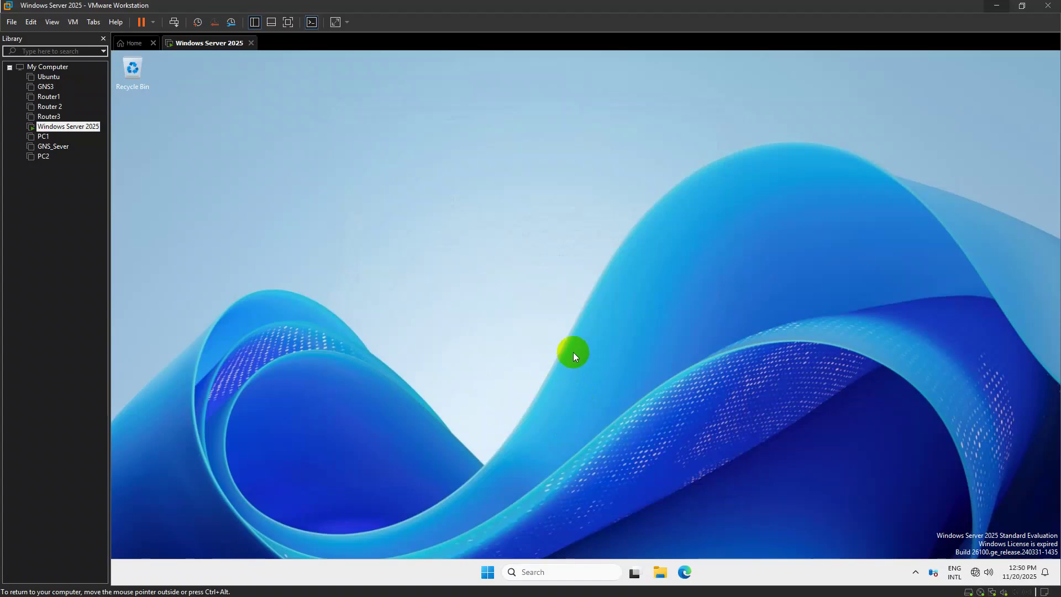
Launch Server Manager from Start search, dismiss the Azure Arc notice, and view Local Server properties
type("se")
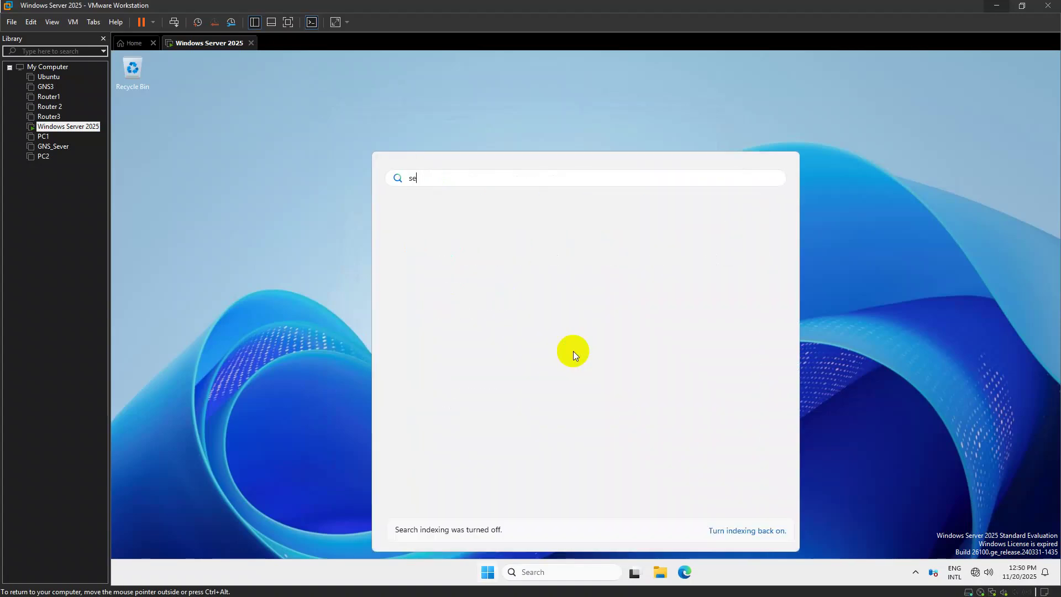
type("rver manager")
key("Return")
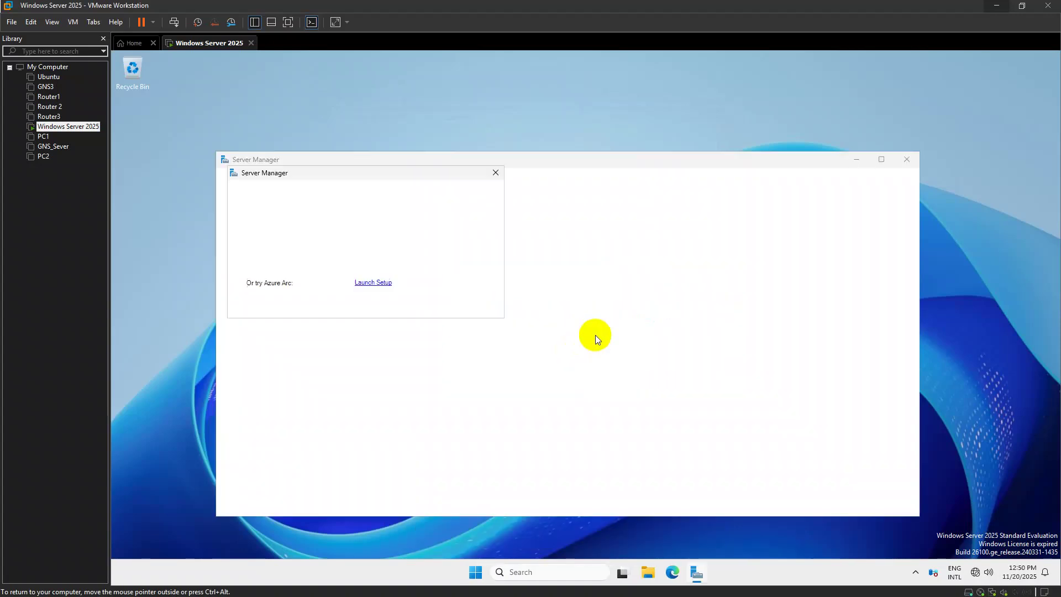
left_click(496, 173)
left_click(286, 239)
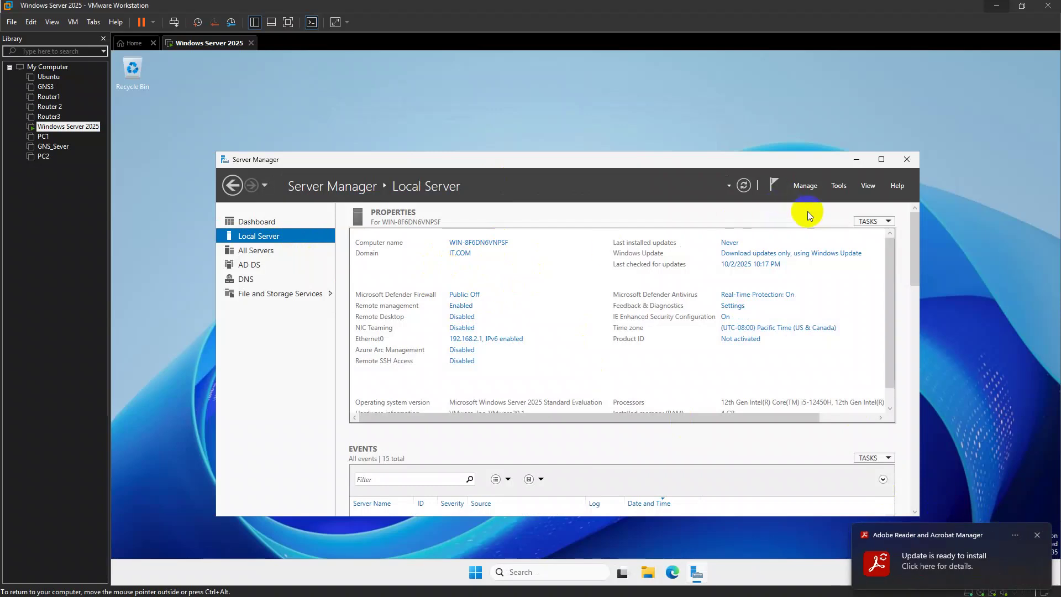
Start the Remove Roles and Features wizard from Manage and advance to the server roles list
left_click(807, 187)
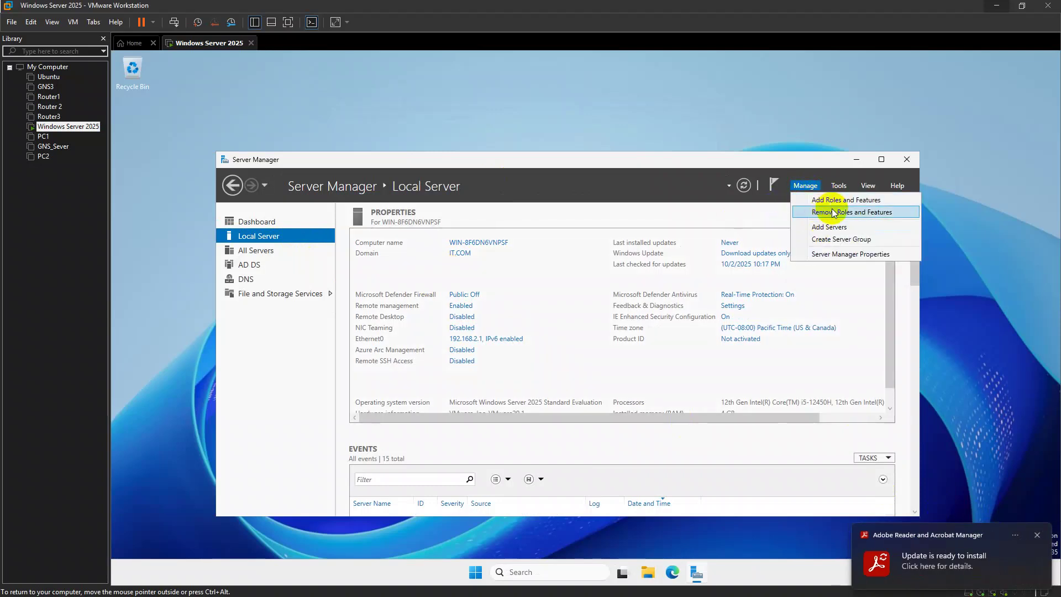
left_click(834, 213)
left_click(431, 362)
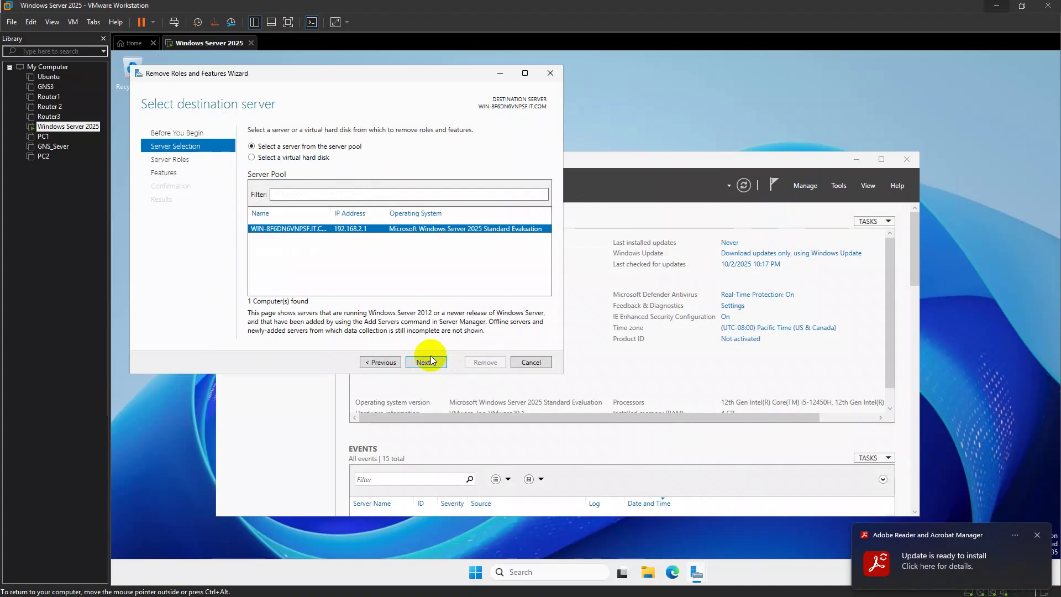
left_click(432, 362)
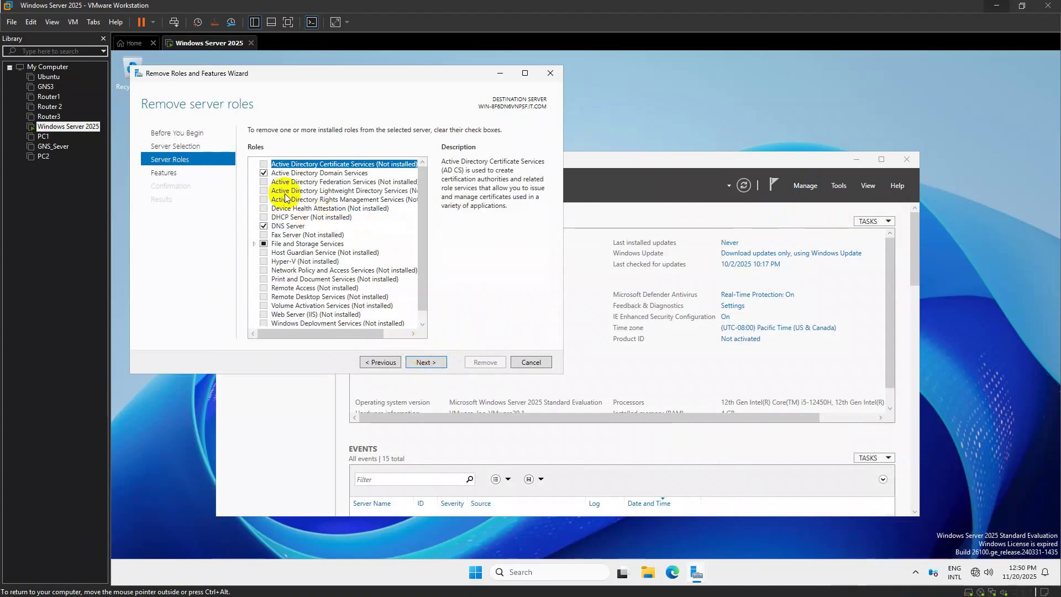
Uncheck Active Directory Domain Services with its dependent features and choose to demote this domain controller
left_click(264, 173)
left_click(376, 316)
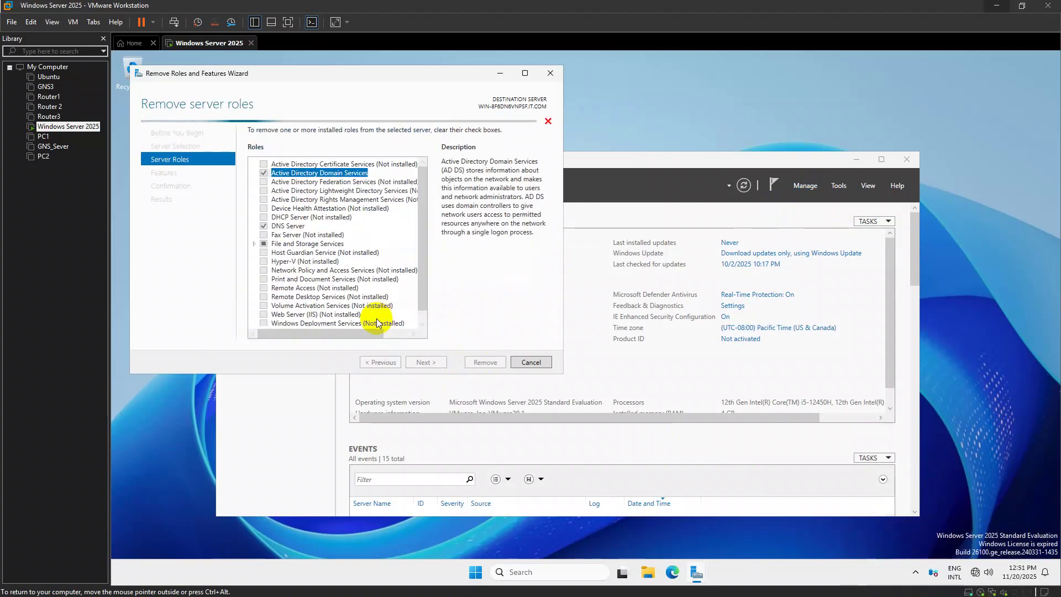
left_click(430, 362)
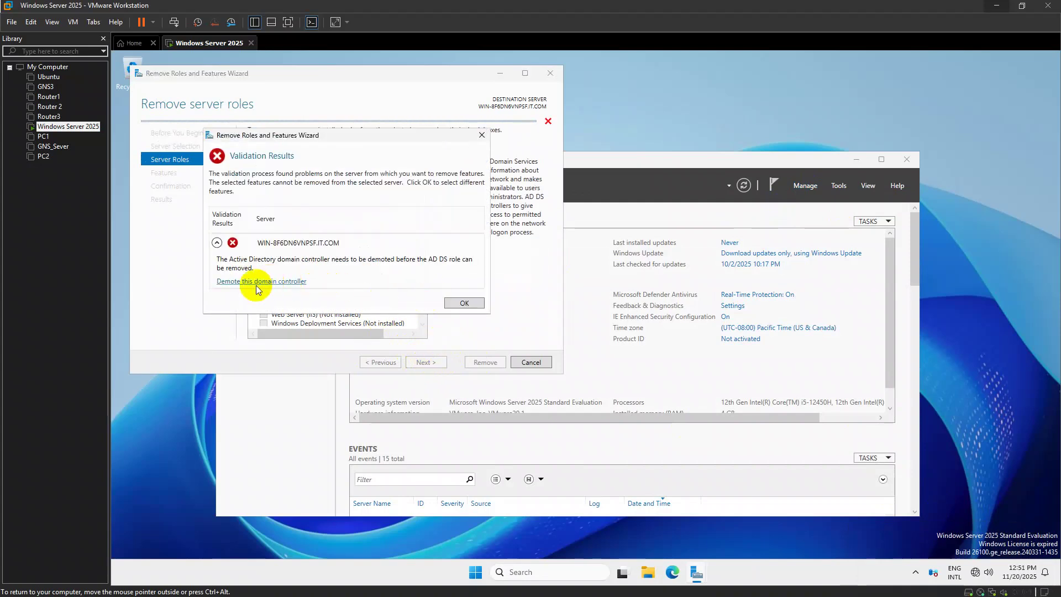
left_click(234, 282)
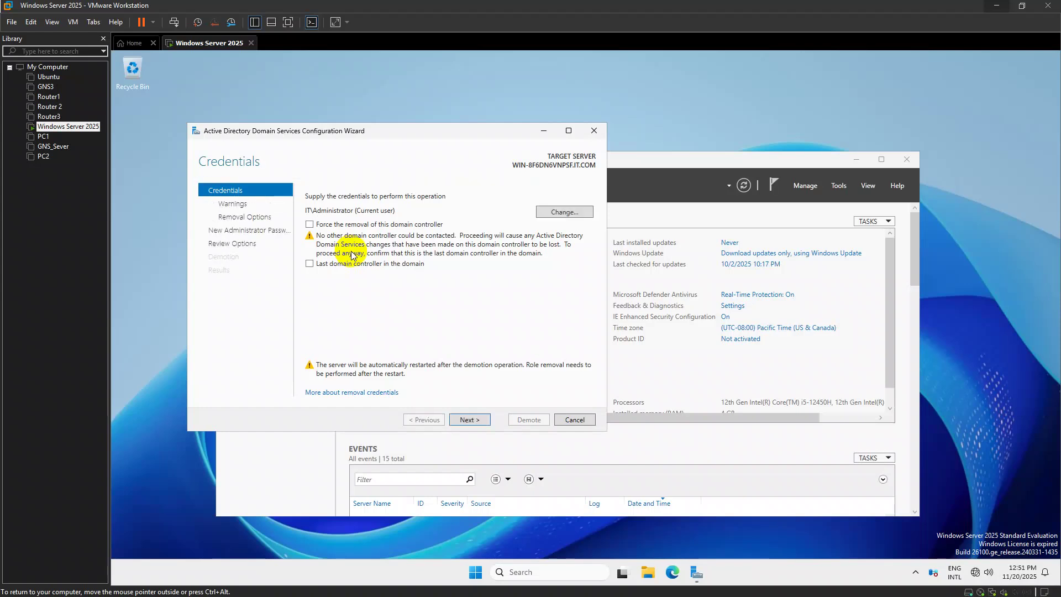
Enable Force removal and confirm proceeding with the domain controller removal
left_click(310, 223)
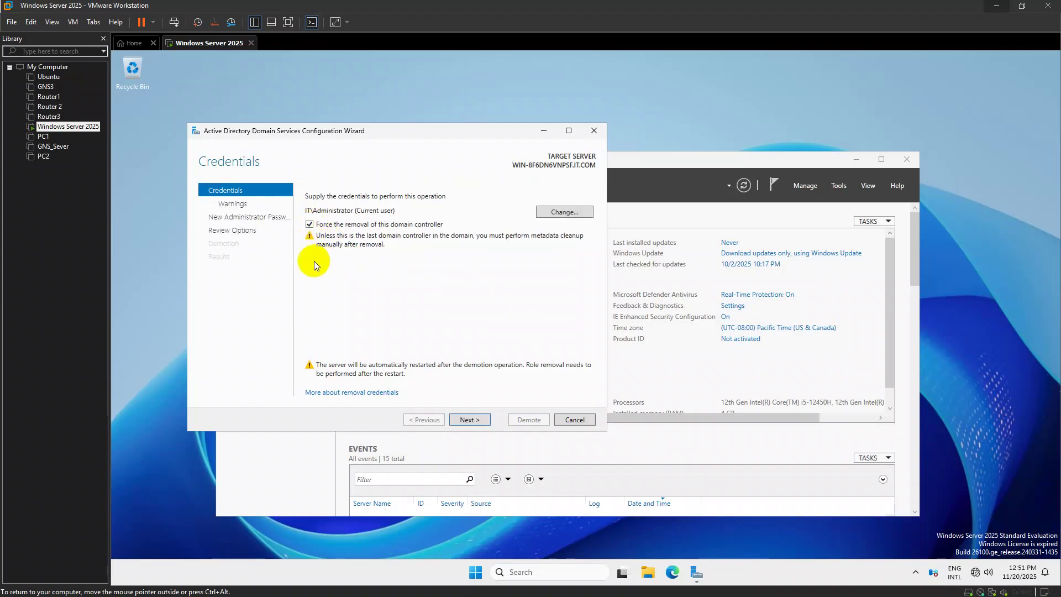
left_click(471, 420)
left_click(344, 323)
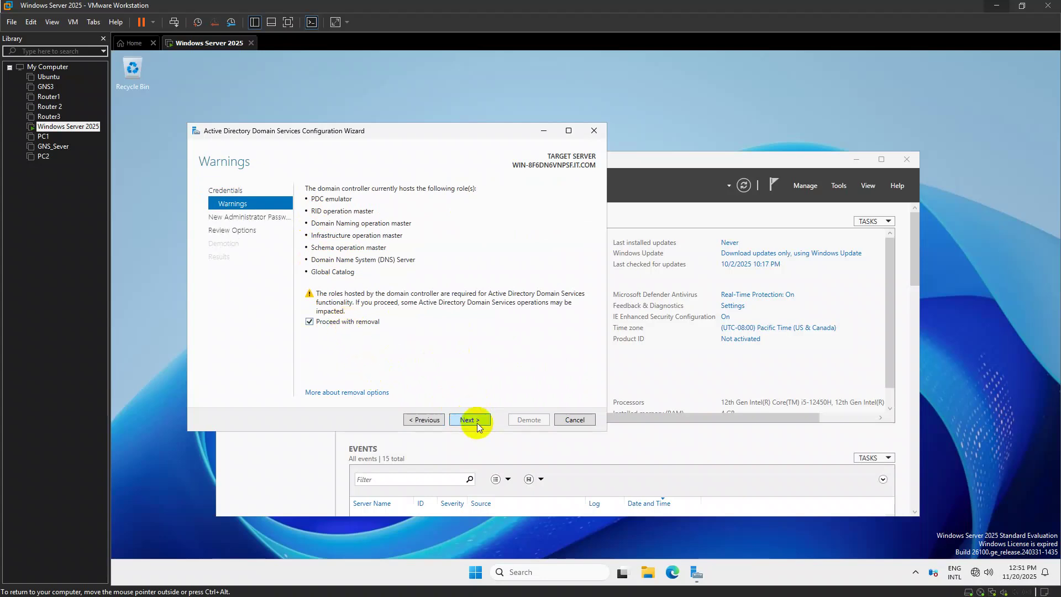
left_click(477, 422)
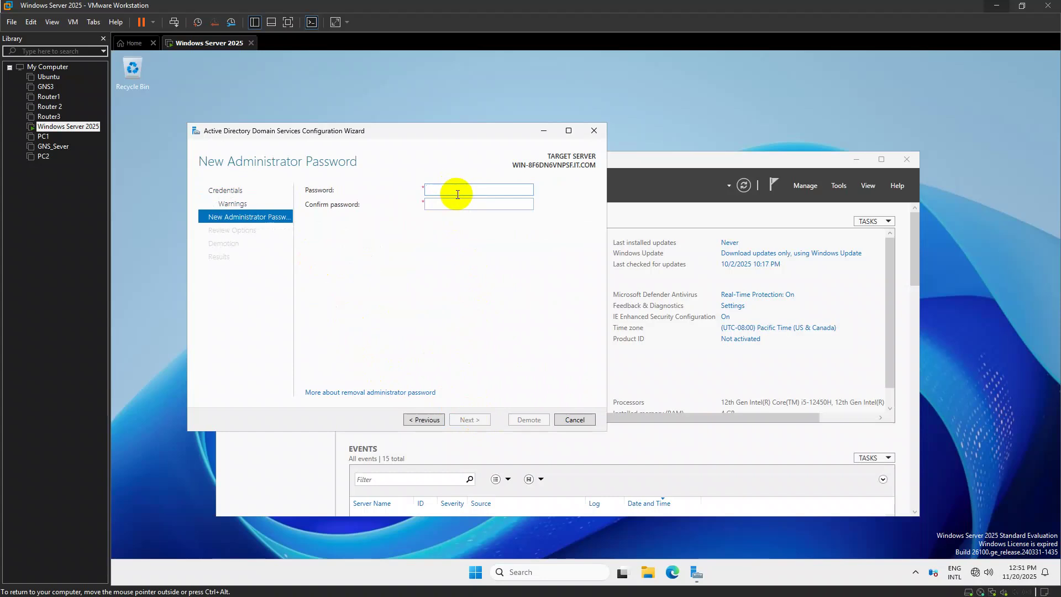
Set and confirm a new local Administrator password, run the demotion, and close the wizard
type("P")
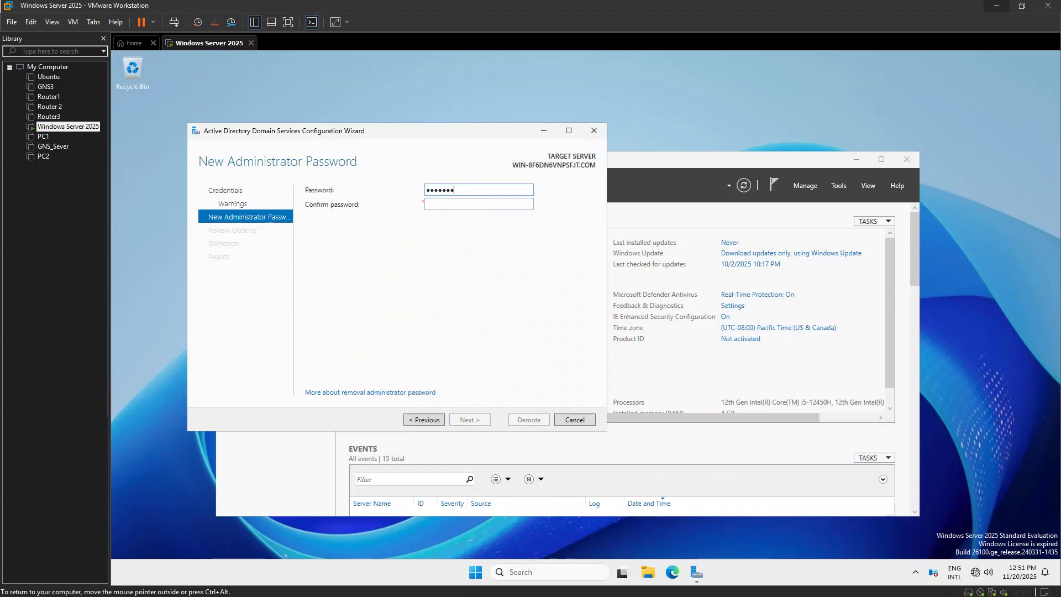
key("Tab")
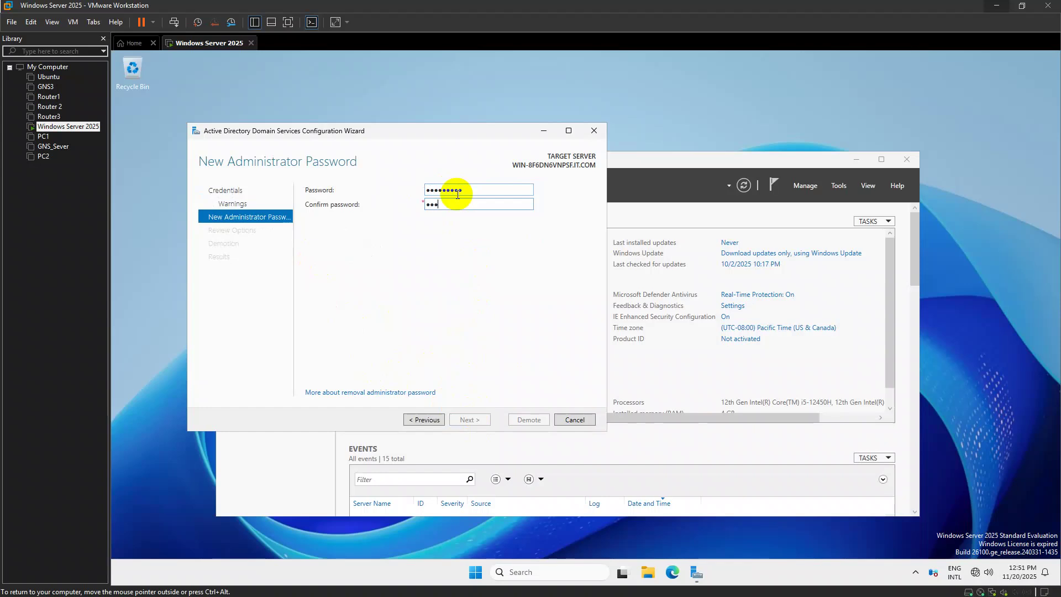
type("P@ssw0rd!")
key("Return")
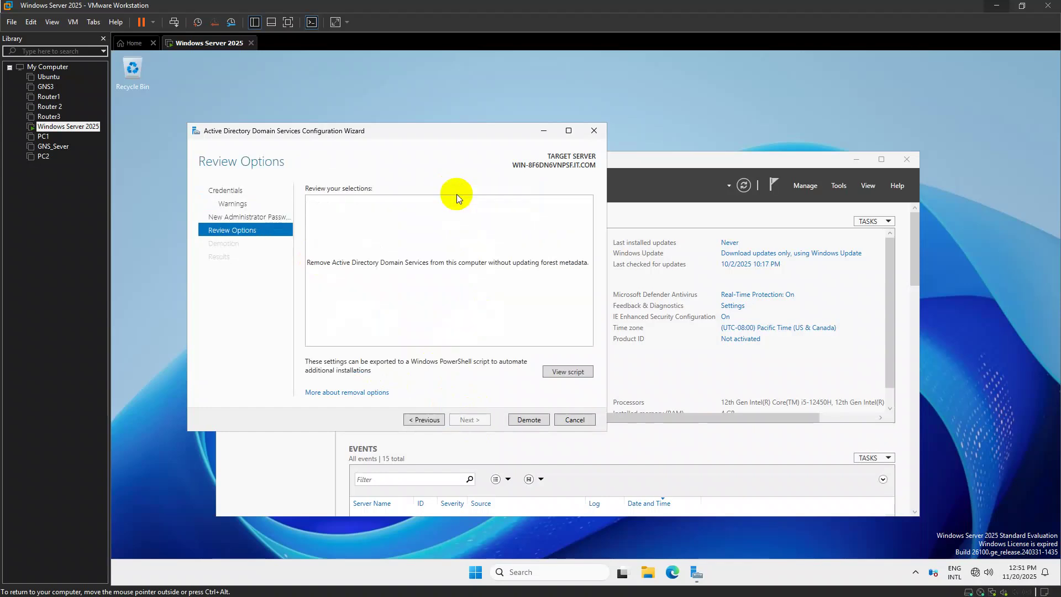
left_click(529, 420)
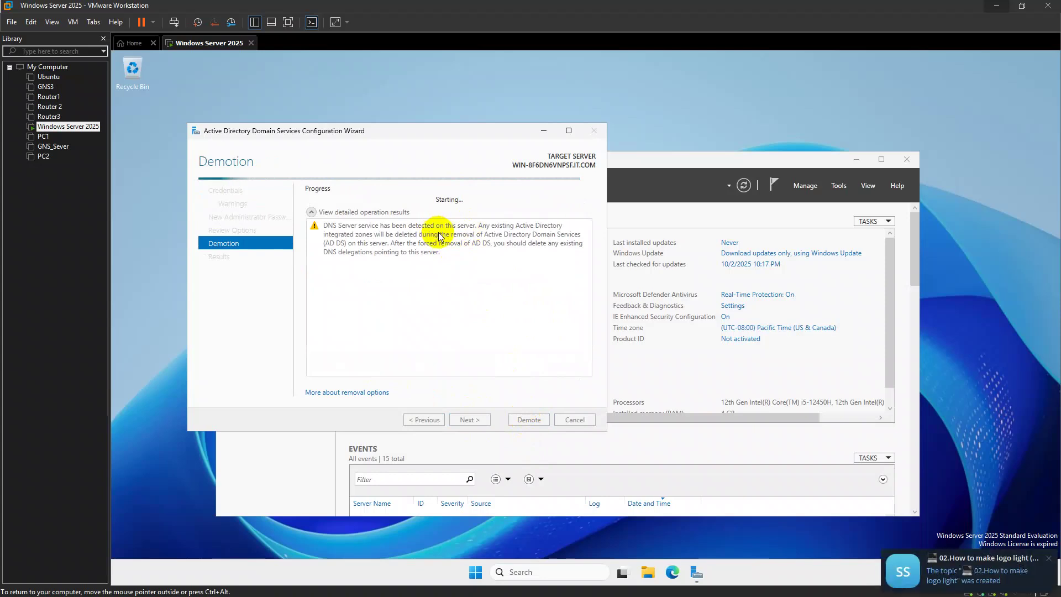
left_click(985, 507)
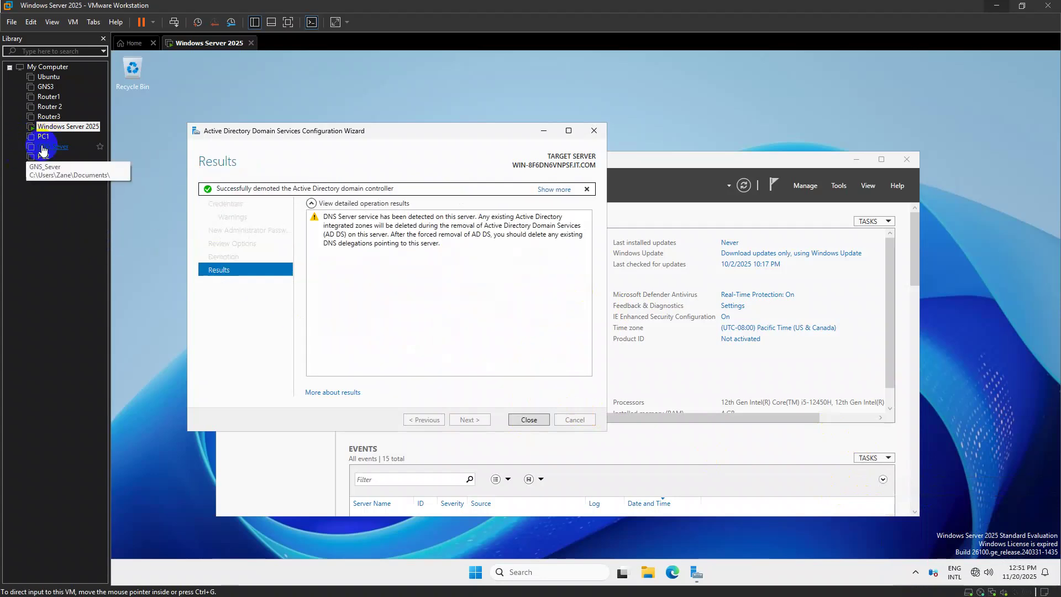
left_click(523, 420)
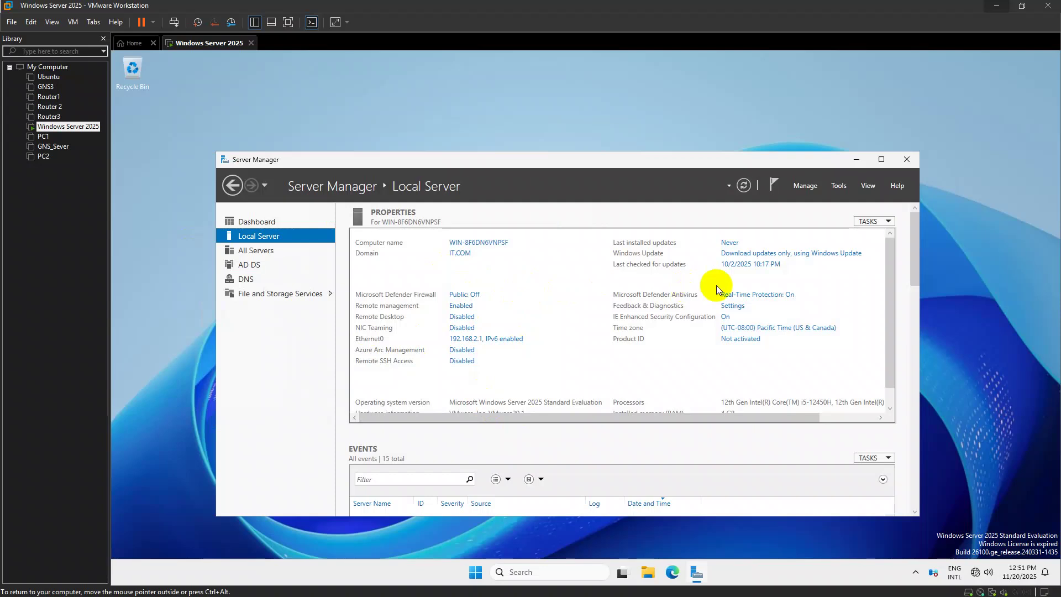
Relaunch Server Manager, dismiss the Admin Center pop-up, open Local Server, and acknowledge the error as the VM restarts
left_click(907, 159)
key("super")
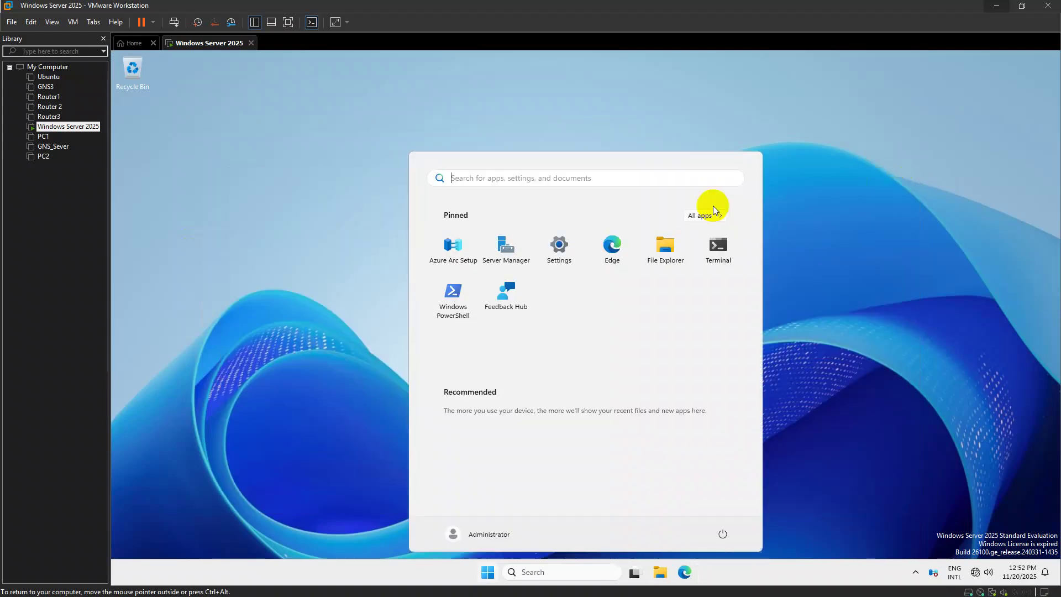
type("se")
key("Return")
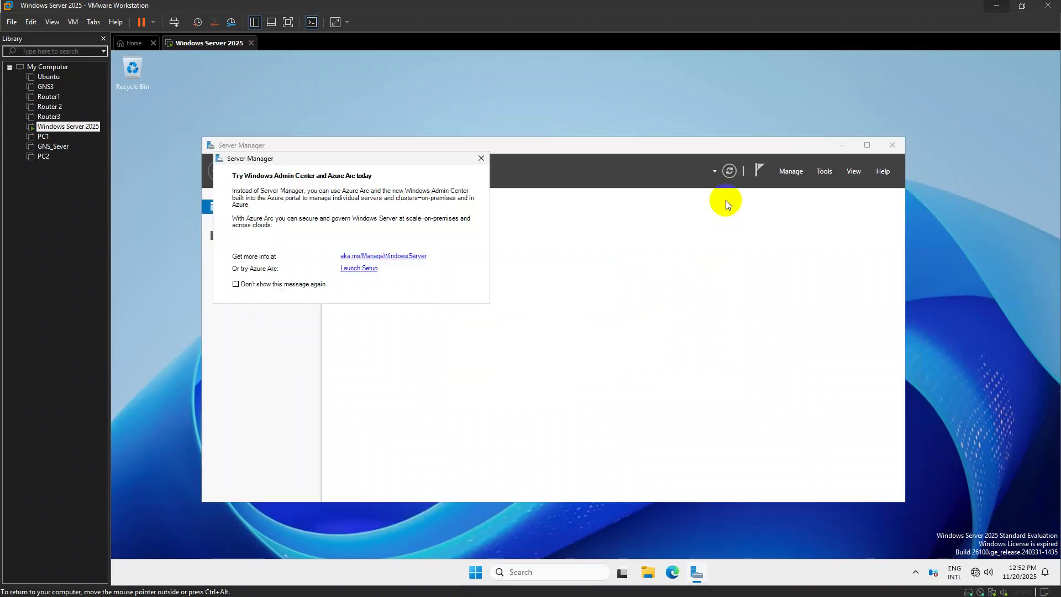
left_click(481, 159)
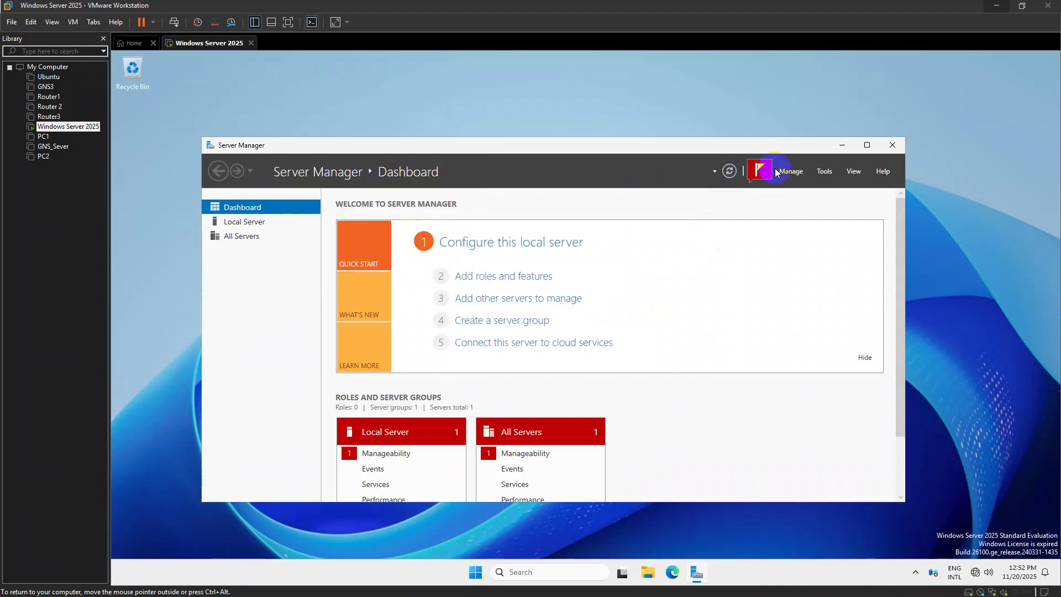
left_click(268, 222)
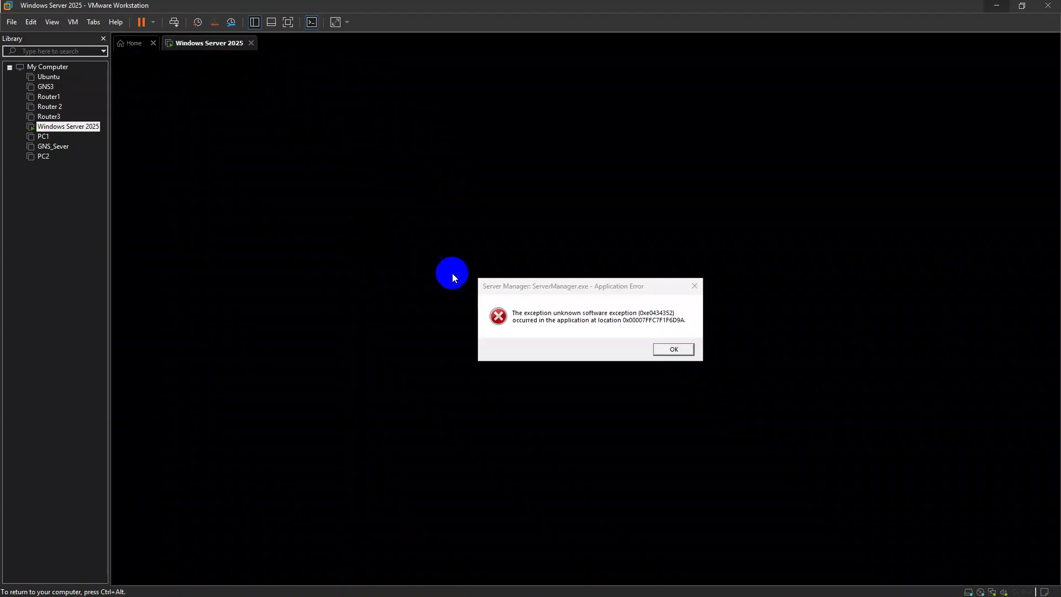
left_click(672, 350)
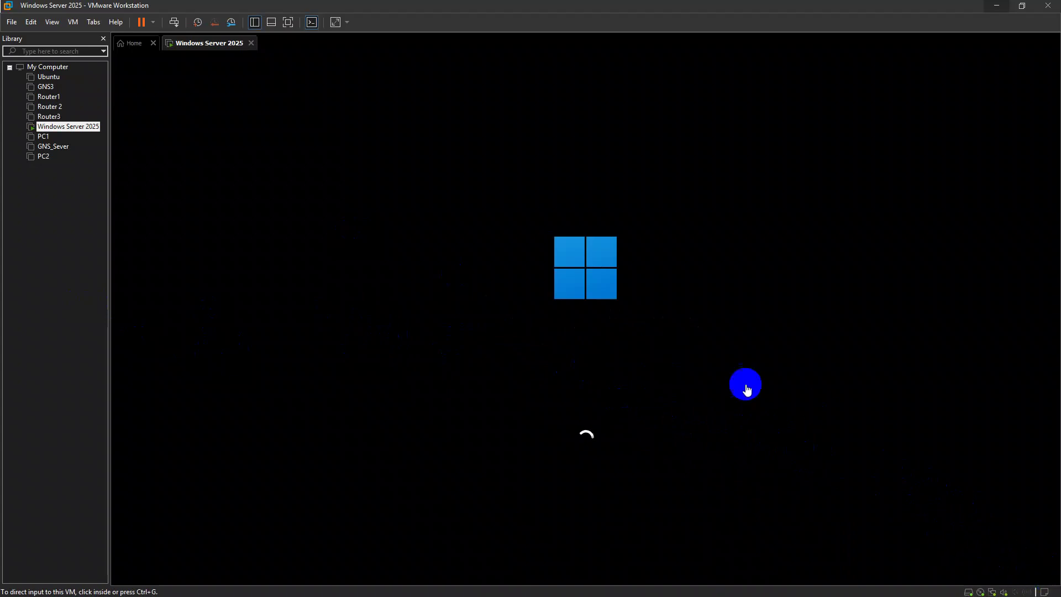
Release input to the host, check the lab task-sheet photo, then return to the VM
left_click(526, 398)
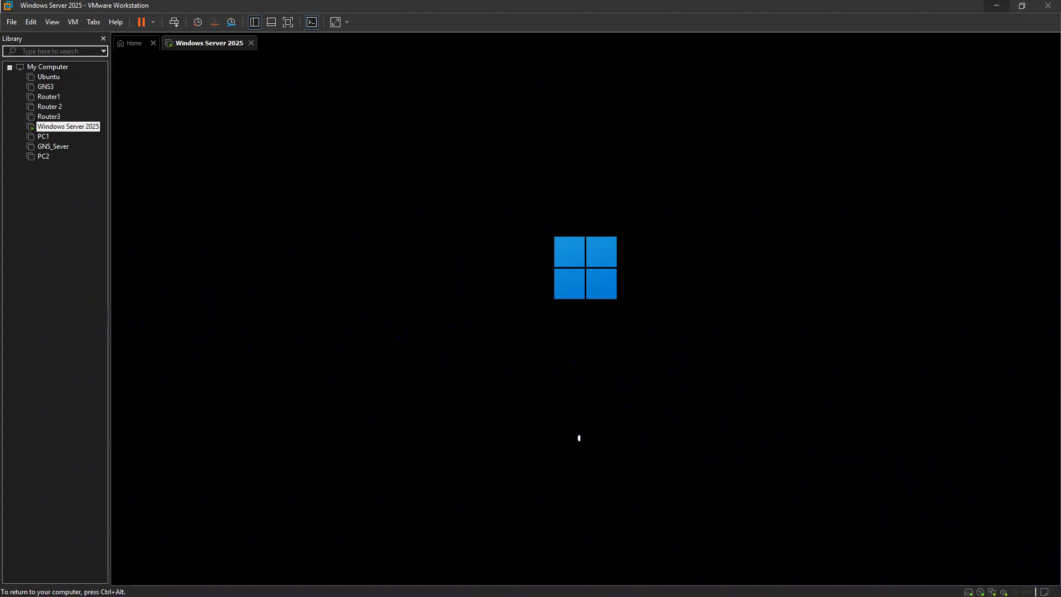
key("ctrl+alt")
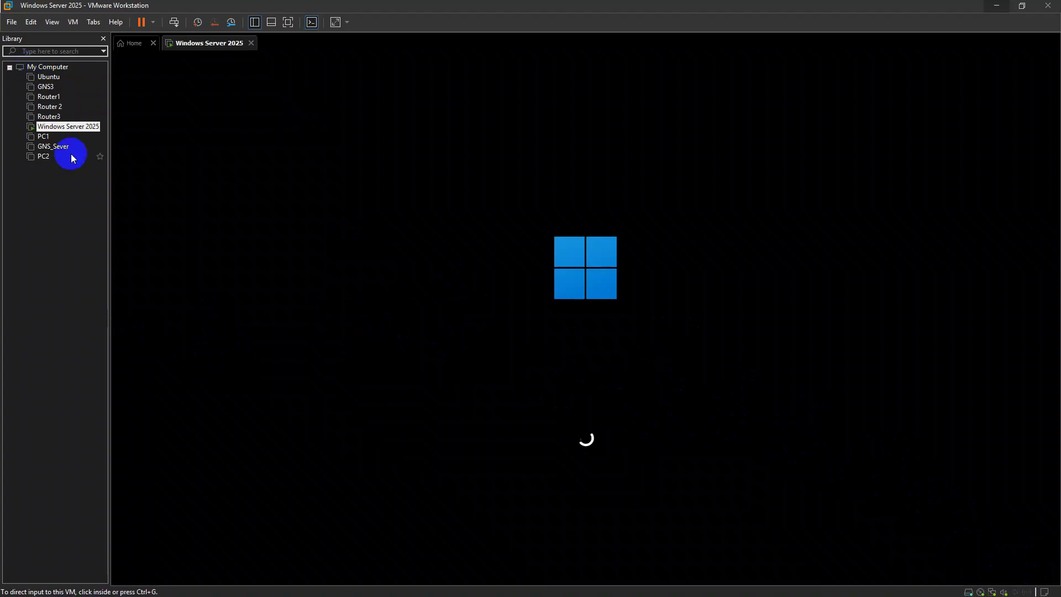
key("alt+Tab")
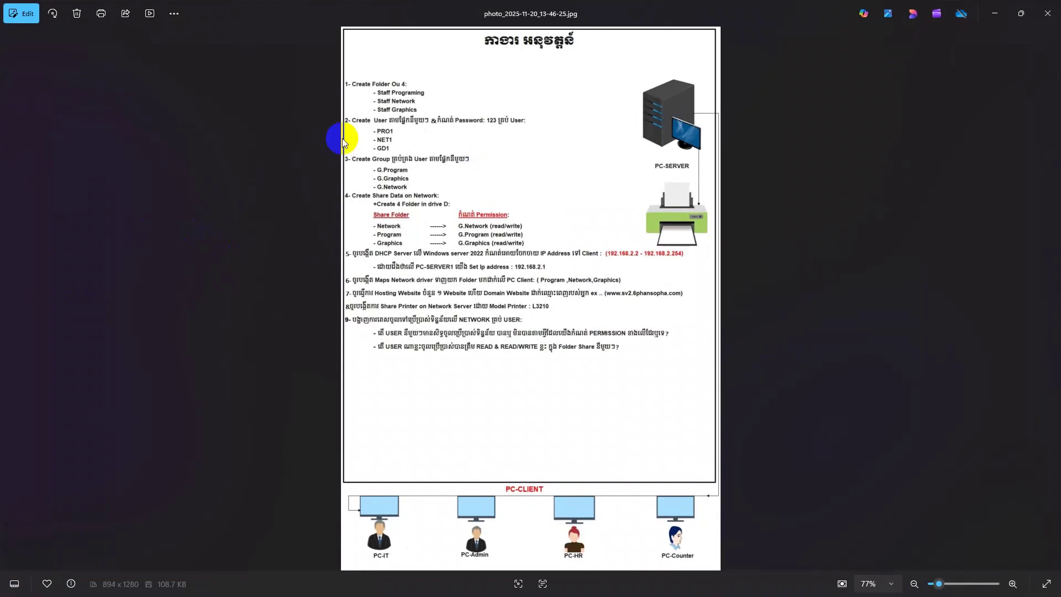
left_click(994, 14)
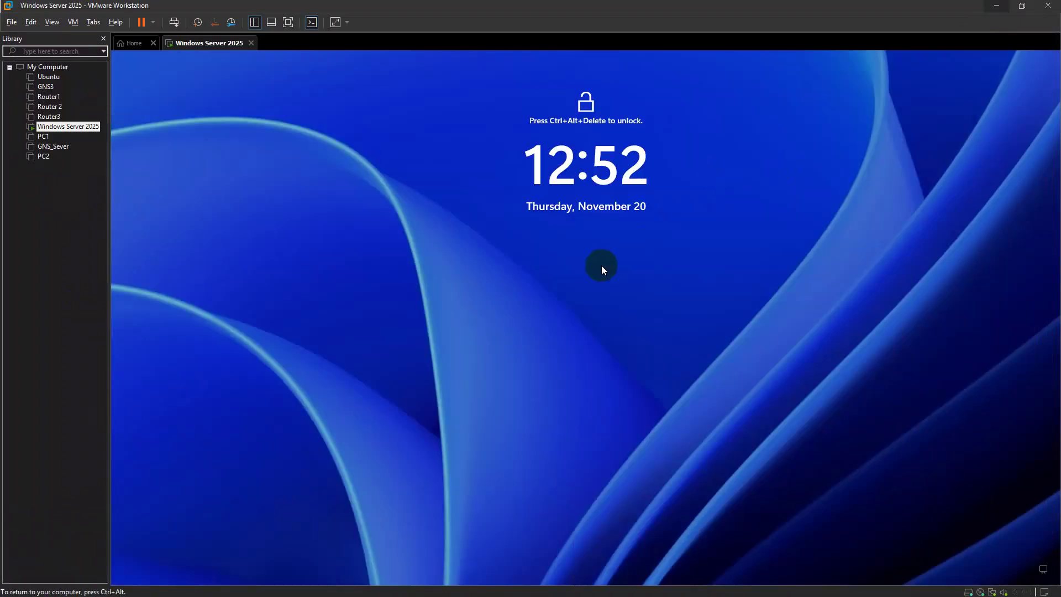
Sign in to the VM as Administrator and accept the diagnostic data settings
left_click(174, 22)
left_click(473, 233)
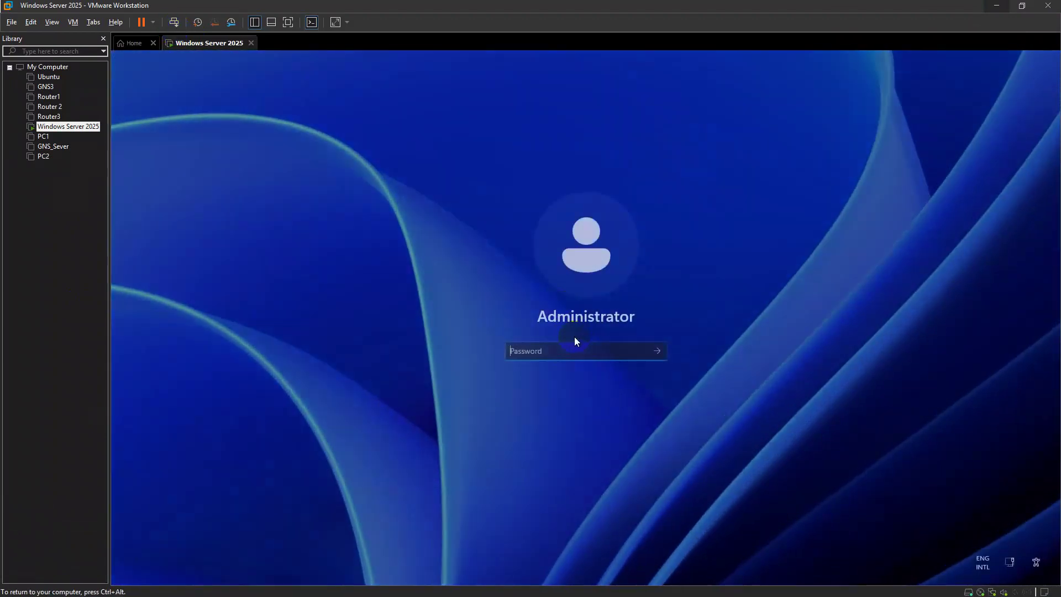
left_click(561, 348)
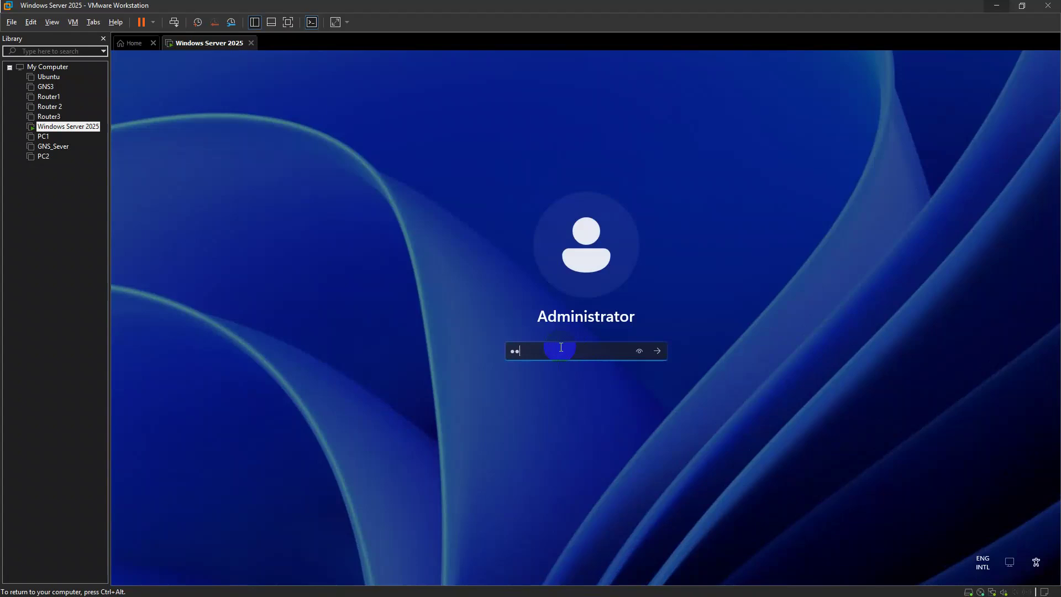
key("Return")
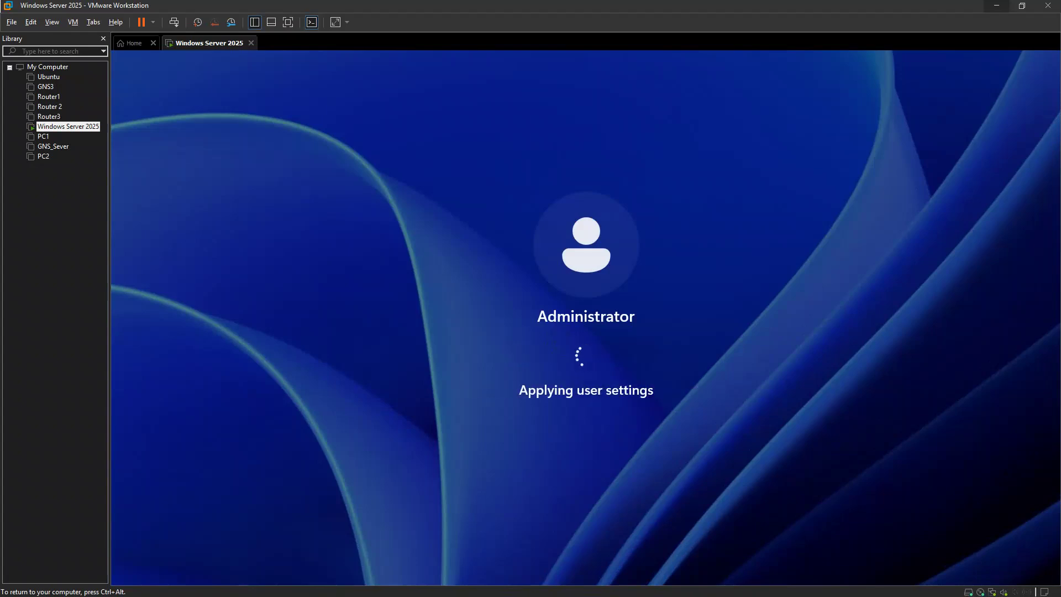
left_click(568, 368)
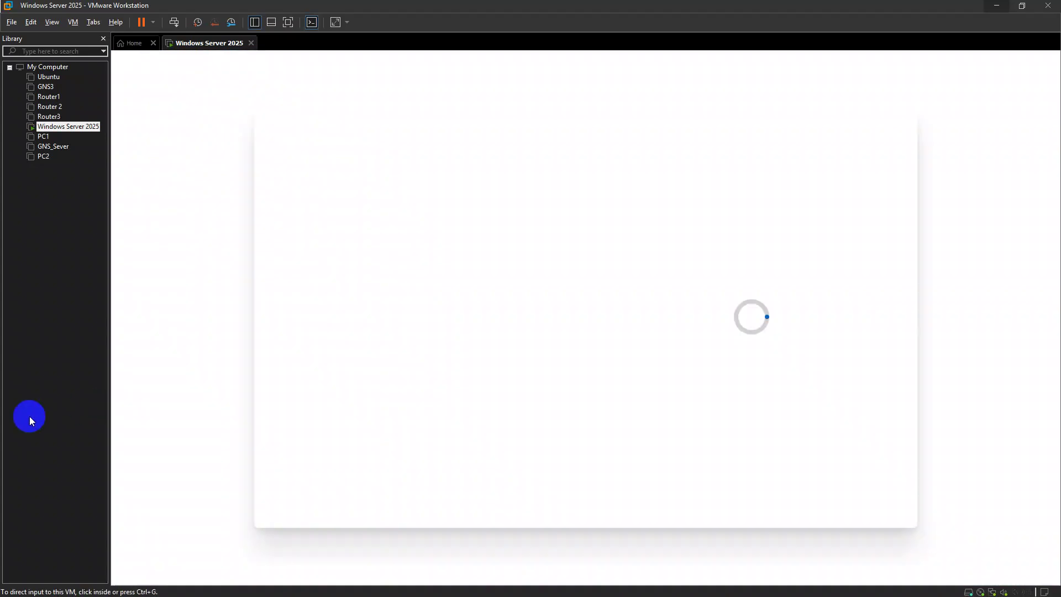
left_click(22, 416)
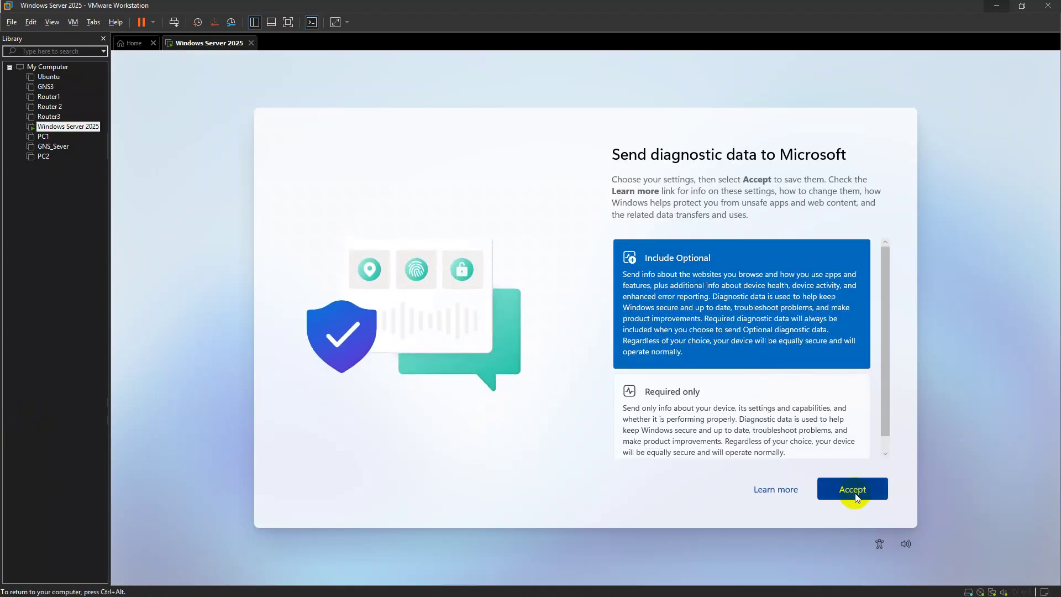
left_click(854, 490)
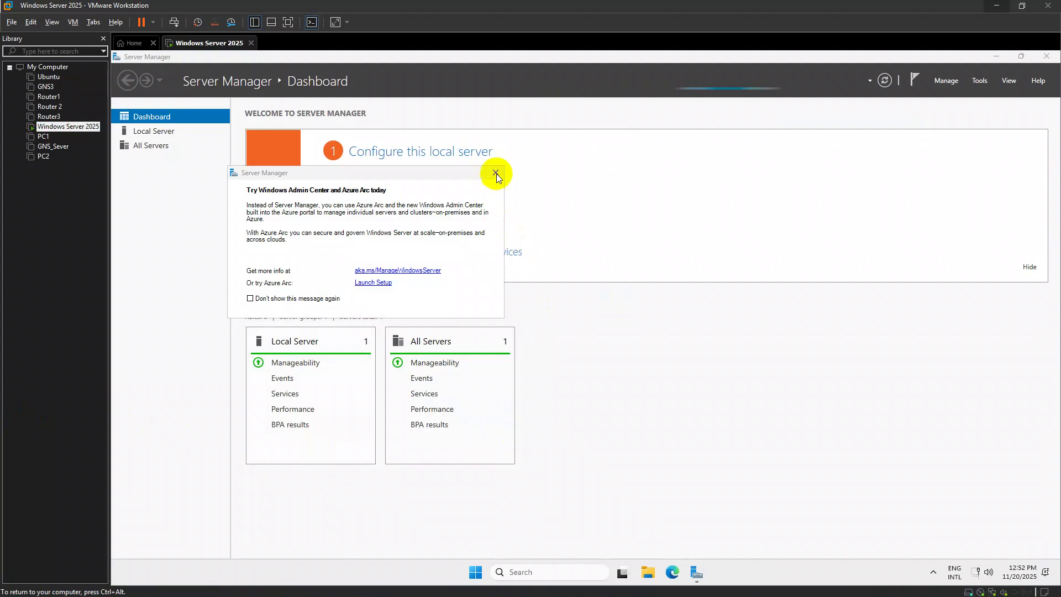
Close the Windows Admin Center notice and briefly search the host Start menu for 'msi'
left_click(496, 173)
left_click(24, 263)
key("super")
type("msi")
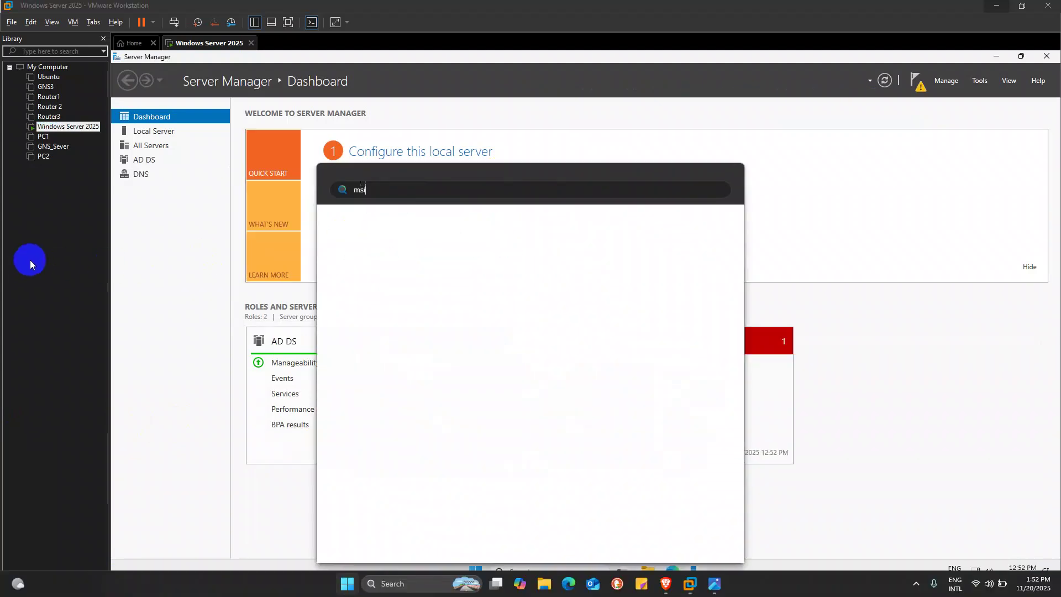
left_click(29, 260)
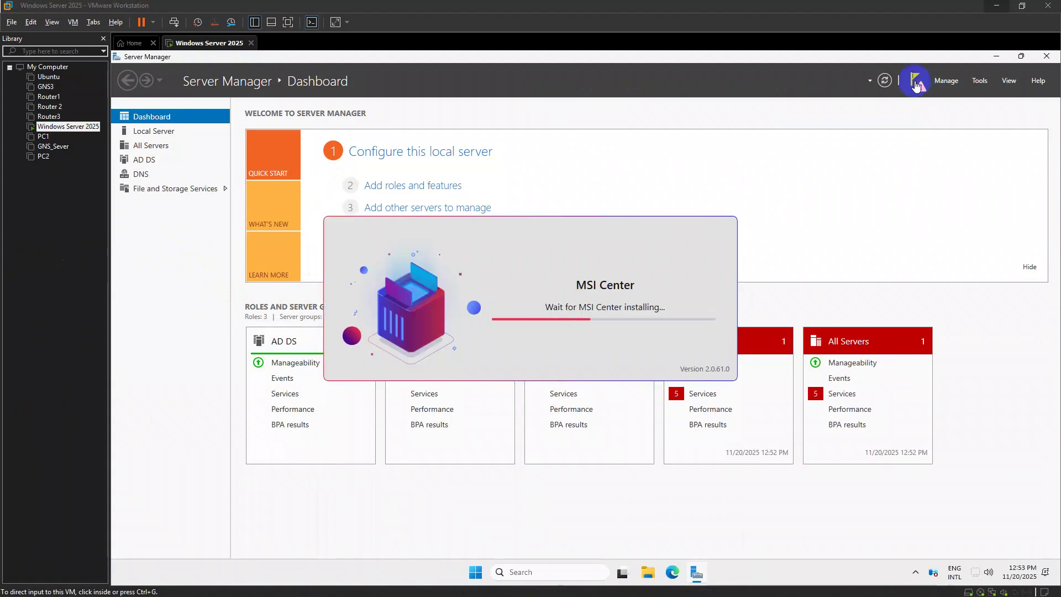
From the notifications flag, choose 'Promote this server to a domain controller'
left_click(918, 83)
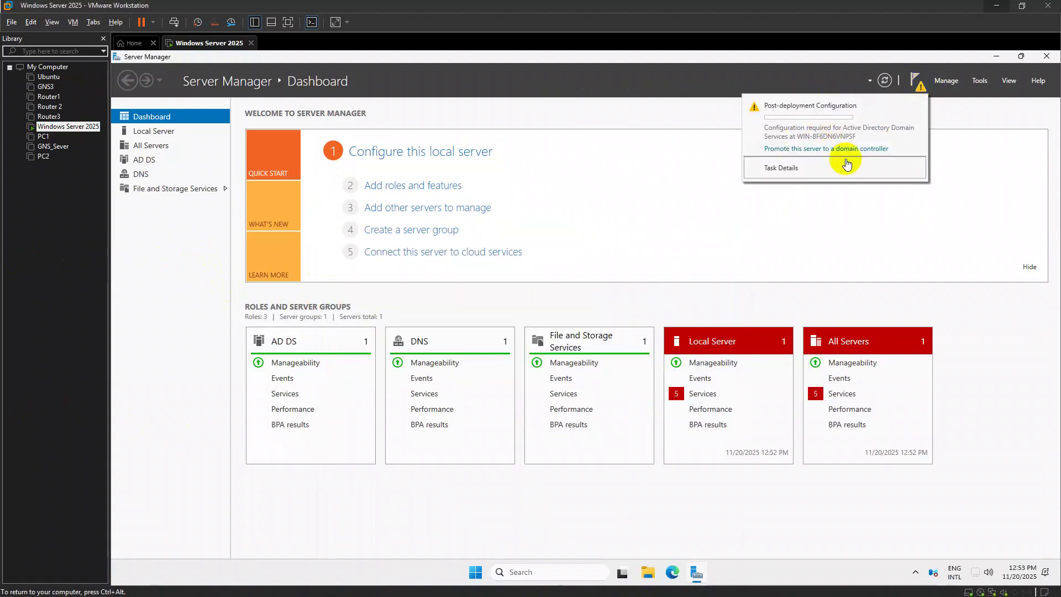
left_click(916, 82)
left_click(917, 83)
left_click(829, 148)
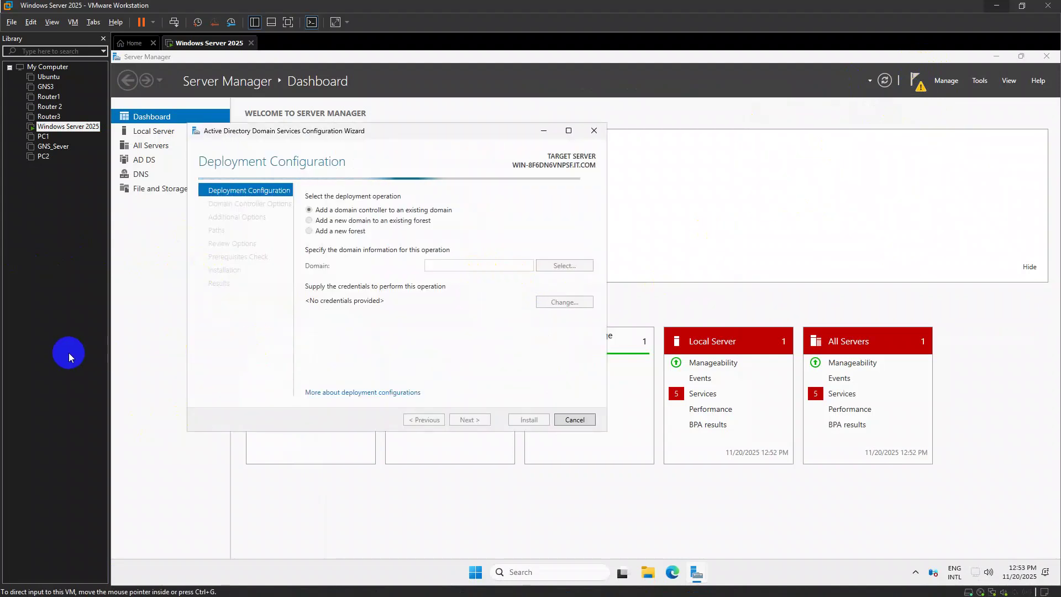
Skip the MSI Center update and return input to the virtual machine
key("alt+Tab")
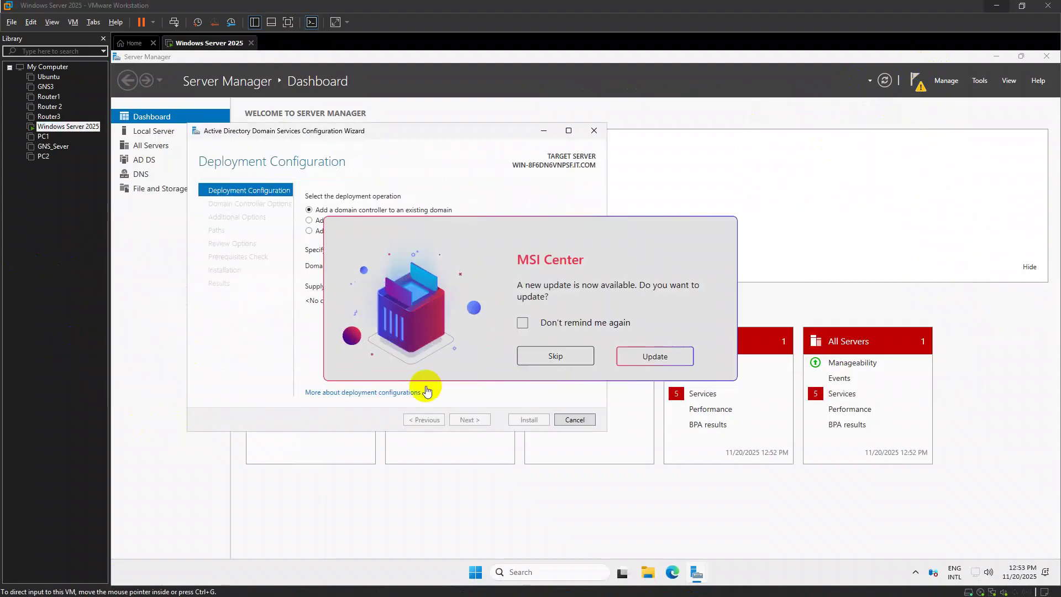
left_click(596, 357)
left_click(306, 370)
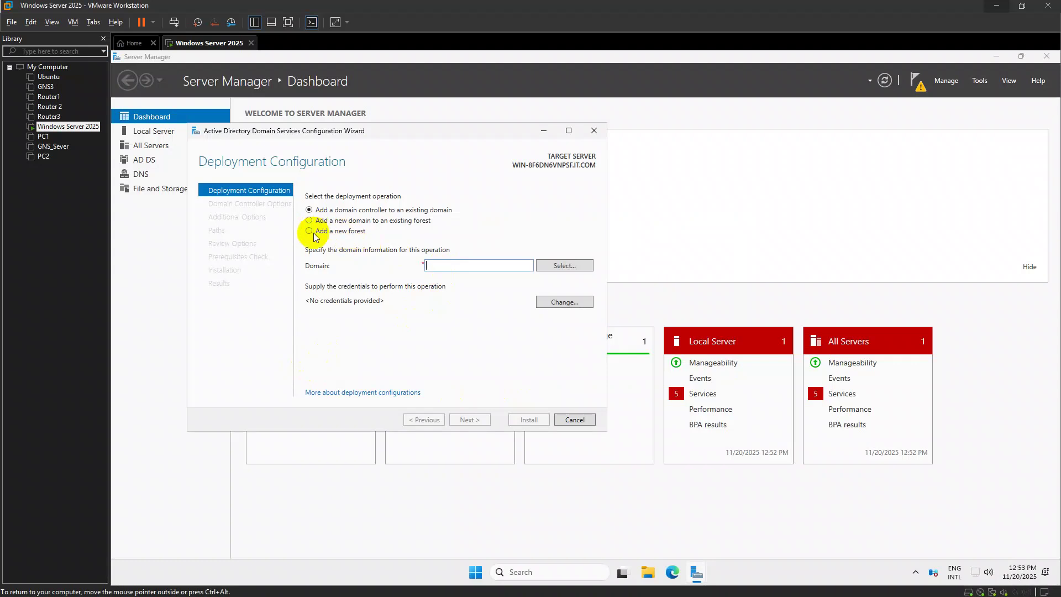
Choose 'Add a new forest', enter the root domain name, and continue
left_click(309, 231)
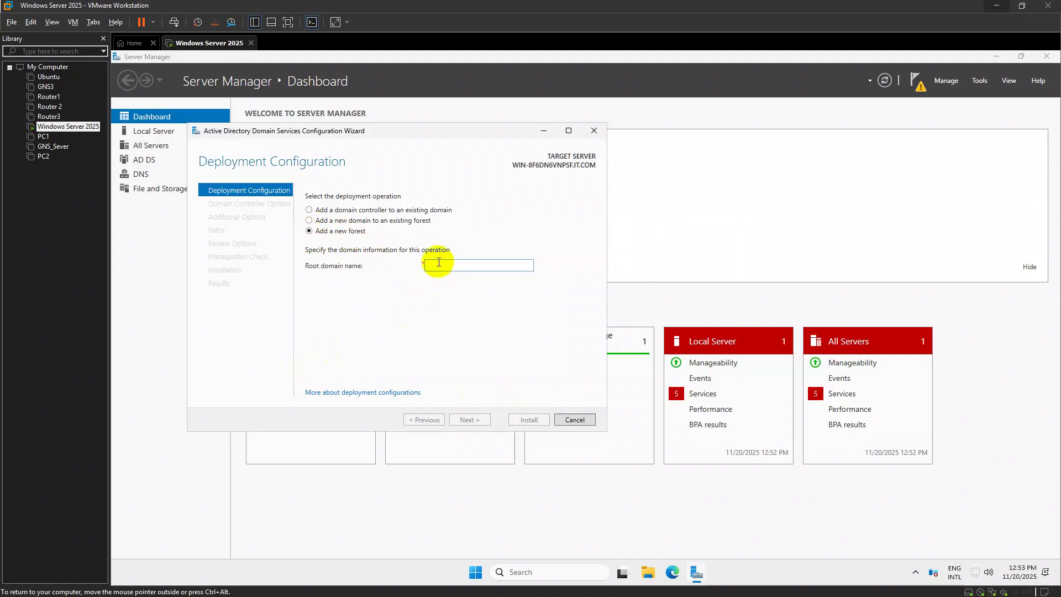
left_click(439, 262)
type("6ranndara")
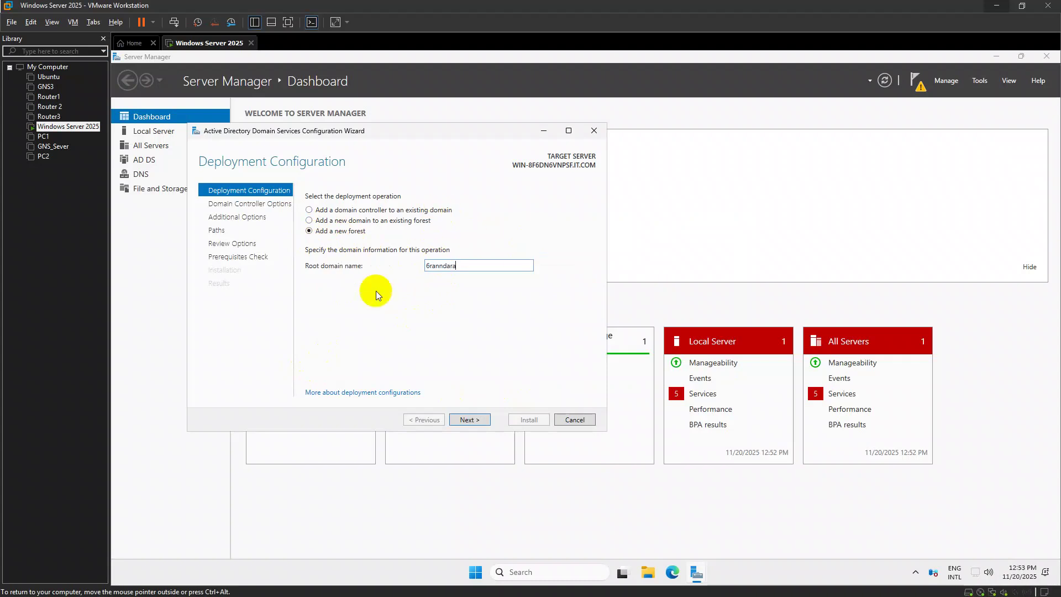
left_click(471, 421)
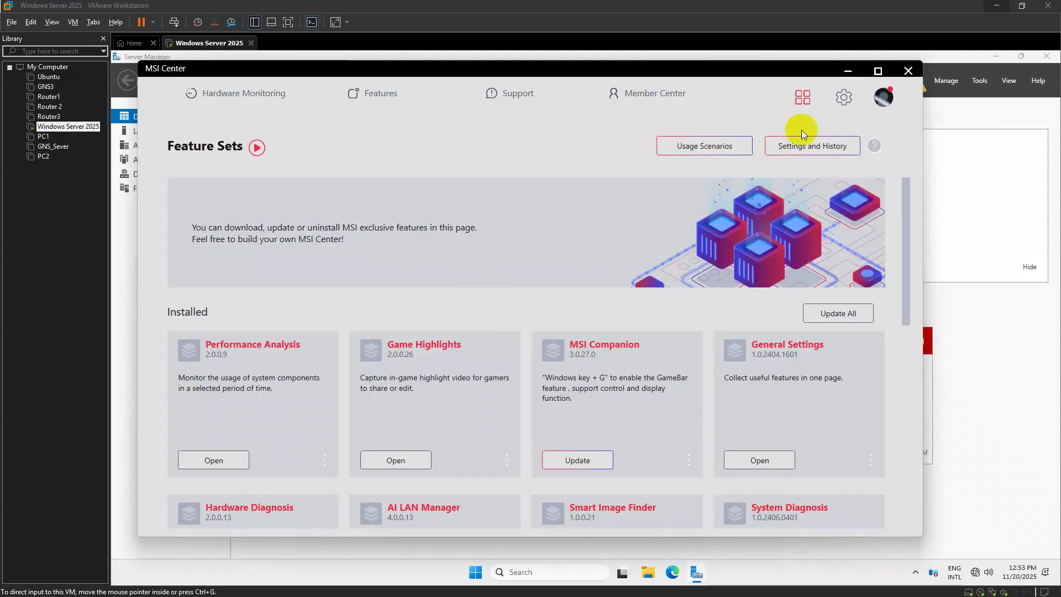
Correct the root domain name to 6ranndara.com after it fails verification
left_click(848, 71)
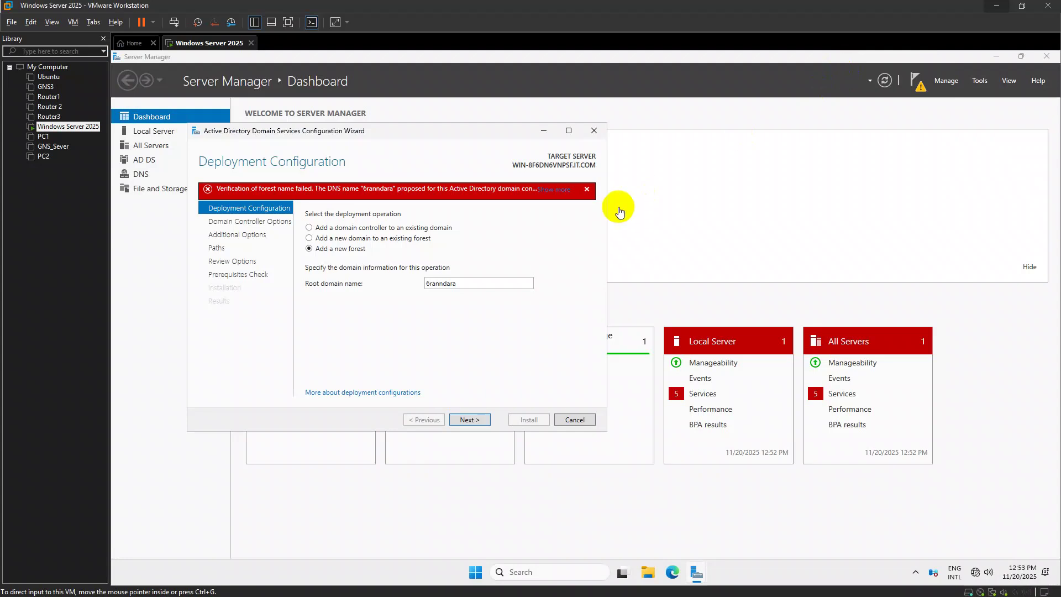
double_click(498, 284)
left_click(478, 283)
type(".com")
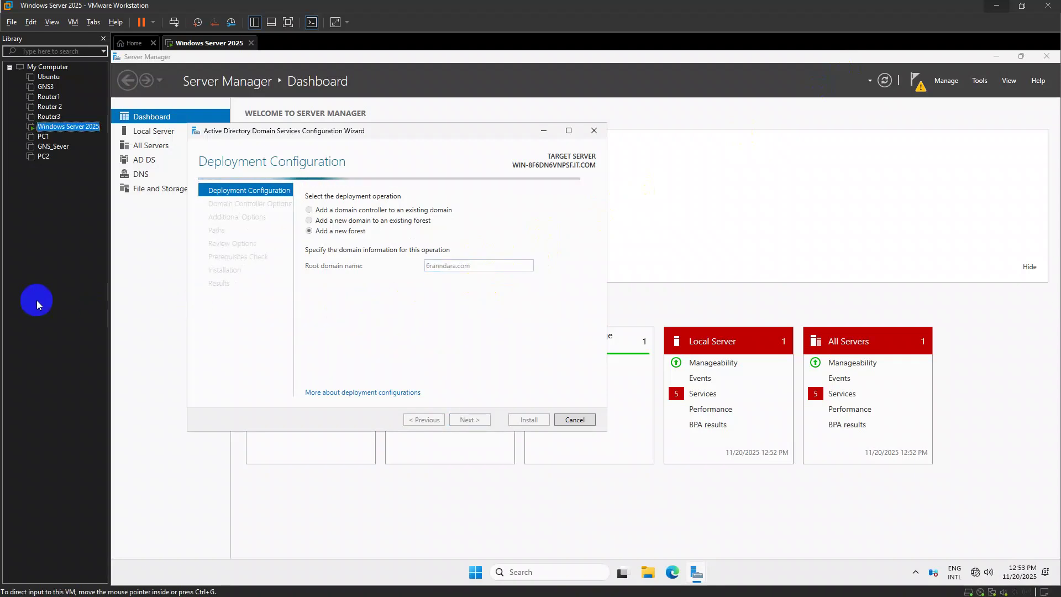
key("alt+Tab")
In User Scenario, set Extreme Performance fan speed to Cooler Boost and save it
mouse_move(376, 94)
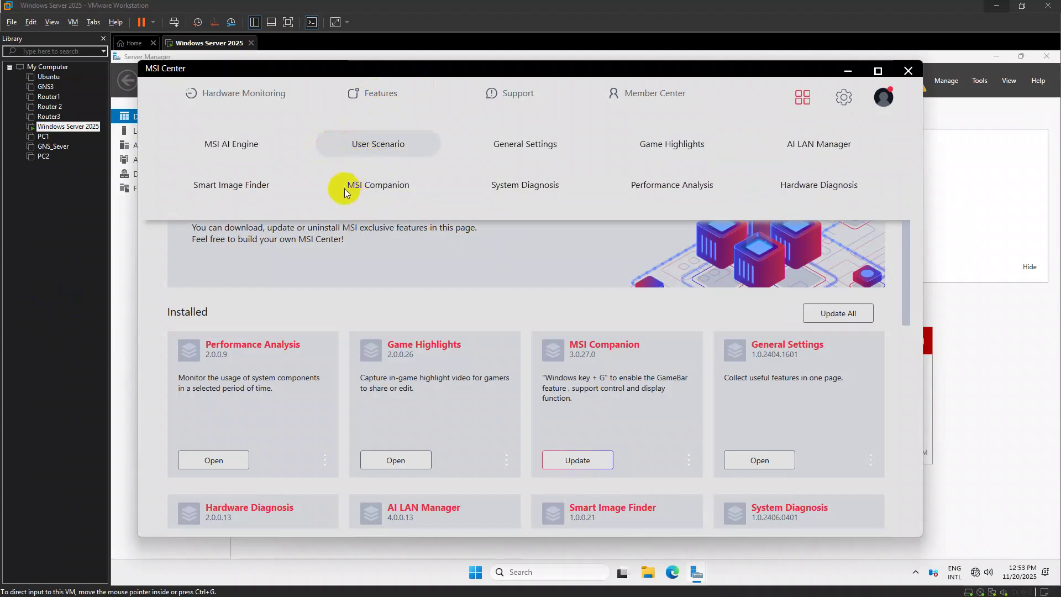
left_click(362, 150)
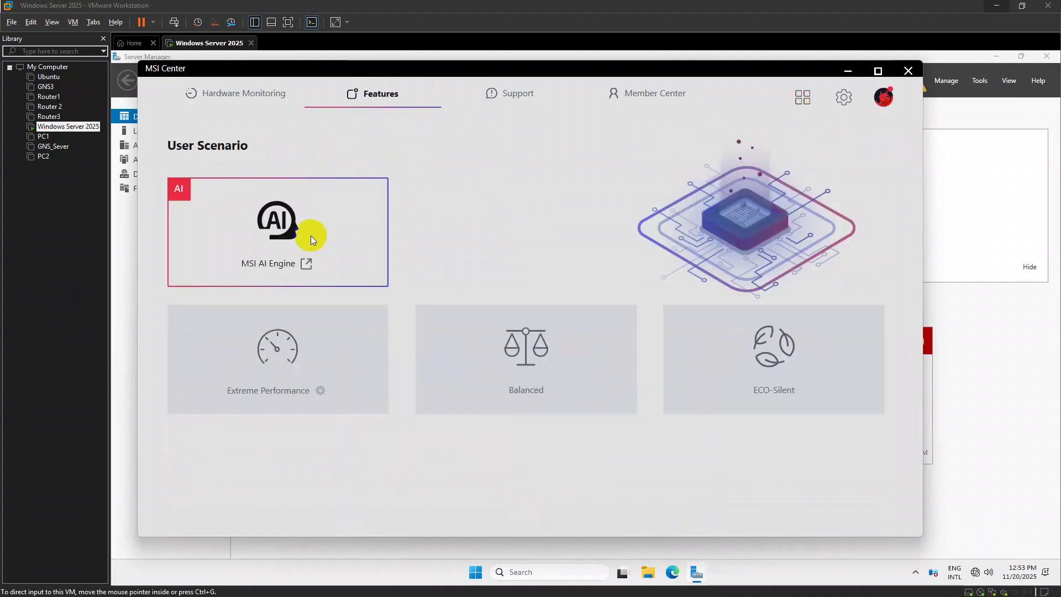
left_click(320, 391)
left_click(440, 195)
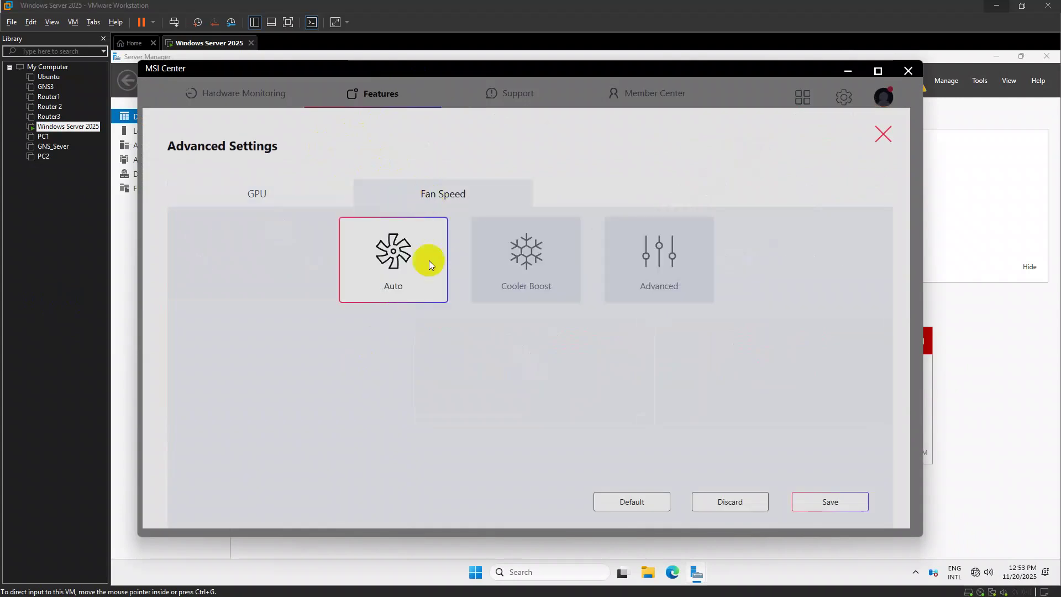
left_click(501, 265)
left_click(831, 502)
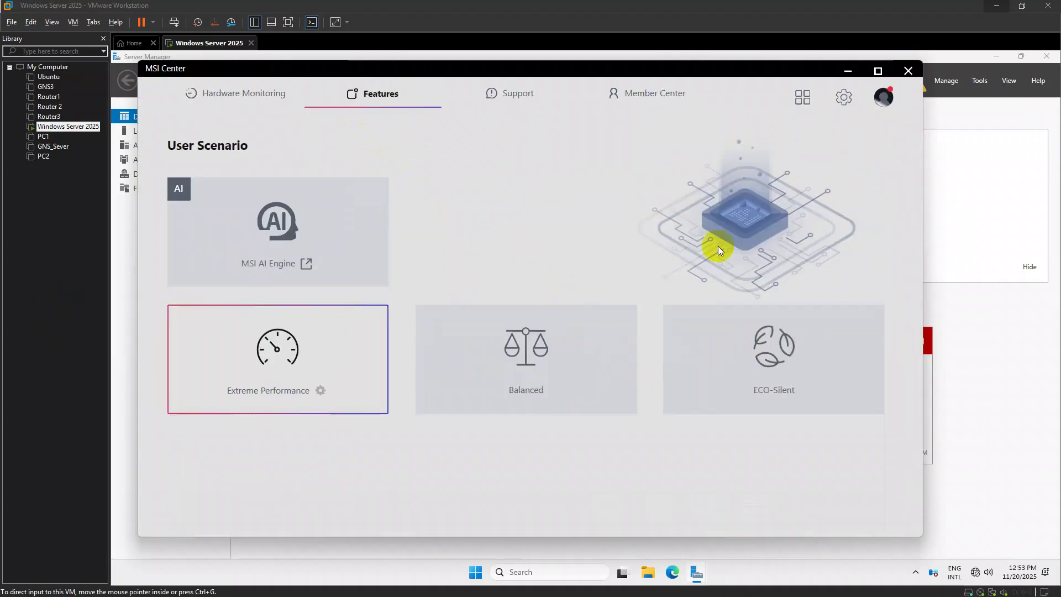
left_click(848, 70)
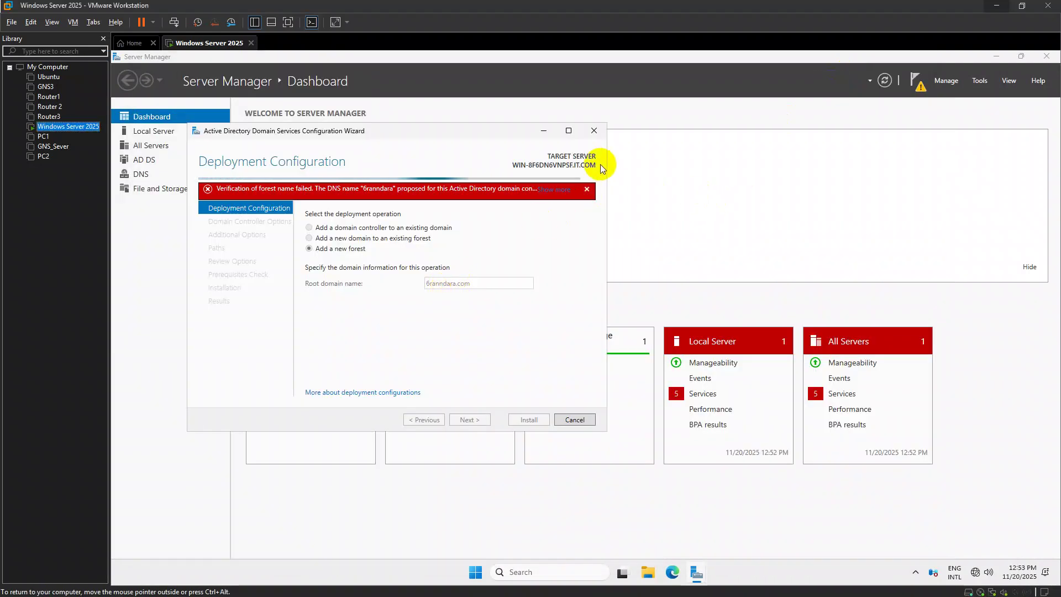
Dismiss the red forest name verification error banner
left_click(587, 189)
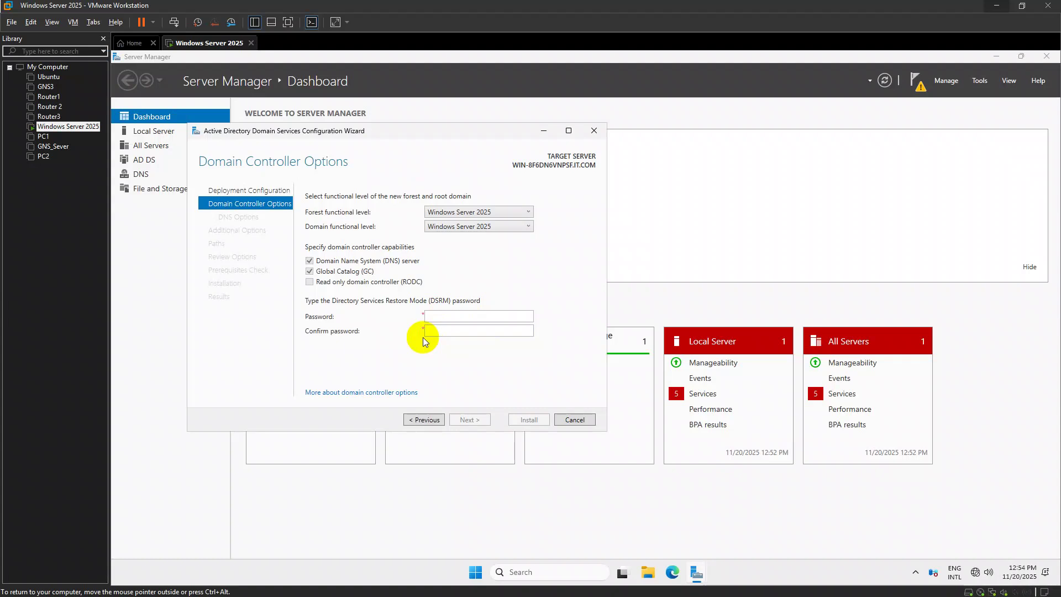
Enter the DSRM password, then accept DNS options, NetBIOS name 6RANNDARA, and default paths
left_click(447, 319)
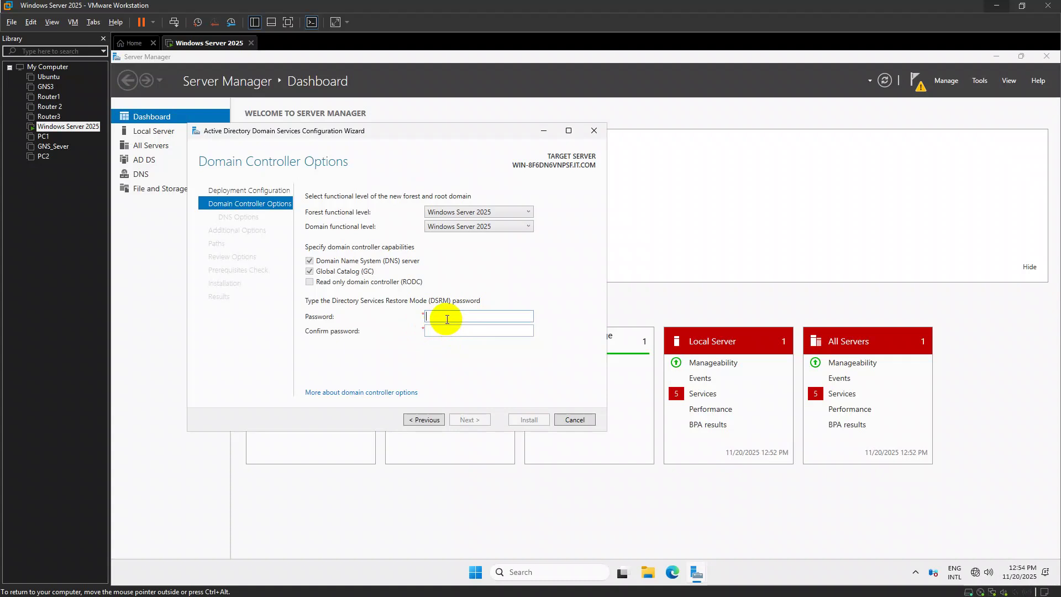
type("•••••••••••••••••")
key("Return")
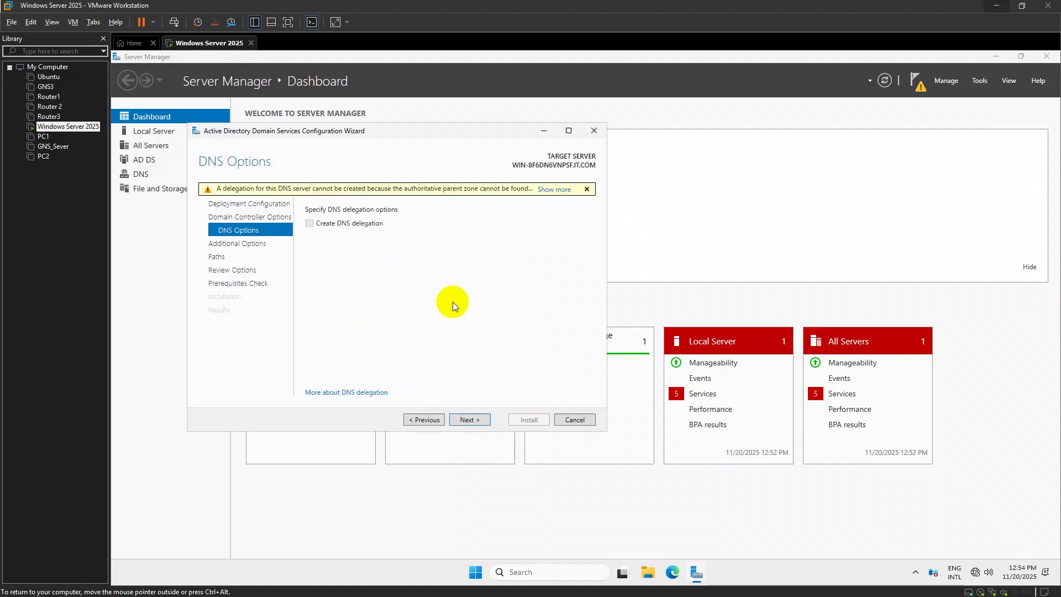
left_click(468, 420)
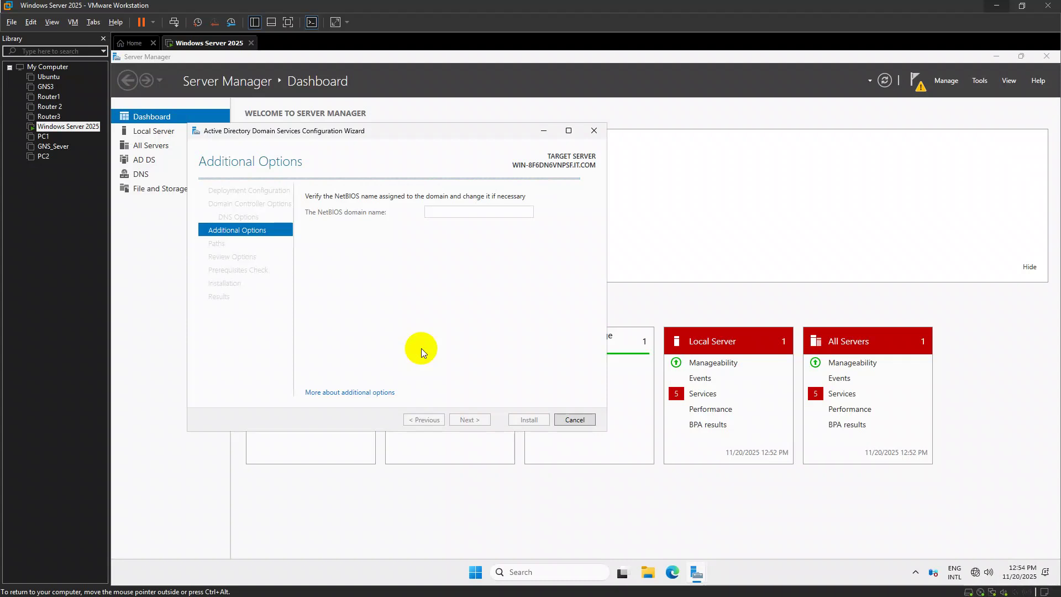
left_click(474, 421)
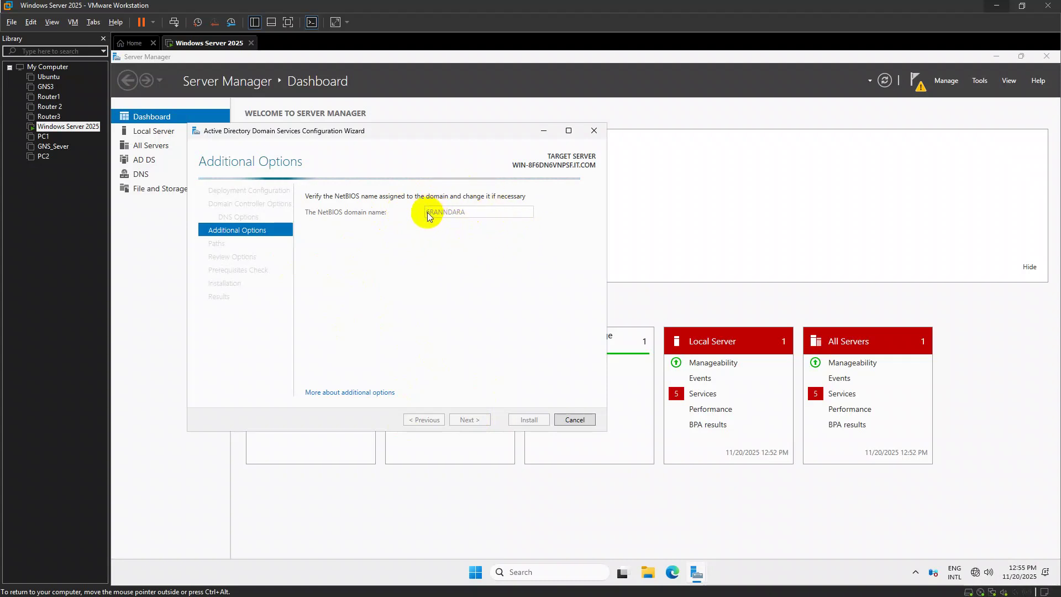
left_click(474, 420)
Move past Review Options so the prerequisites check passes with only a DNS delegation warning
left_click(487, 421)
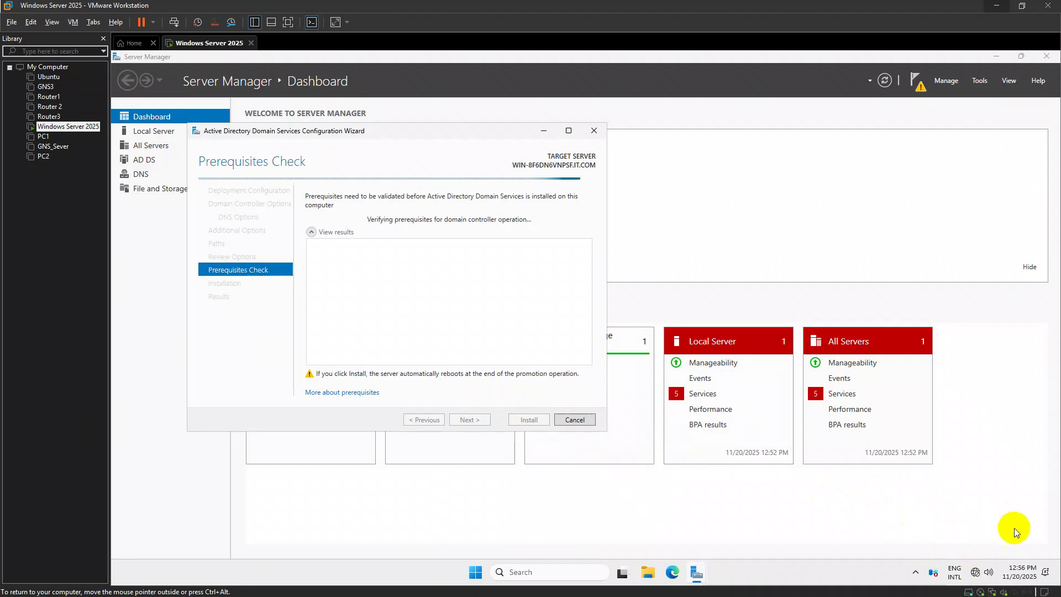
mouse_move(1035, 587)
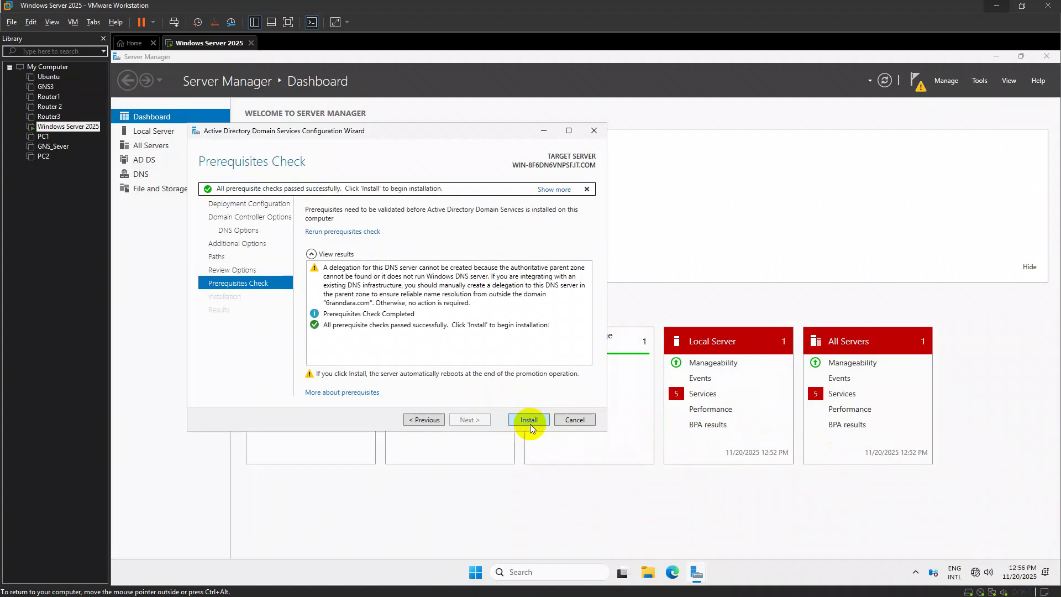
Install AD DS and accept the sign-out notice so the VM restarts as a domain controller
left_click(528, 418)
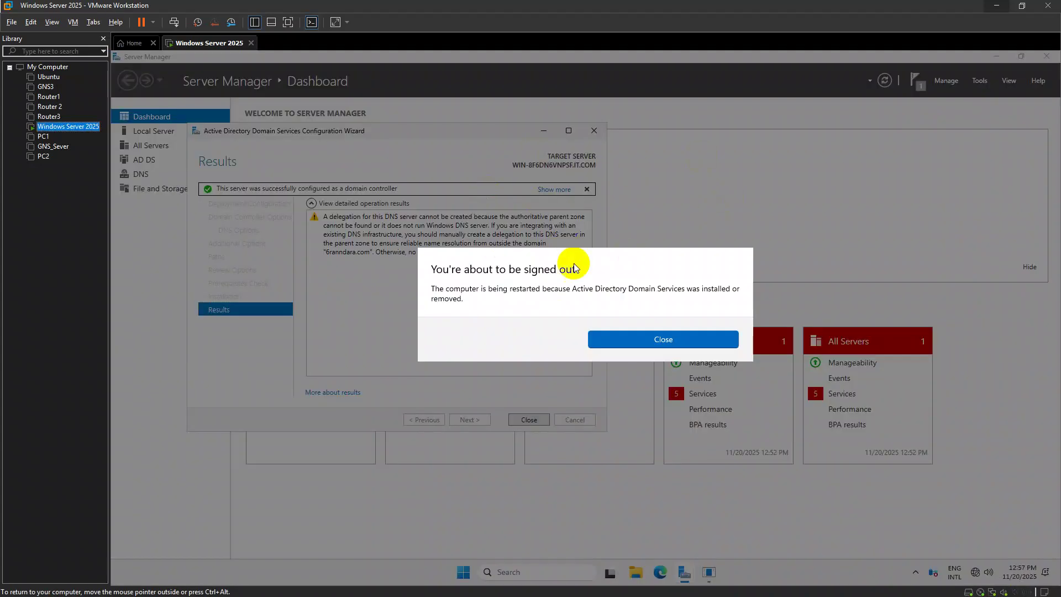
left_click(642, 339)
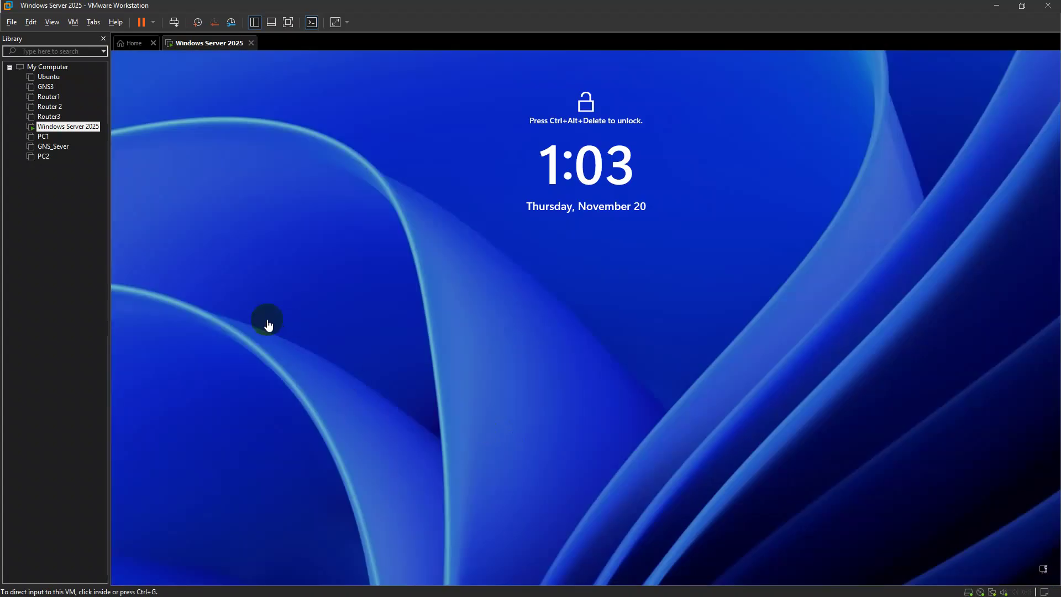
Sign in to the domain administrator account with its password
left_click(526, 244)
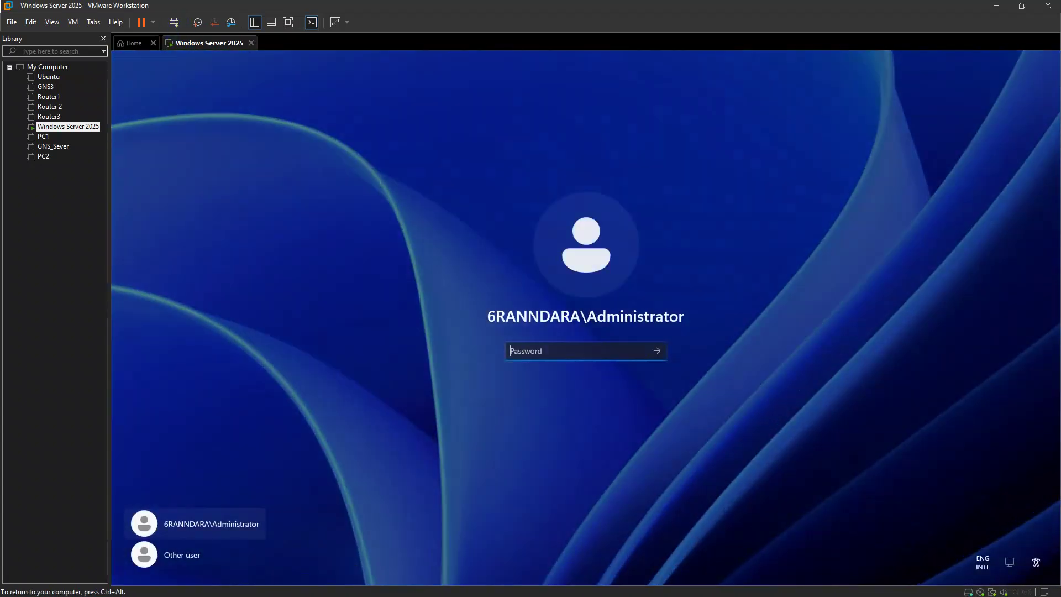
left_click(596, 356)
type("•")
key("Return")
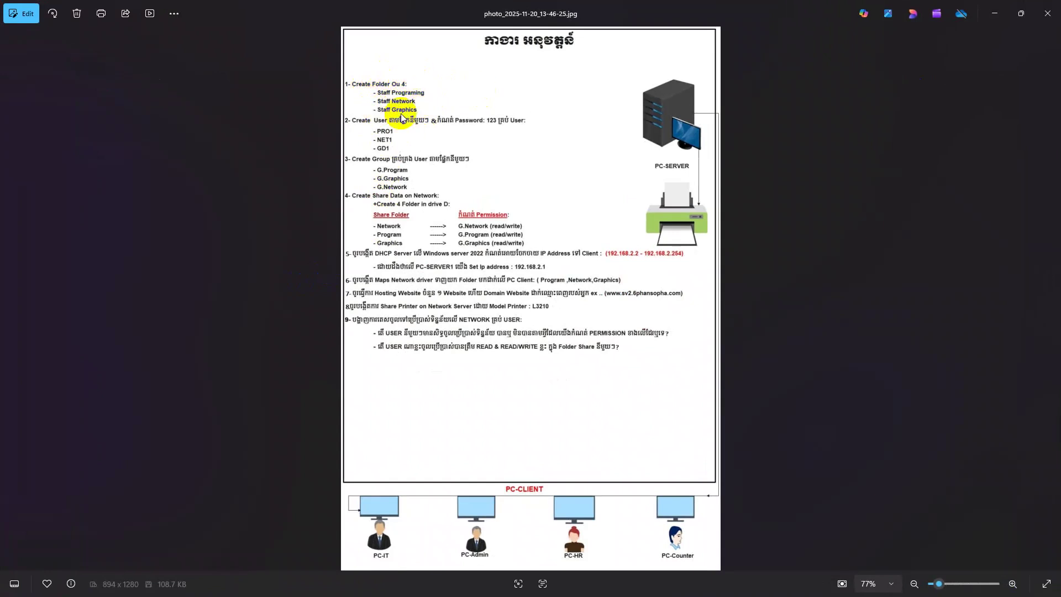
Hide the assignment sheet photo, dismiss the Server Manager popup and minimize Server Manager
left_click(995, 14)
left_click(467, 143)
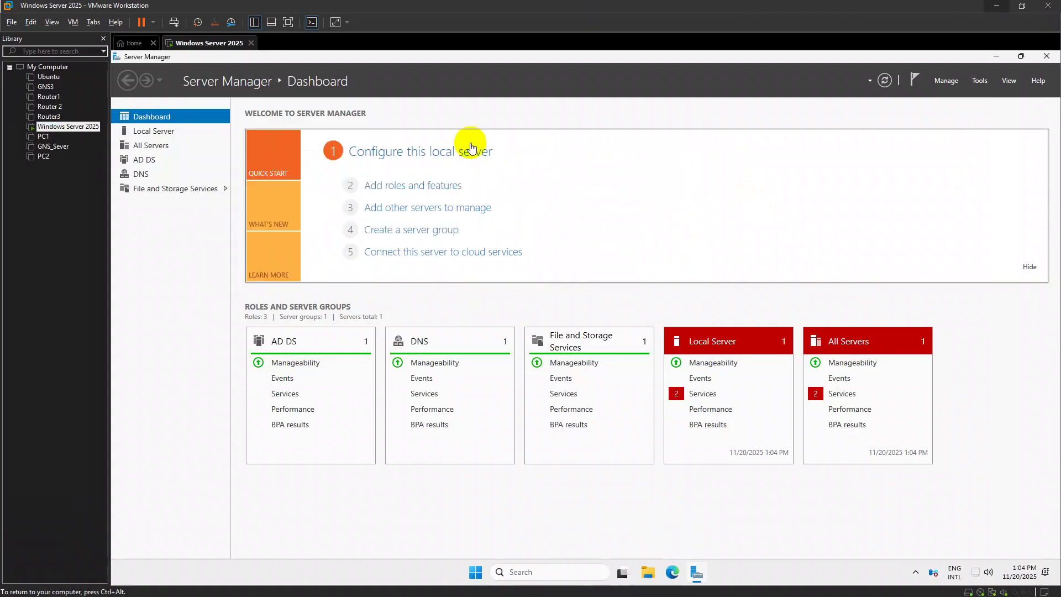
left_click(996, 56)
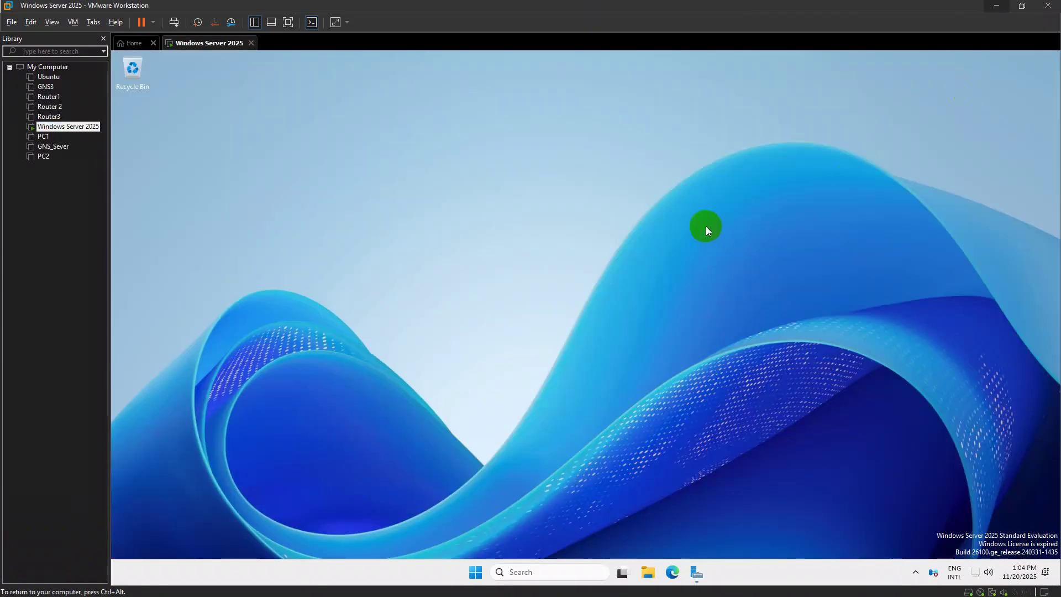
Launch Active Directory Users and Computers with dsa.msc, maximize it and expand 6ranndara.com
key("super+r")
type("d")
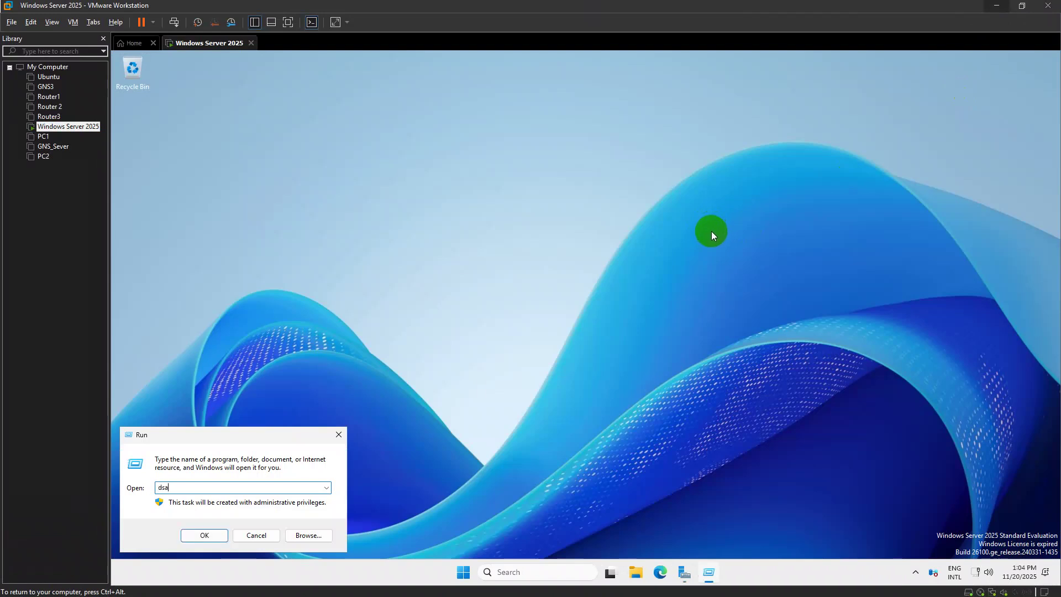
type("sa.msc")
key("Return")
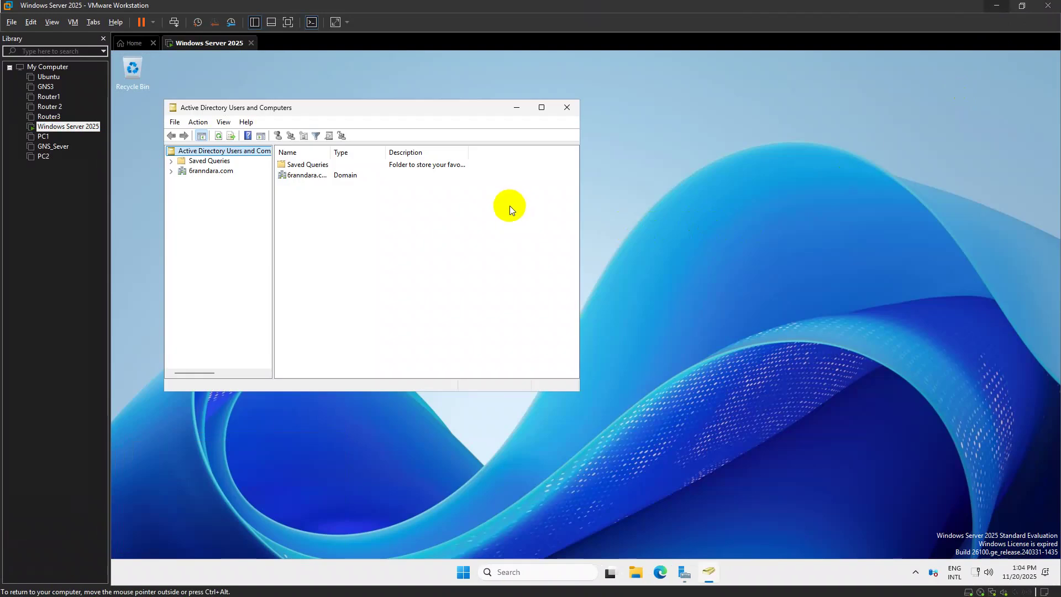
left_click(543, 107)
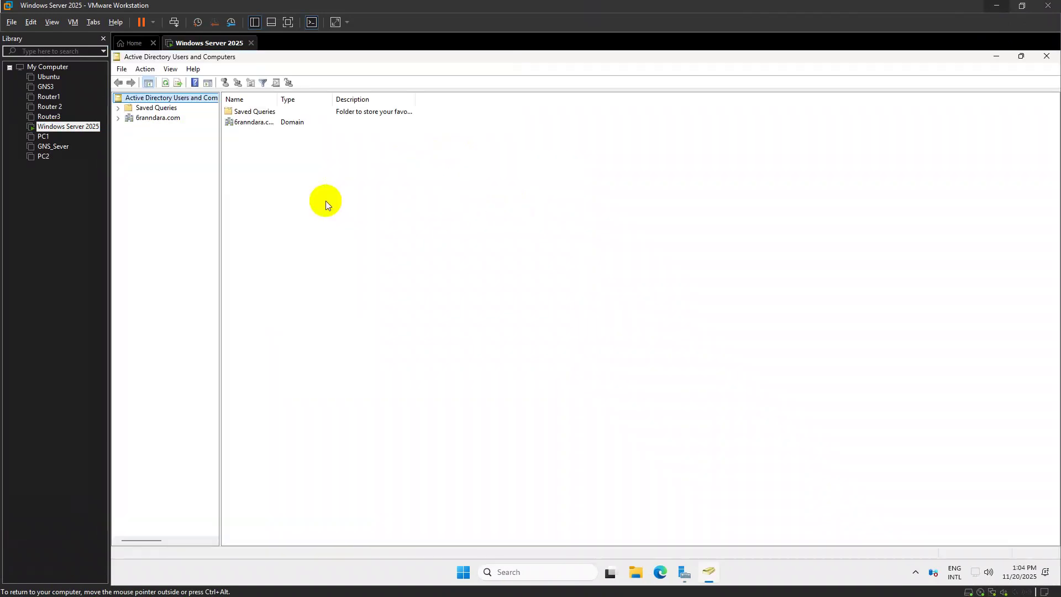
double_click(145, 119)
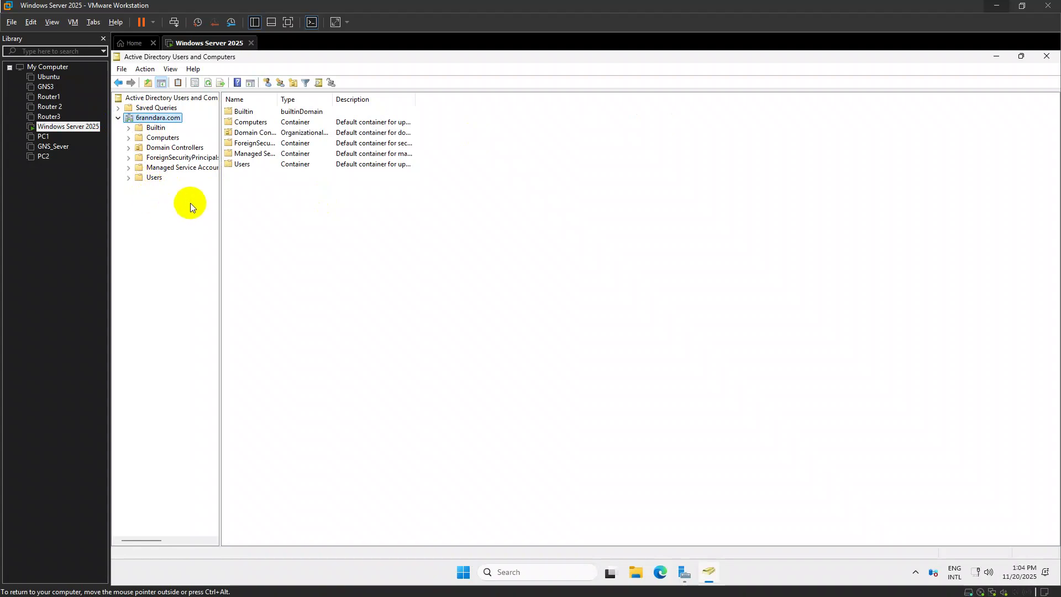
Create the organizational unit 'IT Department' directly under 6ranndara.com
right_click(268, 194)
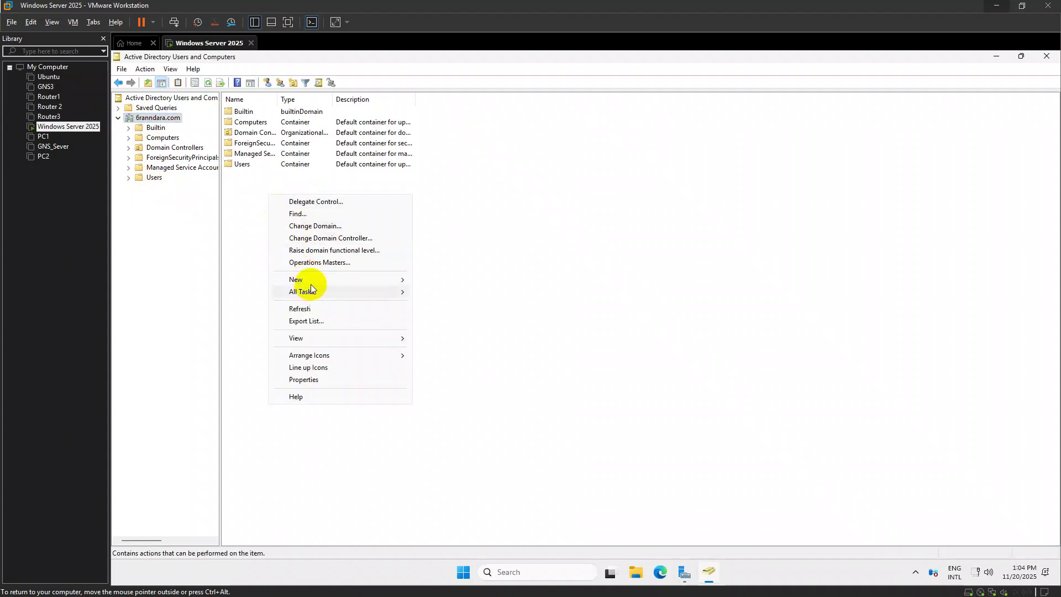
mouse_move(310, 281)
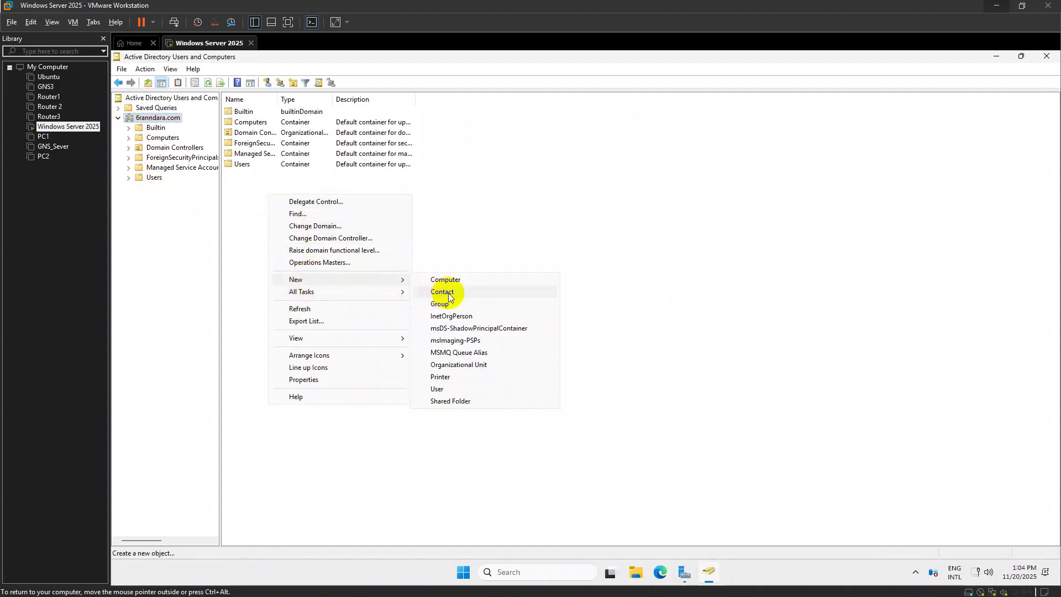
left_click(448, 389)
left_click(319, 248)
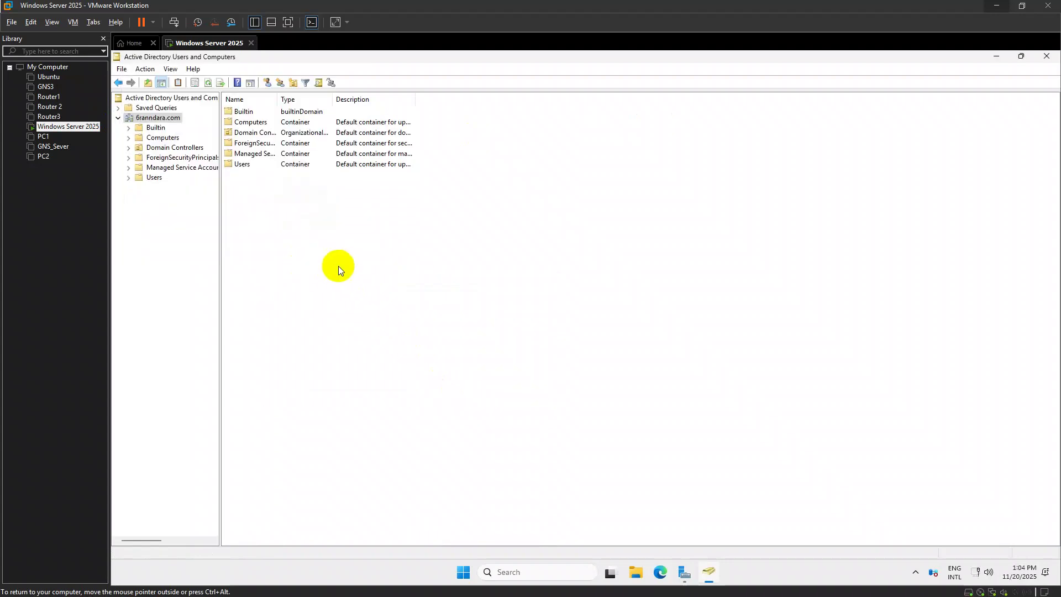
right_click(339, 266)
mouse_move(484, 354)
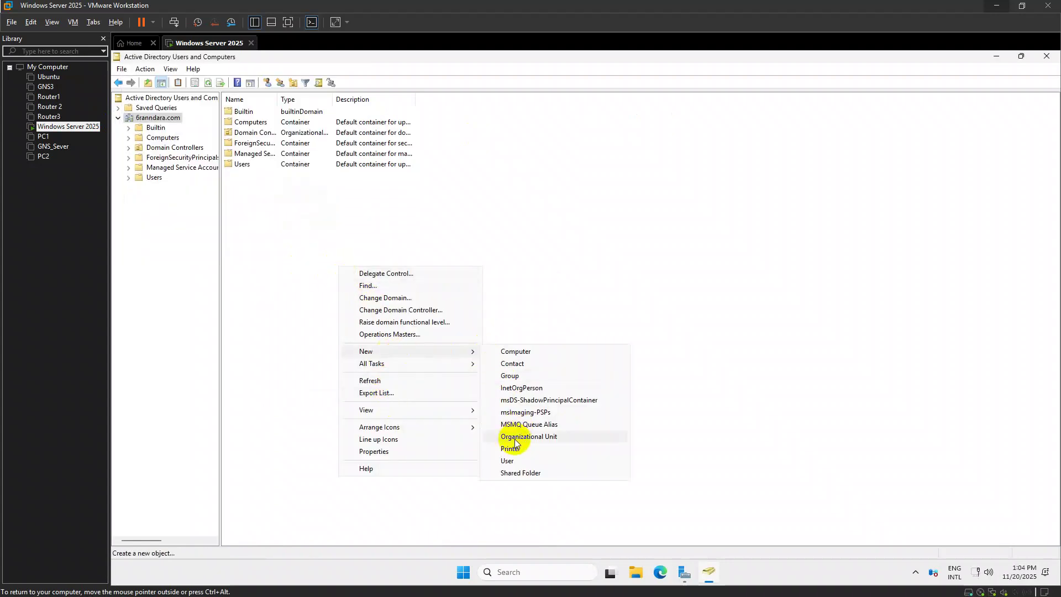
left_click(515, 437)
type("IT Department")
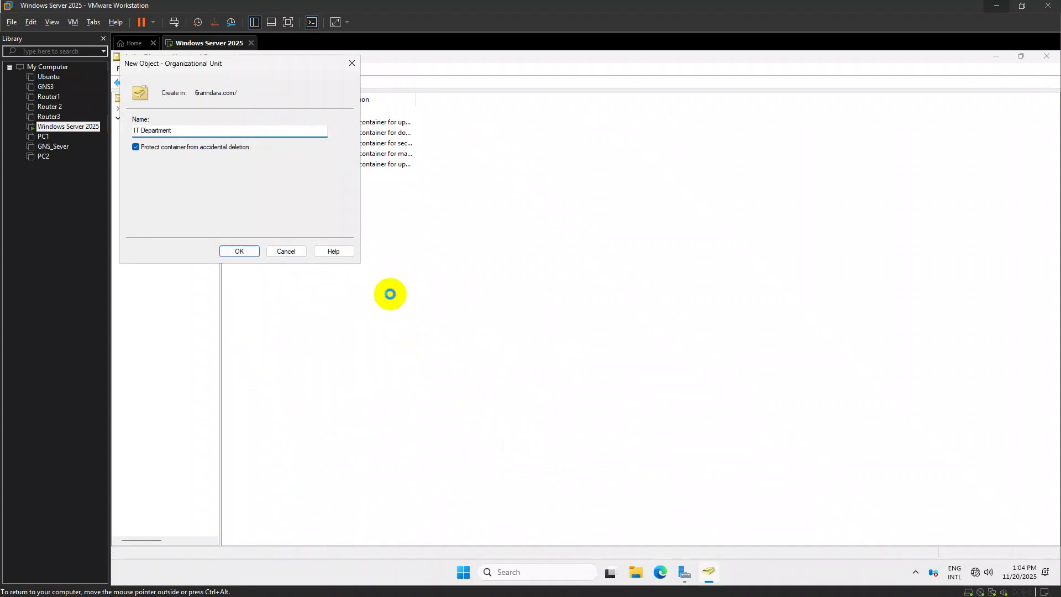
key("Return")
Create the 'Staff Programming' organizational unit inside IT Department
right_click(167, 192)
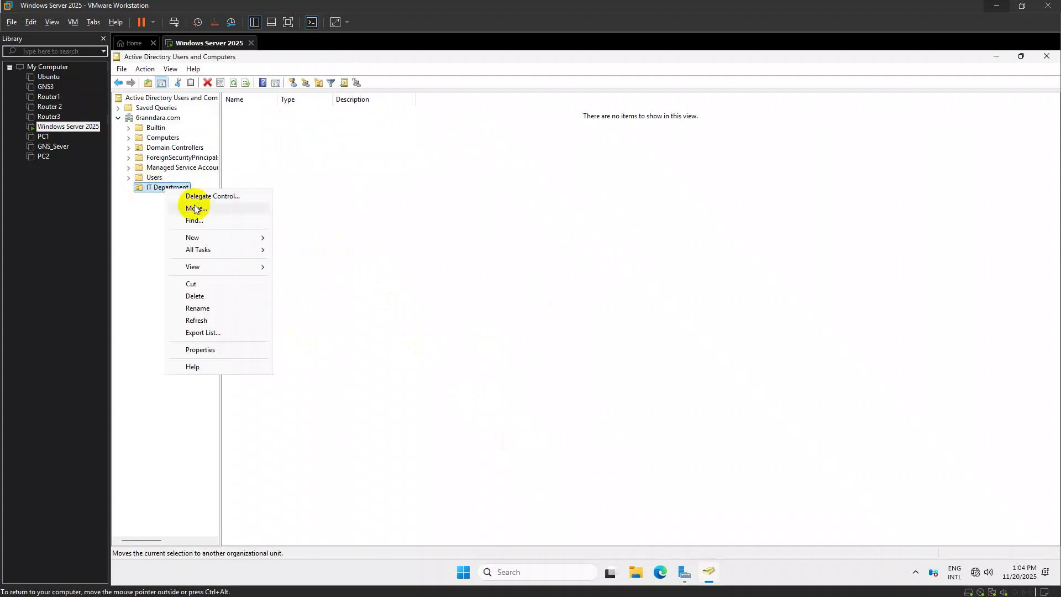
mouse_move(215, 239)
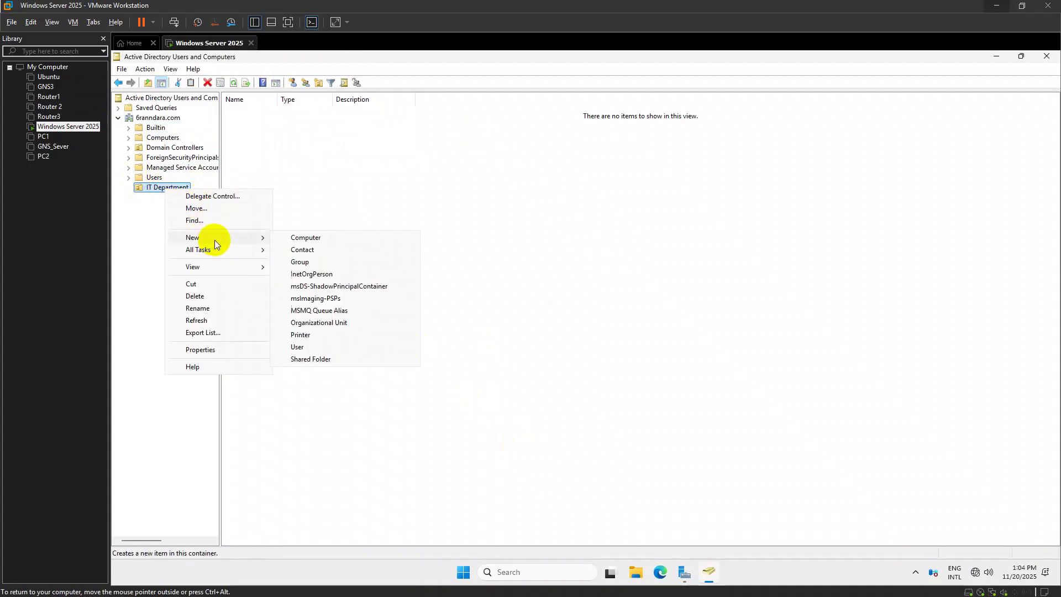
left_click(308, 322)
type("Staff Programming")
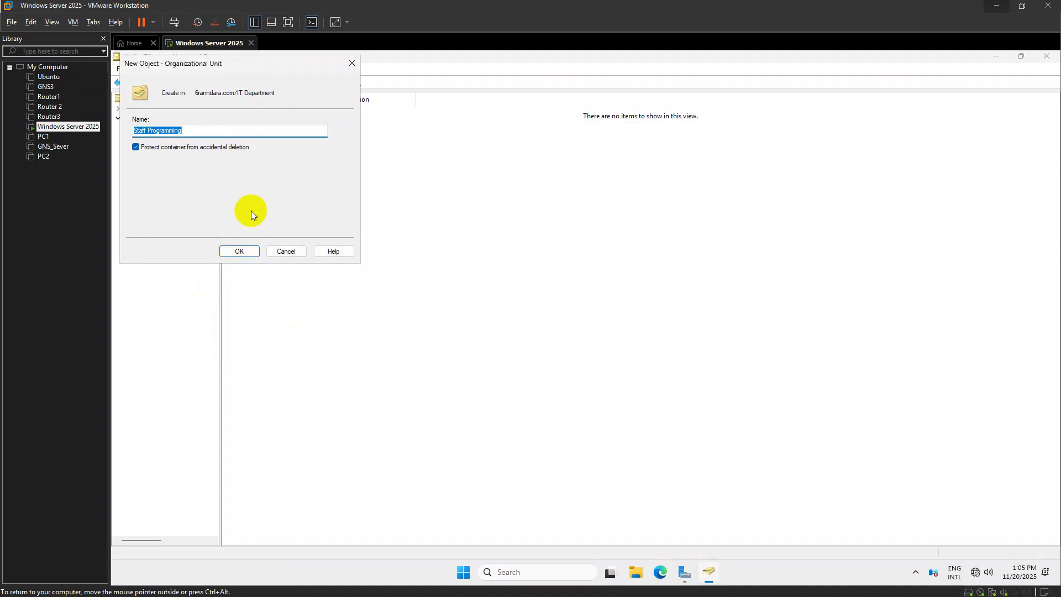
left_click(244, 252)
Add a 'Staff Network' organizational unit under IT Department
right_click(161, 188)
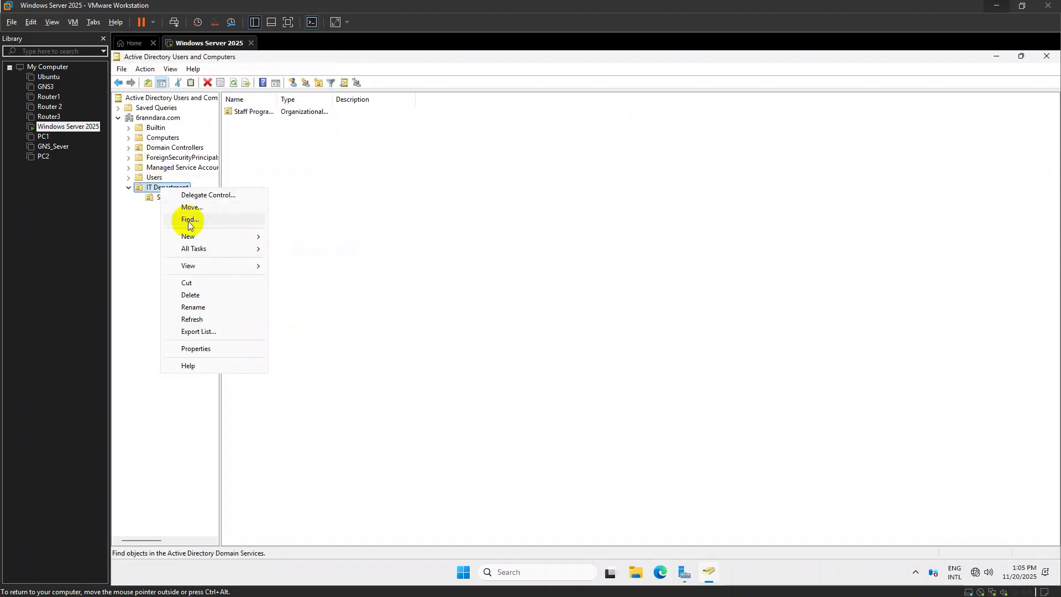
mouse_move(211, 238)
left_click(312, 321)
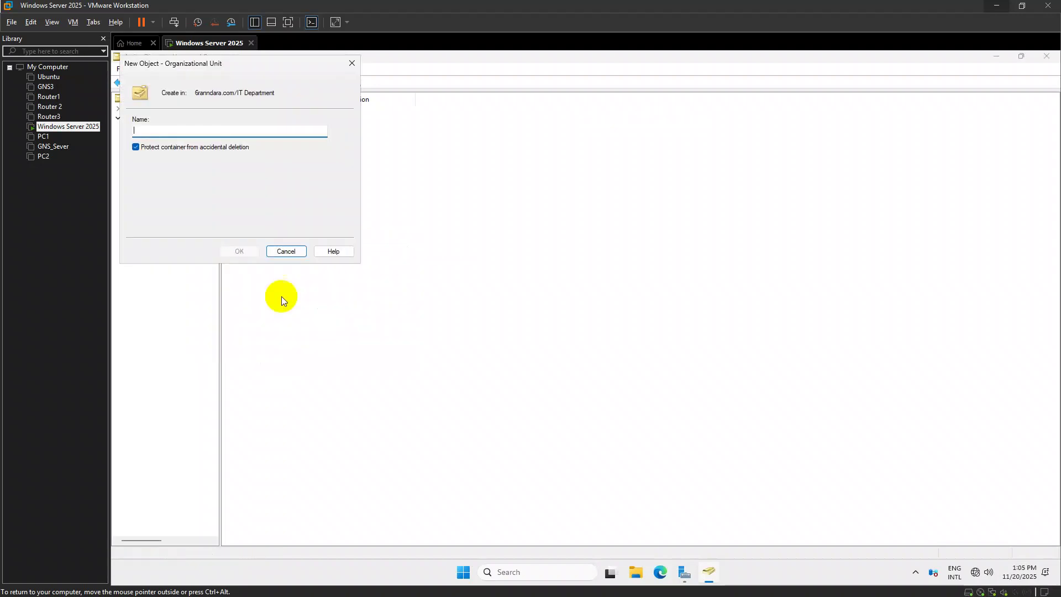
type("Staff Programming")
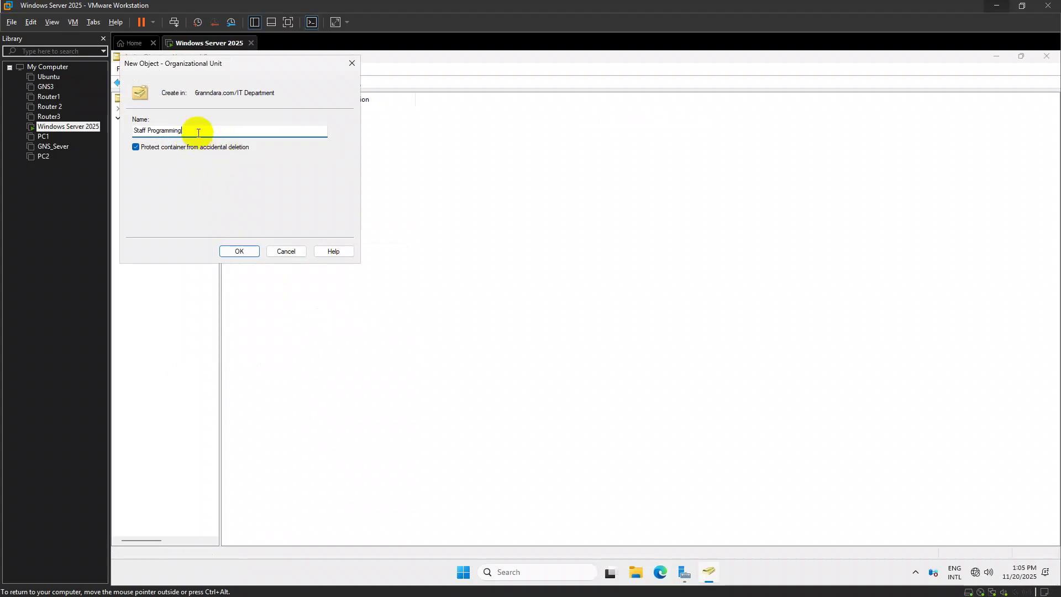
key("BackSpace")
key("BackSpace")
key("BackSpace")
key("BackSpace")
key("BackSpace")
key("BackSpace")
key("BackSpace")
key("BackSpace")
type("Network")
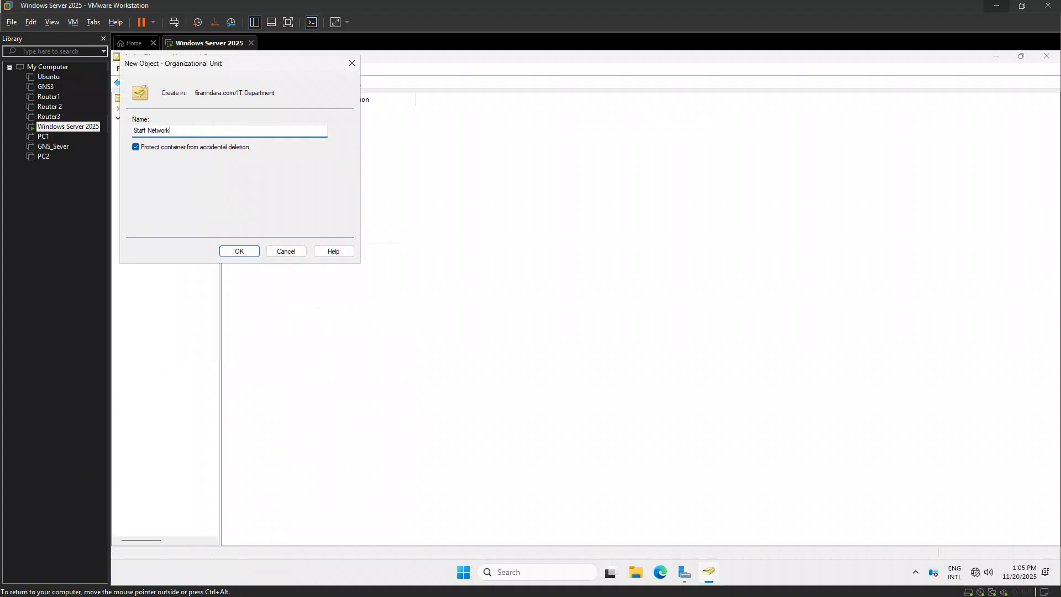
key("Return")
Add a 'Staff Graphics' unit under IT Department, then bring up the assignment sheet photo
left_click(163, 187)
right_click(160, 188)
mouse_move(221, 234)
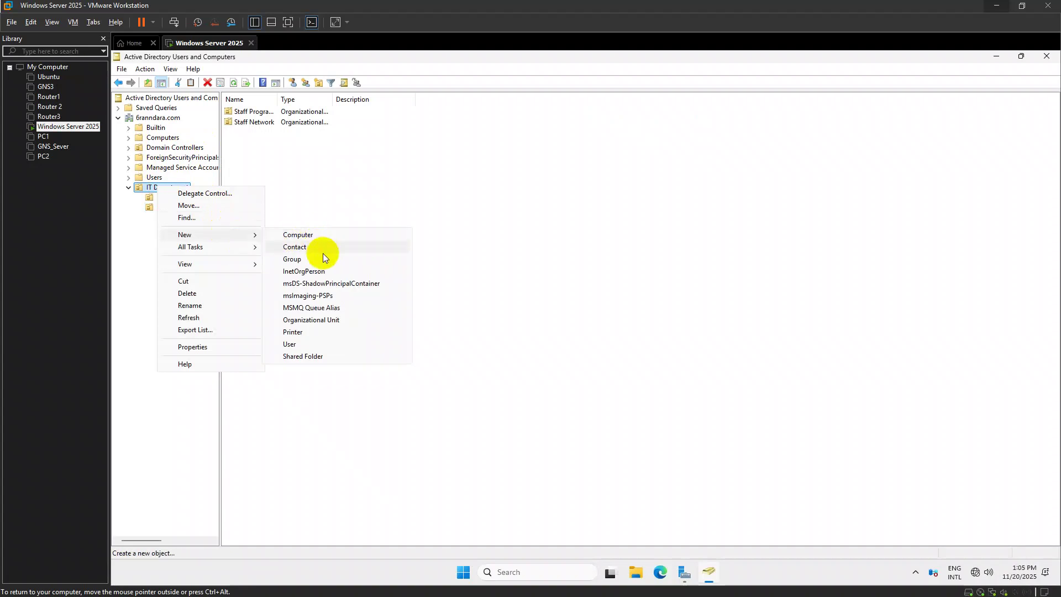
left_click(312, 345)
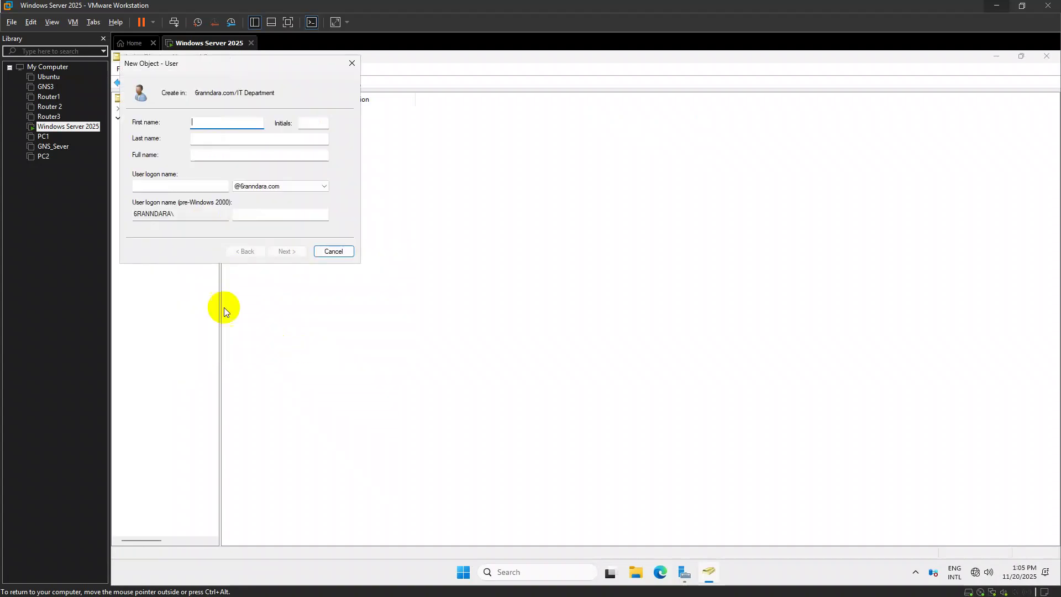
left_click(352, 63)
right_click(166, 191)
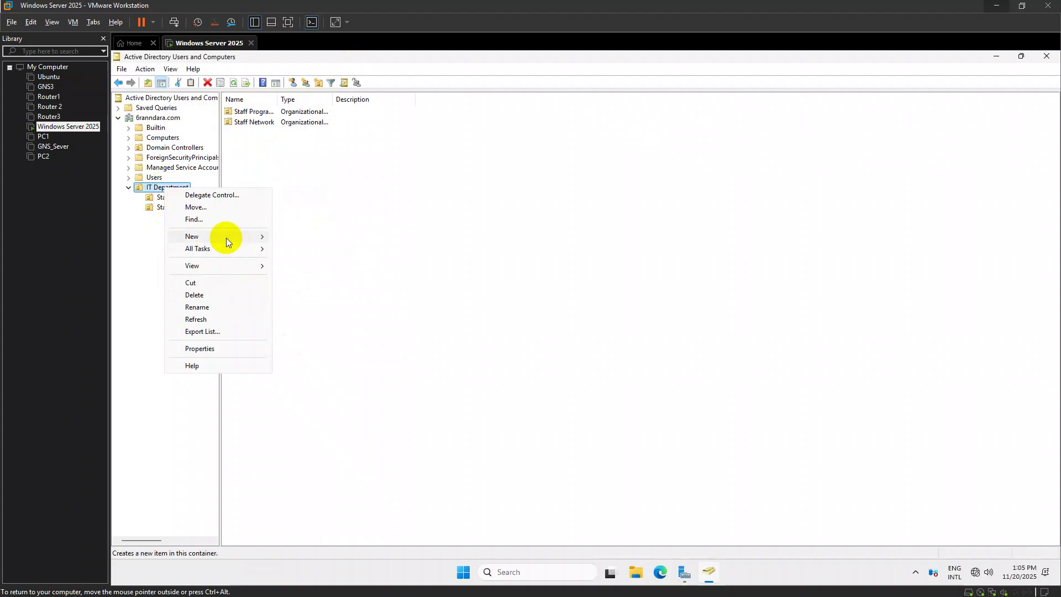
mouse_move(241, 240)
left_click(310, 321)
type("Staff Programming")
key("BackSpace")
key("BackSpace")
key("BackSpace")
key("BackSpace")
key("BackSpace")
key("BackSpace")
key("BackSpace")
key("BackSpace")
key("BackSpace")
key("BackSpace")
key("BackSpace")
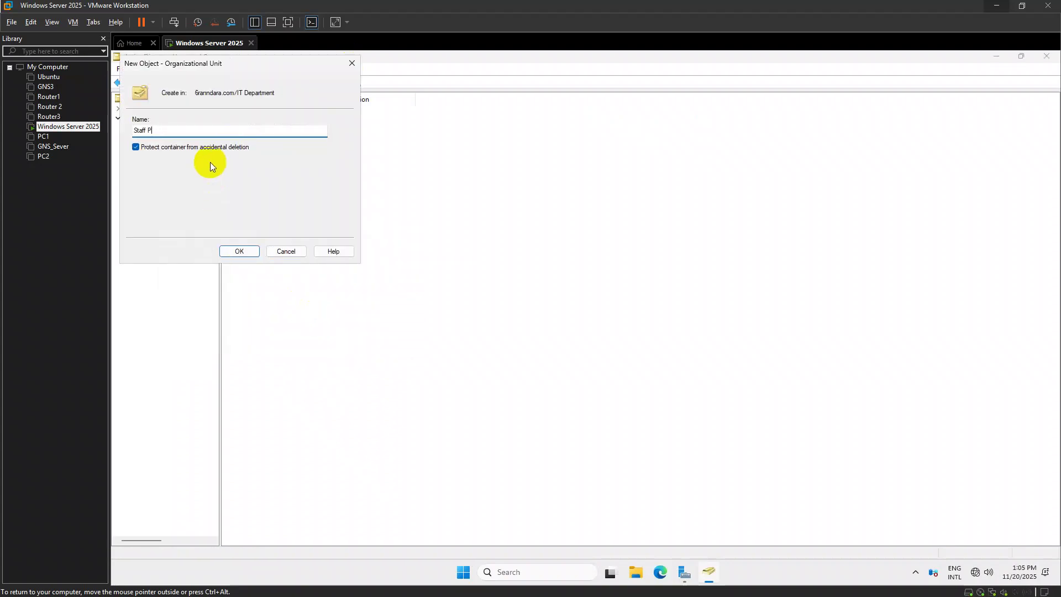
type("Graphics")
key("Return")
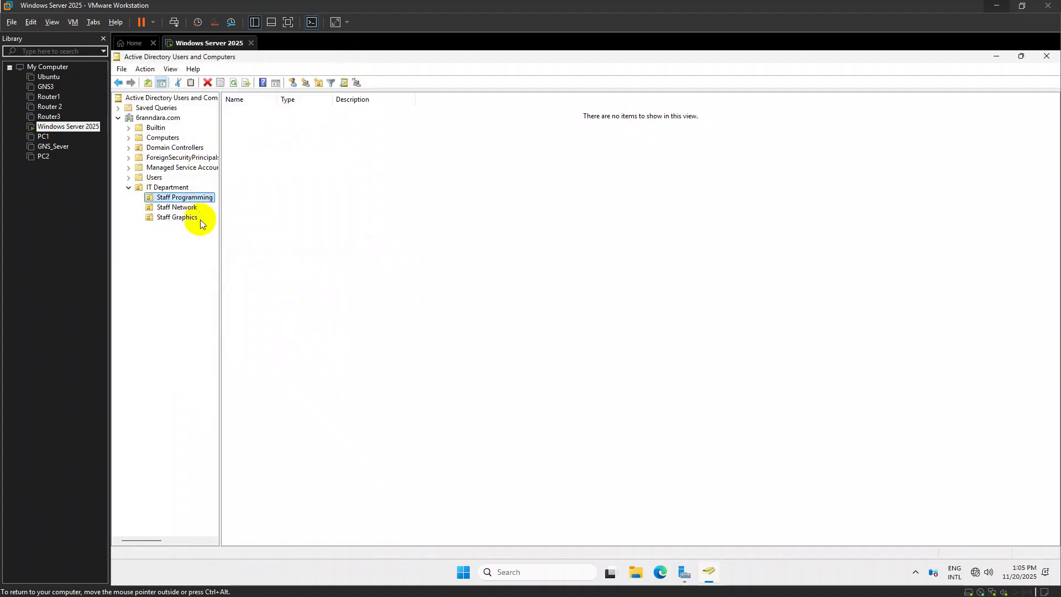
key("alt+Tab")
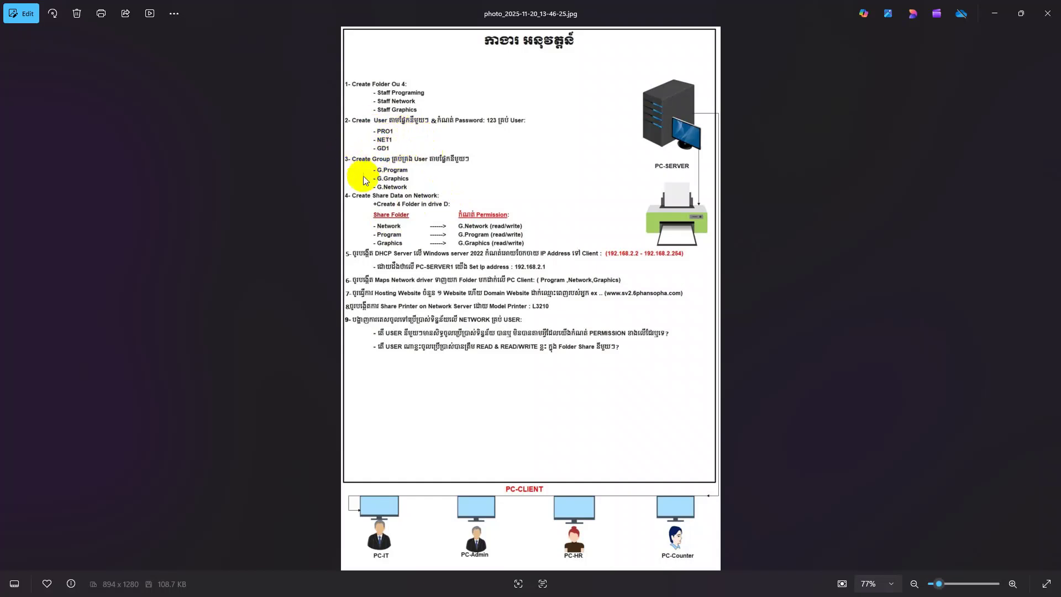
Return to ADUC, start then cancel a new user in Staff Programming, and minimize ADUC
key("alt+Tab")
left_click(204, 196)
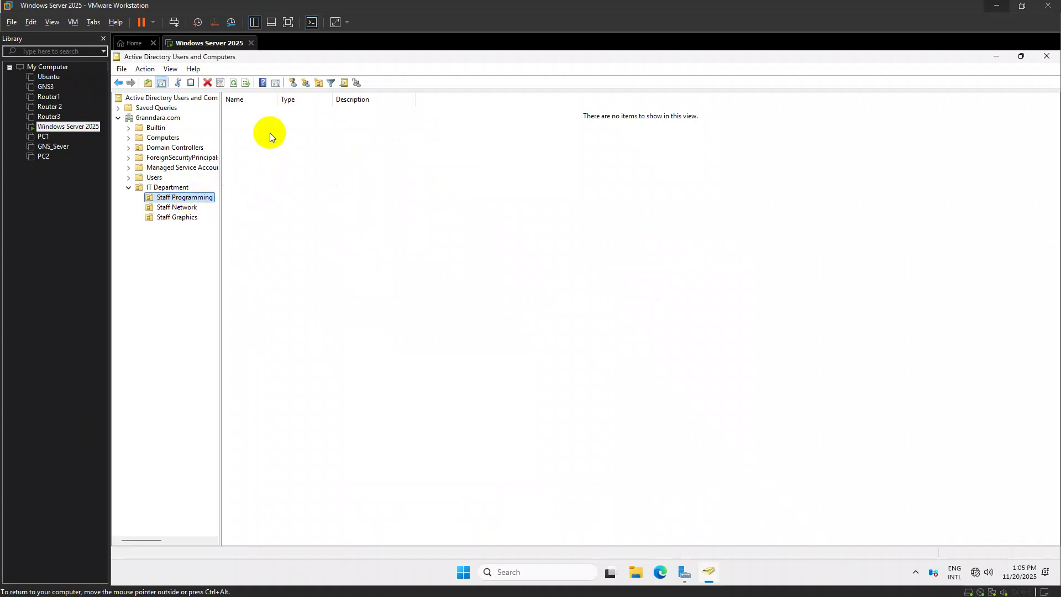
right_click(269, 132)
mouse_move(312, 182)
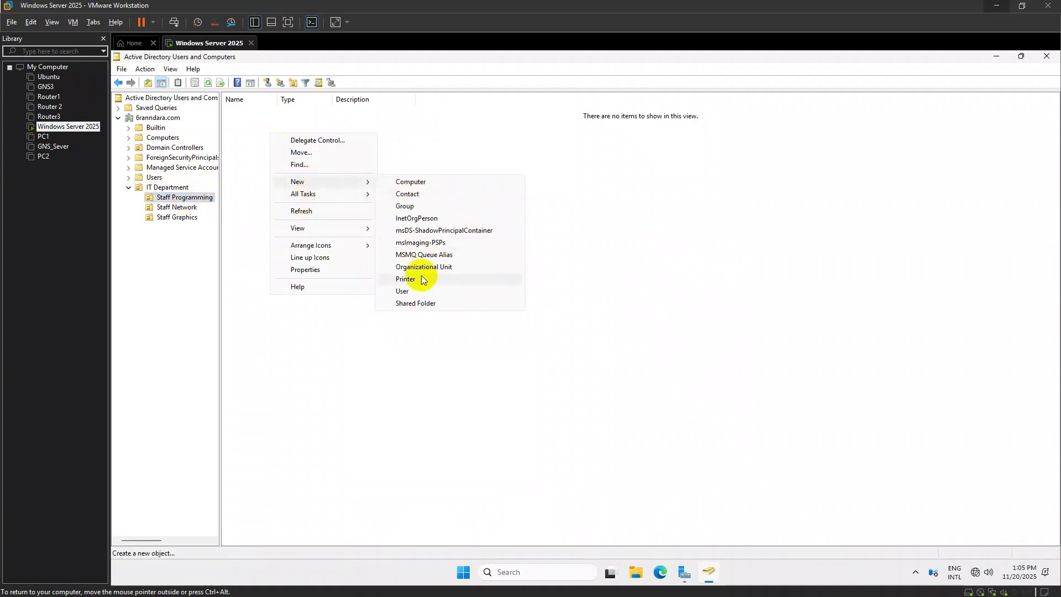
left_click(410, 291)
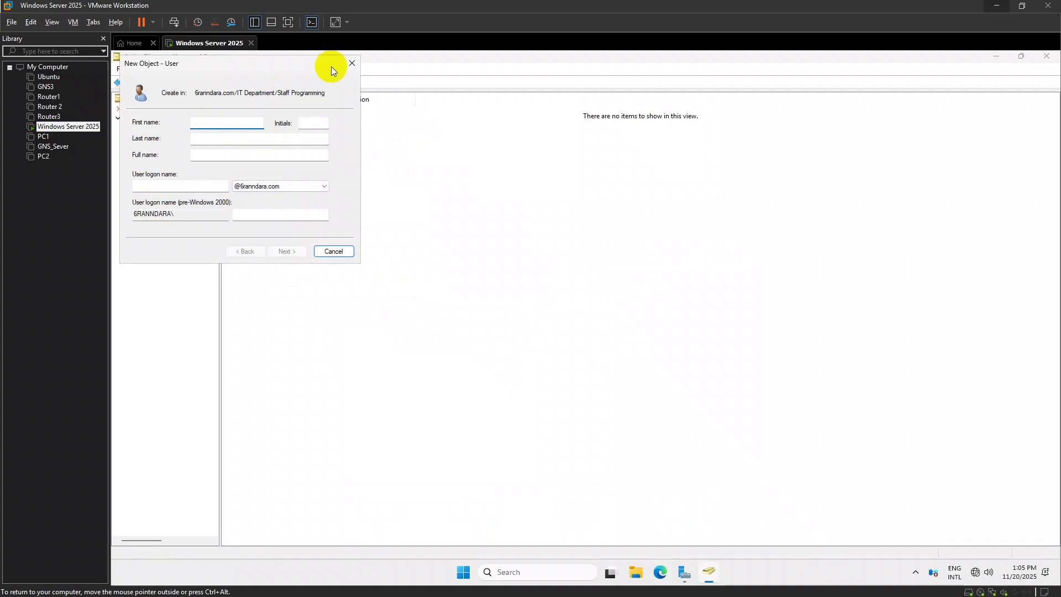
left_click(350, 64)
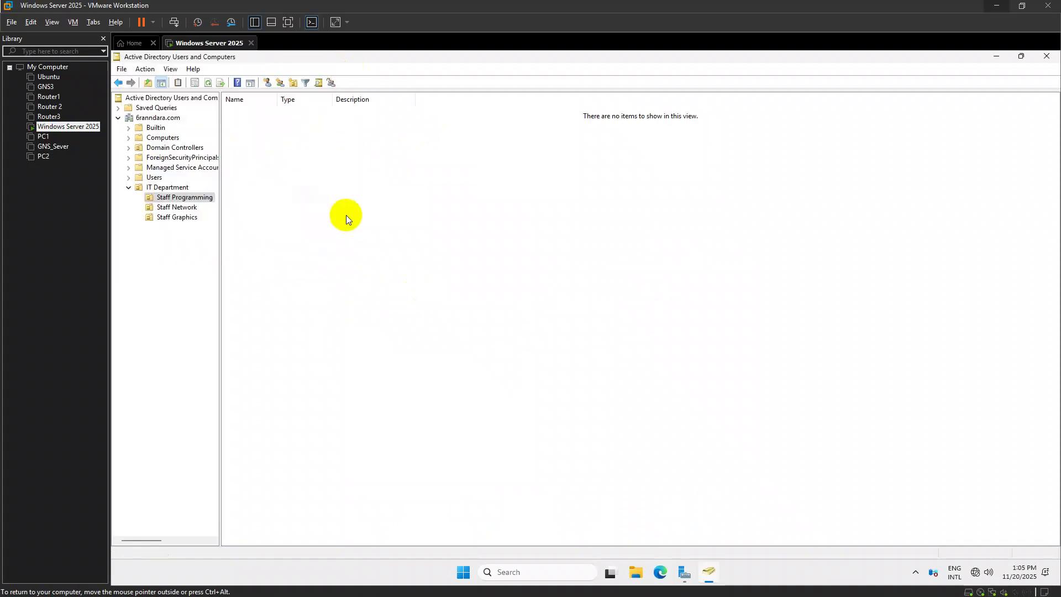
left_click(1001, 55)
Launch Group Policy Management from Server Manager's Tools menu
key("super")
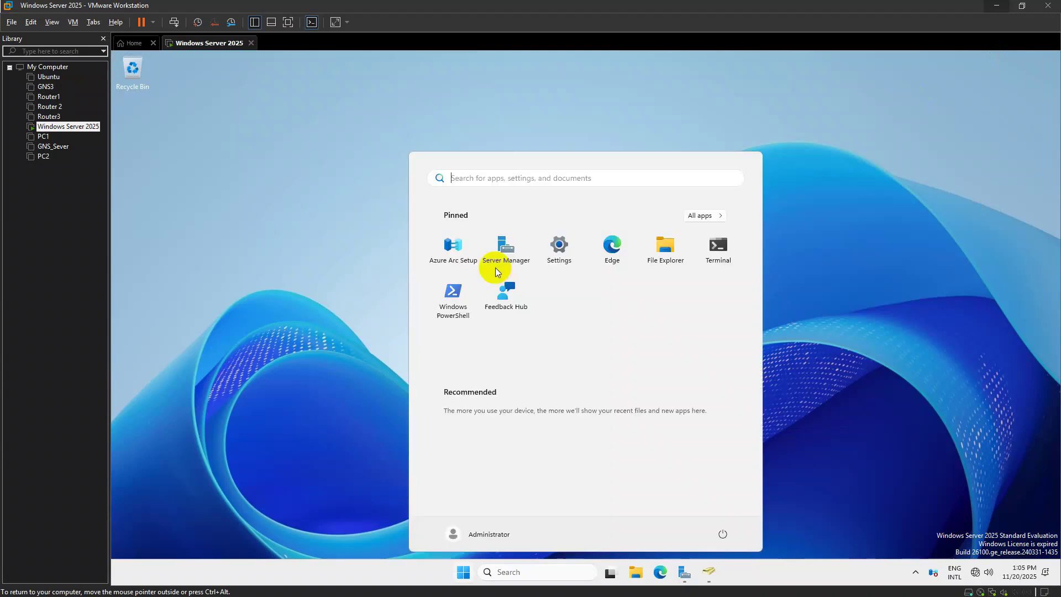
left_click(492, 281)
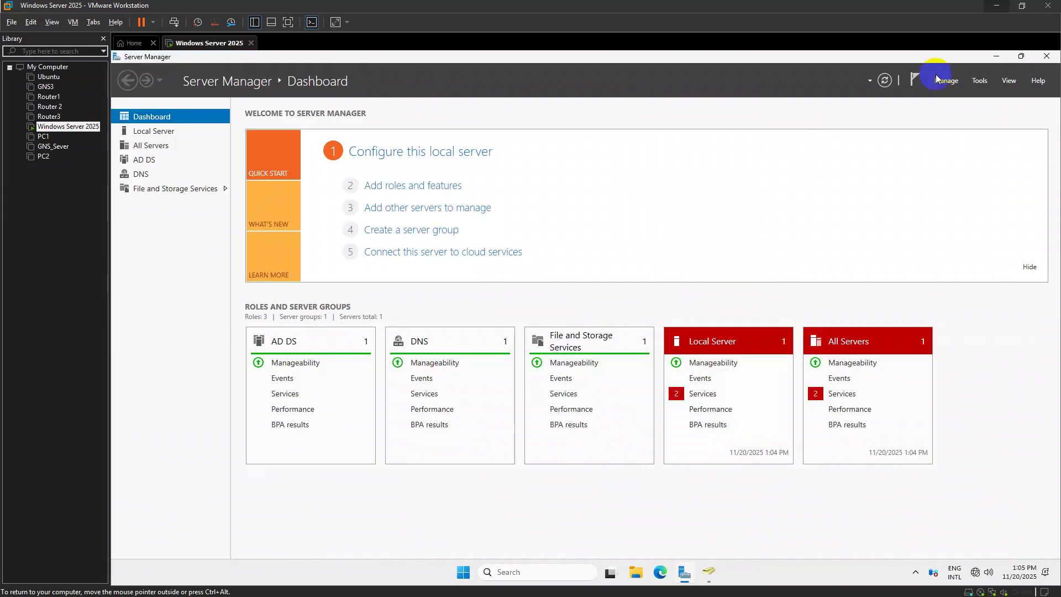
left_click(977, 80)
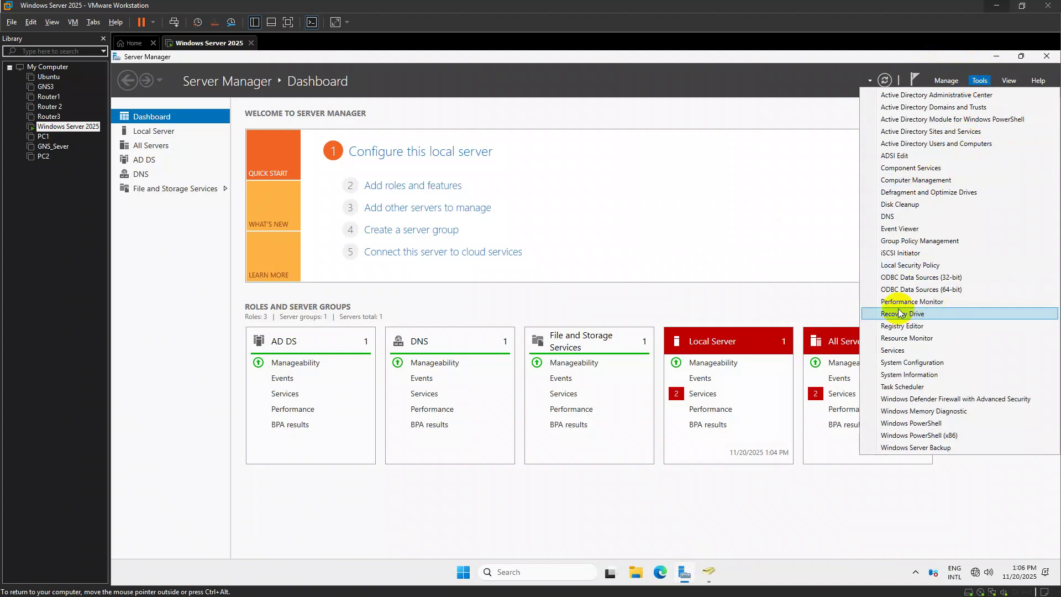
left_click(920, 241)
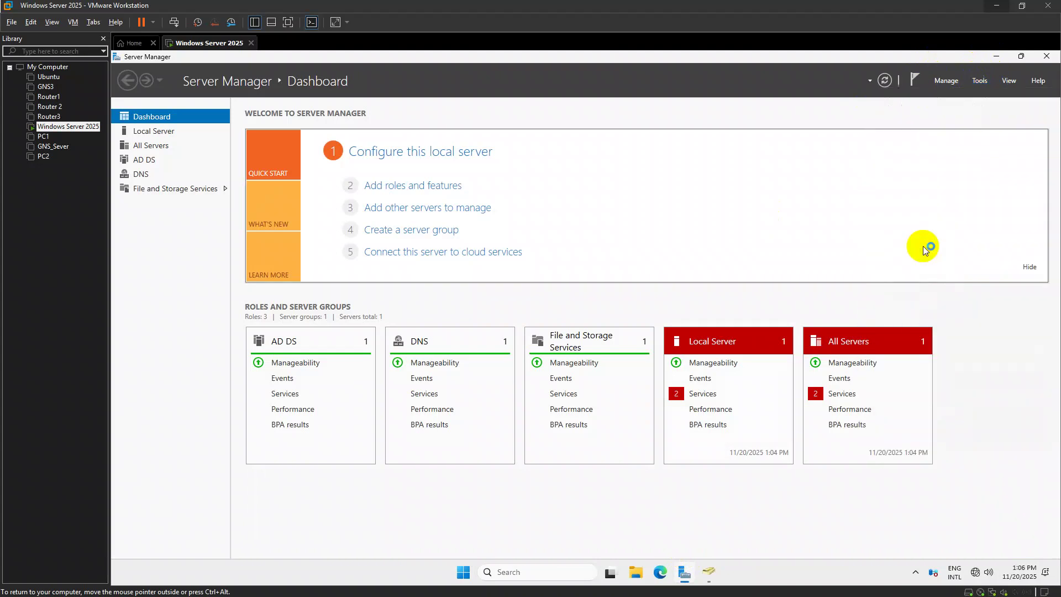
Expand the forest to 6ranndara.com, select Default Domain Policy, accept the warning, and maximize
double_click(255, 188)
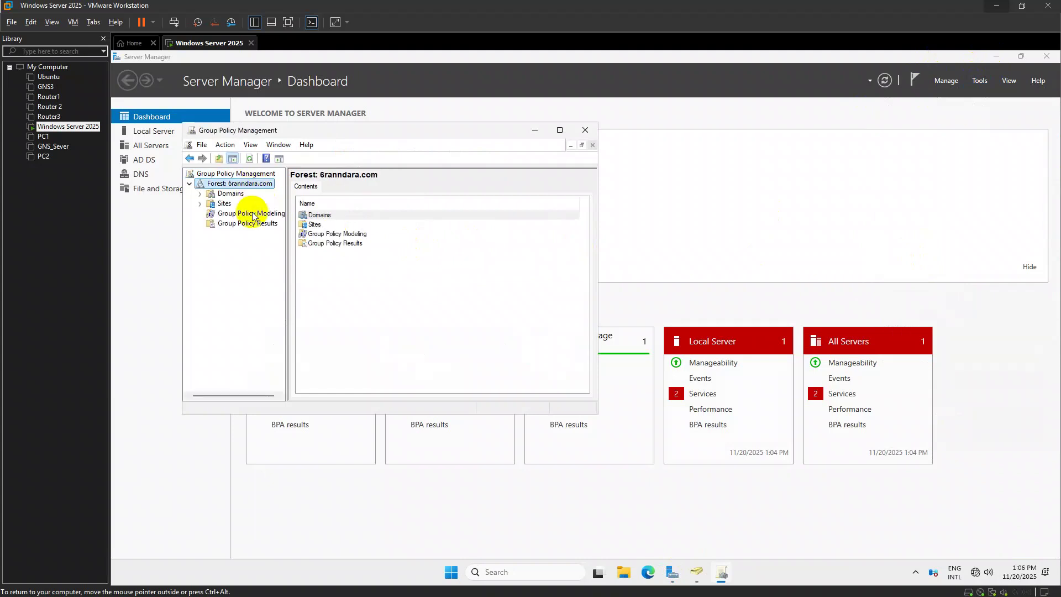
double_click(224, 204)
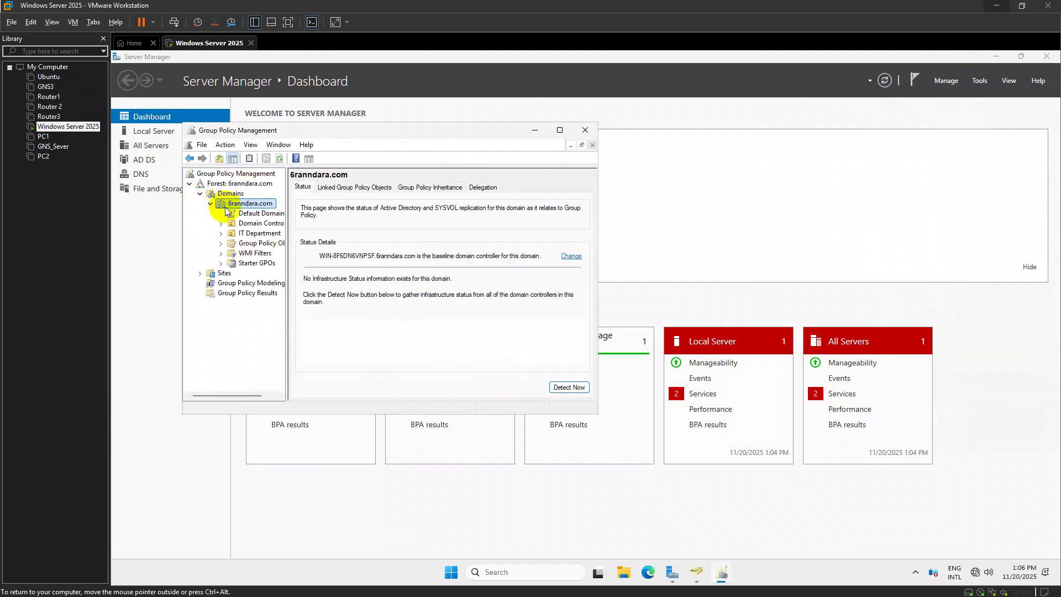
left_click(980, 80)
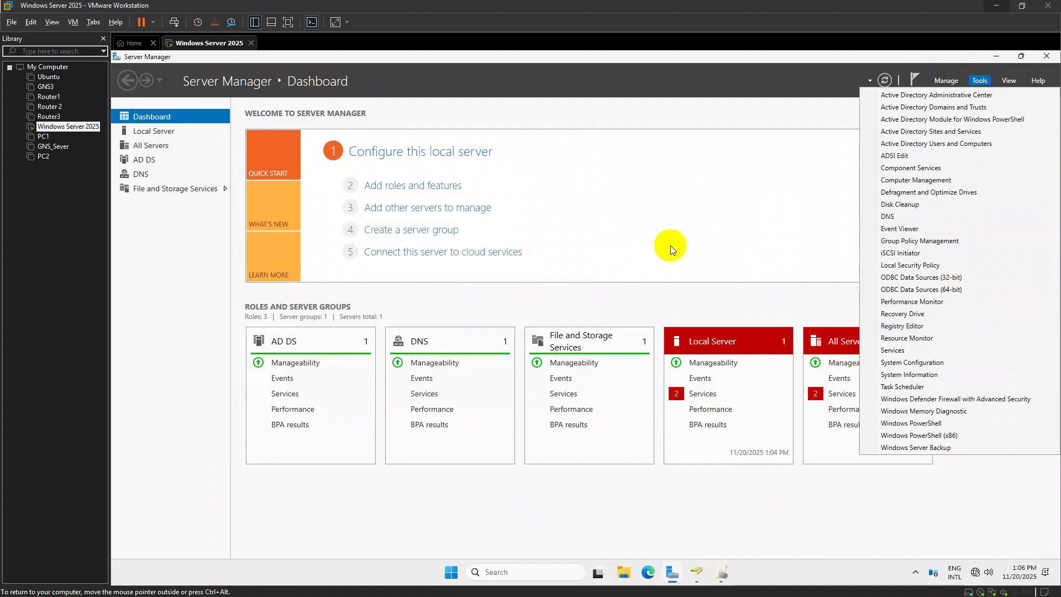
key("alt+Tab")
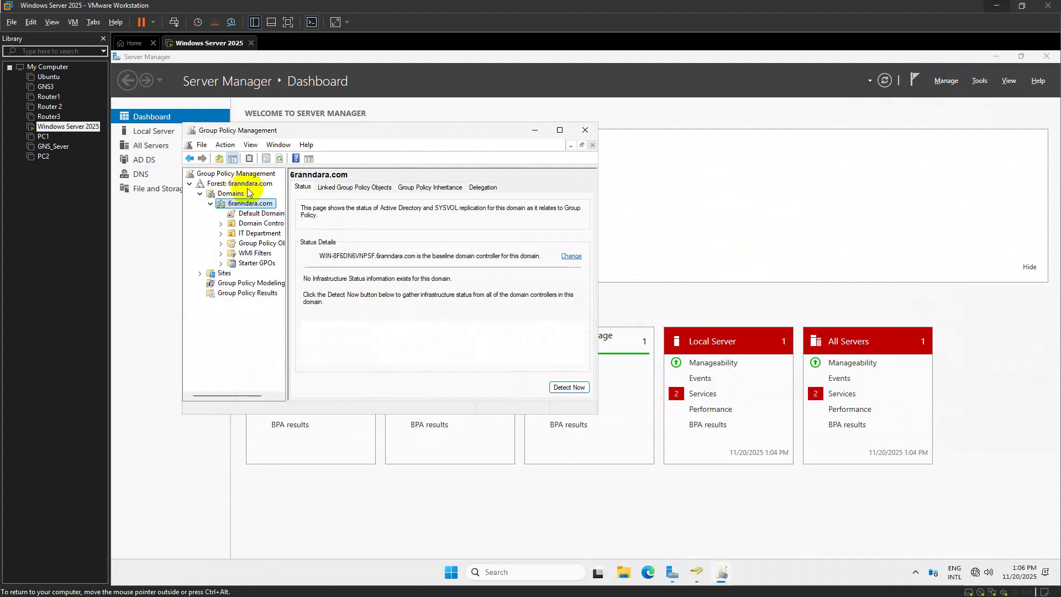
left_click(239, 217)
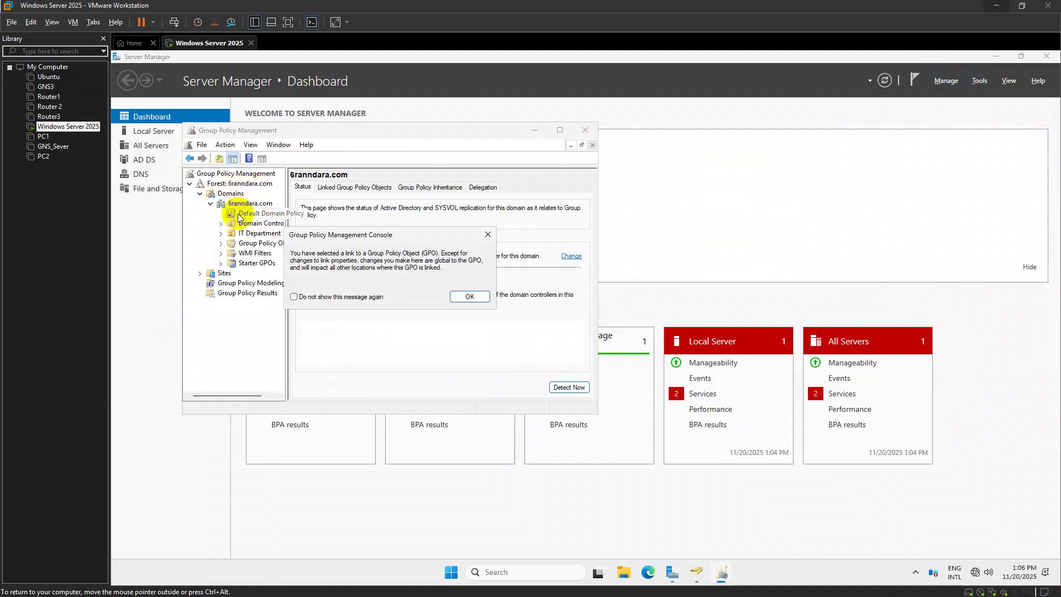
left_click(442, 295)
left_click(558, 132)
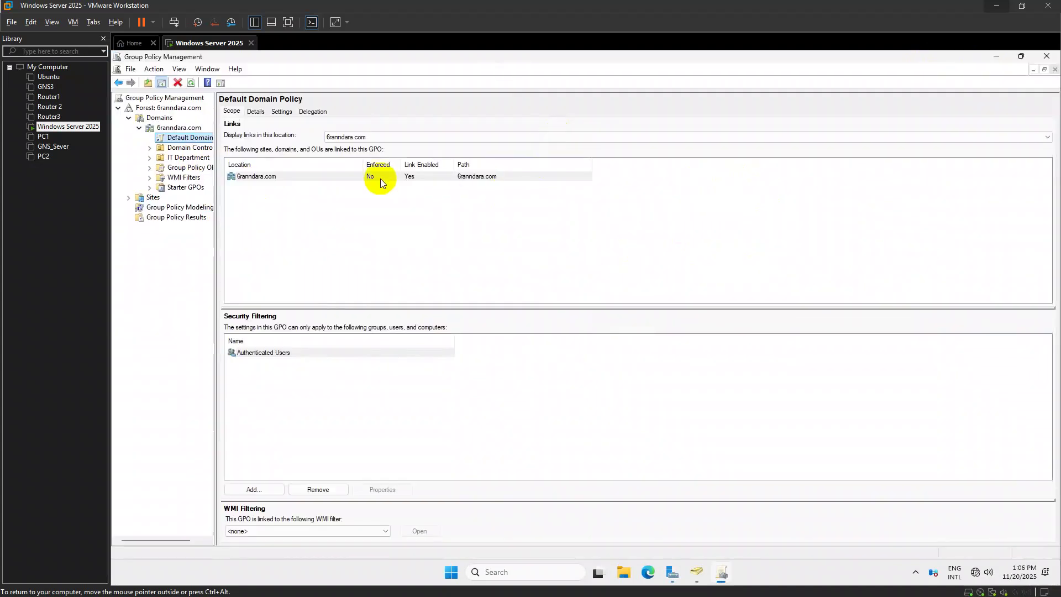
Edit Default Domain Policy and navigate to Security Settings > Account Policies > Password Policy
right_click(215, 138)
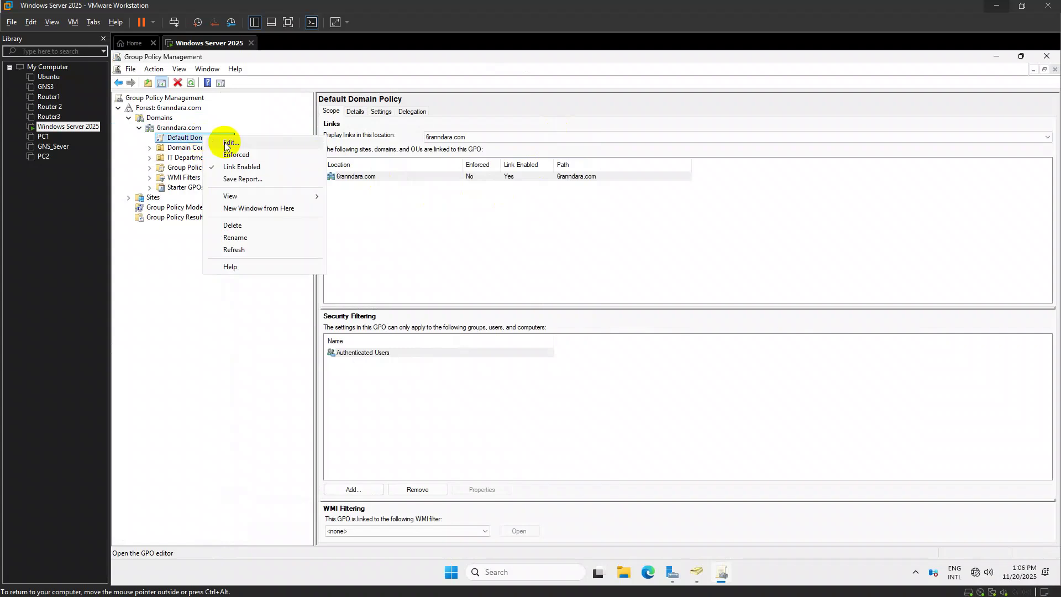
left_click(242, 149)
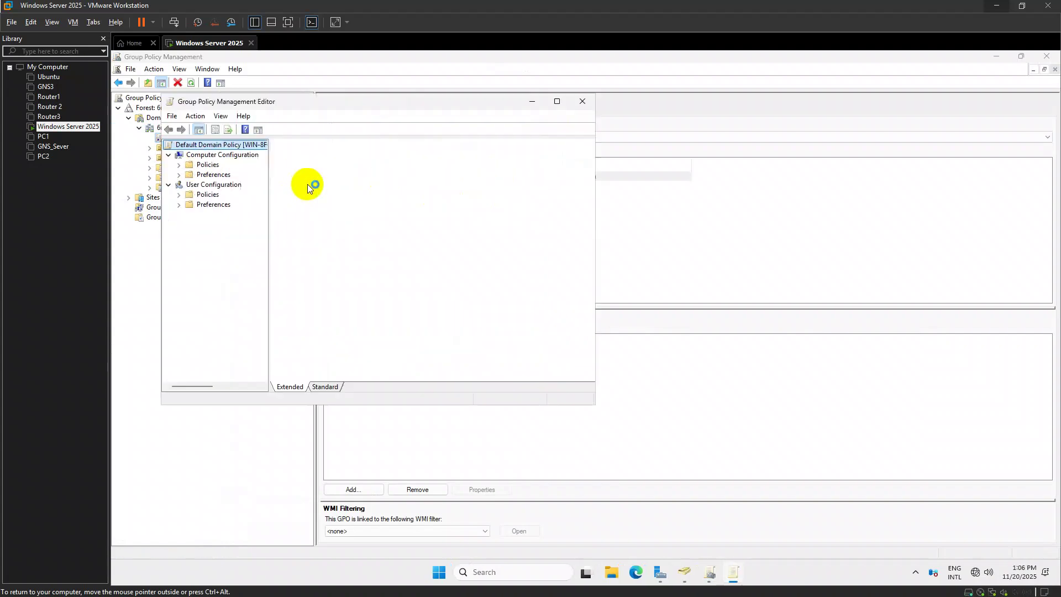
left_click(205, 164)
left_click(178, 164)
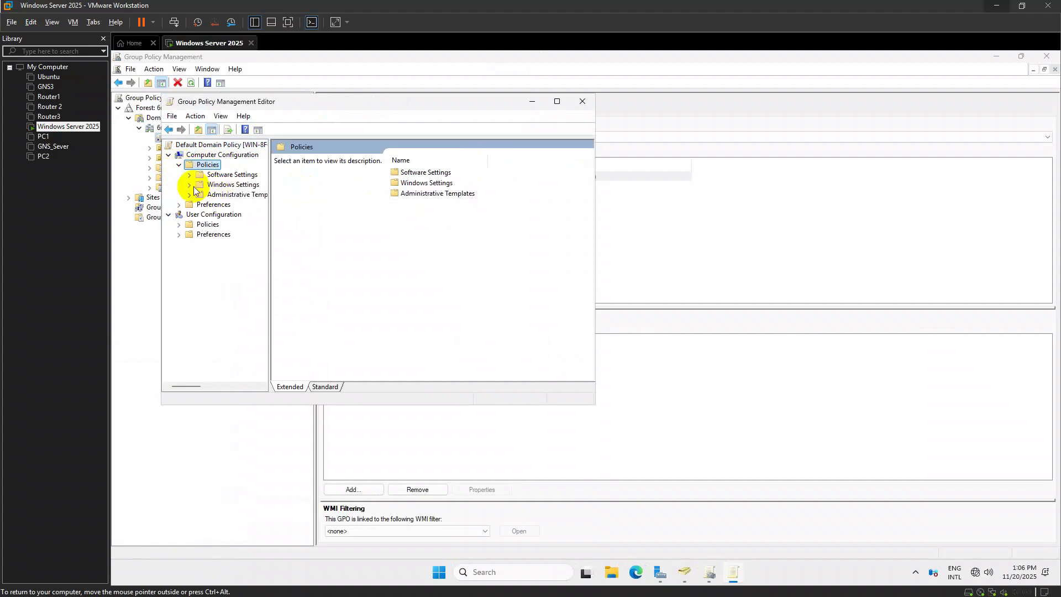
left_click(194, 186)
left_click(190, 186)
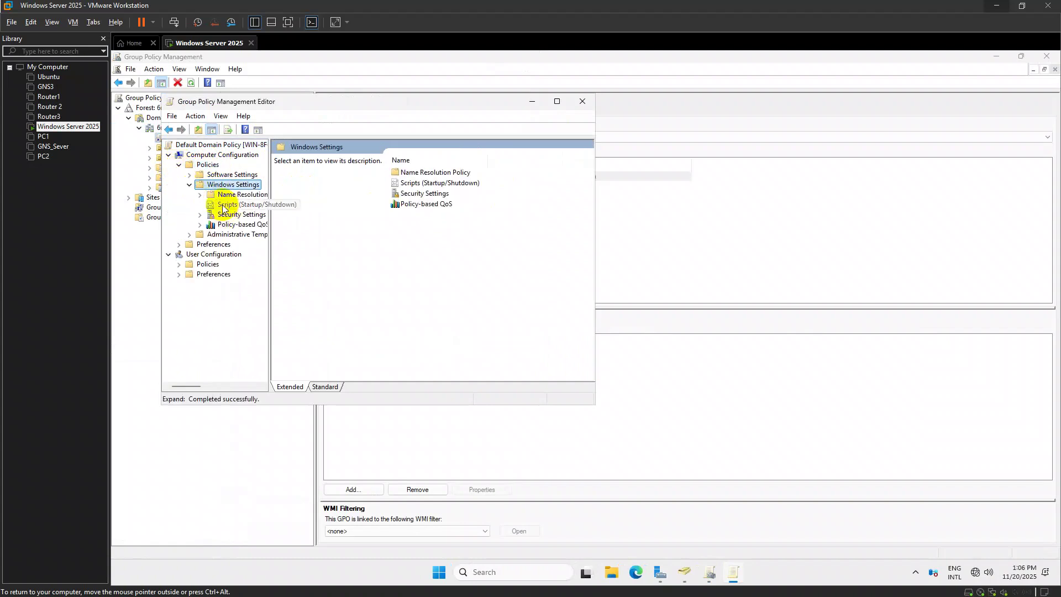
double_click(411, 194)
double_click(304, 159)
double_click(319, 161)
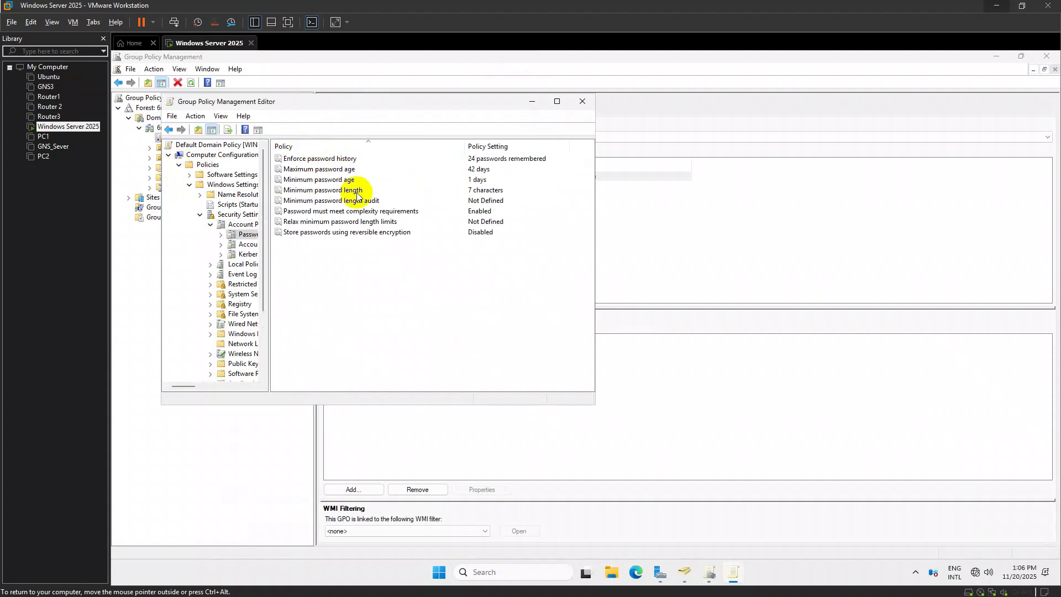
Set Minimum password length to 0 characters
double_click(486, 191)
left_click(318, 206)
left_click(318, 206)
left_click(317, 207)
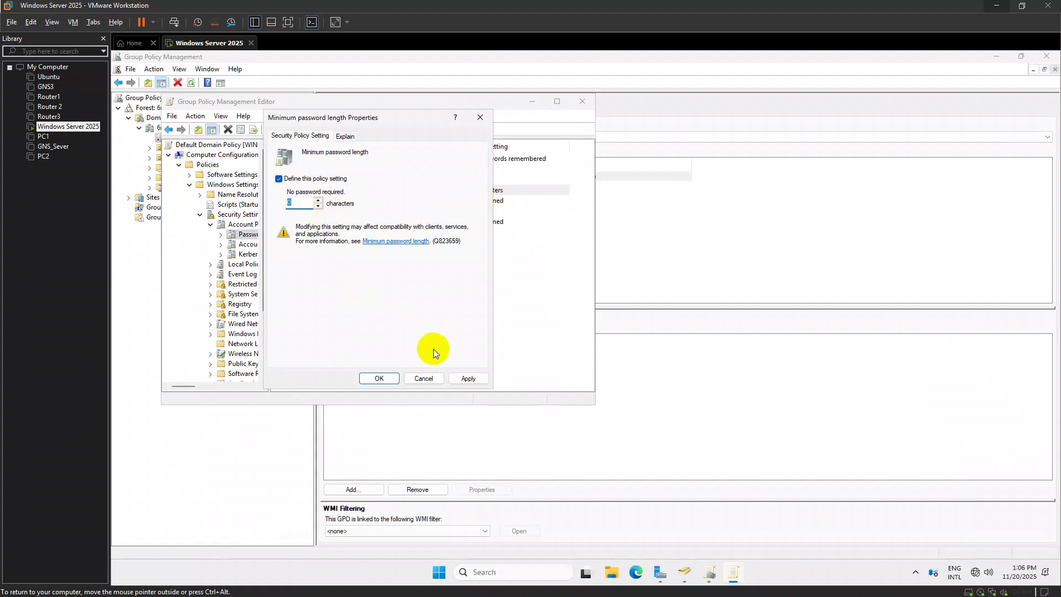
left_click(458, 378)
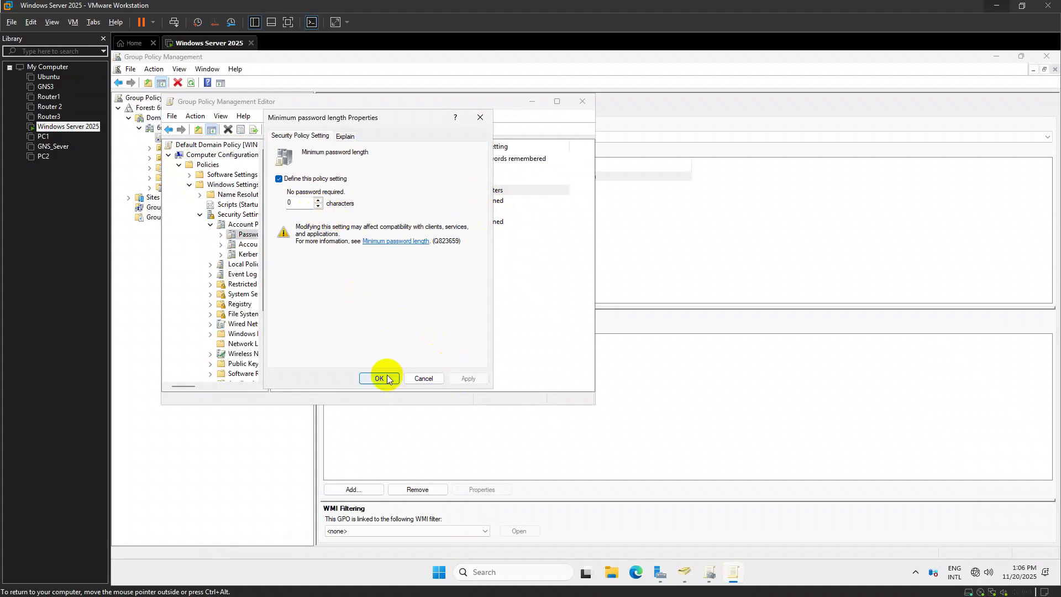
left_click(379, 378)
Disable 'Password must meet complexity requirements' and close the Group Policy editor
left_click(487, 213)
right_click(486, 213)
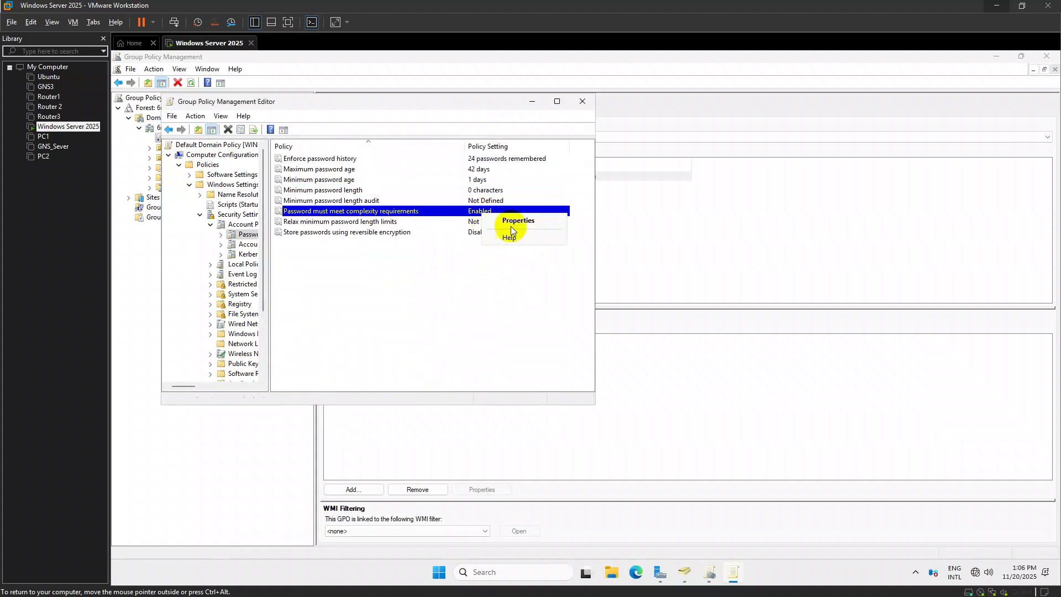
left_click(448, 219)
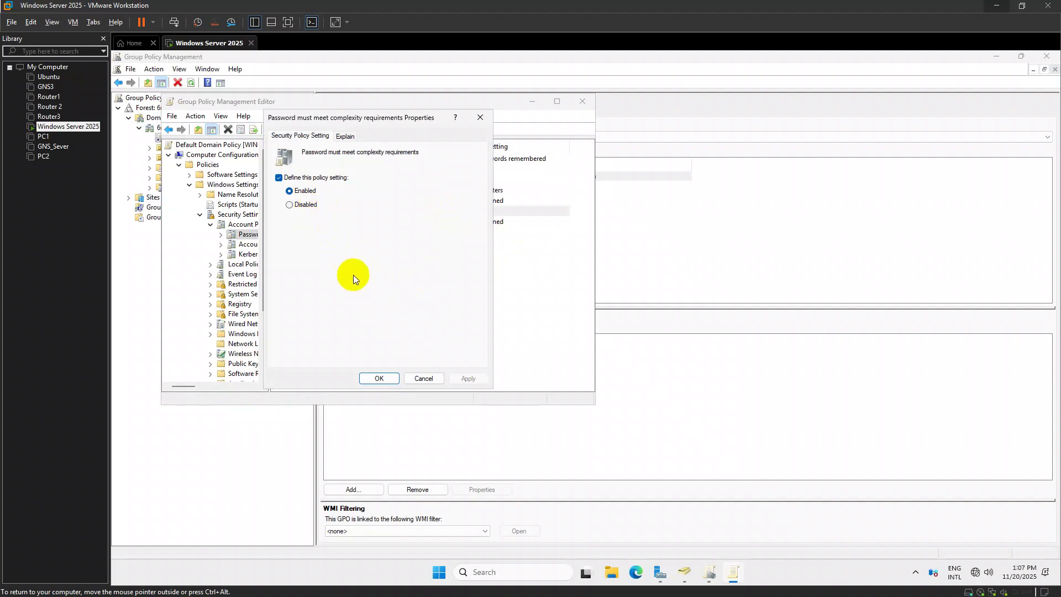
left_click(306, 206)
left_click(468, 379)
left_click(379, 378)
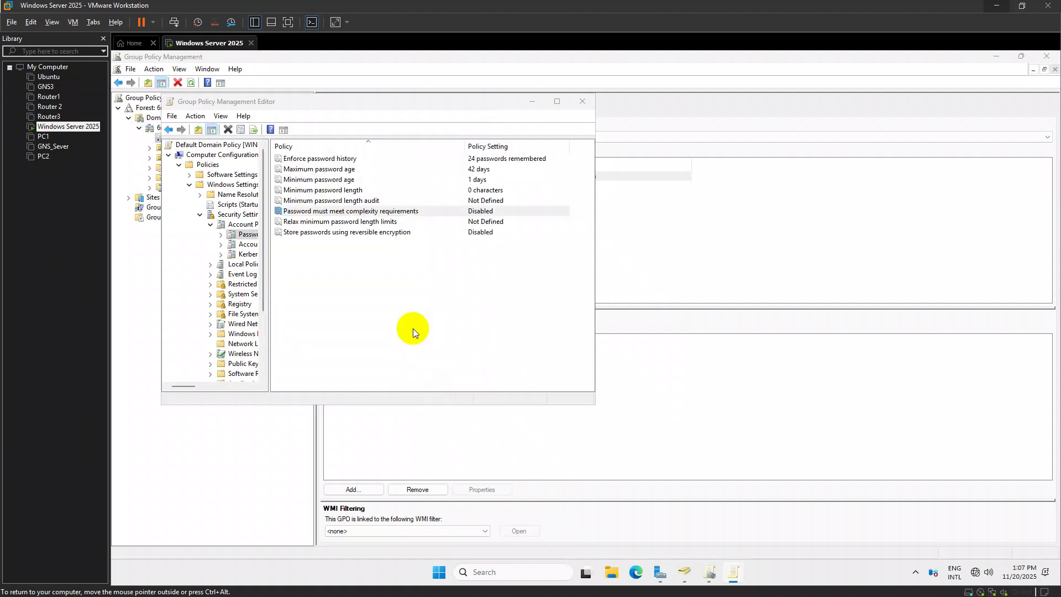
left_click(581, 105)
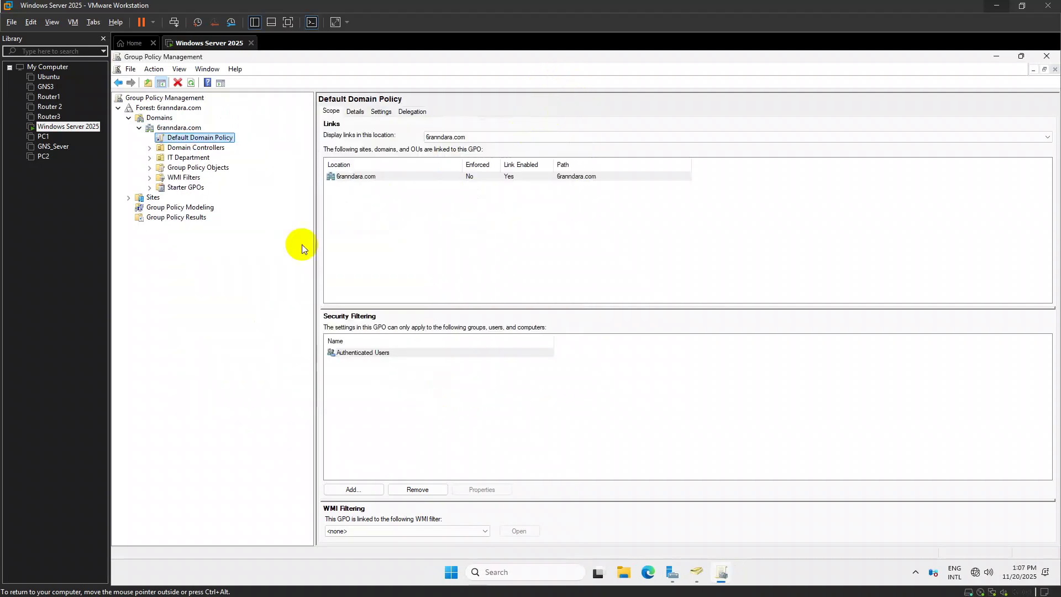
Close Group Policy Management, run gpupdate /force, and return to Active Directory Users and Computers
left_click(1046, 56)
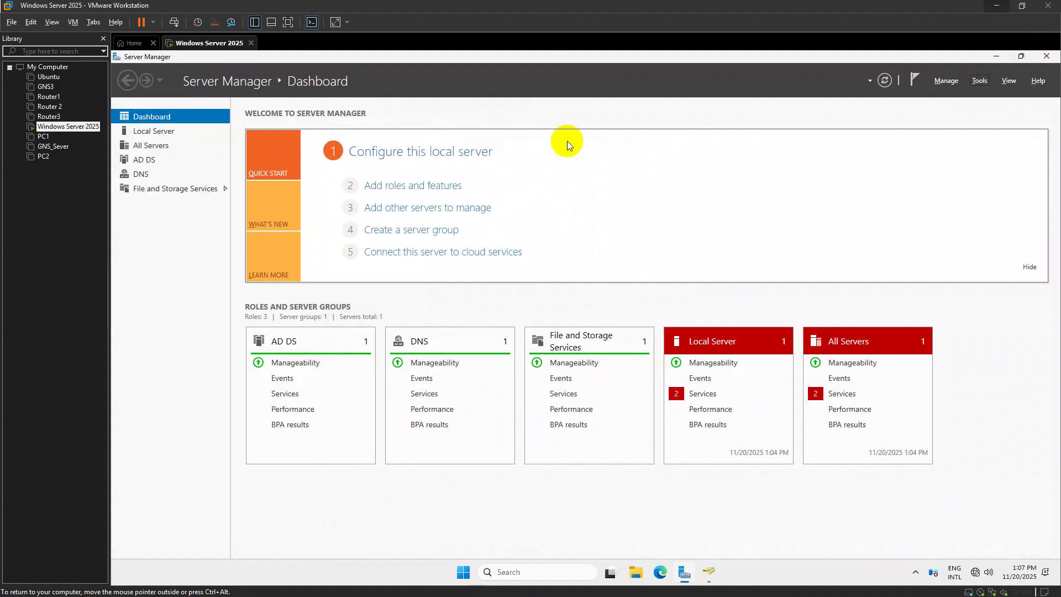
left_click(997, 56)
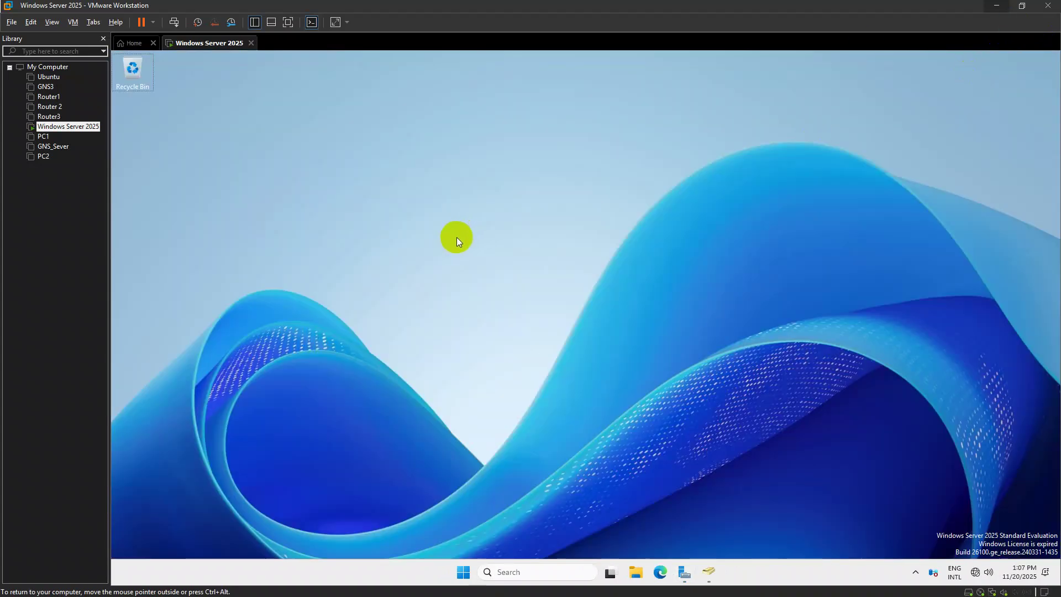
key("super+r")
type("gpupda")
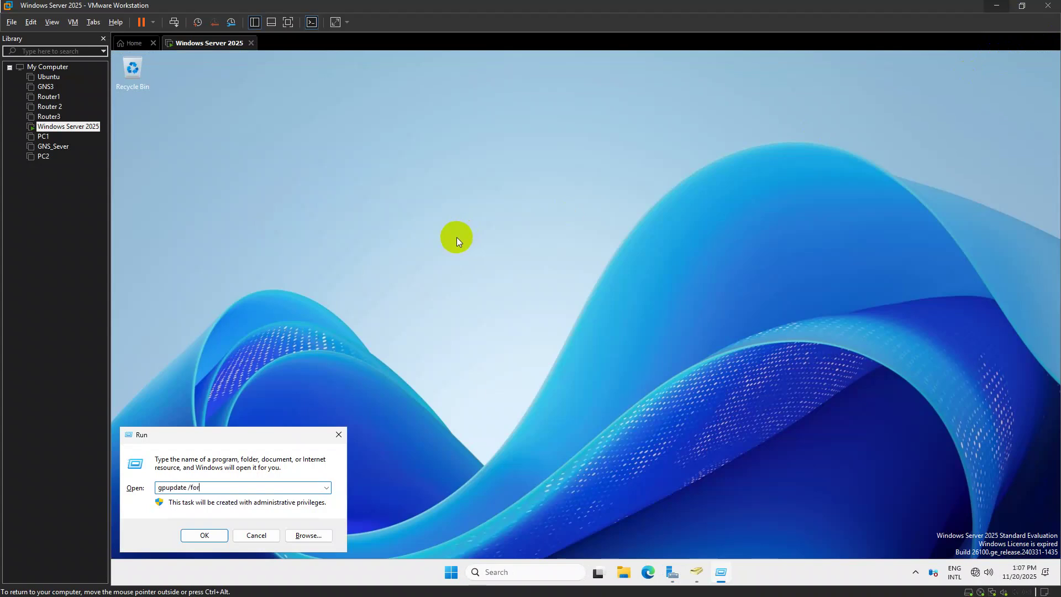
key("Return")
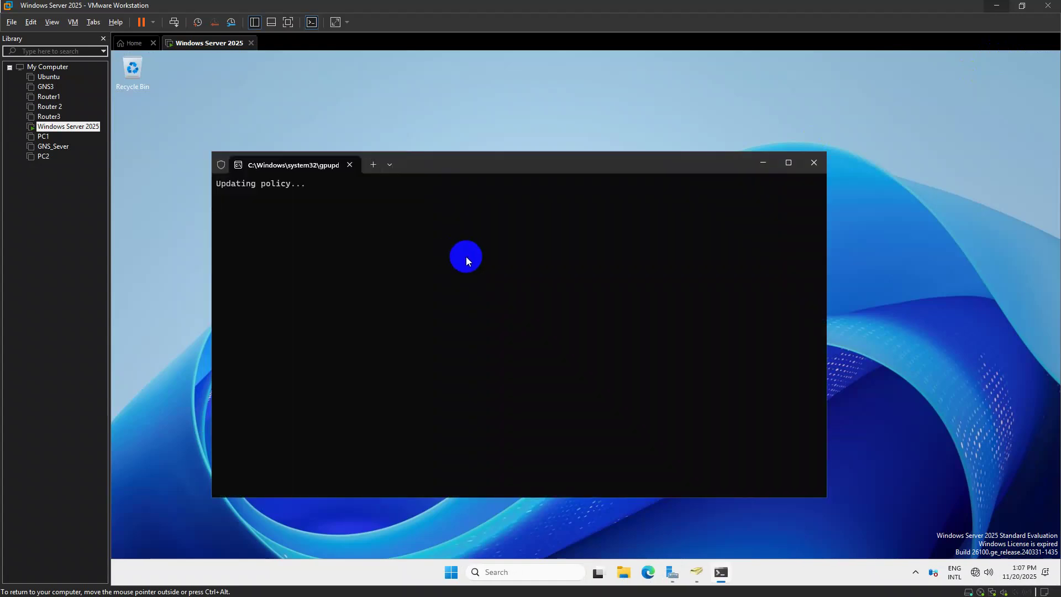
key("alt+Tab")
key("alt+Tab")
key("alt+Tab")
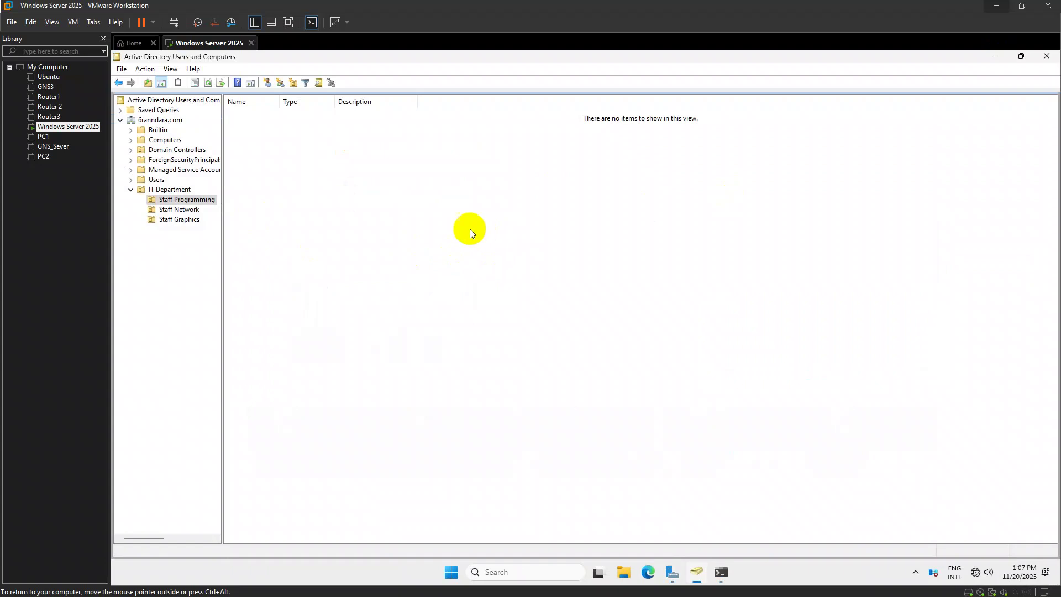
Start a new user in Staff Programming with first name and logon name PRO1
right_click(291, 151)
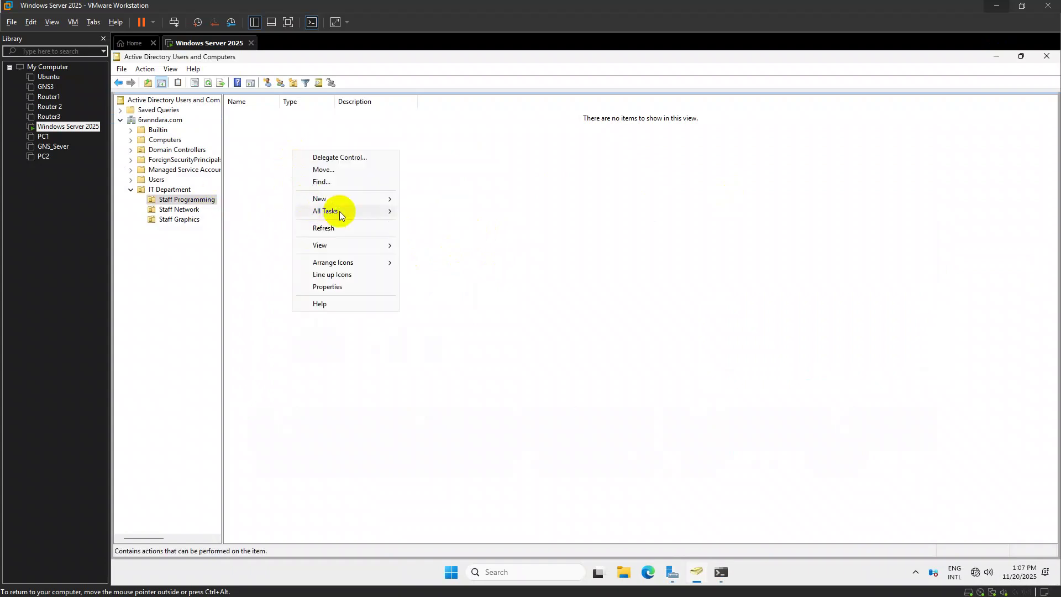
mouse_move(340, 201)
left_click(442, 308)
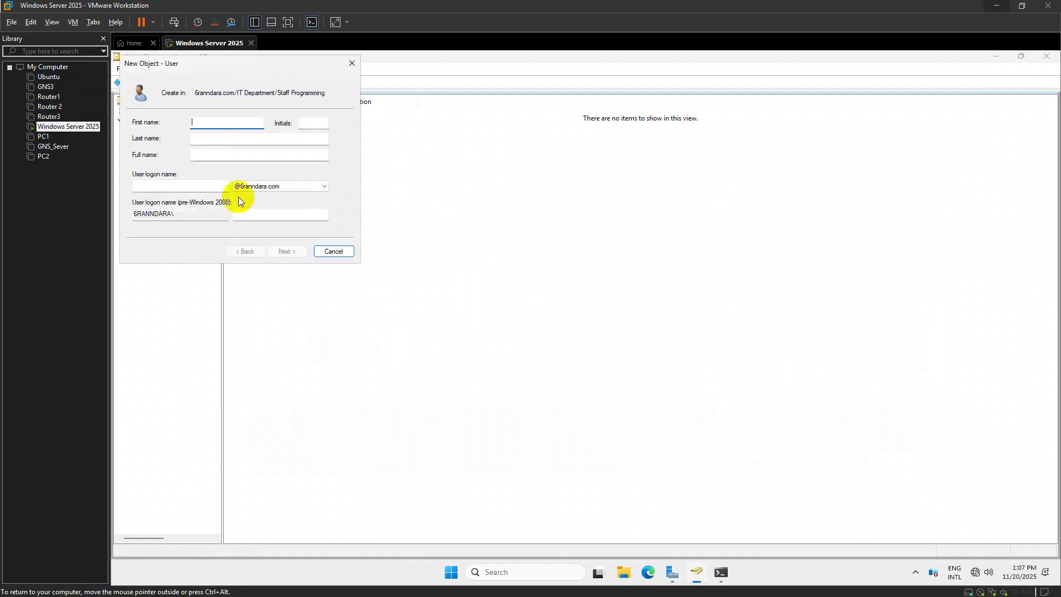
type("PRO1")
left_click_drag(209, 122, 132, 122)
key("ctrl+c")
left_click(188, 185)
key("ctrl+v")
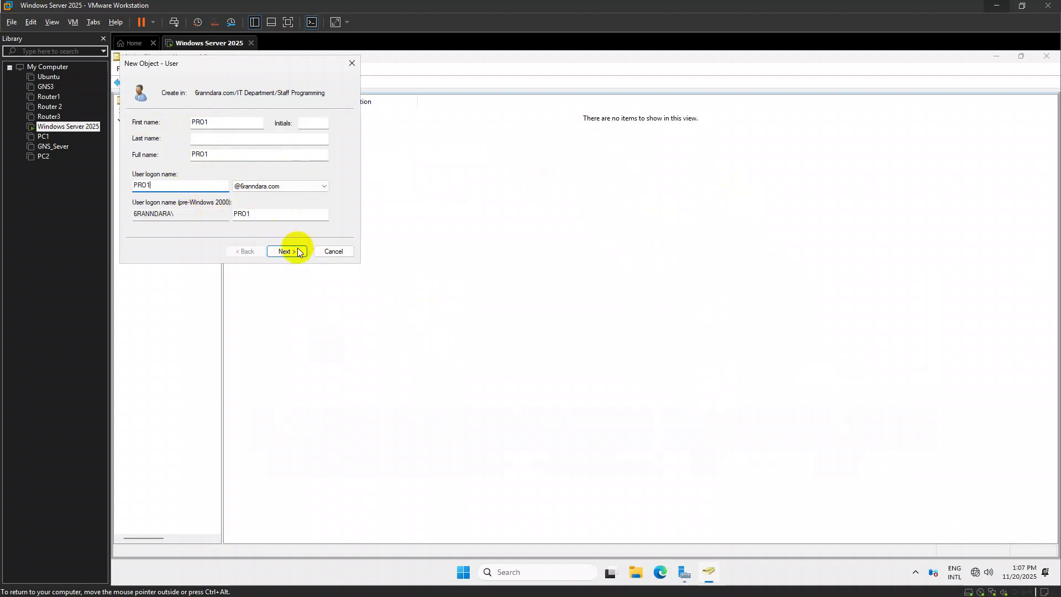
left_click(298, 253)
Give PRO1 a never-expiring password with no change at next logon, and finish
left_click(148, 158)
left_click(137, 187)
left_click(225, 123)
type("12")
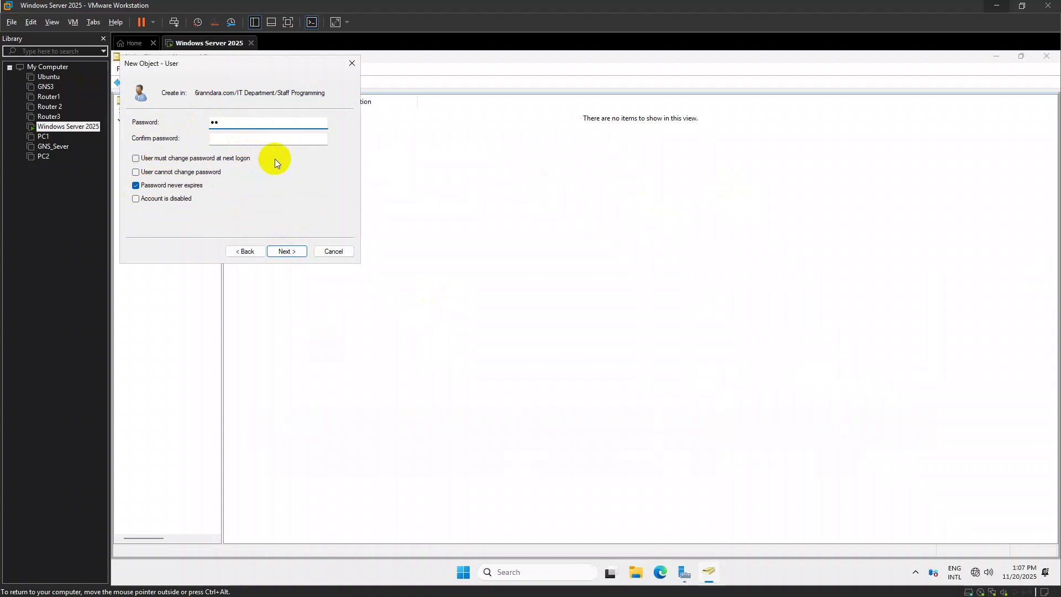
type("3")
left_click(249, 142)
type("12")
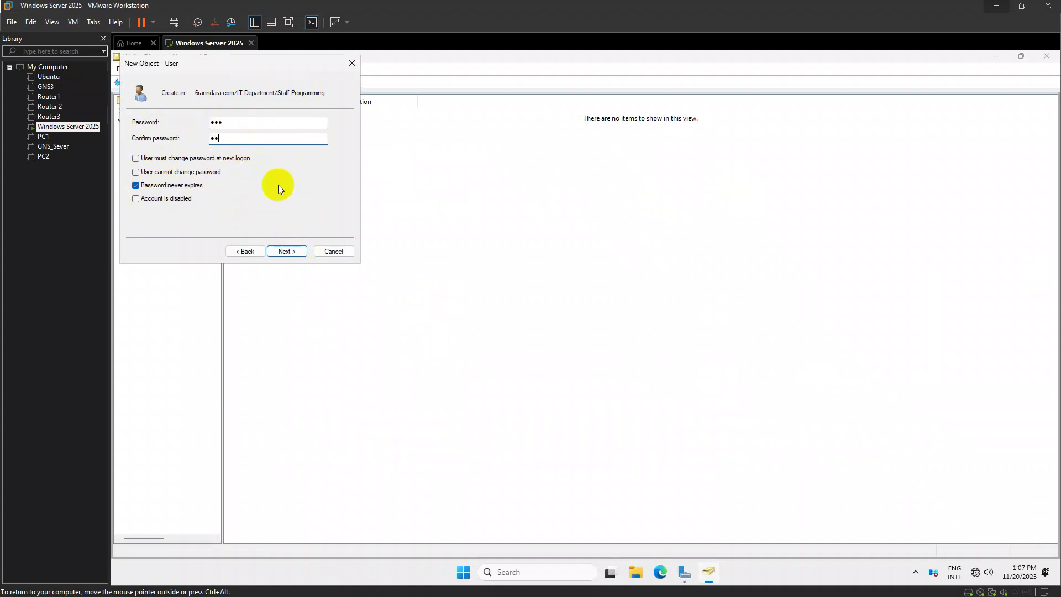
type("3")
left_click(288, 251)
left_click(288, 251)
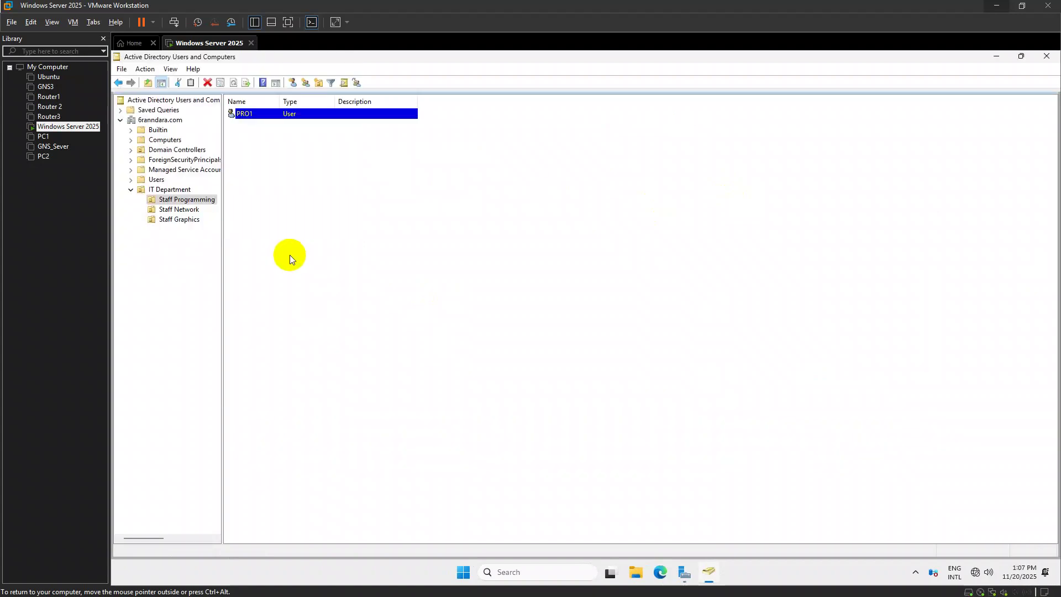
right_click(179, 210)
Start a new Staff Network user with first name and logon name NET1
left_click(262, 161)
right_click(272, 146)
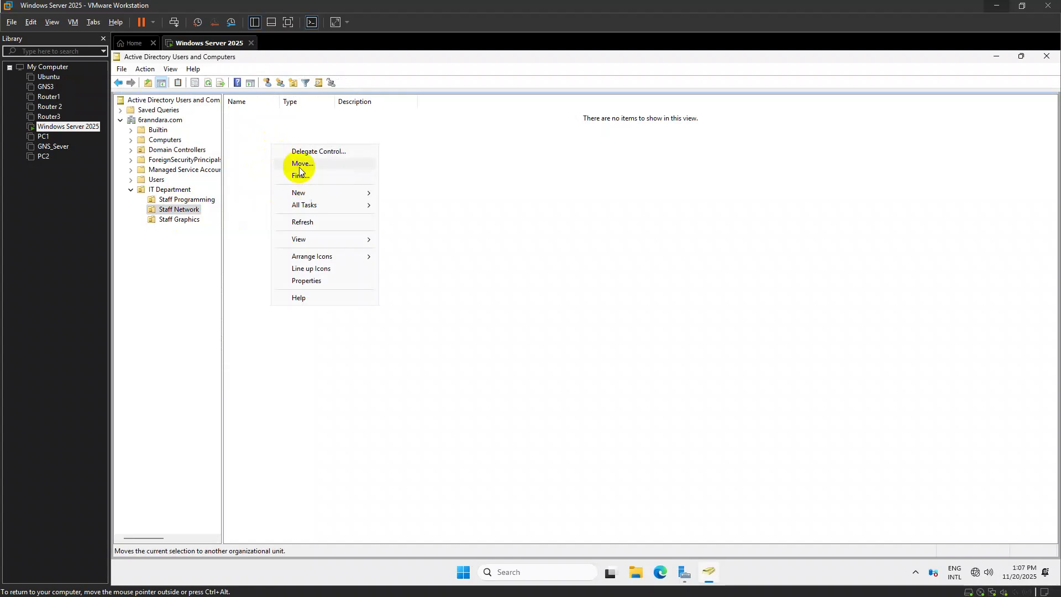
mouse_move(370, 192)
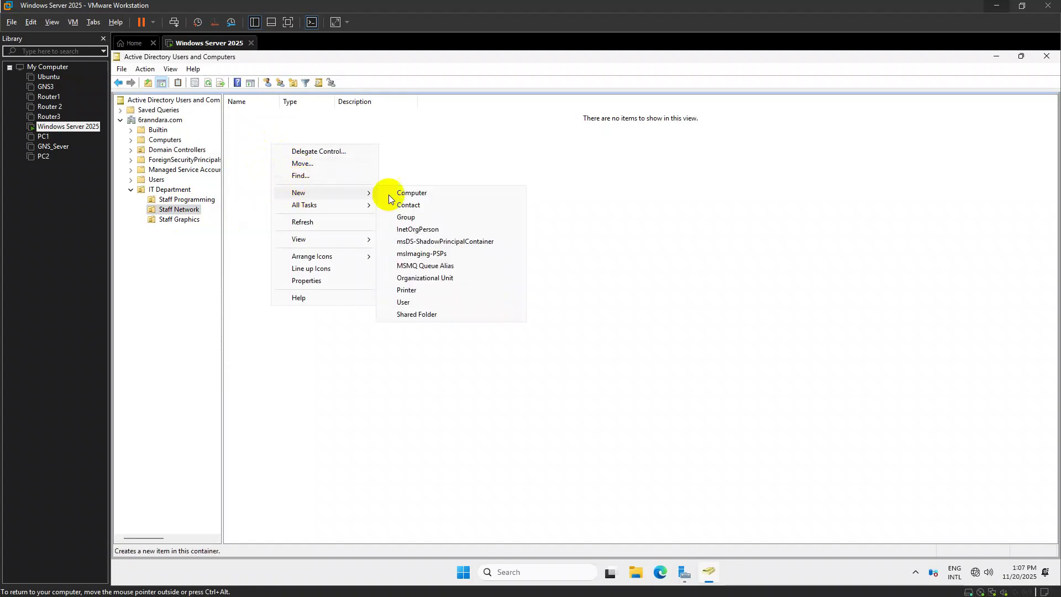
left_click(409, 302)
type("NET")
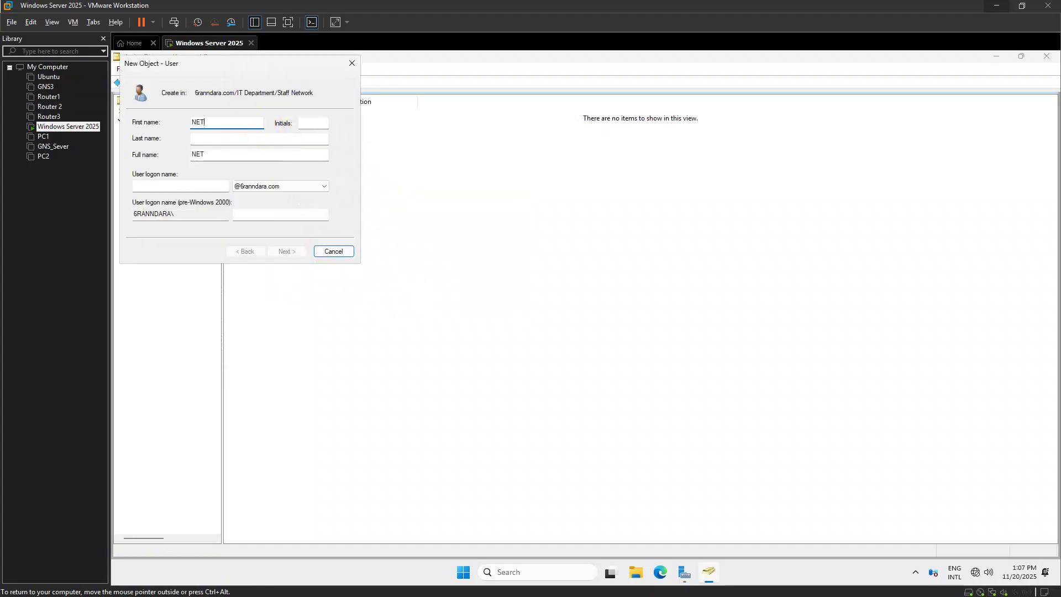
type("1")
key("Tab")
key("Tab")
key("Tab")
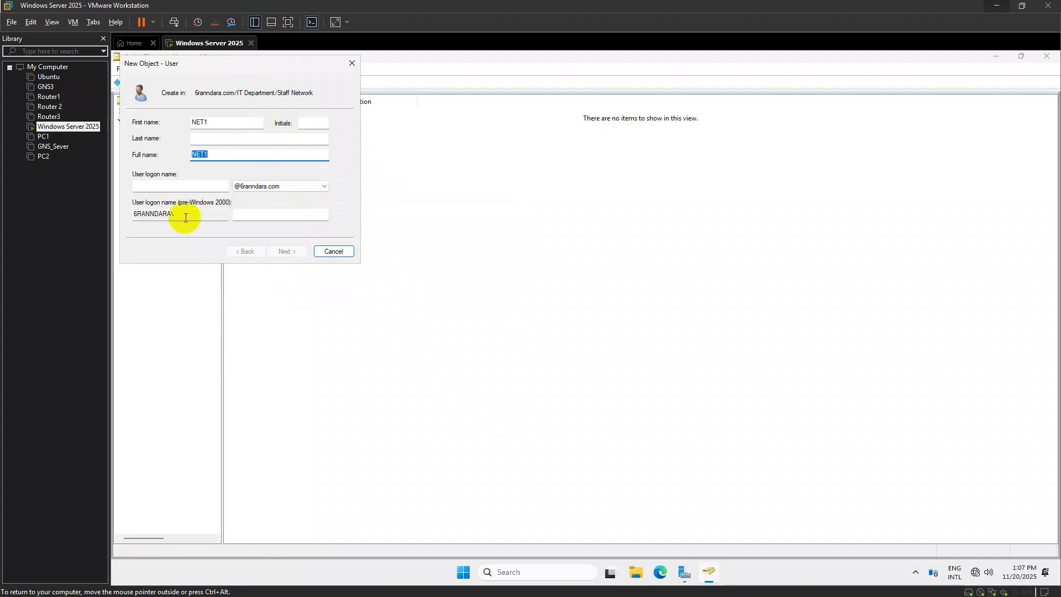
left_click(171, 189)
double_click(205, 122)
key("ctrl+c")
left_click(175, 188)
key("ctrl+v")
left_click(290, 251)
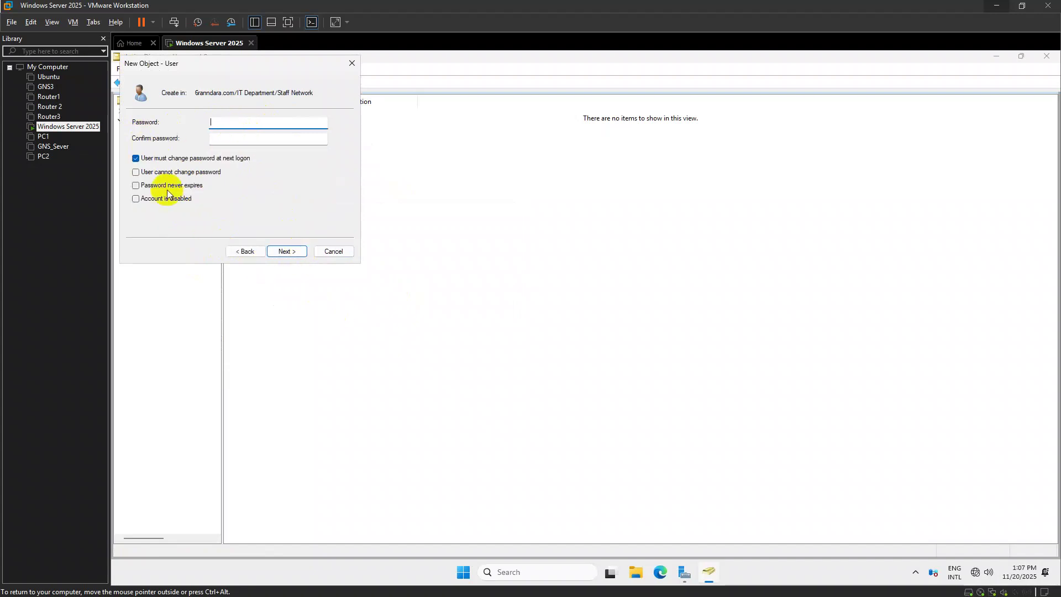
Make NET1's password never expire, enter and confirm the account password, and finish
left_click(148, 186)
left_click(667, 353)
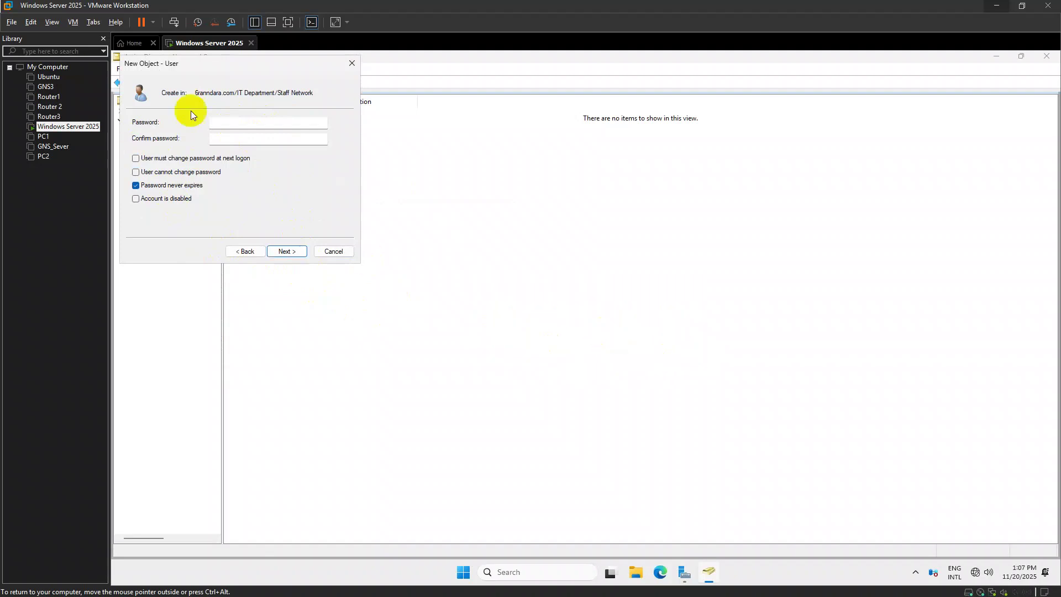
left_click(226, 127)
type("P@ssw0rd")
left_click(249, 138)
type("P@ssw0rd")
left_click(287, 252)
left_click(293, 254)
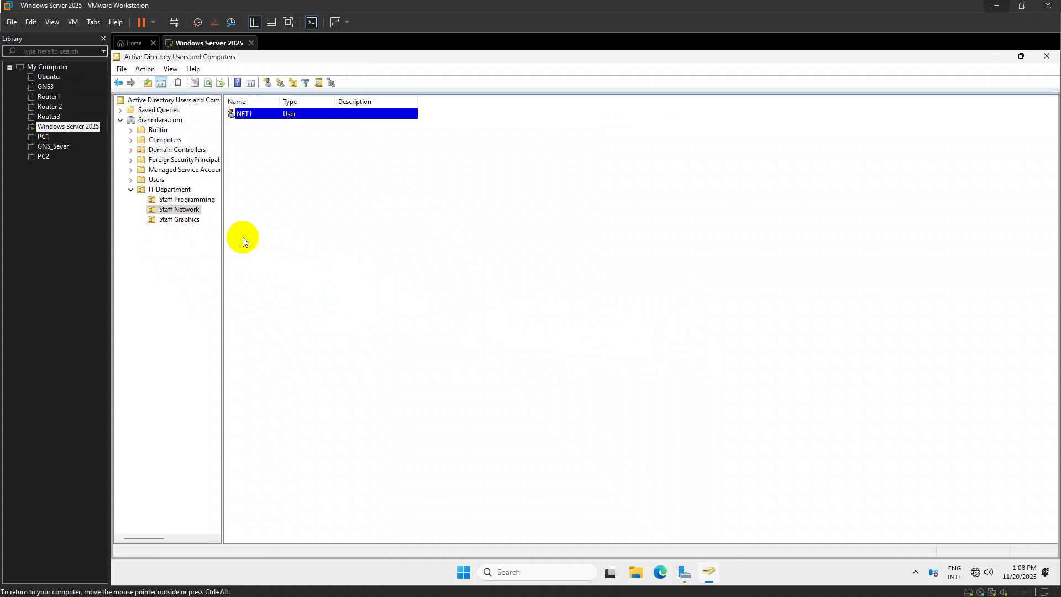
Start a new Staff Graphics user with first name and logon name GD1
left_click(179, 220)
right_click(258, 159)
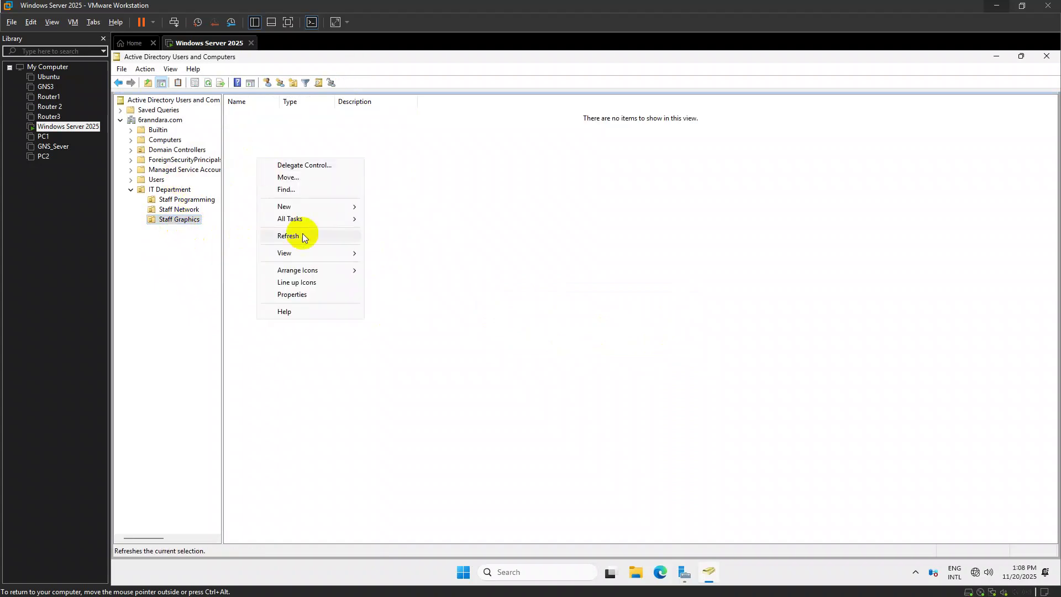
mouse_move(300, 208)
left_click(399, 318)
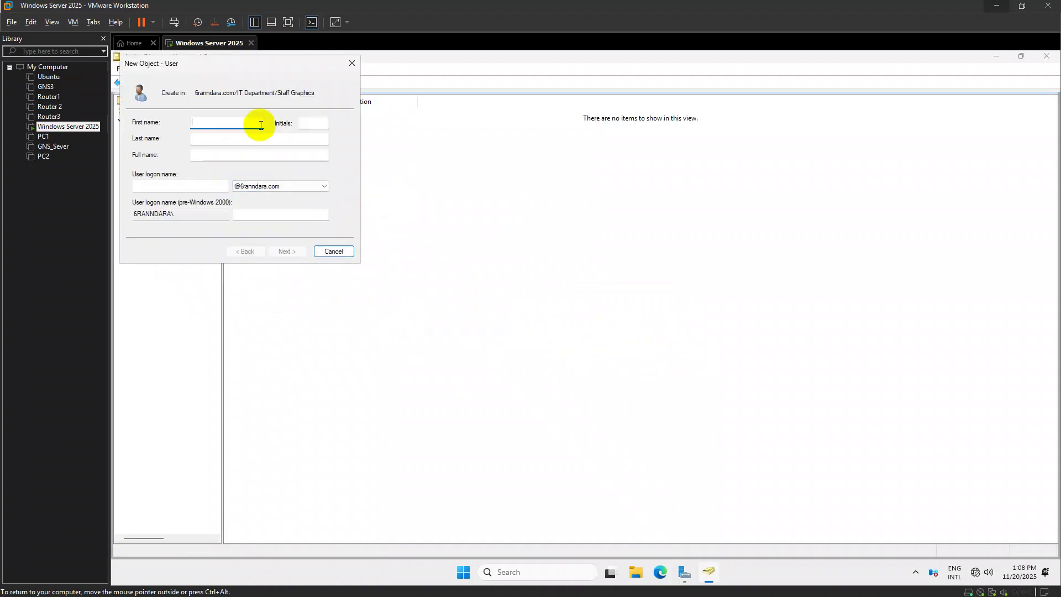
type("GD1")
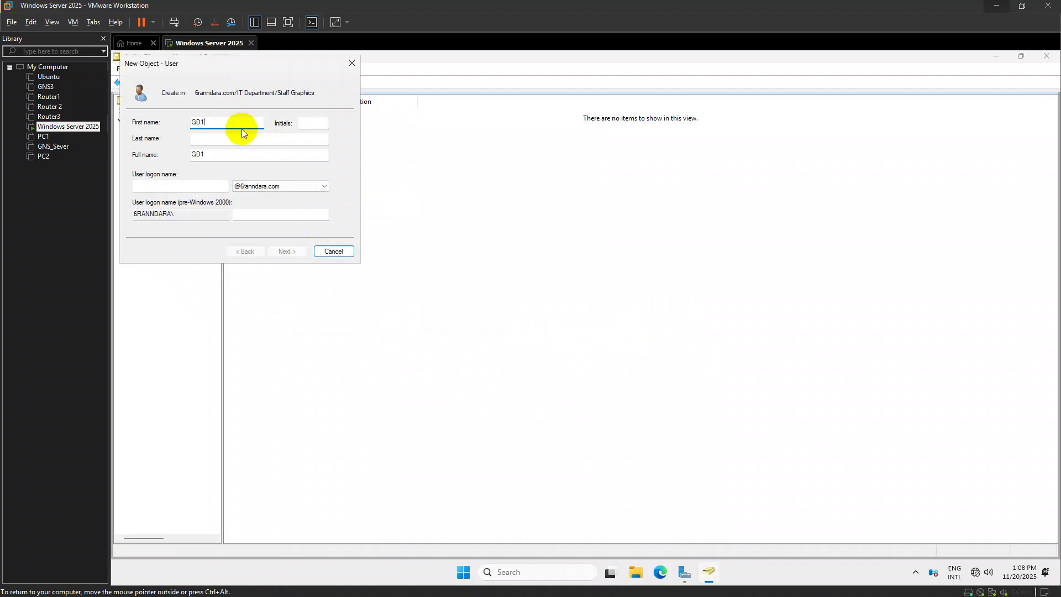
left_click_drag(241, 128, 184, 127)
key("ctrl+c")
left_click(173, 190)
key("ctrl+v")
left_click(284, 252)
Give GD1 a never-expiring password, re-entering it after a mismatch, then select NET1 in Staff Network
left_click(176, 185)
left_click(671, 350)
left_click(240, 122)
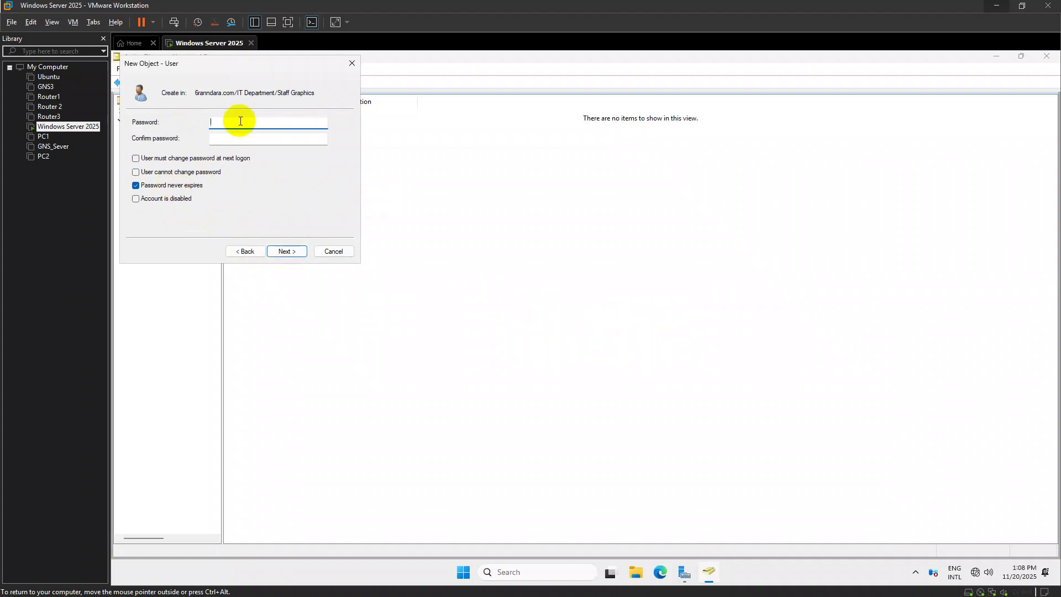
left_click(244, 139)
type("•••")
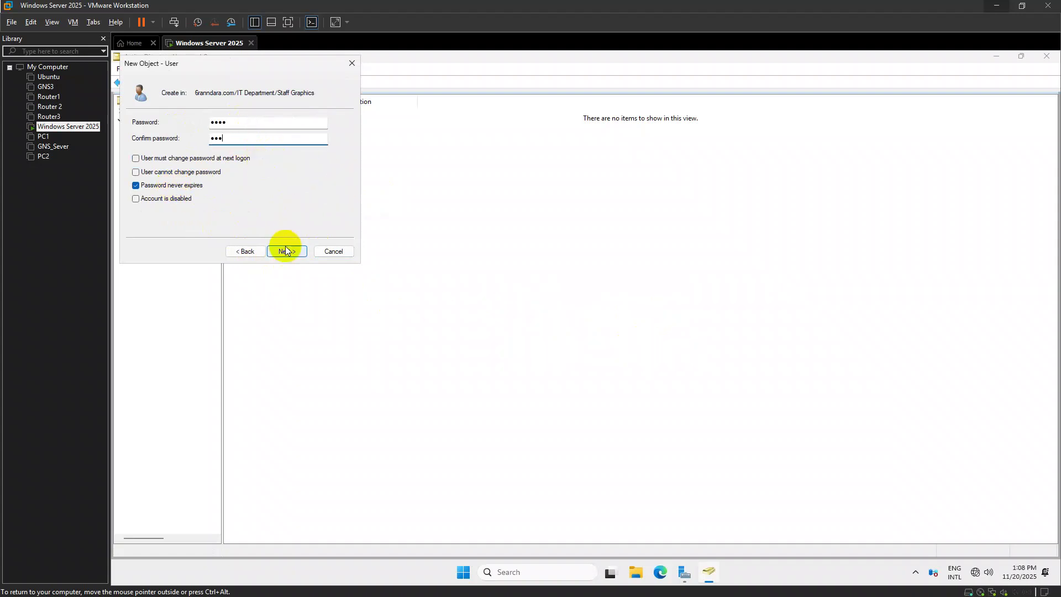
left_click(285, 249)
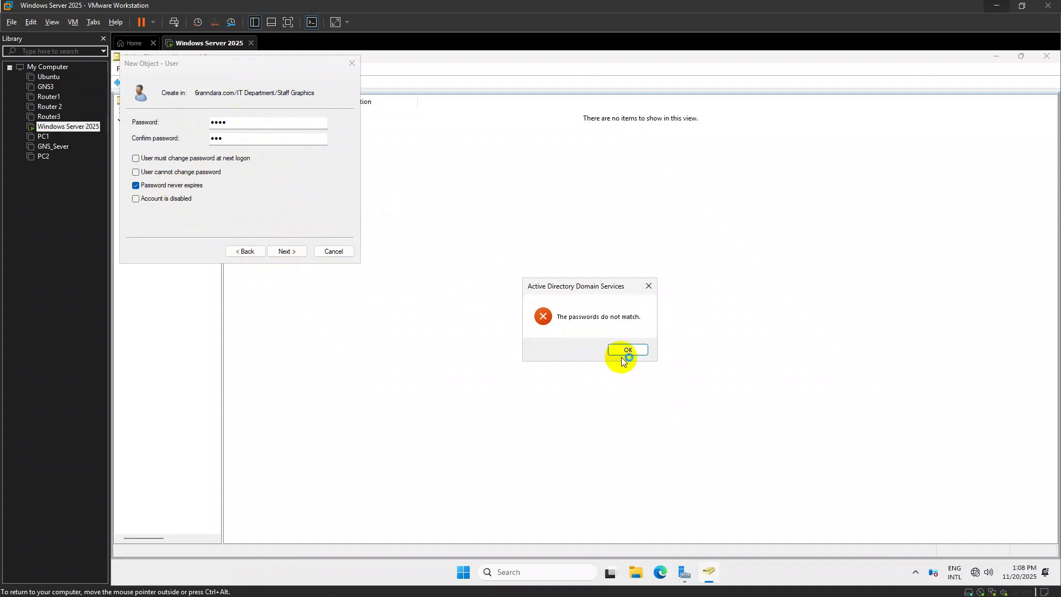
left_click(623, 351)
type("•••")
left_click(274, 140)
type("•••")
left_click(282, 252)
left_click(286, 252)
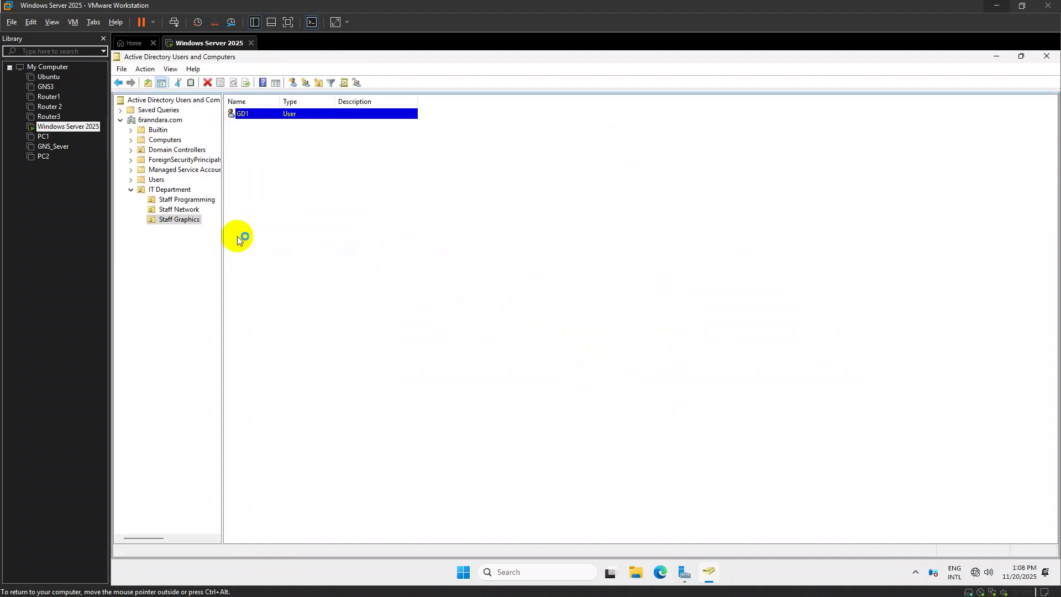
left_click(179, 209)
left_click(246, 114)
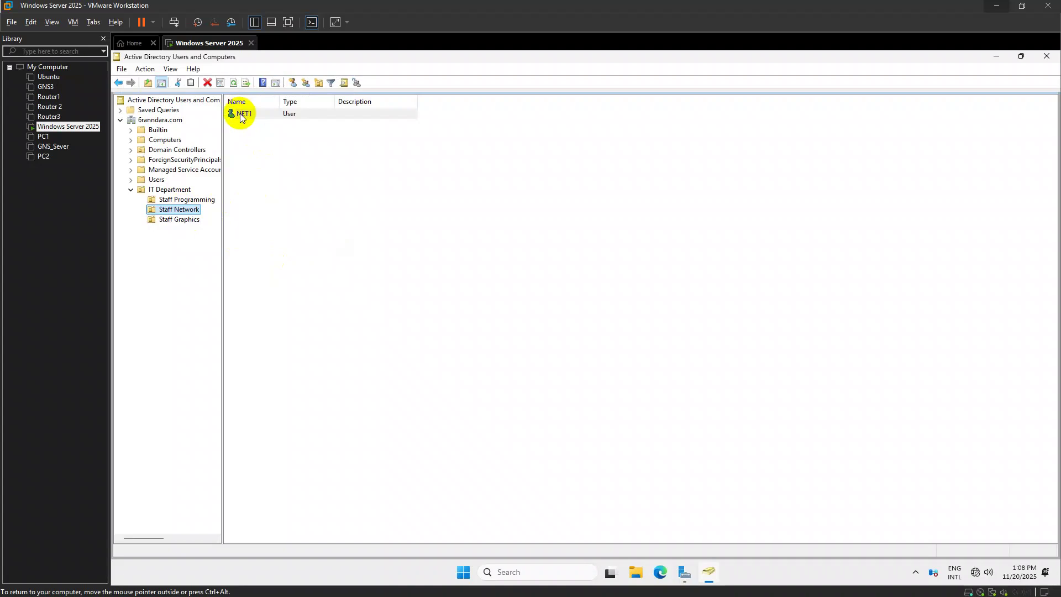
Delete the existing NET1 user from Staff Network
right_click(250, 116)
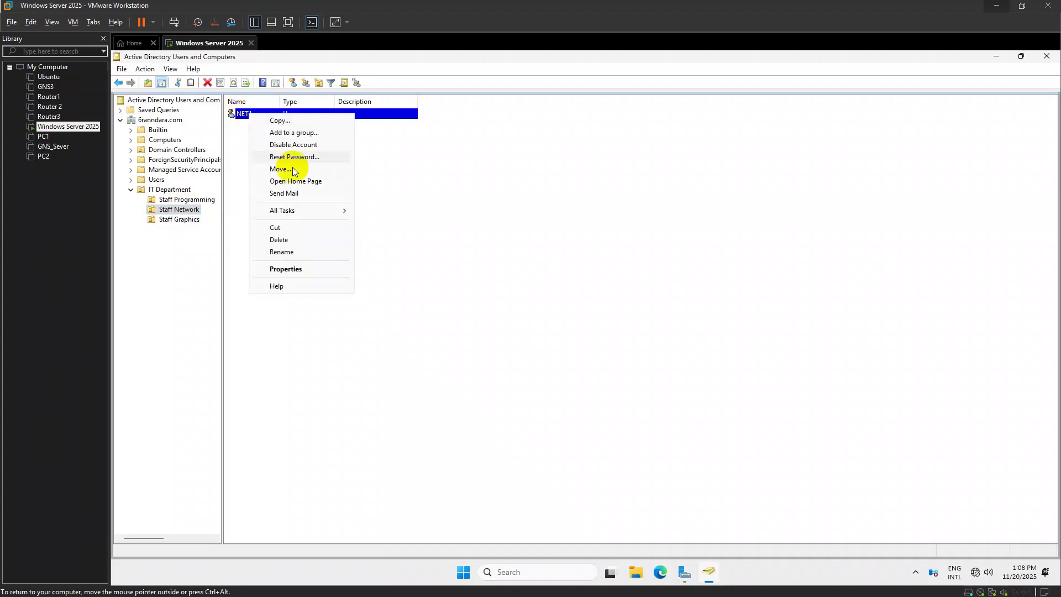
left_click(297, 239)
left_click(620, 349)
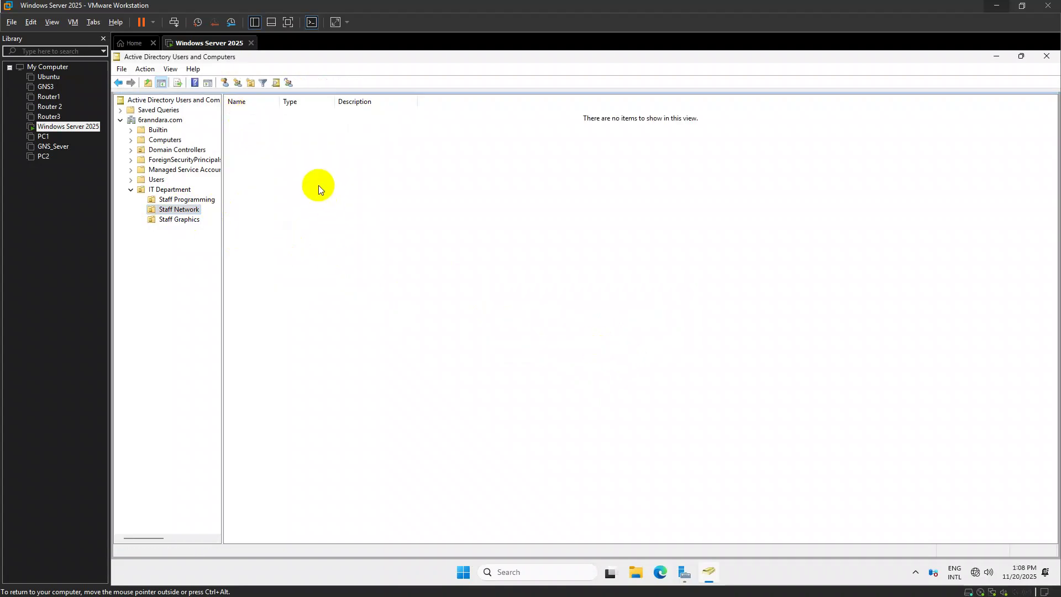
Start a new Staff Network user named NET1 with logon name NET1
right_click(294, 169)
mouse_move(332, 215)
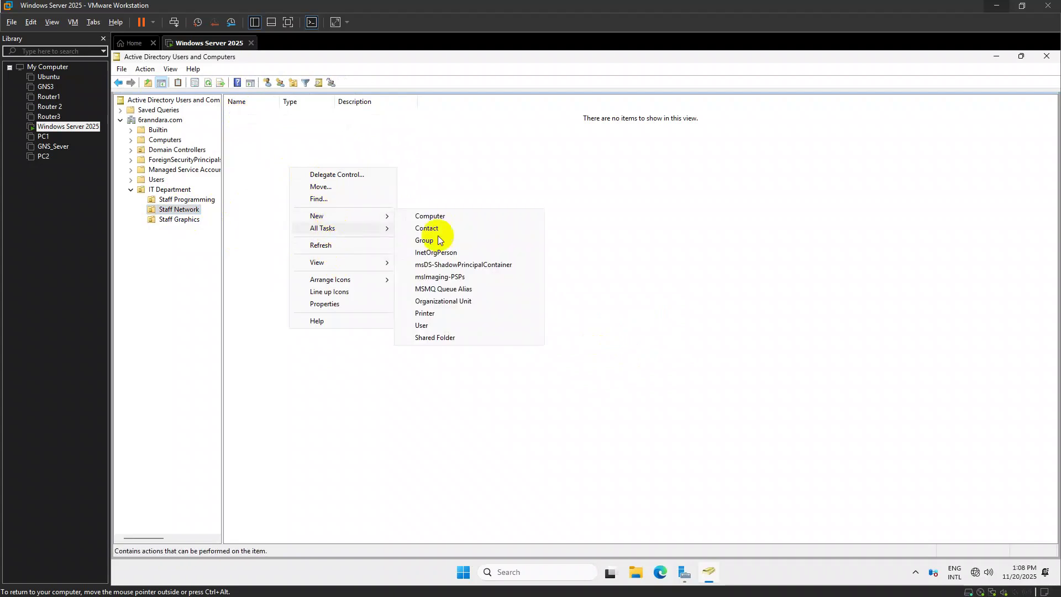
left_click(467, 324)
type("NET1")
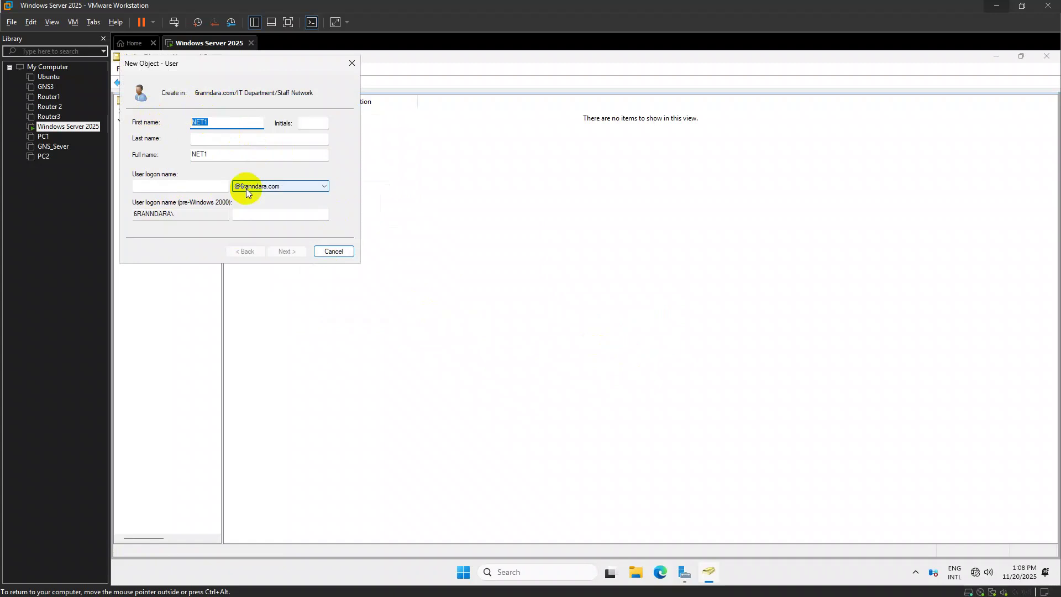
left_click(185, 183)
type("NET1")
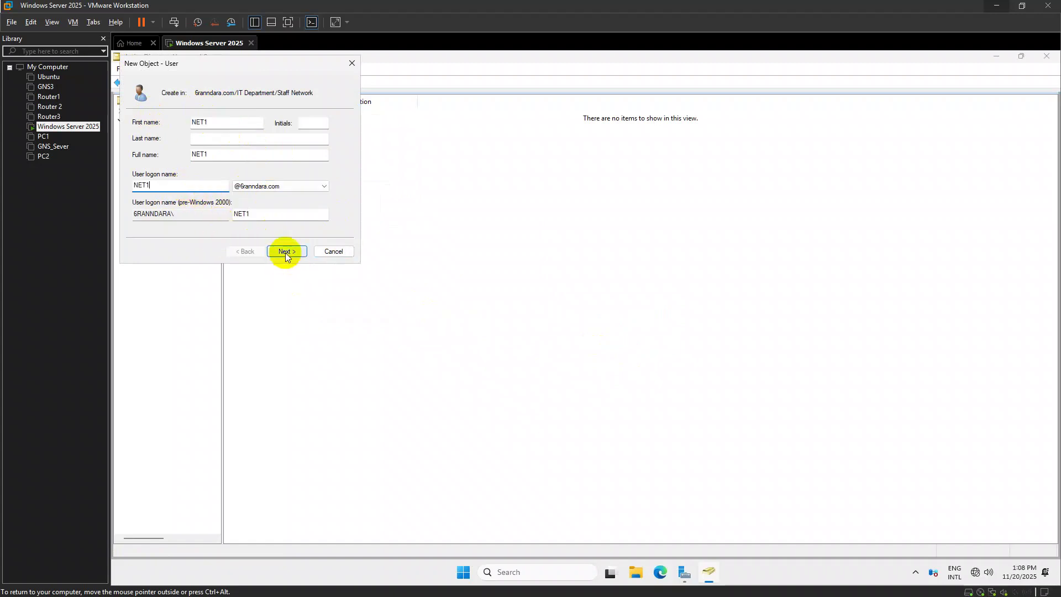
left_click(286, 252)
Give NET1 a never-expiring password, finish, then view Staff Programming and the assignment sheet
left_click(147, 186)
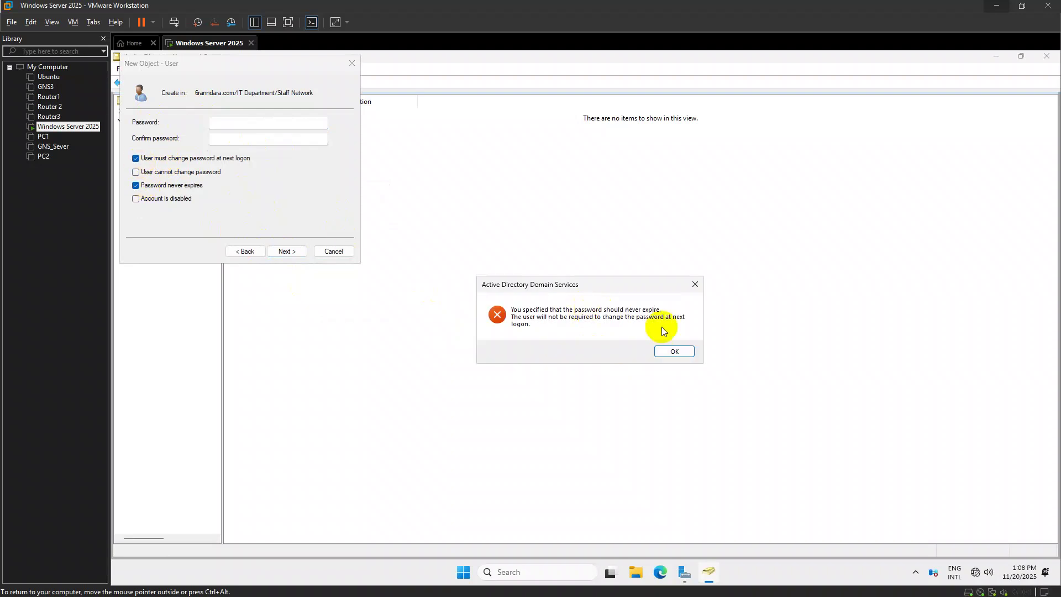
left_click(677, 350)
left_click(220, 126)
type("•••")
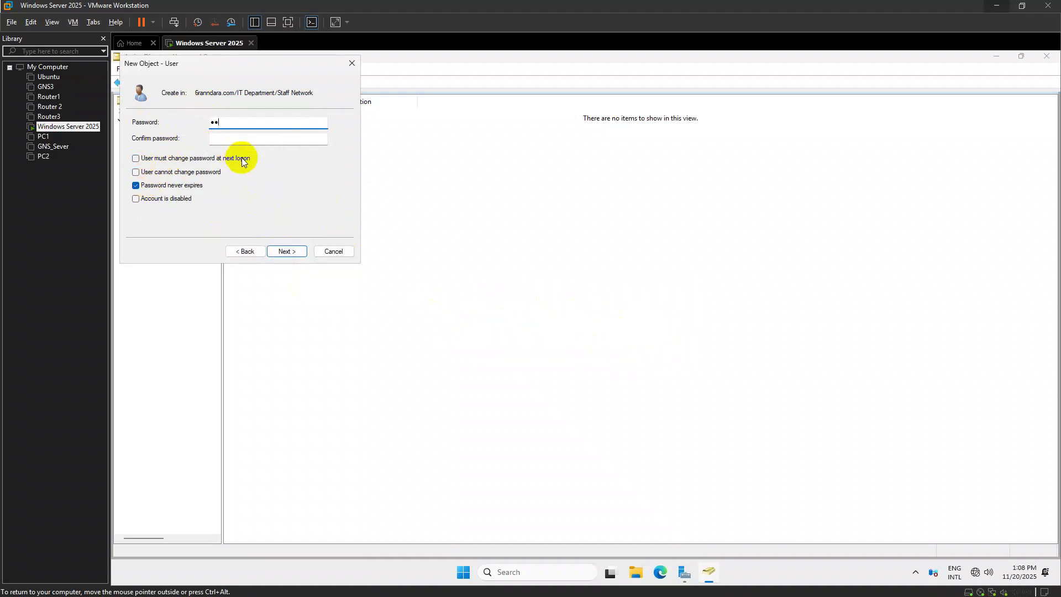
key("Tab")
type("•••")
left_click(287, 252)
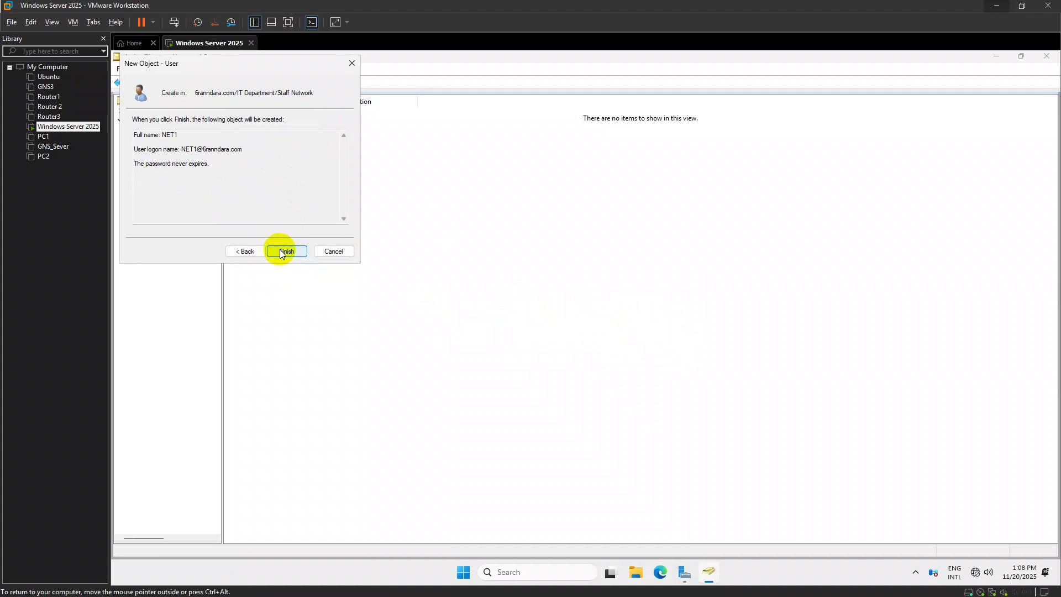
left_click(285, 252)
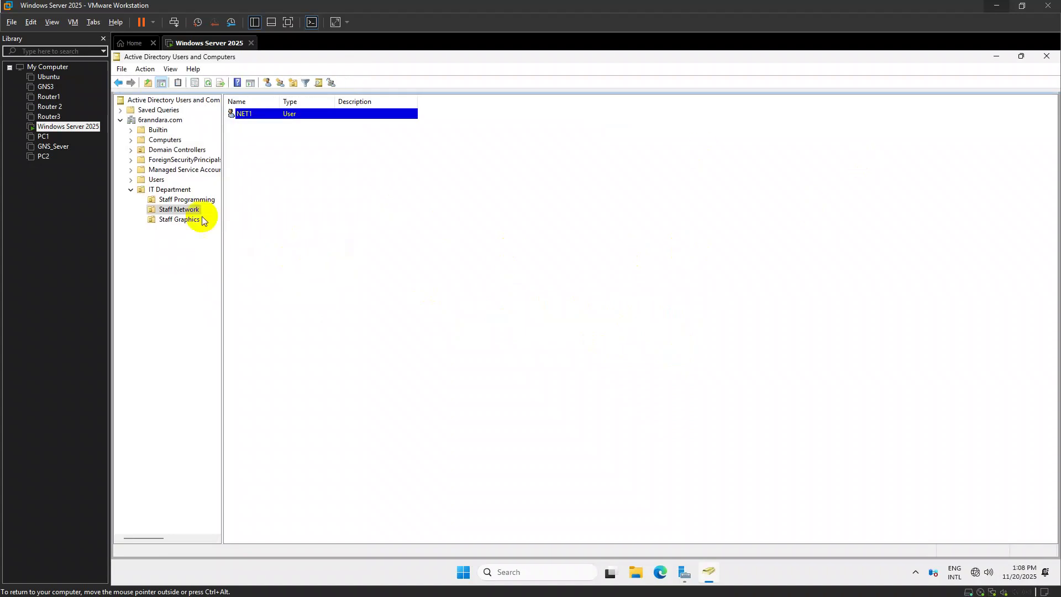
left_click(188, 199)
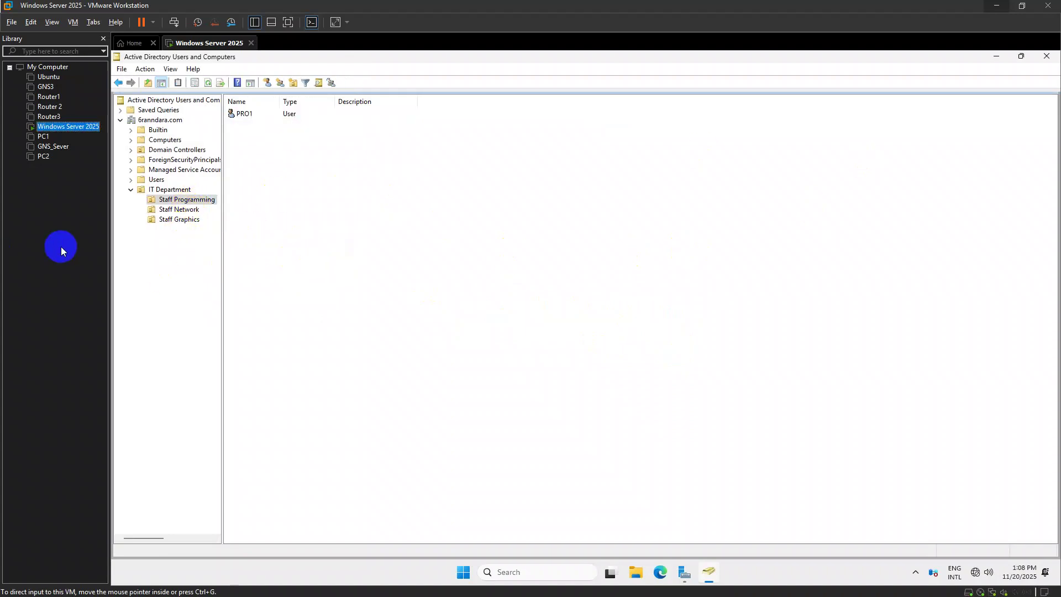
key("alt+Tab")
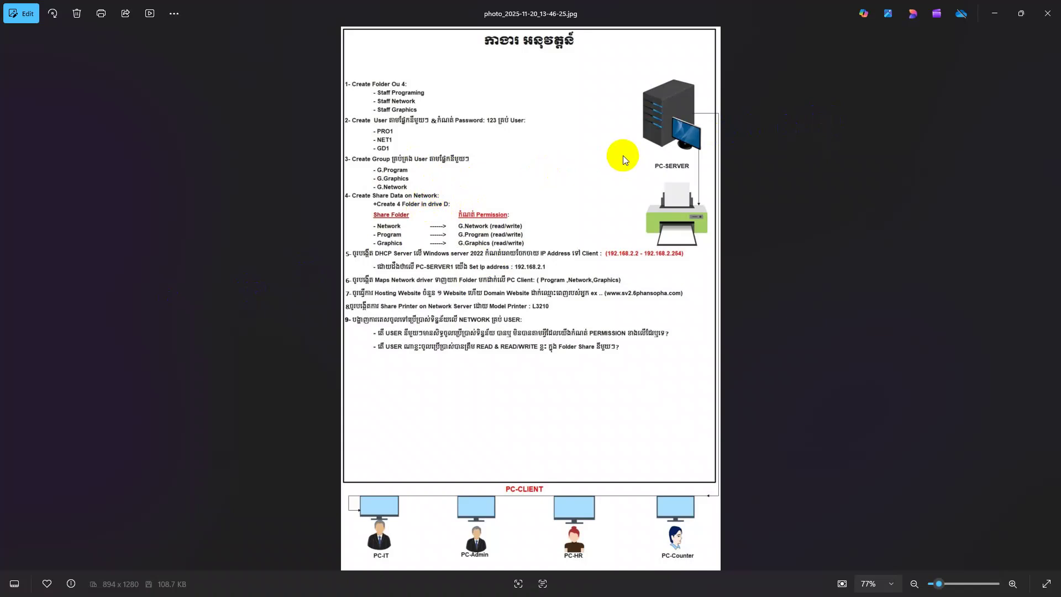
Create the domain local group G.Program Local in Staff Programming
left_click(994, 13)
right_click(306, 144)
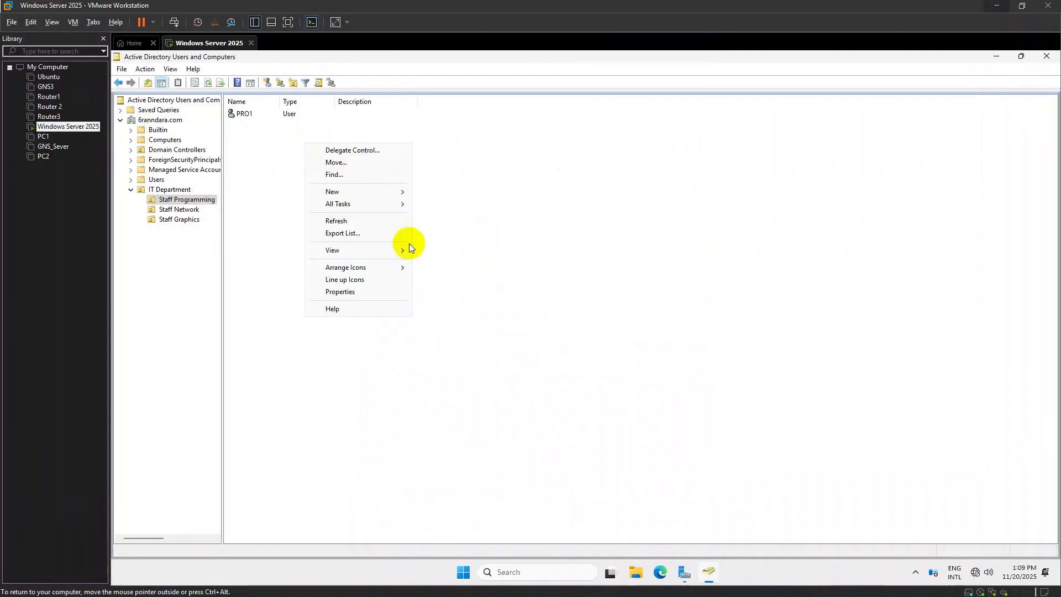
right_click(261, 150)
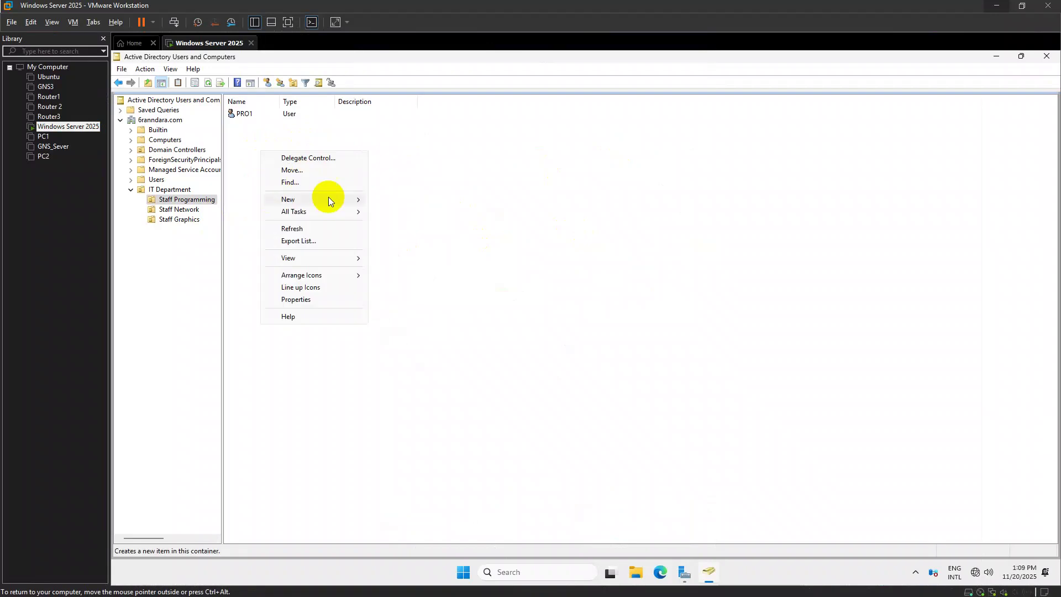
left_click(323, 194)
left_click(409, 224)
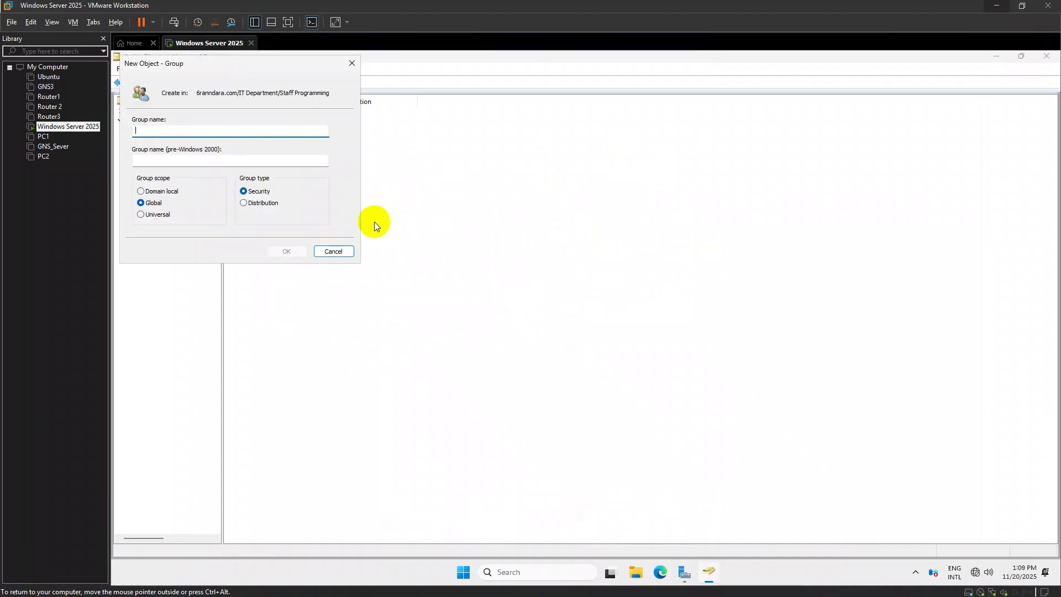
left_click(152, 192)
left_click(149, 133)
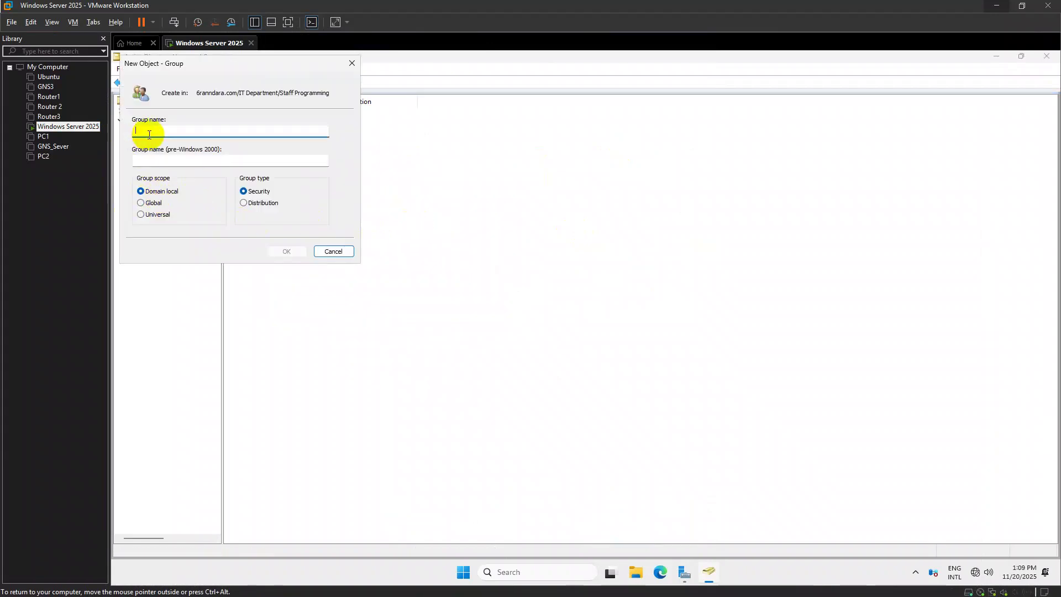
type("Pro")
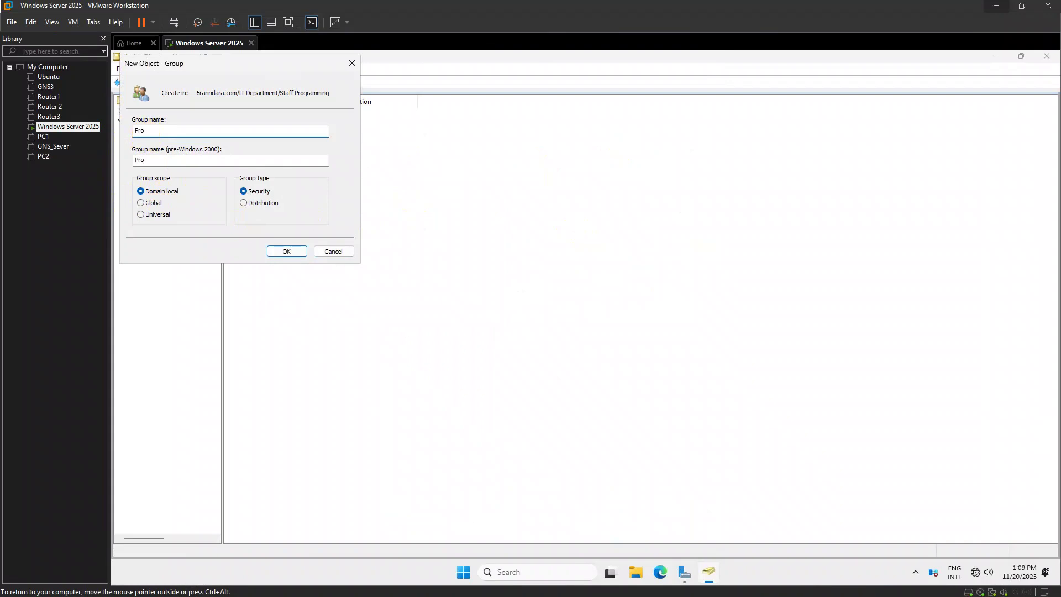
key("BackSpace")
key("alt+Tab")
key("alt+Tab")
key("alt+Tab")
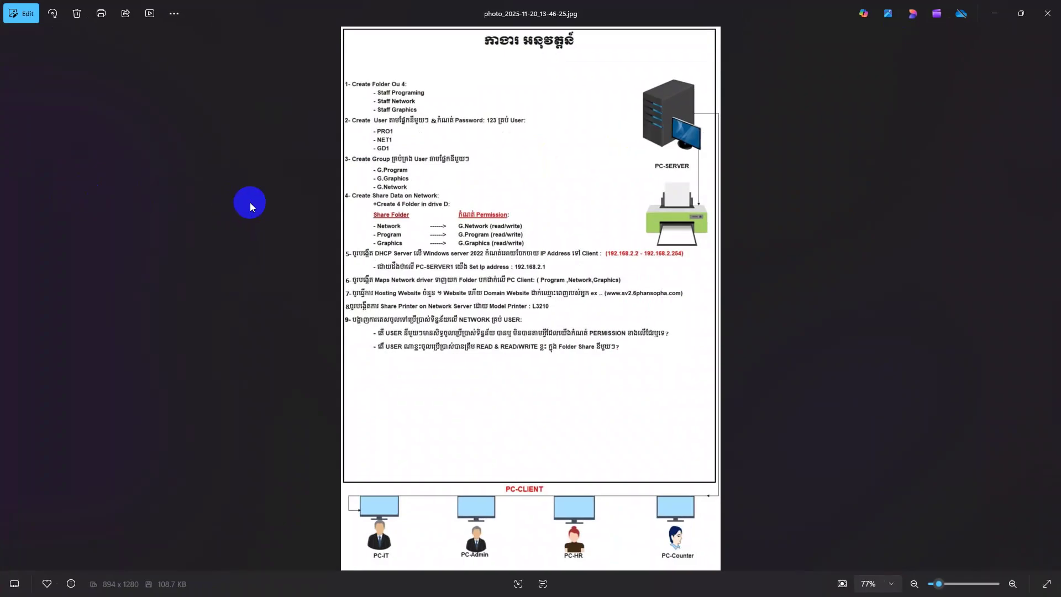
key("alt+Tab")
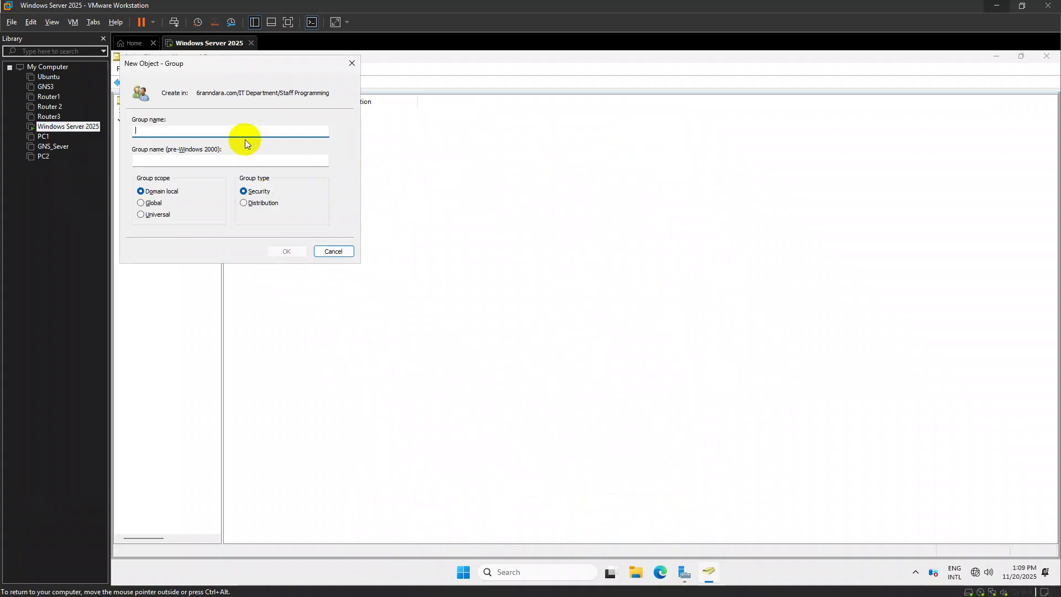
type("G.Program Local")
key("ctrl+a")
key("ctrl+c")
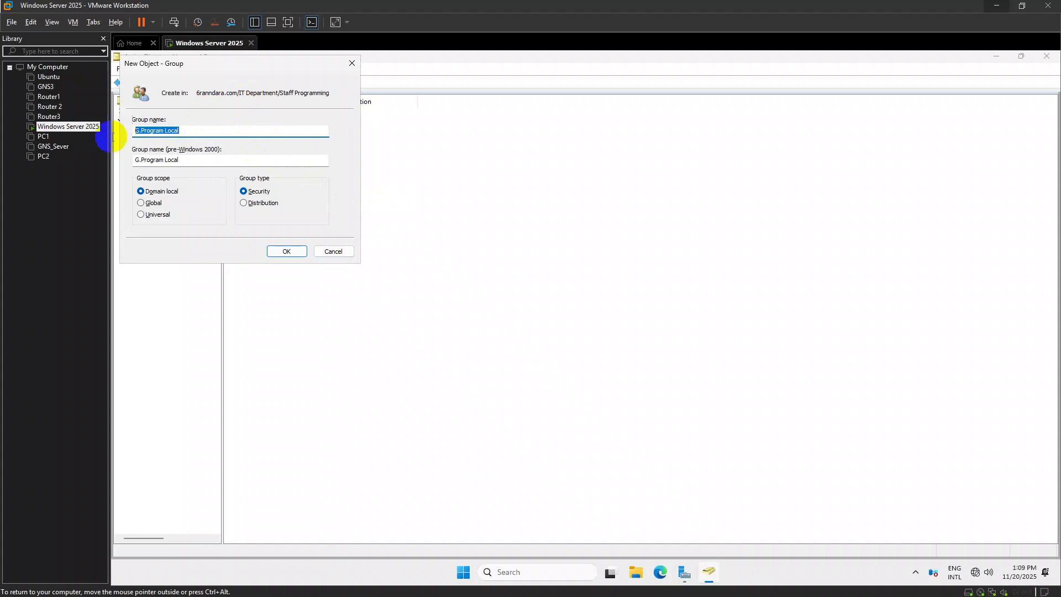
left_click(287, 251)
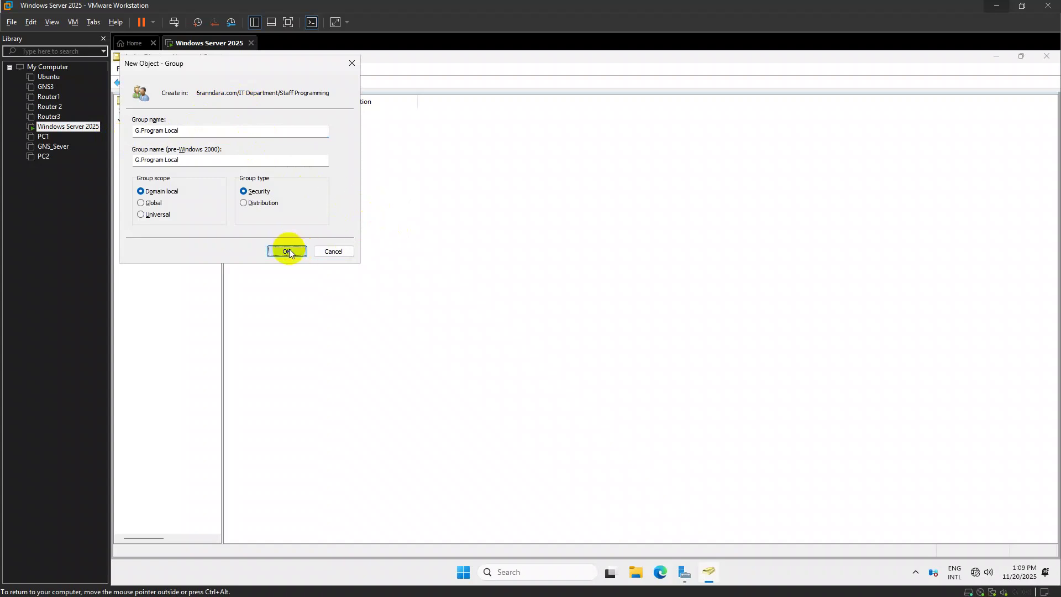
Create the global group G.Program Global in Staff Programming
right_click(260, 178)
mouse_move(306, 226)
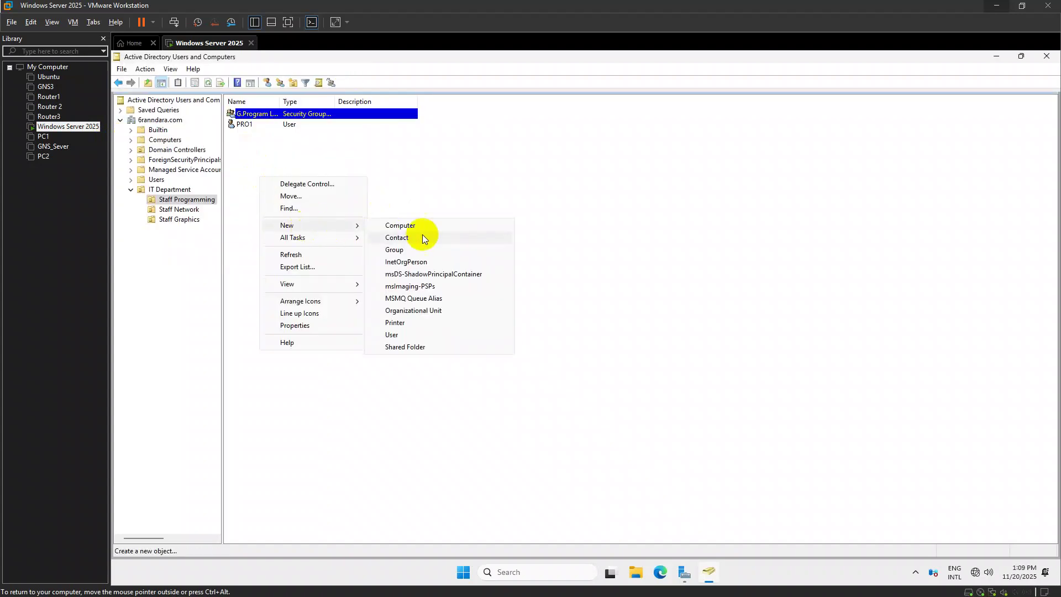
left_click(417, 246)
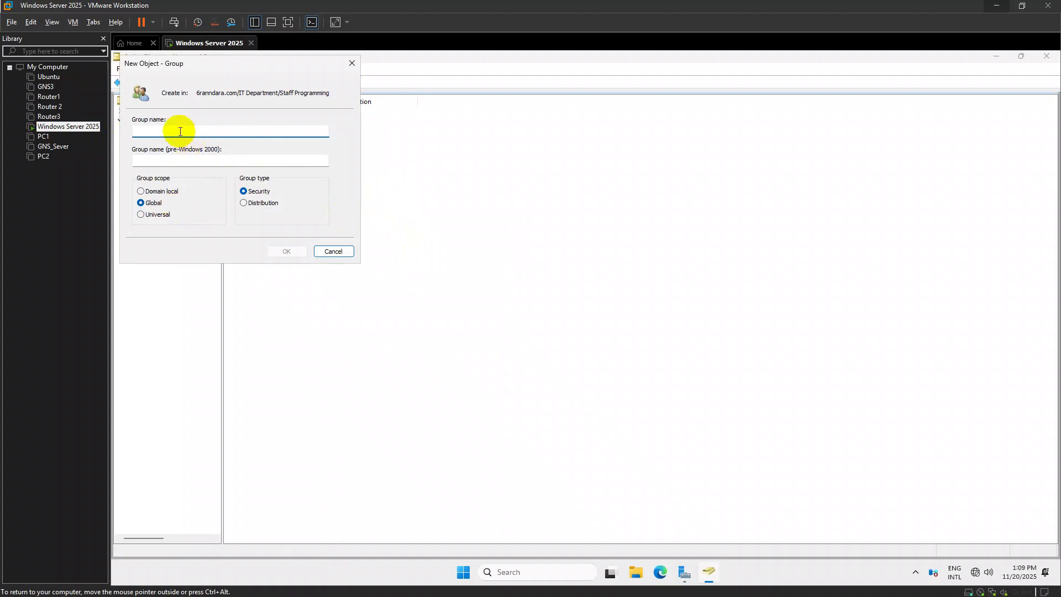
key("ctrl+v")
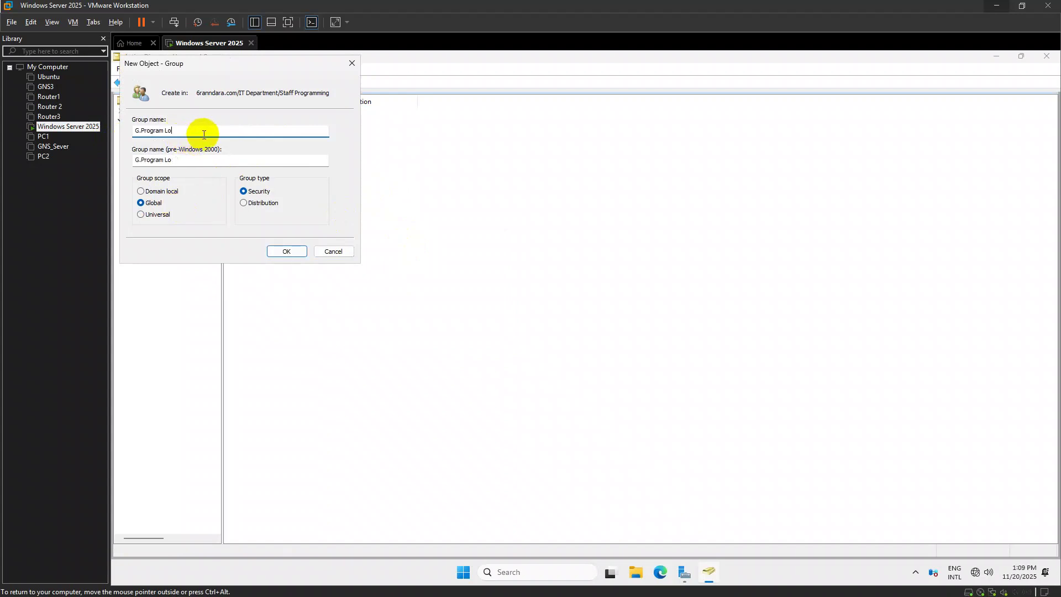
type("Globa")
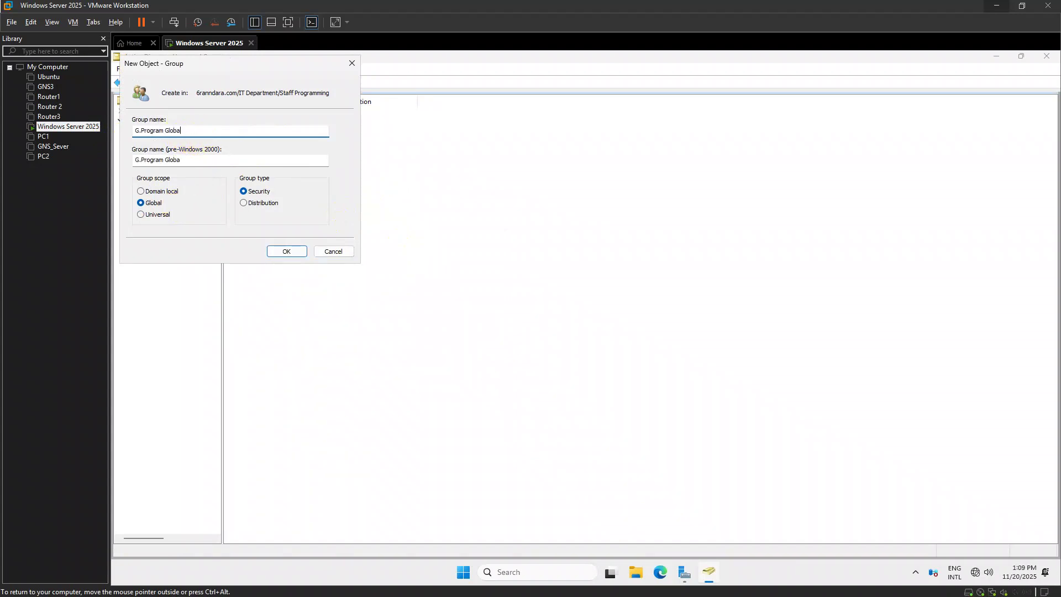
key("Return")
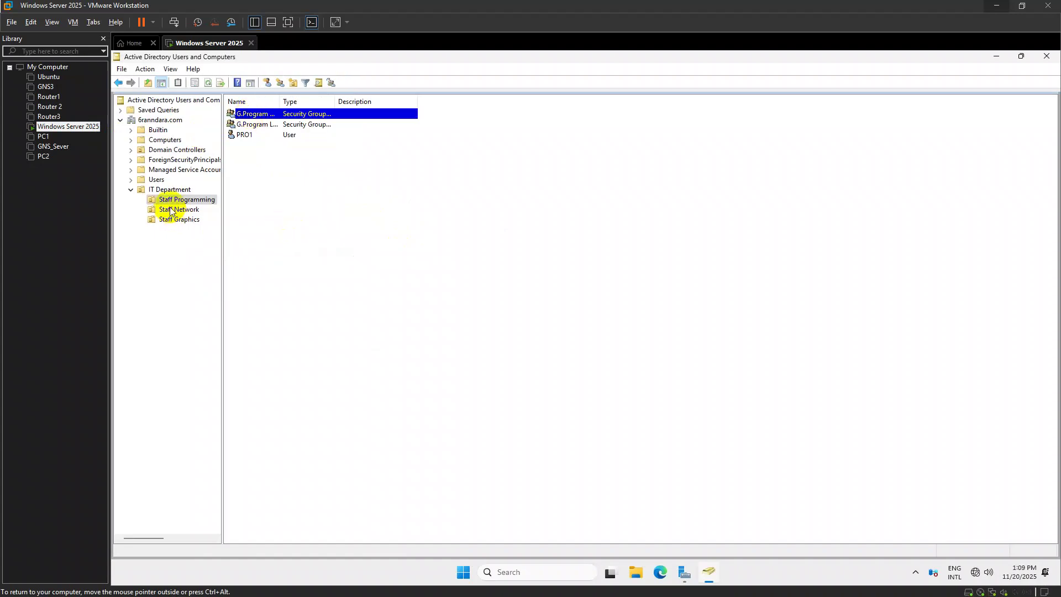
left_click(172, 211)
Create the domain local group G.Network Local in Staff Network
right_click(296, 133)
mouse_move(338, 182)
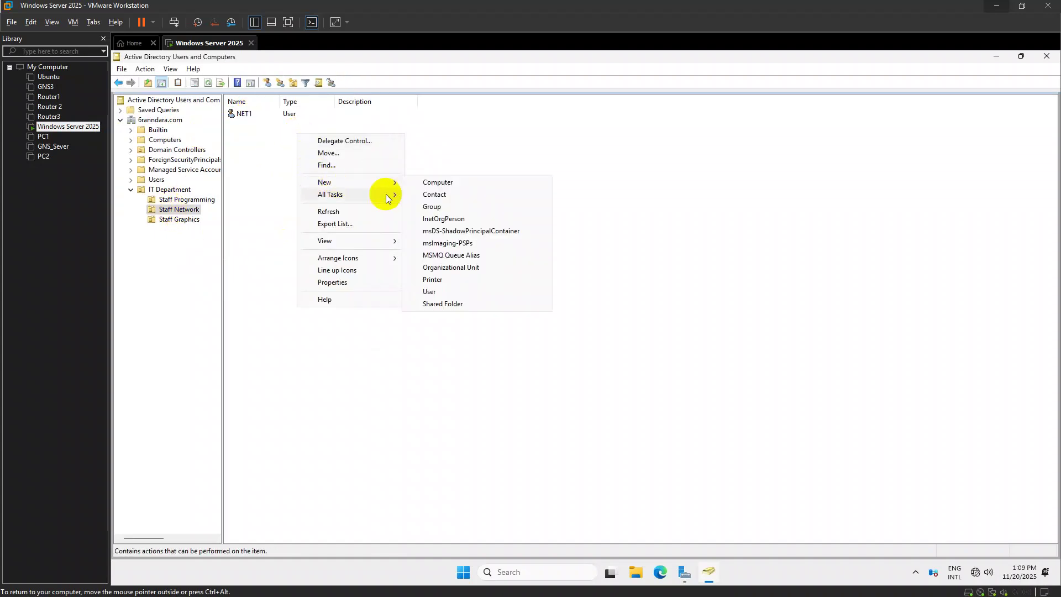
left_click(433, 207)
type("NE")
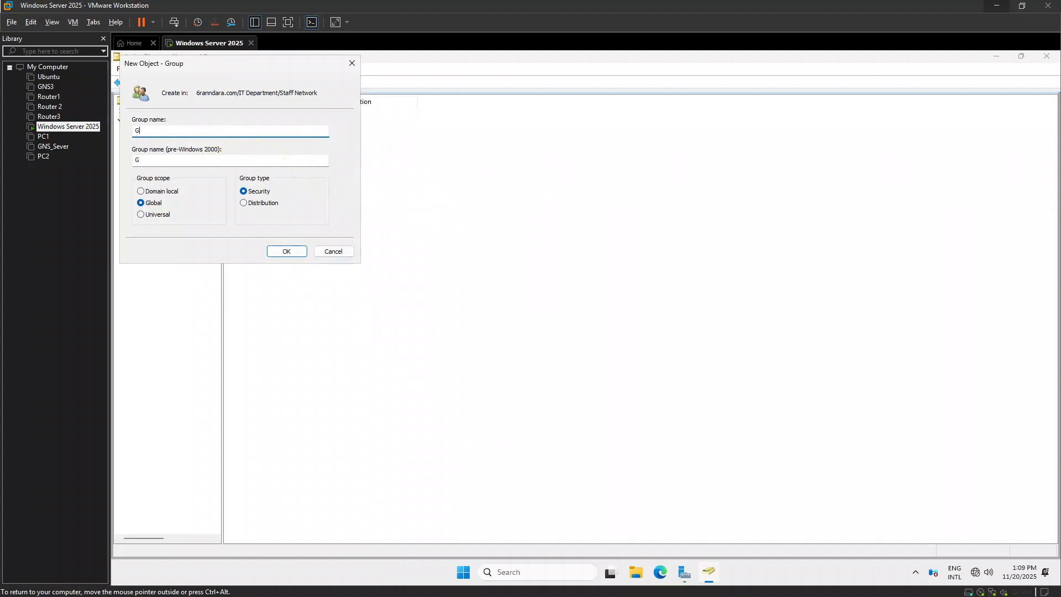
key("alt+Tab")
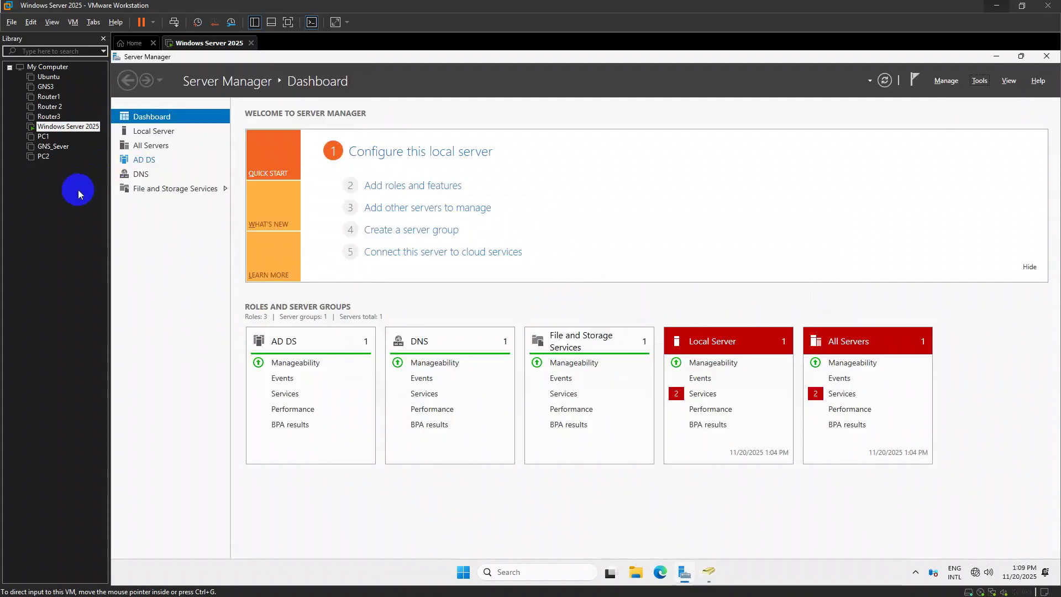
key("alt+Tab")
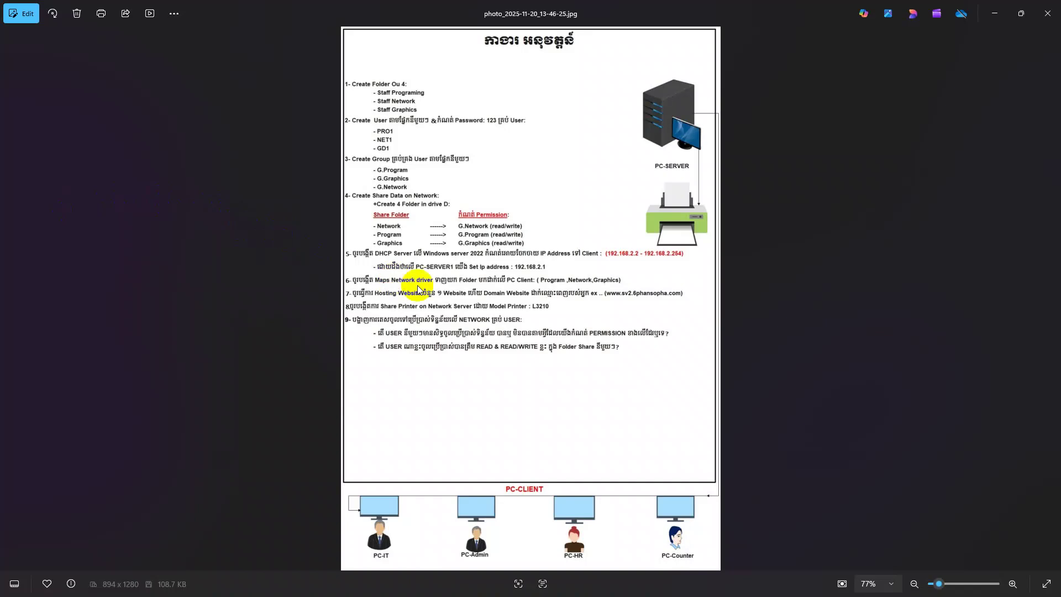
key("alt+Tab")
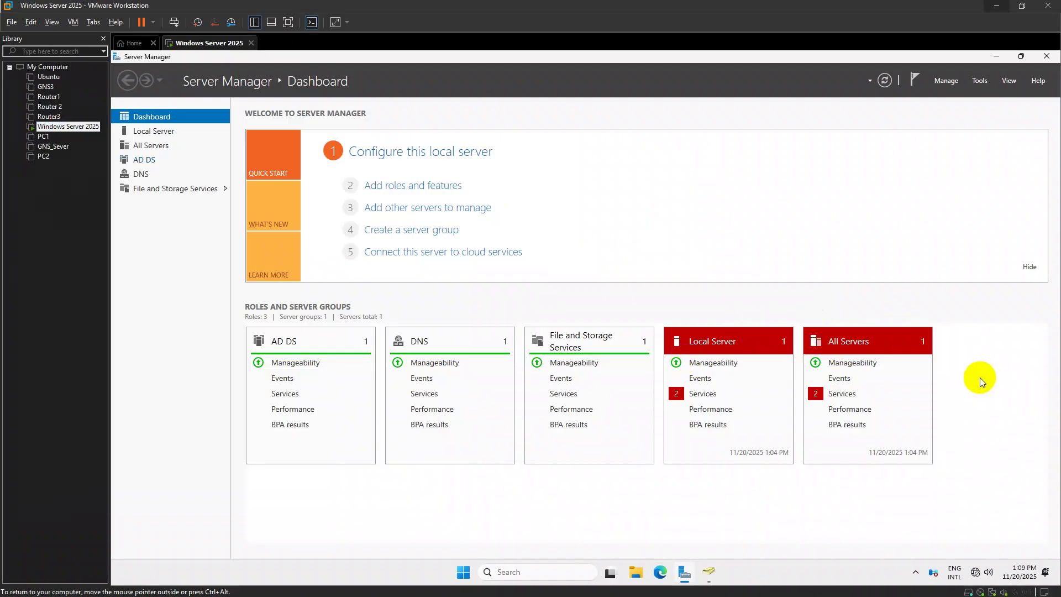
key("alt+Tab")
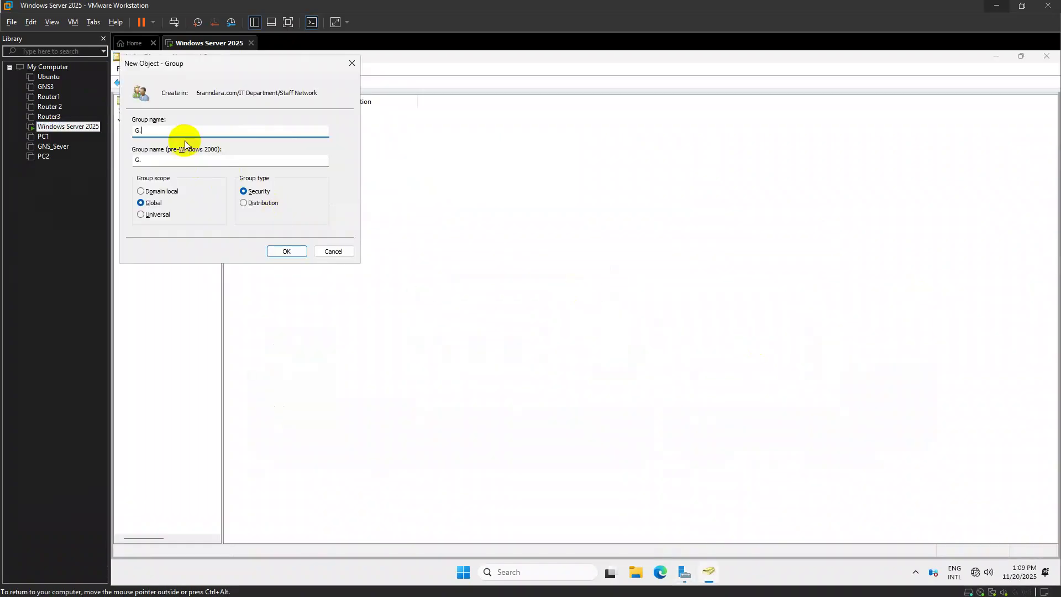
type("G.Netwotrkk")
left_click(161, 191)
left_click(174, 131)
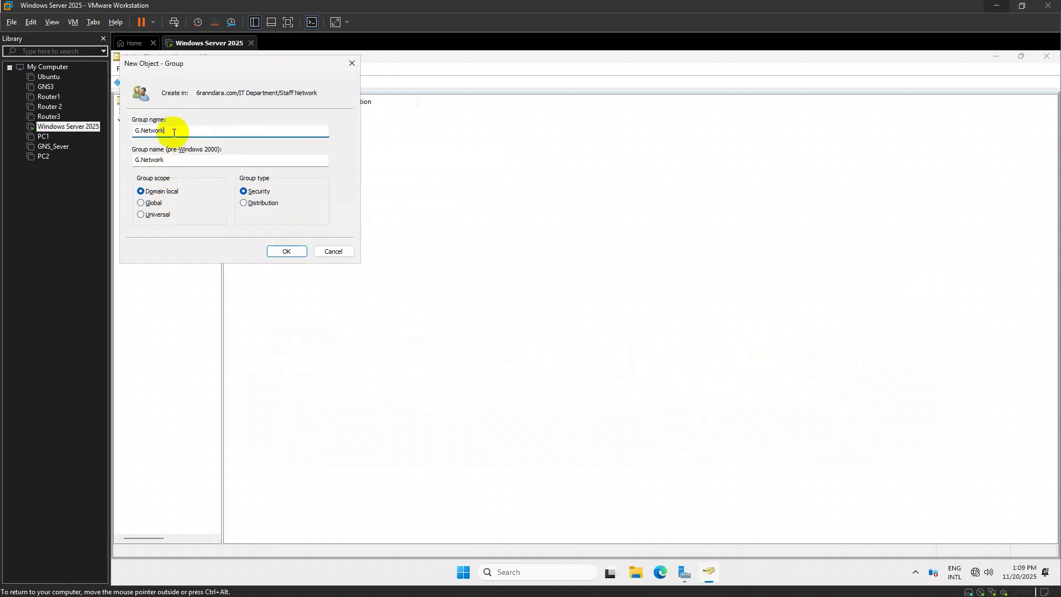
type("Local;")
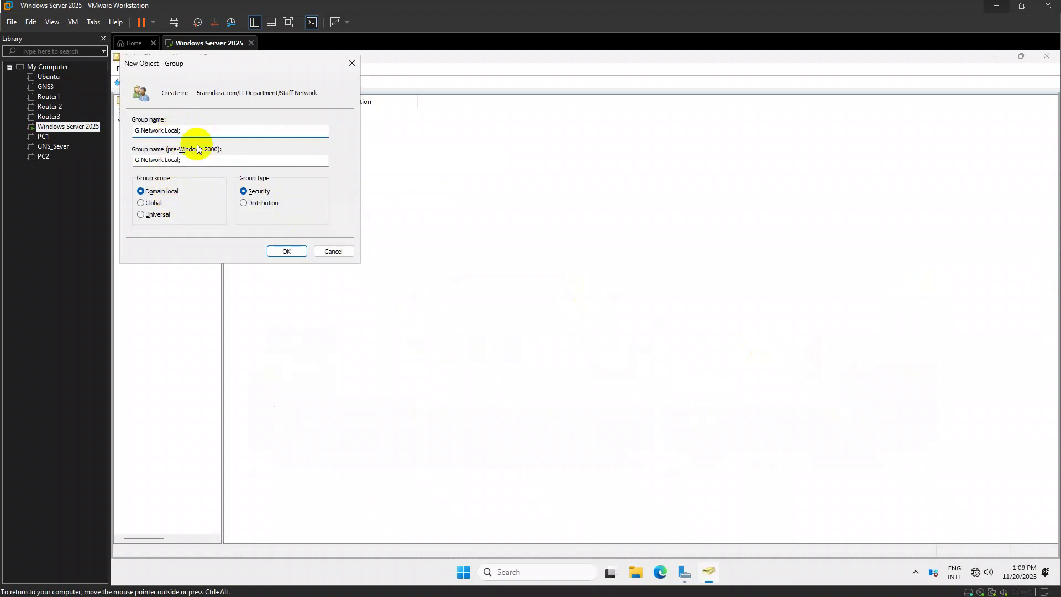
double_click(148, 134)
key("ctrl+c")
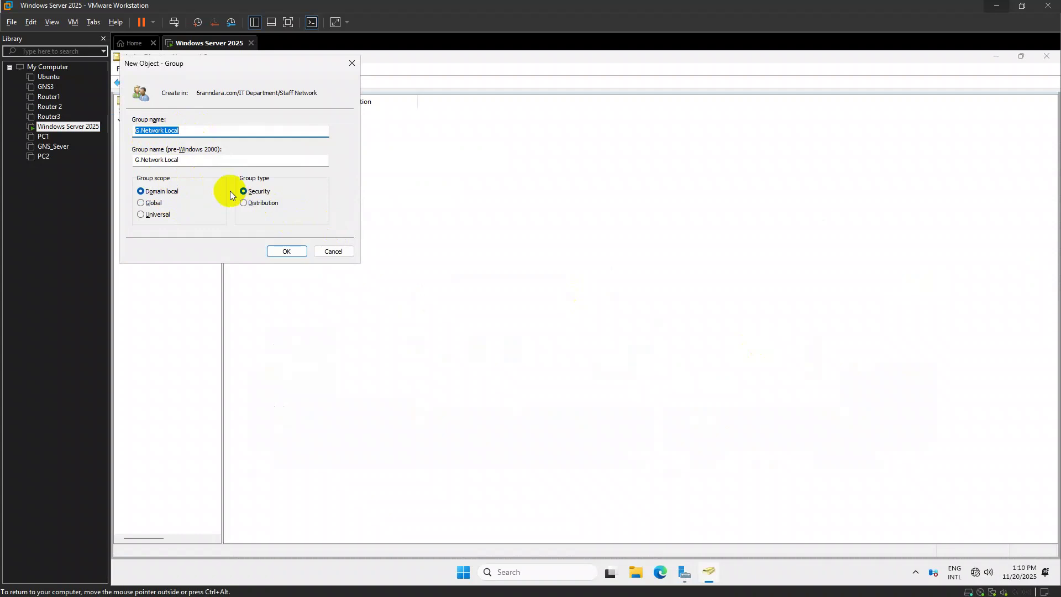
left_click(285, 250)
Create the global group G.Network Global in Staff Network
right_click(267, 157)
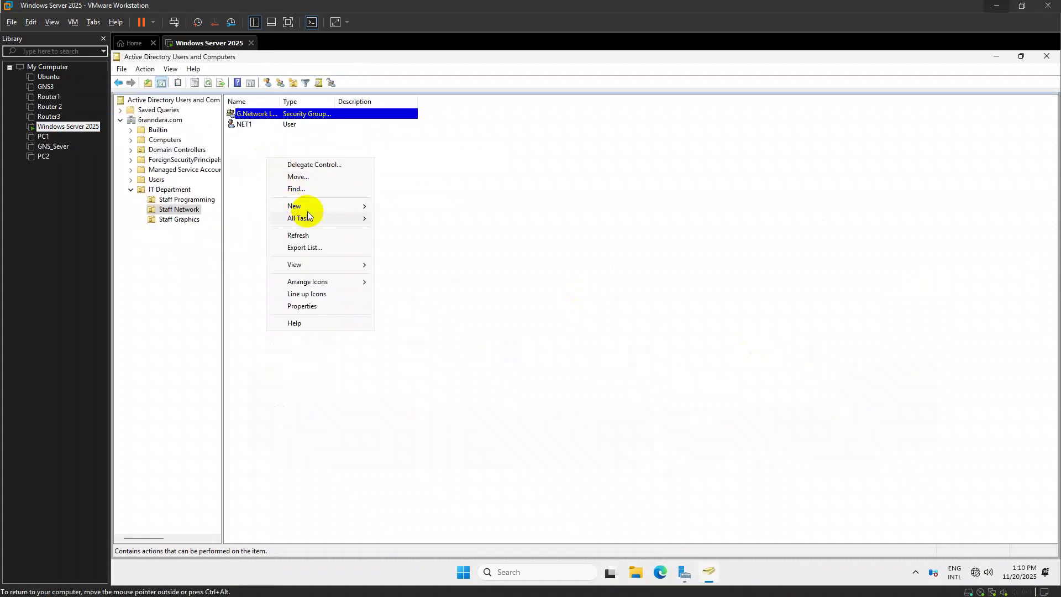
mouse_move(301, 206)
left_click(439, 231)
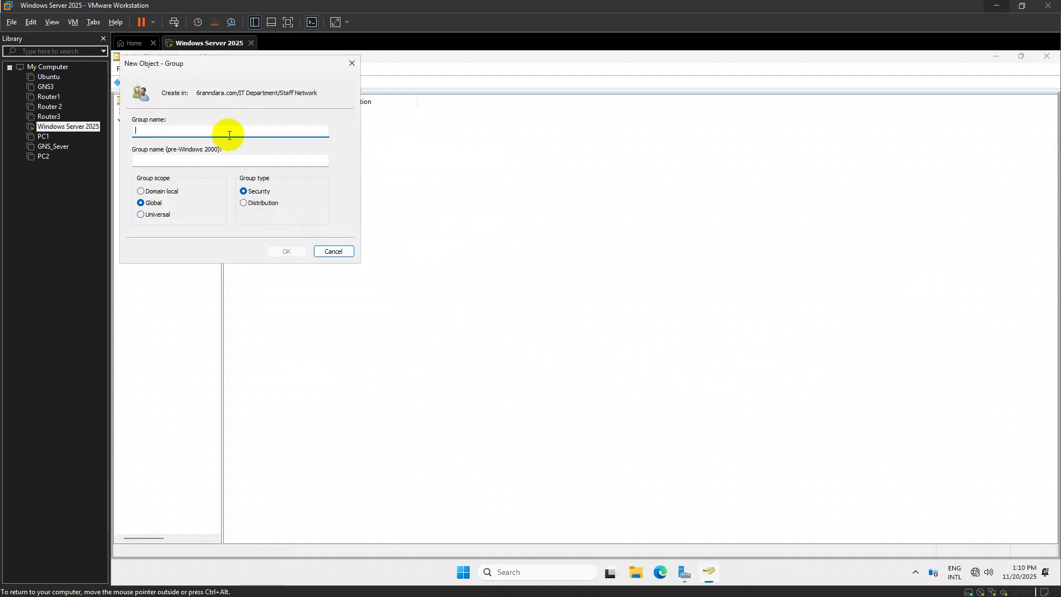
key("ctrl+v")
key("BackSpace")
key("BackSpace")
key("BackSpace")
key("BackSpace")
key("BackSpace")
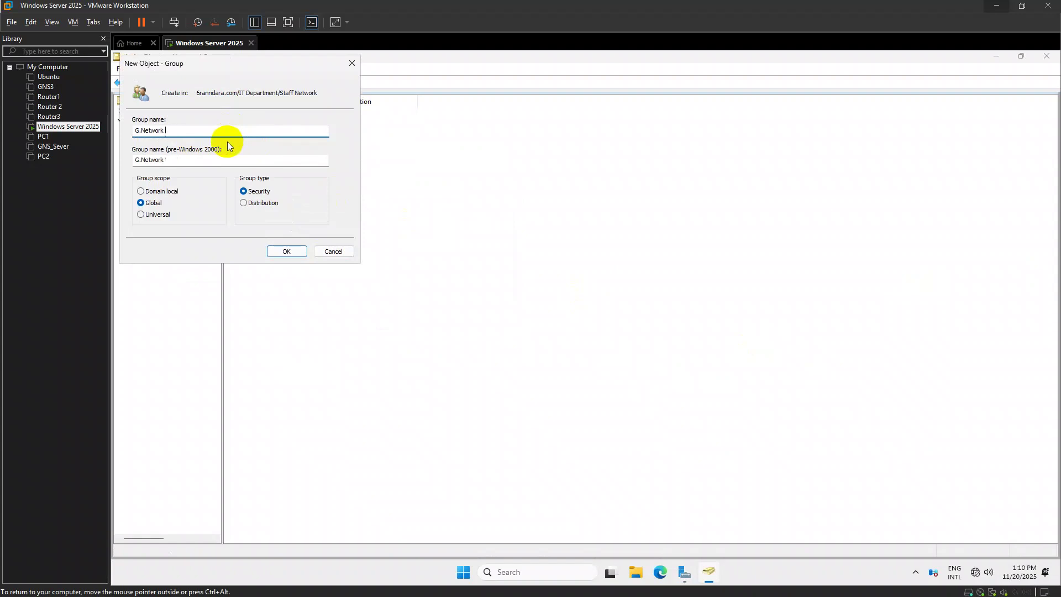
type("Global")
key("Return")
left_click(178, 219)
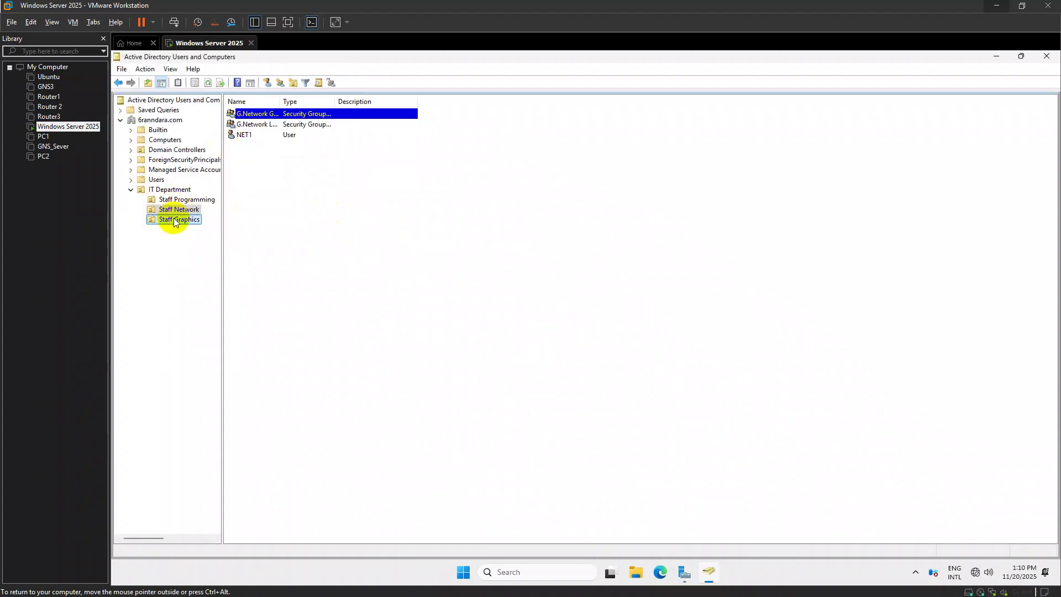
Create the domain local group G.Graphics Local in Staff Graphics
right_click(245, 147)
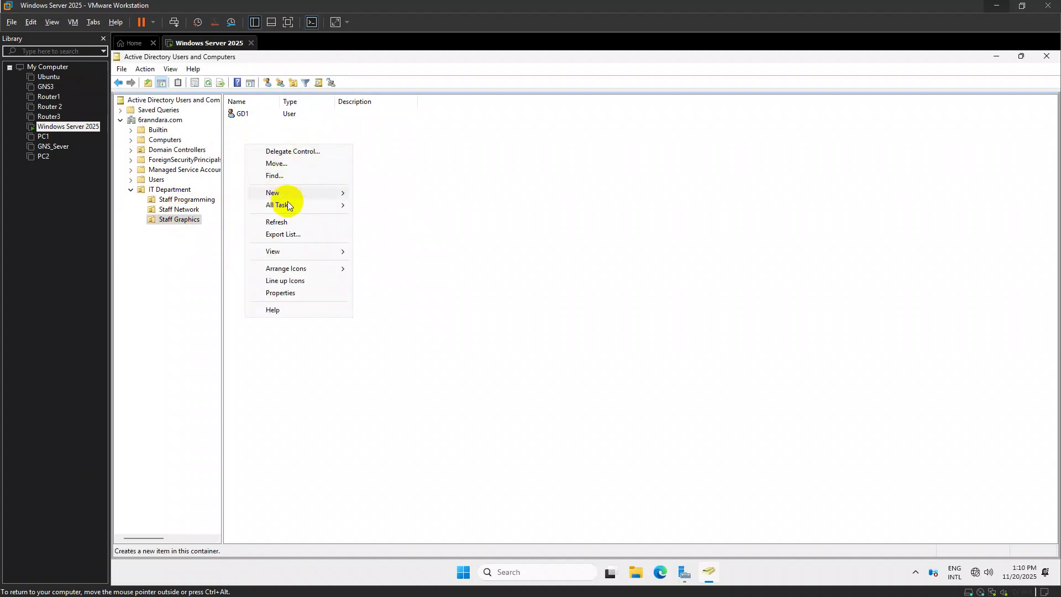
mouse_move(310, 192)
left_click(411, 218)
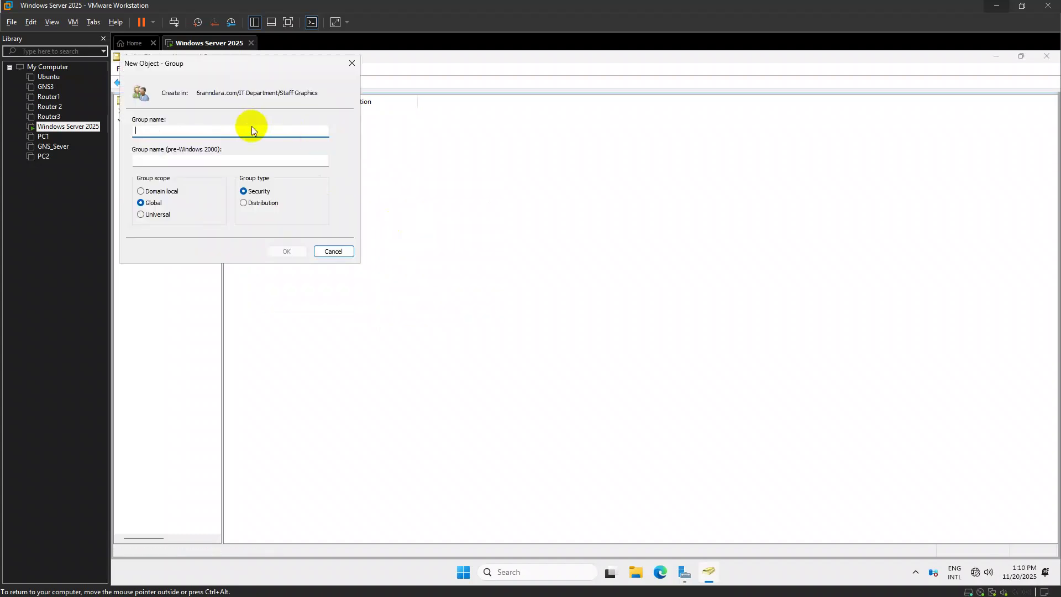
type("G.Graphics")
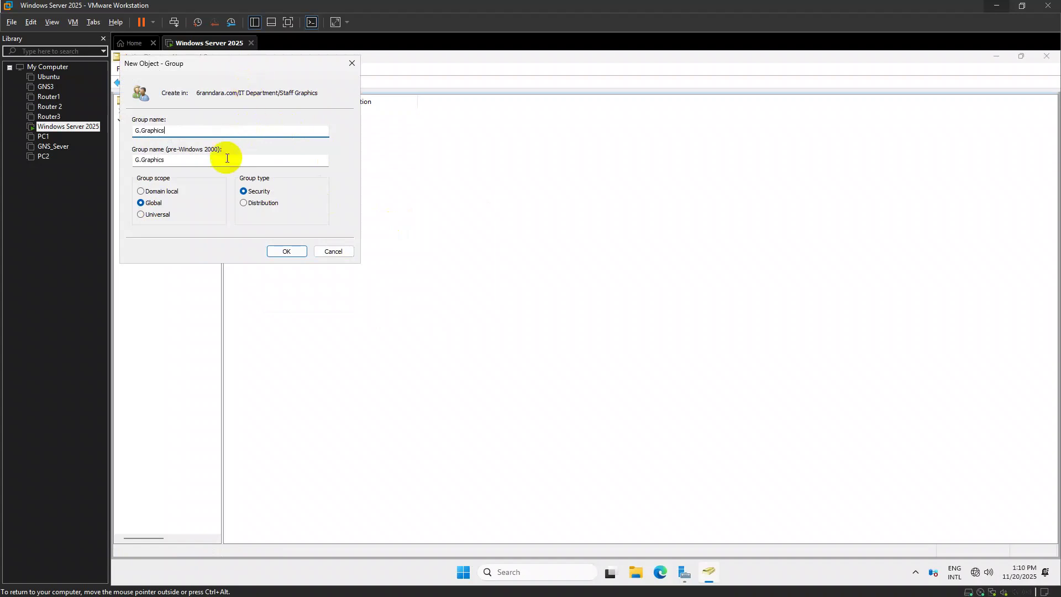
type(" Loca;")
left_click(163, 193)
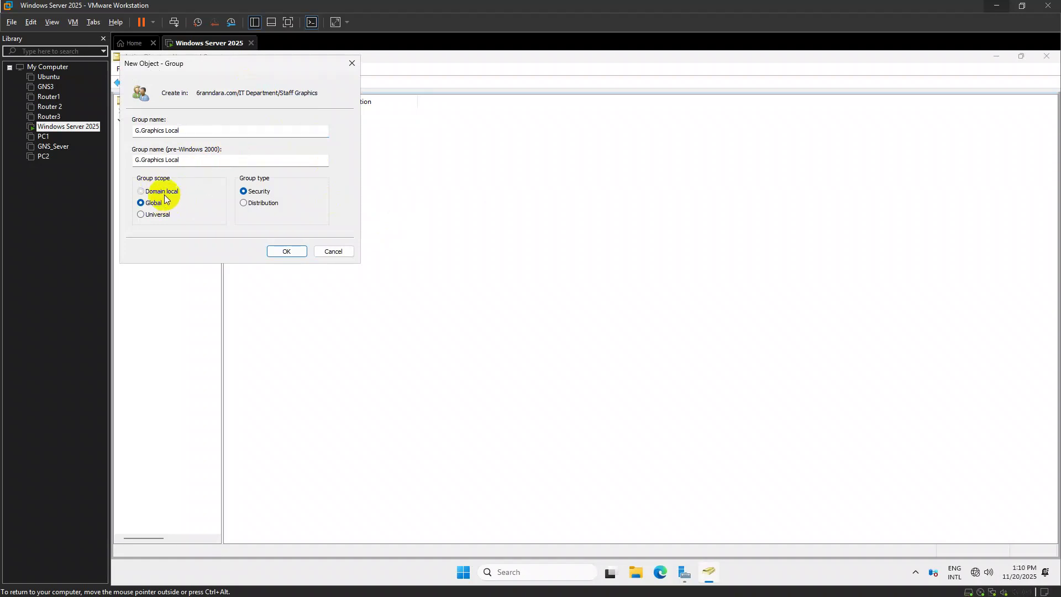
left_click(298, 256)
Create the global group G.Graphics Global in Staff Graphics
right_click(267, 162)
mouse_move(319, 210)
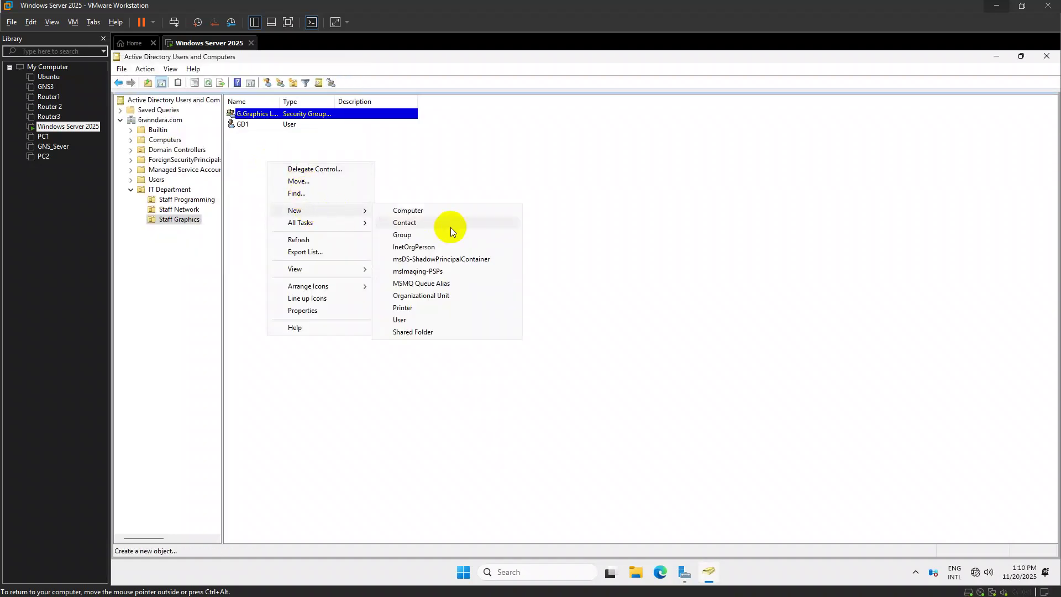
left_click(428, 234)
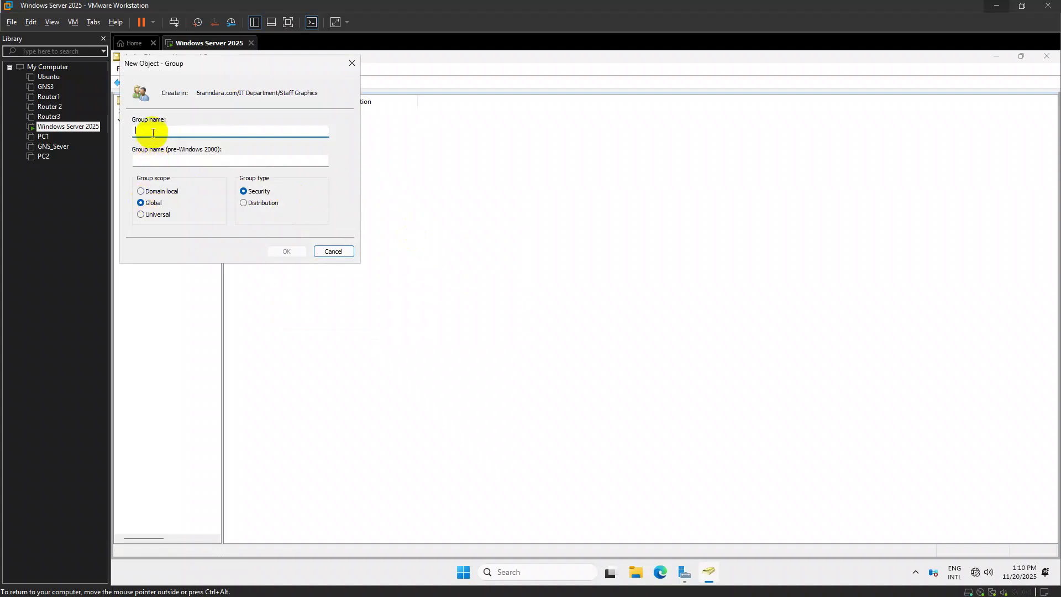
type("G")
type(".Graphics Global")
left_click(301, 252)
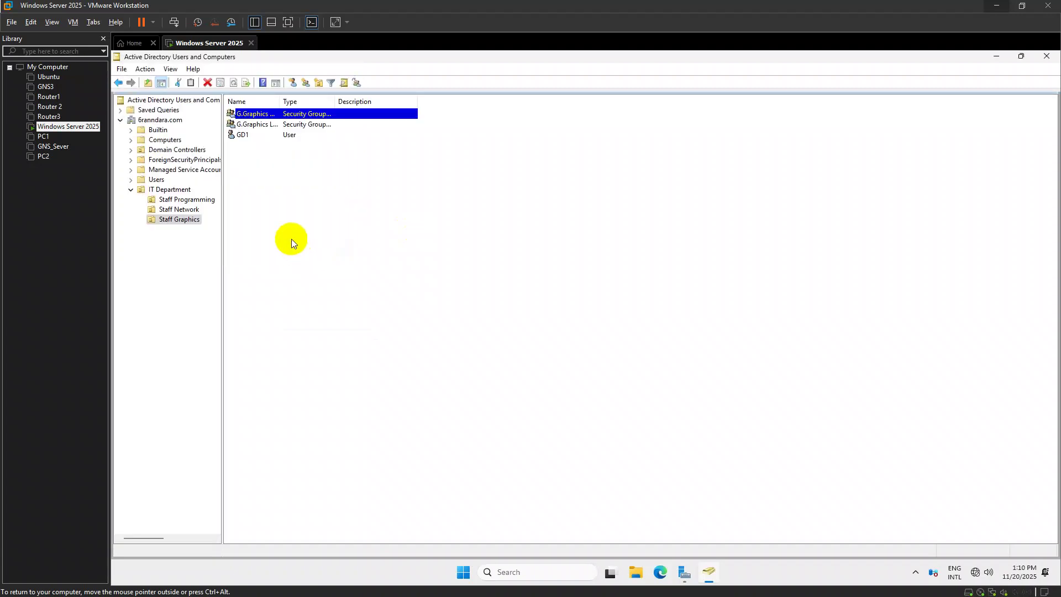
Add the Staff Programming user PRO1 to the G.Program Global group
left_click(188, 199)
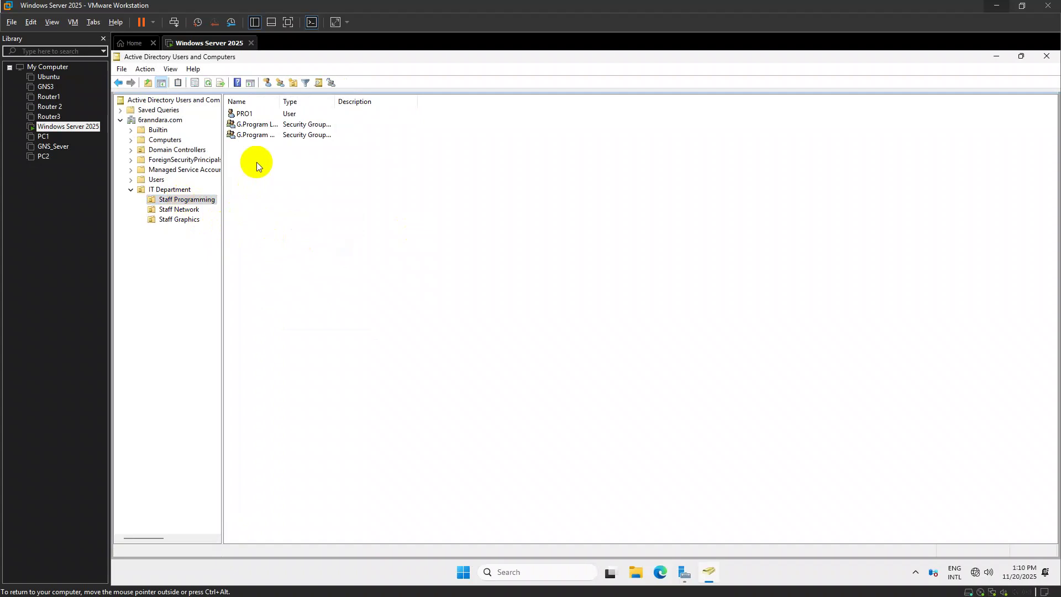
left_click(240, 114)
right_click(243, 114)
left_click(376, 144)
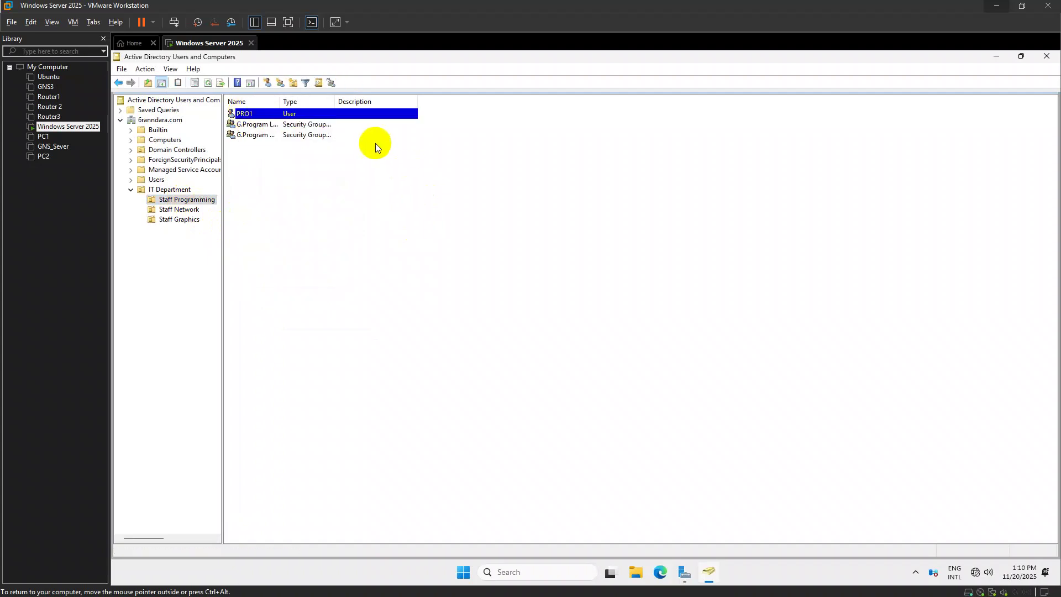
right_click(344, 117)
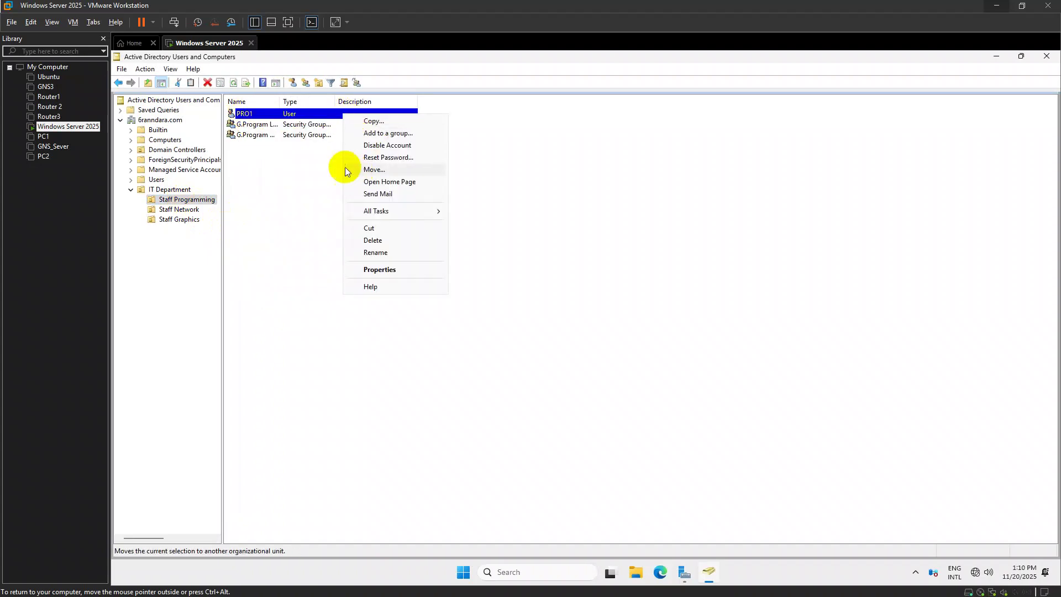
left_click(386, 134)
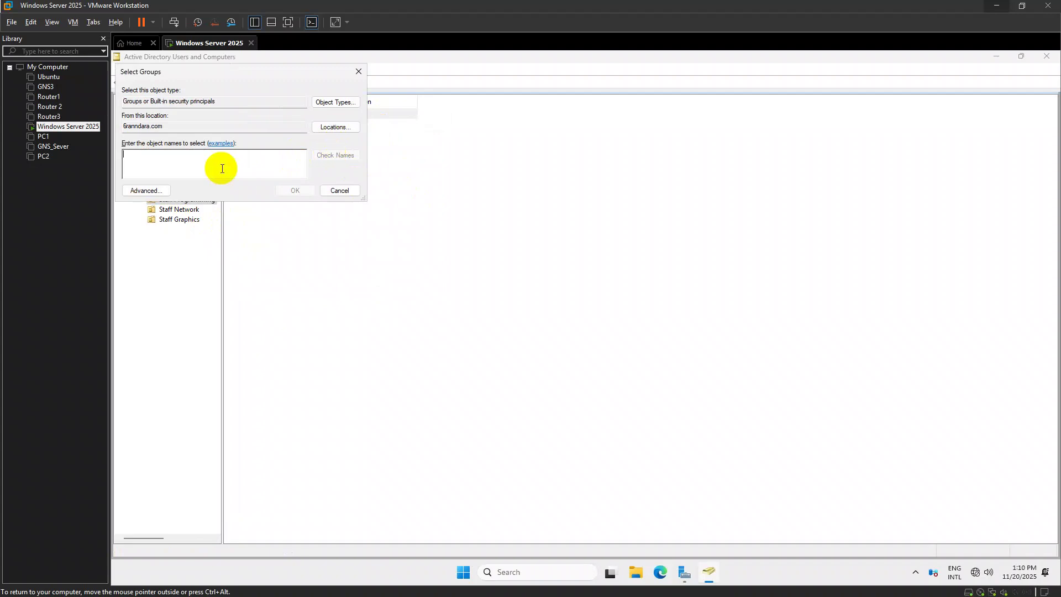
type("G.")
key("Return")
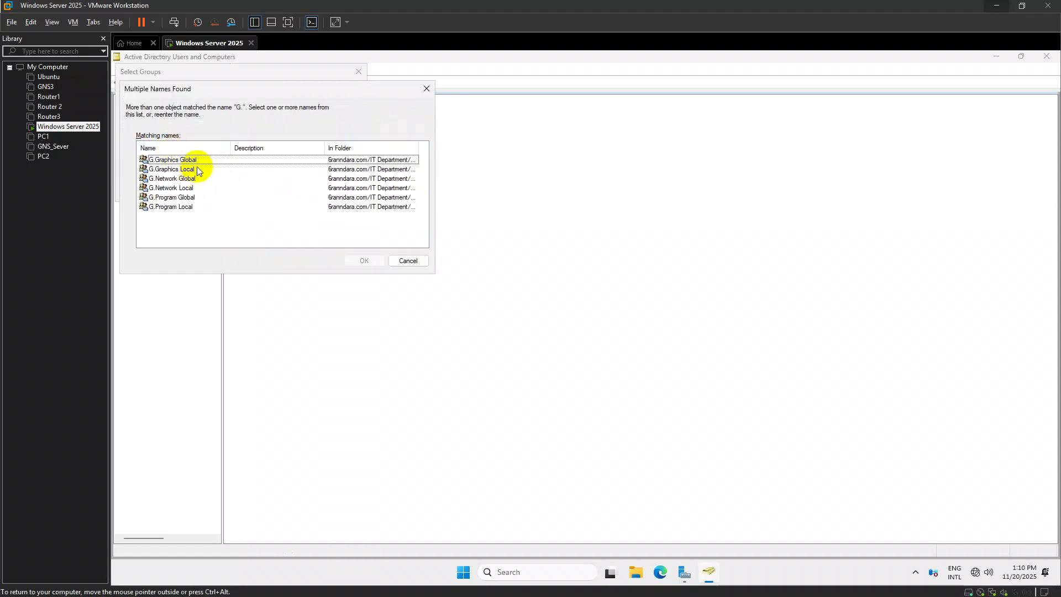
left_click(182, 197)
left_click(366, 261)
key("Return")
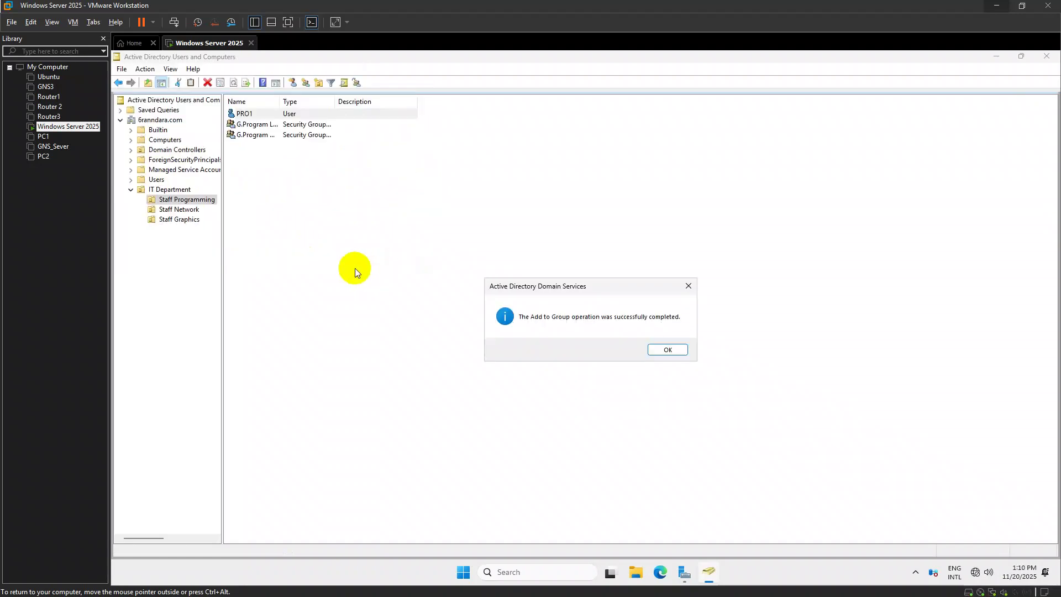
key("Return")
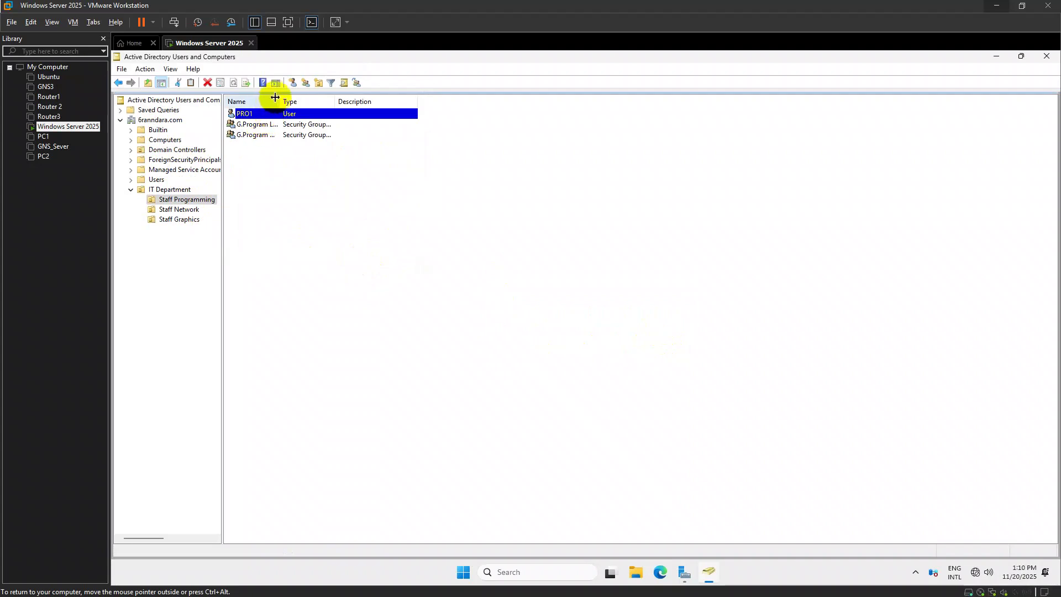
Nest G.Program Global as a member of G.Program Local
double_click(282, 104)
left_click(286, 104)
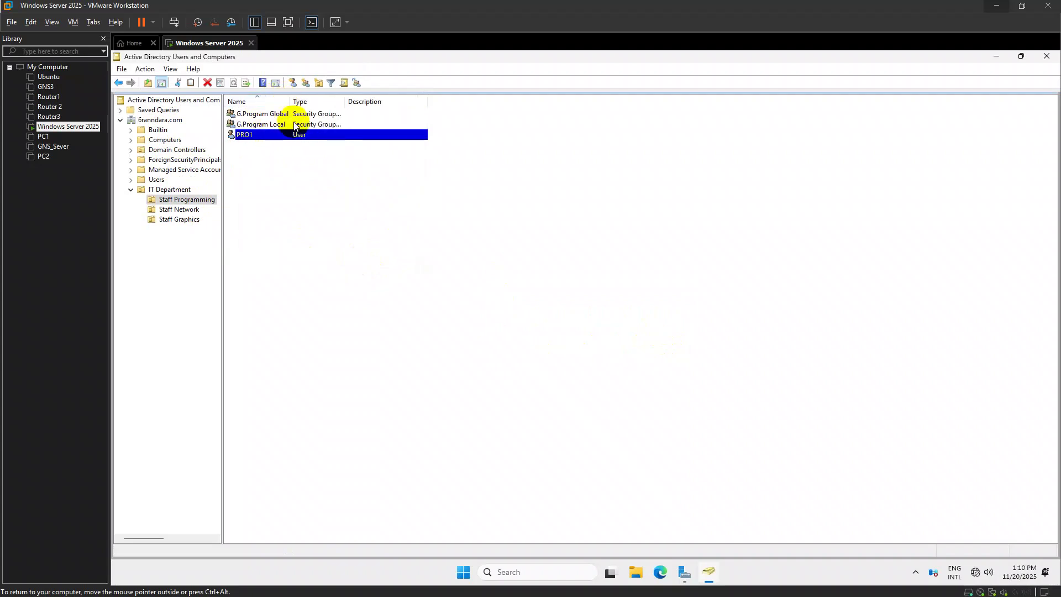
right_click(278, 115)
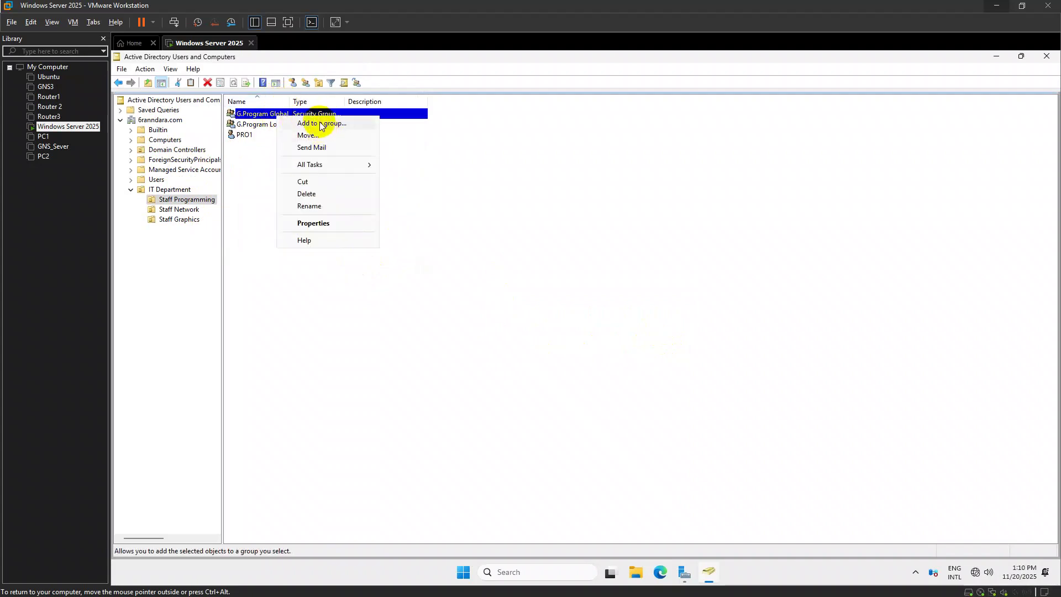
left_click(324, 126)
type("P")
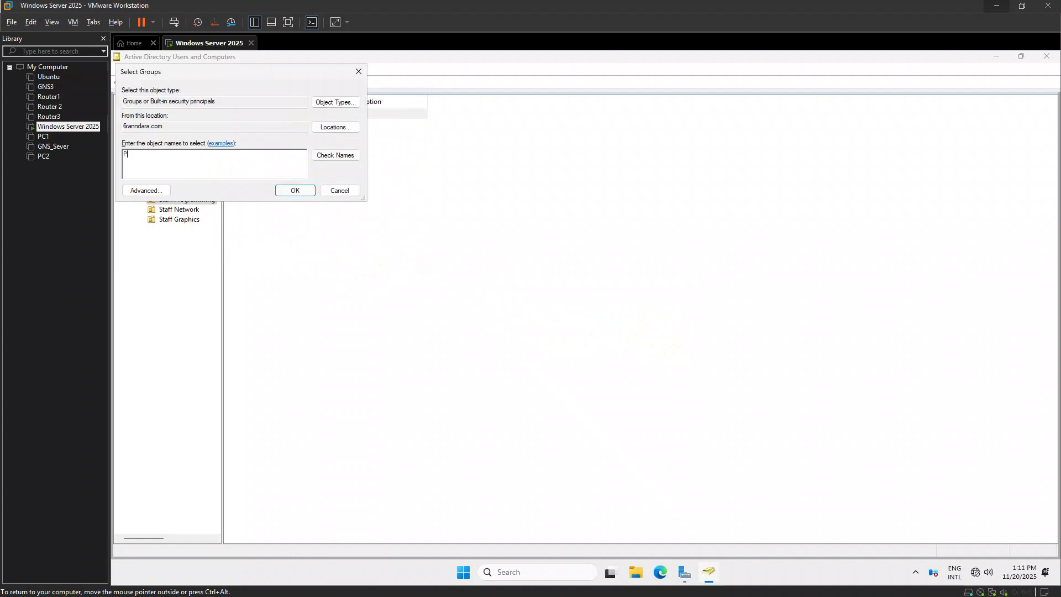
key("BackSpace")
key("Return")
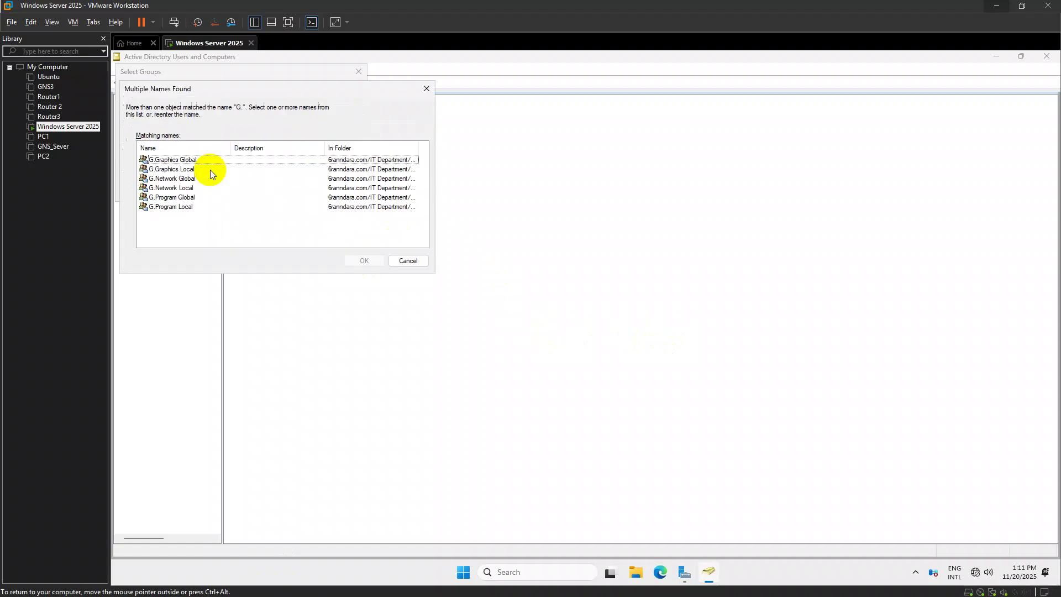
left_click(211, 207)
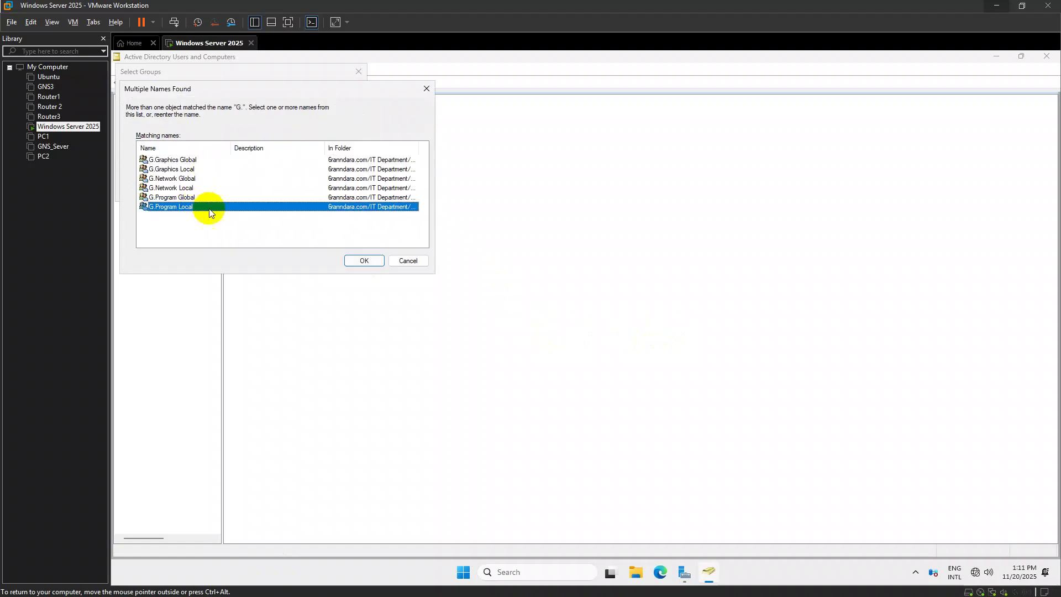
left_click(372, 265)
key("Return")
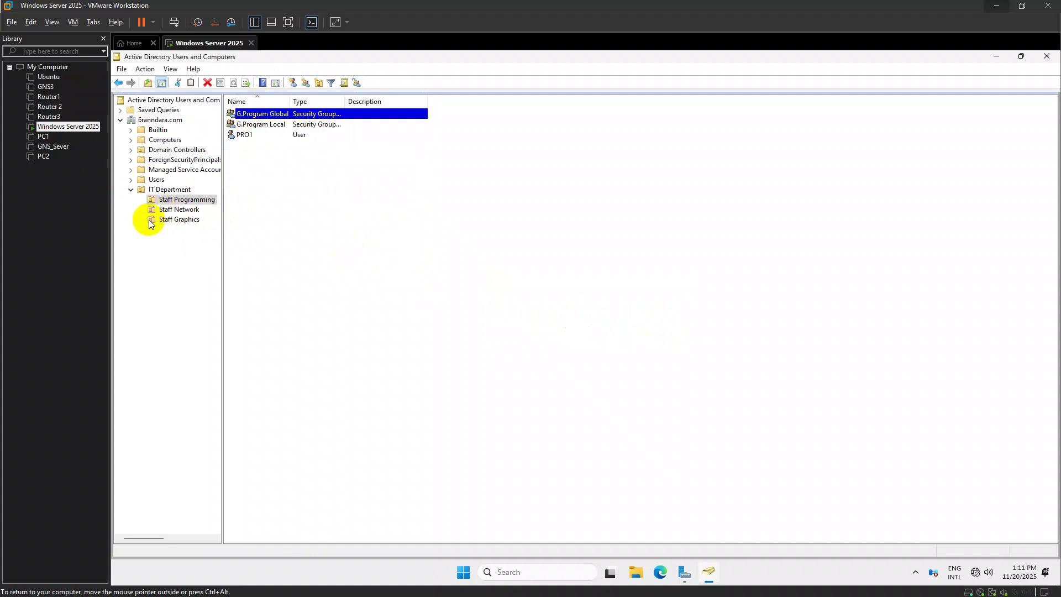
left_click(184, 213)
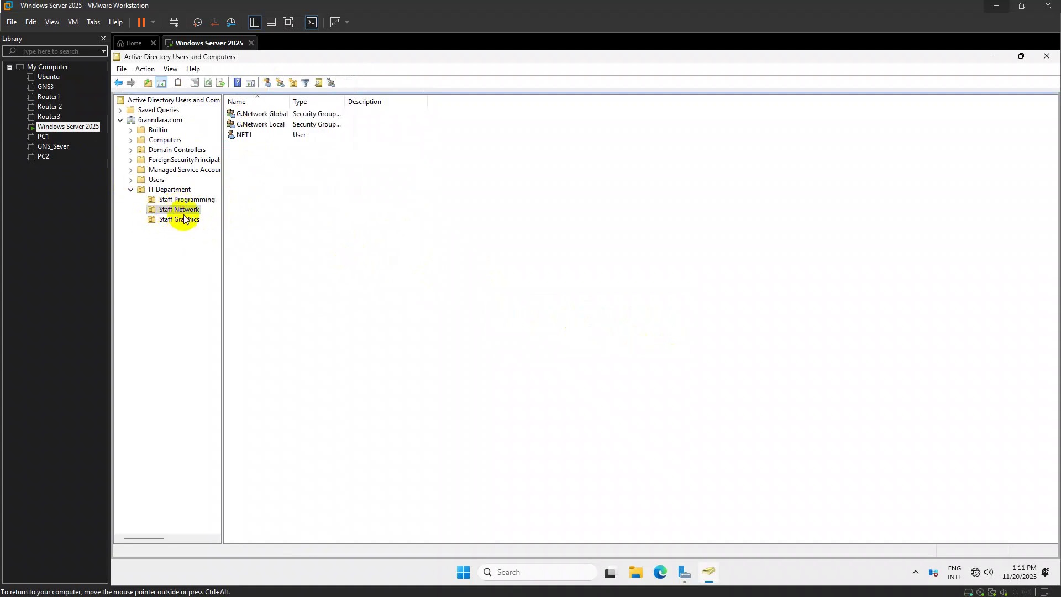
Add the network user to the G.Network Global group
right_click(251, 136)
mouse_move(306, 195)
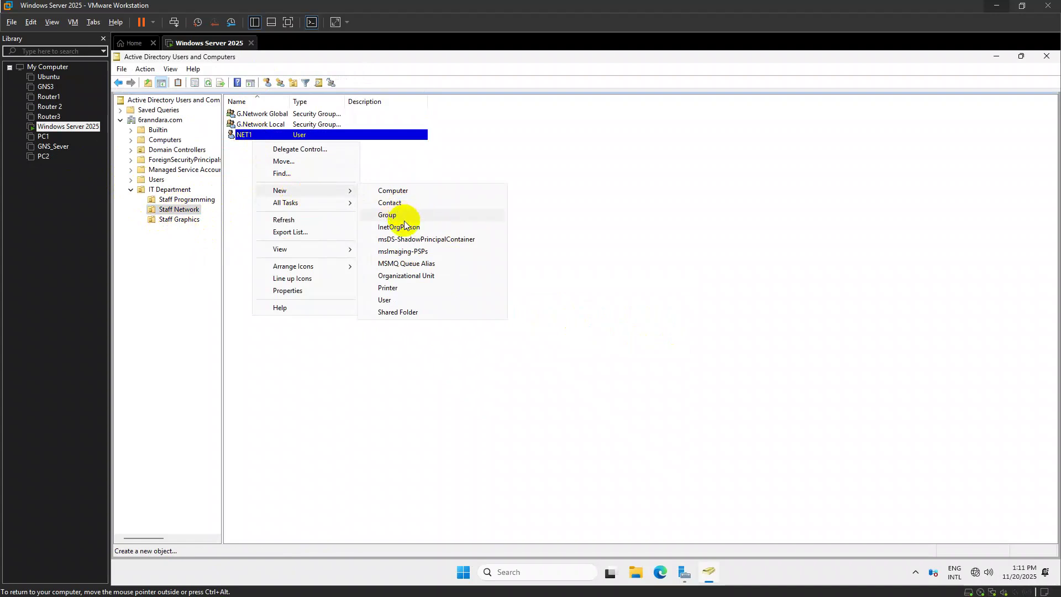
left_click(312, 131)
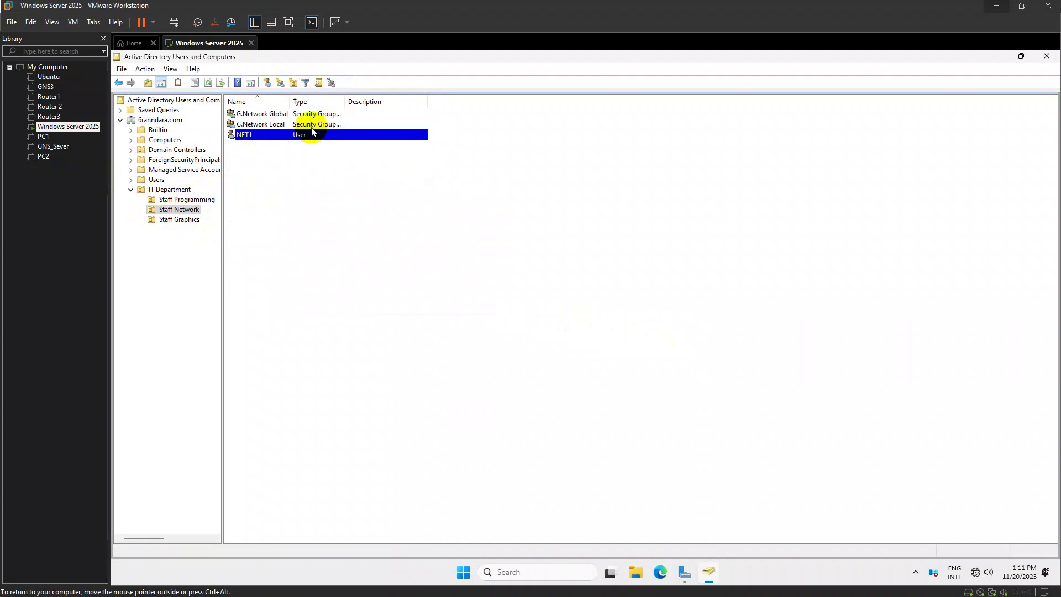
right_click(276, 137)
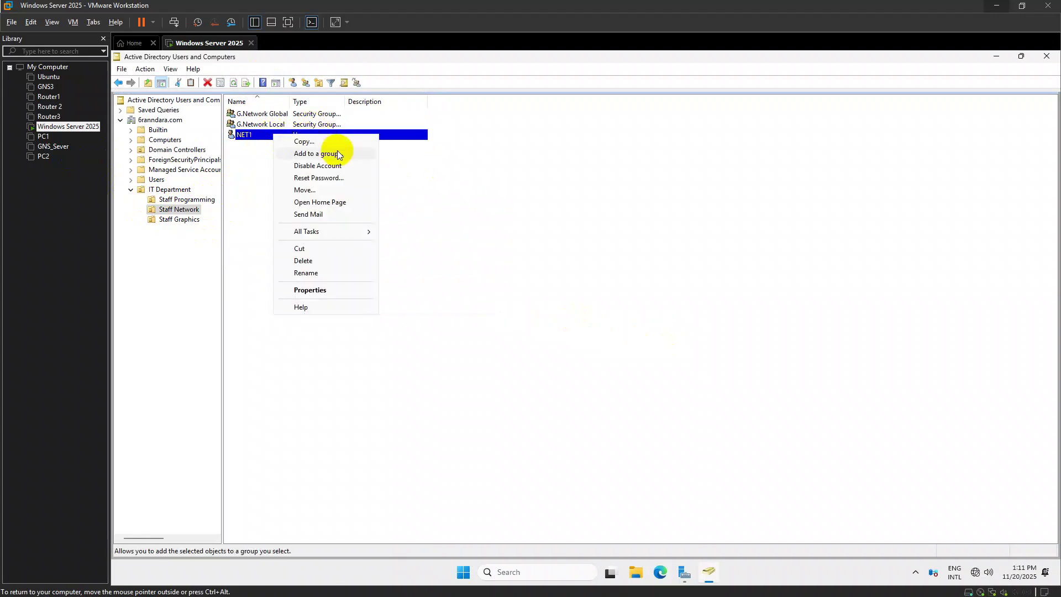
left_click(337, 150)
type("G.")
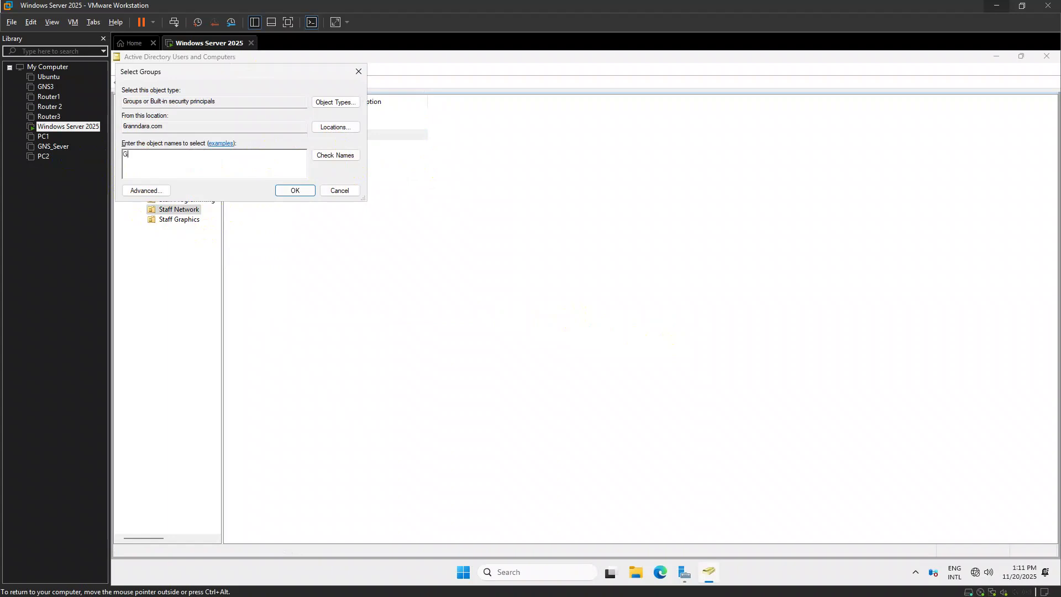
key("Return")
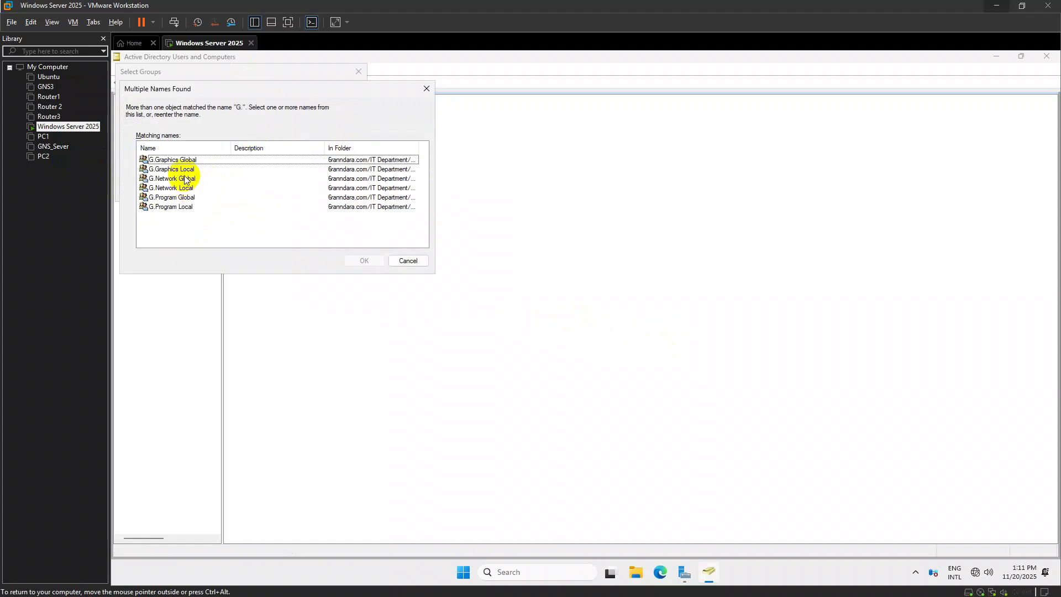
left_click(184, 178)
left_click(184, 187, "shift")
key("Return")
left_click(669, 349)
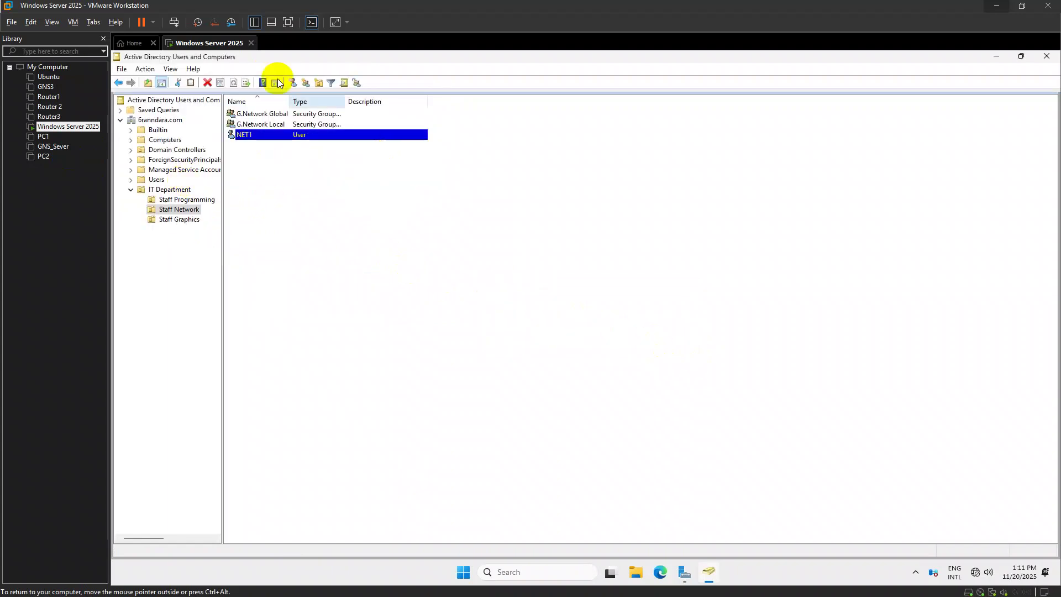
Nest the G.Network Global group inside G.Network Local
left_click(259, 115)
right_click(259, 115)
left_click(304, 122)
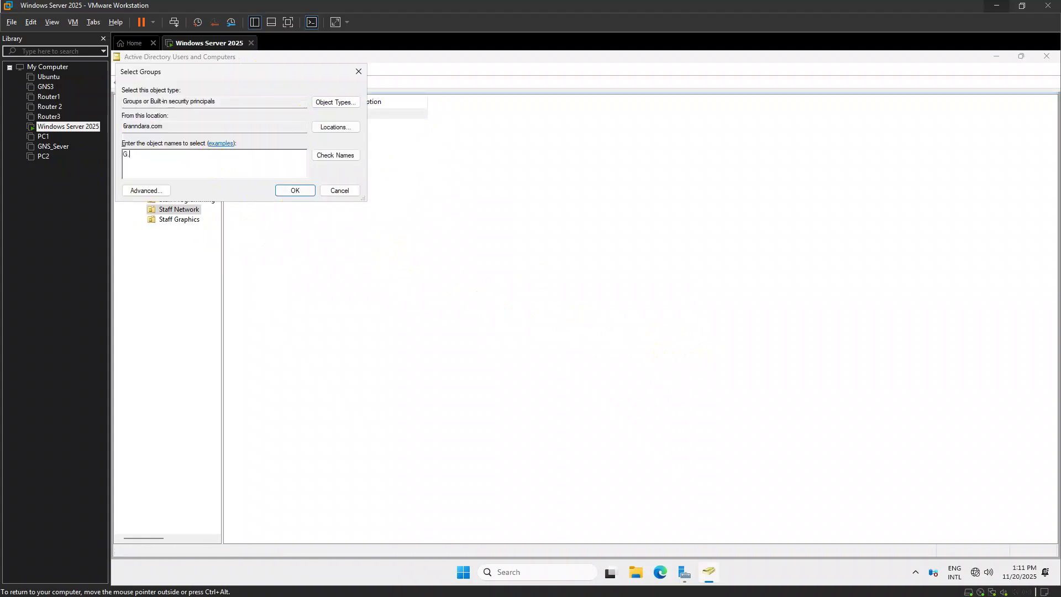
key("Return")
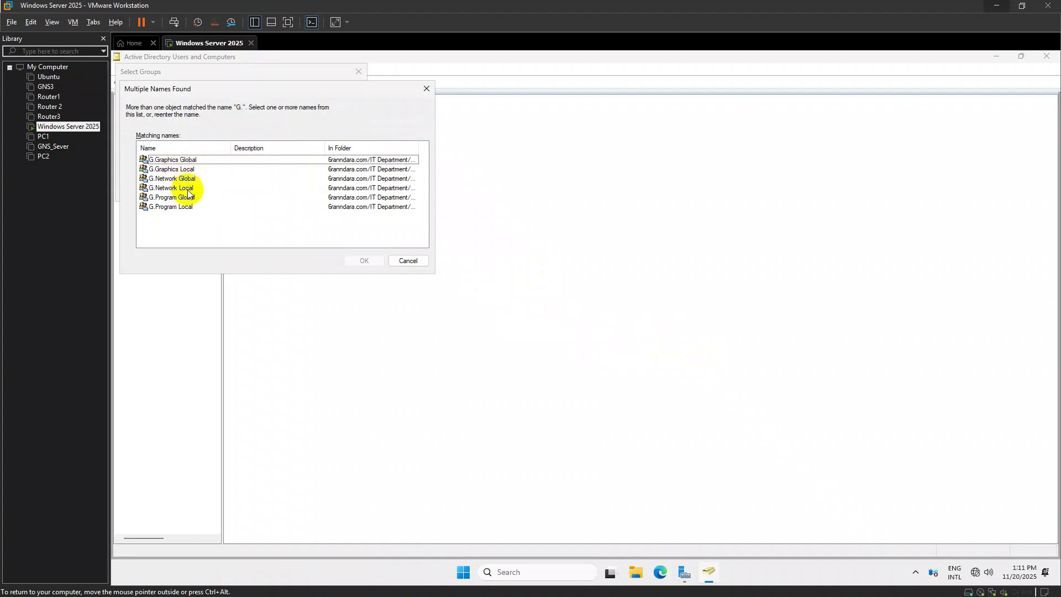
left_click(188, 188)
left_click(364, 260)
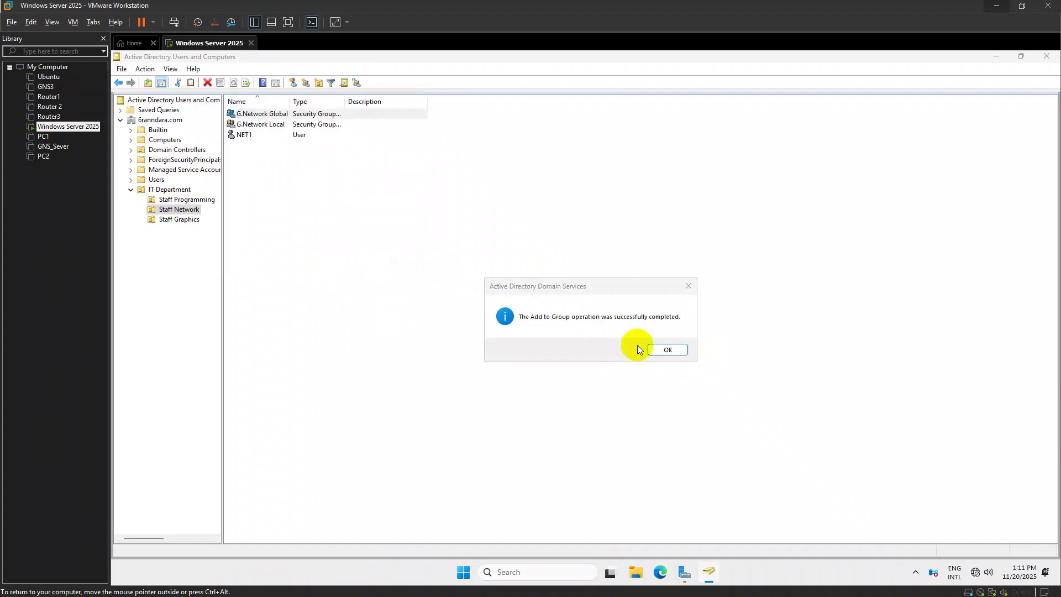
left_click(666, 348)
In the Staff Graphics OU, add the graphics user to G.Graphics Global
left_click(152, 220)
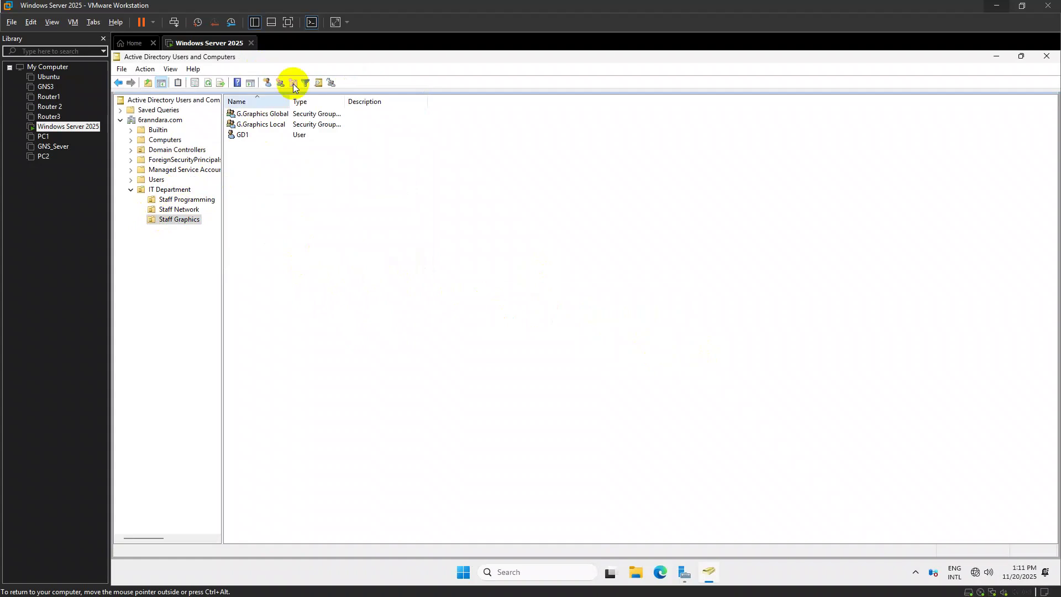
right_click(254, 136)
left_click(325, 156)
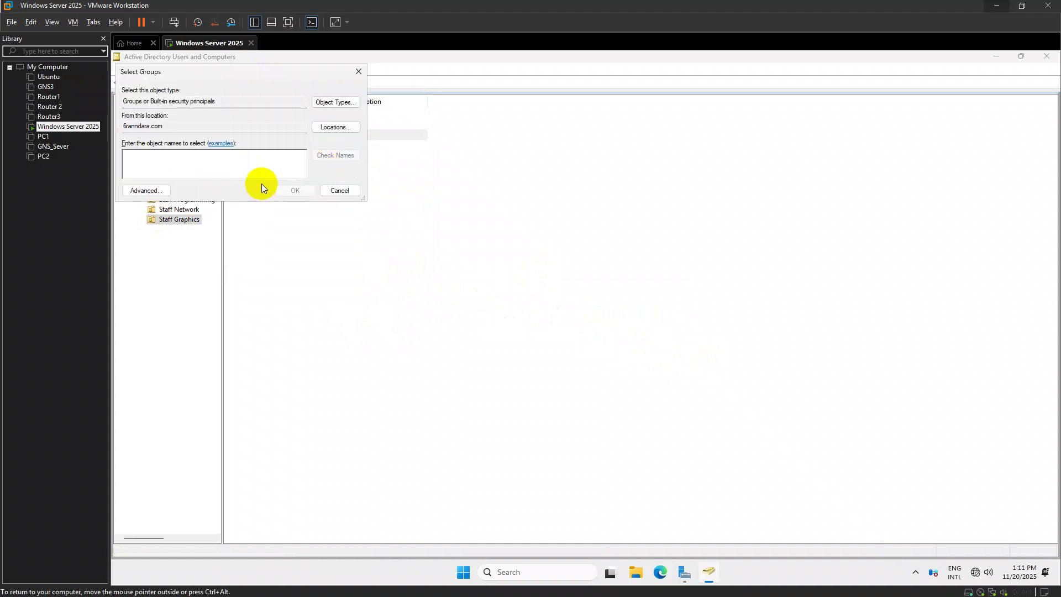
type("G.")
key("Return")
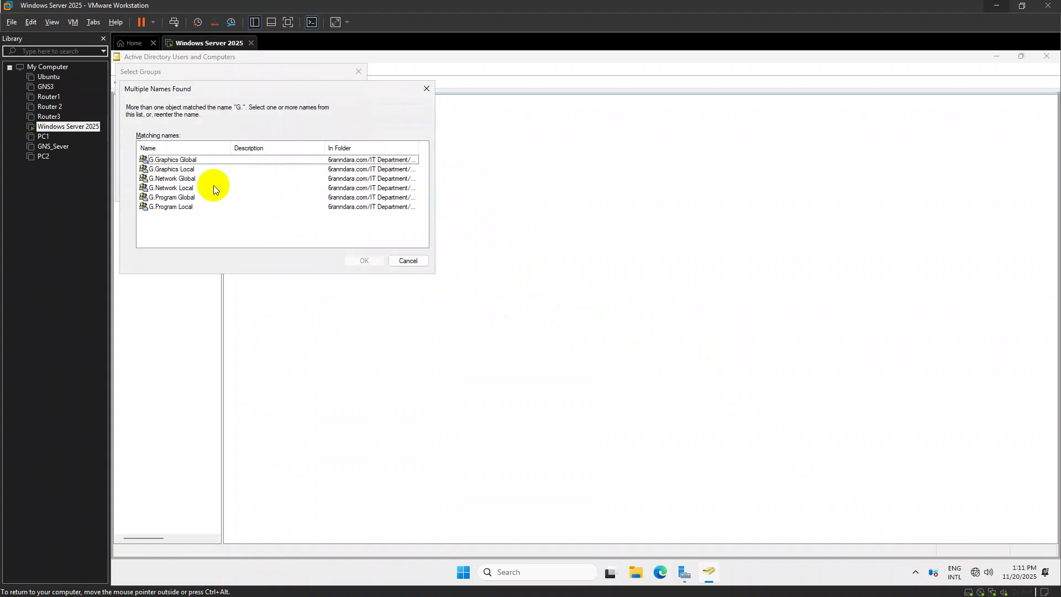
left_click(171, 160)
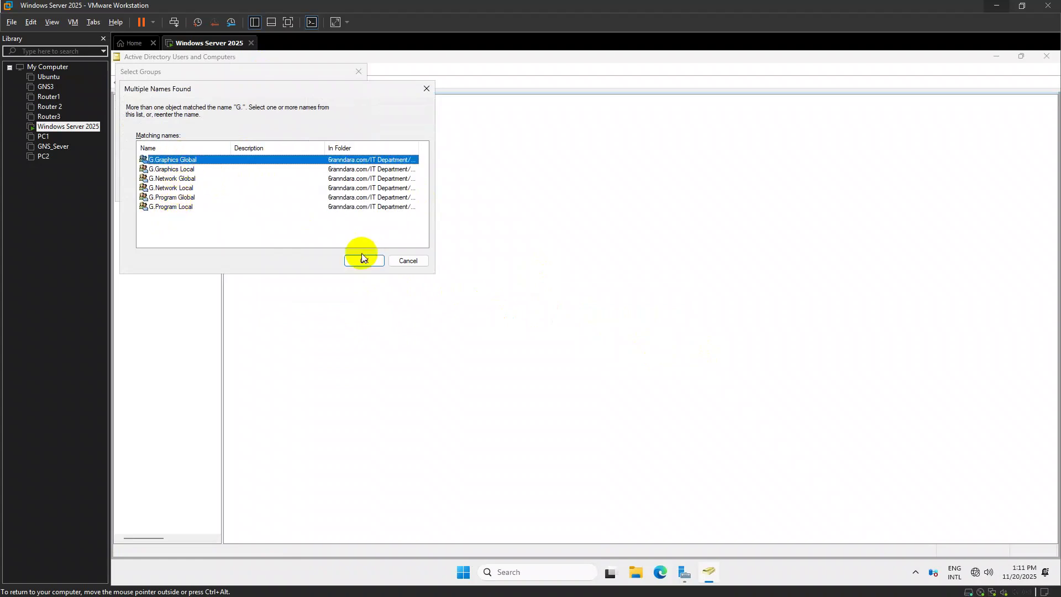
left_click(357, 262)
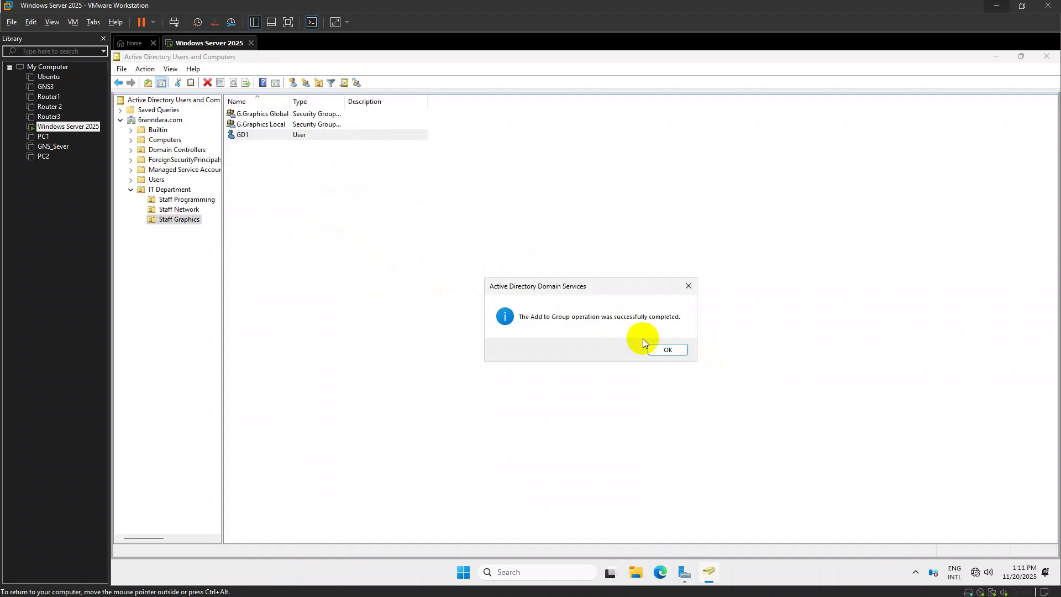
left_click(657, 348)
Nest G.Graphics Global inside G.Graphics Local, then close Active Directory Users and Computers
left_click(263, 114)
right_click(265, 115)
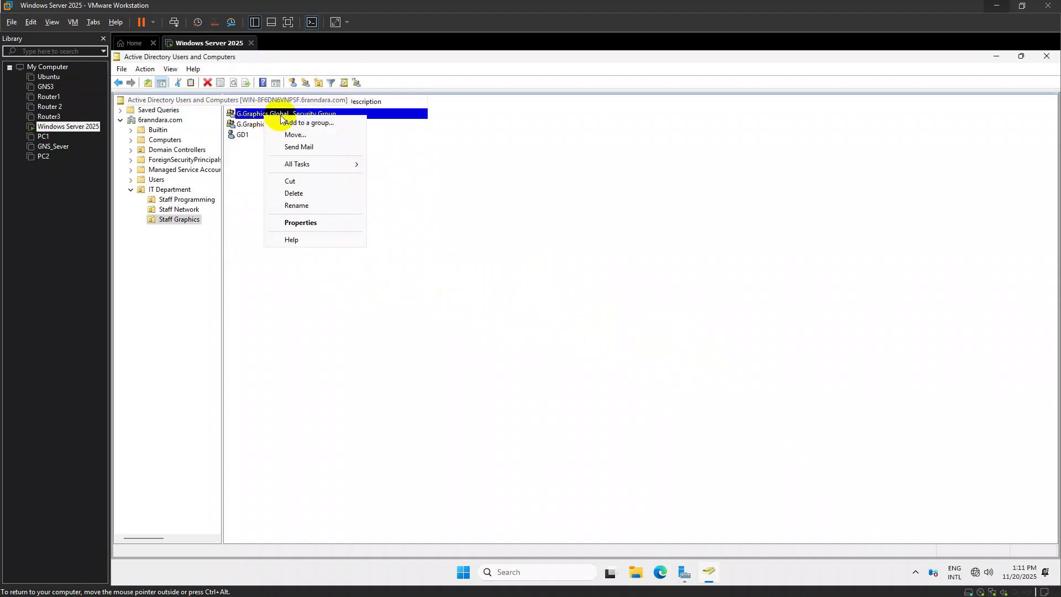
left_click(309, 124)
type("G.")
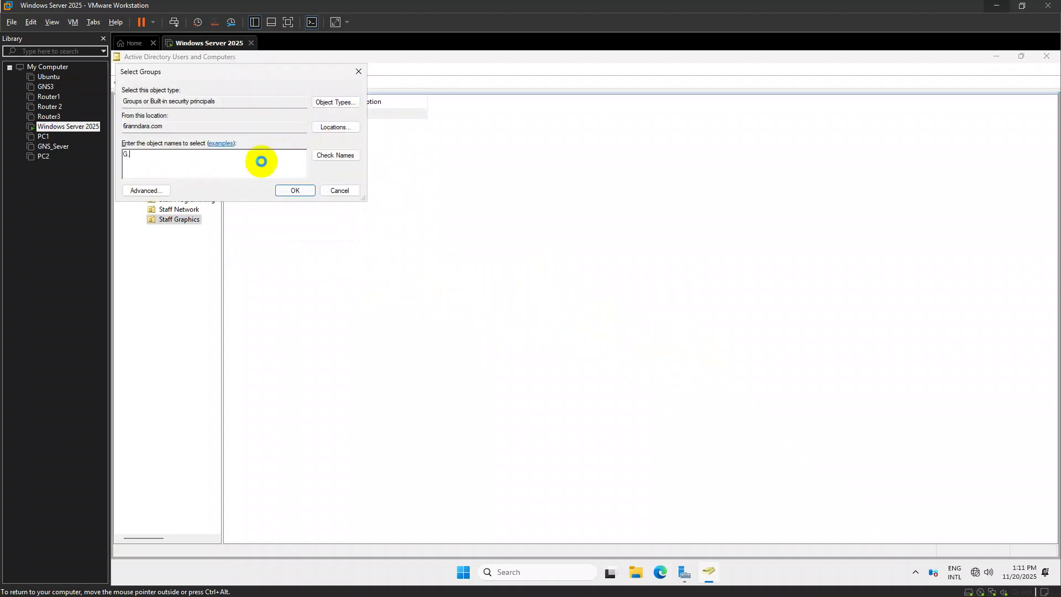
key("Return")
left_click(223, 169)
left_click(381, 261)
key("Return")
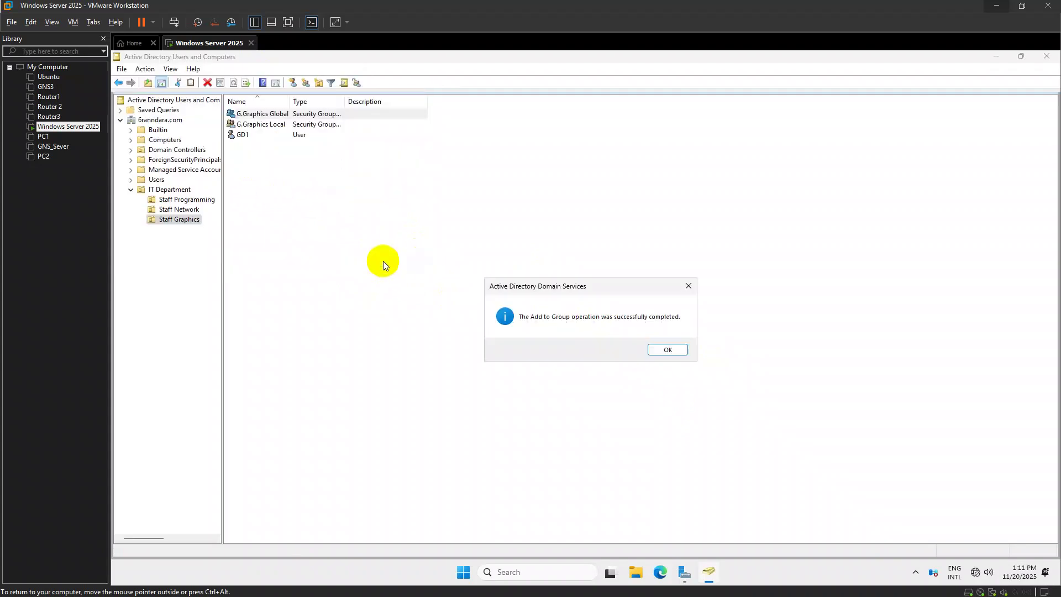
left_click(651, 350)
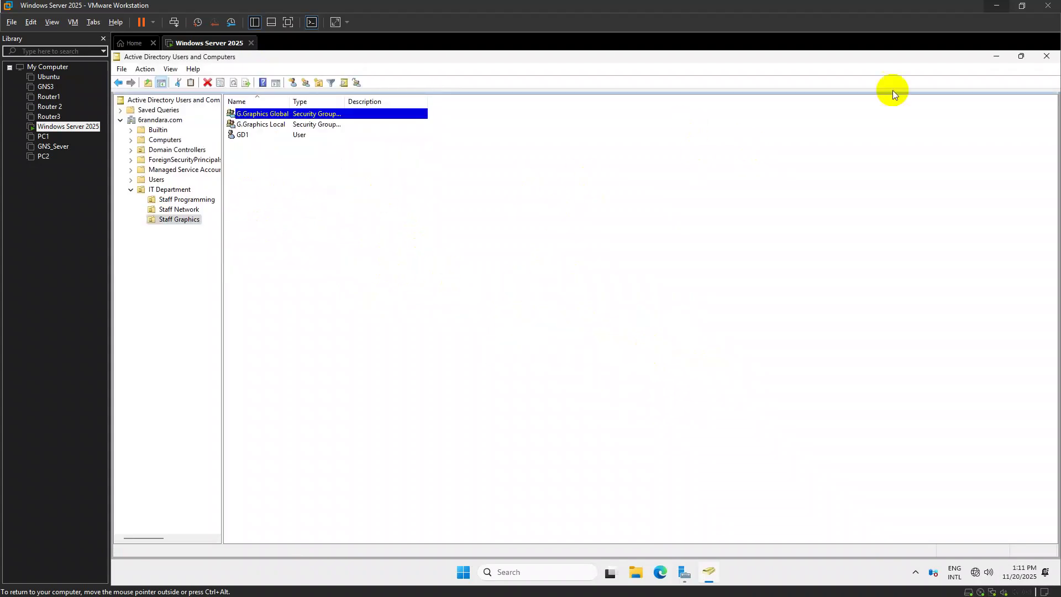
left_click(1047, 55)
Switch to the lab task sheet in Photos, review it, then minimize it
left_click(63, 253)
key("alt+Tab")
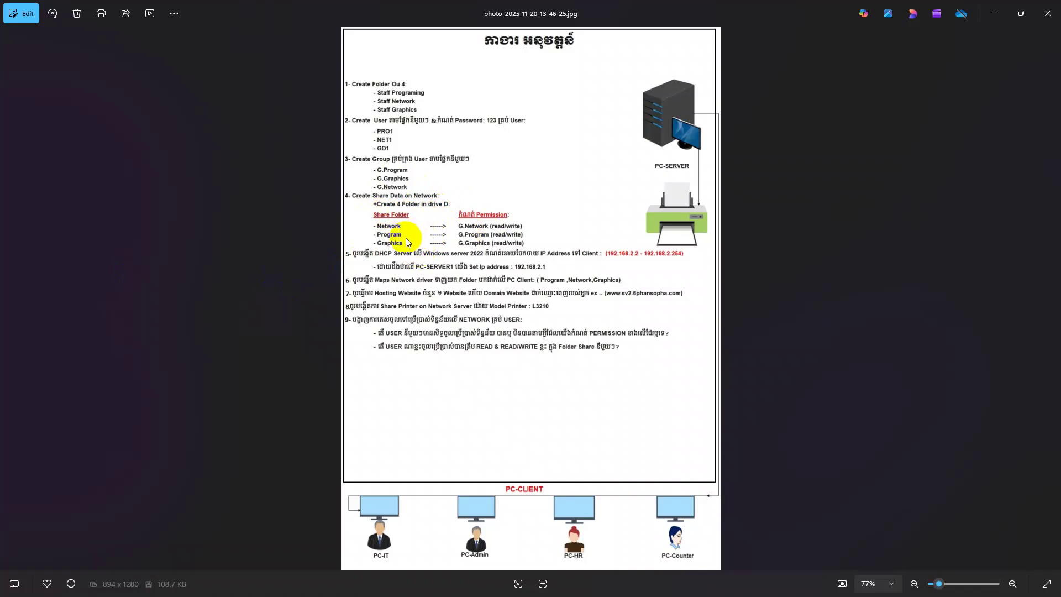
left_click(995, 14)
Open Disk Management and shrink C:, leaving 54.70 GB unallocated
left_click(992, 60)
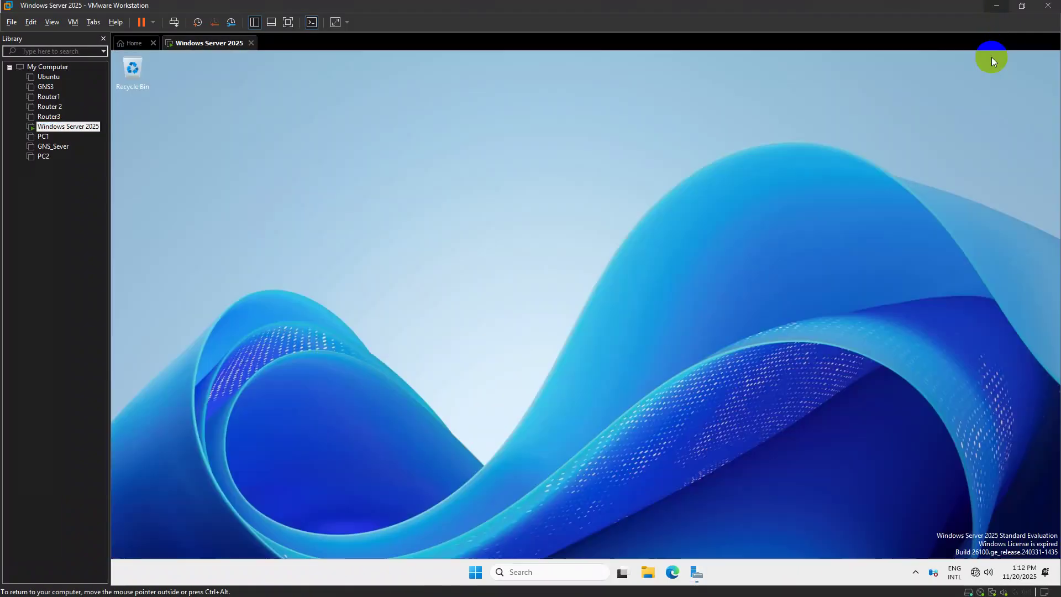
key("super+x")
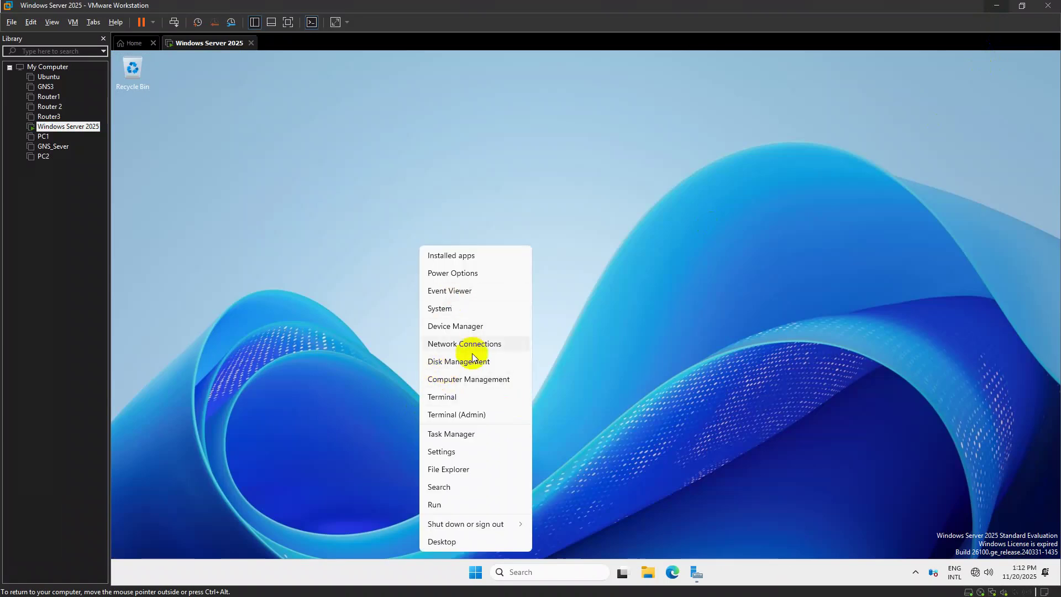
left_click(472, 360)
right_click(427, 330)
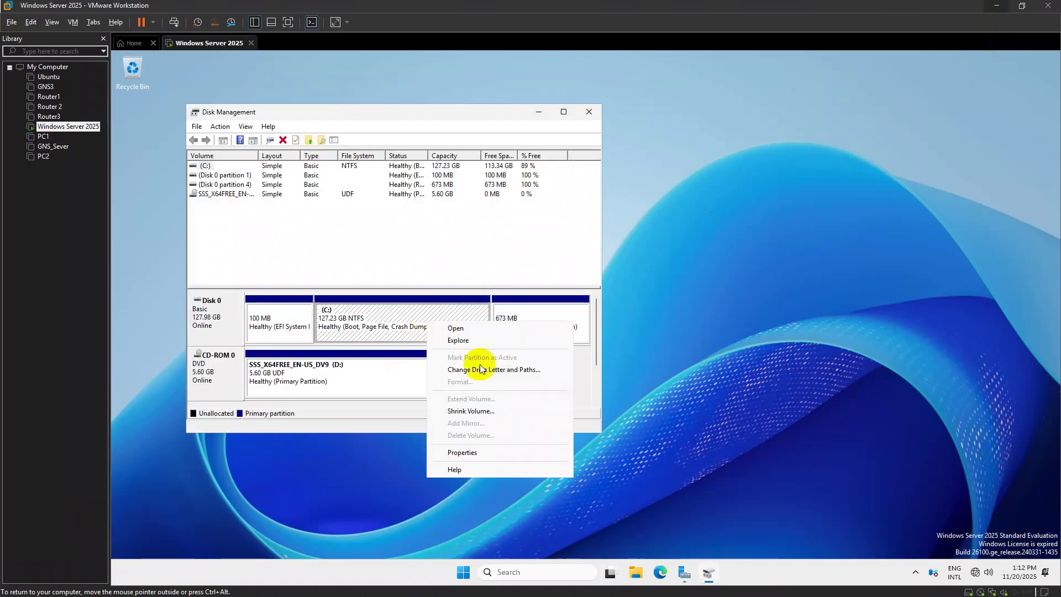
left_click(496, 411)
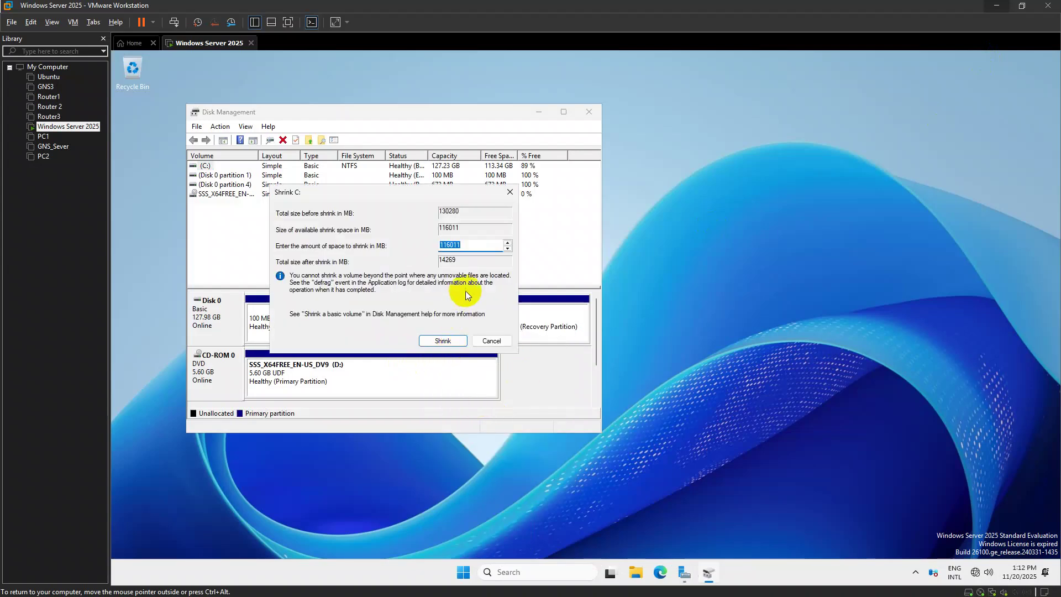
left_click(445, 243)
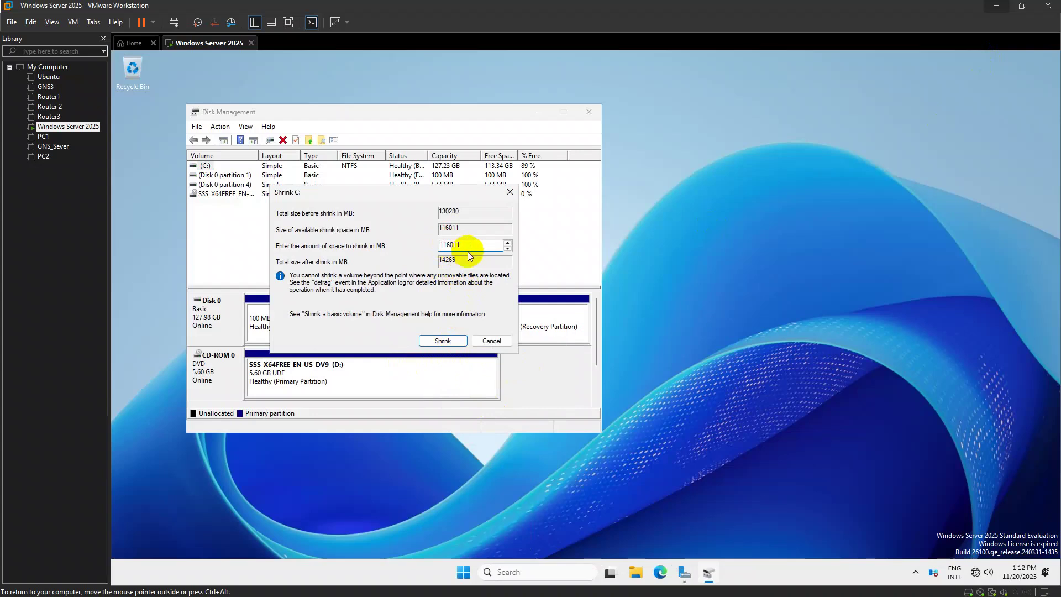
left_click(460, 339)
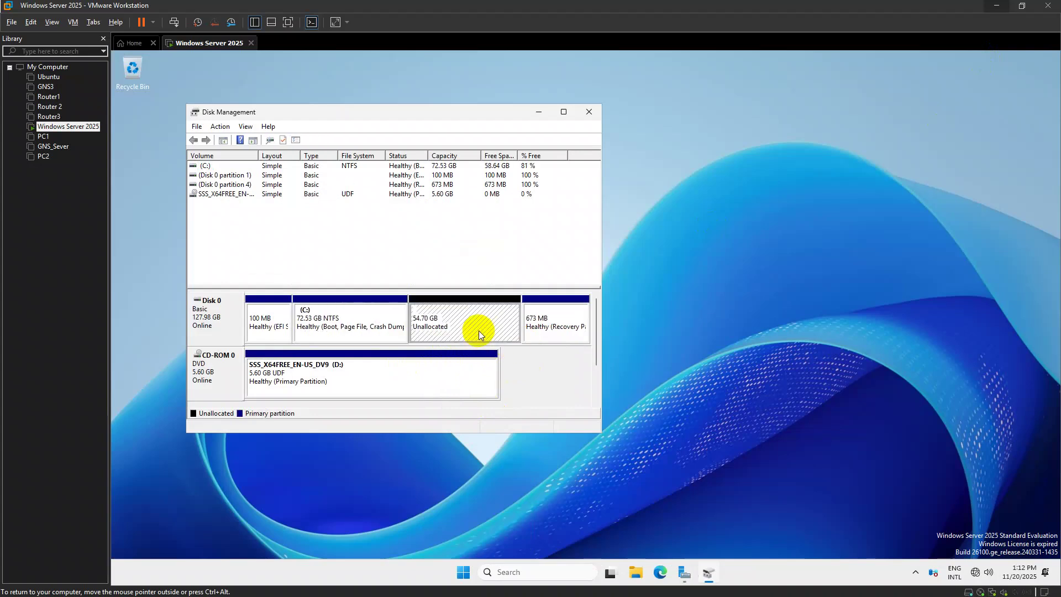
Create a new simple volume E: on the unallocated space using default settings
right_click(478, 331)
left_click(531, 338)
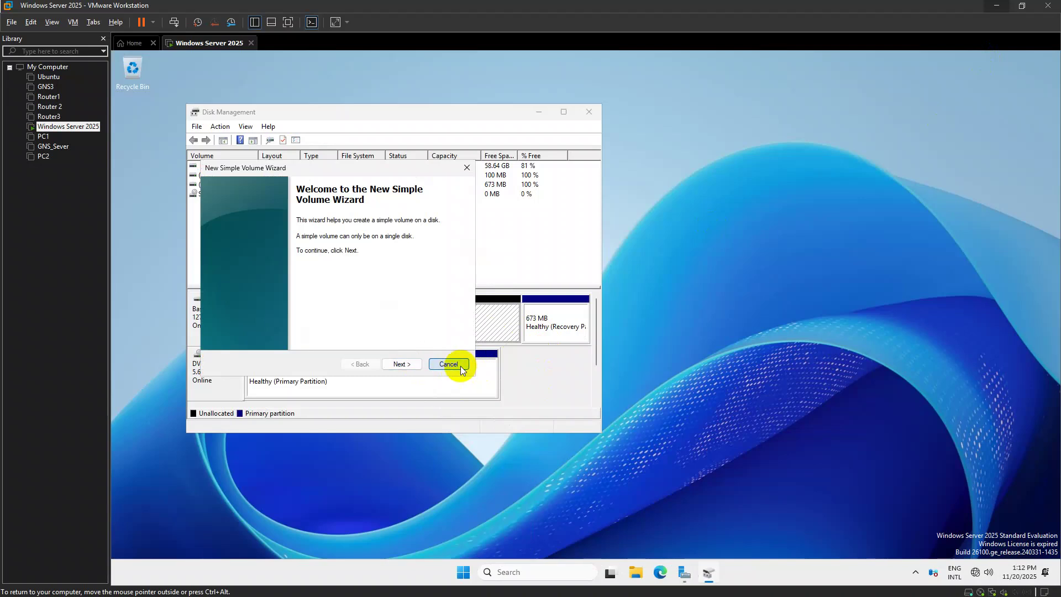
left_click(454, 364)
right_click(468, 320)
left_click(500, 327)
left_click(448, 363)
right_click(455, 330)
left_click(493, 338)
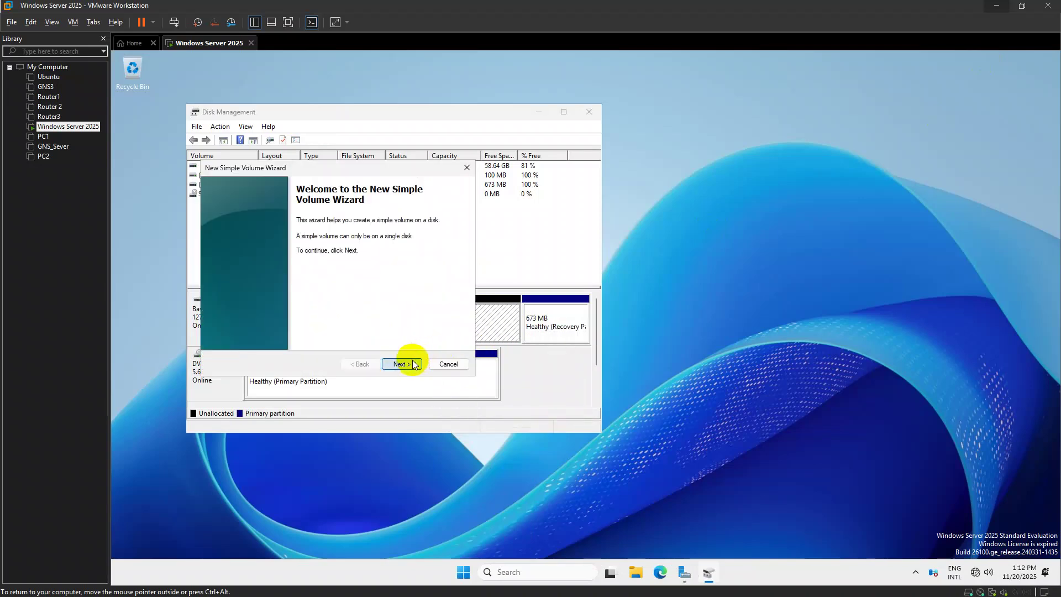
left_click(414, 364)
left_click(414, 364)
left_click(412, 365)
left_click(411, 365)
left_click(411, 365)
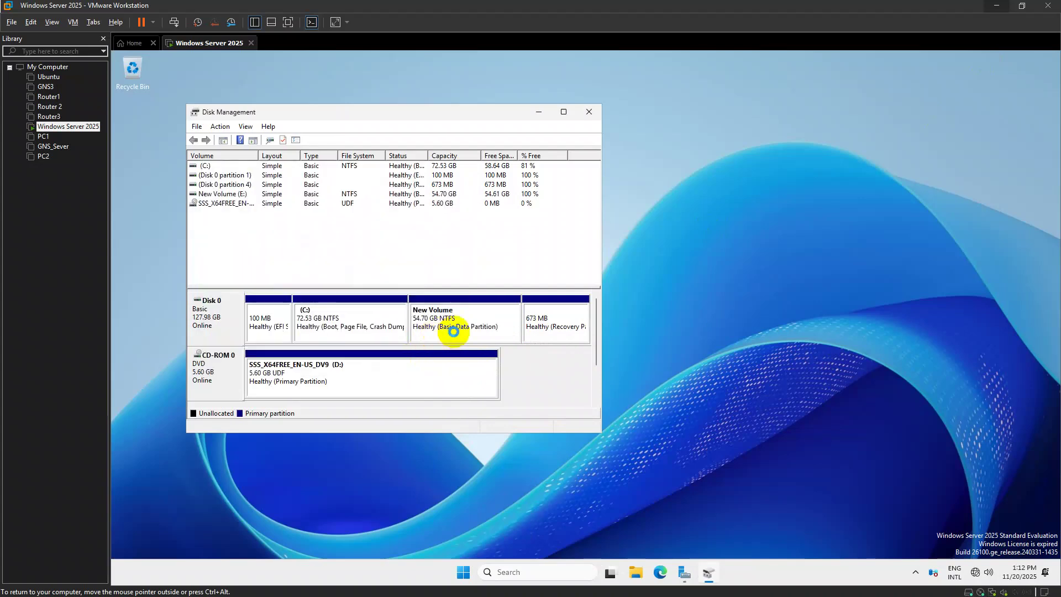
Check the new volume's drive letter settings, keep it as E:, and close Disk Management
left_click(478, 317)
right_click(479, 317)
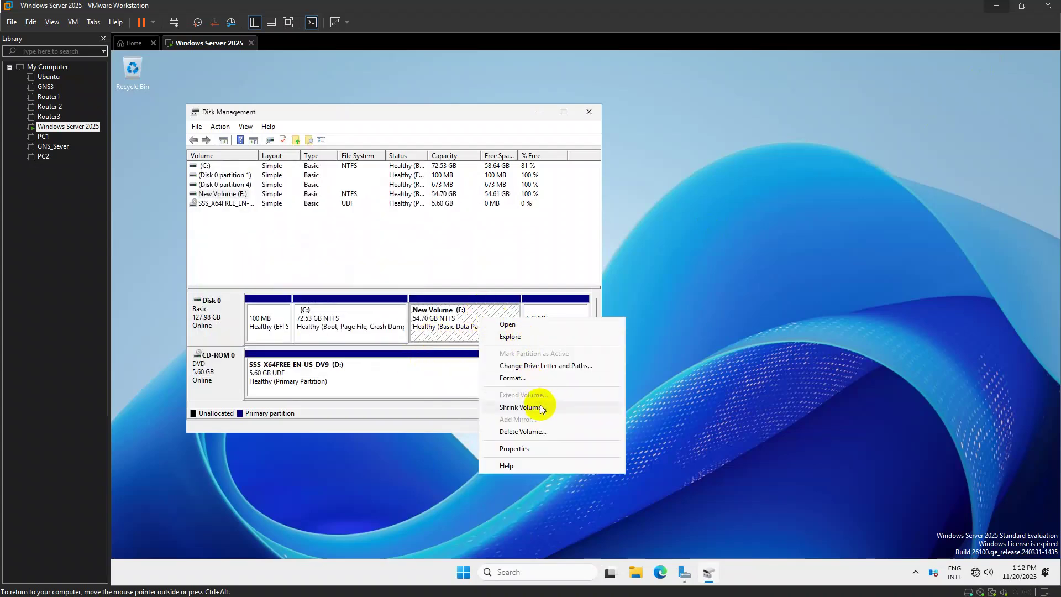
left_click(534, 367)
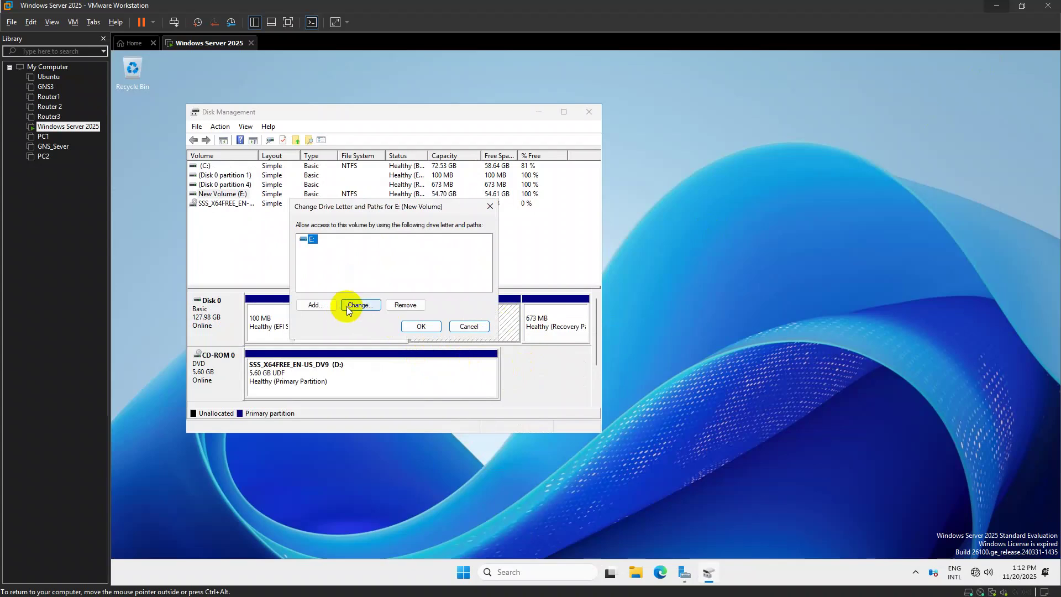
left_click(359, 311)
left_click(482, 257)
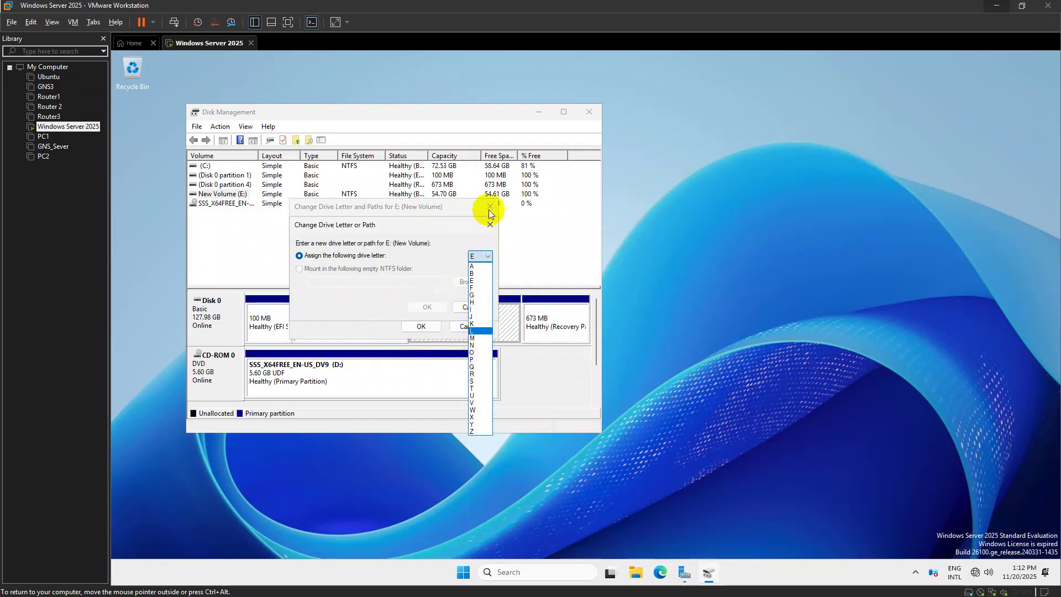
left_click(487, 208)
left_click(471, 326)
left_click(471, 306)
left_click(468, 326)
left_click(590, 113)
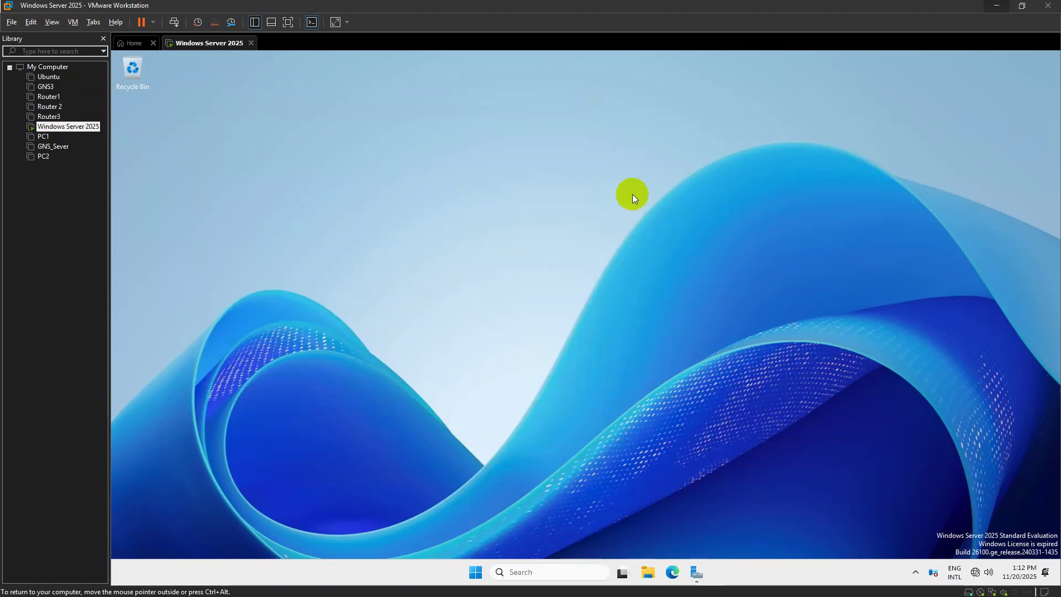
key("super+e")
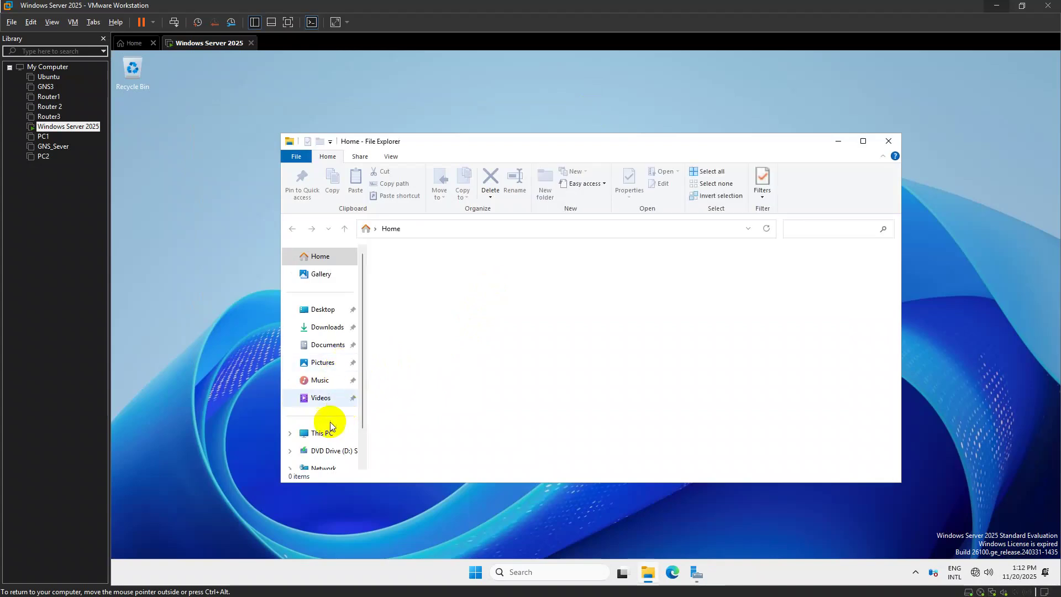
left_click(326, 435)
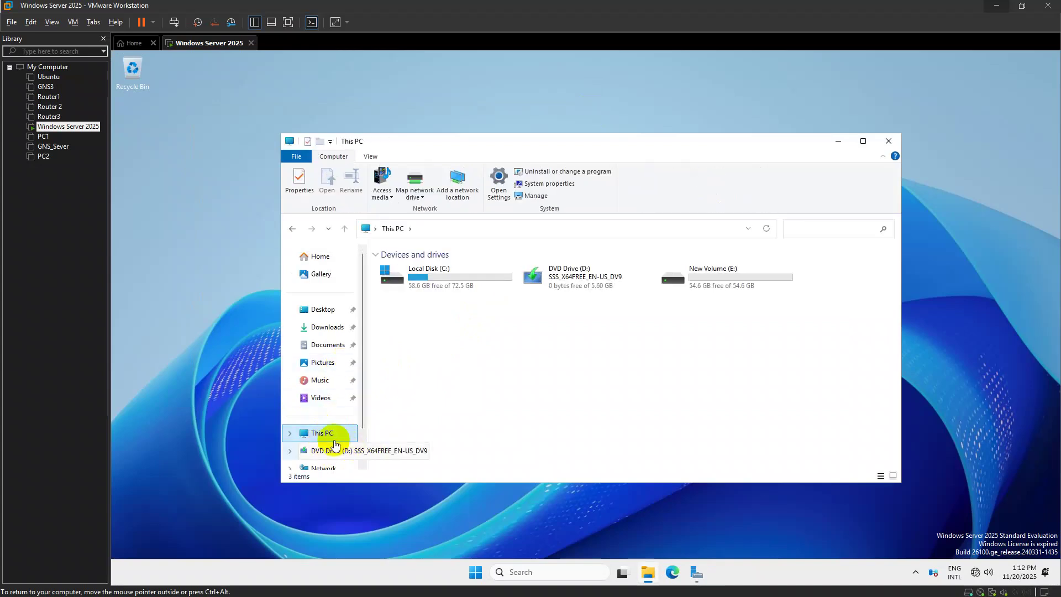
right_click(63, 126)
left_click(95, 335)
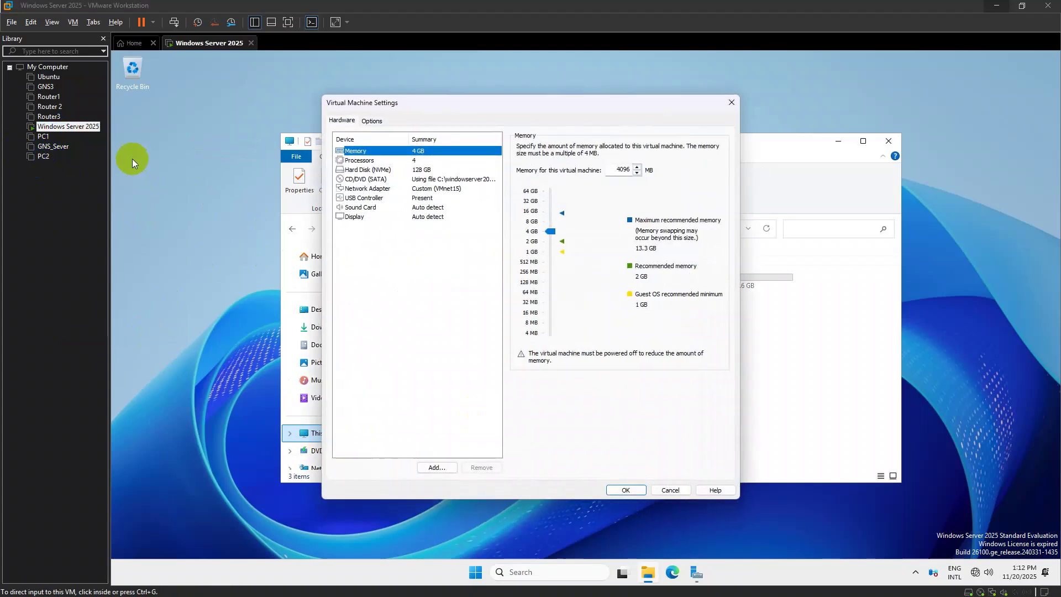
left_click(437, 179)
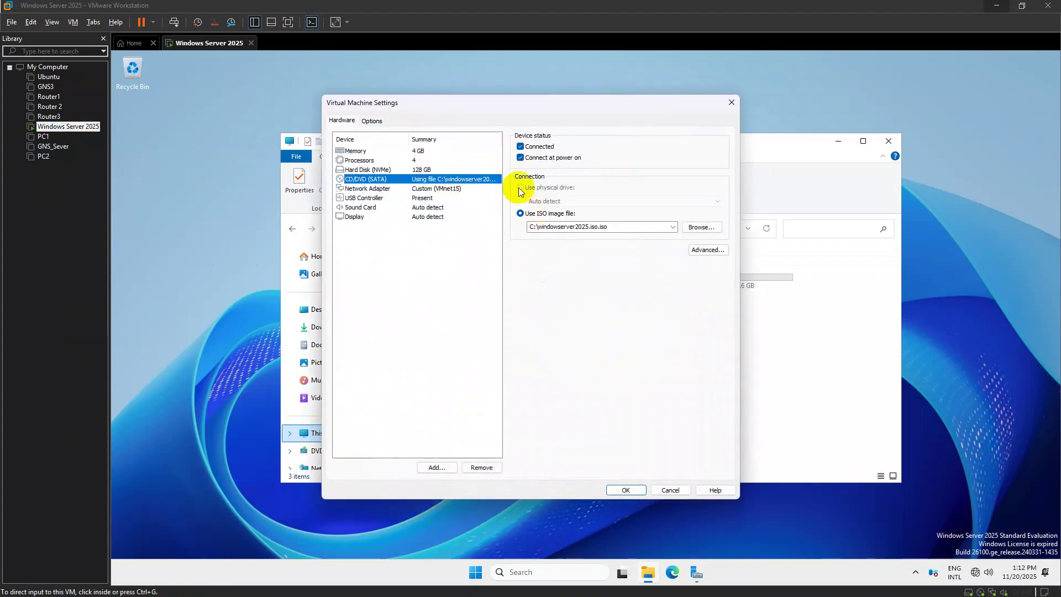
left_click(674, 226)
left_click(674, 227)
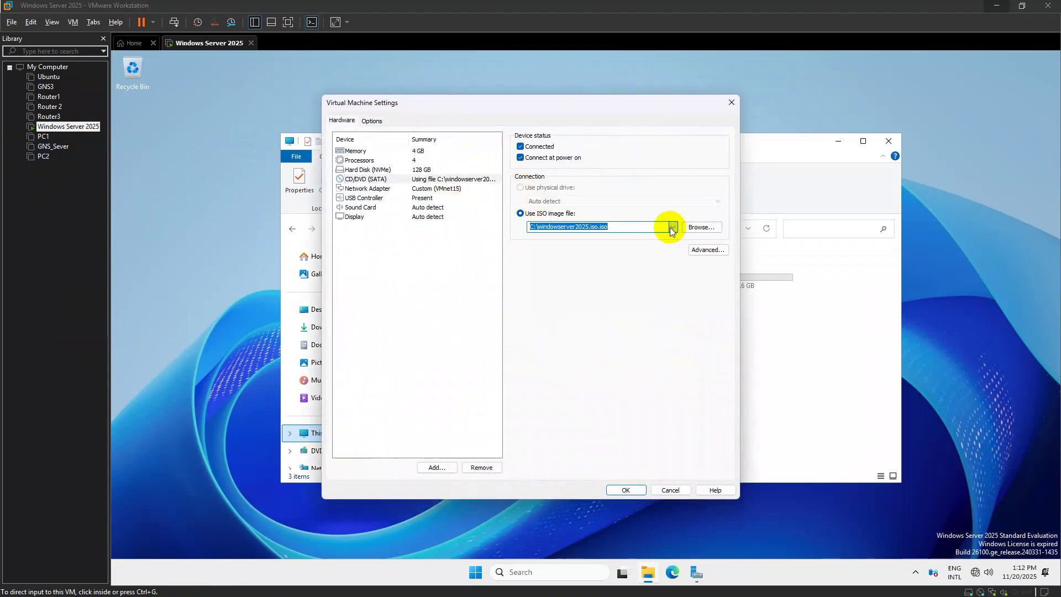
left_click(635, 489)
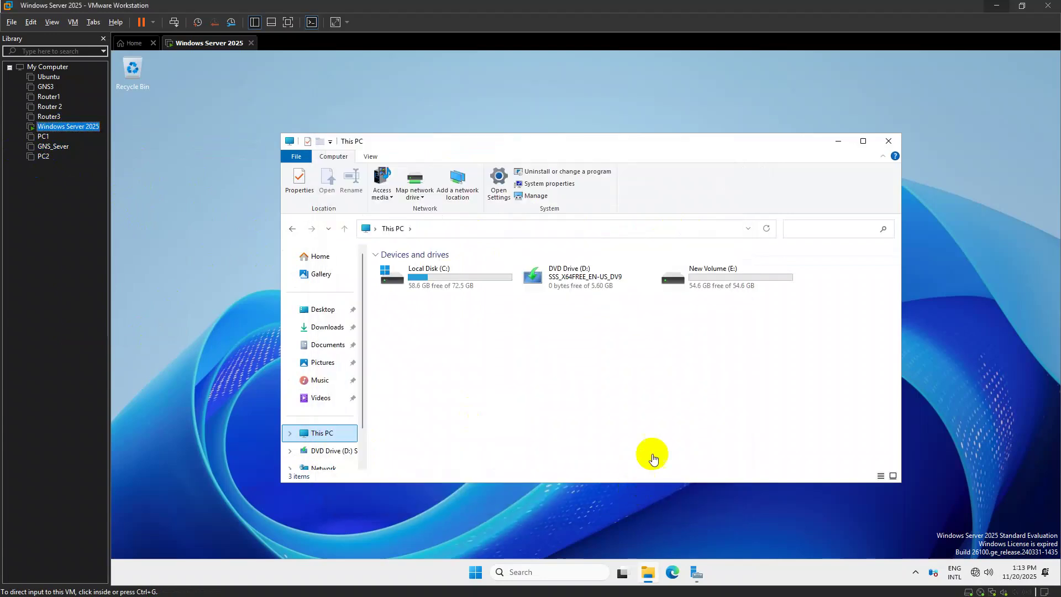
left_click(896, 143)
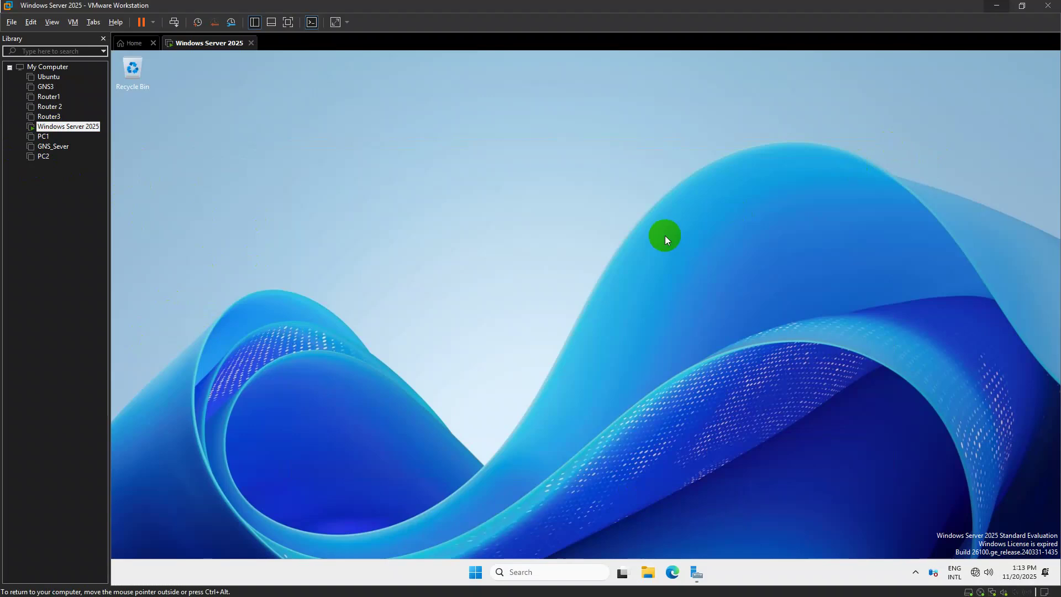
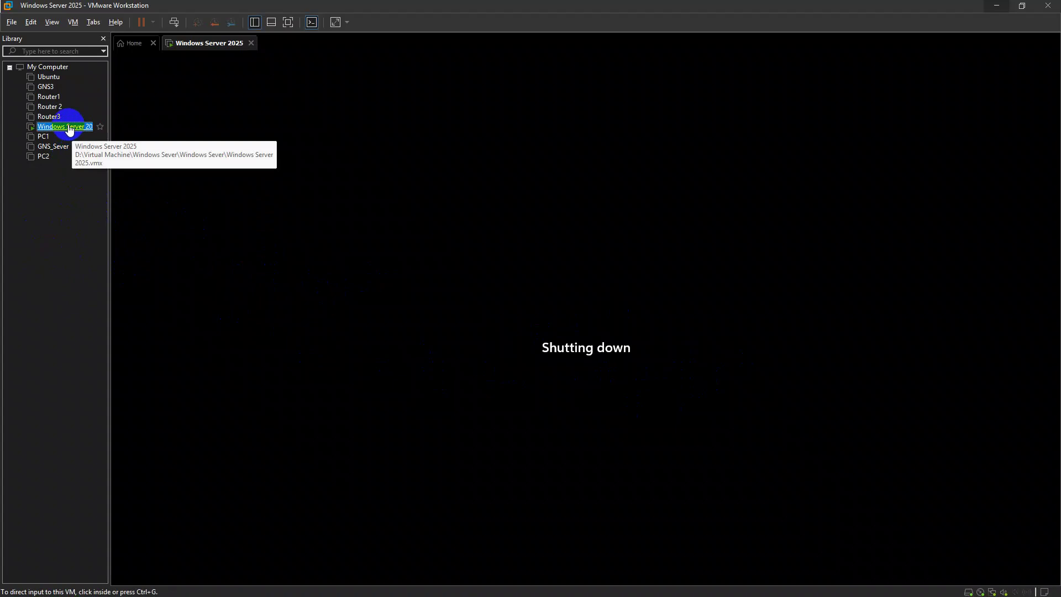
Set the Windows Server 2025 VM's CD/DVD to Use physical drive (Auto detect) and power it on
right_click(69, 129)
left_click(25, 225)
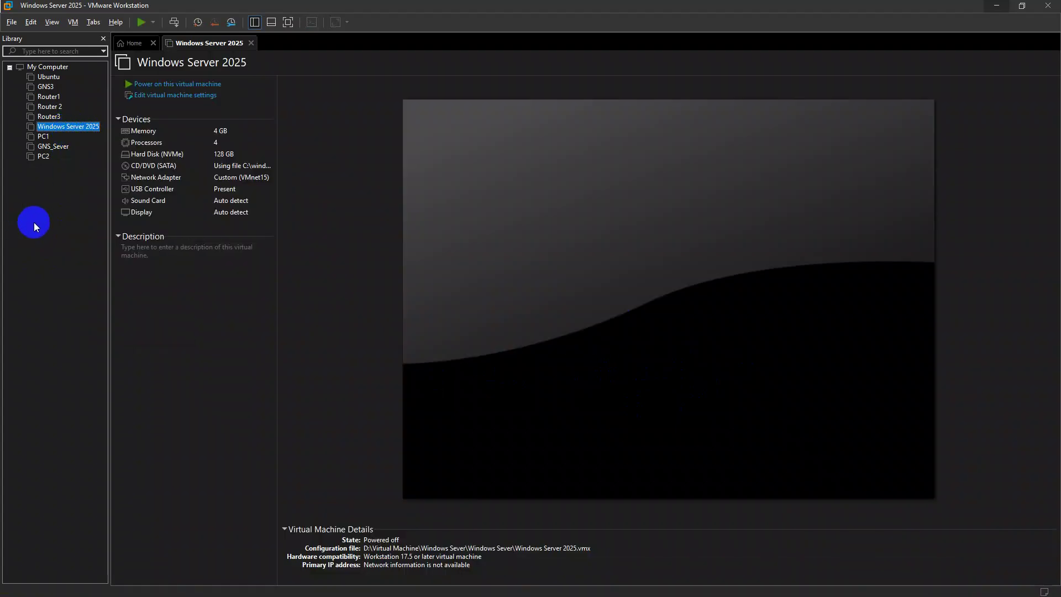
right_click(63, 130)
left_click(195, 105)
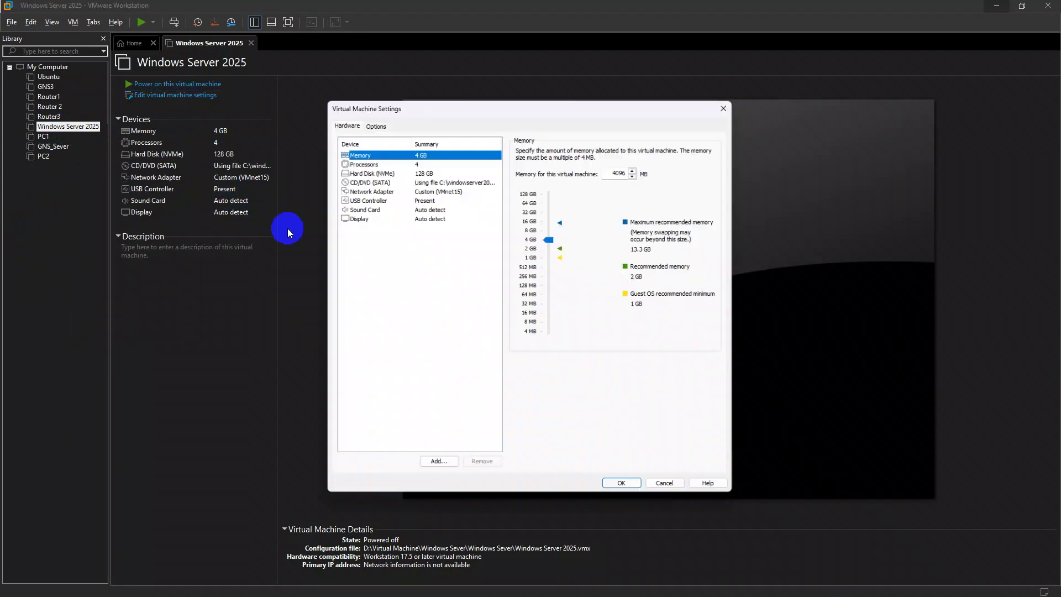
left_click(431, 179)
left_click(521, 187)
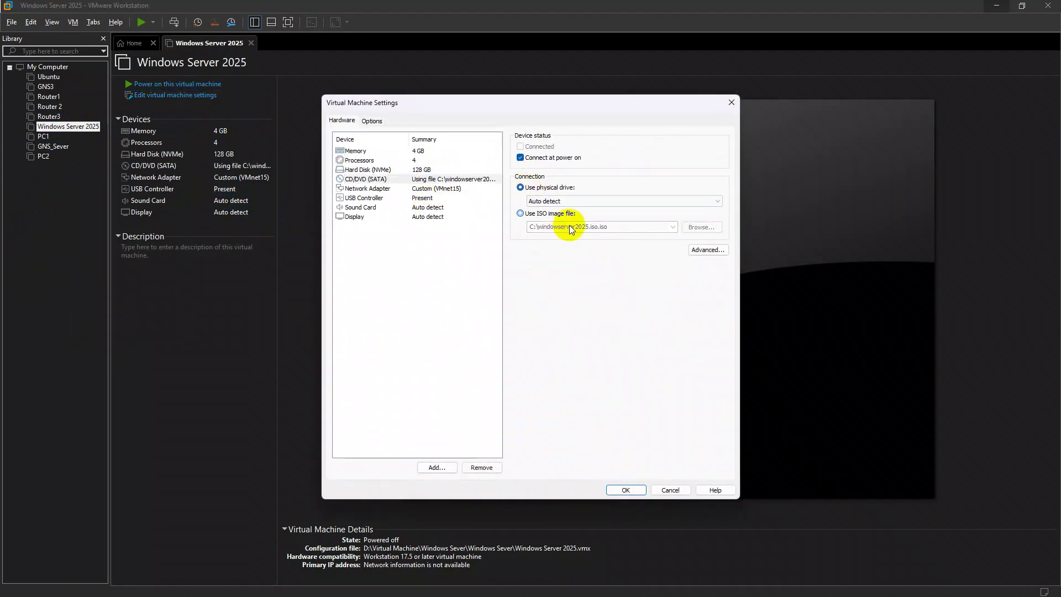
left_click(625, 490)
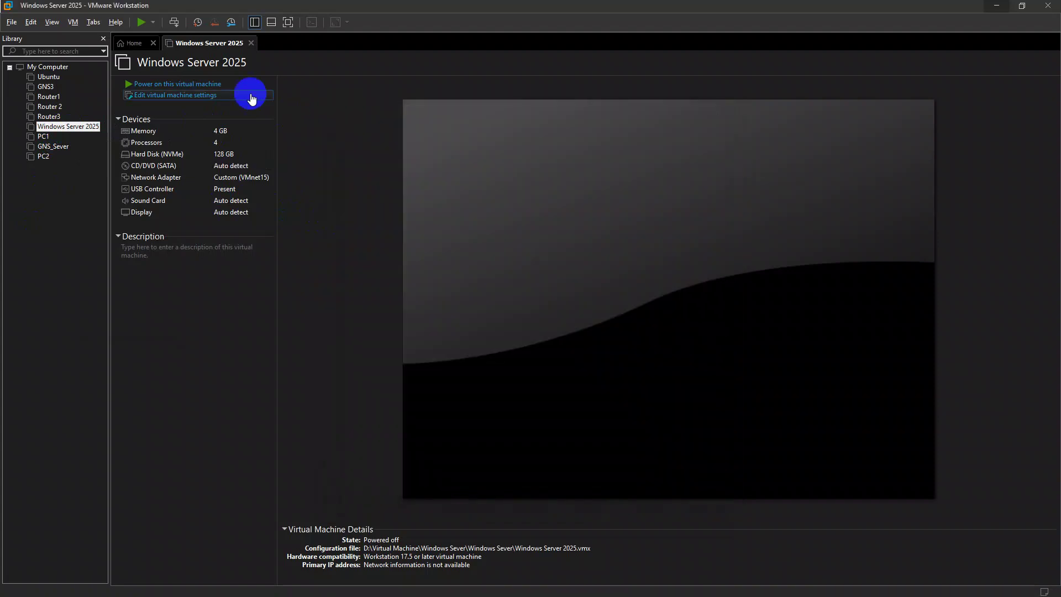
key("ctrl+b")
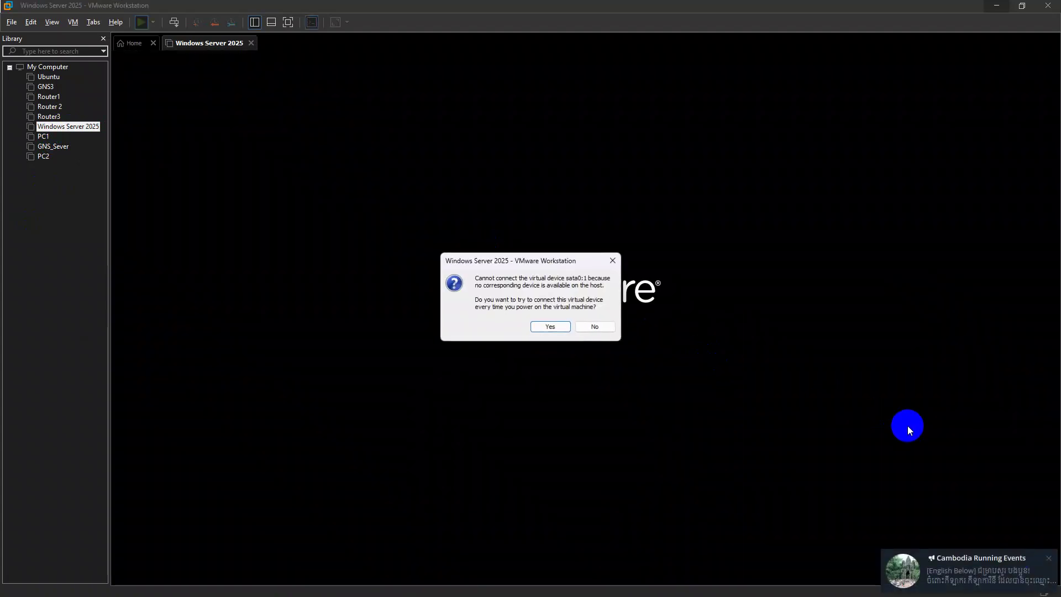
Answer Yes to the sata0:1 prompt, then sign in to the guest with the administrator password
left_click(1047, 560)
left_click(550, 327)
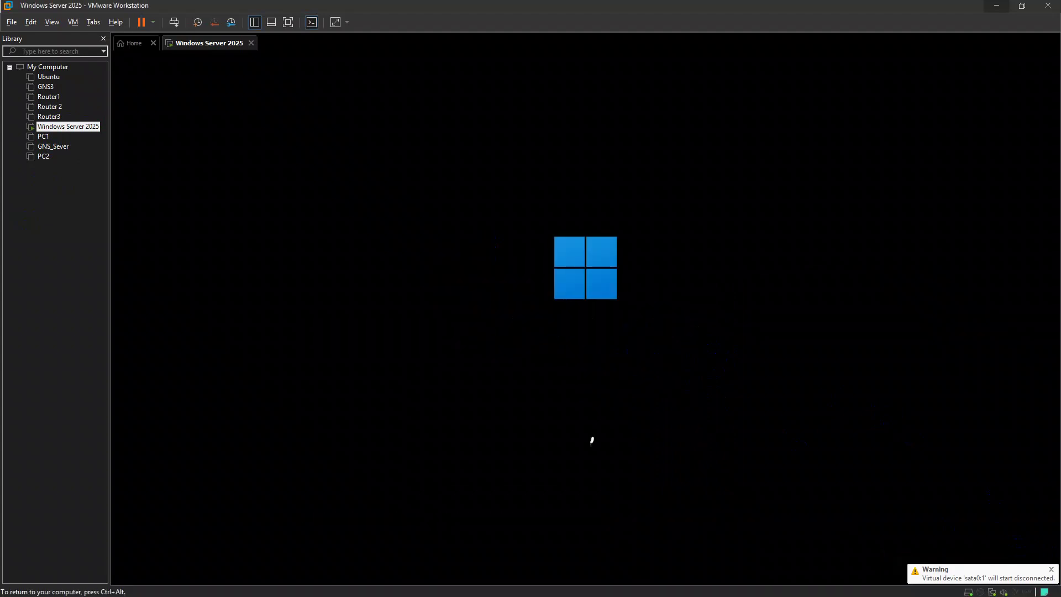
key("ctrl+alt")
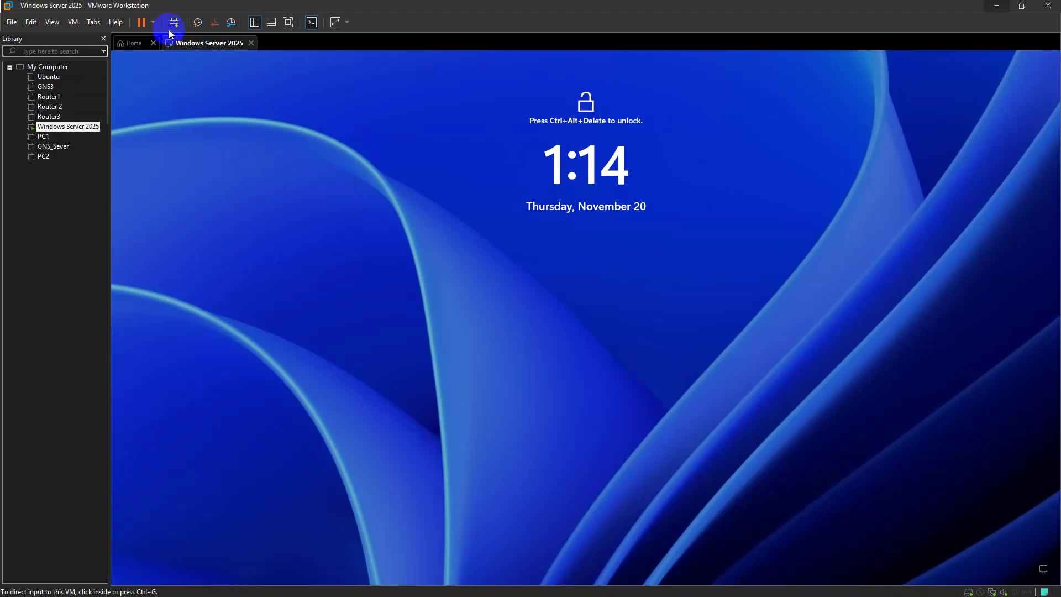
left_click(220, 94)
left_click(587, 356)
type("••••••••")
key("Return")
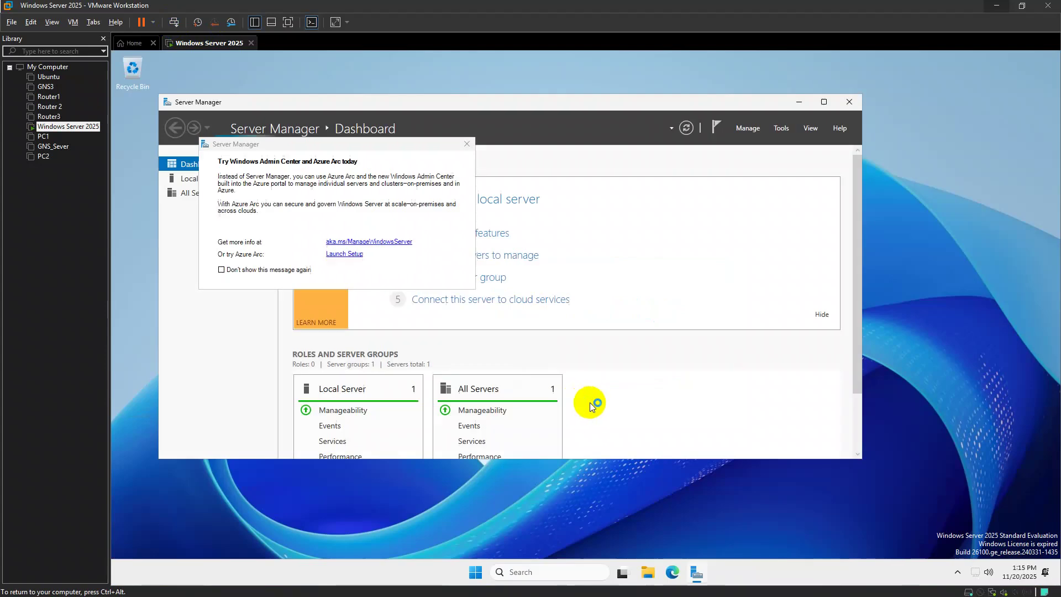
Close the Azure Arc notice and open Disk Management from the Win+X menu
left_click(467, 144)
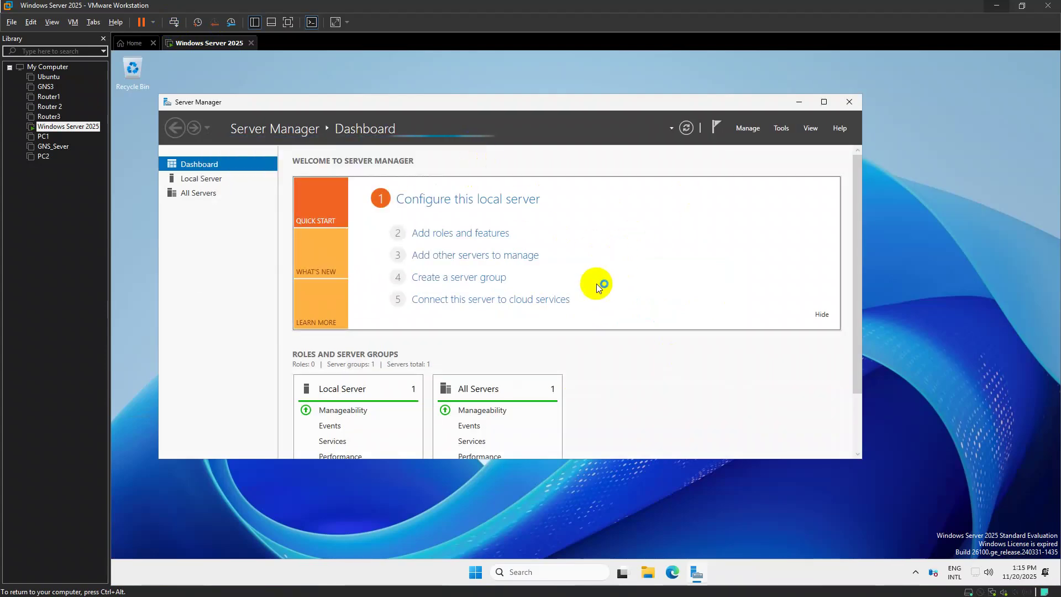
key("super+x")
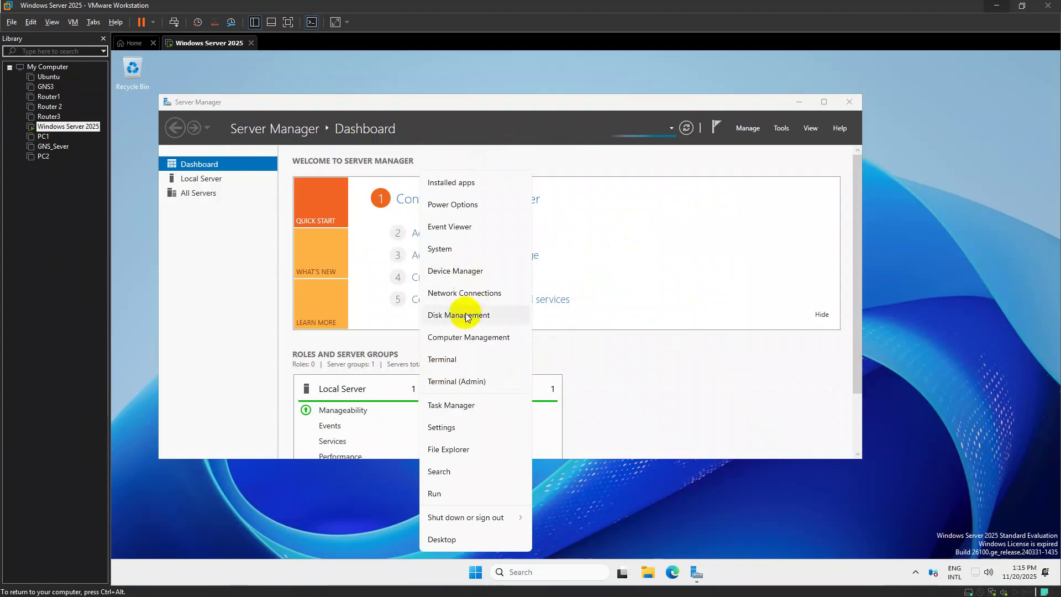
left_click(465, 315)
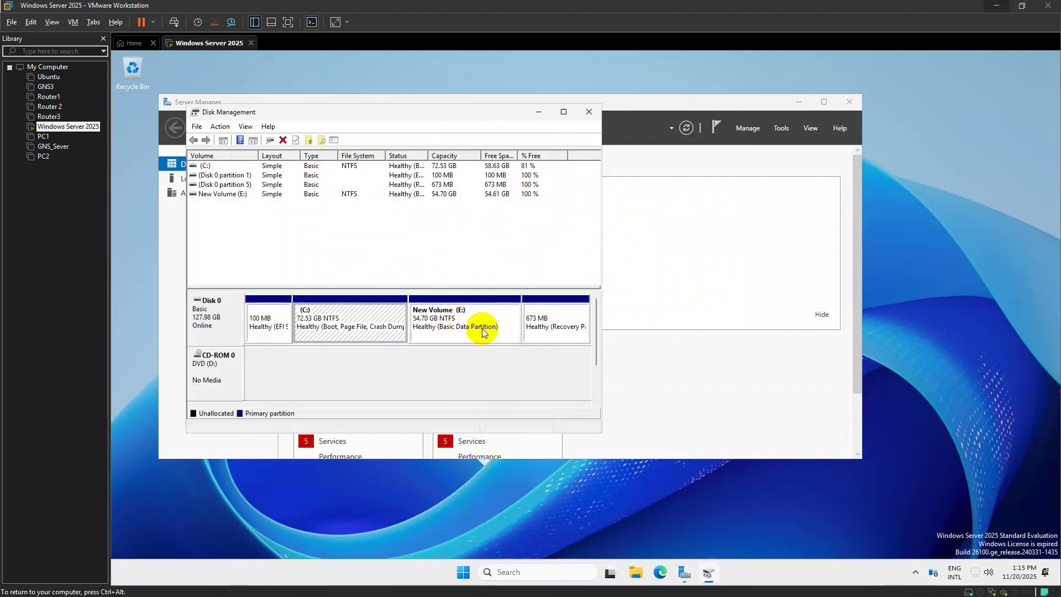
Review New Volume's drive letter options, cancel to keep it as E:, and return to Server Manager
right_click(494, 313)
left_click(546, 368)
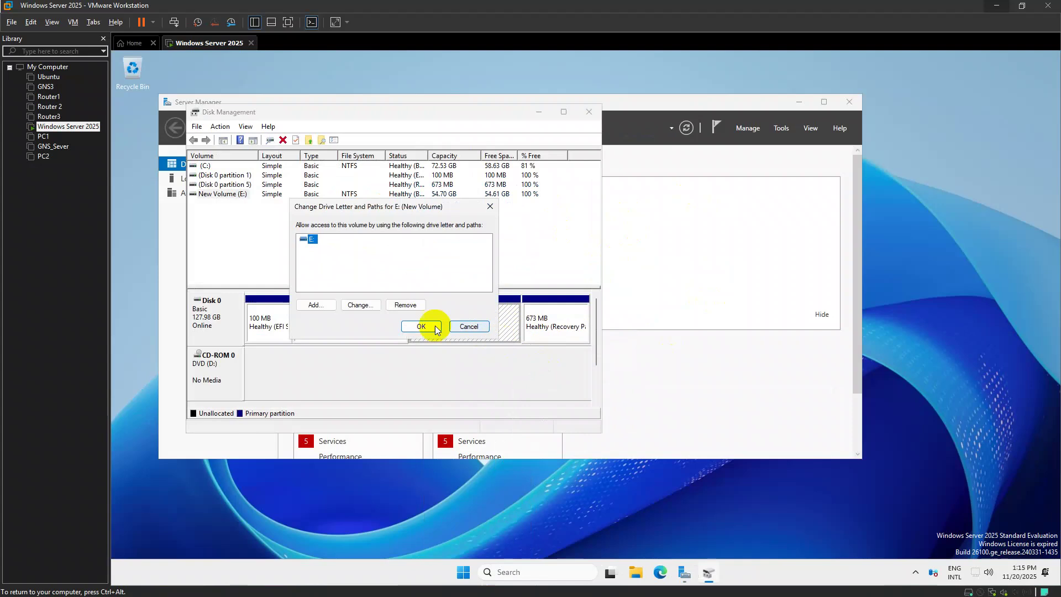
left_click(357, 303)
left_click(483, 257)
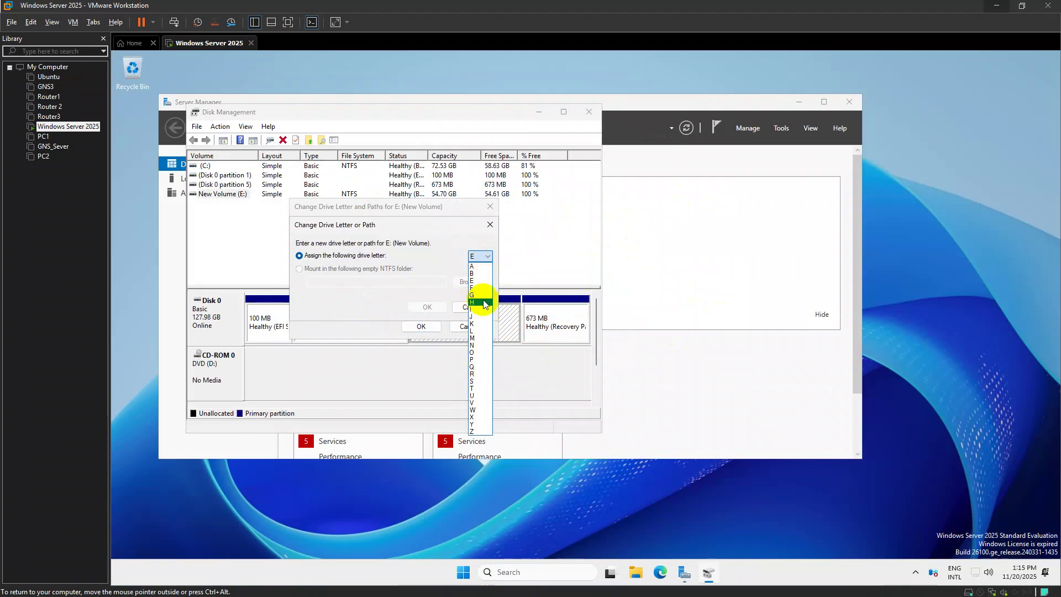
left_click(437, 257)
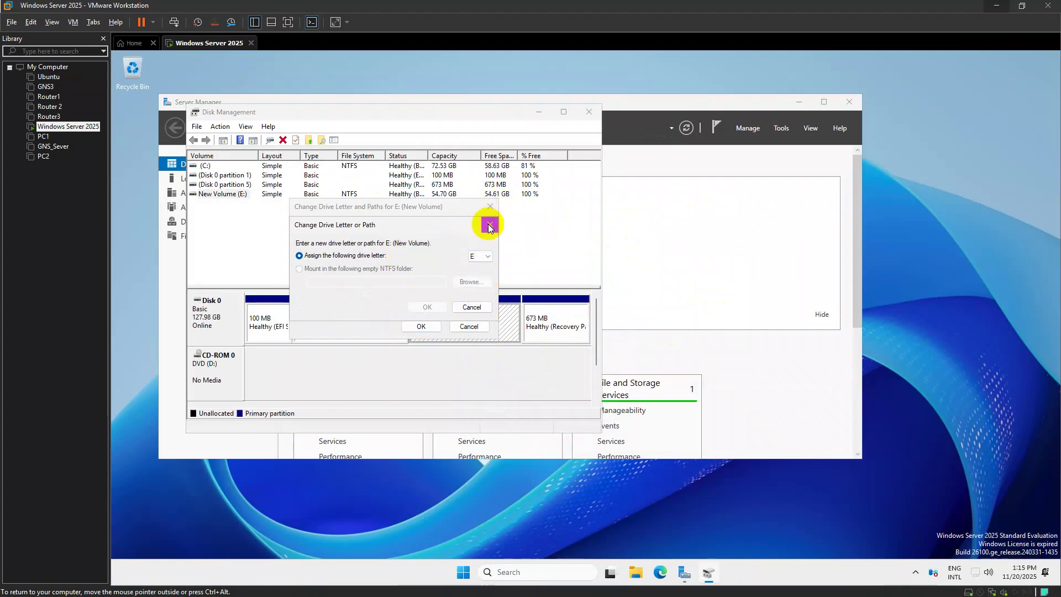
left_click(489, 224)
left_click(490, 206)
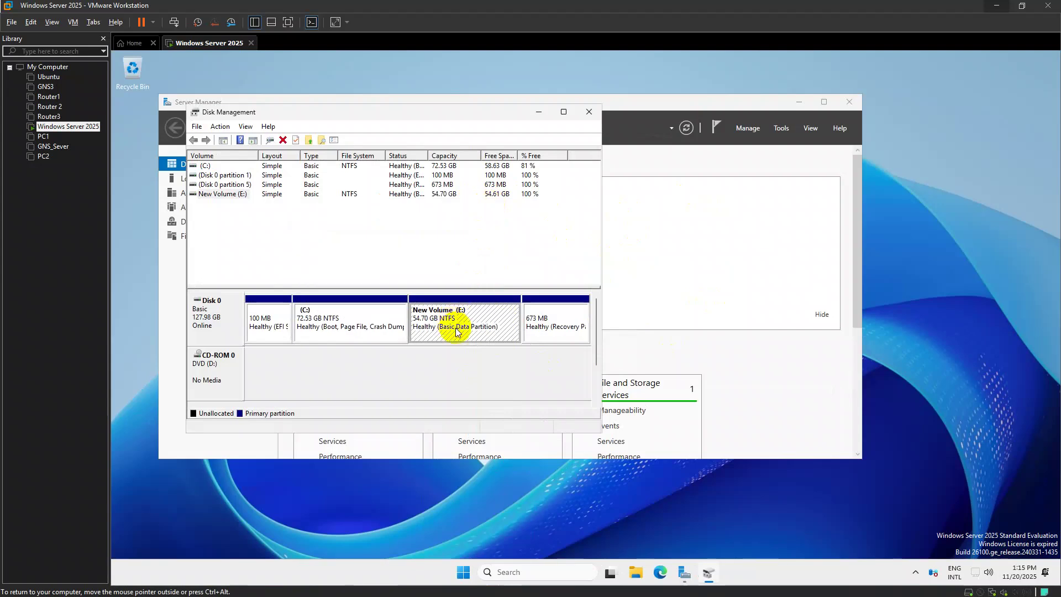
right_click(473, 330)
left_click(650, 340)
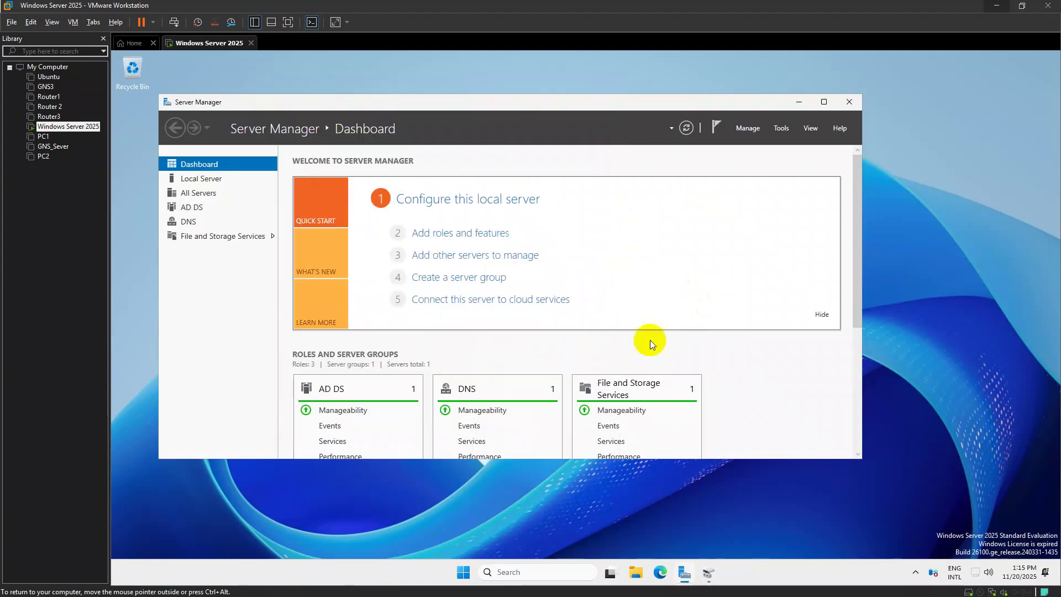
Try to eject DVD Drive (D:) from This PC, acknowledge the error, and close Explorer
key("super+e")
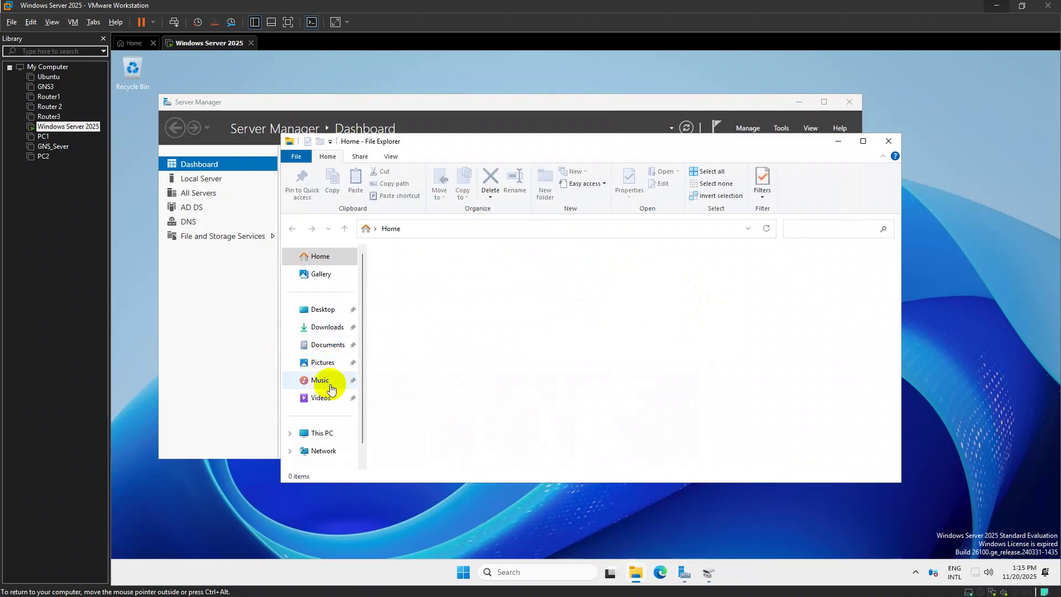
left_click(323, 411)
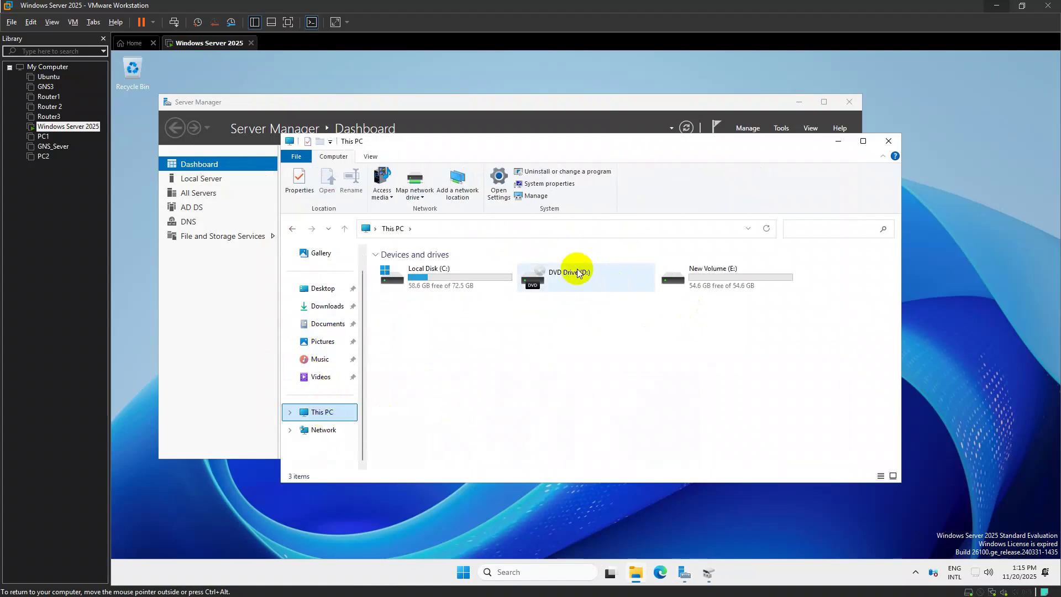
left_click(577, 274)
right_click(579, 275)
left_click(634, 349)
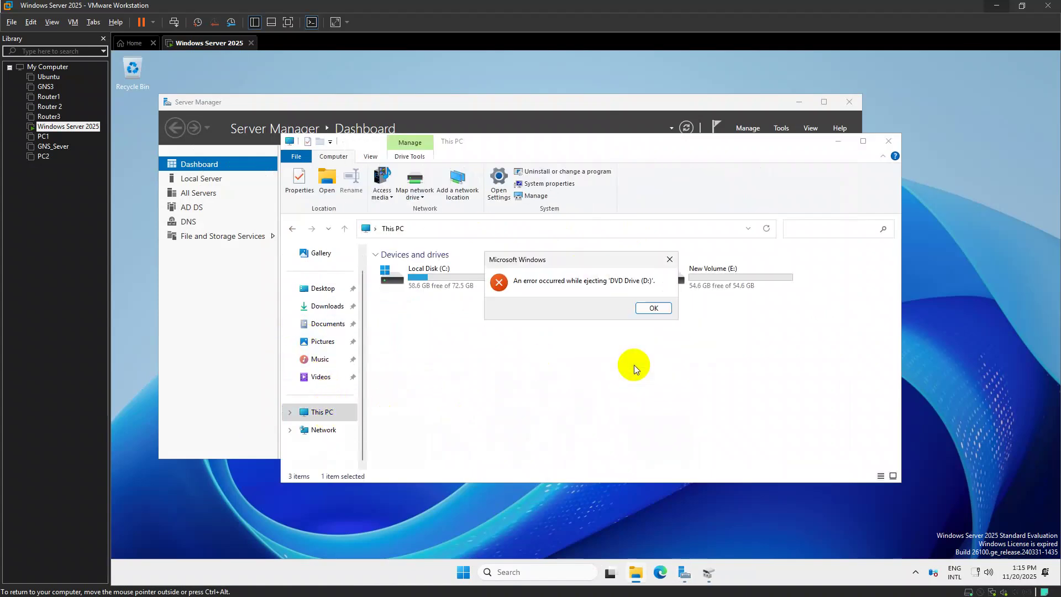
left_click(654, 308)
left_click_drag(719, 288, 831, 264)
left_click(888, 142)
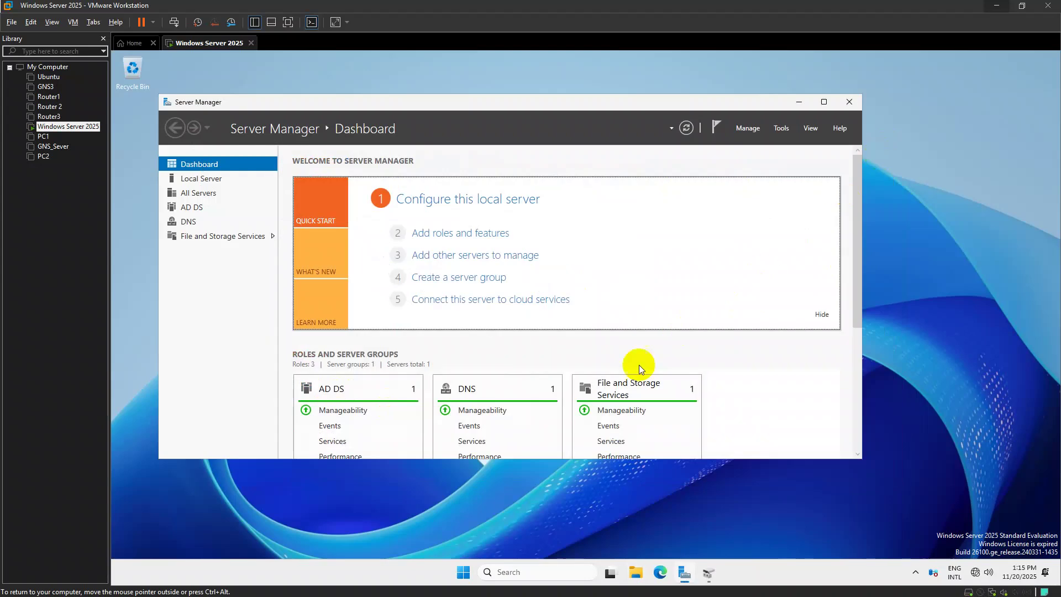
Check New Volume (E:) and C: in Disk Management, close it, and reopen File Explorer
key("super+x")
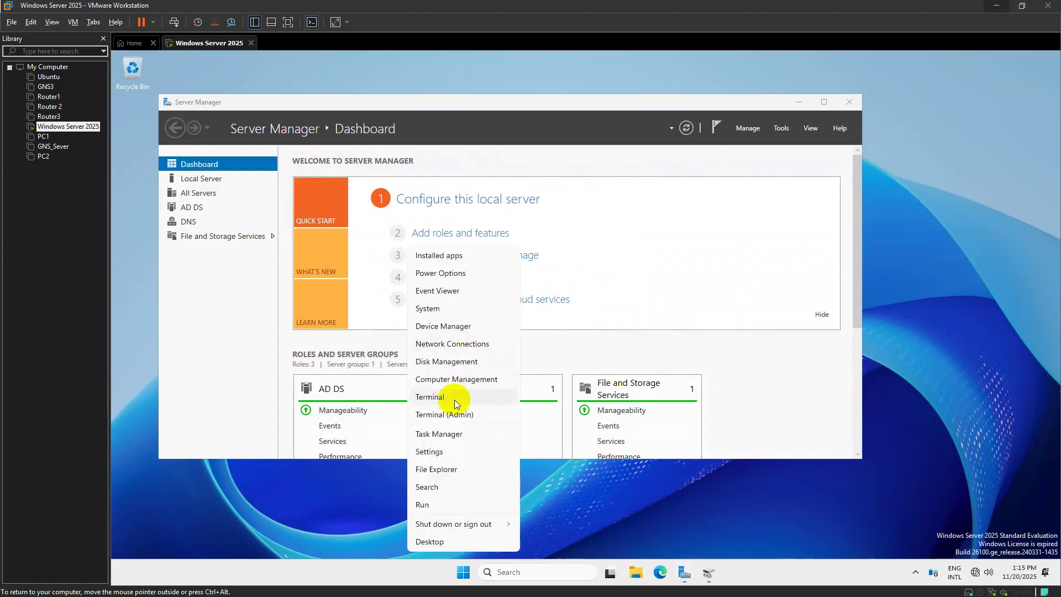
left_click(459, 363)
left_click(443, 330)
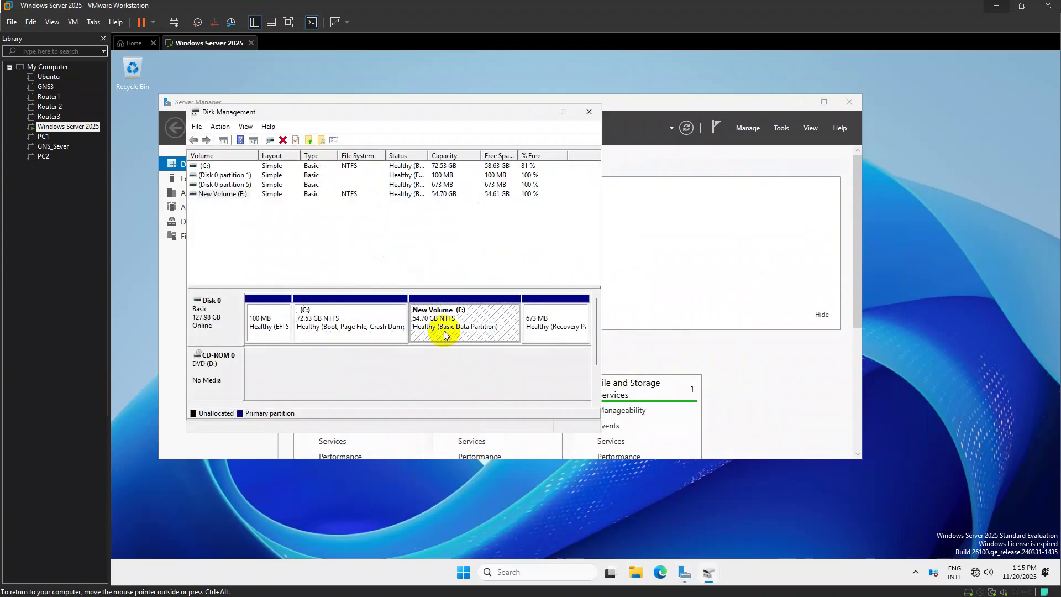
right_click(444, 331)
left_click(598, 104)
key("alt+Tab")
left_click(360, 326)
left_click(590, 112)
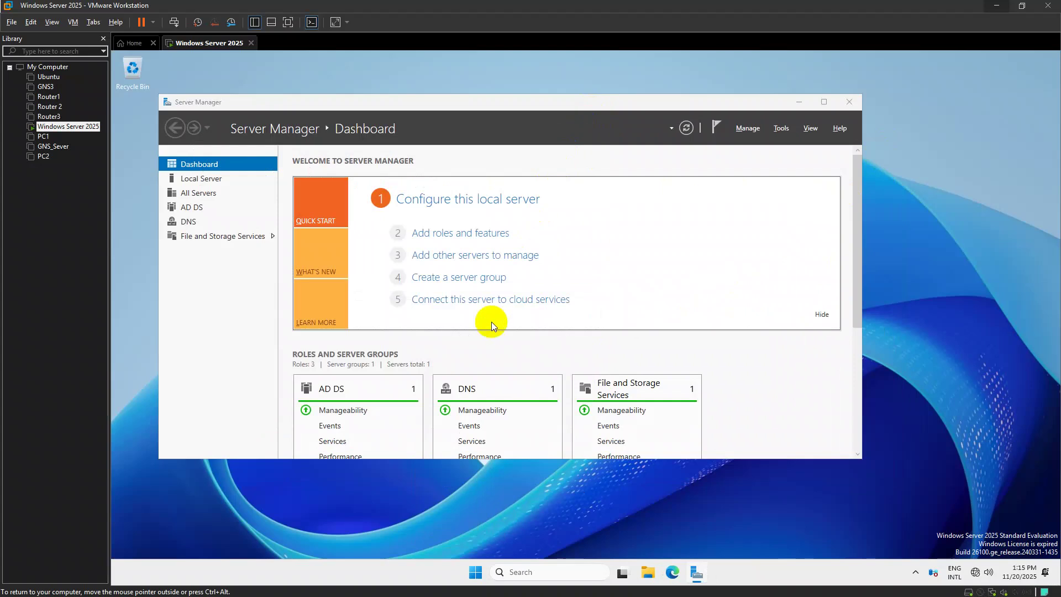
key("super+e")
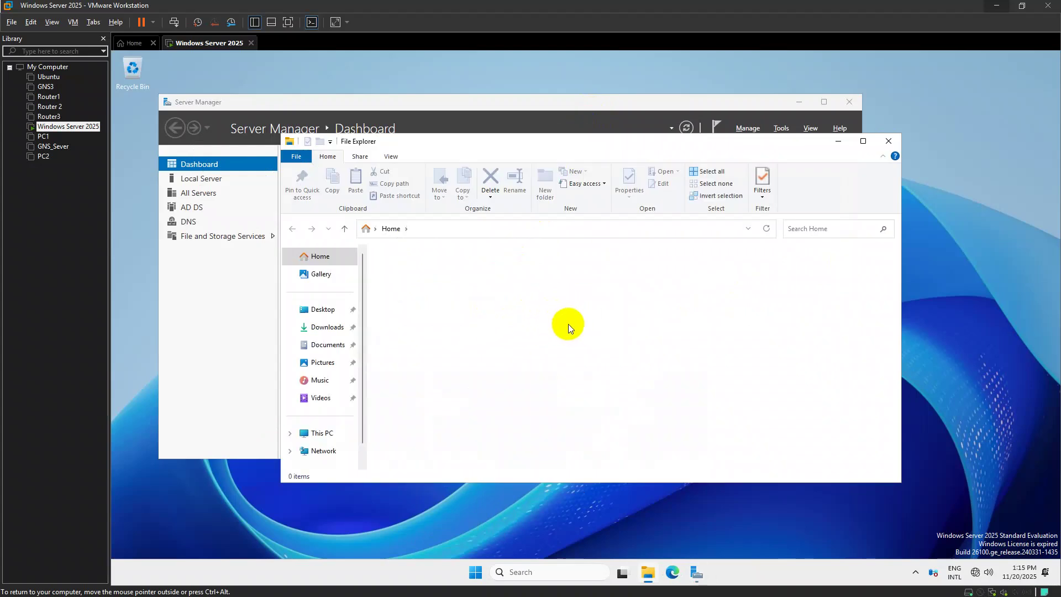
Load the windowserver2025 ISO into the VM's CD/DVD drive and close File Explorer
right_click(66, 125)
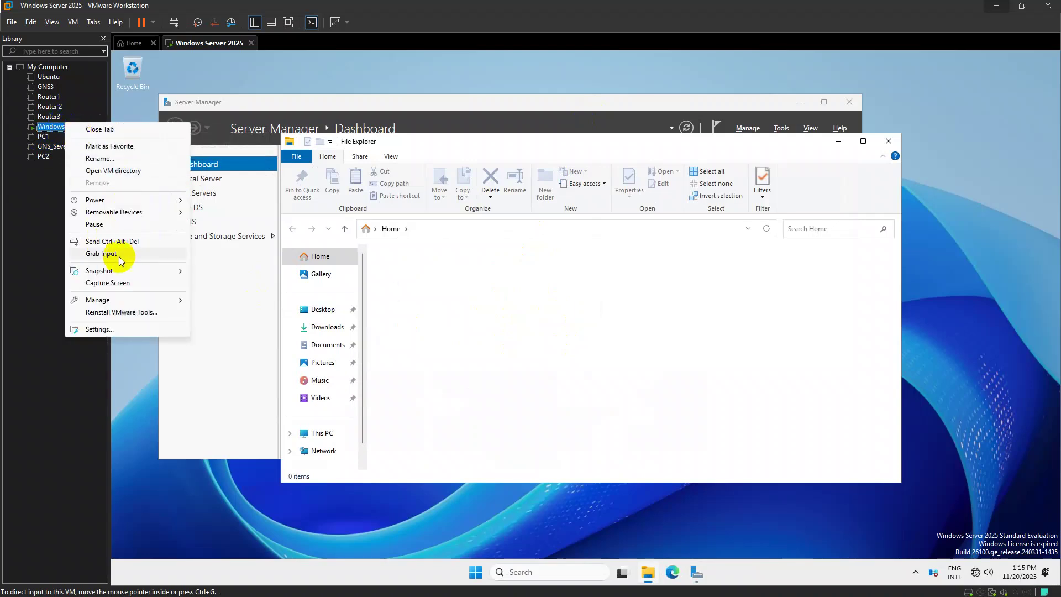
left_click(145, 328)
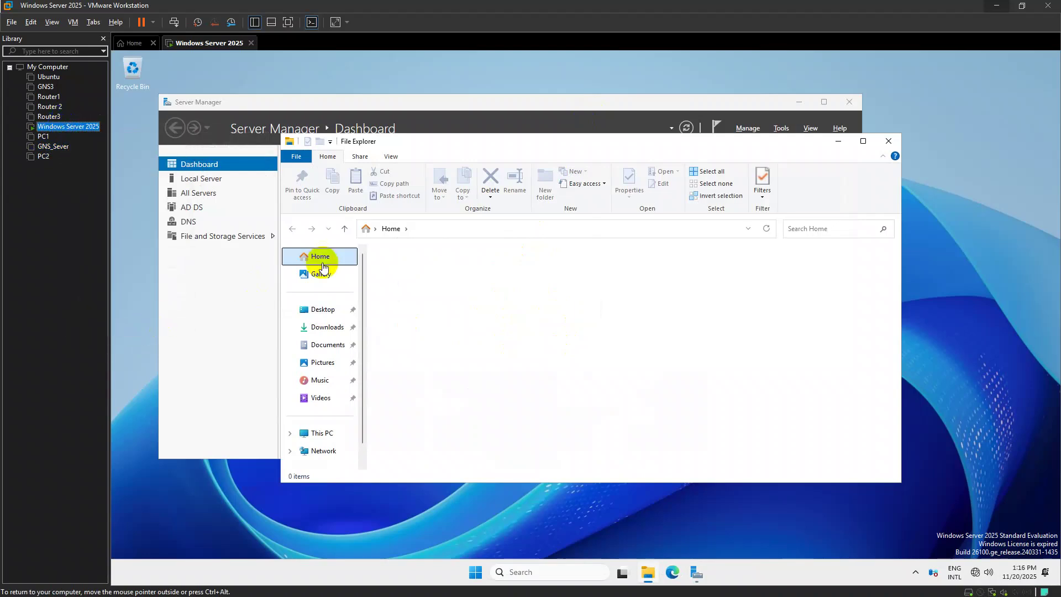
left_click(451, 189)
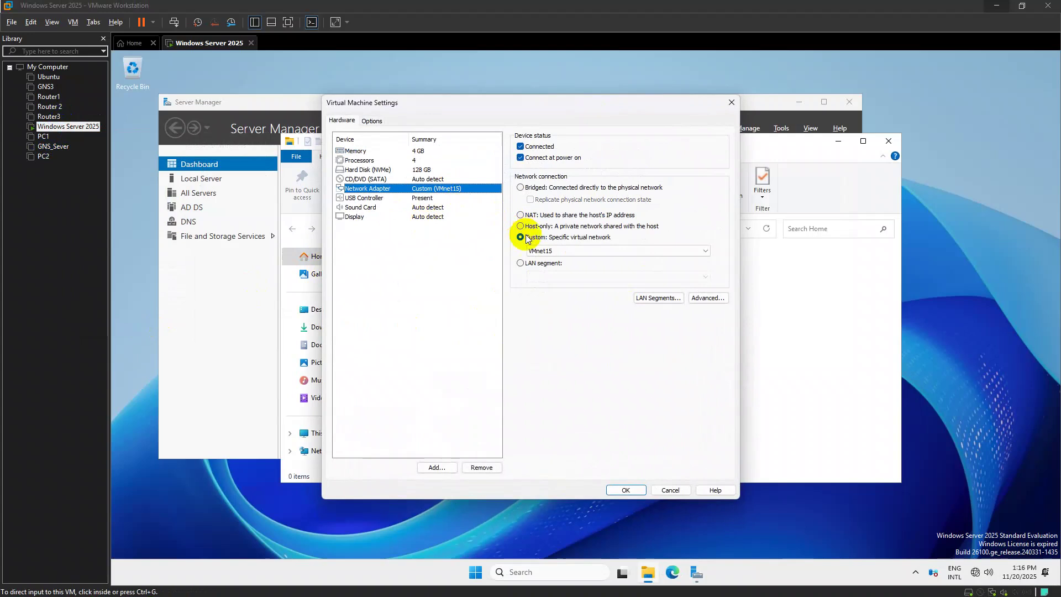
left_click(442, 179)
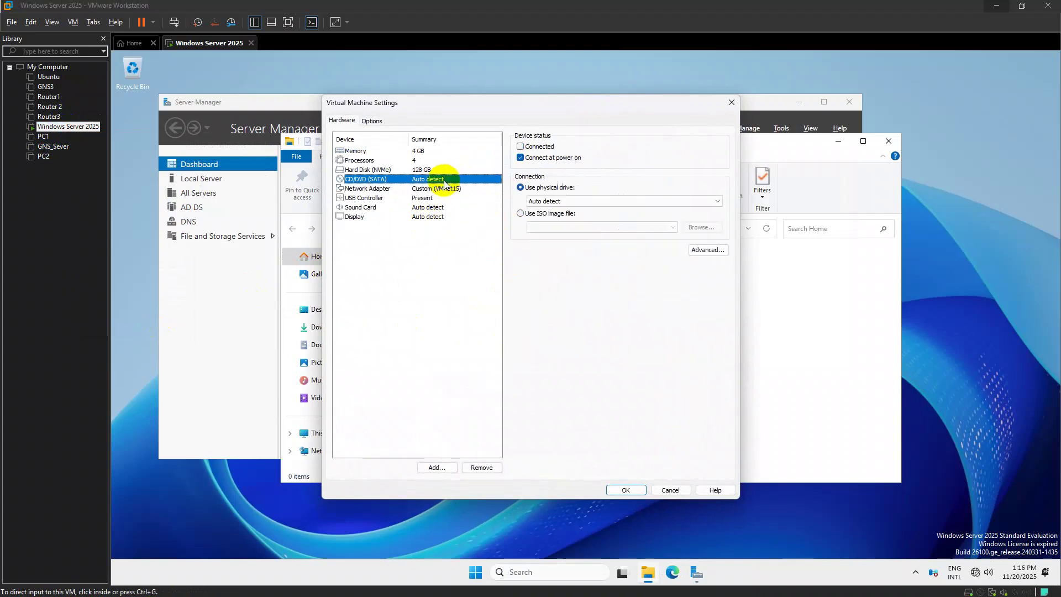
left_click(520, 213)
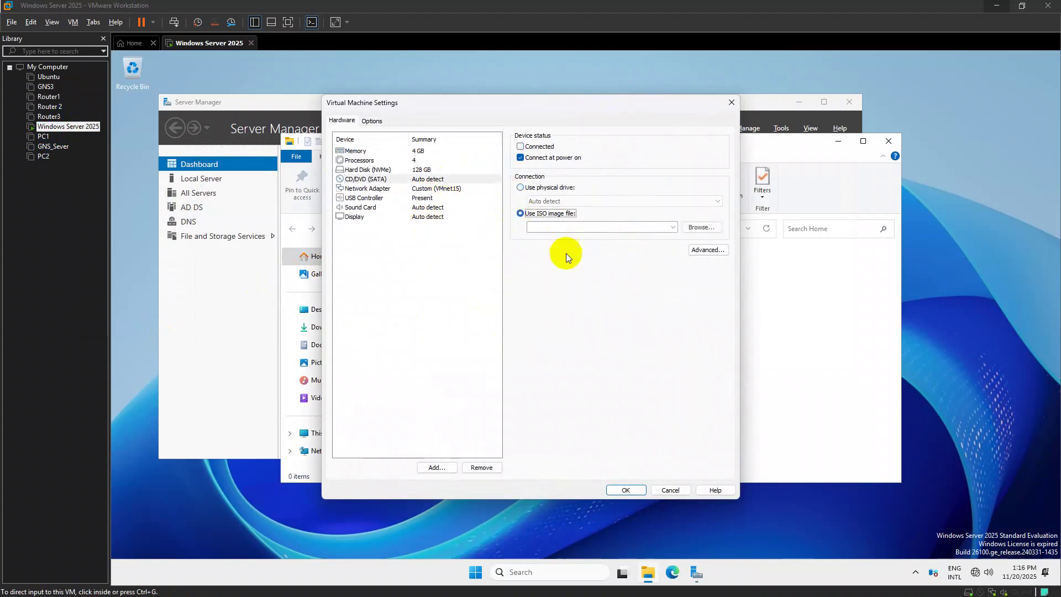
left_click(673, 227)
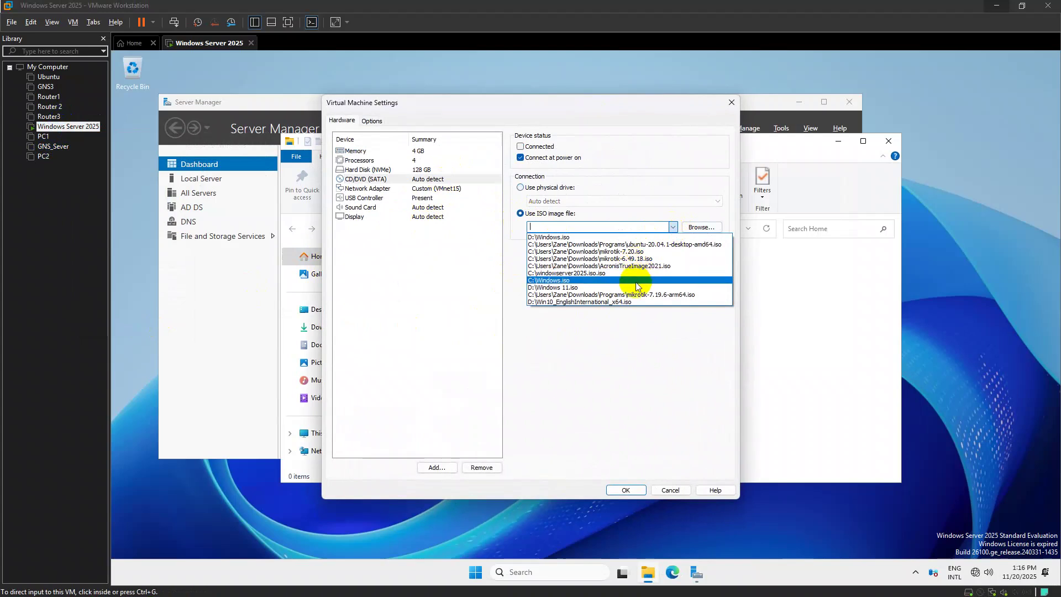
left_click(619, 273)
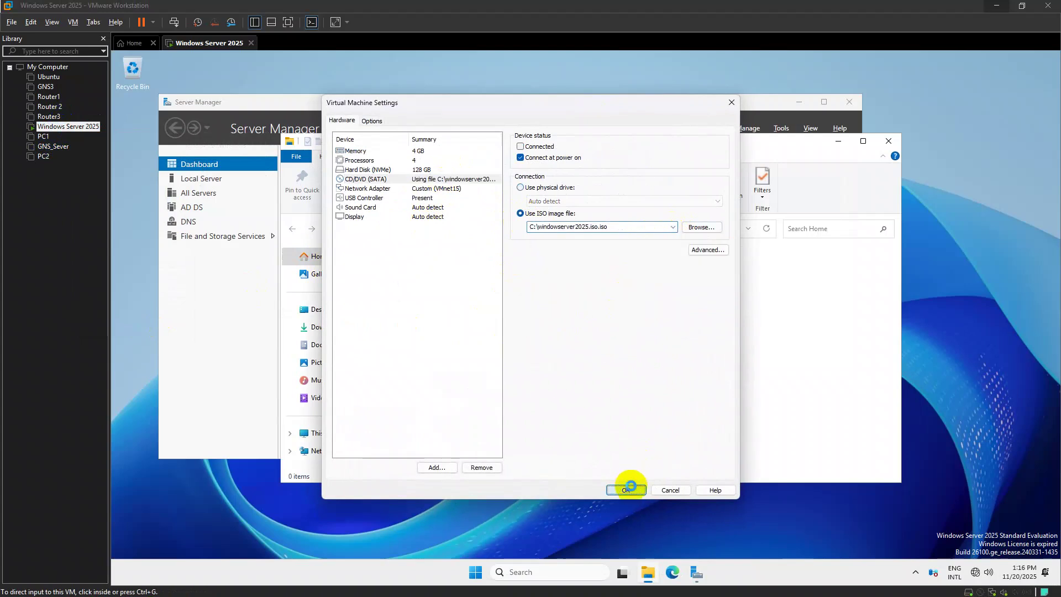
left_click(627, 489)
left_click(888, 142)
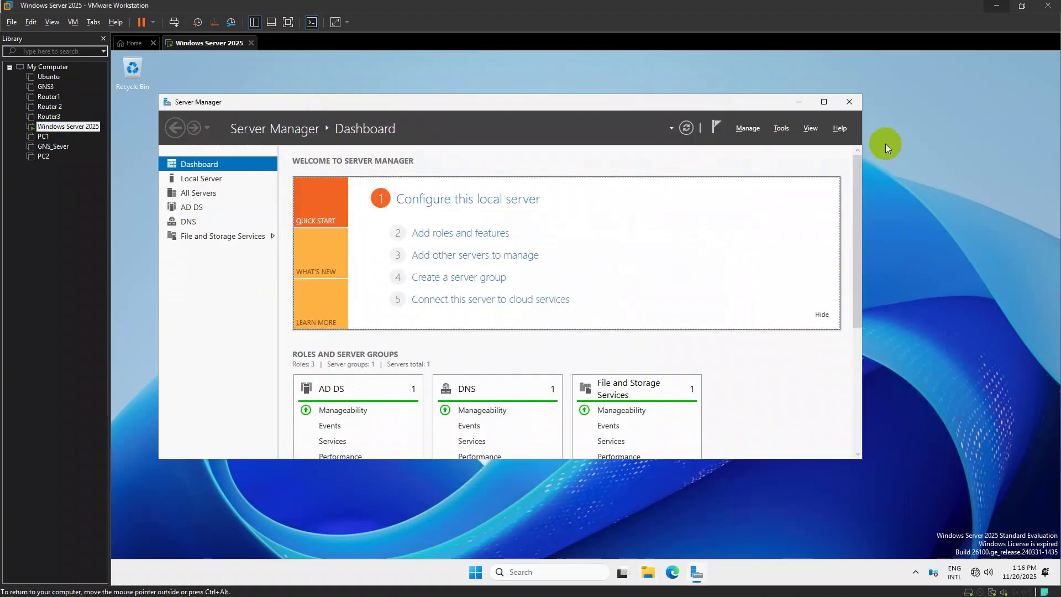
Close Server Manager, check the drives in This PC, and open Disk Management
left_click(852, 102)
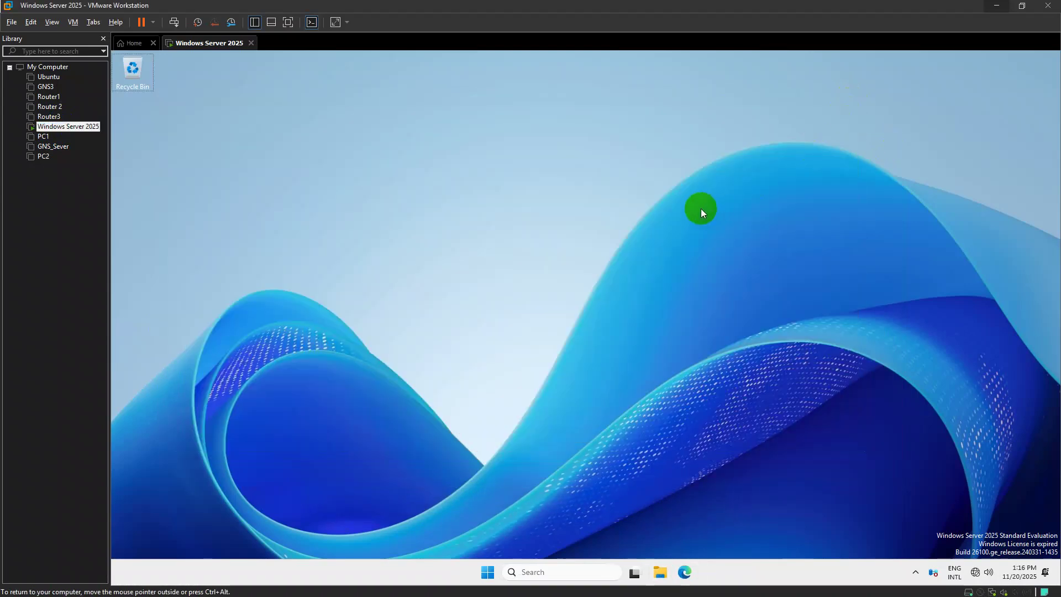
key("super+e")
left_click(321, 434)
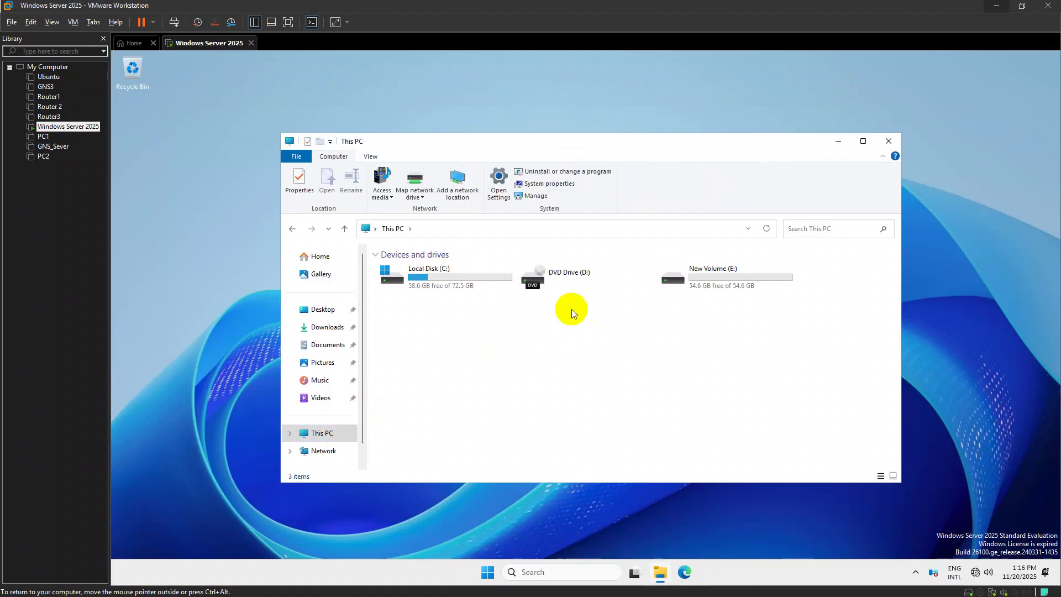
left_click(888, 140)
key("super+x")
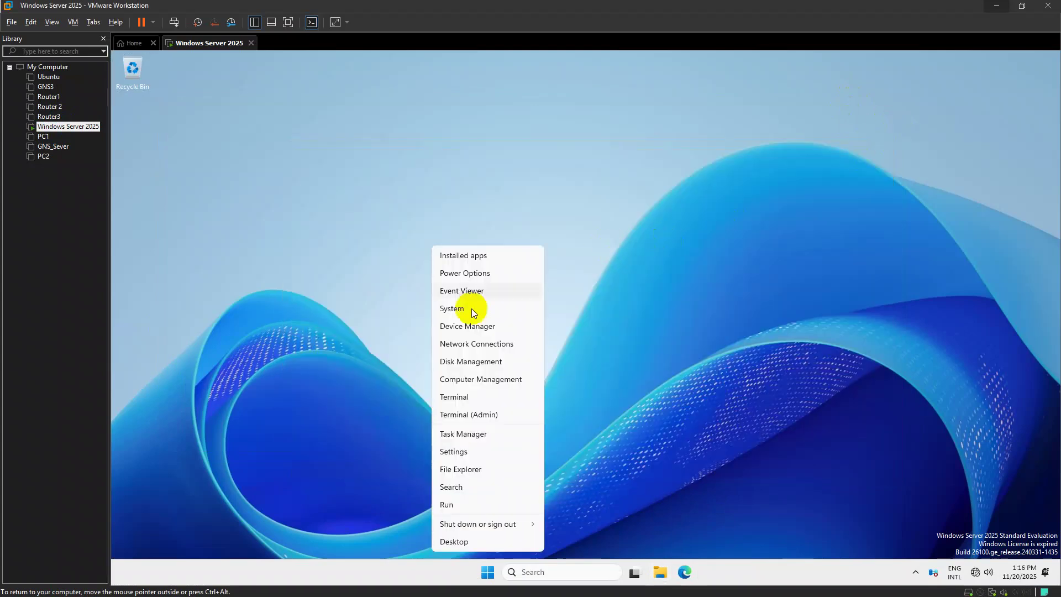
left_click(486, 361)
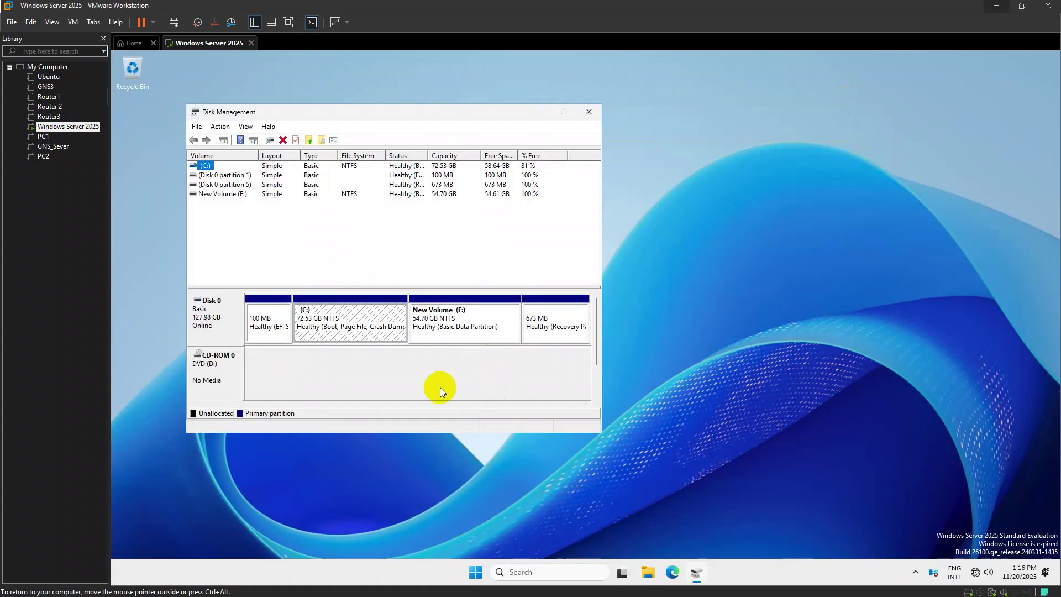
Change the CD-ROM 0 drive letter to G: and accept the warning
left_click(213, 367)
right_click(210, 369)
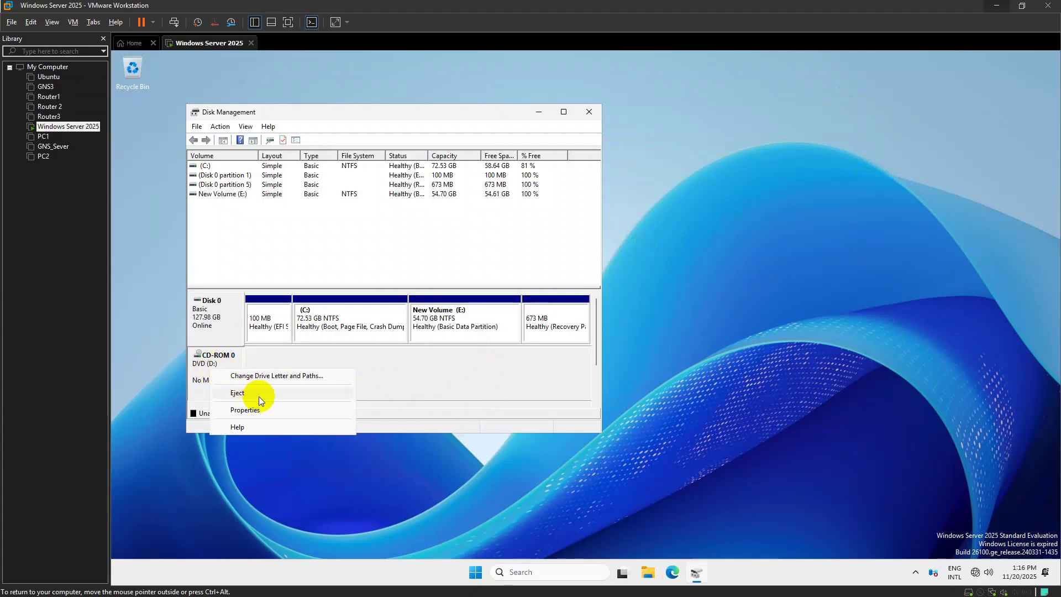
left_click(275, 380)
left_click(375, 302)
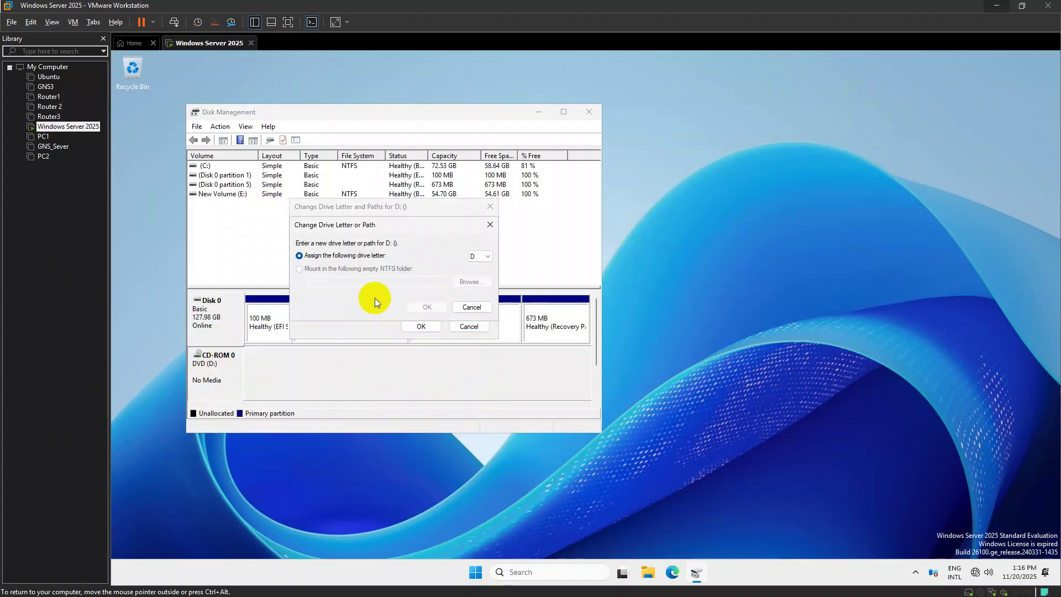
left_click(471, 258)
left_click(473, 291)
left_click(427, 307)
left_click(619, 349)
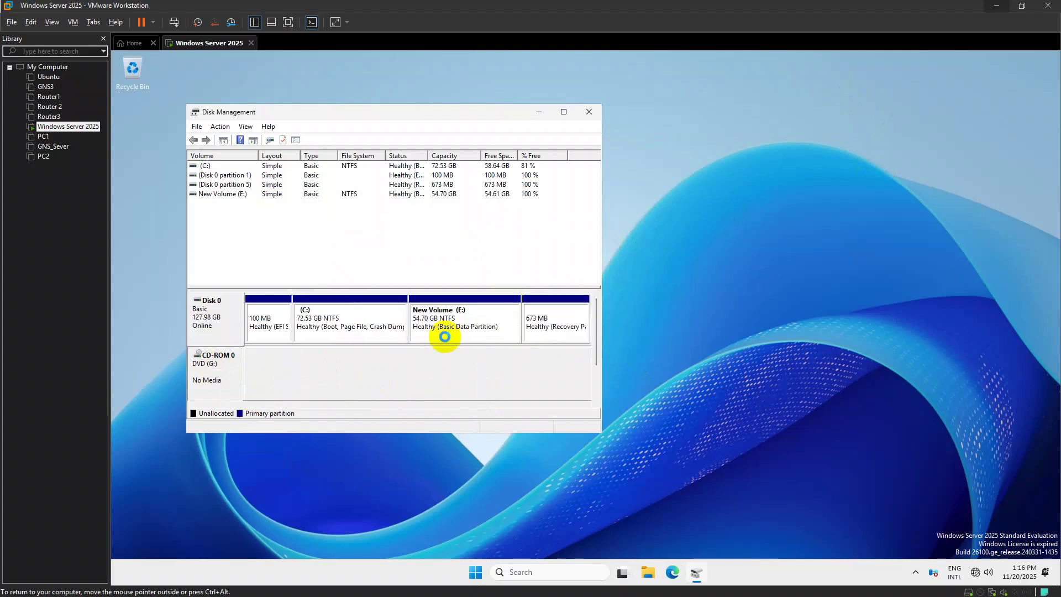
Change New Volume's drive letter from E: to D: and accept the warning
right_click(489, 331)
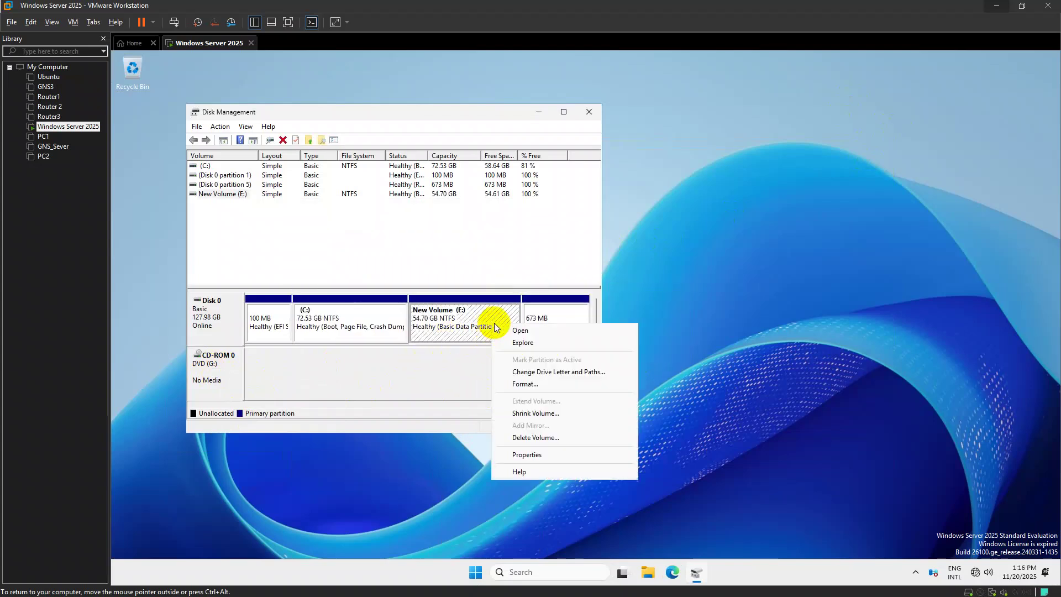
left_click(545, 372)
left_click(381, 305)
left_click(489, 263)
left_click(482, 283)
left_click(429, 308)
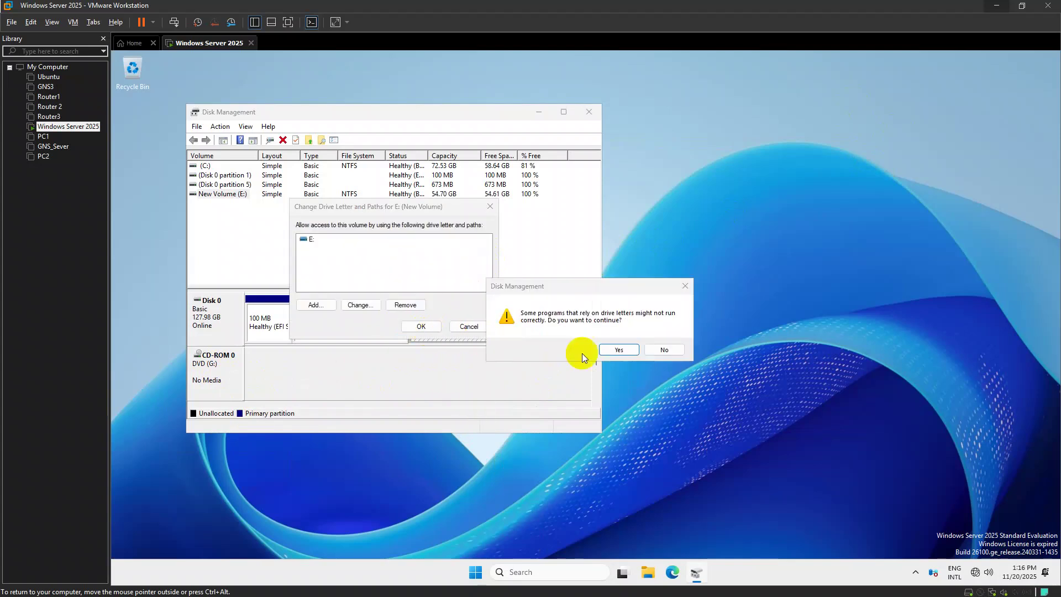
left_click(617, 352)
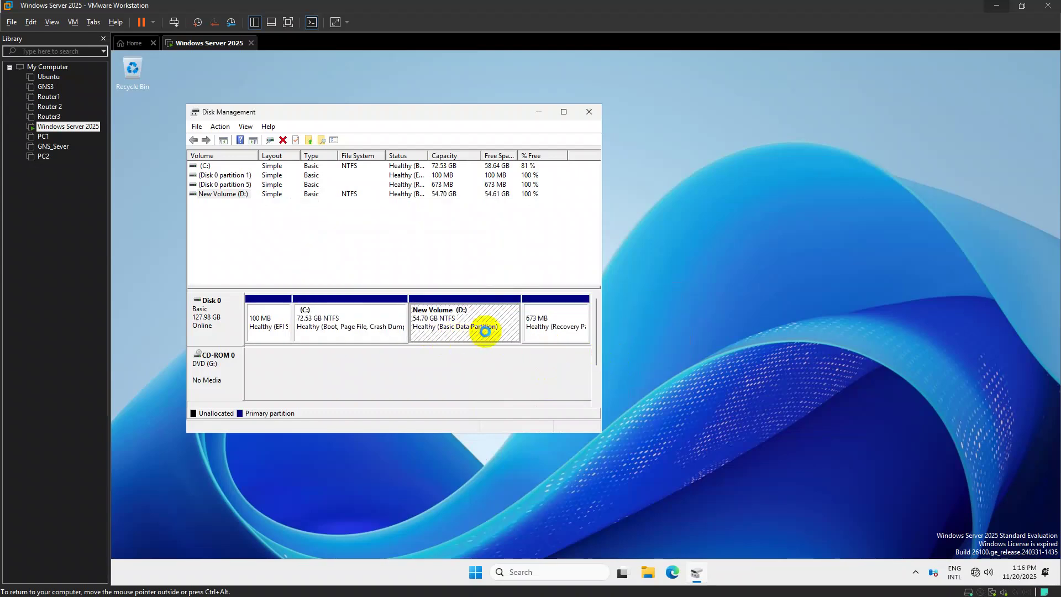
Close Disk Management and rename drive D: in This PC to Resources
left_click(589, 113)
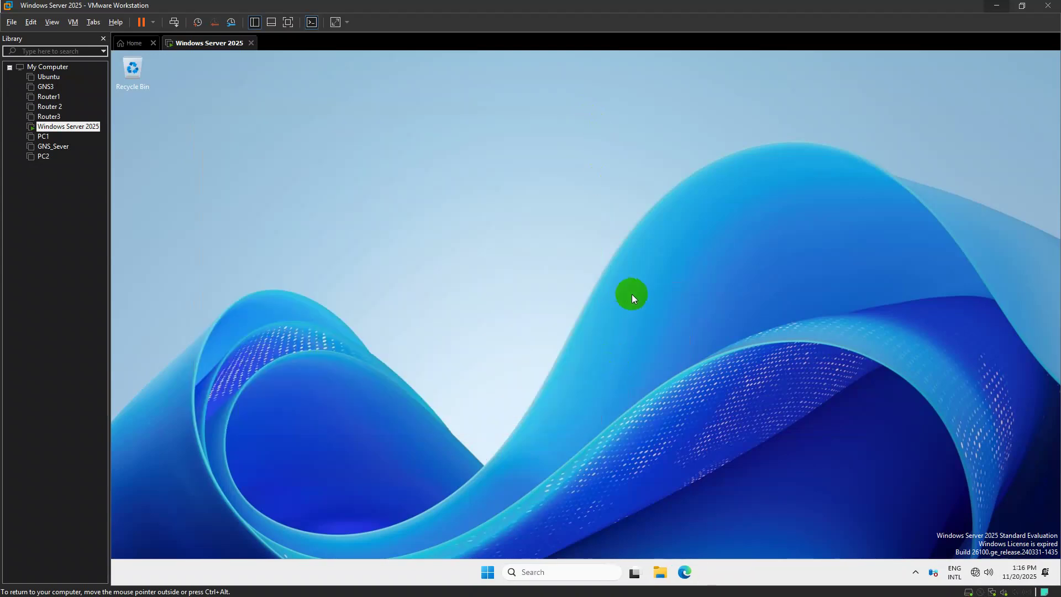
key("super+e")
scroll(299, 381, "down", 1)
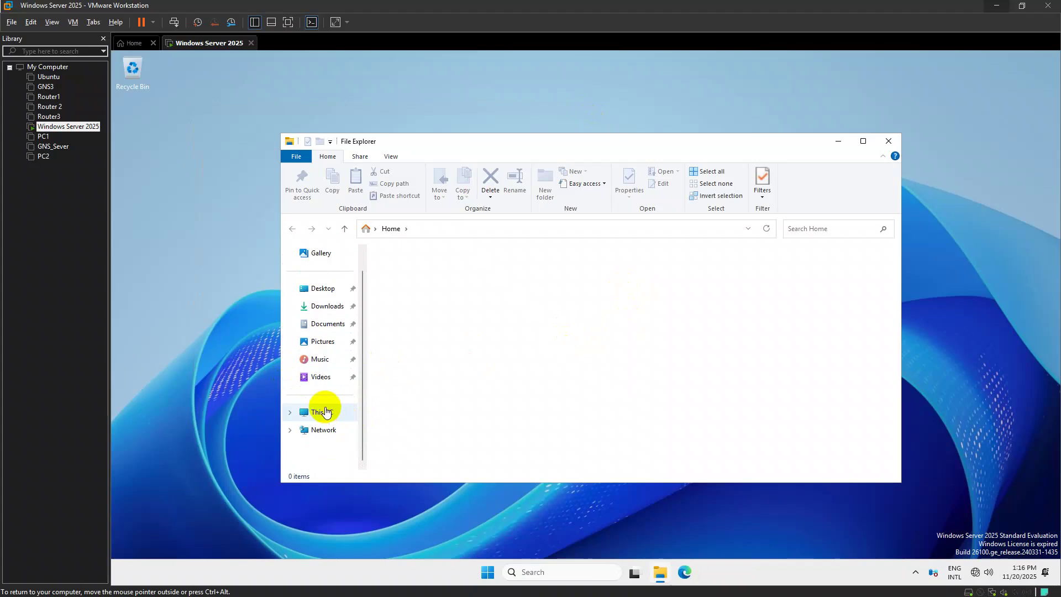
left_click(322, 411)
double_click(591, 274)
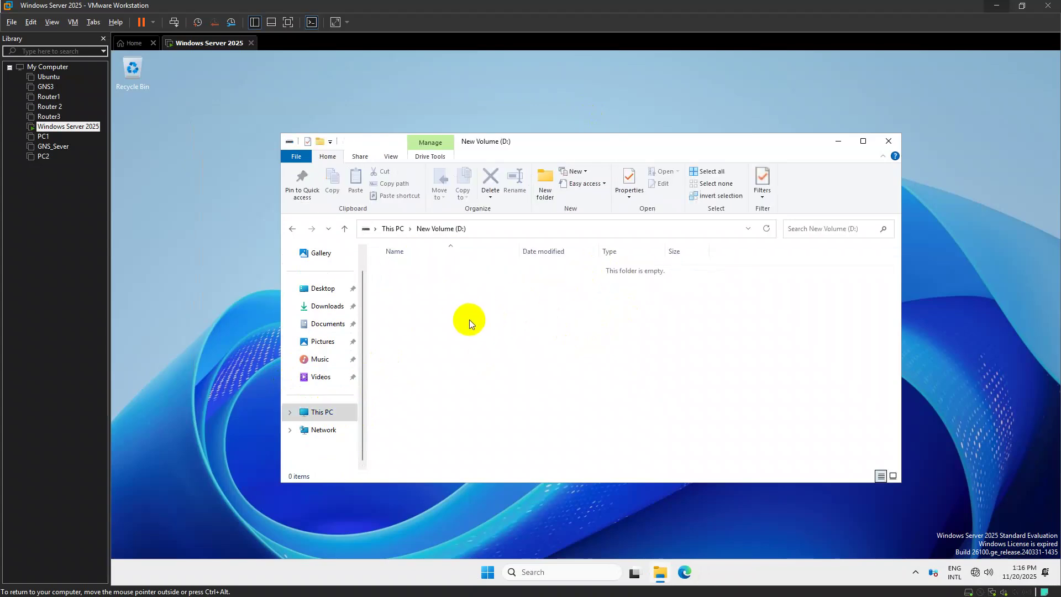
left_click(345, 228)
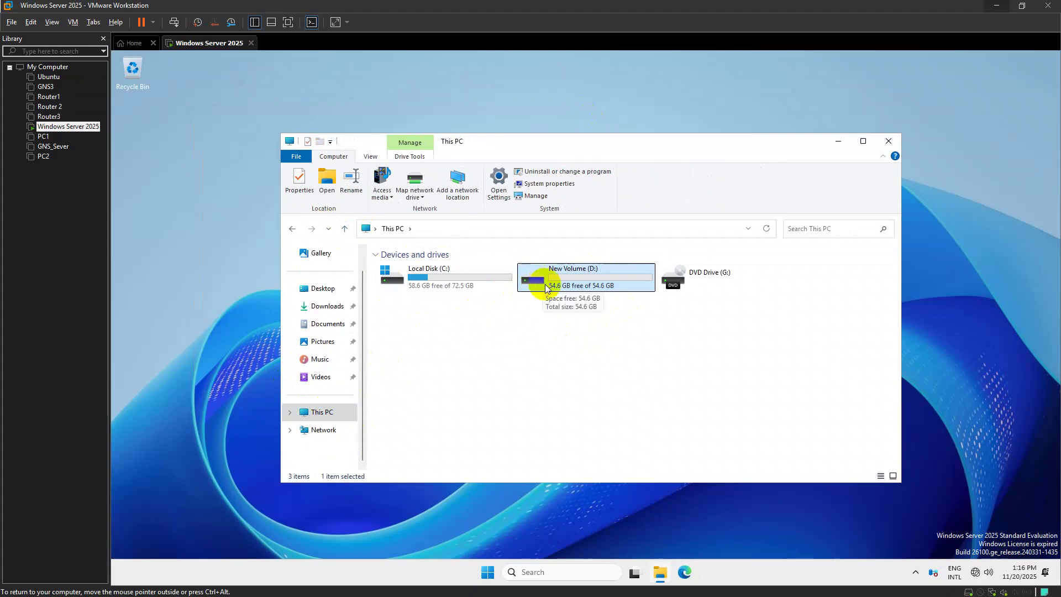
key("F2")
type("Resour")
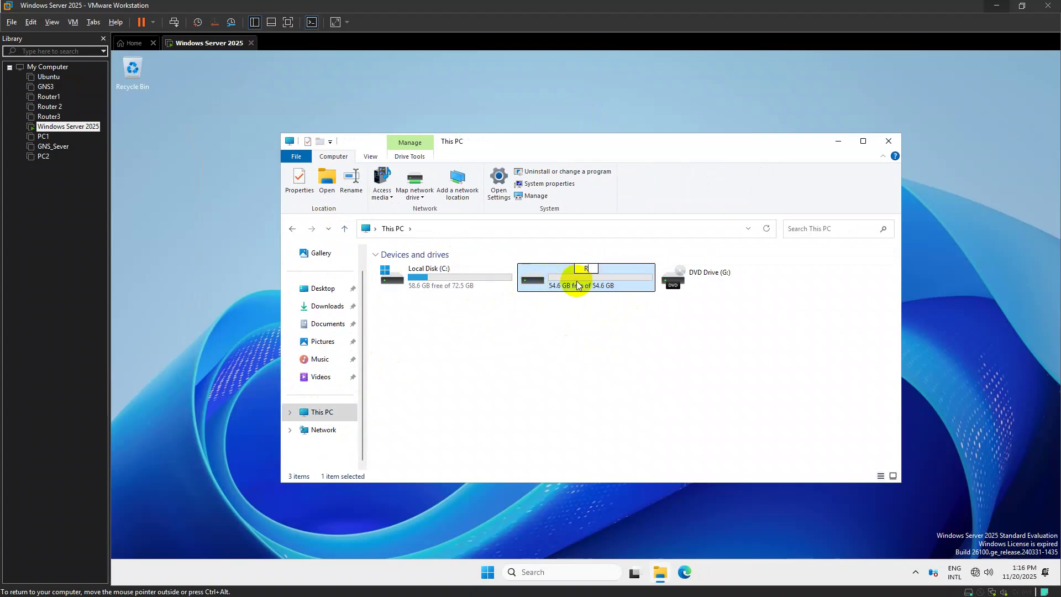
left_click(577, 285)
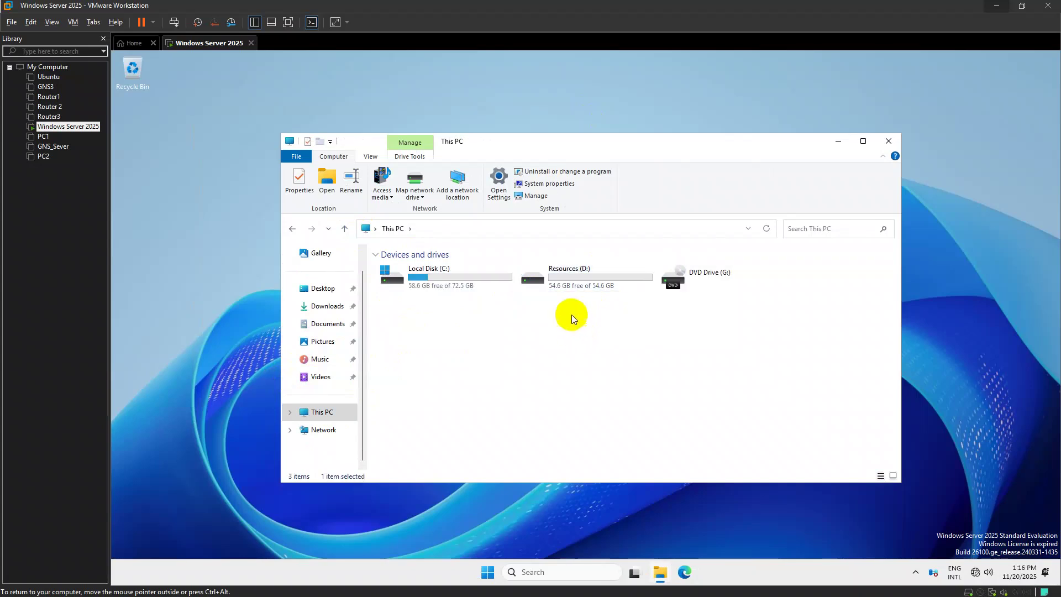
Create the folders Network, Program and Graphics on Resources (D:)
double_click(568, 284)
key("ctrl+shift+n")
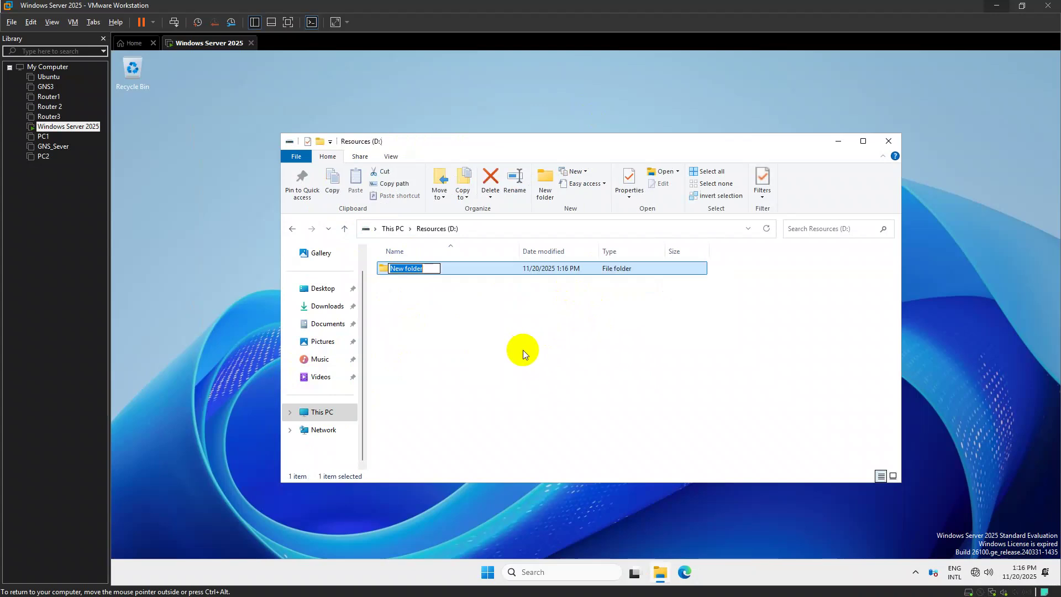
type("Network")
key("Return")
key("ctrl+shift+n")
type("Program")
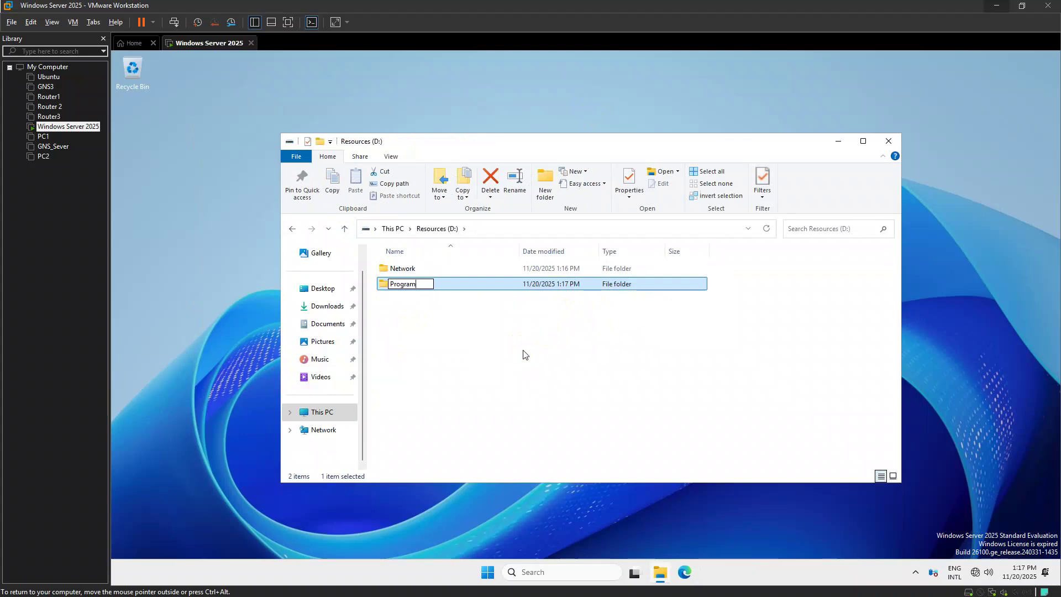
key("Return")
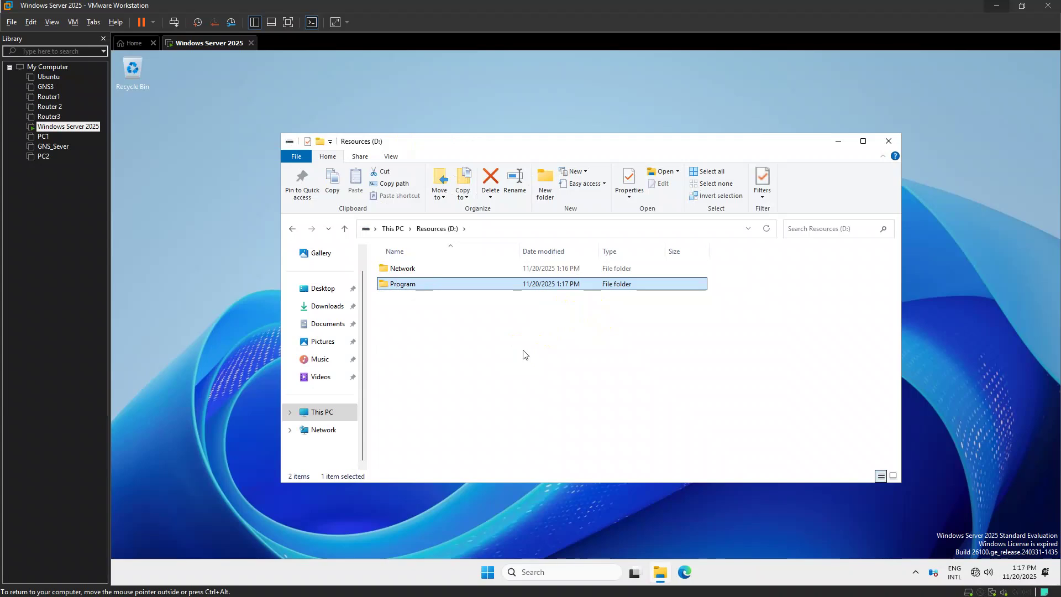
key("ctrl+shift+n")
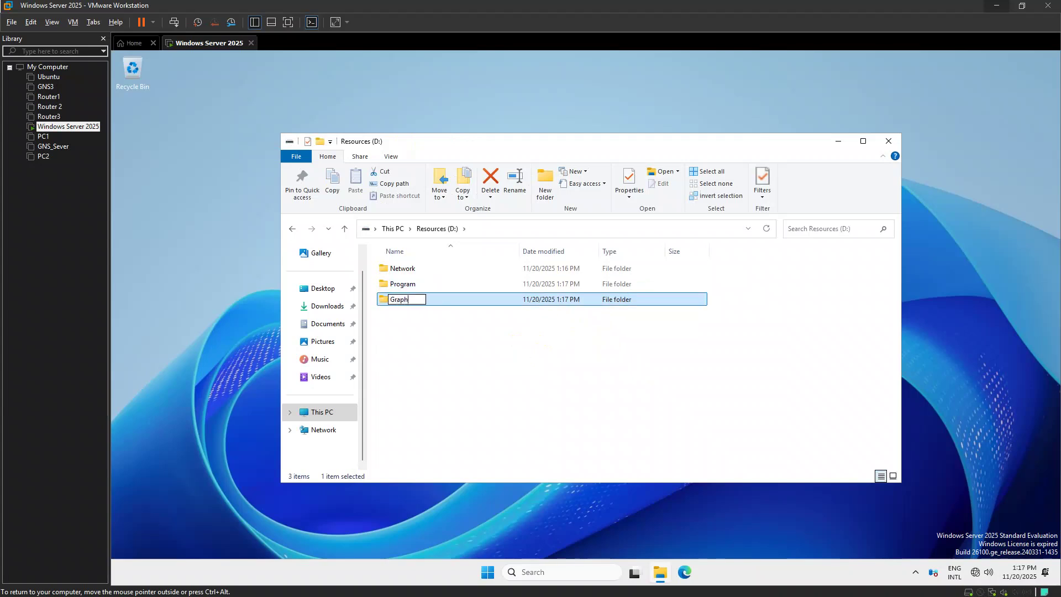
type("Graphics")
key("Return")
Look inside the Network folder, return to Resources (D:), and open the Run dialog
double_click(438, 269)
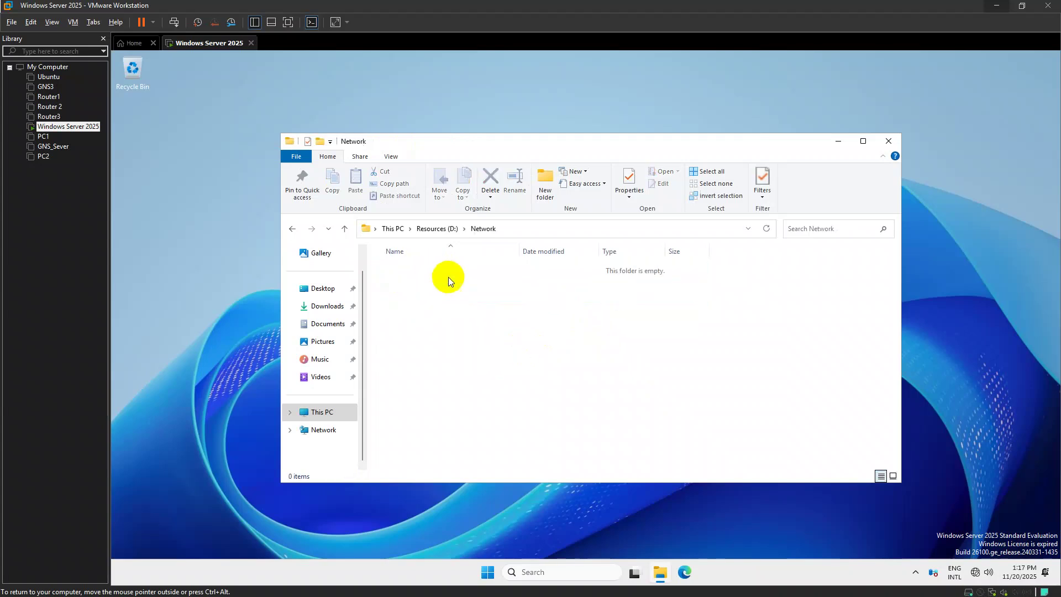
left_click(343, 226)
left_click(397, 268)
right_click(398, 269)
left_click(818, 316)
key("super+r")
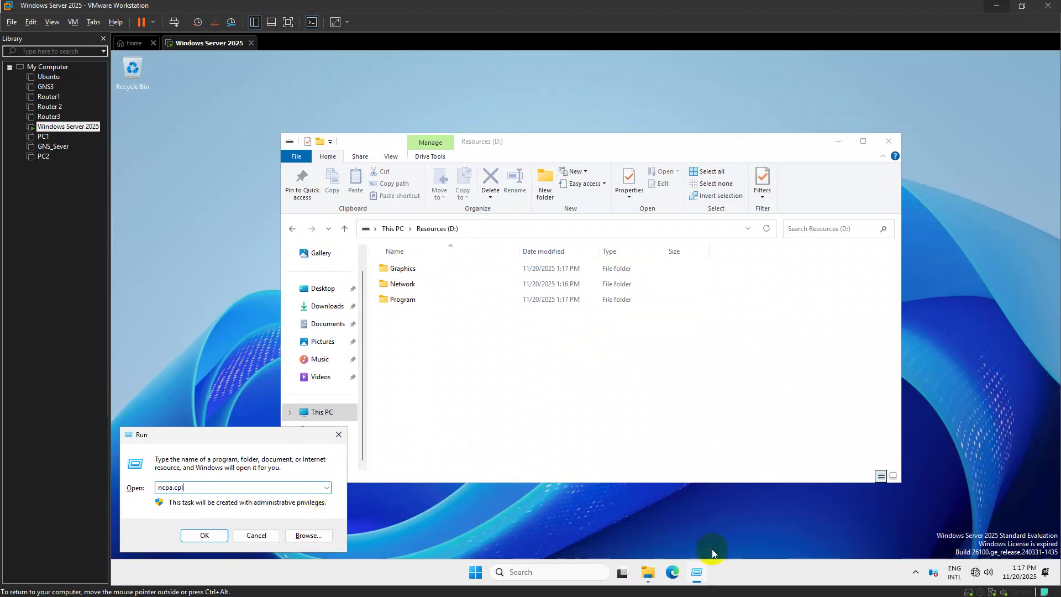
Check Ethernet0's IPv4 settings (192.168.2.1, 255.255.255.0, DNS 127.0.0.1), then view the assignment image
left_click(204, 537)
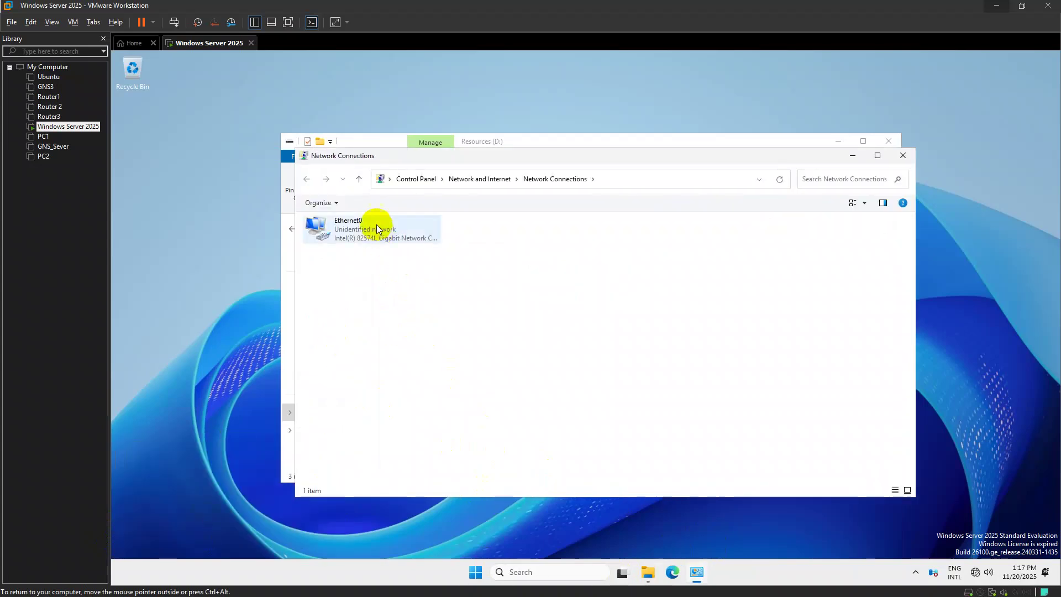
double_click(377, 229)
left_click(517, 403)
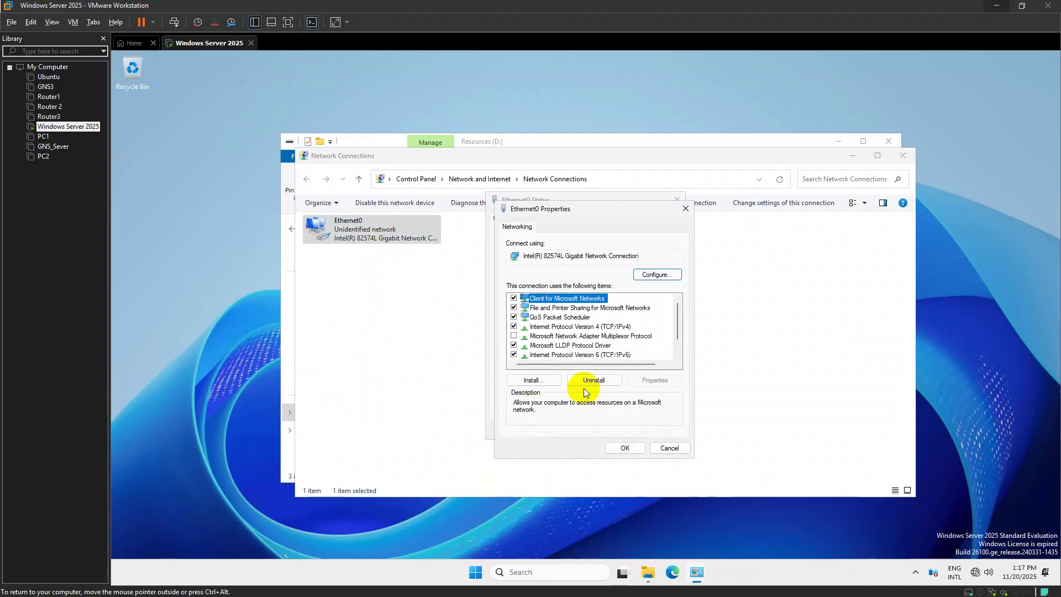
double_click(604, 327)
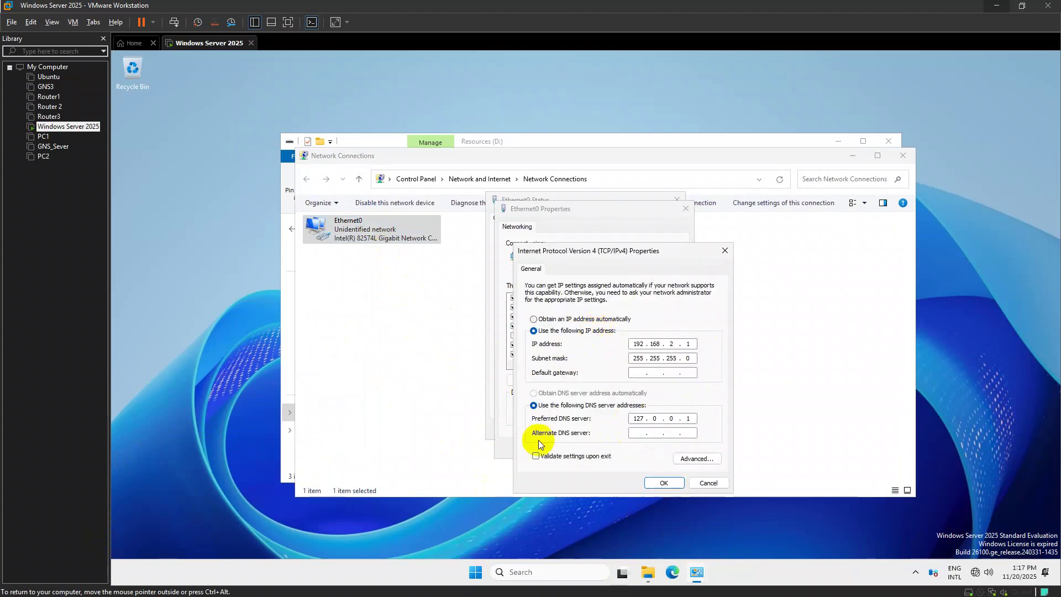
key("alt+Tab")
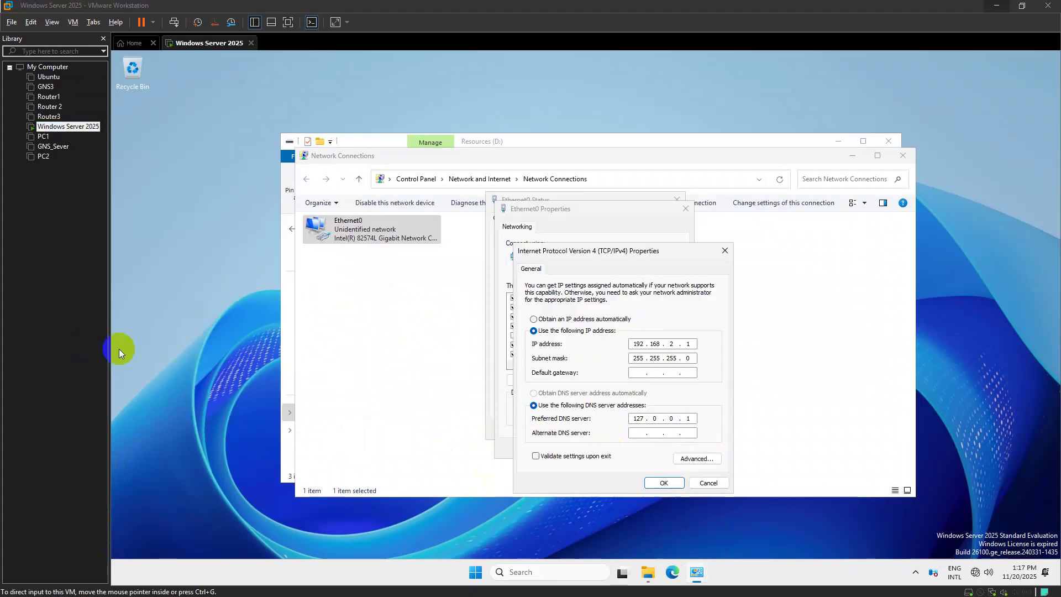
key("alt+Tab")
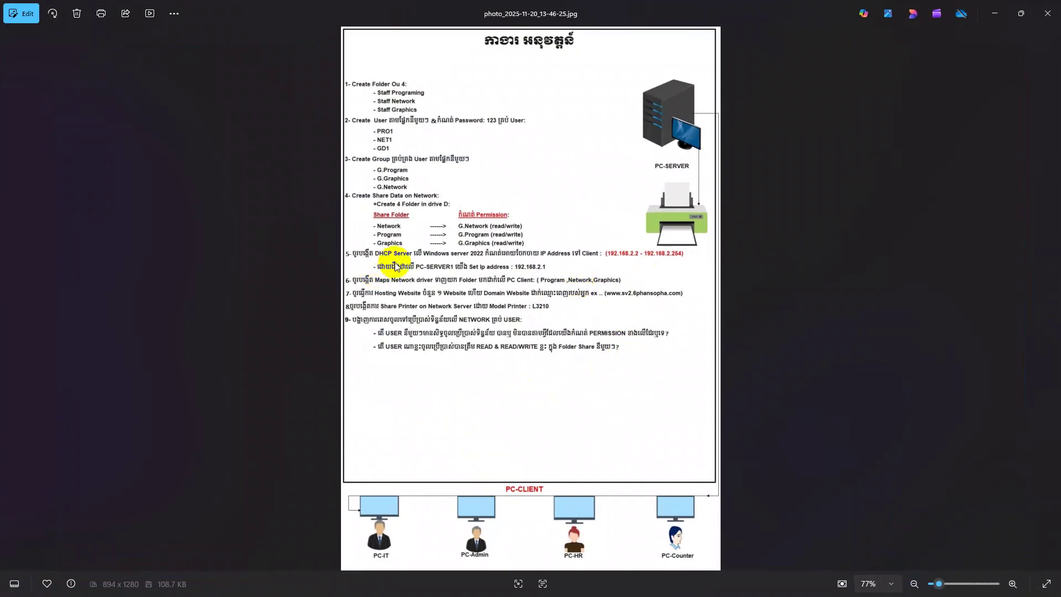
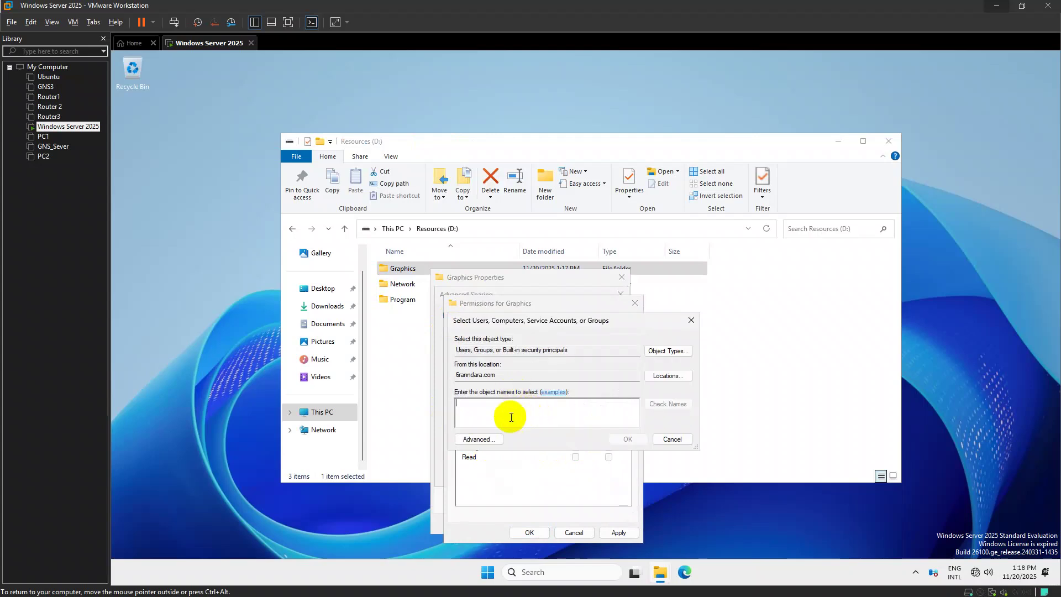
Add G.Graphics Local to the Graphics share permissions with Change allowed
left_click(690, 320)
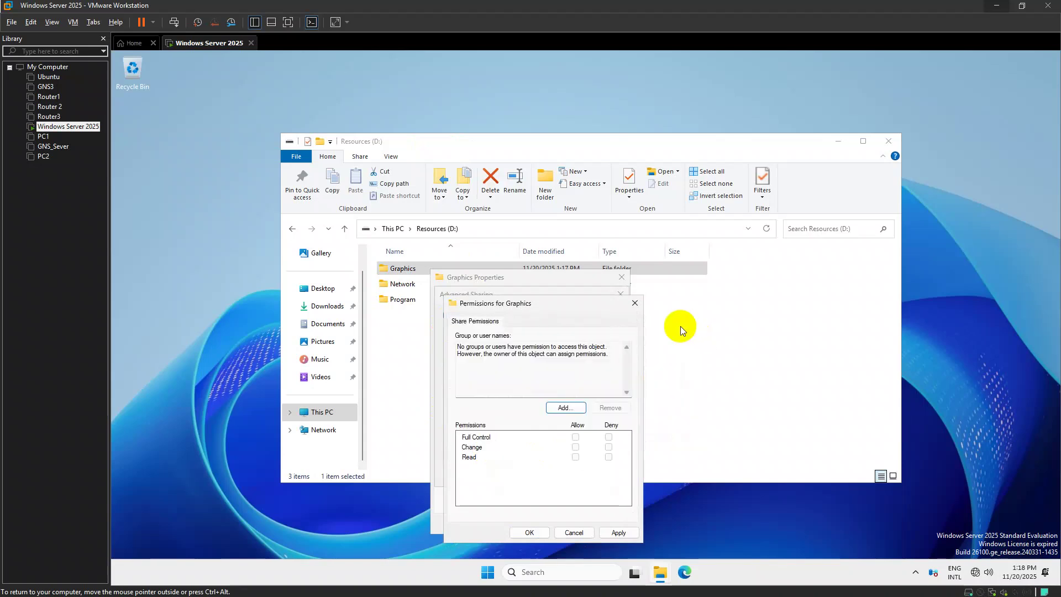
left_click(568, 409)
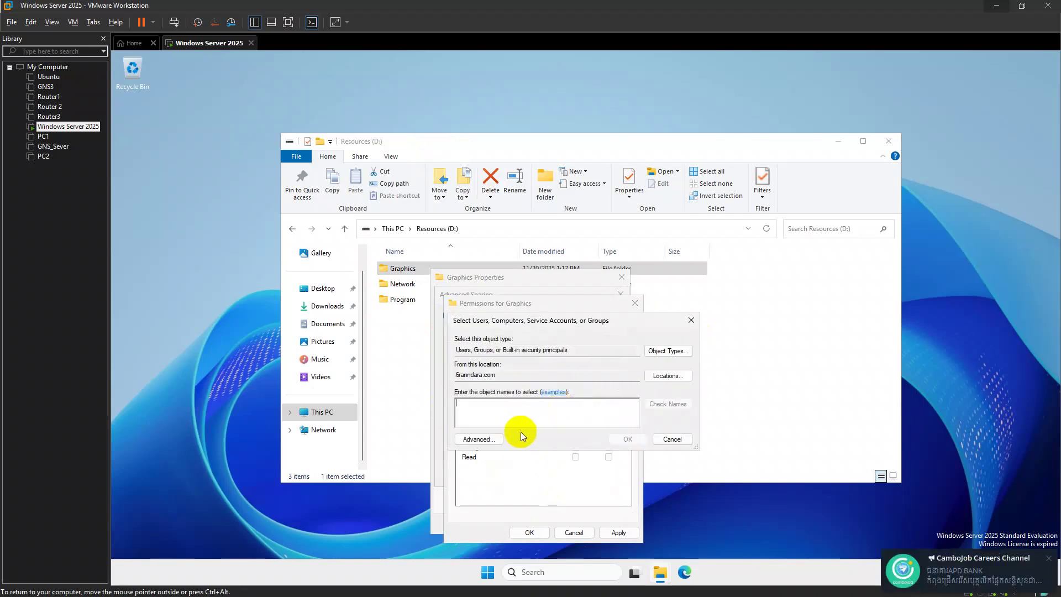
type("G.")
key("Return")
double_click(527, 397)
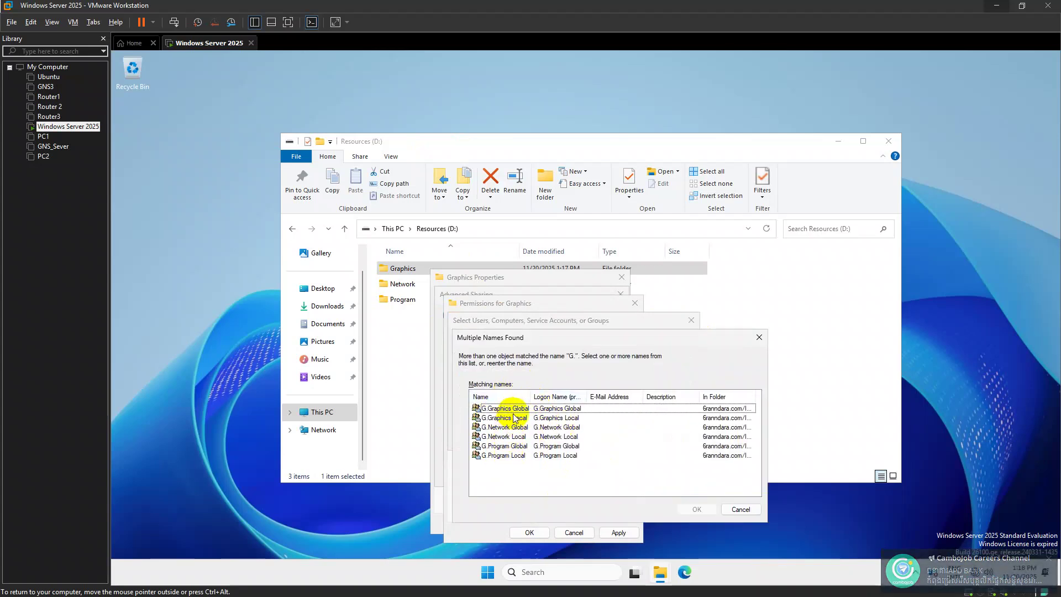
left_click(521, 418)
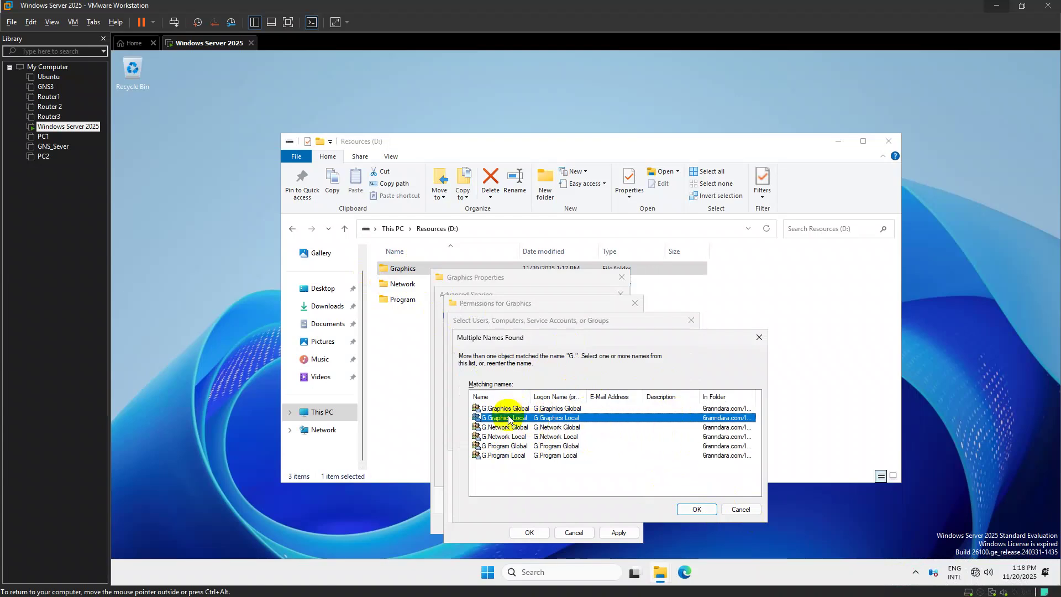
left_click(698, 509)
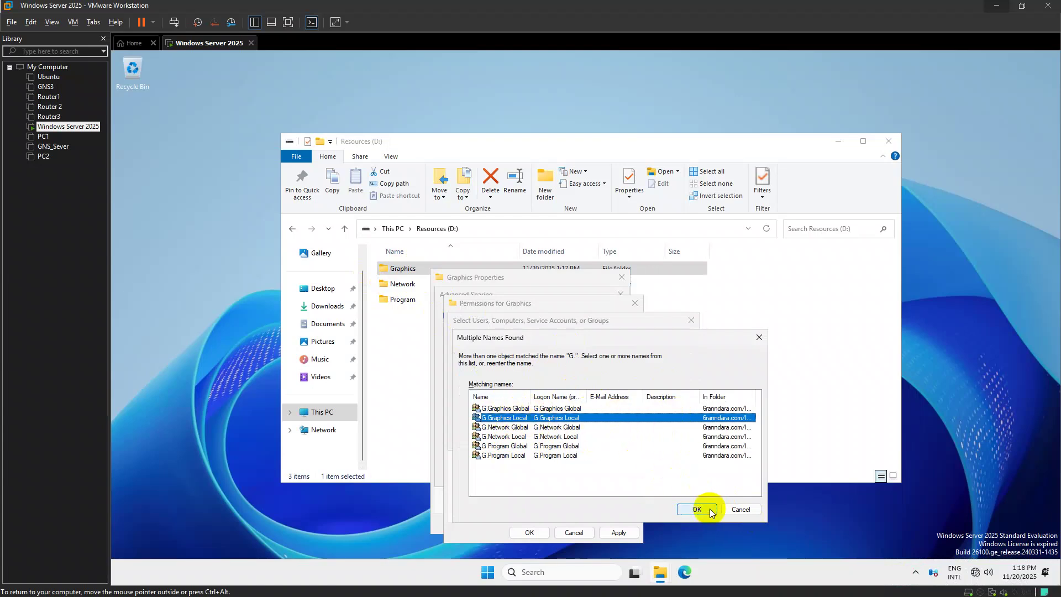
left_click(576, 447)
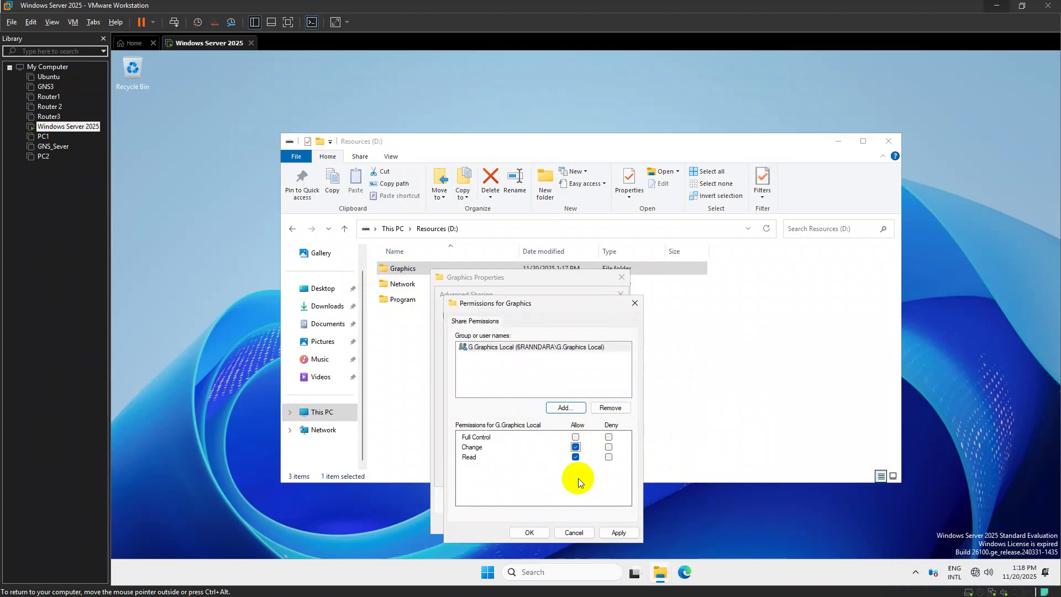
Add Authentication authority asserted identity to the Graphics share and allow it Change
left_click(525, 394)
left_click(566, 408)
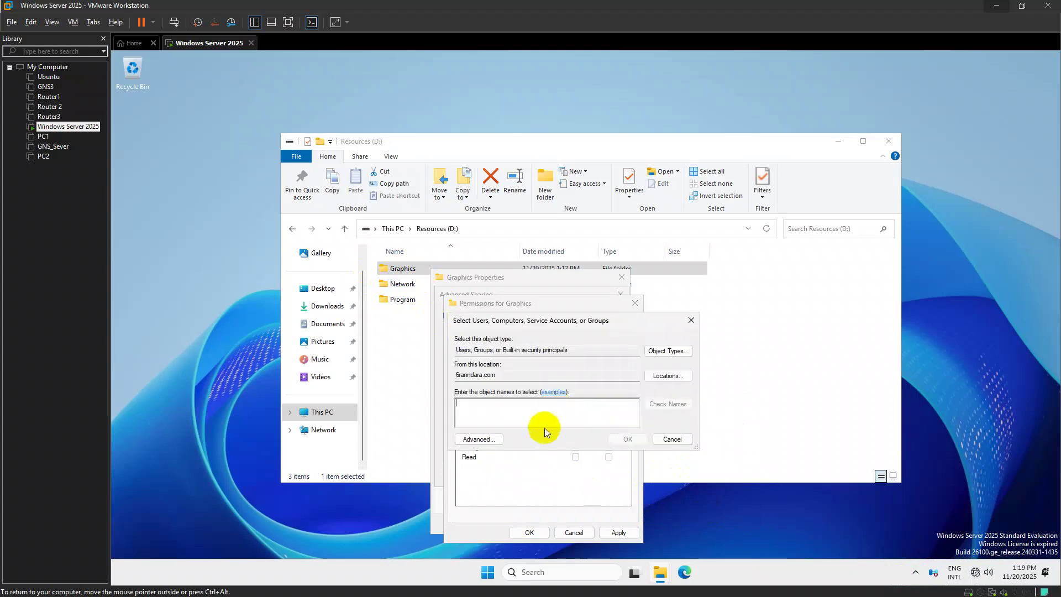
type("Authen")
key("Return")
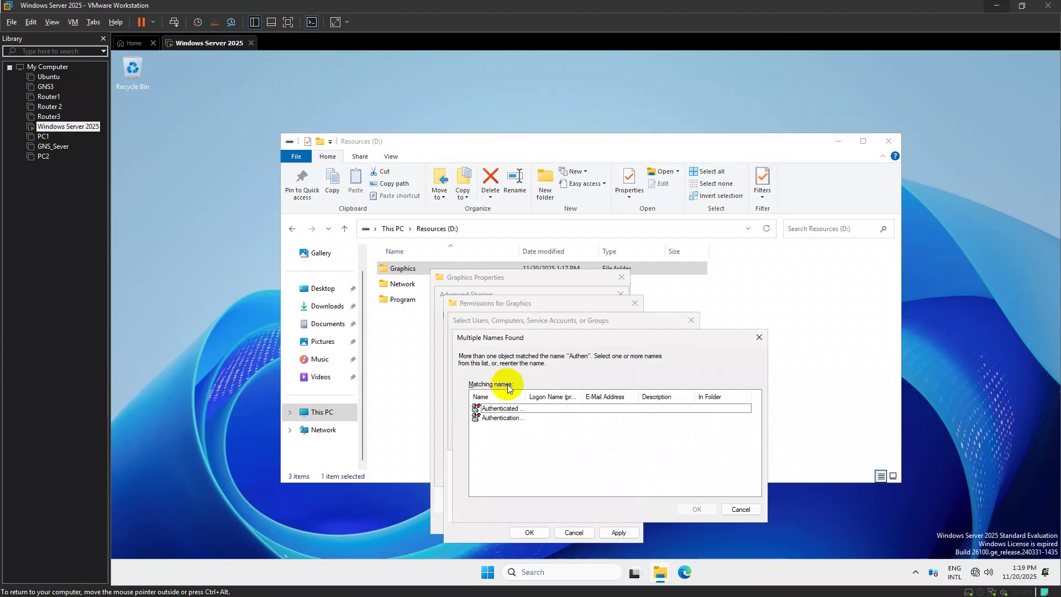
double_click(526, 393)
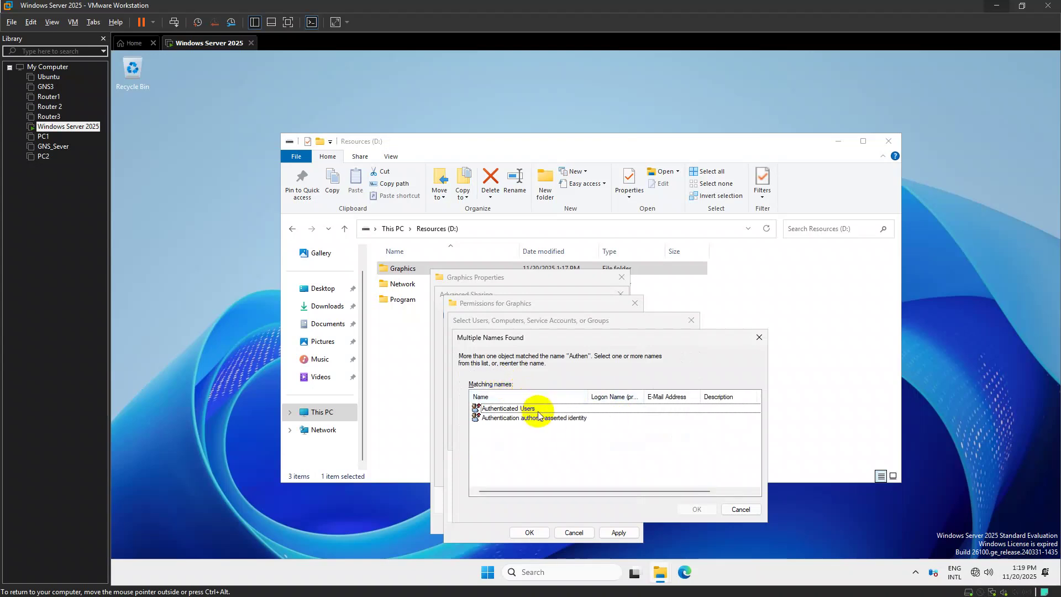
left_click(531, 408)
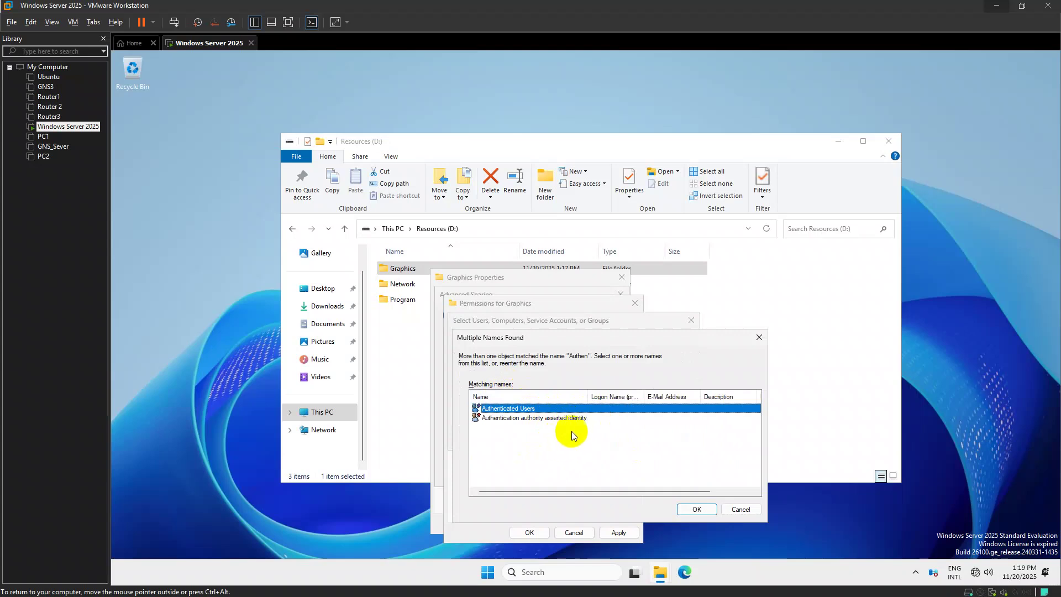
left_click(552, 419)
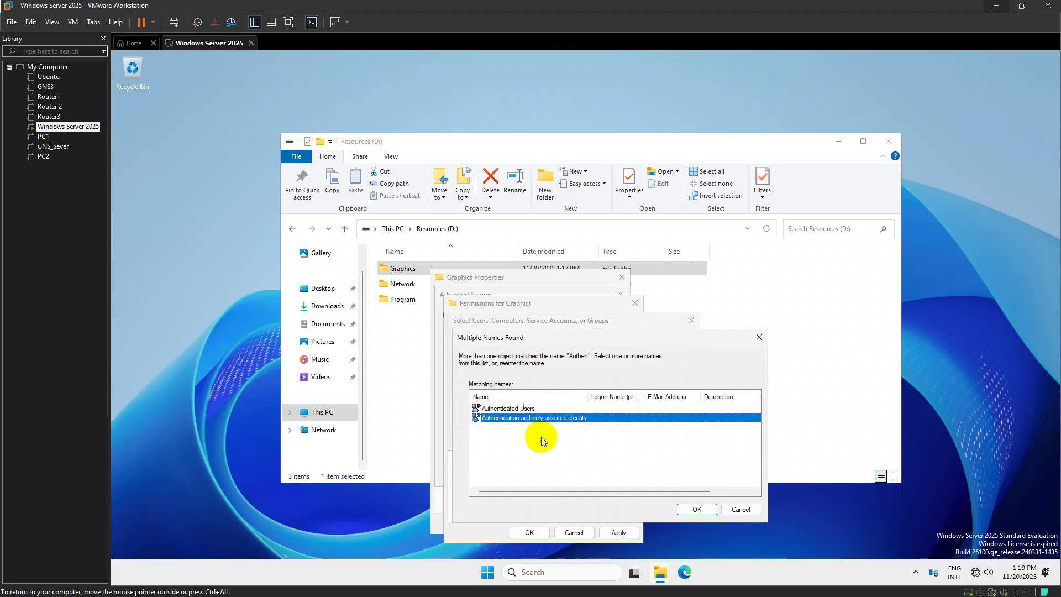
left_click(697, 510)
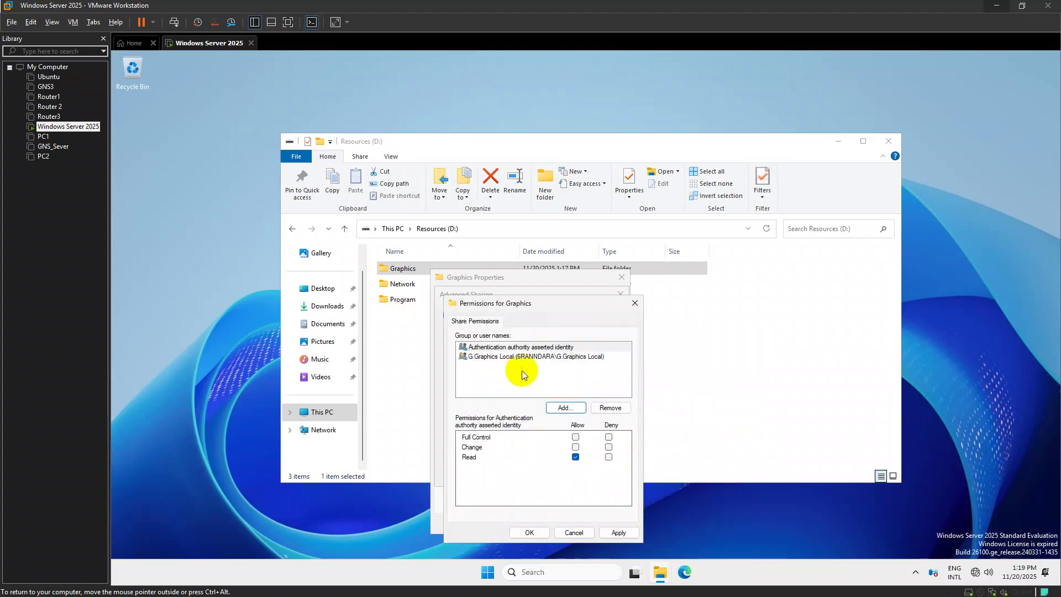
left_click(513, 358)
left_click(550, 346)
left_click(553, 356)
left_click(548, 347)
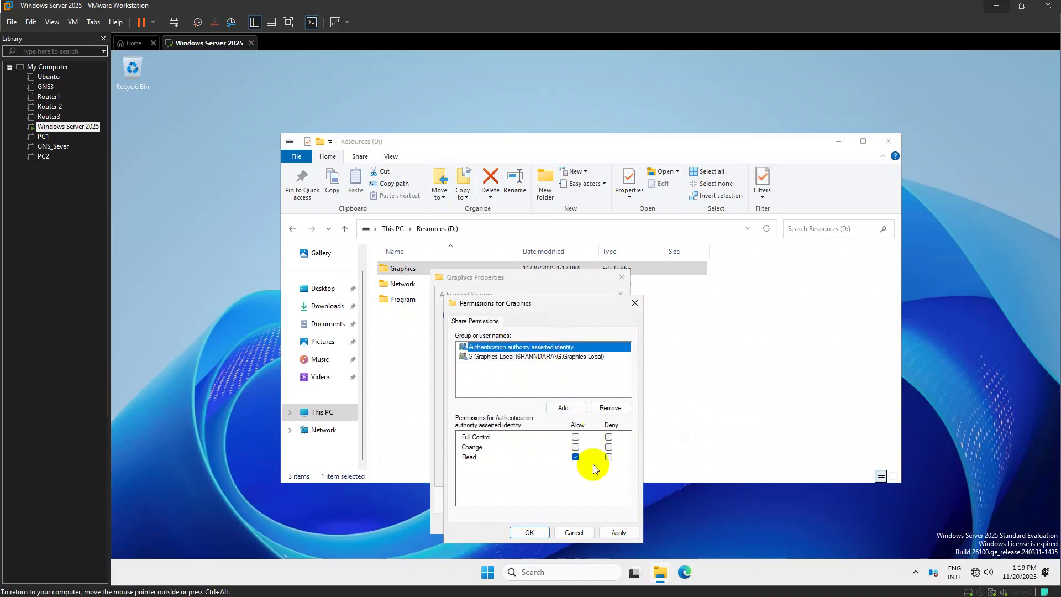
left_click(575, 447)
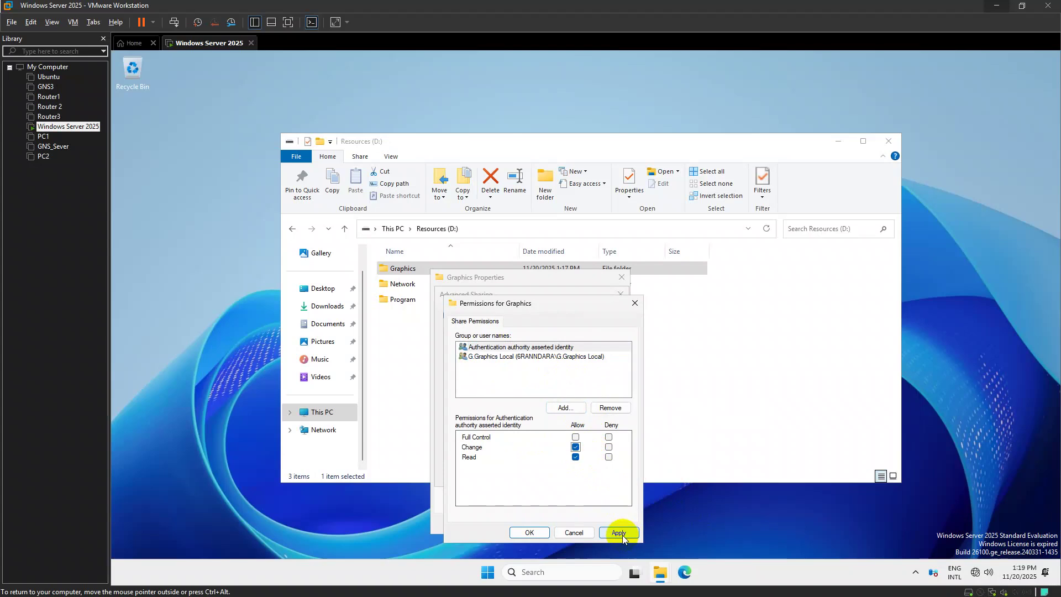
Apply the share permissions and close the Graphics folder's sharing dialogs
left_click(602, 533)
left_click(530, 533)
left_click(603, 474)
left_click(517, 474)
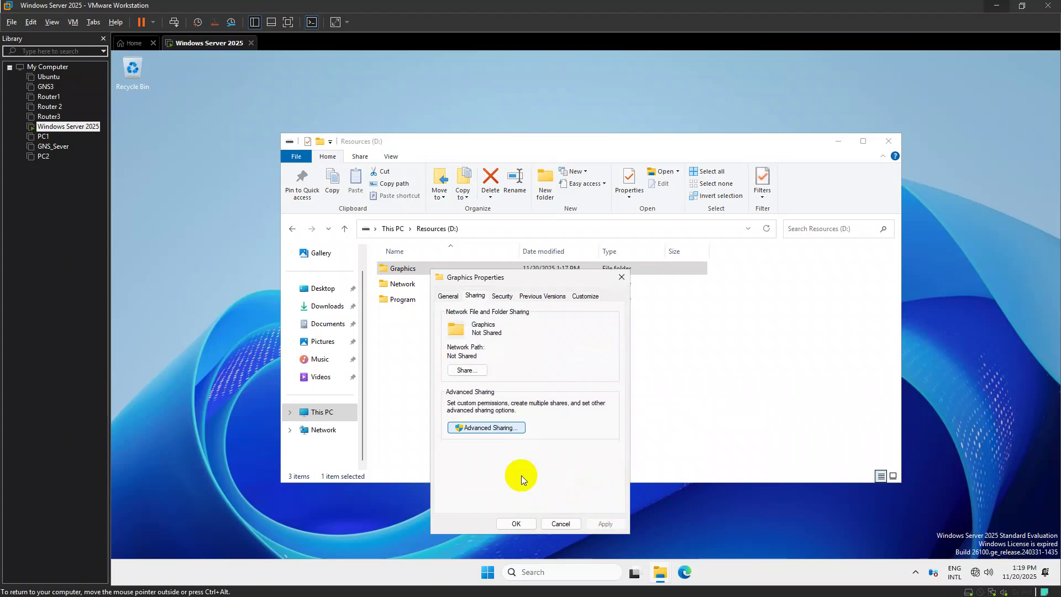
left_click(527, 527)
left_click(432, 288)
Turn on sharing for the Network folder and add G.Network Local to its permissions
key("alt+Return")
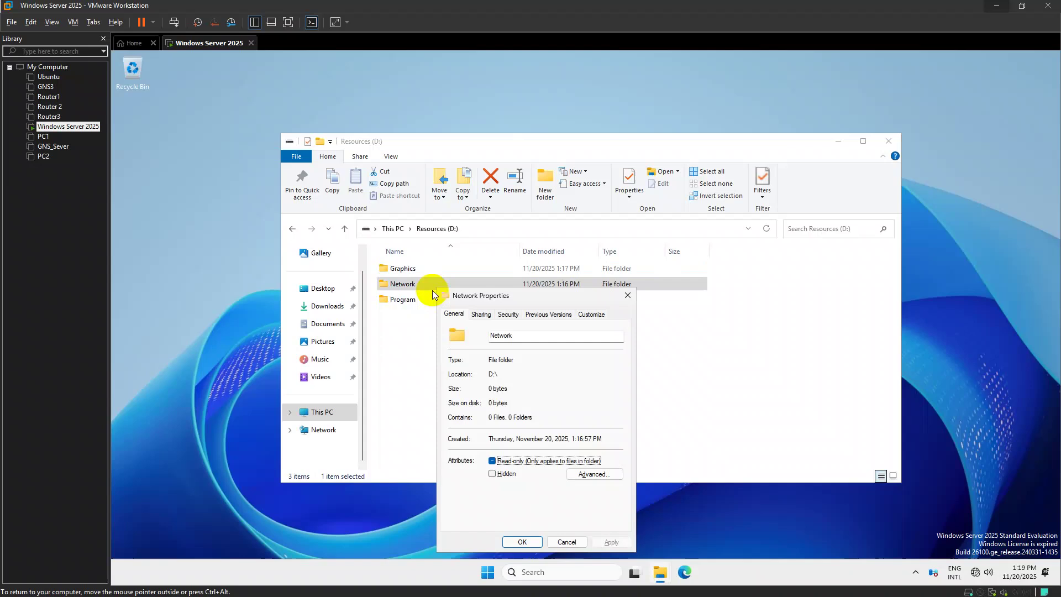
left_click(481, 314)
left_click(489, 446)
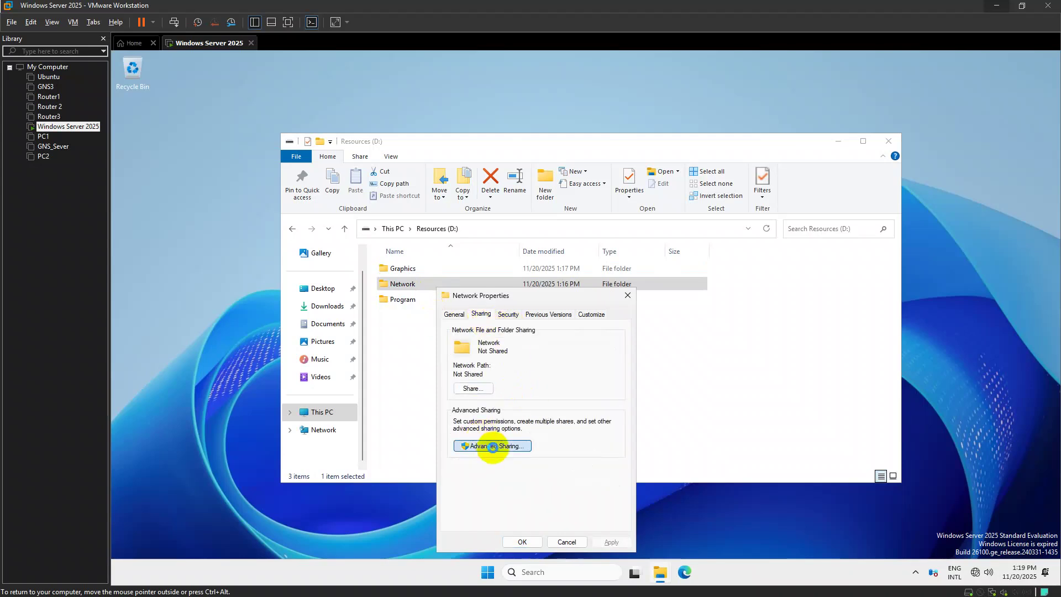
left_click(453, 334)
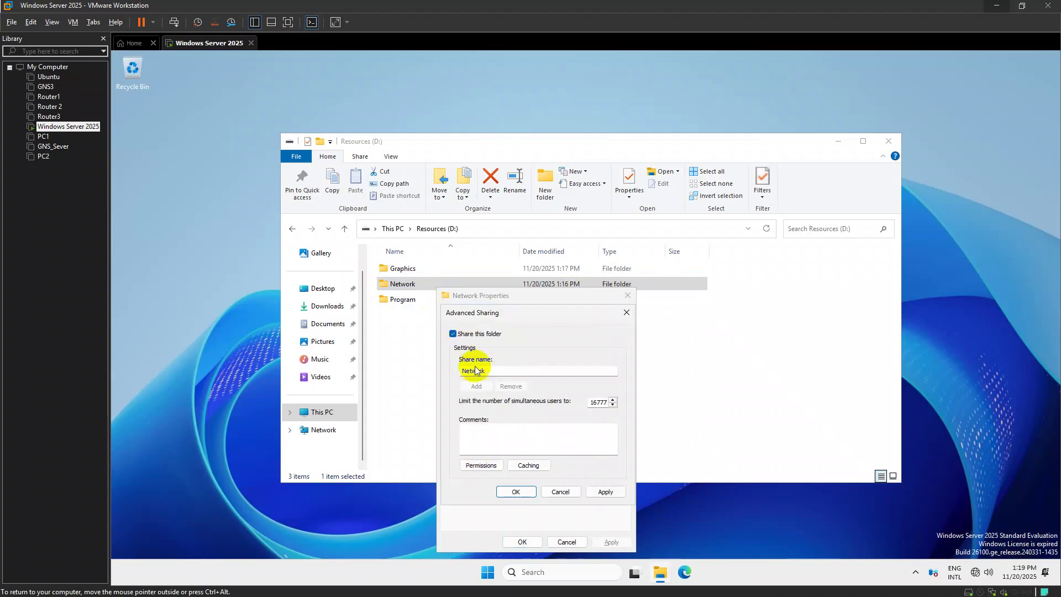
left_click(481, 465)
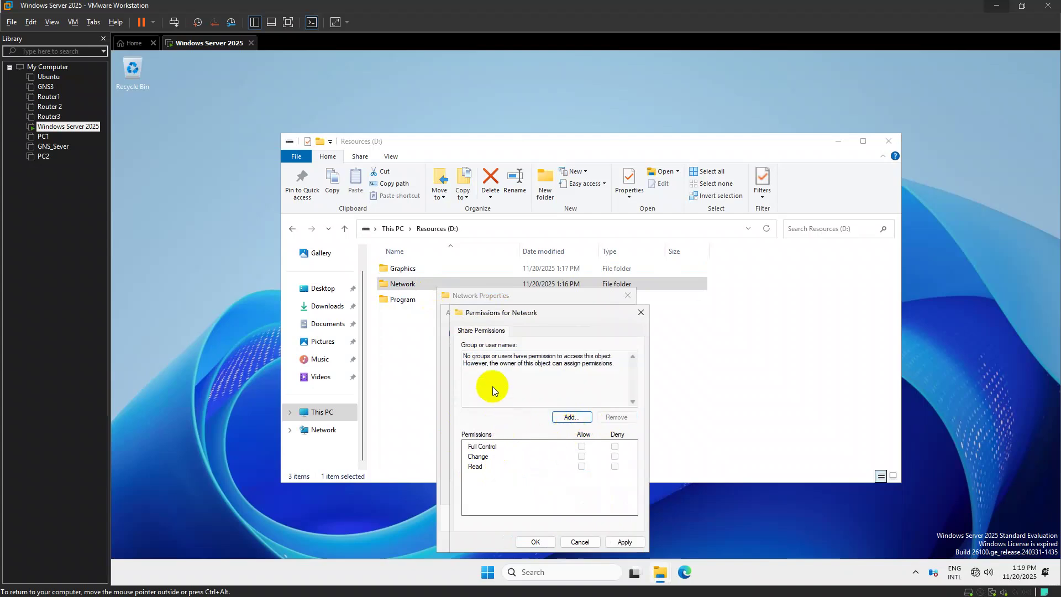
left_click(563, 416)
type("G")
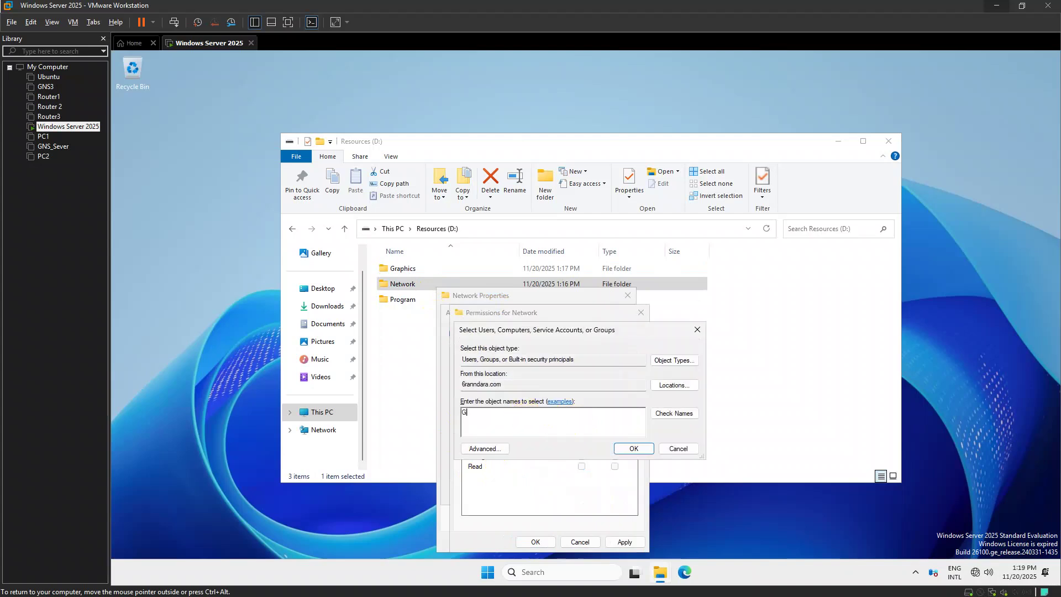
type(".")
key("Return")
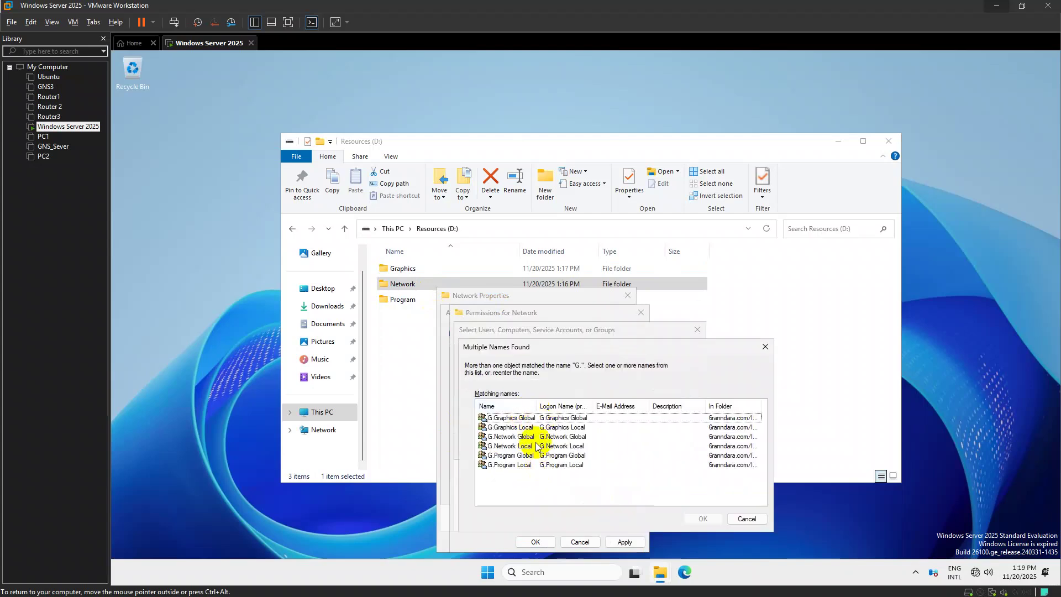
left_click(523, 446)
left_click(703, 518)
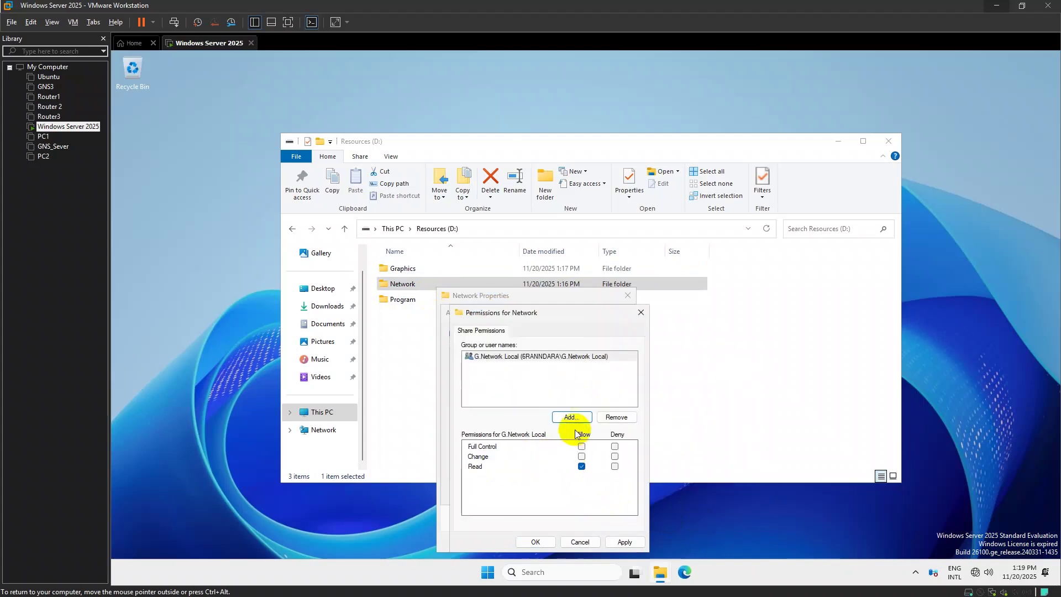
Add Authentication authority asserted identity to the Network share with Change allowed
left_click(572, 417)
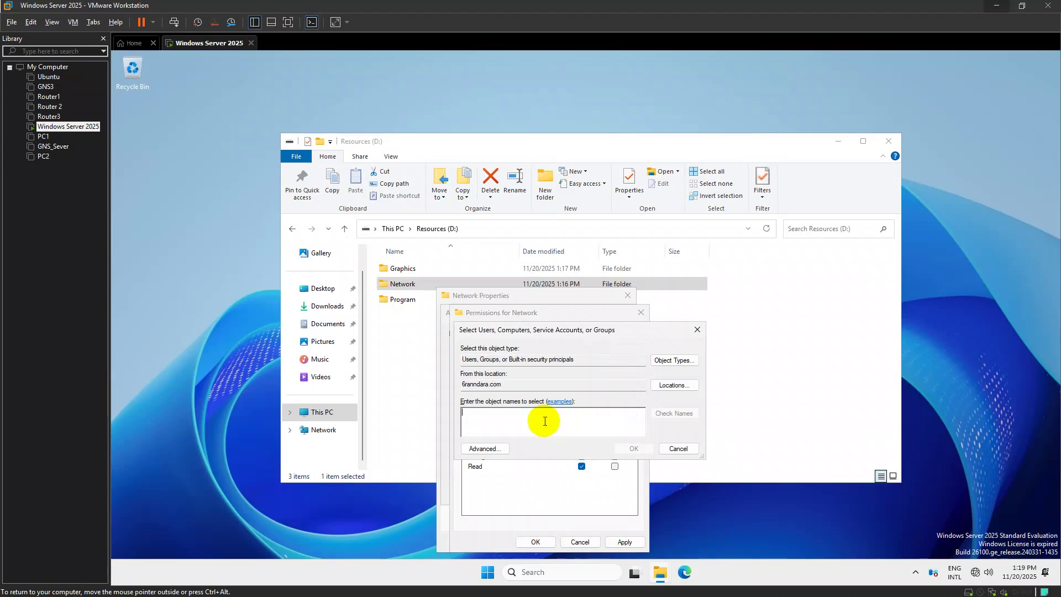
type("Authen")
key("Return")
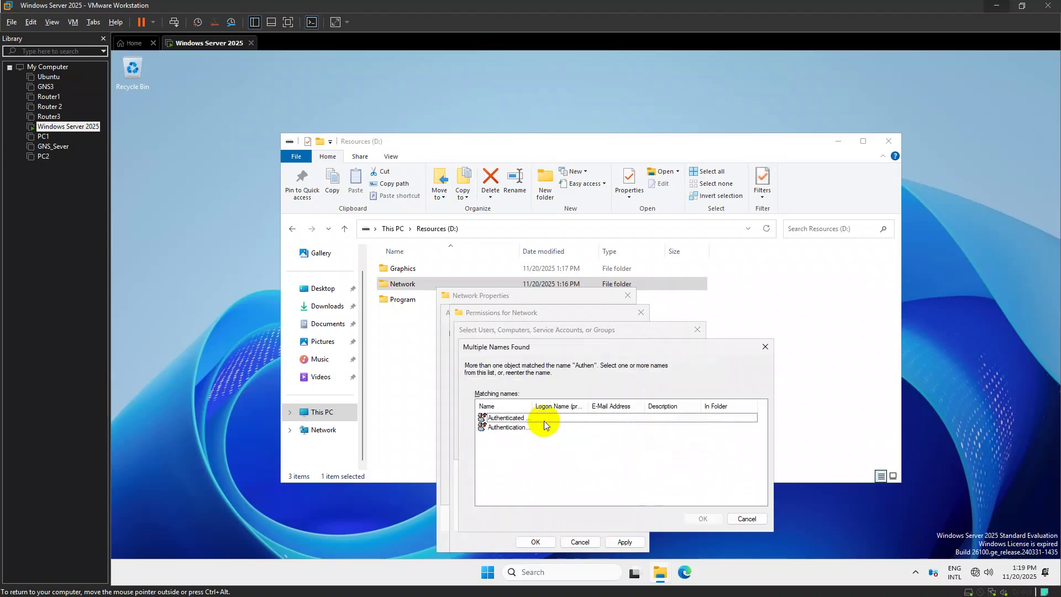
double_click(534, 407)
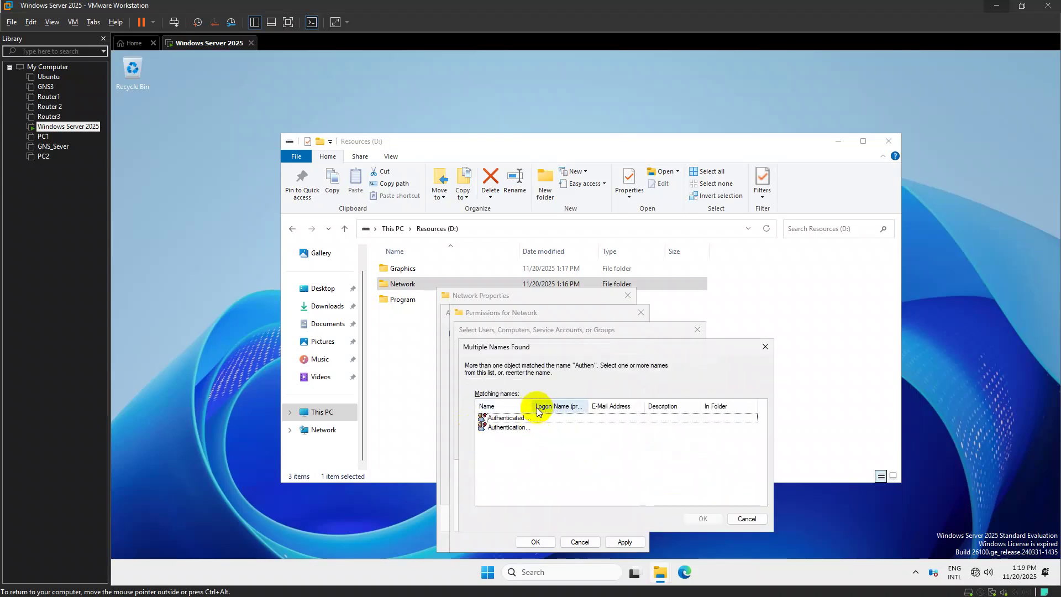
left_click(556, 427)
left_click(698, 519)
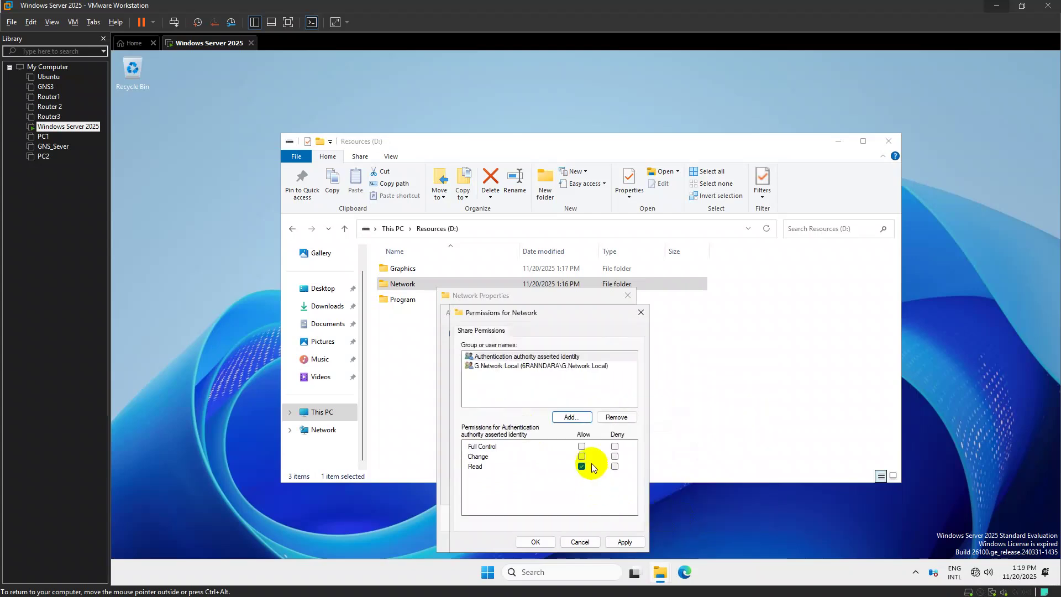
left_click(582, 456)
Apply the Network share permissions and close all of its sharing dialogs
left_click(614, 546)
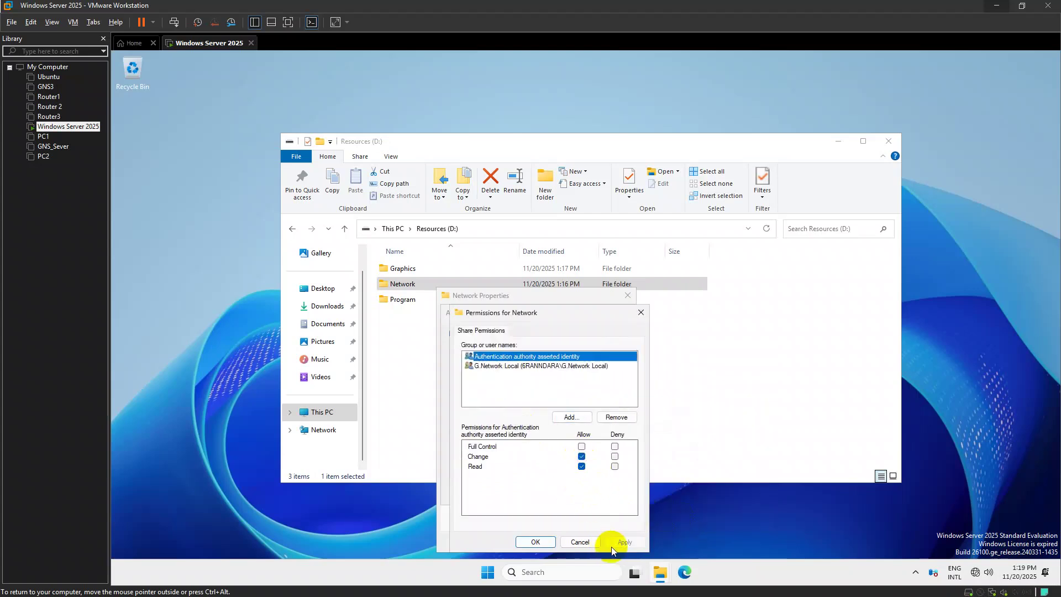
left_click(536, 542)
left_click(534, 495)
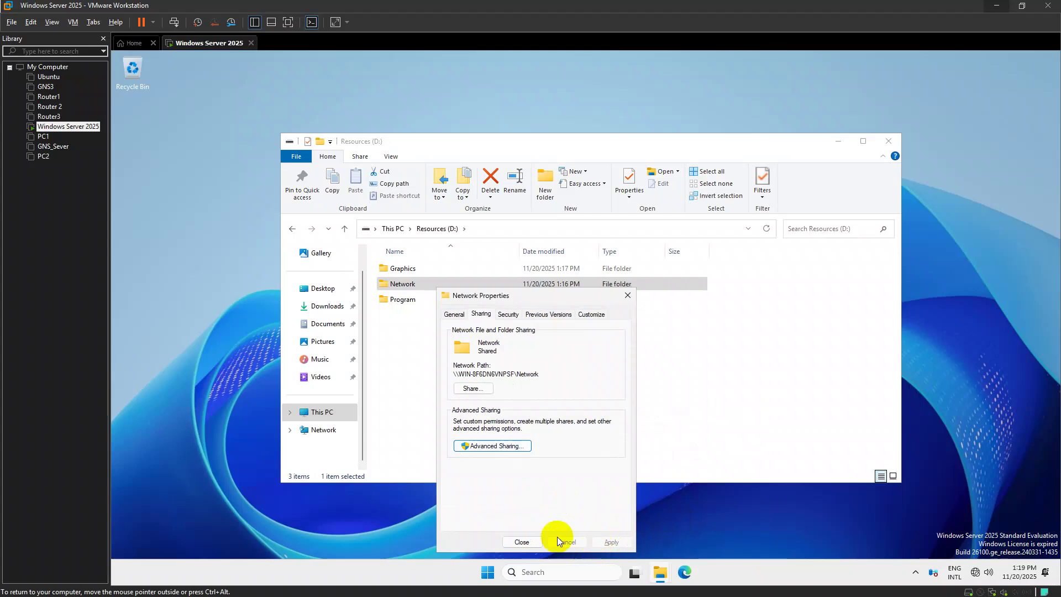
left_click(522, 542)
left_click(433, 303)
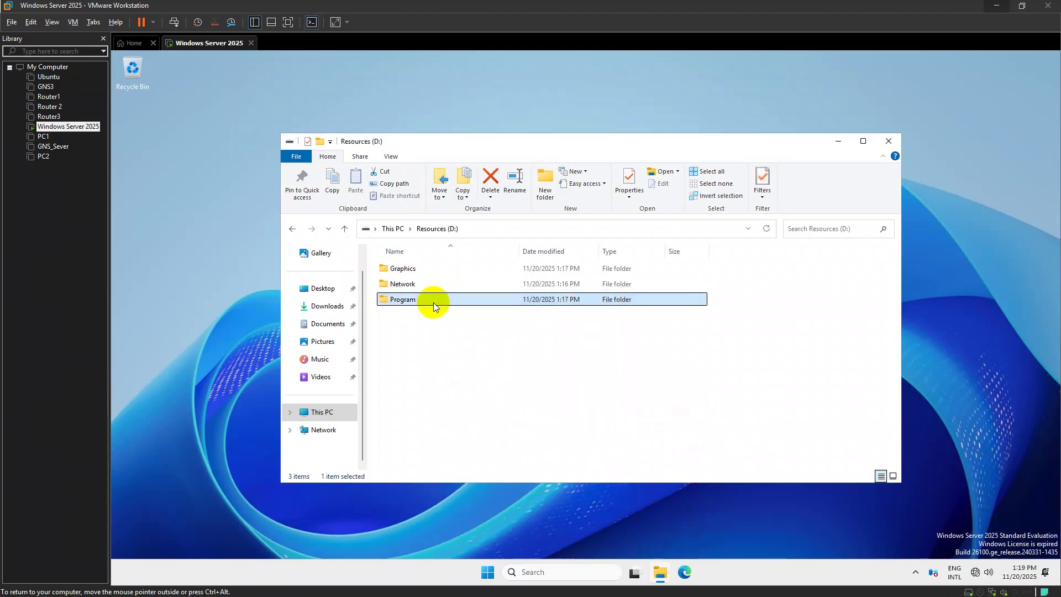
Turn on sharing for the Program folder and raise its simultaneous user limit
key("alt+Return")
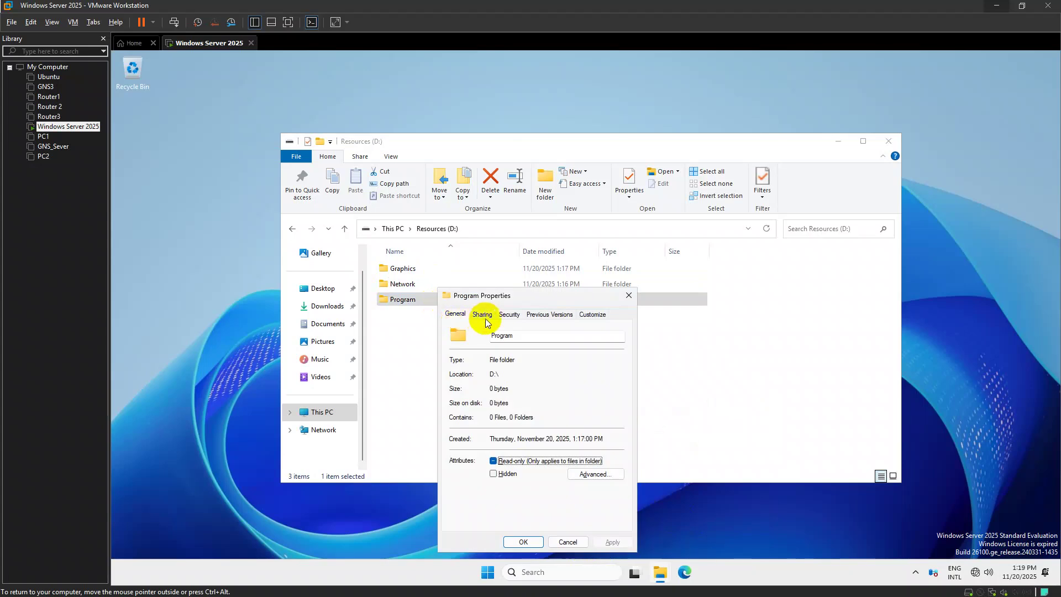
left_click(475, 315)
left_click(486, 446)
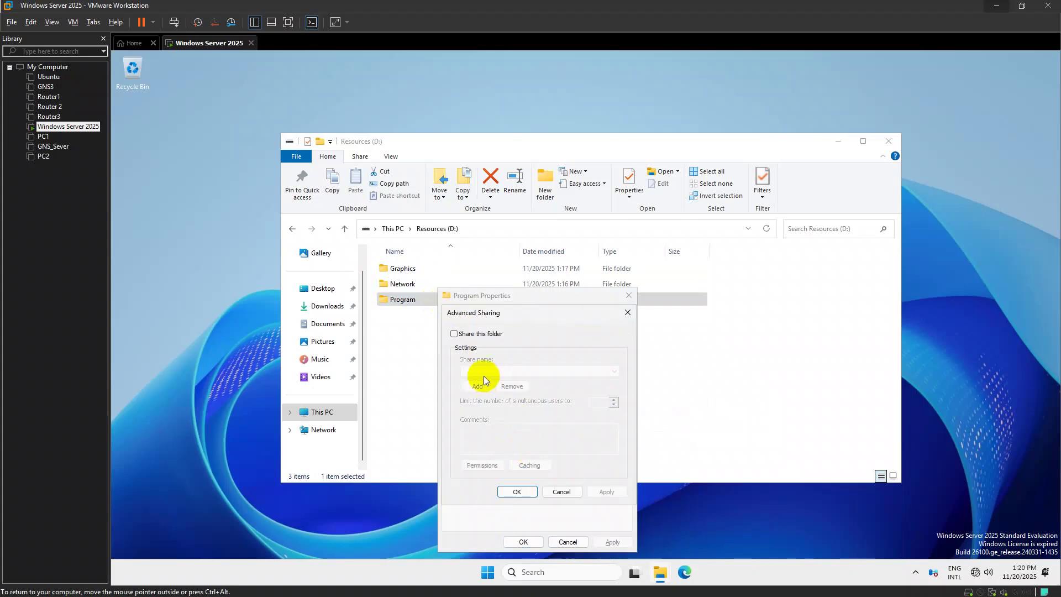
left_click(453, 334)
left_click(593, 403)
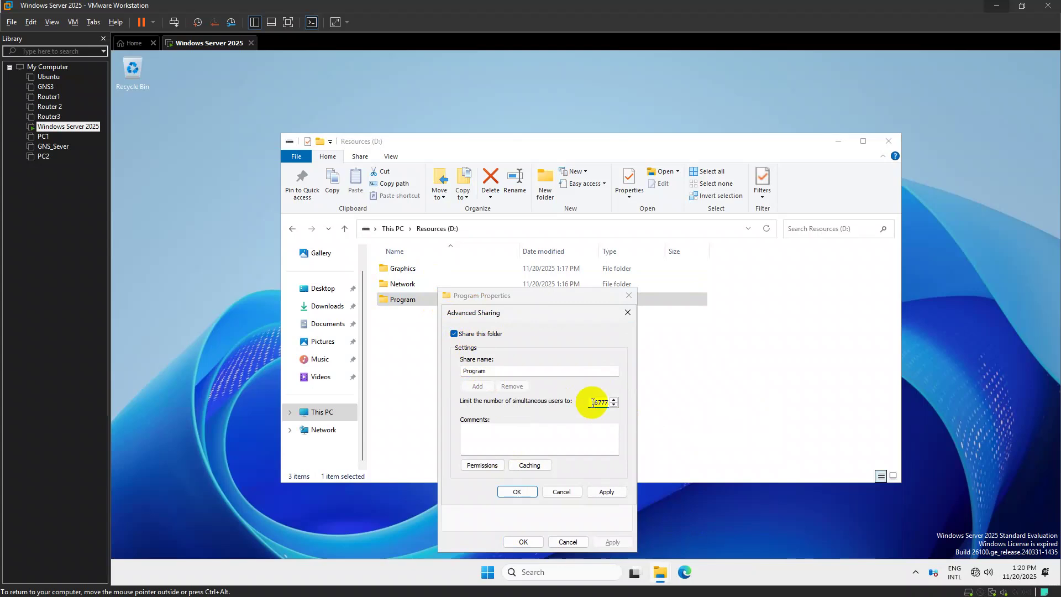
double_click(592, 403)
left_click(593, 403)
double_click(593, 403)
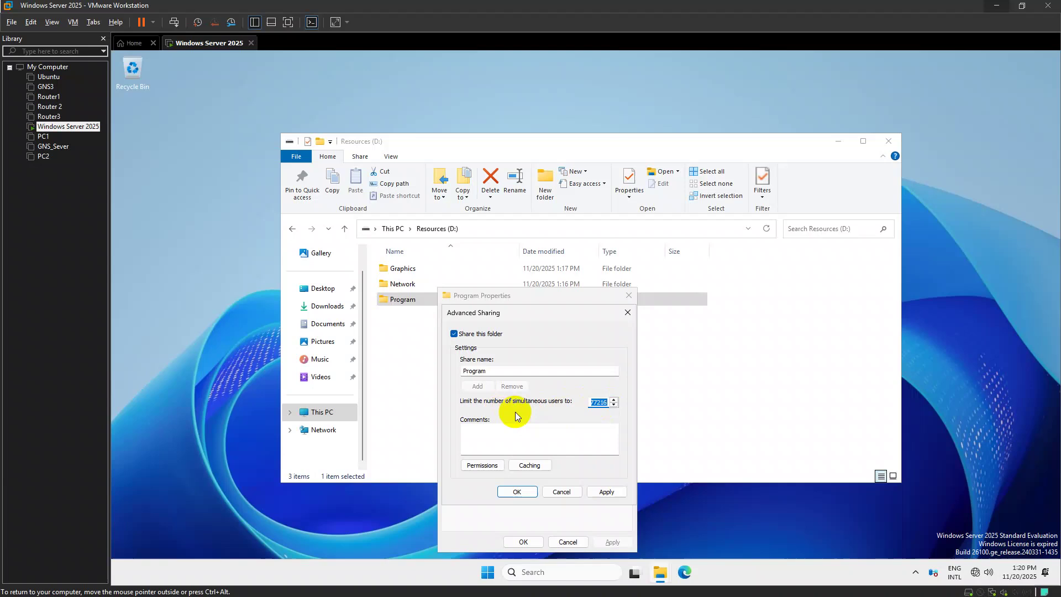
left_click(615, 400)
left_click(614, 400)
left_click(614, 400)
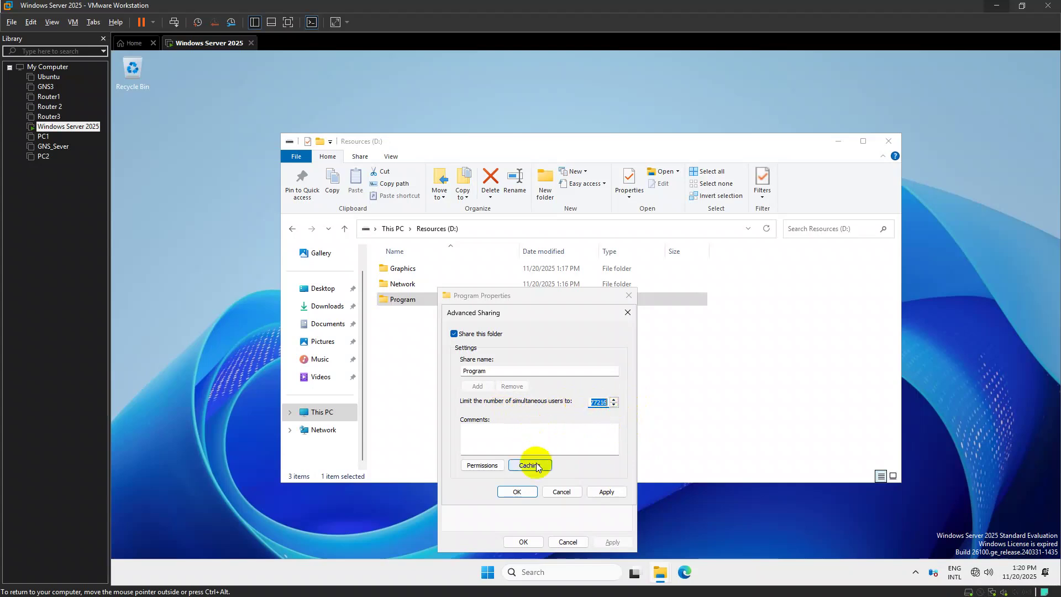
Remove Everyone from the Program share permissions and add G.Program Local
left_click(482, 465)
left_click(612, 421)
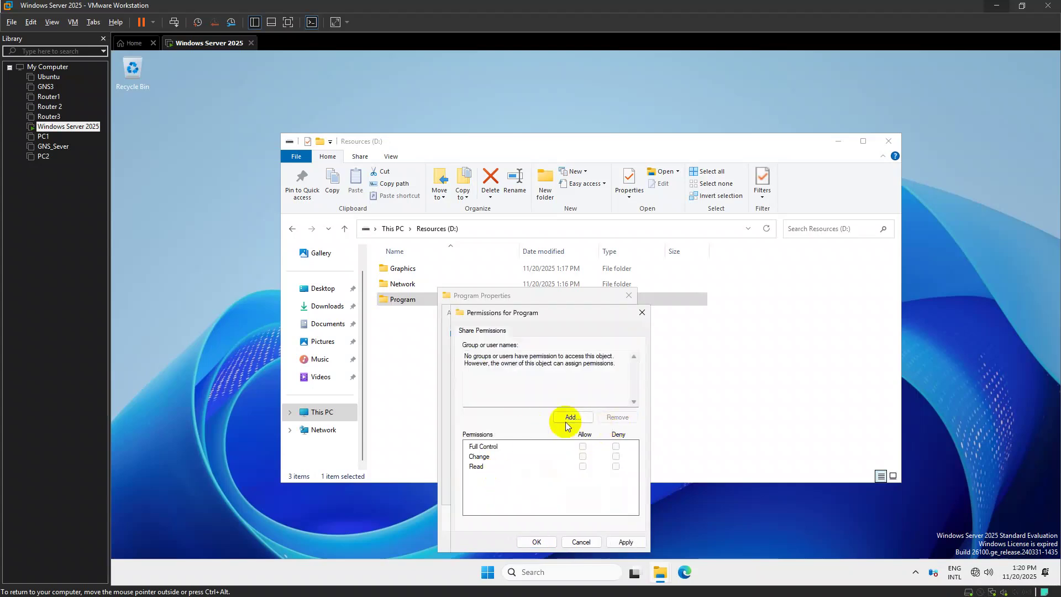
left_click(573, 417)
type("G.")
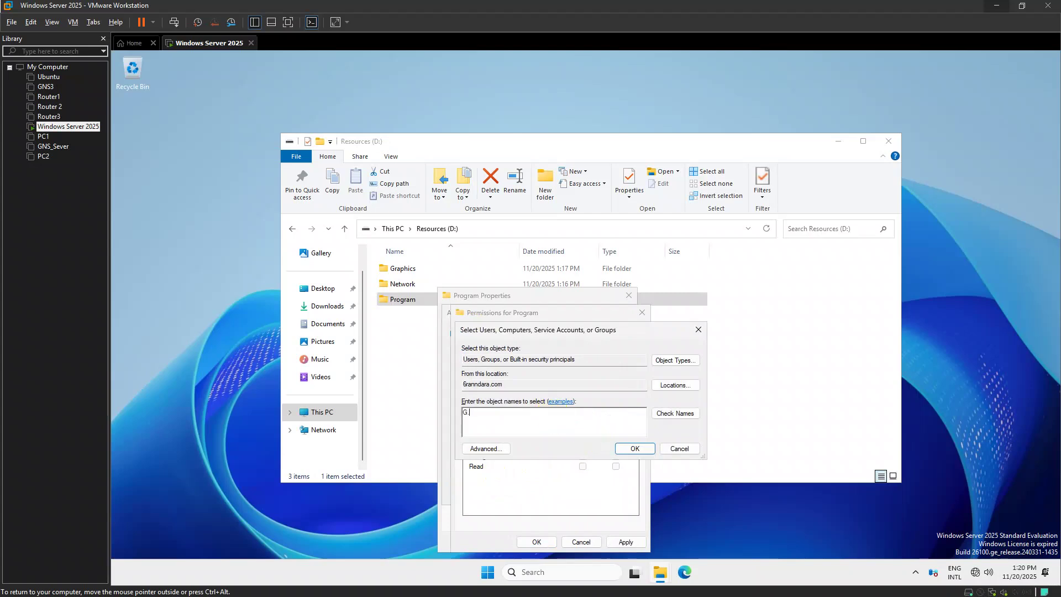
key("Return")
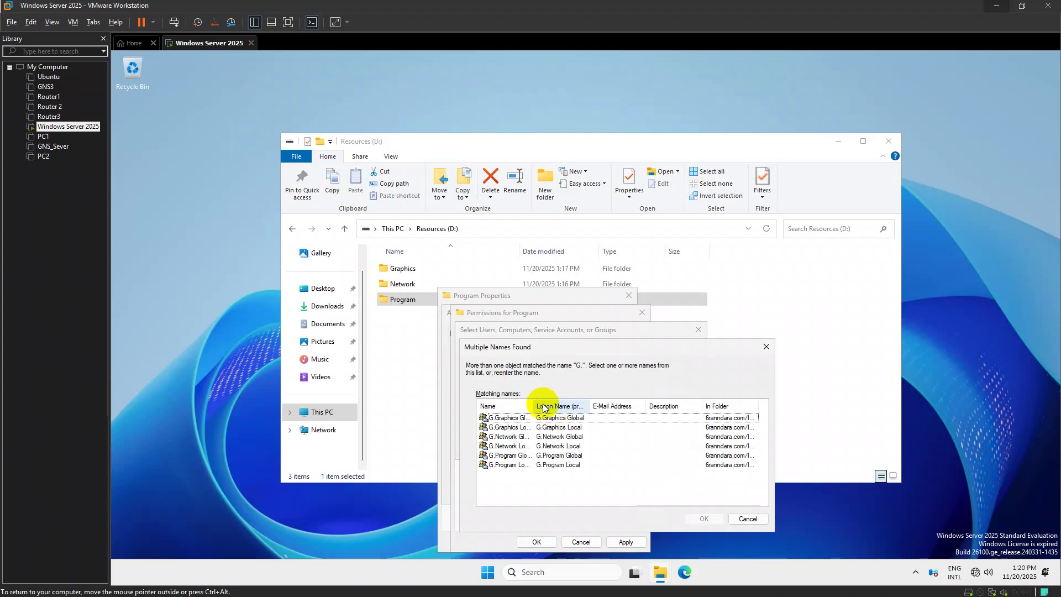
double_click(520, 465)
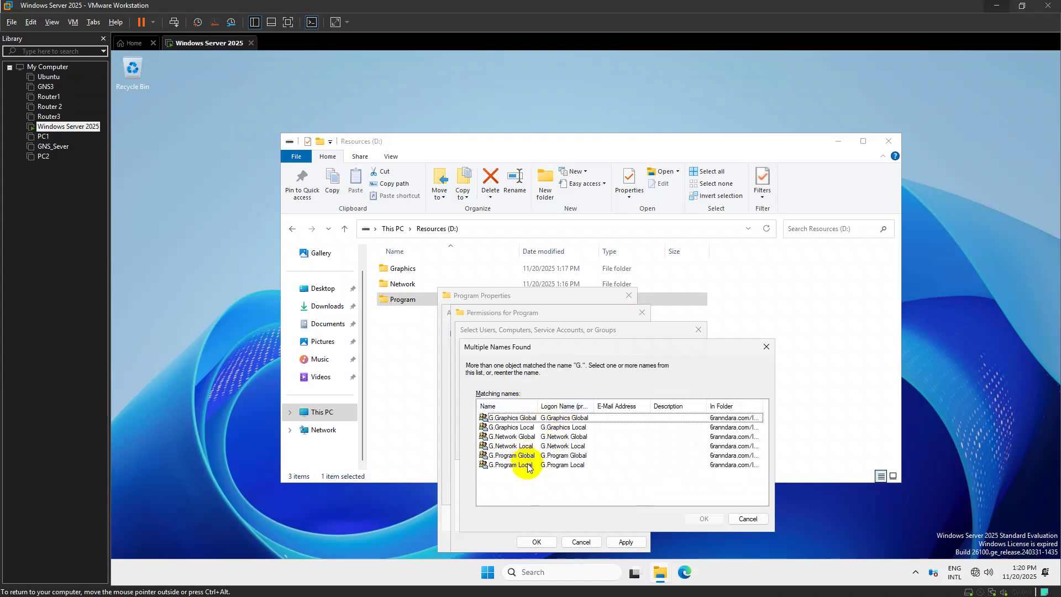
left_click(626, 499)
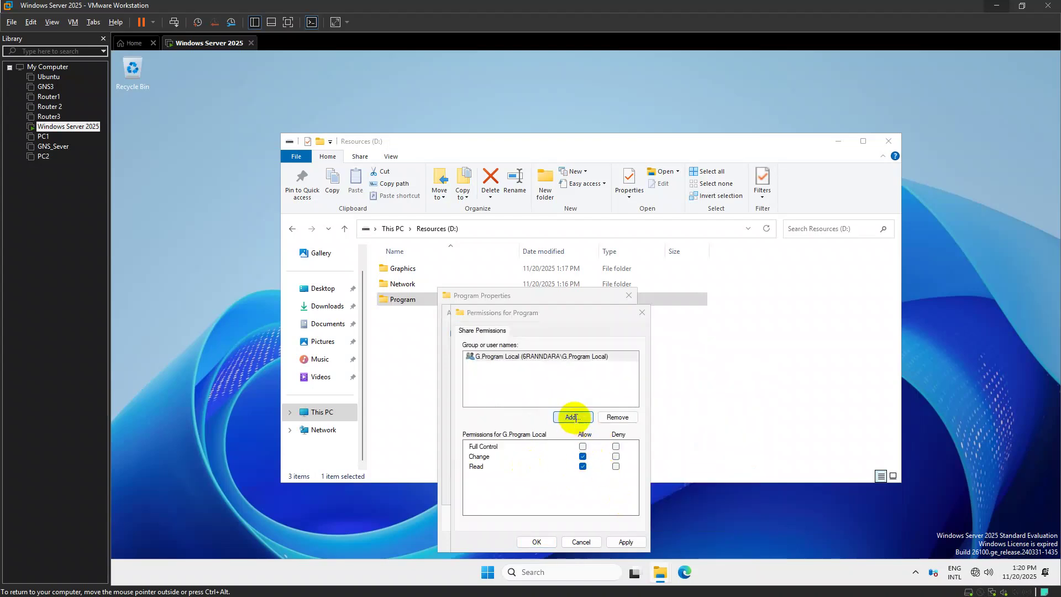
Add Authentication authority asserted identity to the Program share with Change allowed
left_click(573, 417)
type("Authen")
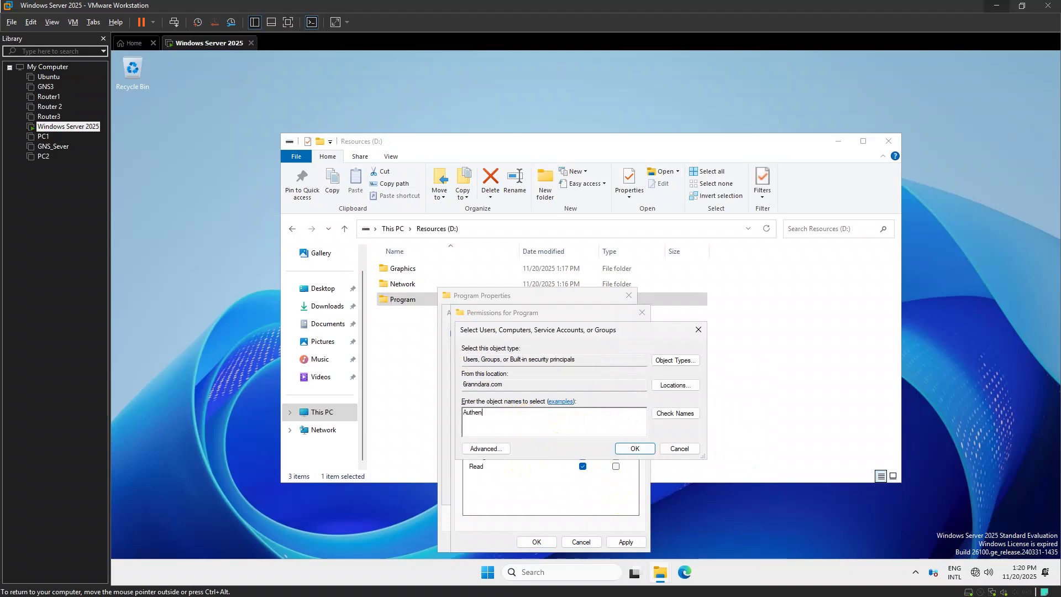
left_click(675, 415)
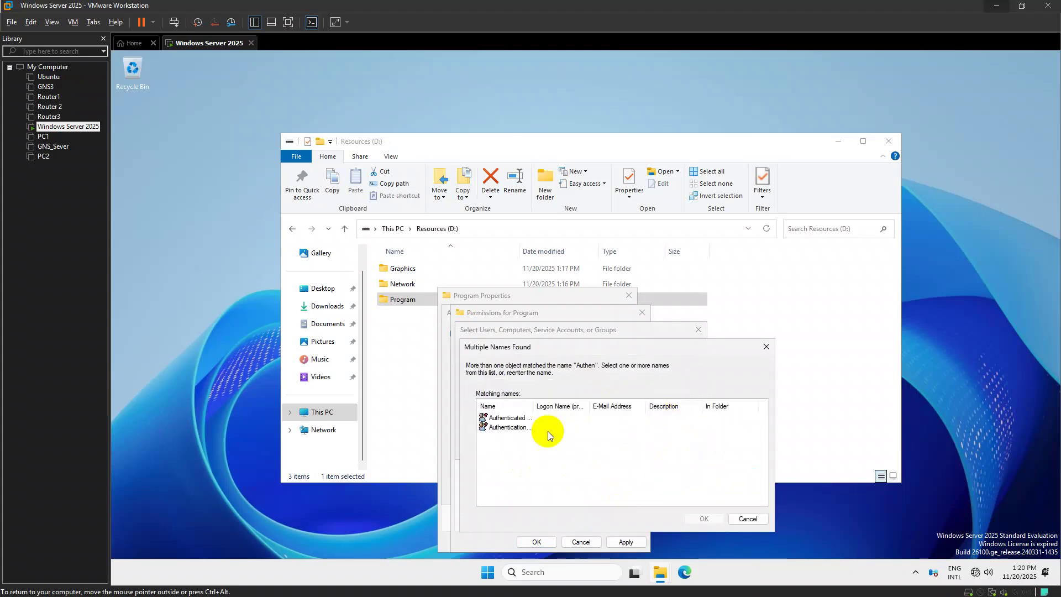
double_click(535, 403)
left_click(540, 426)
left_click(702, 519)
left_click(635, 448)
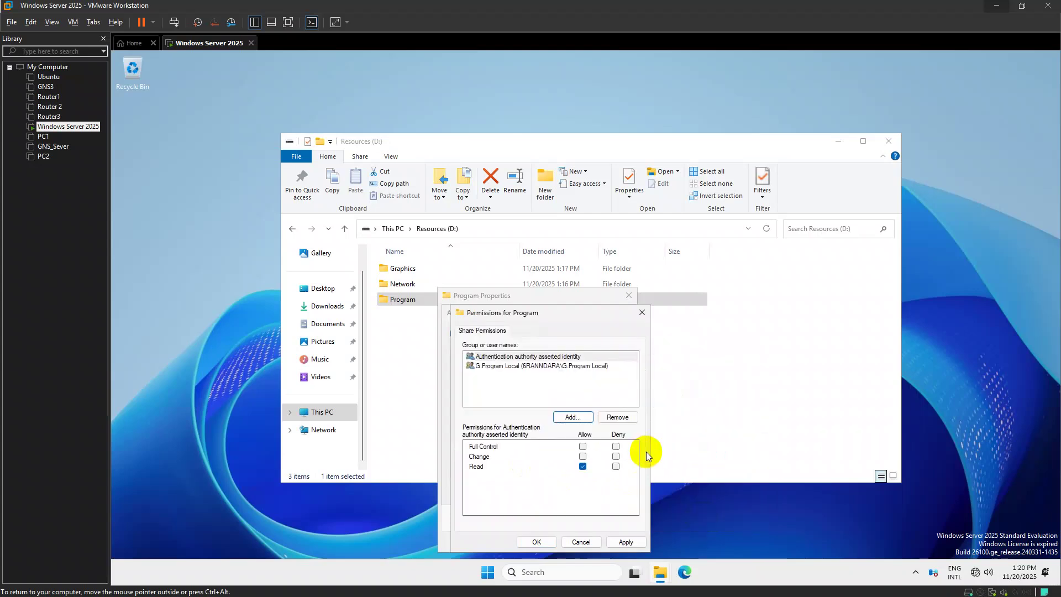
left_click(583, 456)
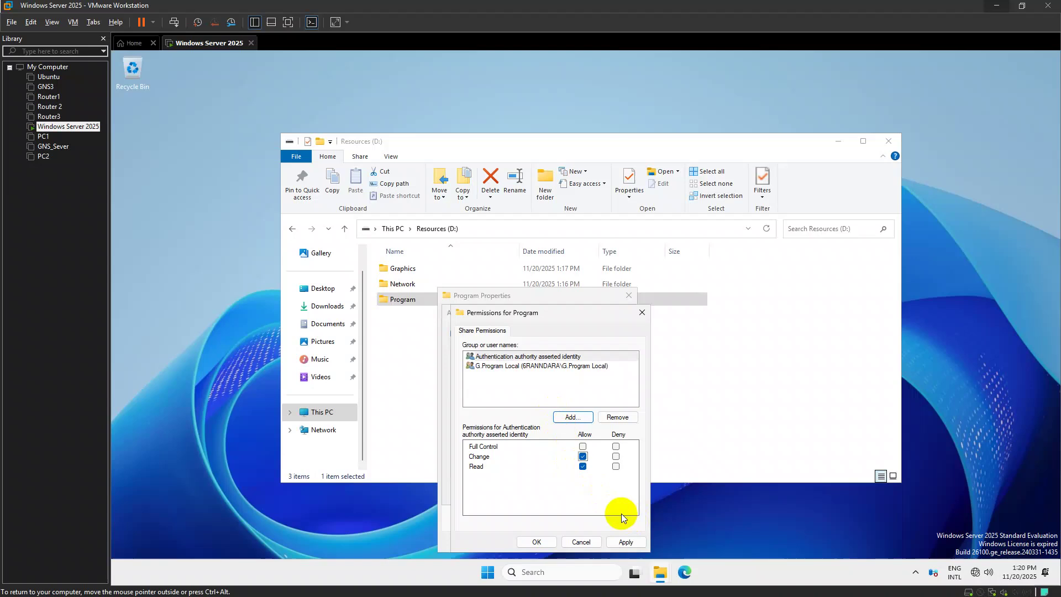
Apply the permissions, close the Program sharing dialogs, and close the Resources (D:) window
left_click(625, 541)
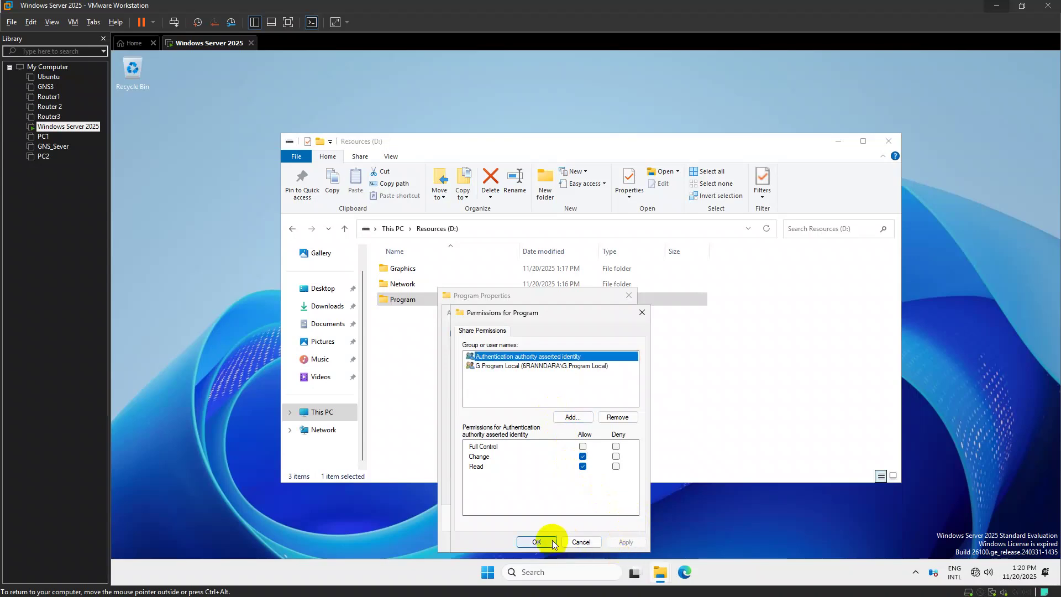
left_click(580, 541)
left_click(528, 493)
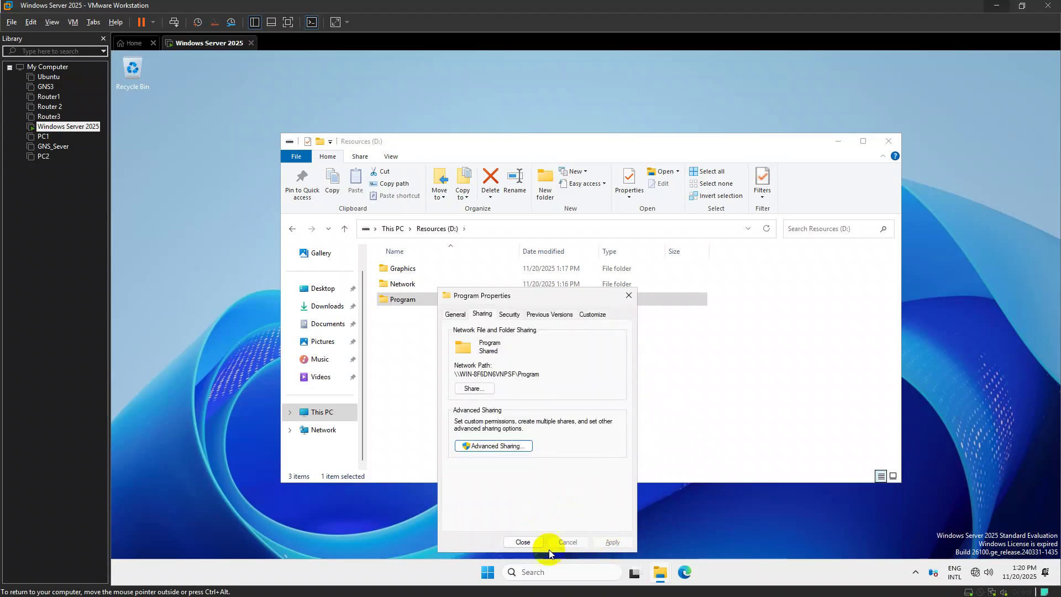
left_click(531, 541)
left_click(752, 383)
left_click(887, 142)
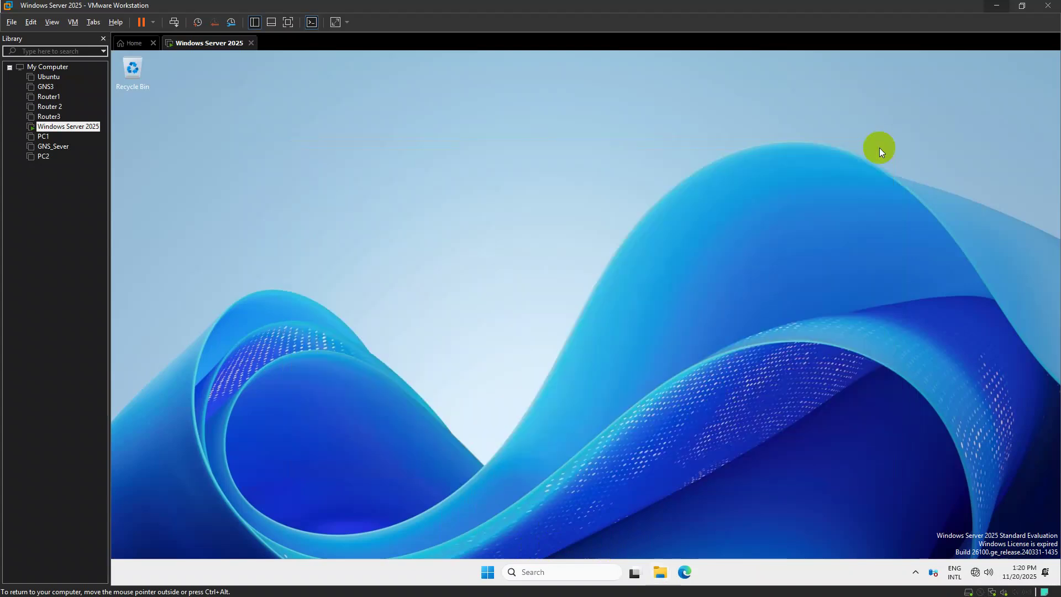
Launch Server Manager from Start search, dismiss its popups, and start Add Roles and Features
key("super")
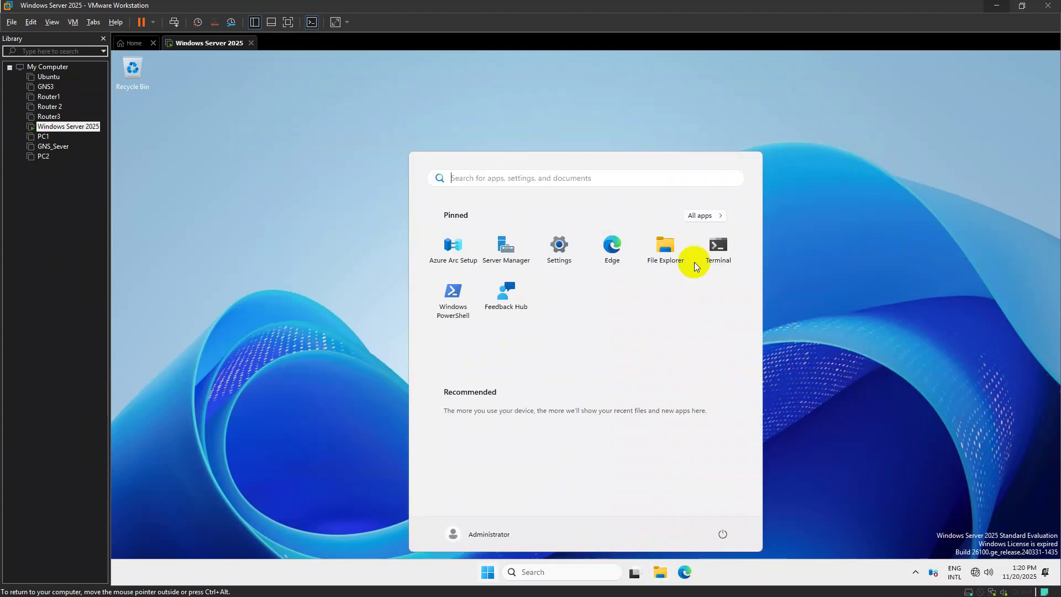
type("s Se")
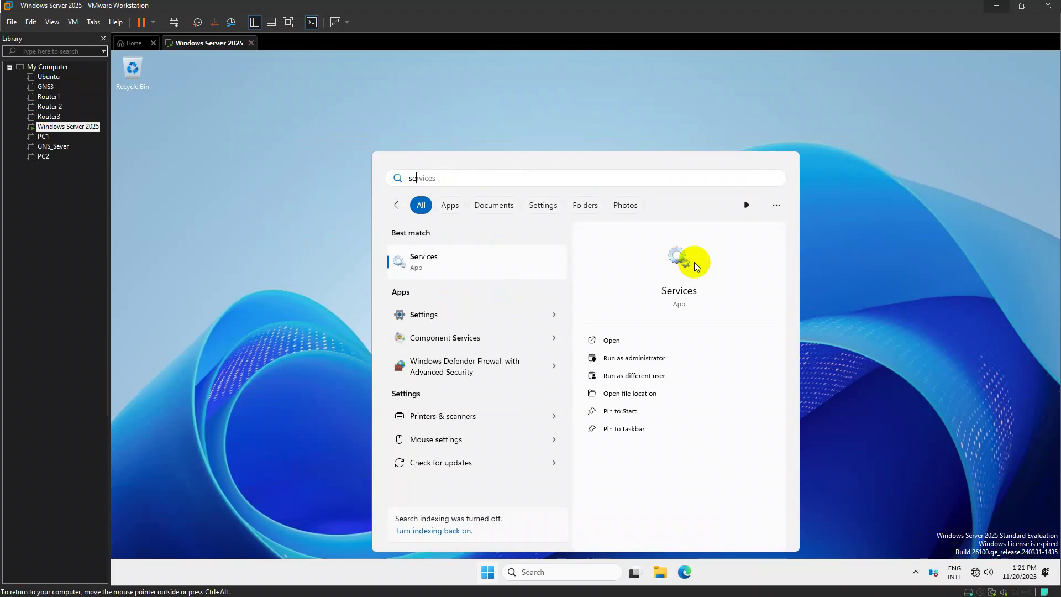
type("rver")
key("Return")
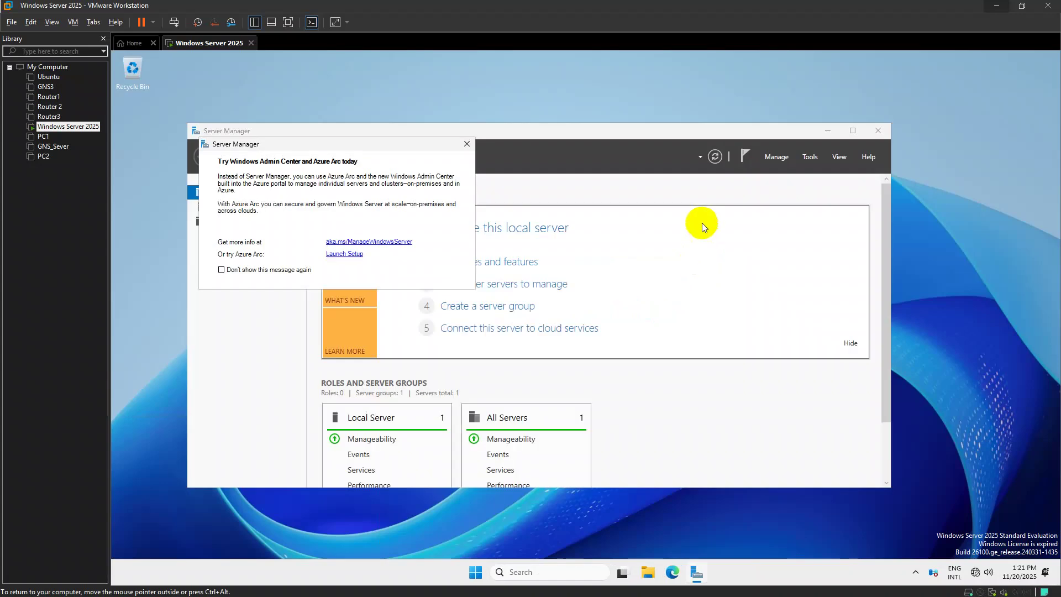
left_click(777, 157)
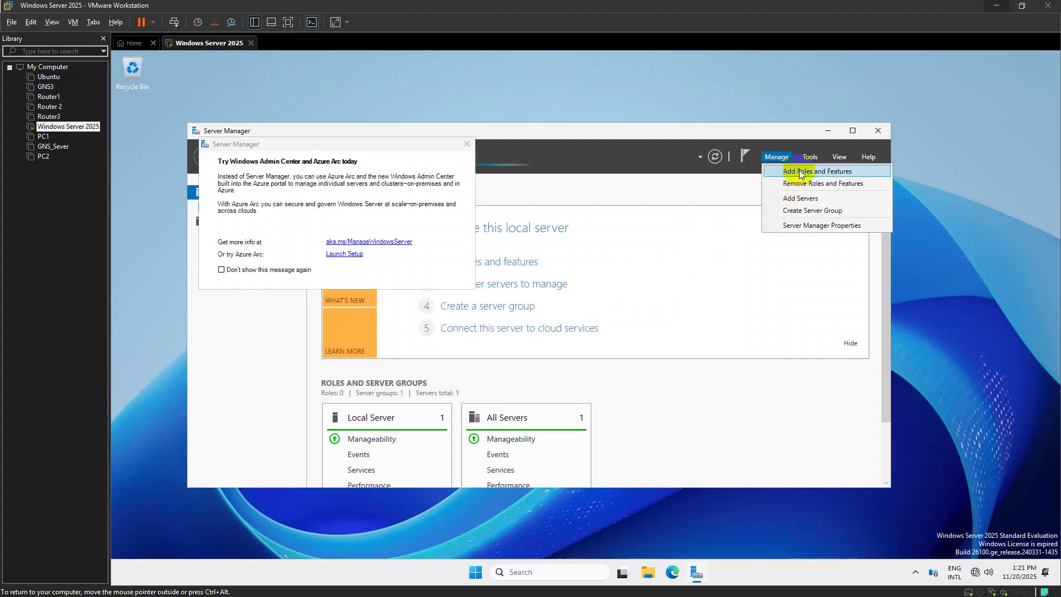
left_click(802, 172)
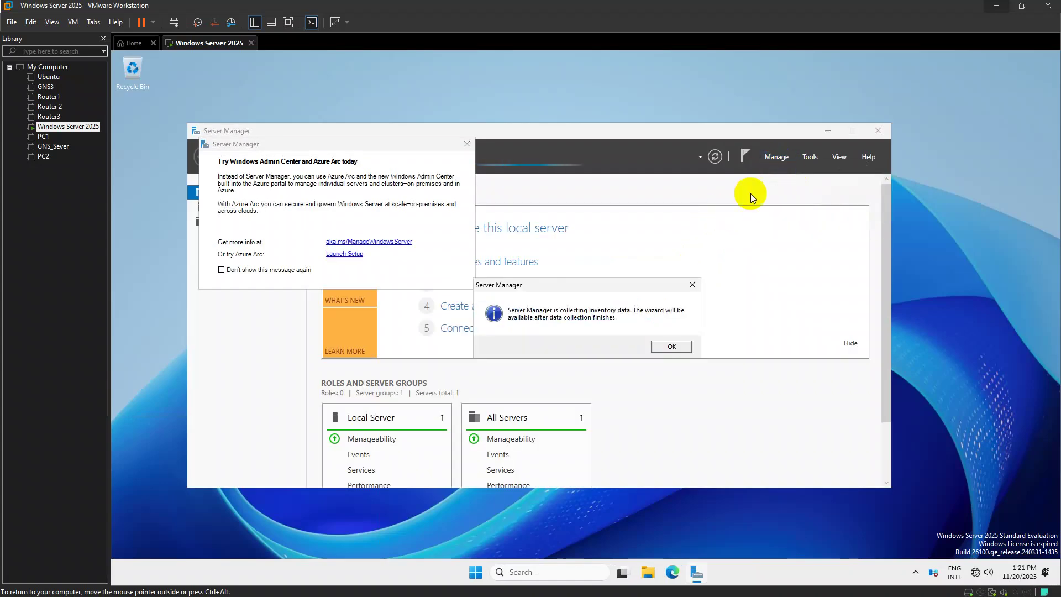
left_click(672, 346)
left_click(467, 145)
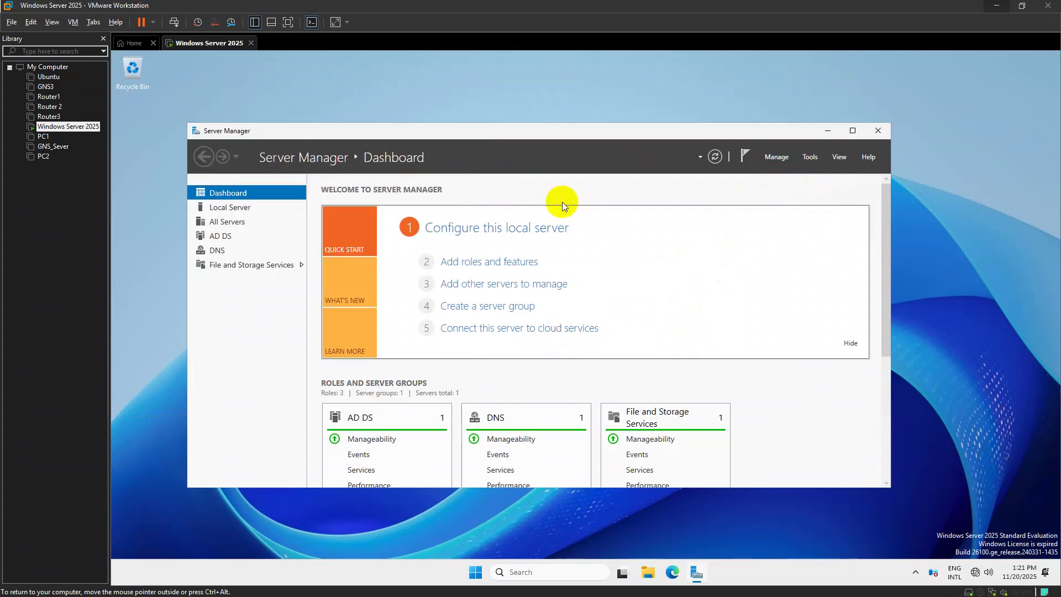
left_click(791, 160)
left_click(783, 172)
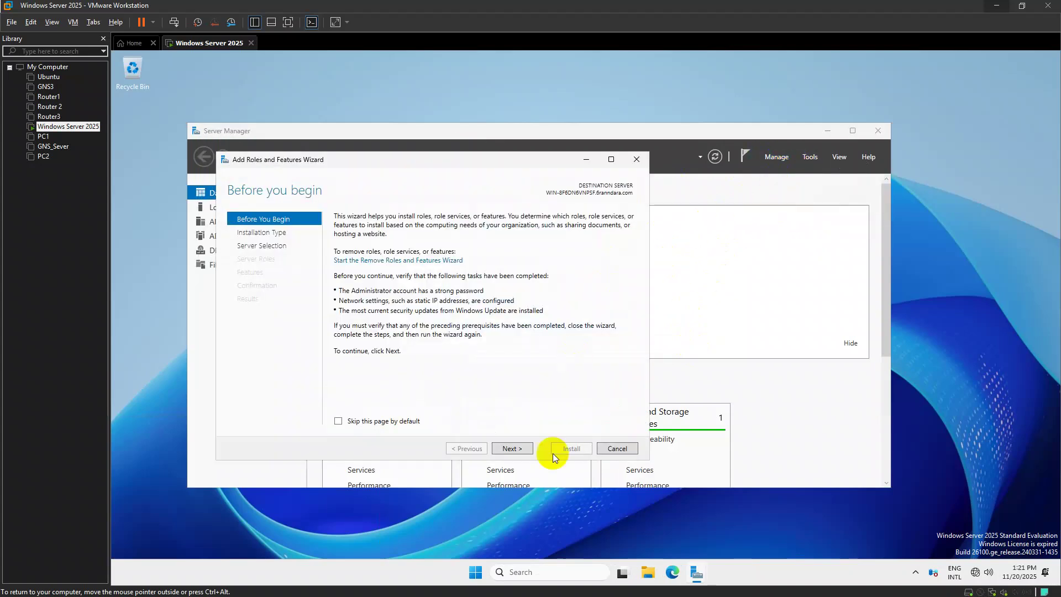
Keep the default installation type and server, and select the DHCP Server role with its features
left_click(519, 449)
left_click(519, 448)
left_click(519, 447)
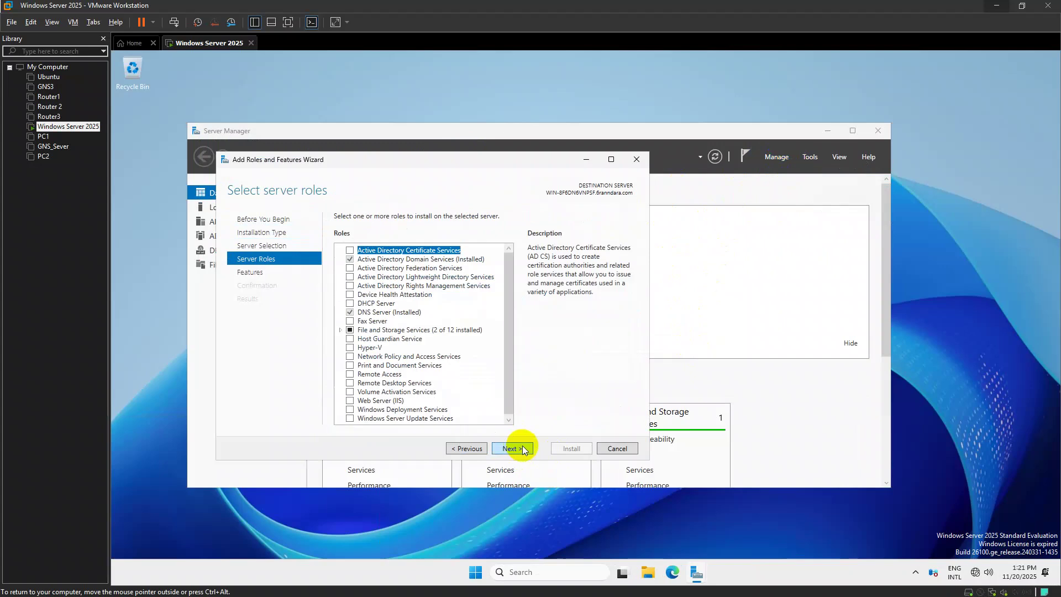
left_click(350, 304)
left_click(489, 407)
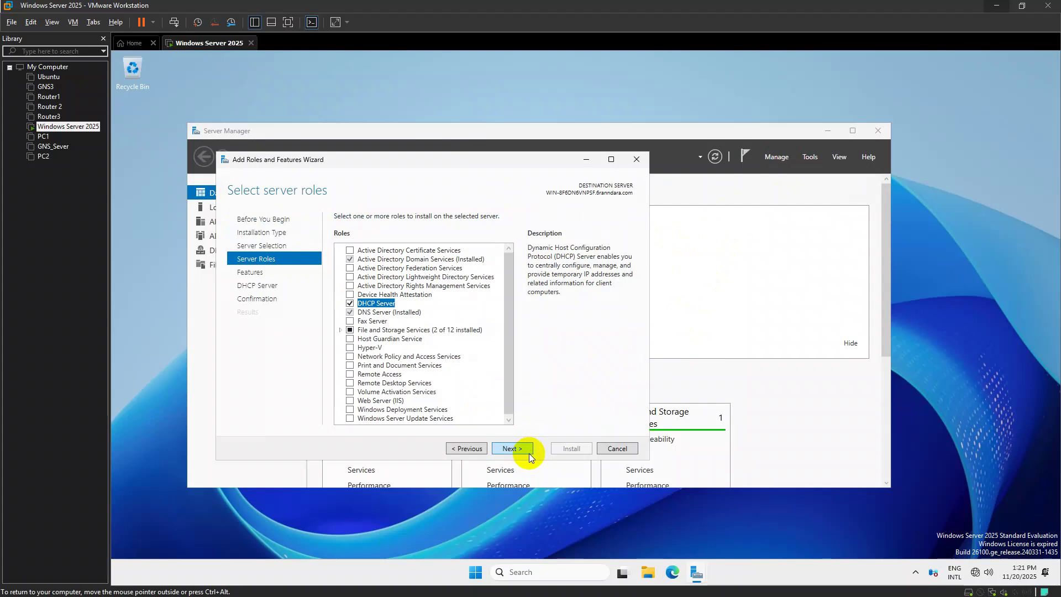
Install the DHCP Server role and close the wizard once it finishes
left_click(515, 449)
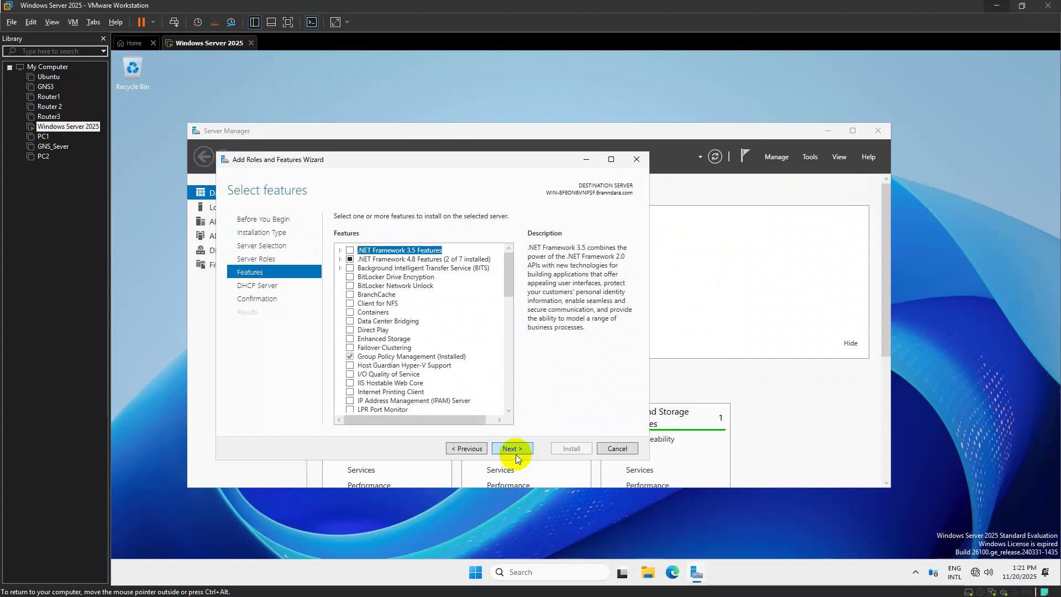
left_click(509, 449)
left_click(510, 448)
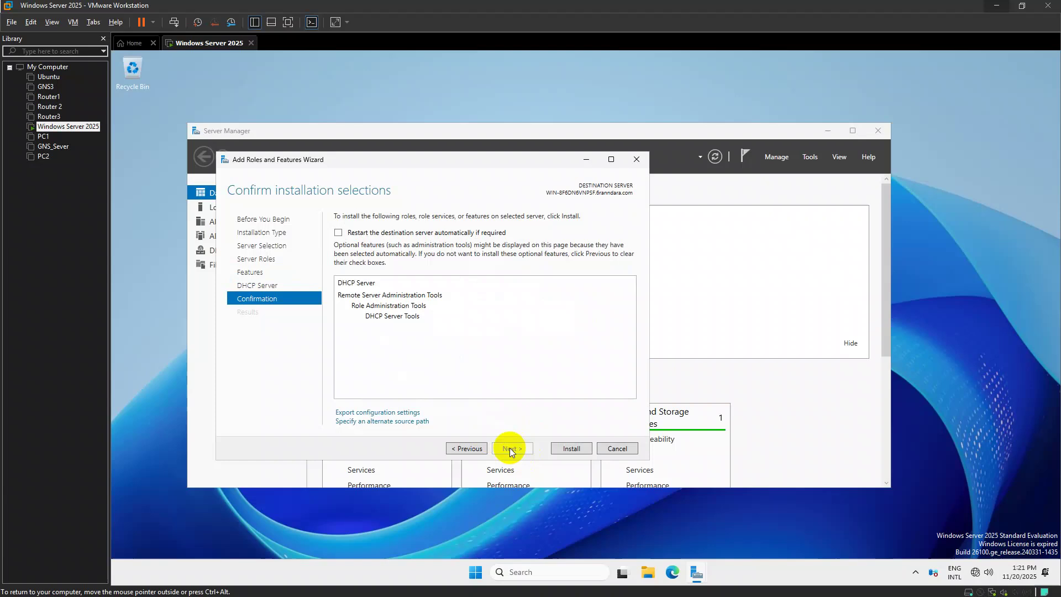
left_click(558, 446)
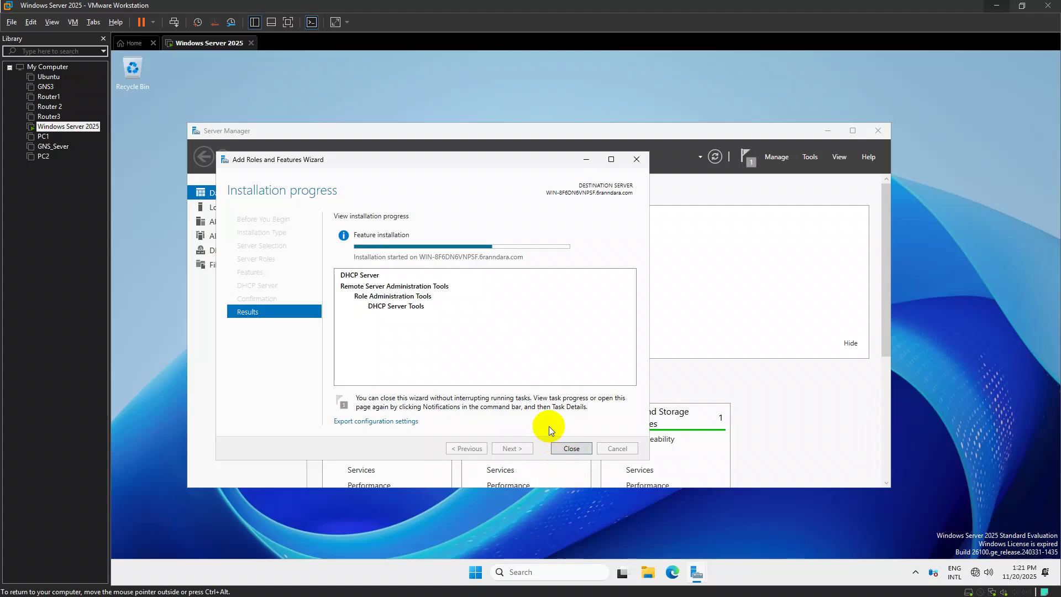
left_click(569, 449)
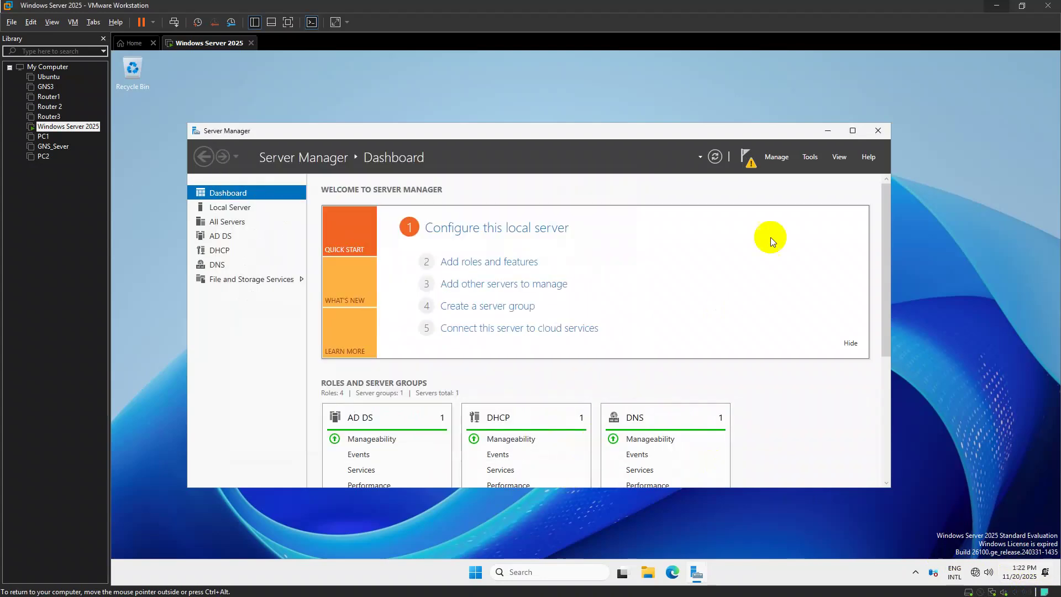
Complete the DHCP post-install configuration by committing the server authorization
left_click(747, 157)
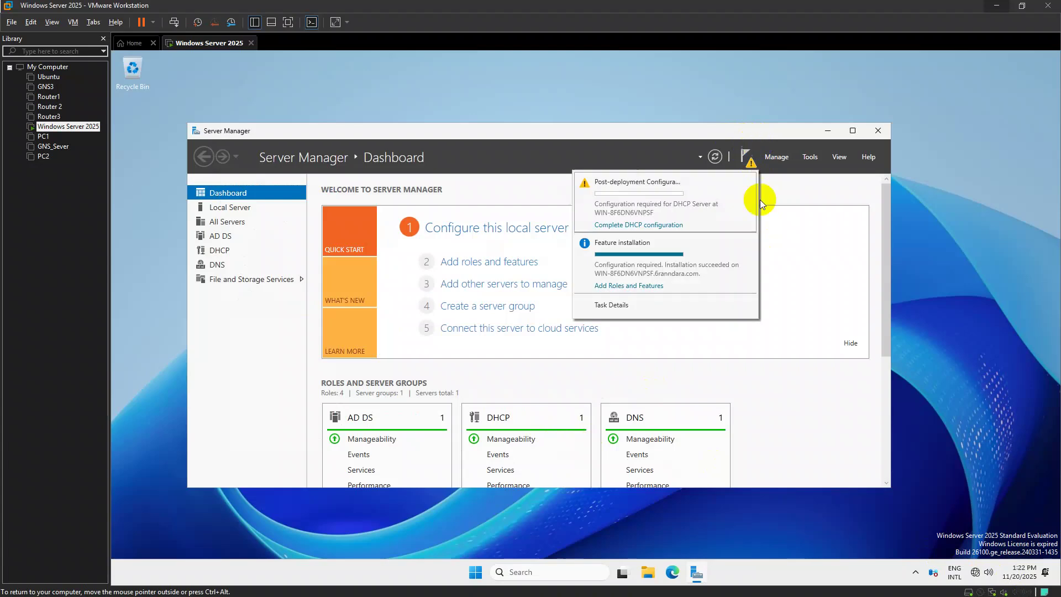
left_click(664, 224)
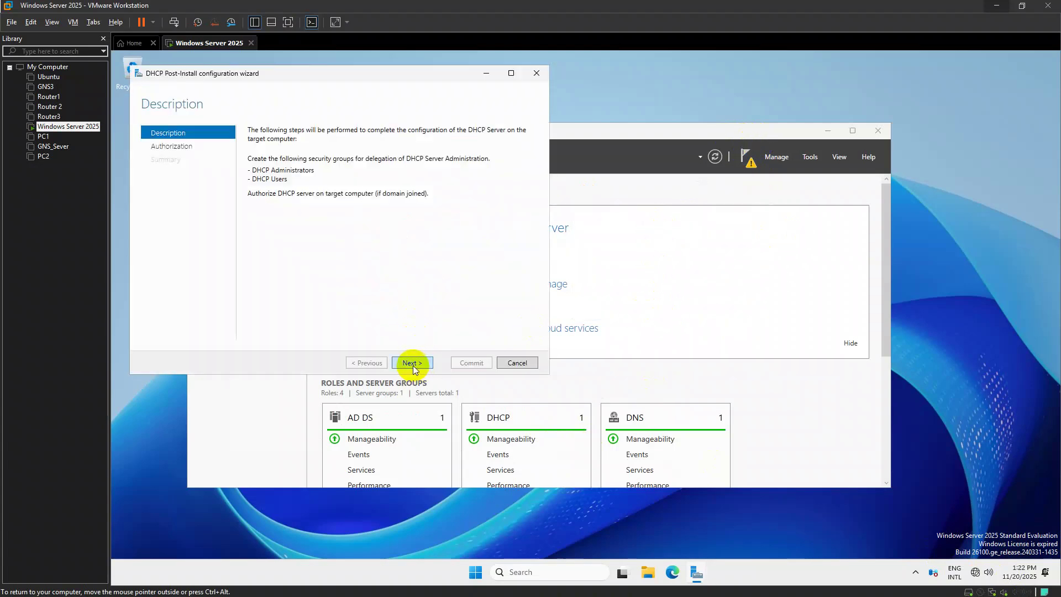
left_click(413, 363)
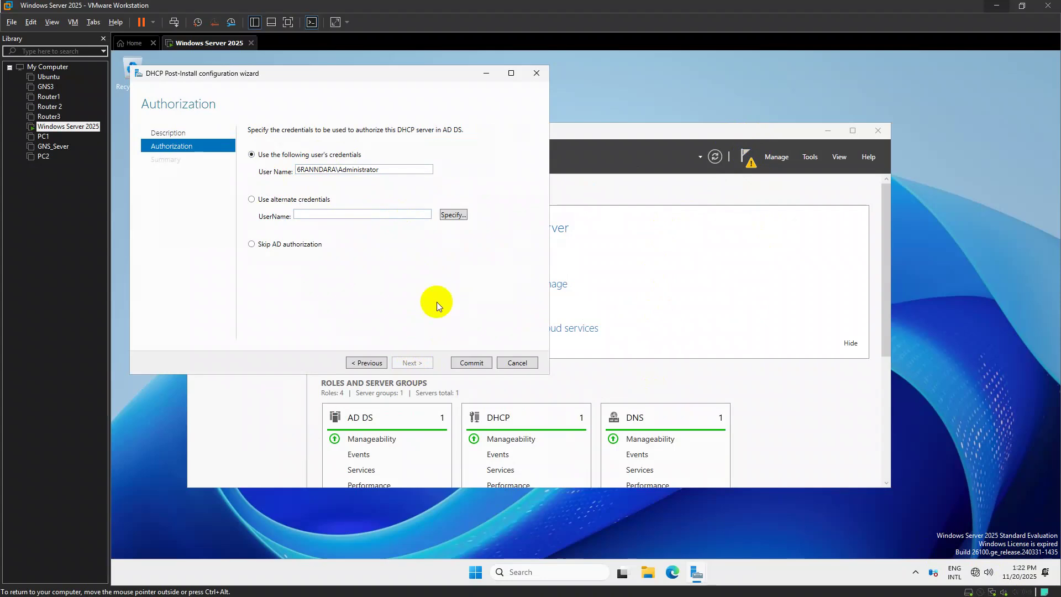
left_click(472, 362)
left_click(471, 362)
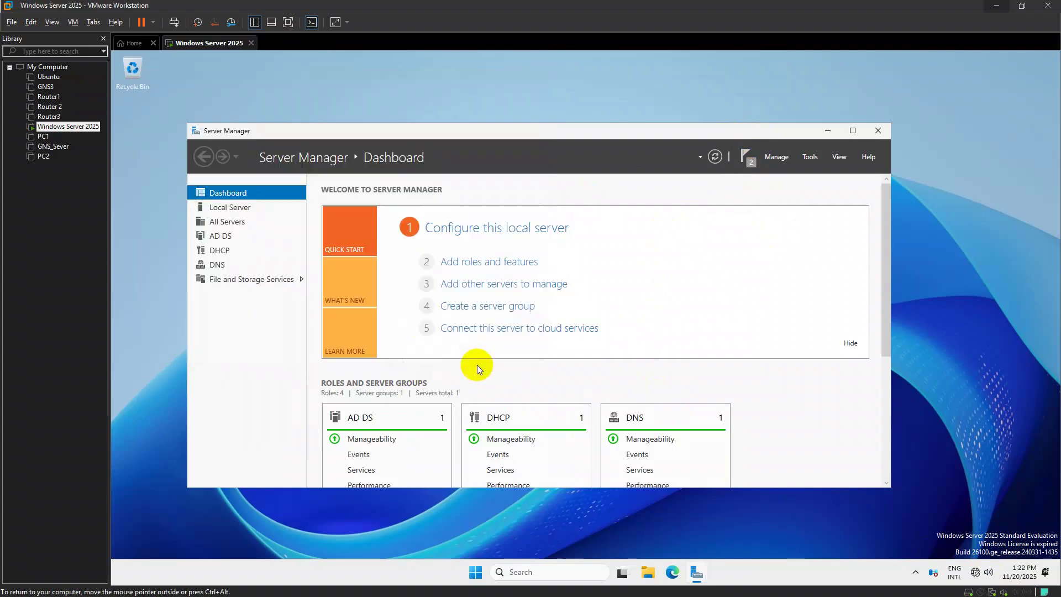
Open the DHCP console maximized and expand the server's IPv4 node
left_click(810, 156)
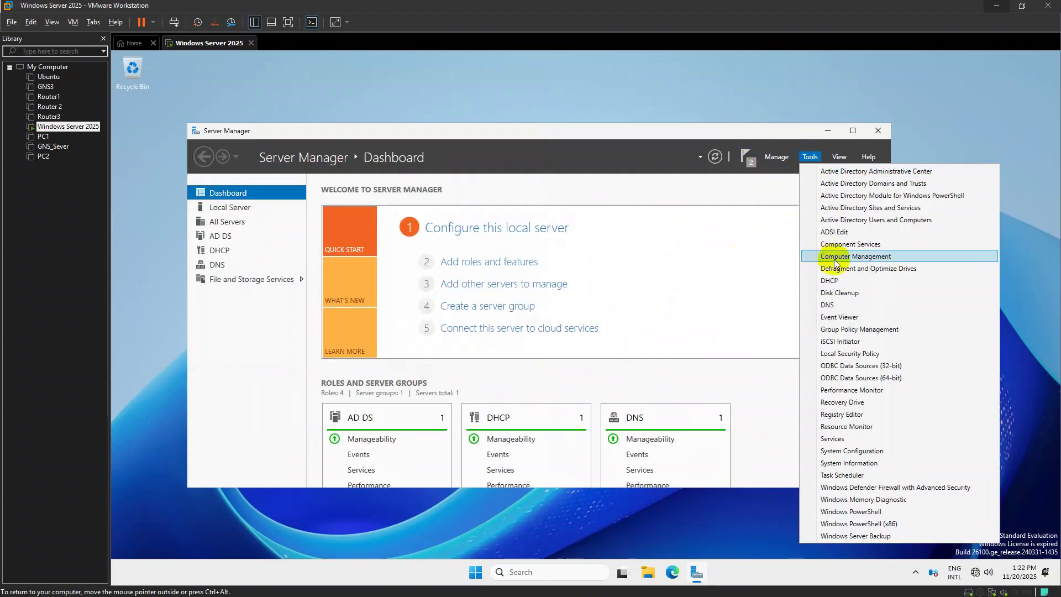
left_click(850, 278)
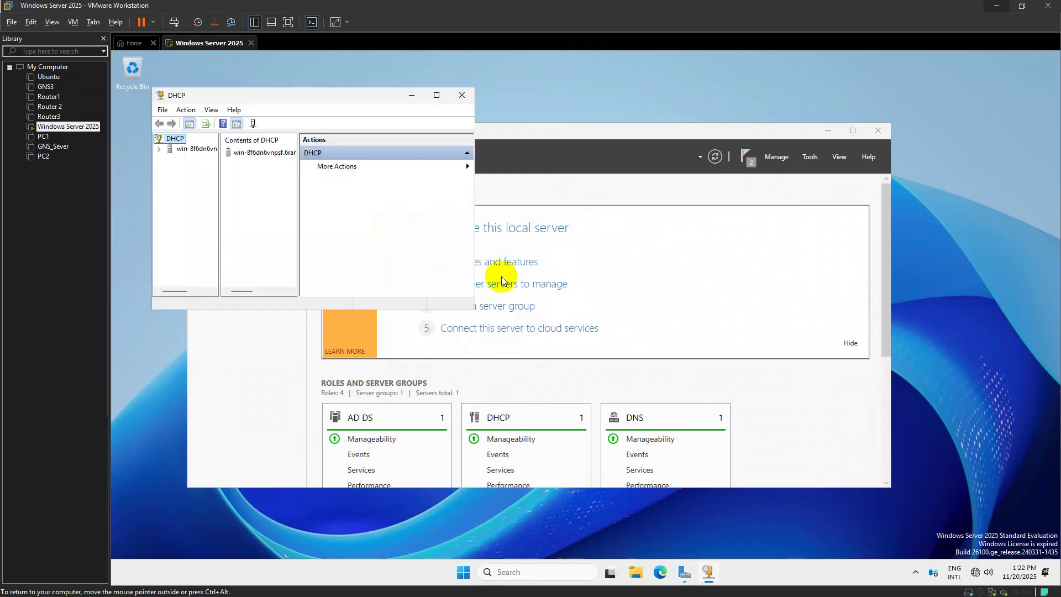
left_click(436, 95)
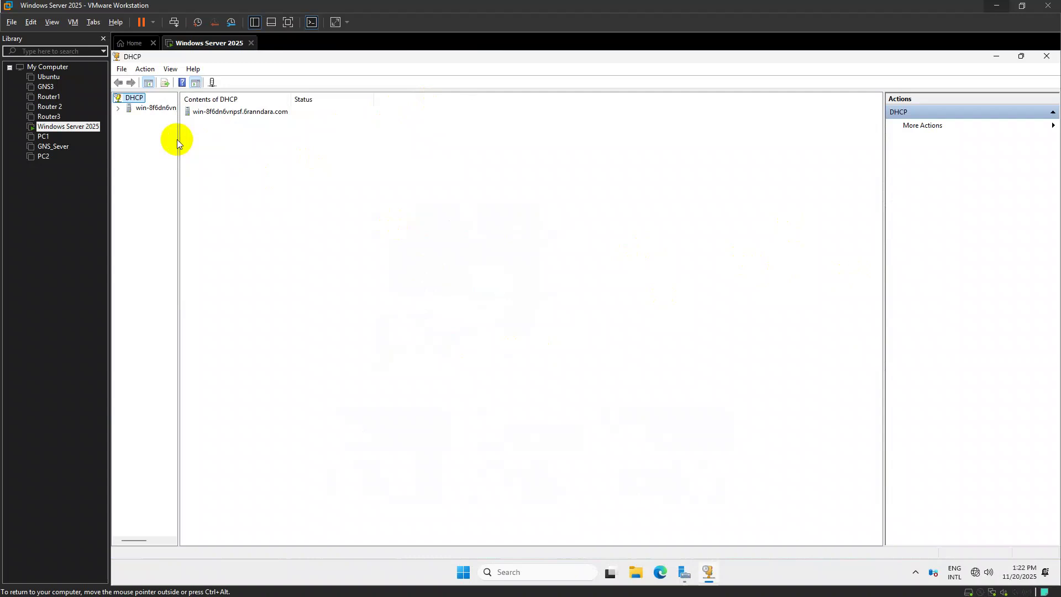
left_click(167, 107)
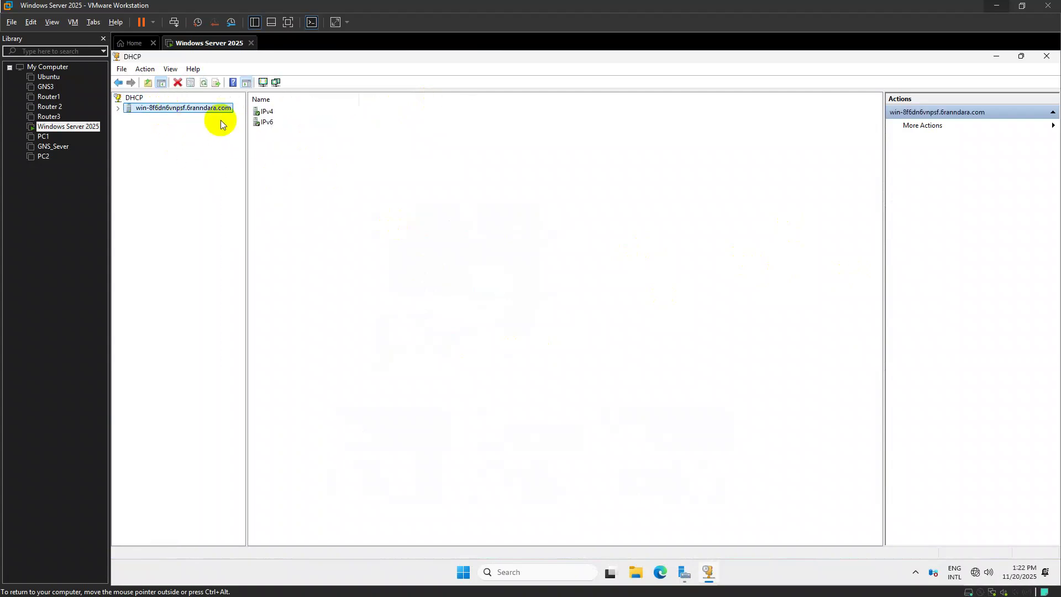
double_click(266, 111)
left_click(175, 130)
left_click(156, 118)
right_click(163, 122)
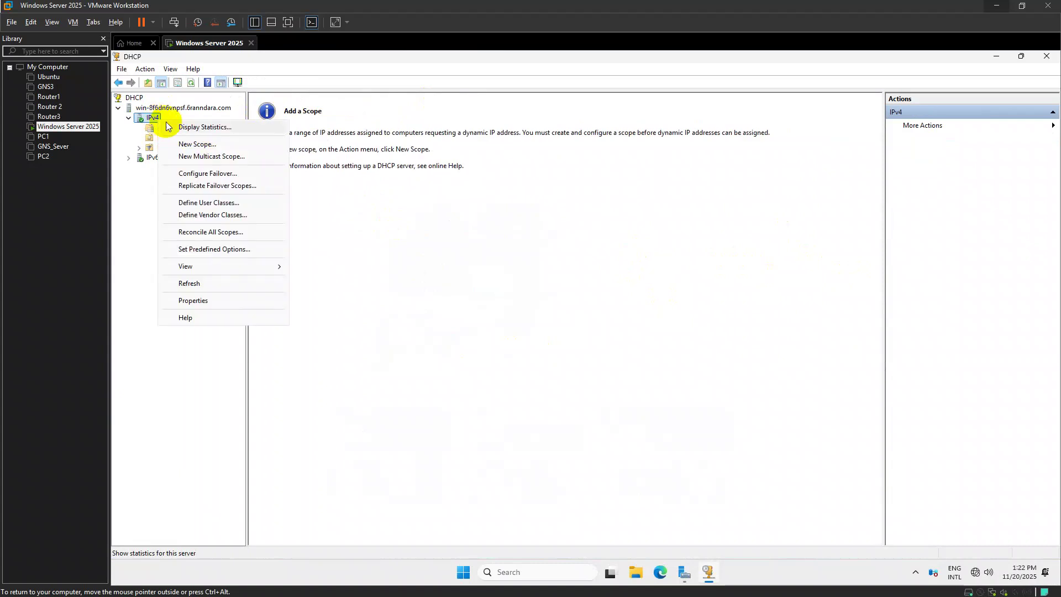
Start a new IPv4 scope and name it LAN IT
left_click(191, 145)
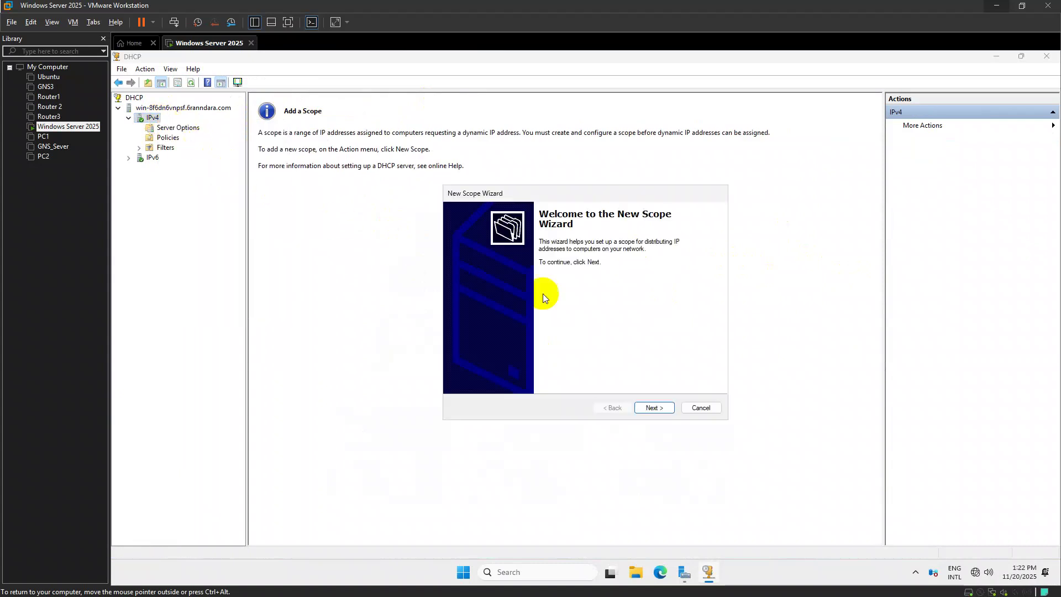
left_click(651, 407)
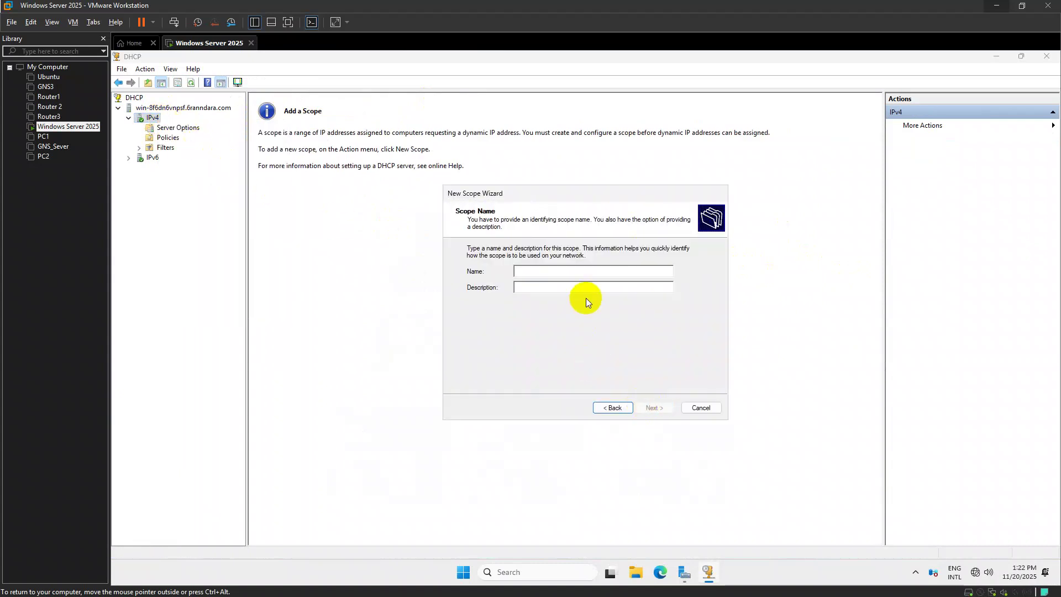
type("LAn IT")
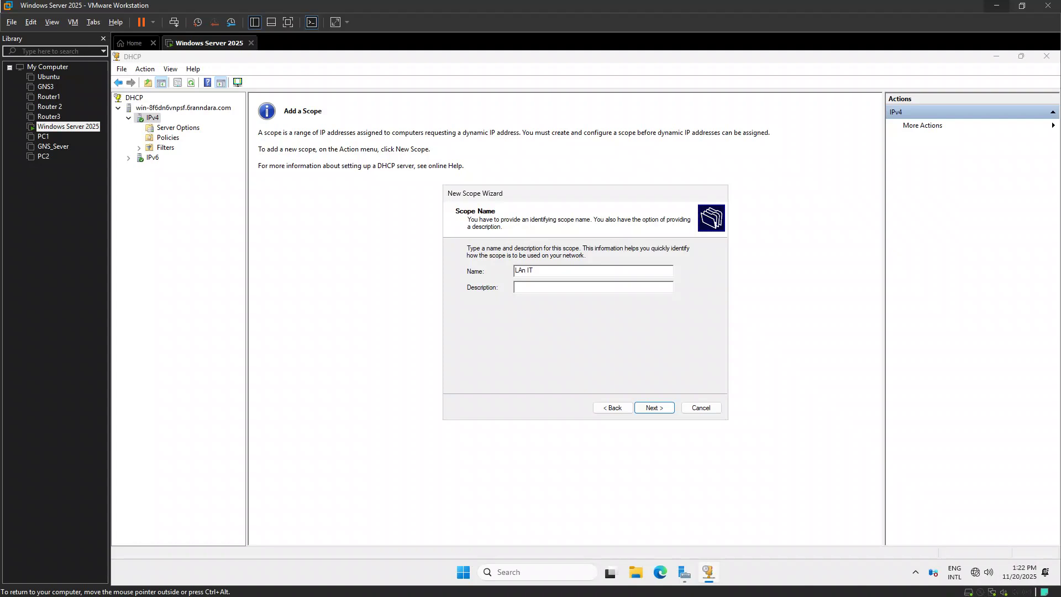
key("BackSpace")
type("N IT")
Set the scope range 192.168.2.2 to 192.168.2.254 with a /24 mask
left_click(655, 407)
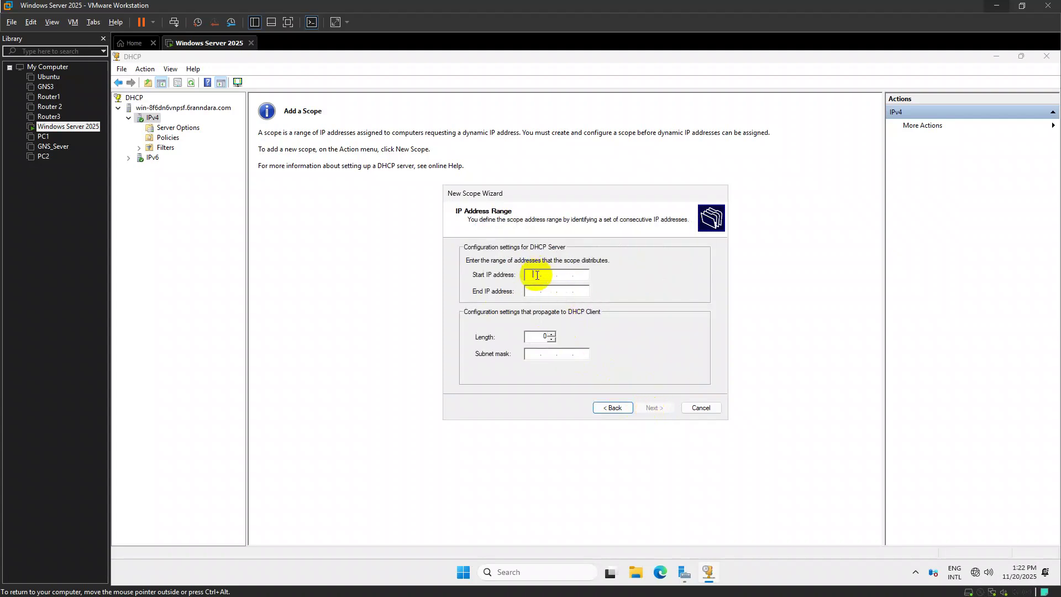
type("192 . 168 . 2 . 2")
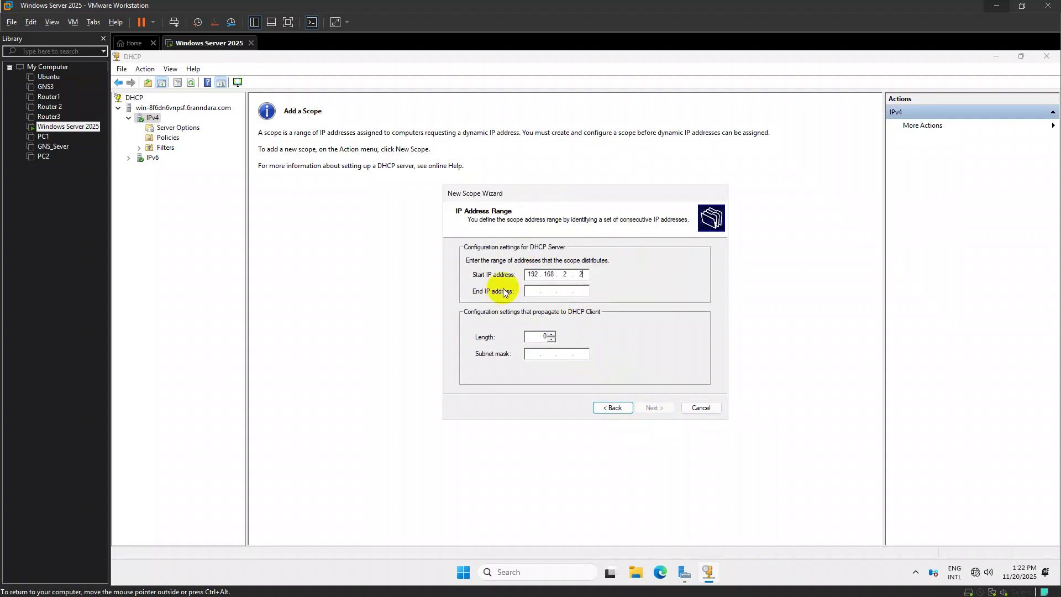
left_click(532, 292)
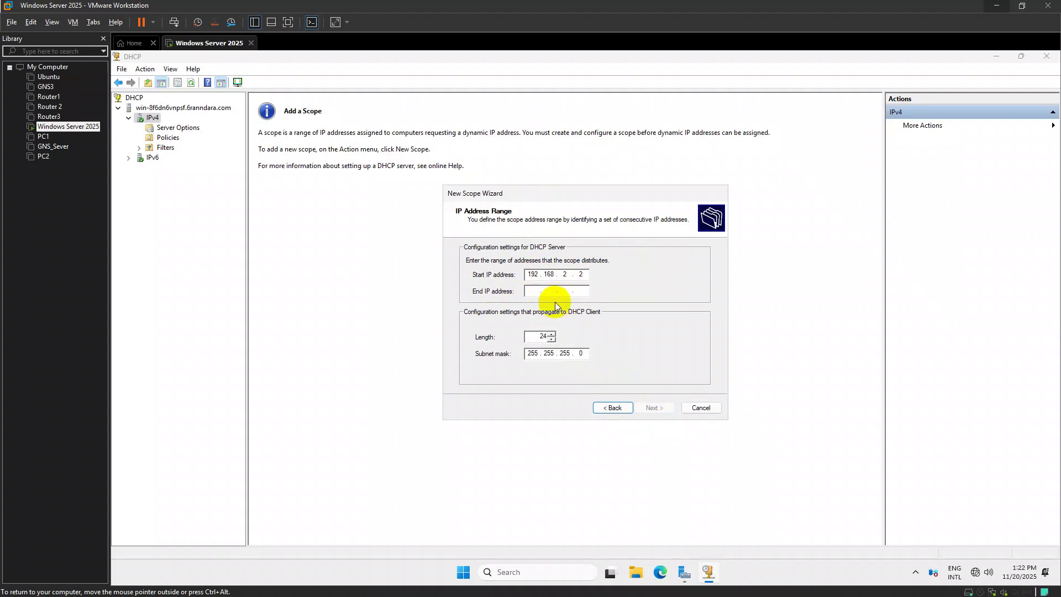
type("192 . 168 . .")
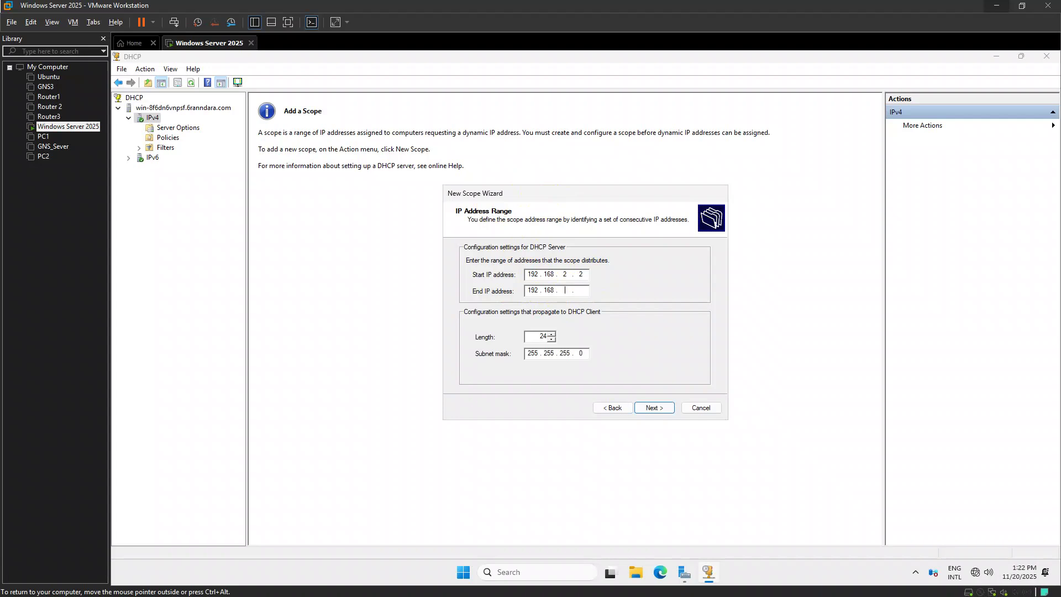
type("82")
left_click(582, 291)
type("254")
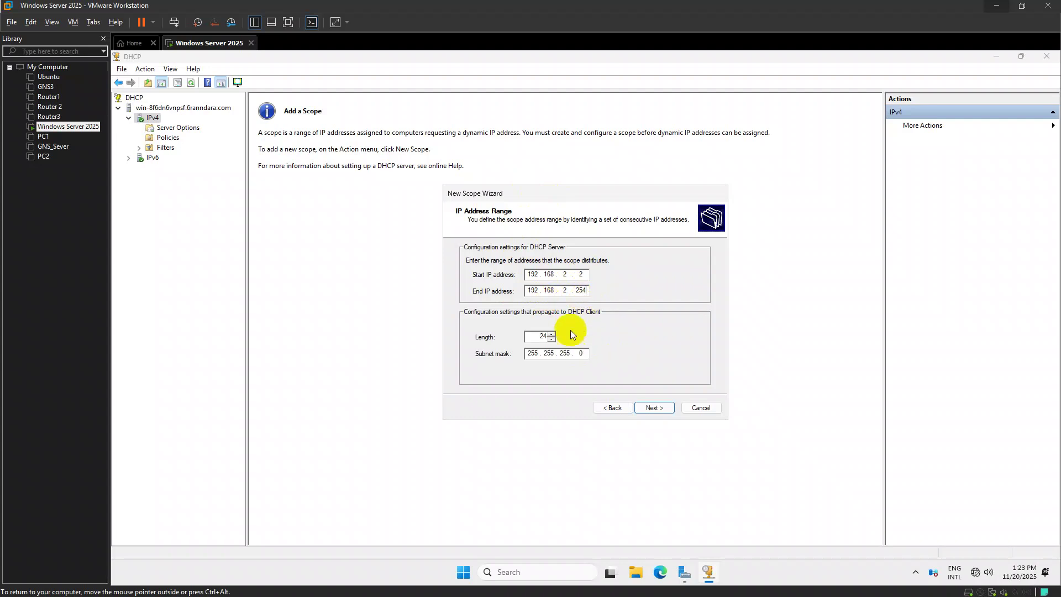
left_click(654, 407)
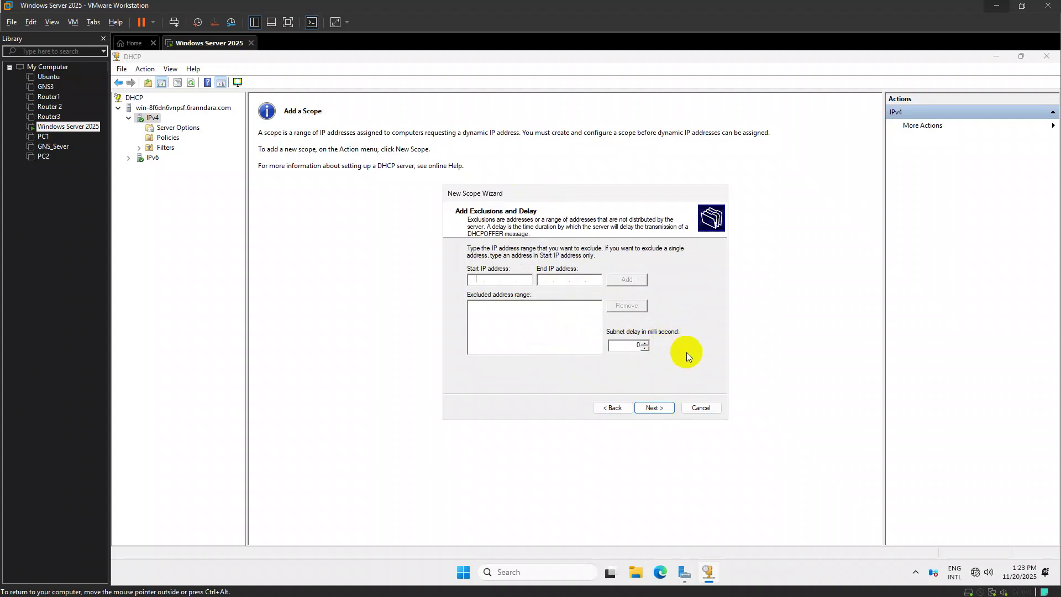
Skip exclusions and set the LAN IT scope's lease duration to 10 minutes
left_click(652, 410)
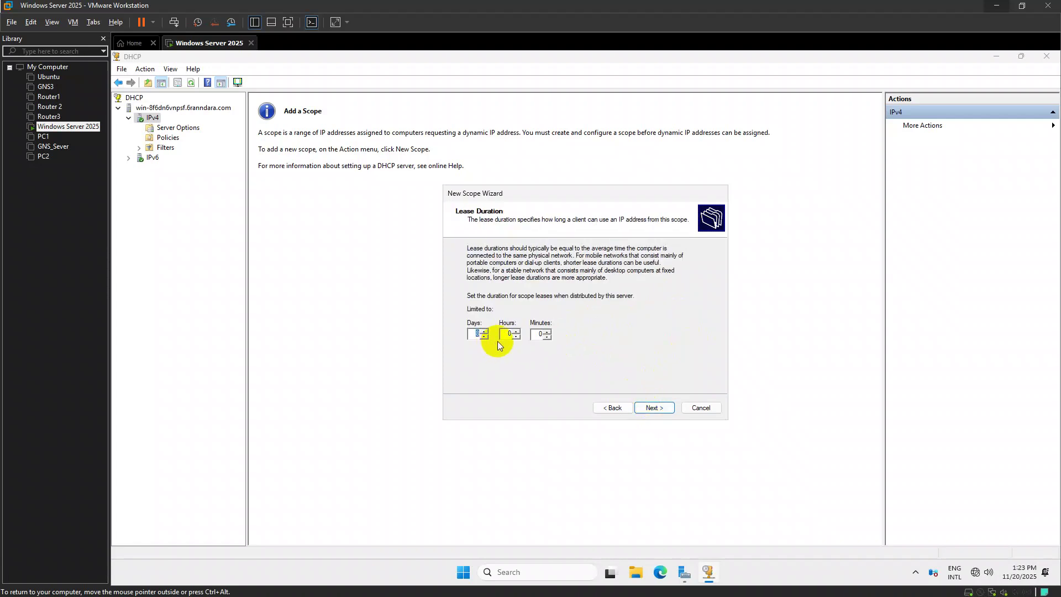
type("0")
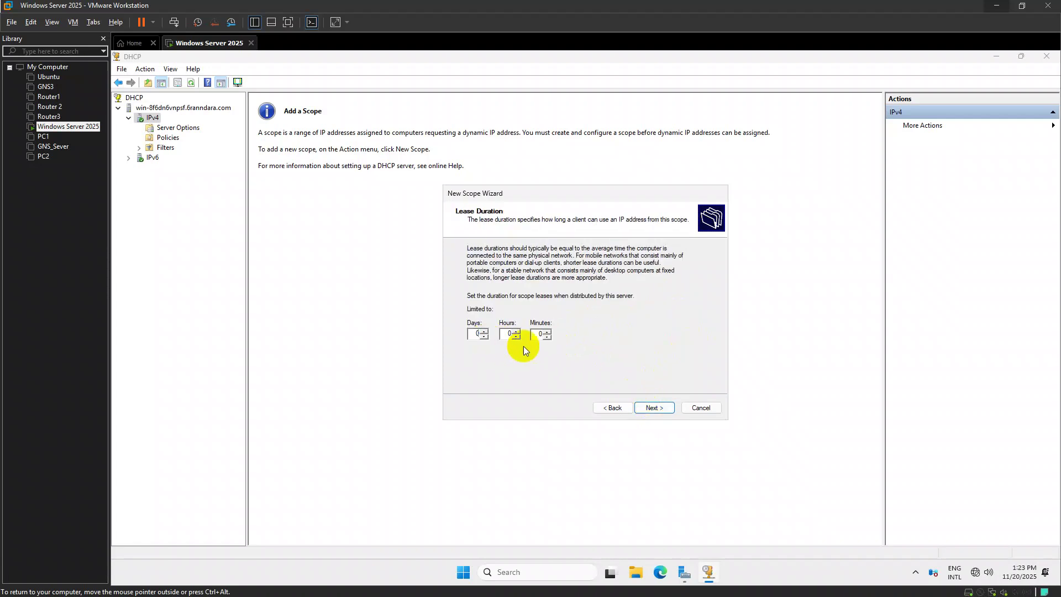
left_click(538, 333)
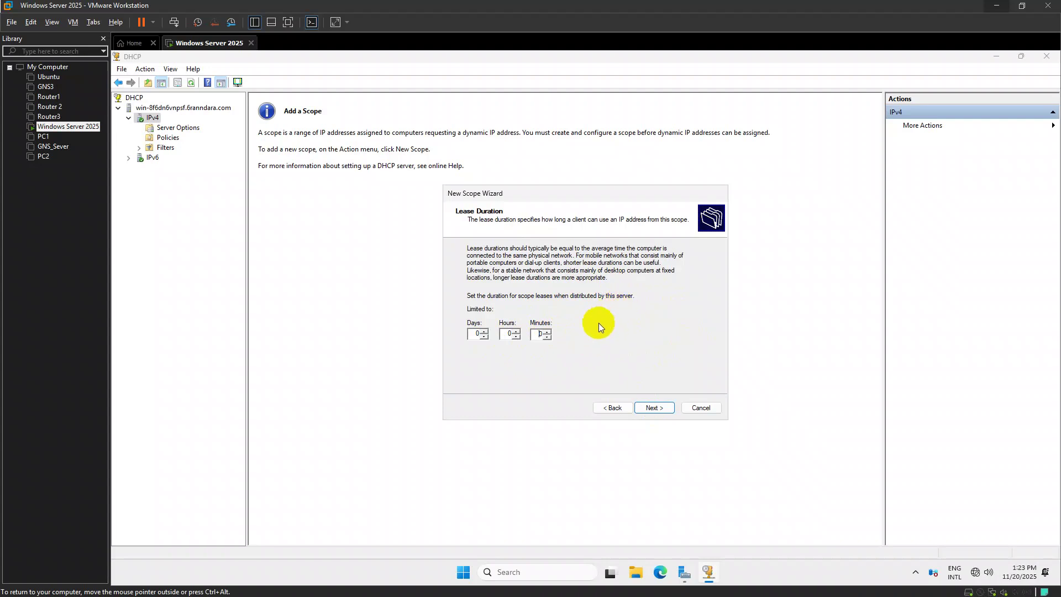
type("1")
left_click(655, 409)
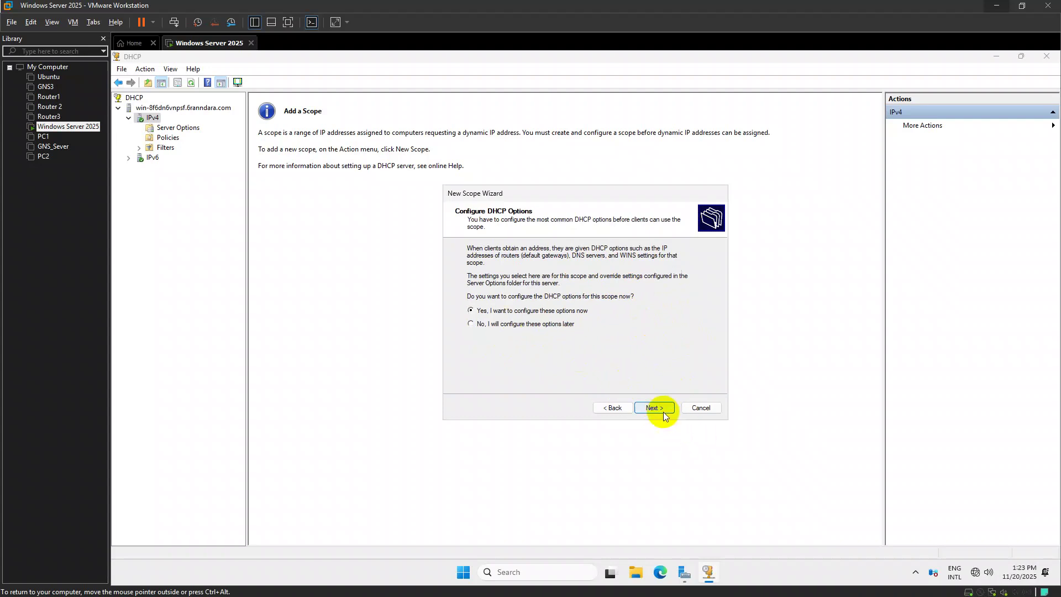
Configure the scope's DHCP options, setting the router (default gateway) to 192.168.2.1
left_click(657, 409)
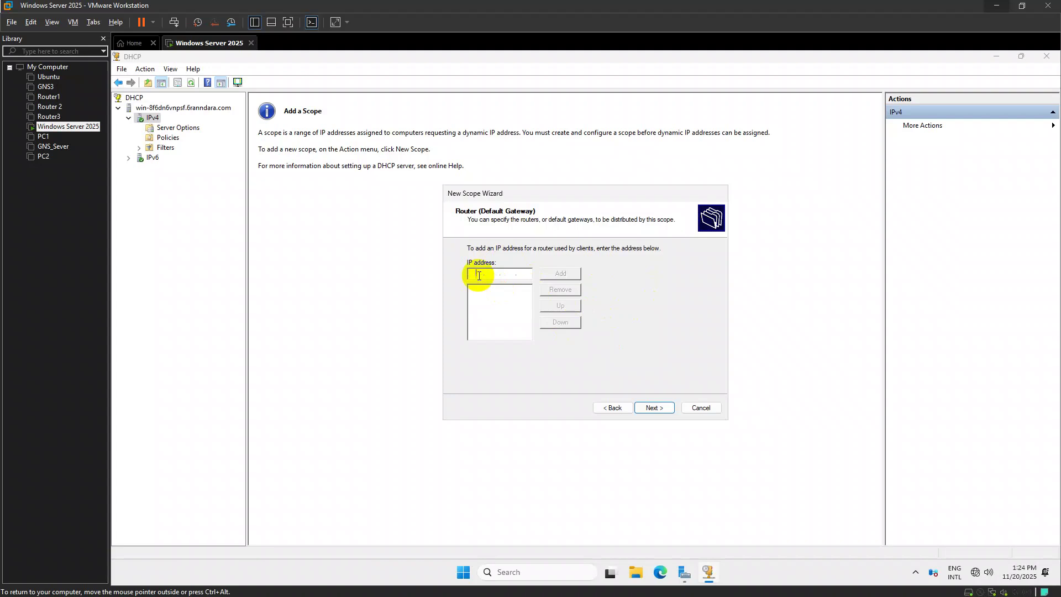
type("192.168.")
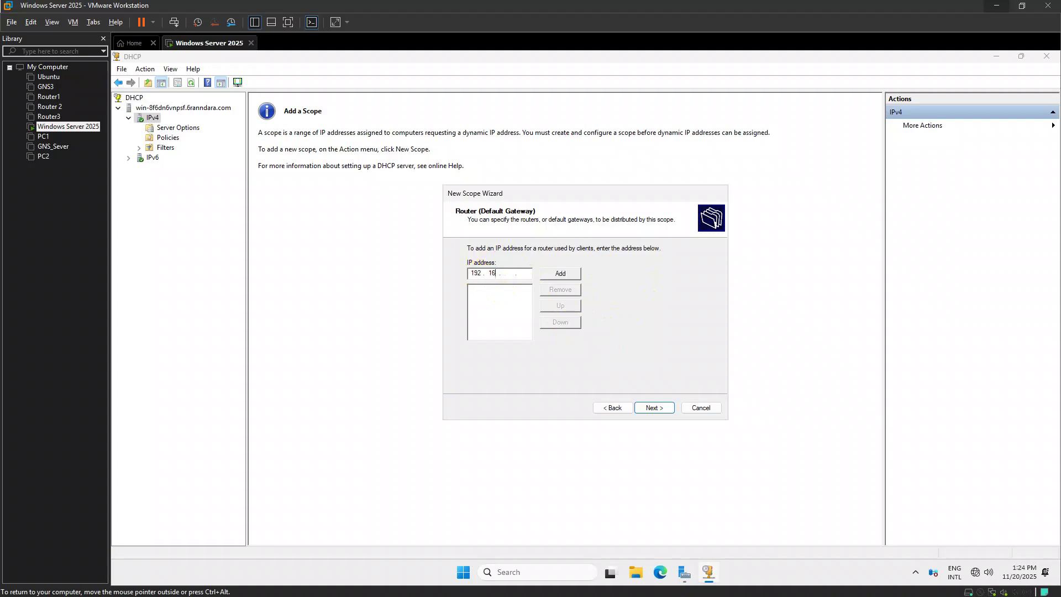
left_click(549, 274)
left_click(495, 290)
left_click(549, 290)
left_click(528, 273)
left_click(563, 275)
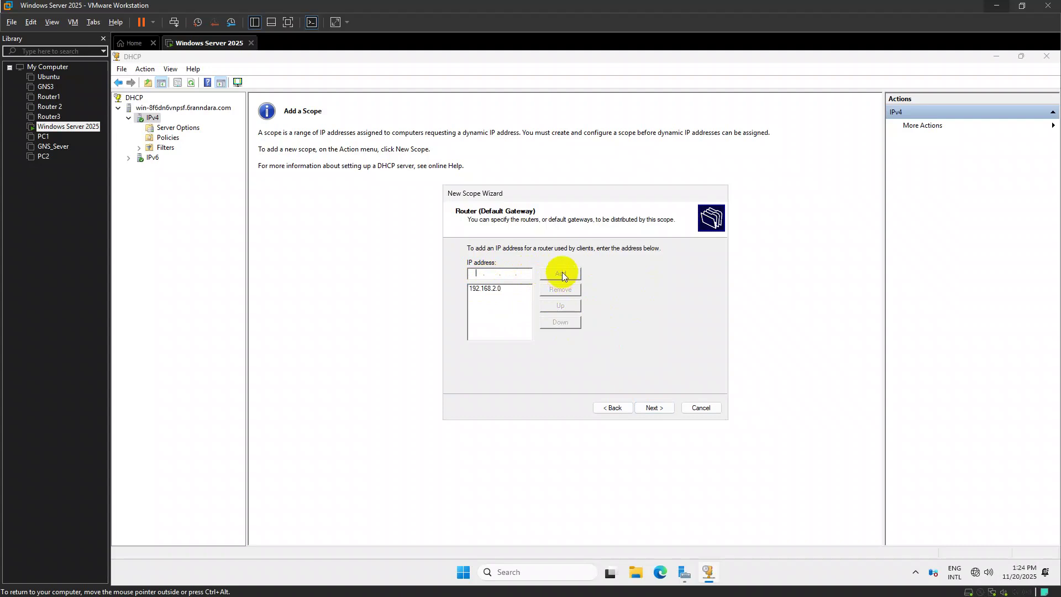
left_click(670, 410)
Skip DNS and WINS settings, activate the LAN IT scope, and close the DHCP console and Server Manager
left_click(653, 408)
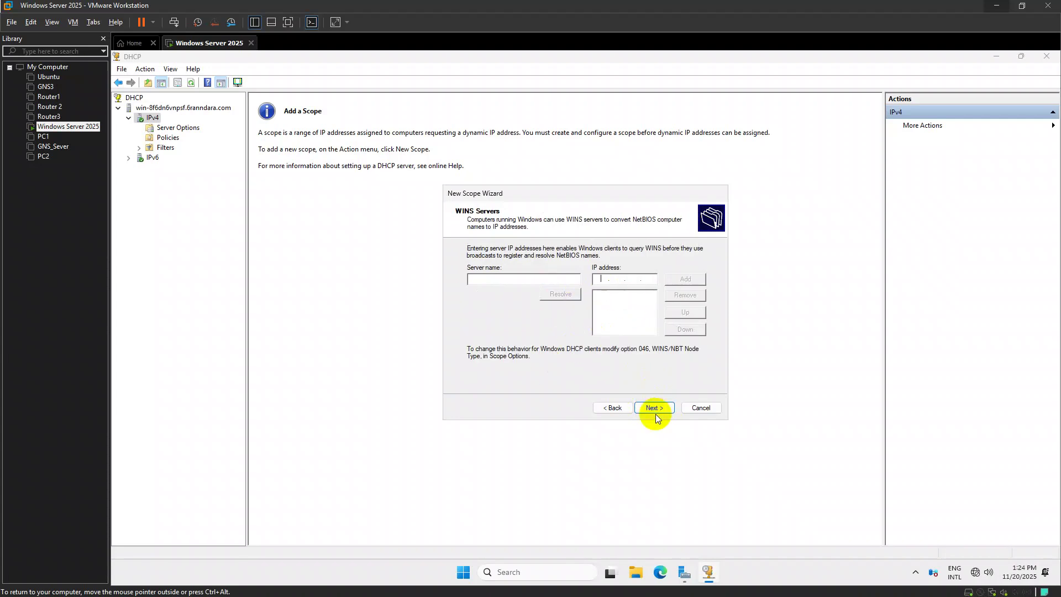
left_click(655, 412)
left_click(655, 411)
left_click(655, 412)
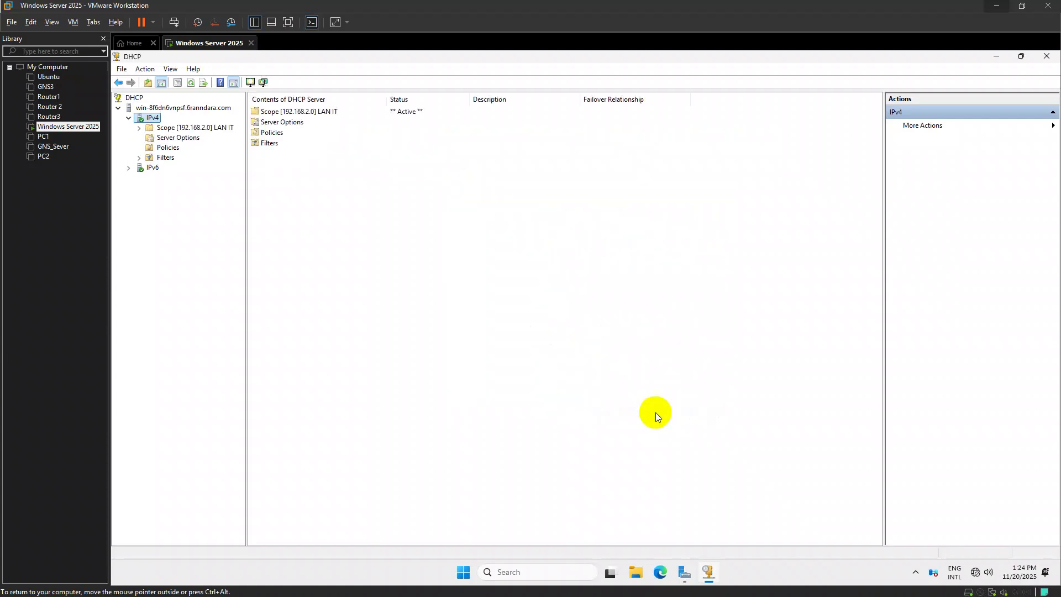
left_click(1039, 60)
left_click(884, 130)
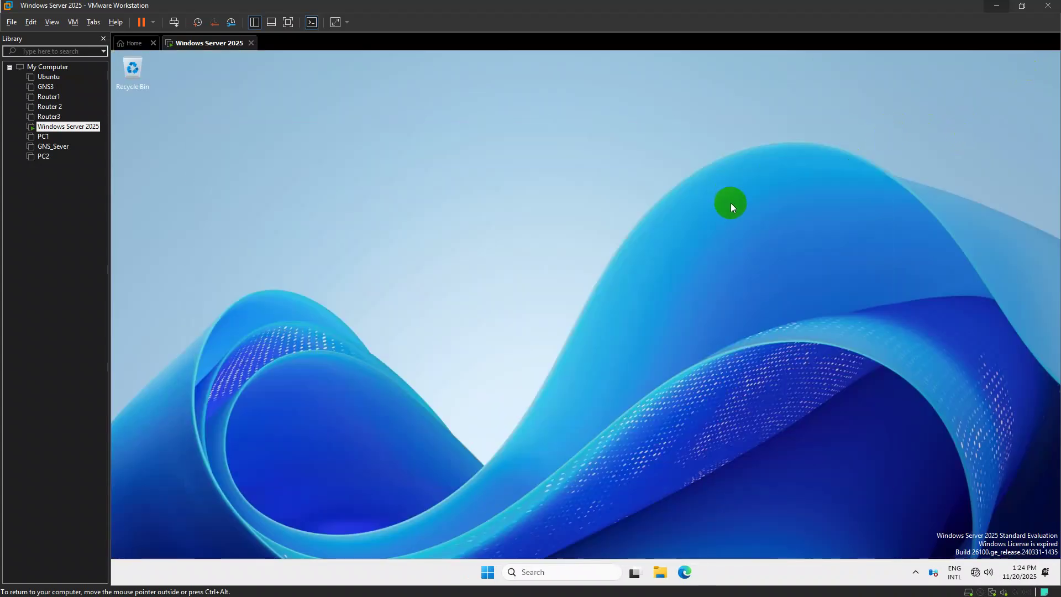
key("super+r")
type("\\")
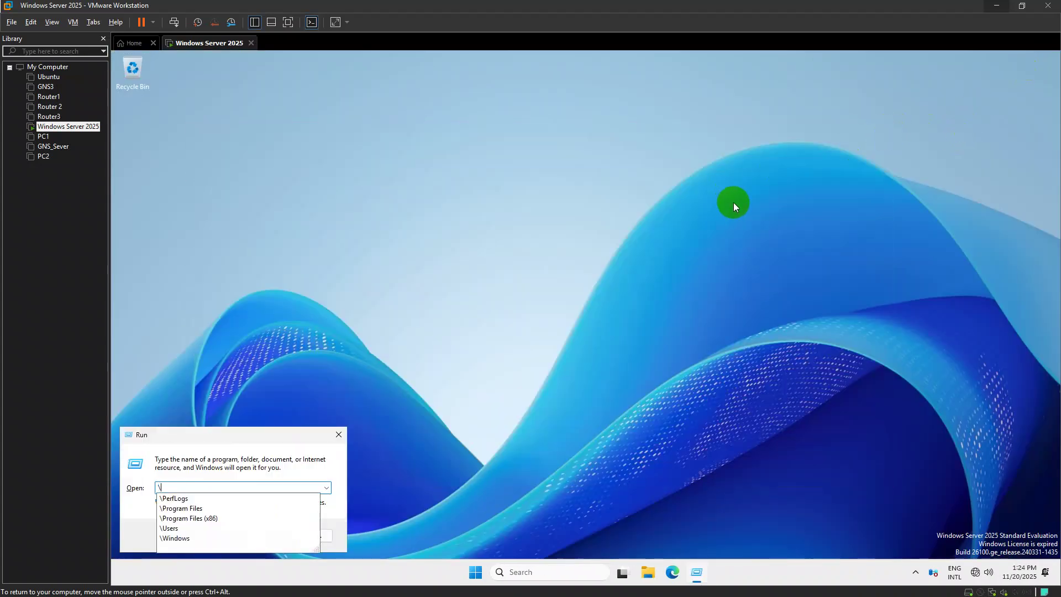
type("\\192")
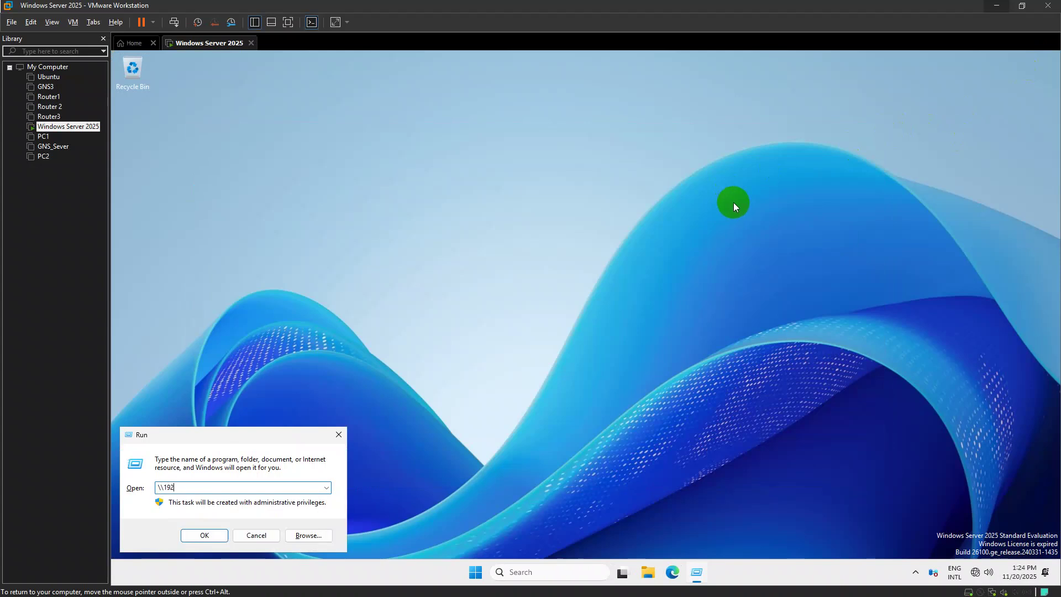
type(".168.2.1")
key("Return")
double_click(627, 300)
key("alt+Left")
double_click(425, 266)
key("alt+Left")
double_click(452, 294)
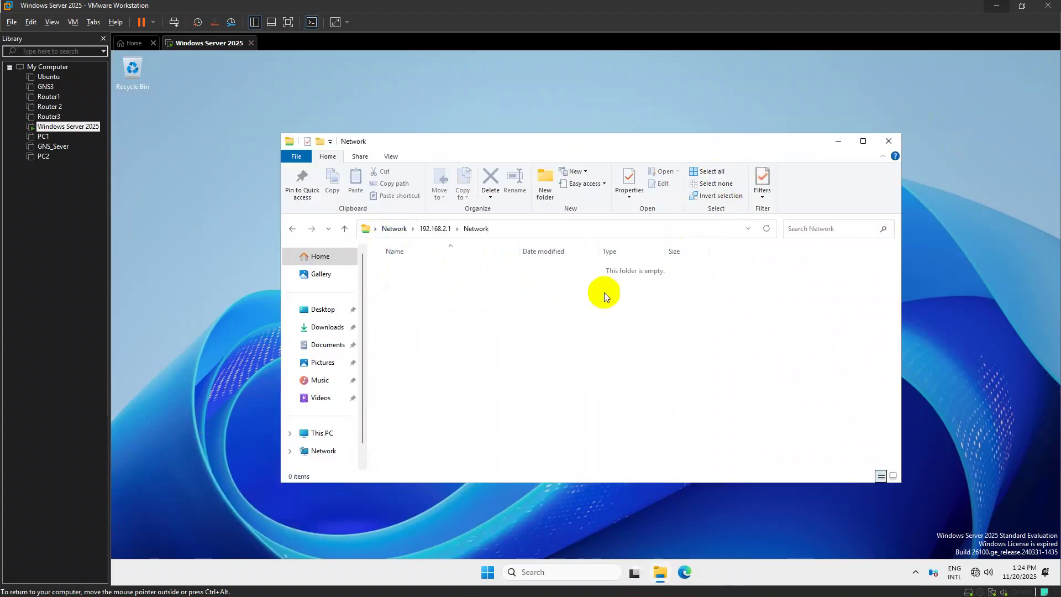
left_click(889, 142)
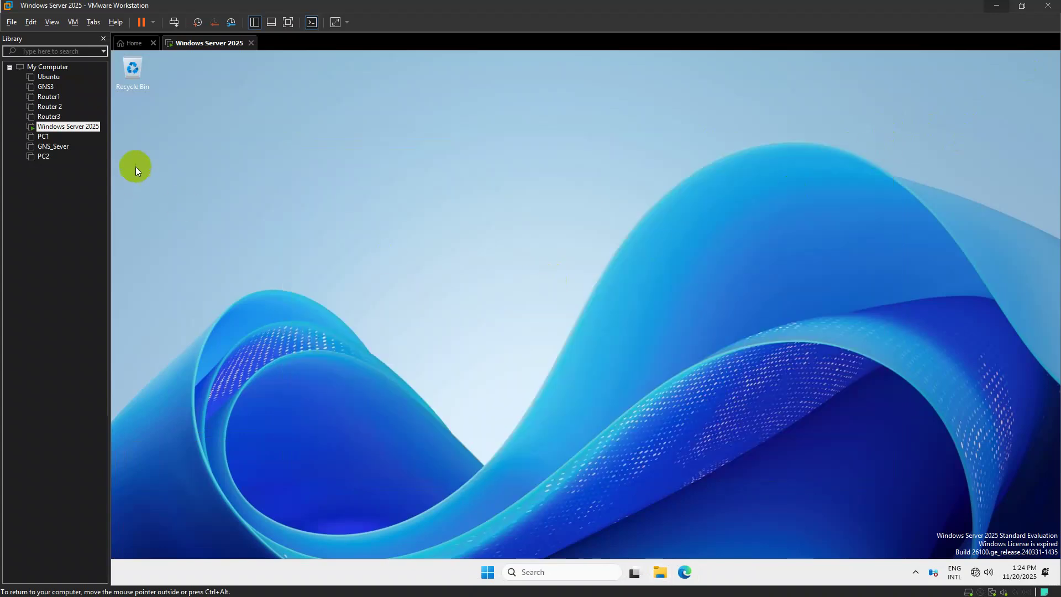
left_click(36, 137)
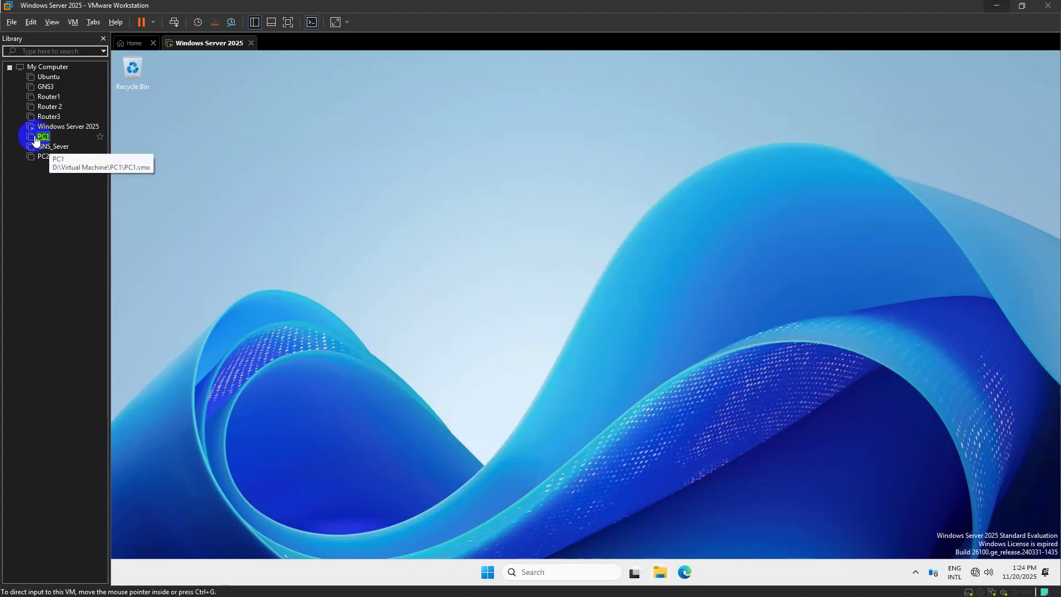
Verify PC1's network adapter is on VMnet15, power PC1 on, and switch to the assignment image
double_click(36, 138)
double_click(242, 180)
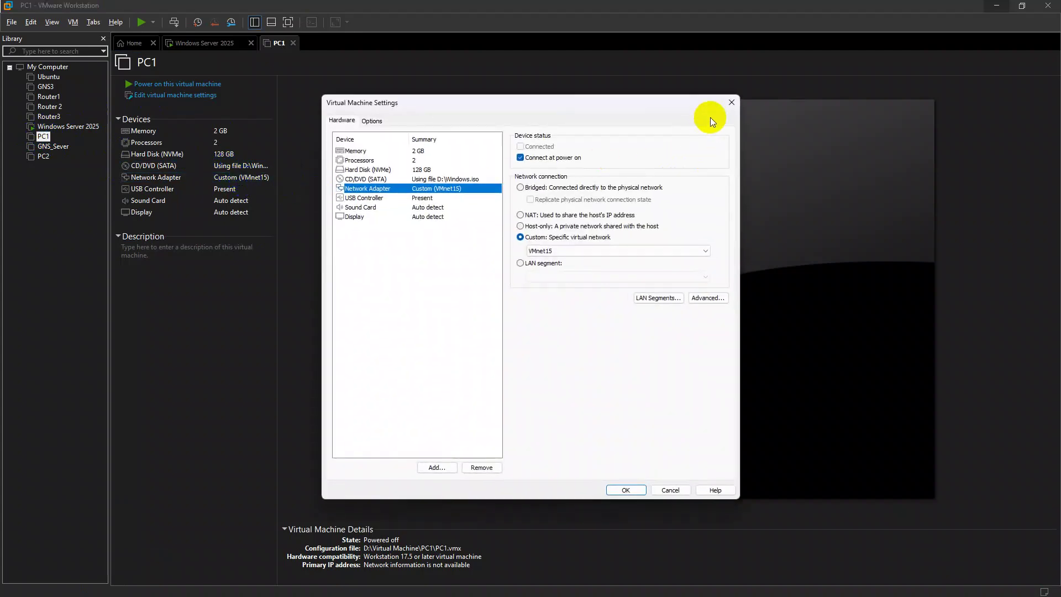
left_click(731, 104)
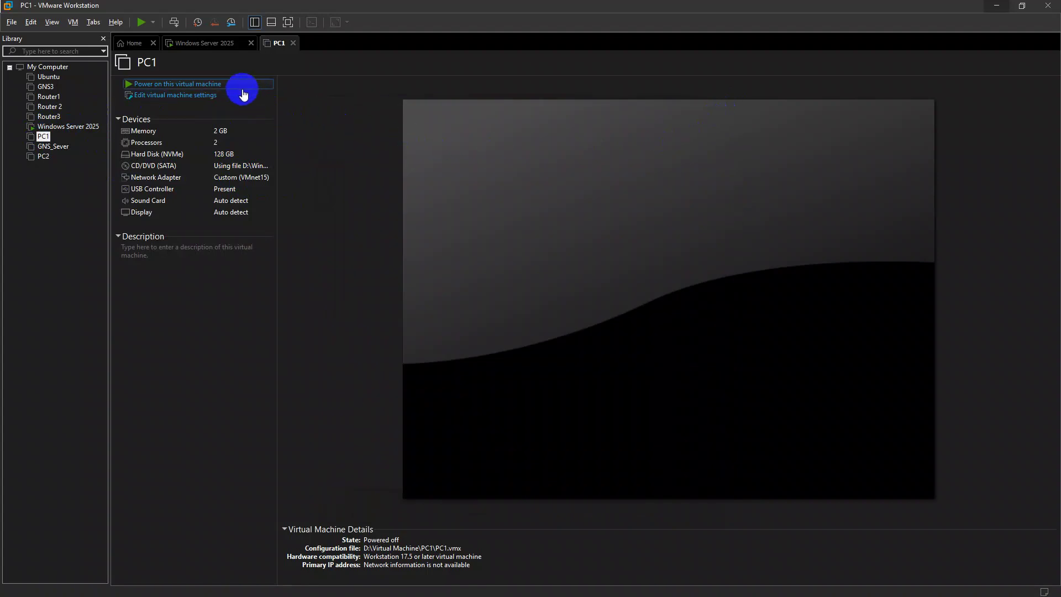
left_click(242, 87)
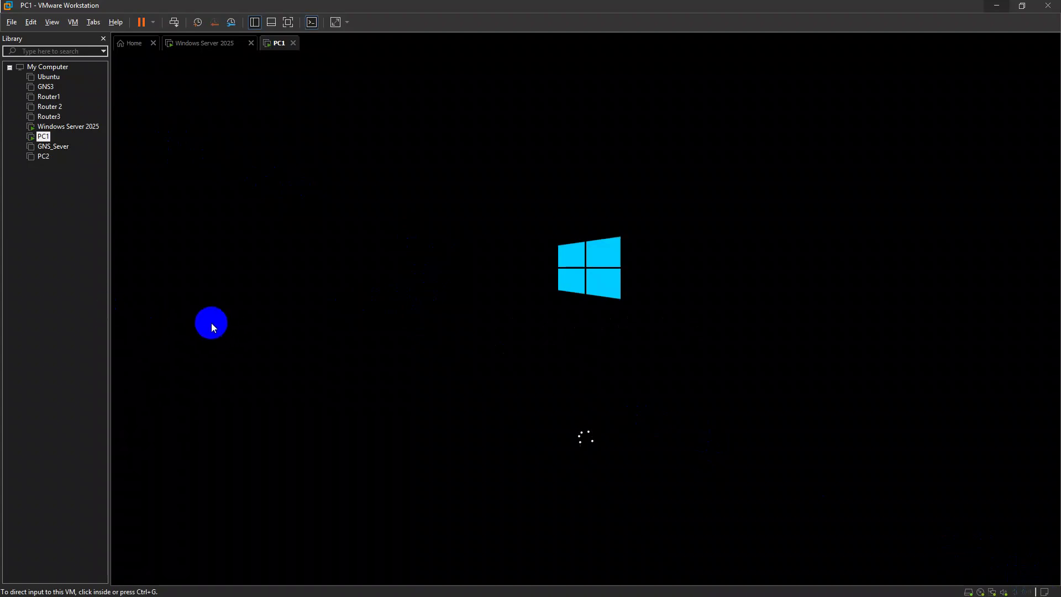
key("alt+Tab")
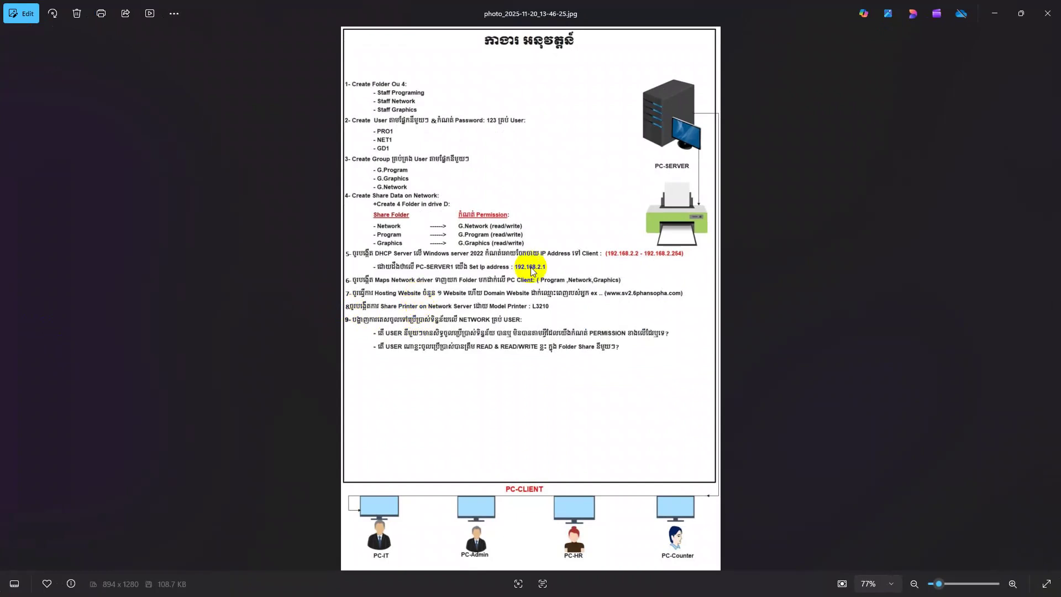
Read the server address 192.168.2.1 on the task sheet, then minimize Photos
left_click(326, 305)
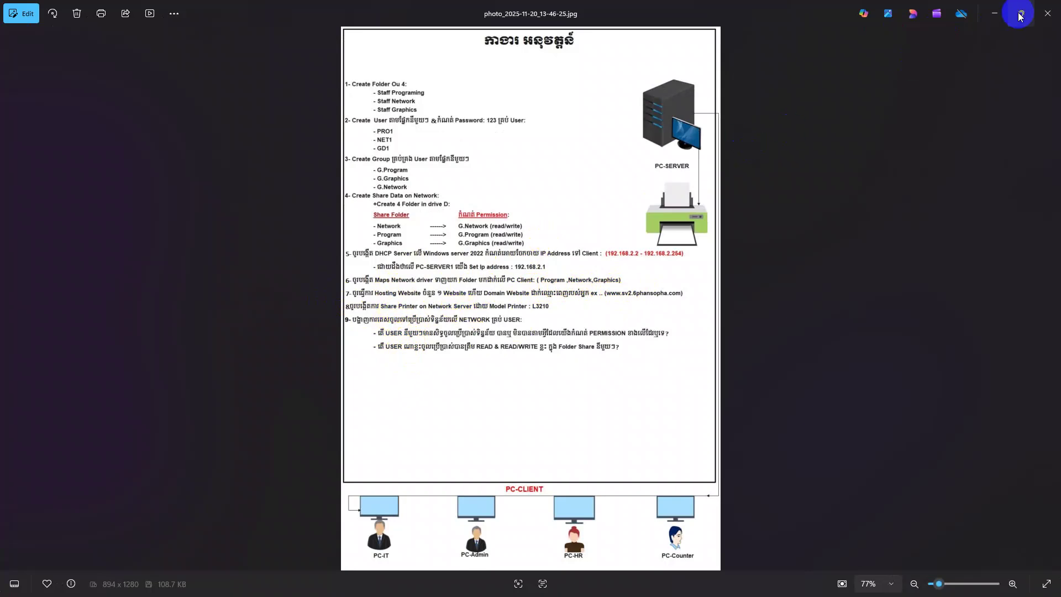
left_click(995, 14)
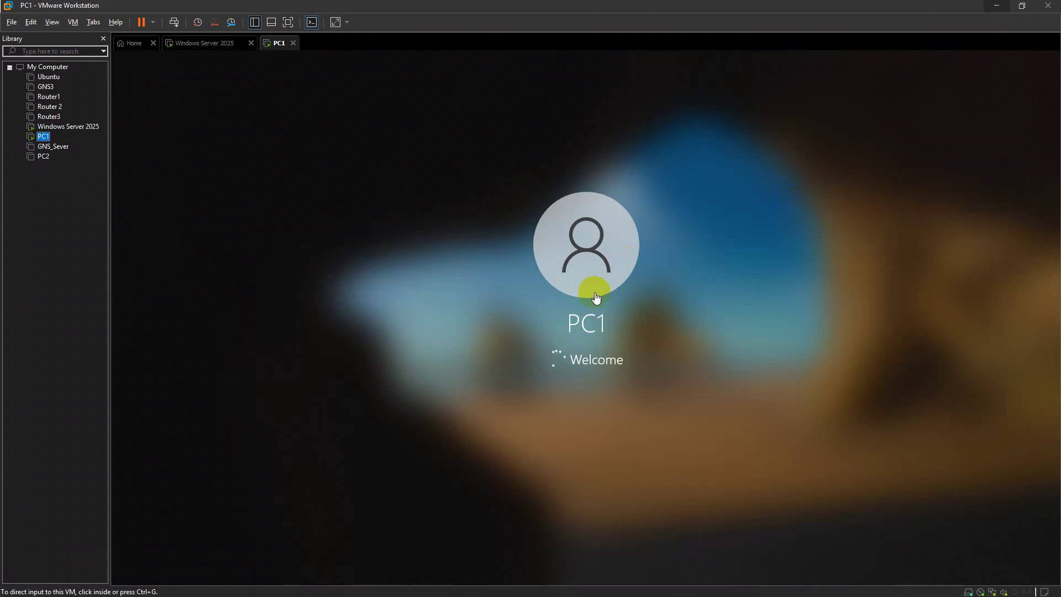
On the Windows Server 2025 machine, launch Server Manager from the Start search
left_click(209, 43)
key("super")
type("seerve")
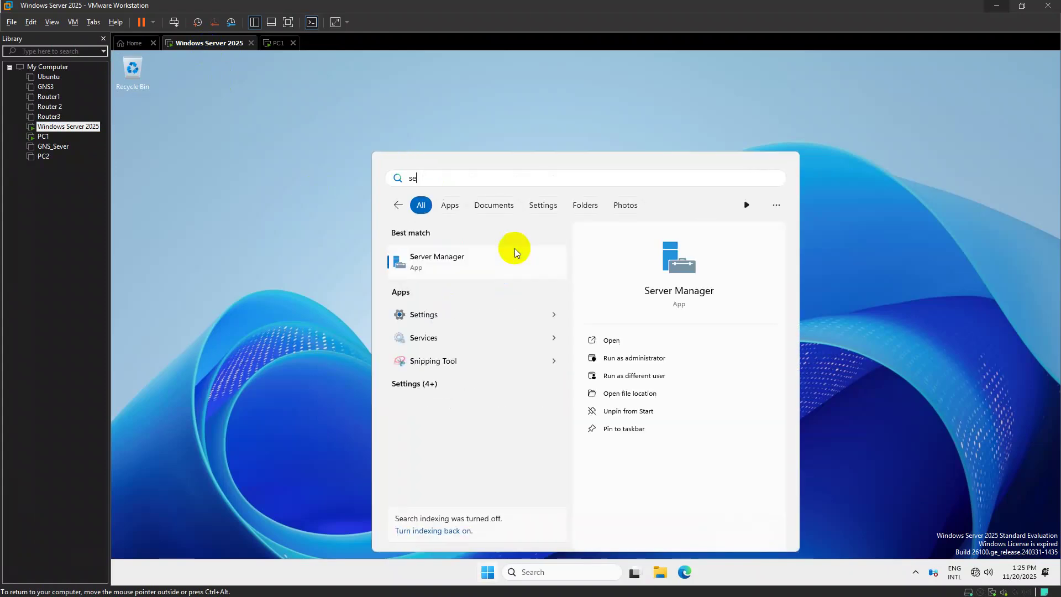
key("BackSpace")
key("BackSpace")
key("BackSpace")
key("BackSpace")
type("rver")
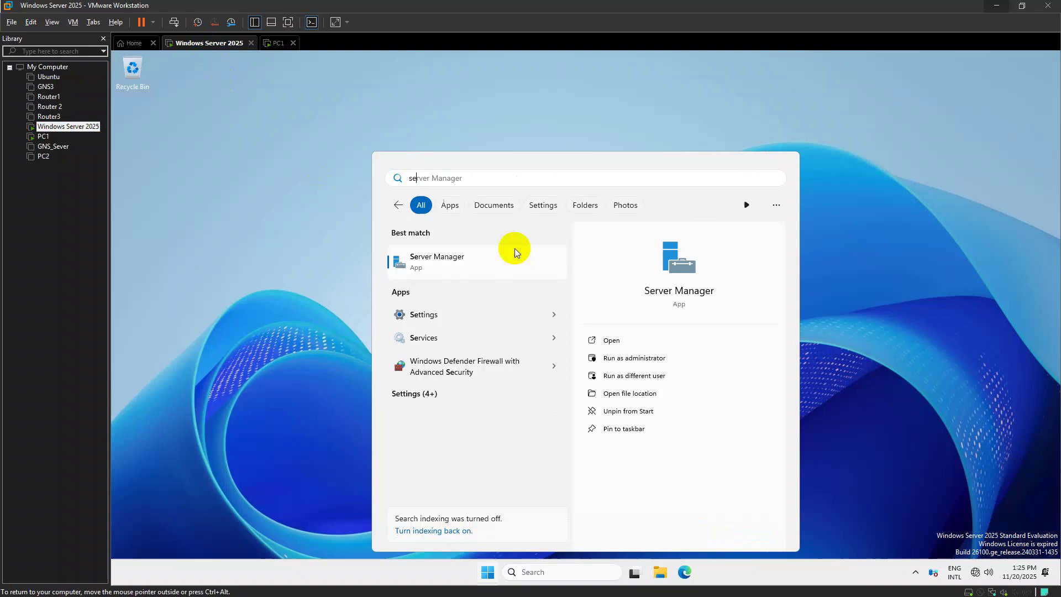
key("Return")
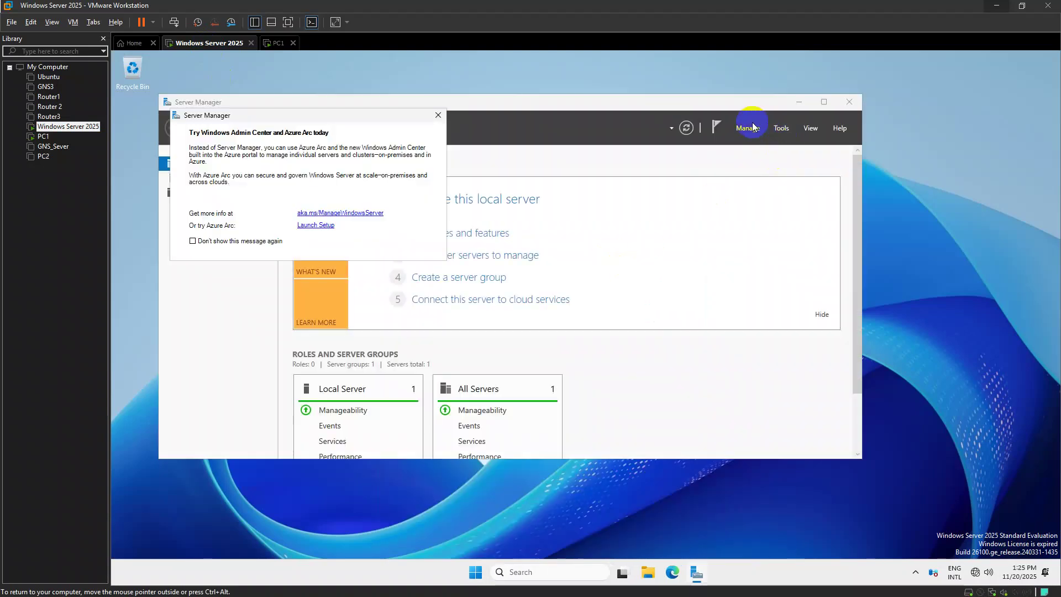
Review the installed server roles in the Remove Roles and Features wizard, cancel it, and return to PC1
left_click(748, 127)
left_click(792, 181)
left_click(674, 343)
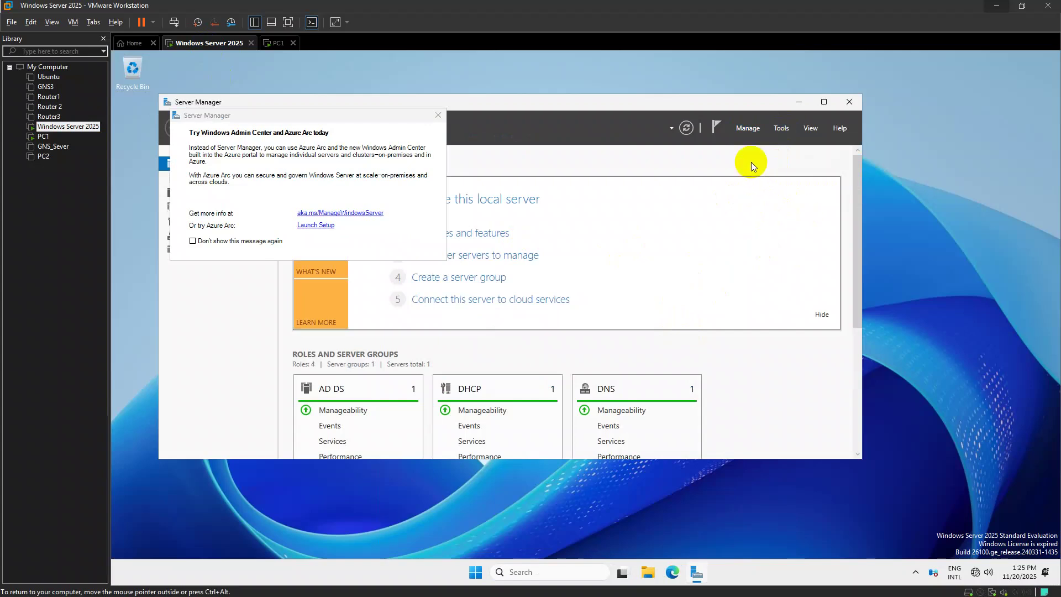
left_click(747, 128)
left_click(741, 154)
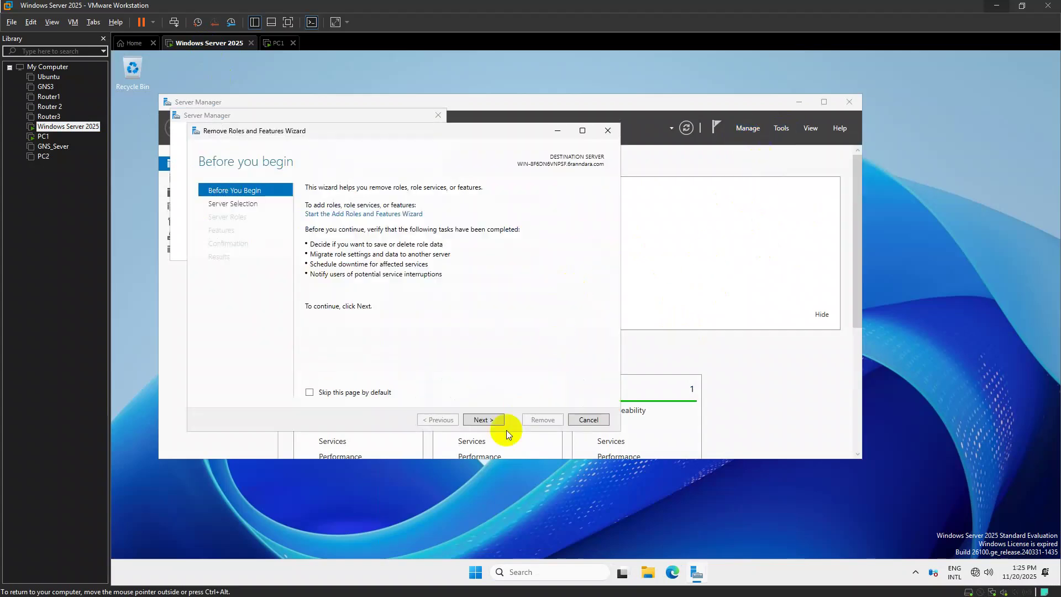
left_click(490, 419)
left_click(489, 419)
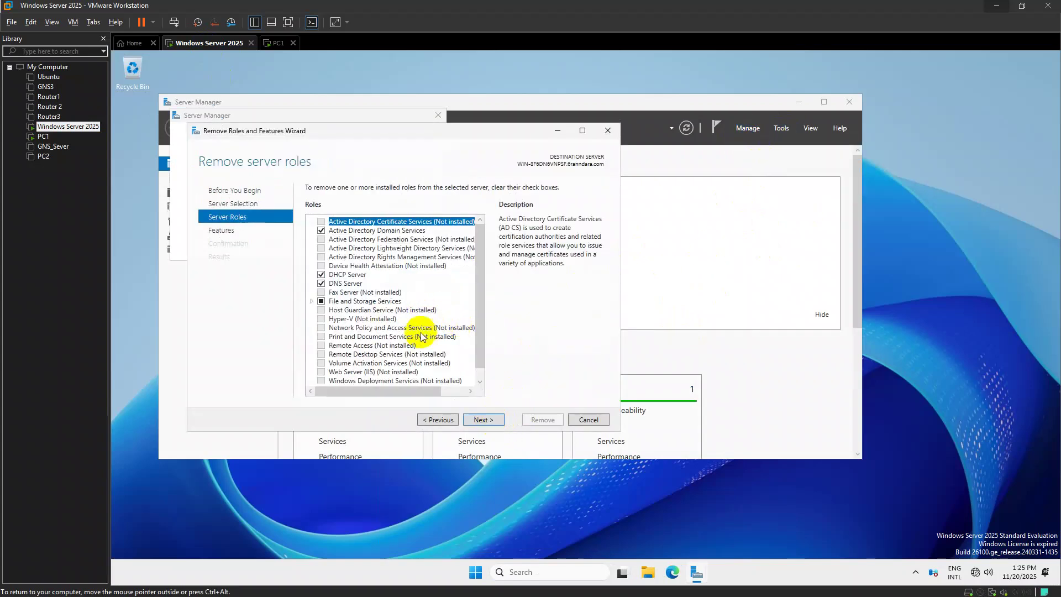
scroll(440, 329, "down", 1)
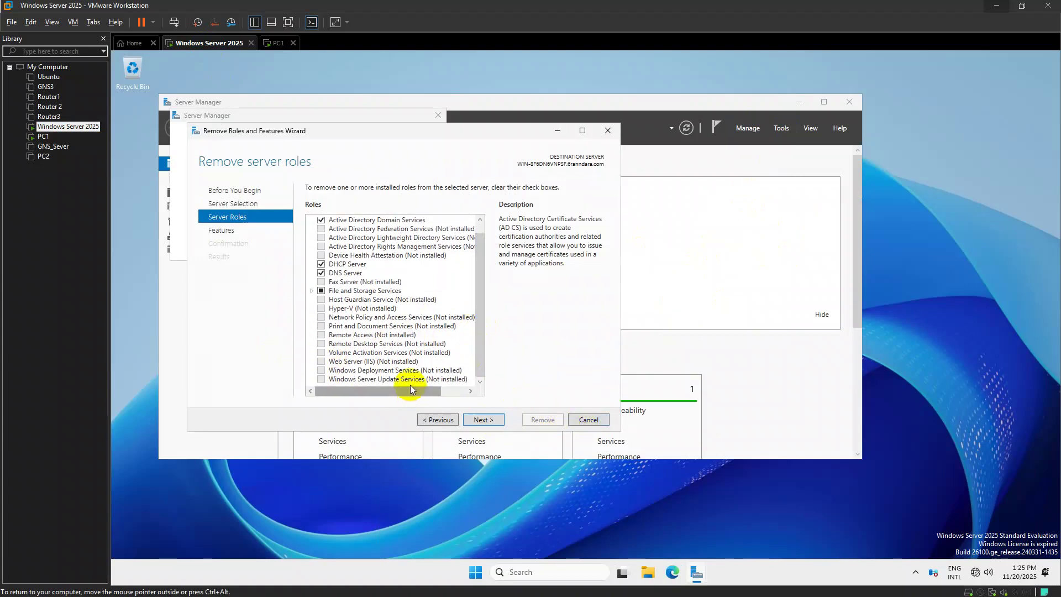
left_click(591, 423)
left_click(278, 42)
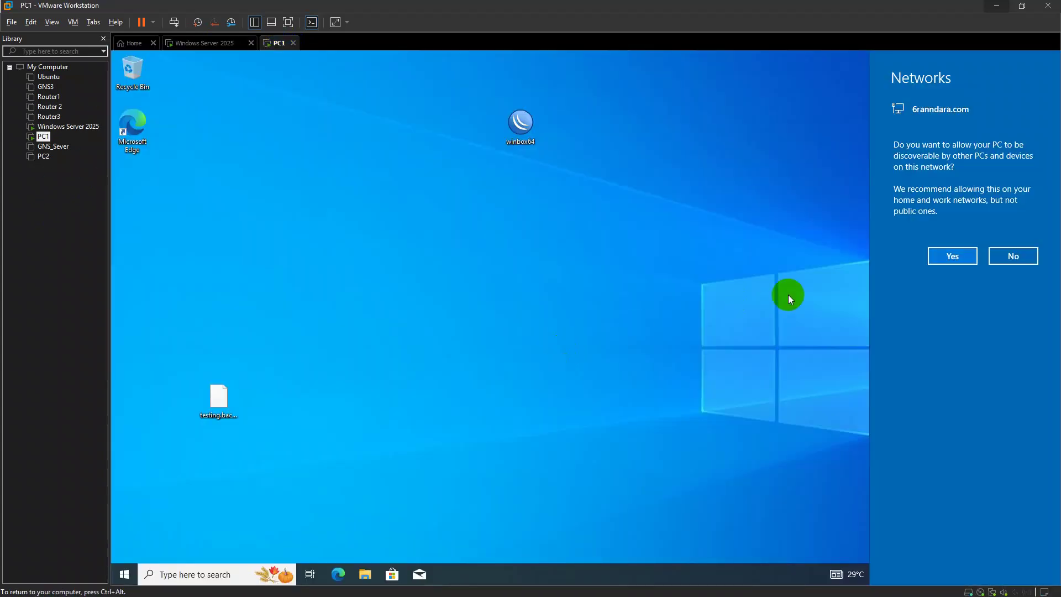
Make PC1 discoverable and run ipconfig in an elevated command prompt, confirming address 192.168.2.3
left_click(953, 253)
key("super")
type("cmd")
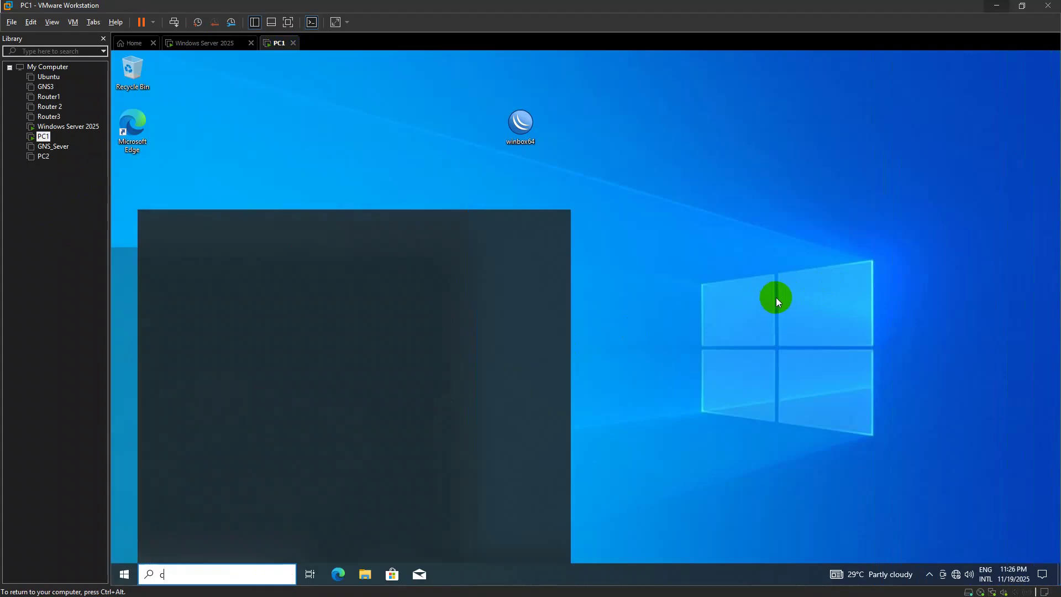
key("ctrl+shift+Return")
key("Left")
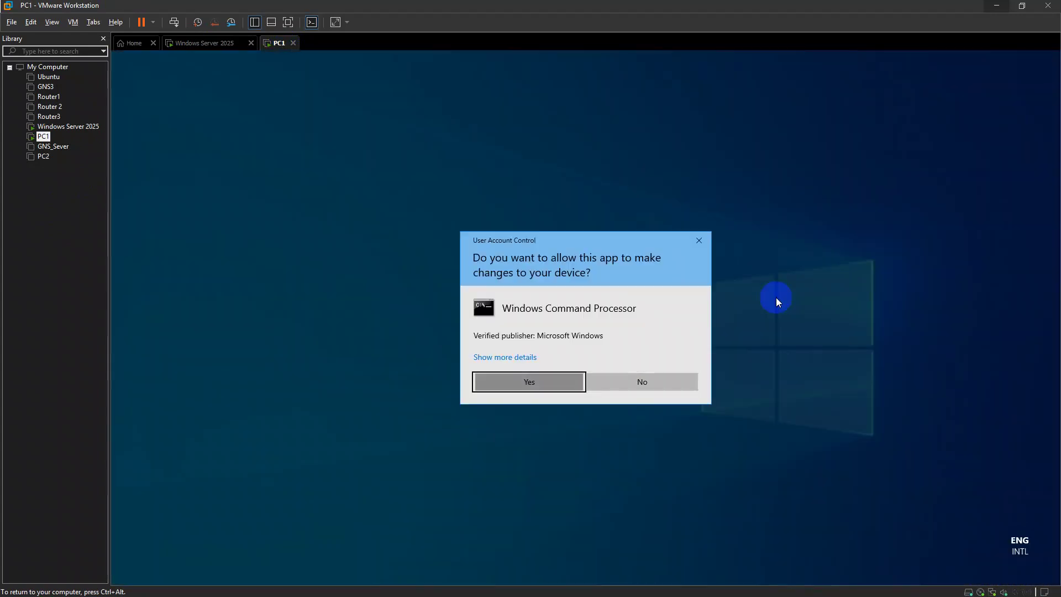
key("Return")
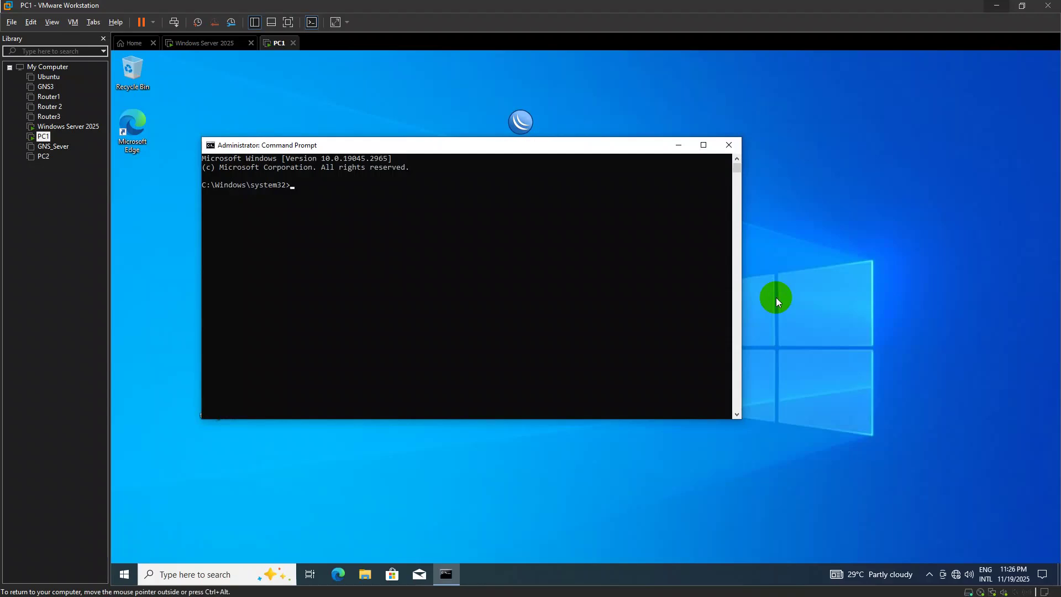
type("ipconfig")
key("Return")
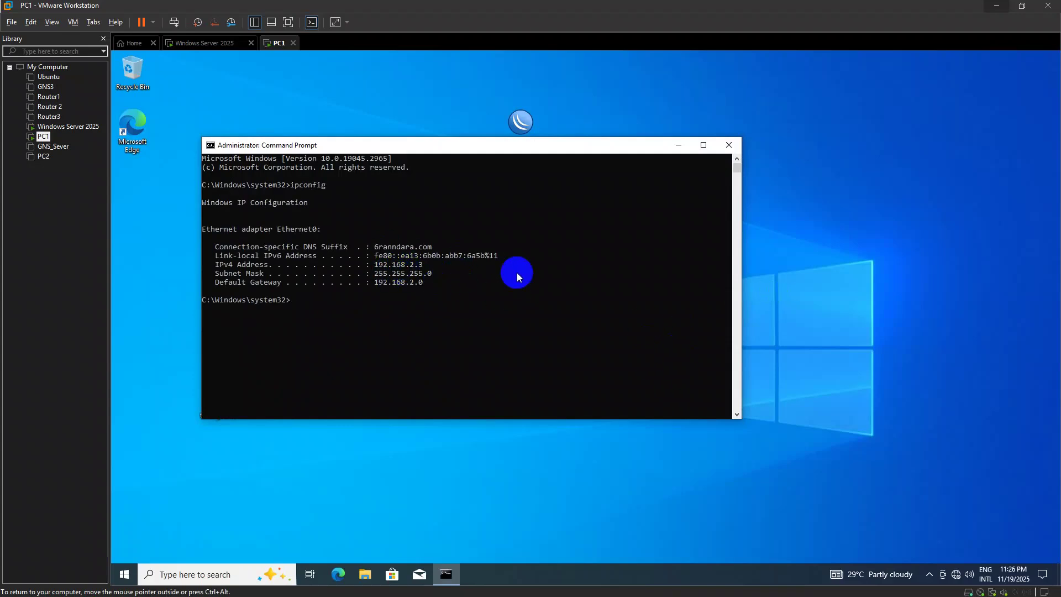
Close the command prompt and open \\192.168.2.1 from the Run box
left_click(728, 146)
key("super+r")
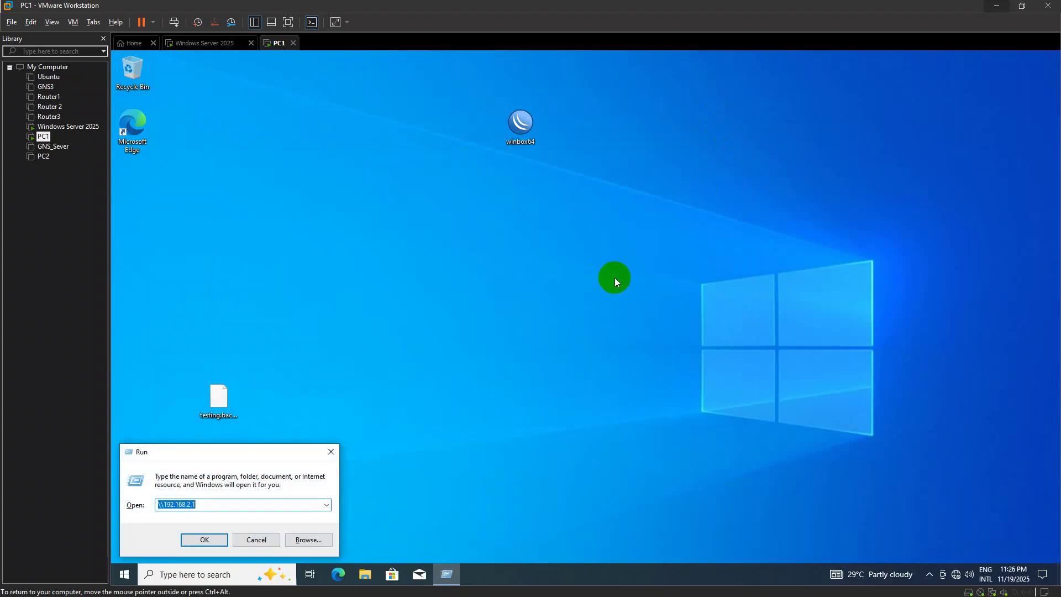
key("Return")
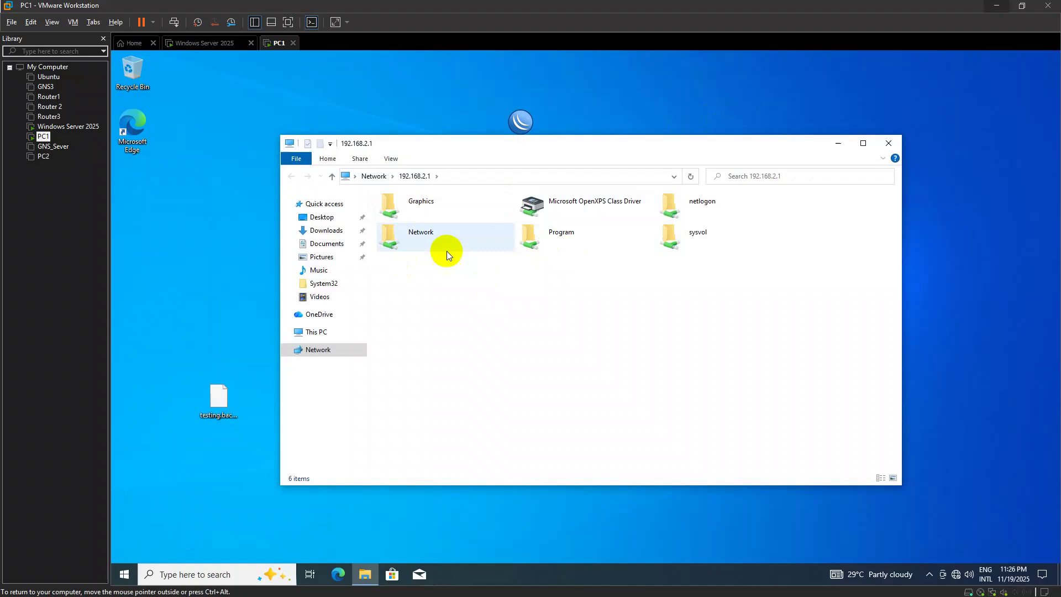
Browse the Network share, then try the Graphics and Program shares, which both deny access
double_click(464, 230)
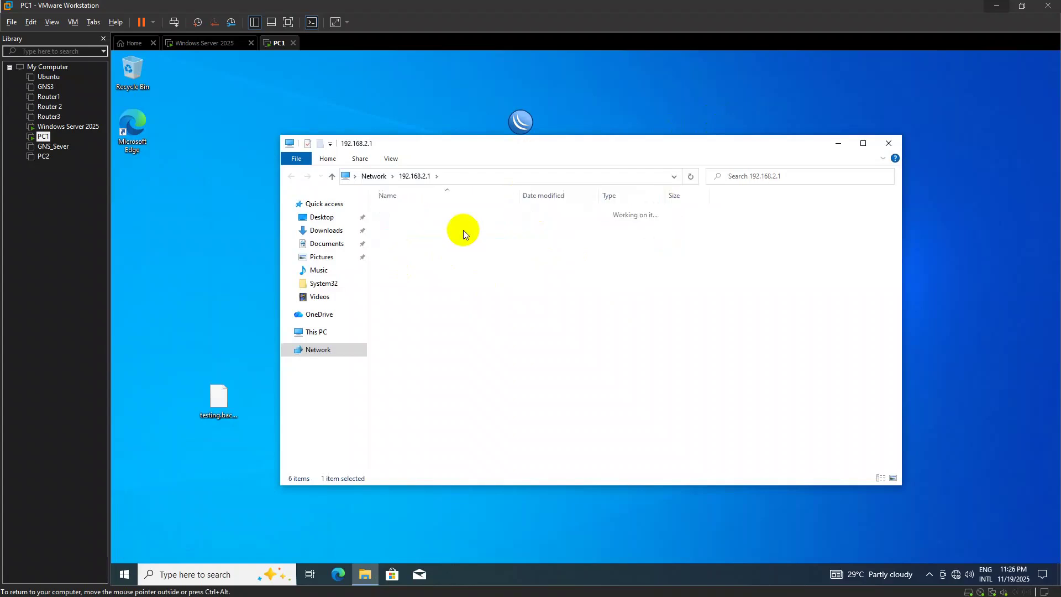
left_click(674, 176)
left_click(710, 244)
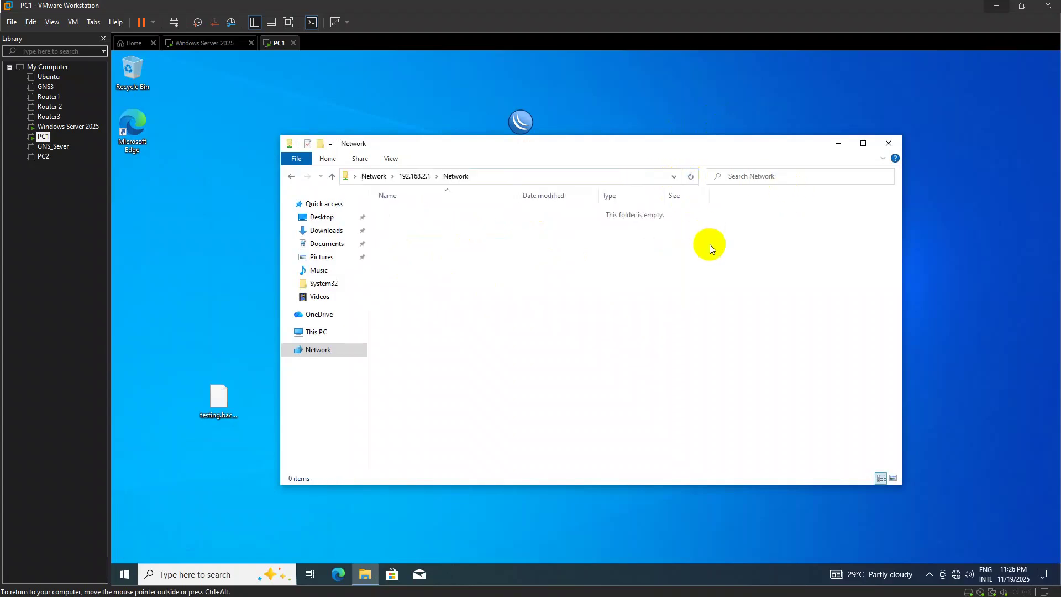
left_click(333, 177)
double_click(423, 217)
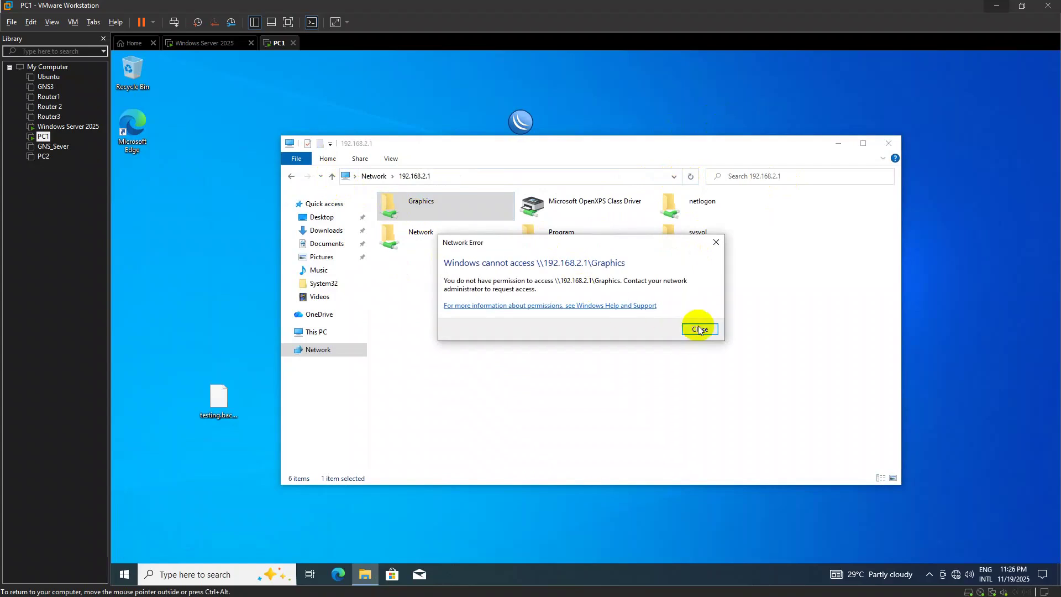
left_click(699, 330)
double_click(590, 251)
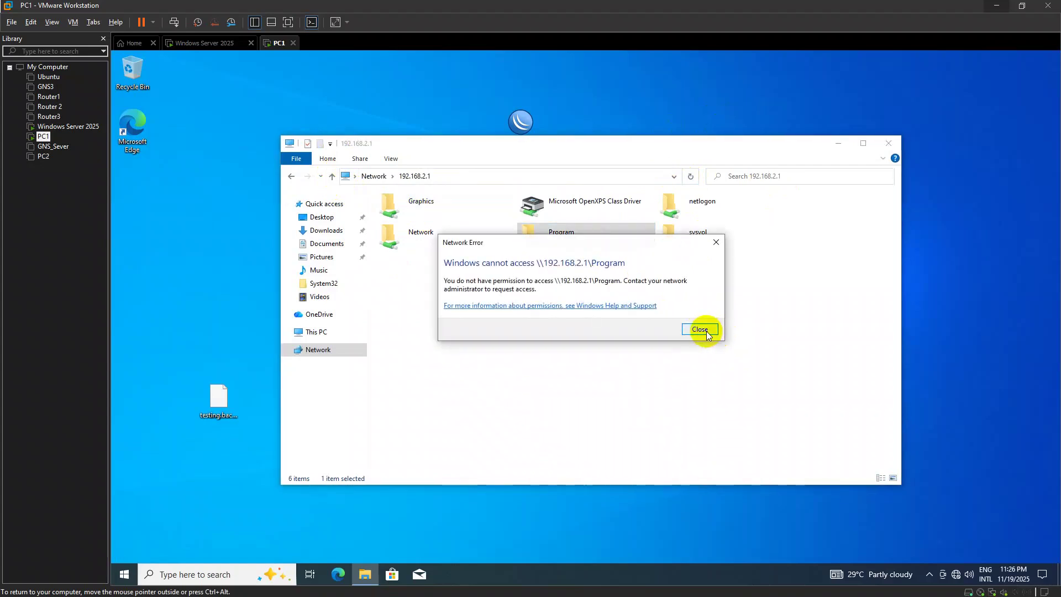
left_click(700, 330)
Recheck the empty Network share, go back up to the network root, and close the file browser
double_click(453, 235)
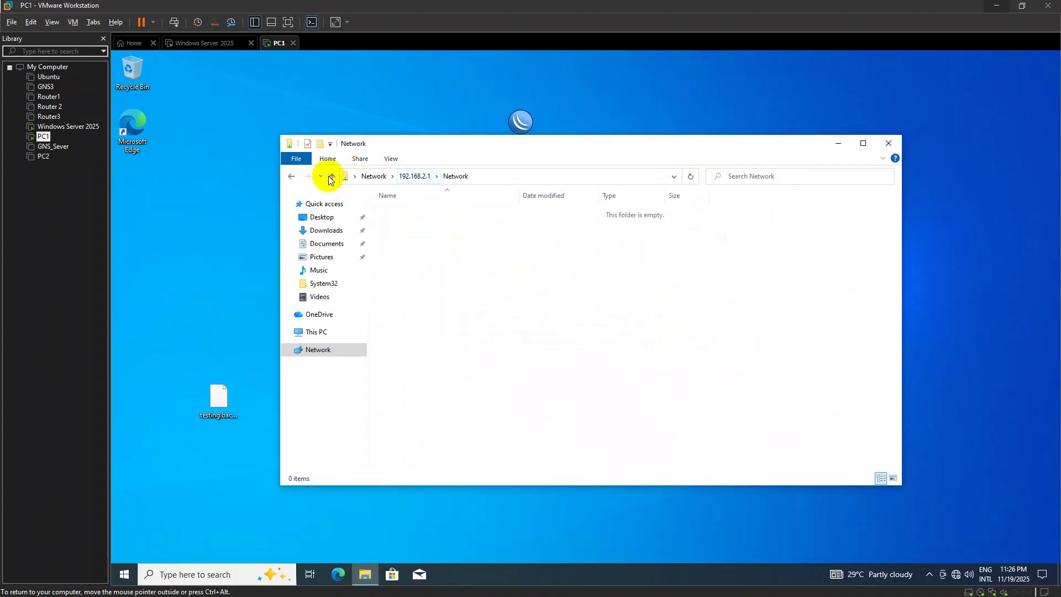
left_click(332, 176)
double_click(473, 237)
left_click(332, 177)
left_click(332, 176)
left_click(888, 144)
Open Windows Credentials in Credential Manager via Control Panel > User Accounts
key("super")
type("control")
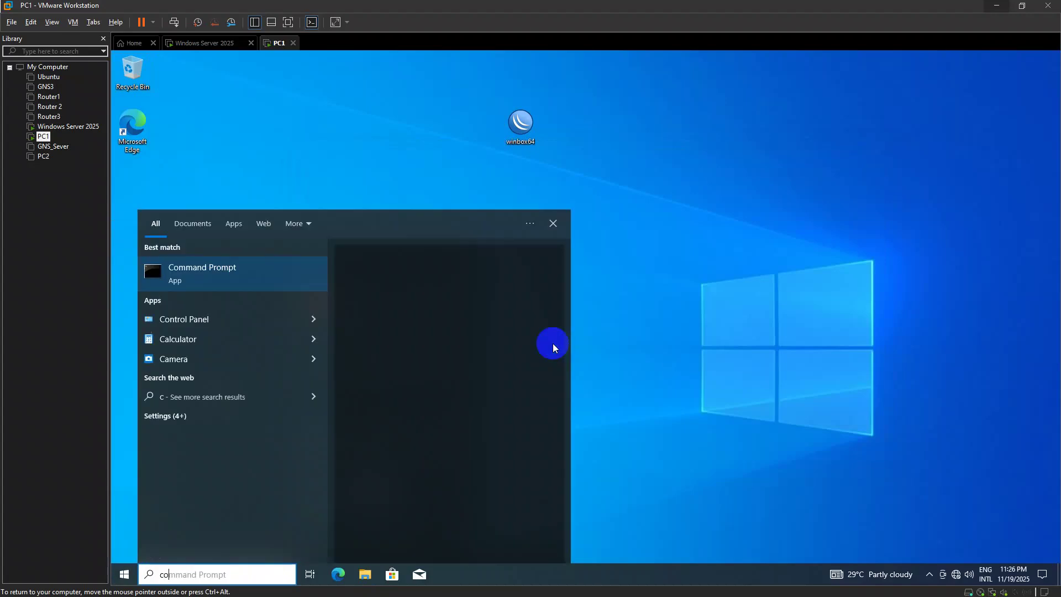
key("Return")
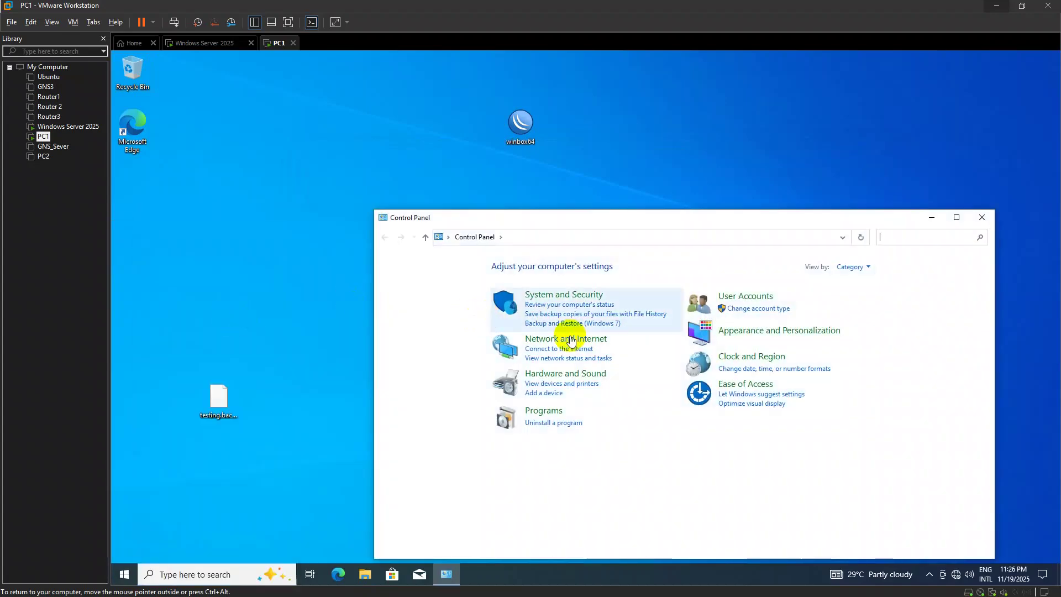
left_click(730, 297)
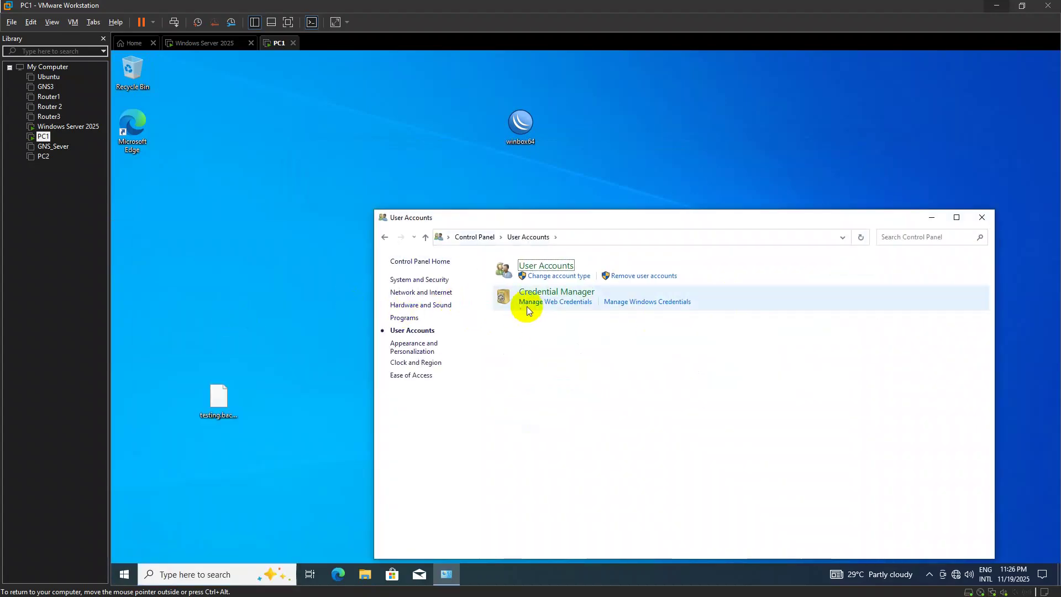
left_click(542, 294)
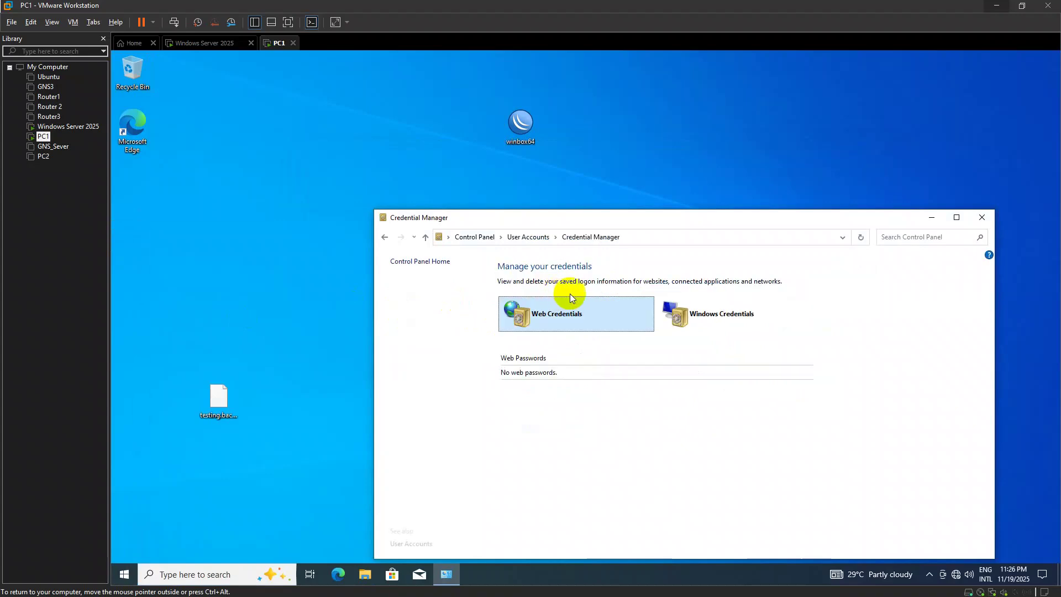
left_click(678, 316)
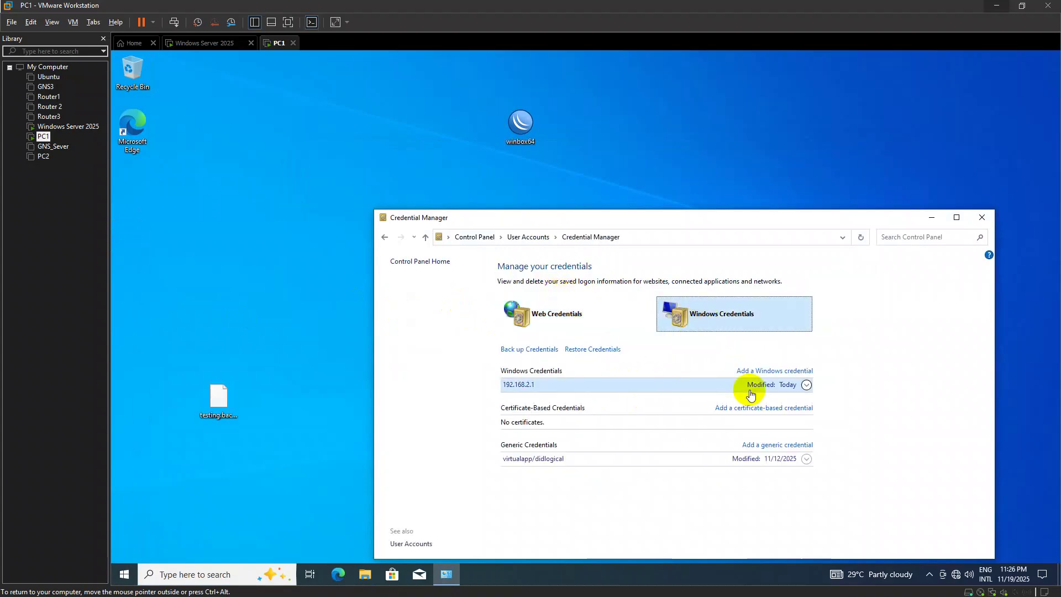
Remove the saved 192.168.2.1 credential, confirm the deletion, and minimise Credential Manager
left_click(807, 385)
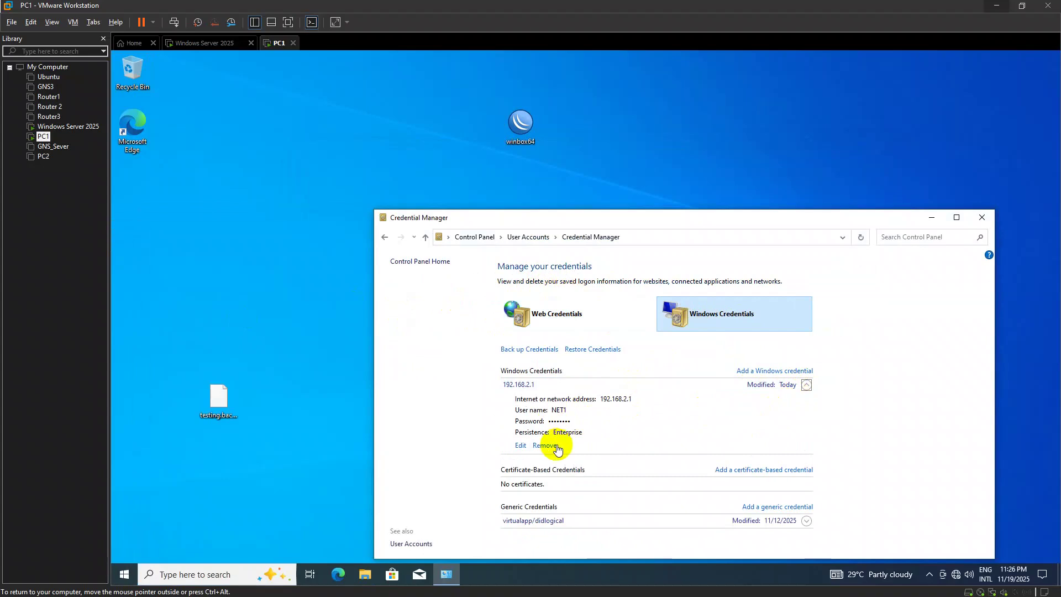
left_click(545, 445)
left_click(654, 328)
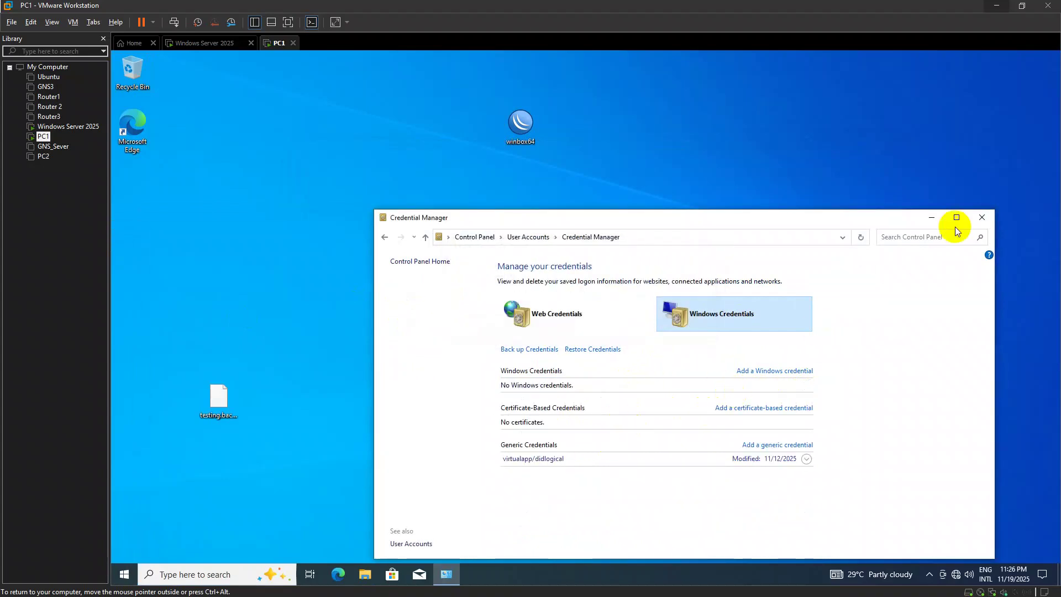
left_click(932, 217)
key("super+r")
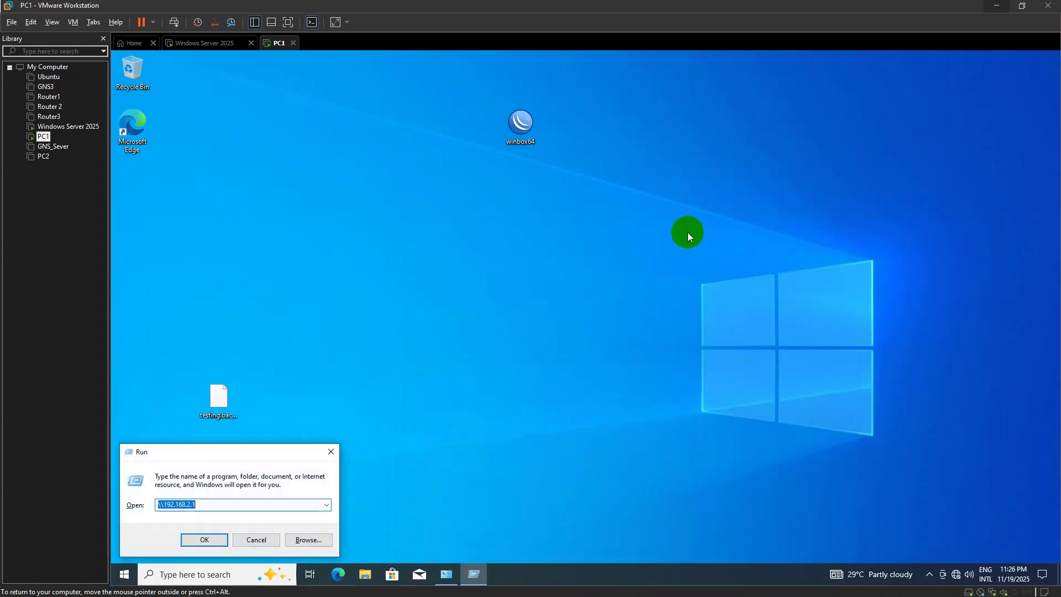
Reopen \\192.168.2.1, confirm the Network share is empty, close it, and shut down PC1
key("Return")
double_click(470, 240)
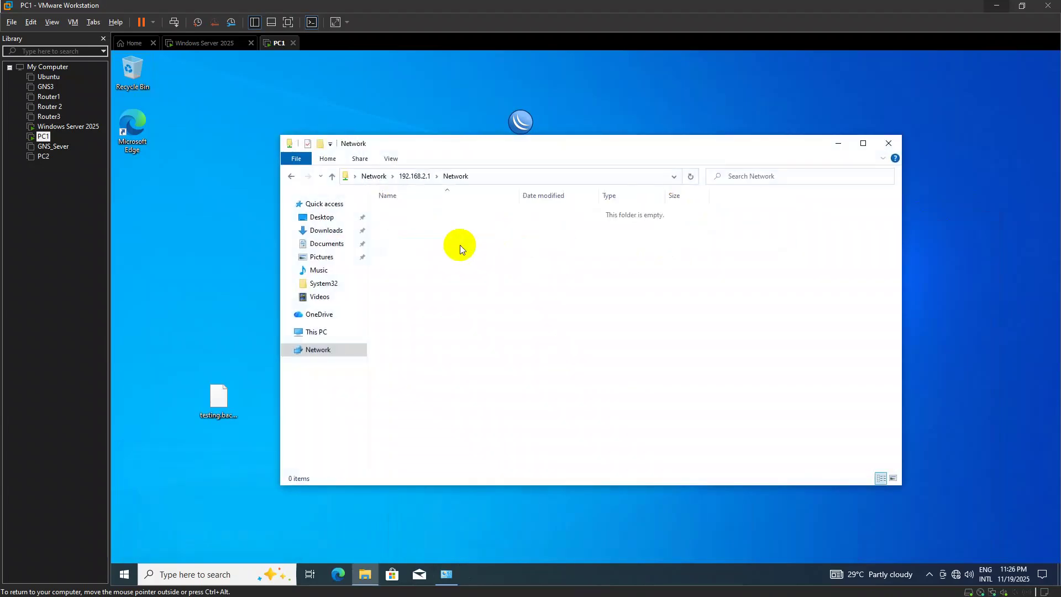
left_click(883, 158)
left_click(886, 143)
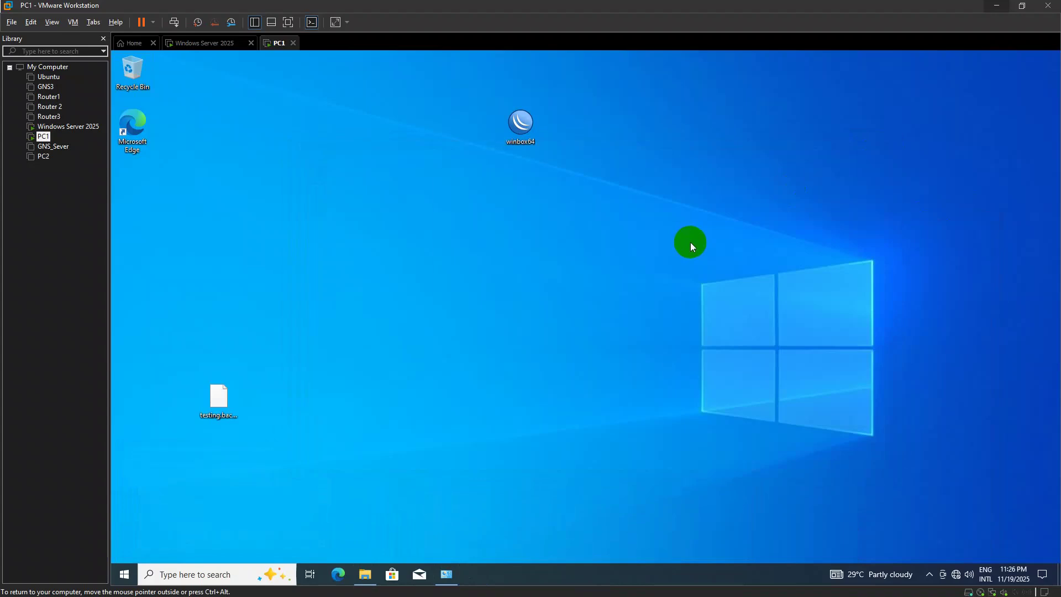
key("alt+F4")
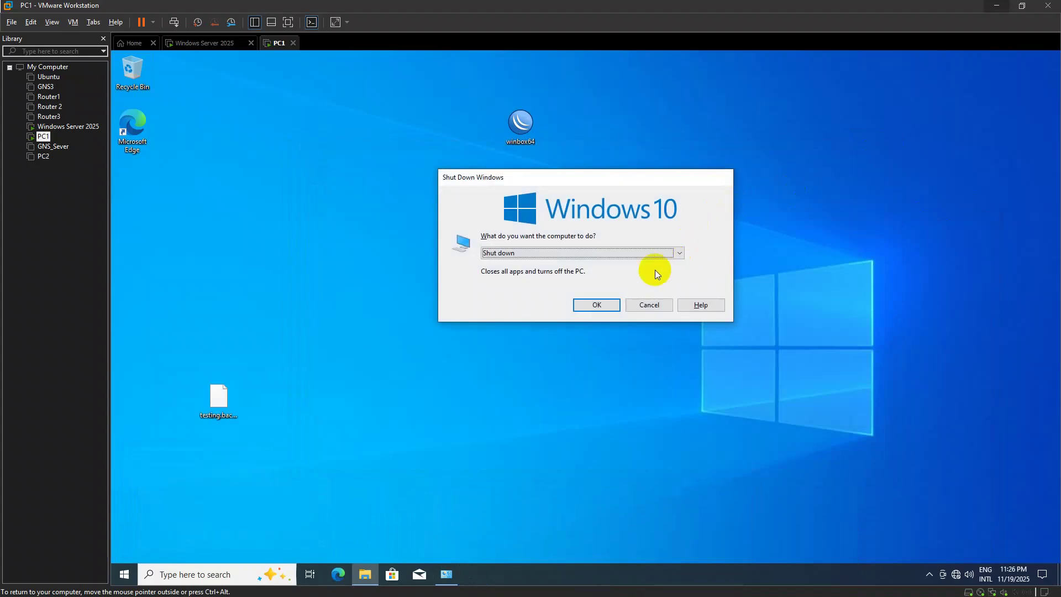
left_click(585, 306)
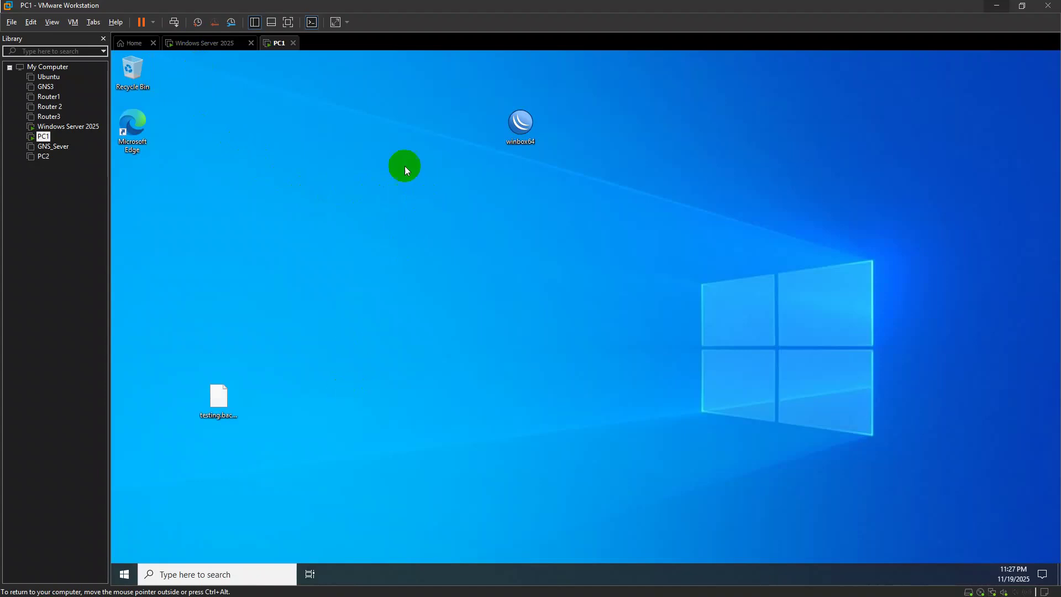
Refresh PC1's desktop, dismiss Server Manager on the Windows Server 2025 machine, and return to PC1
right_click(393, 209)
left_click(439, 243)
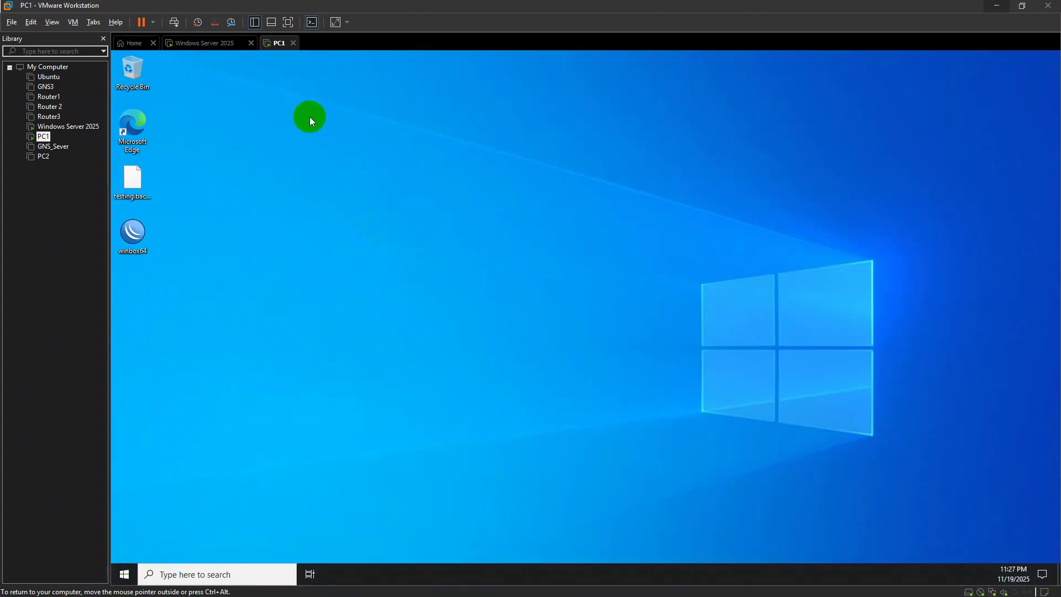
left_click(205, 43)
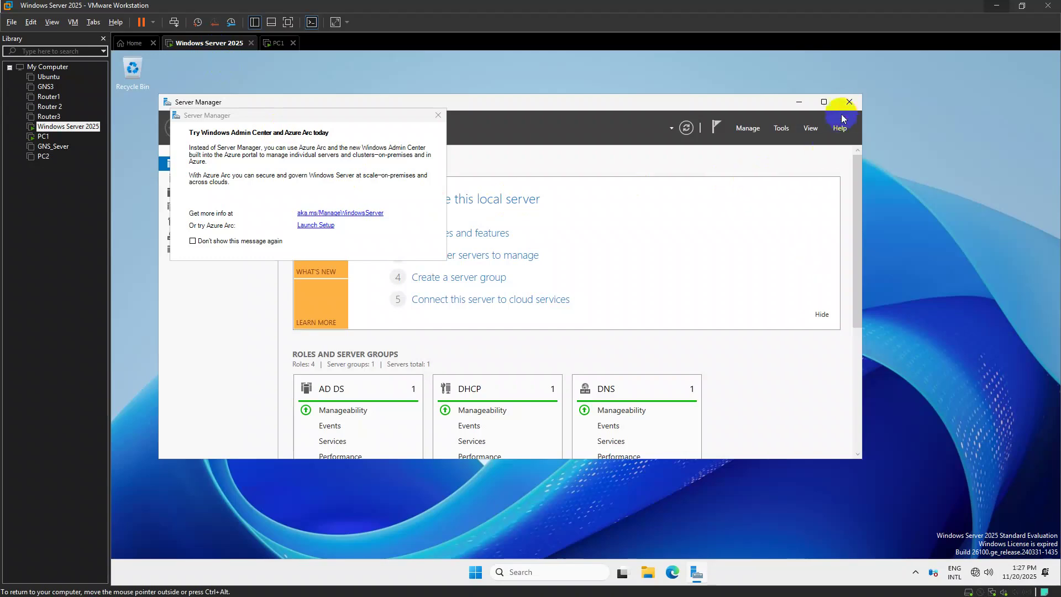
left_click(832, 109)
left_click(275, 43)
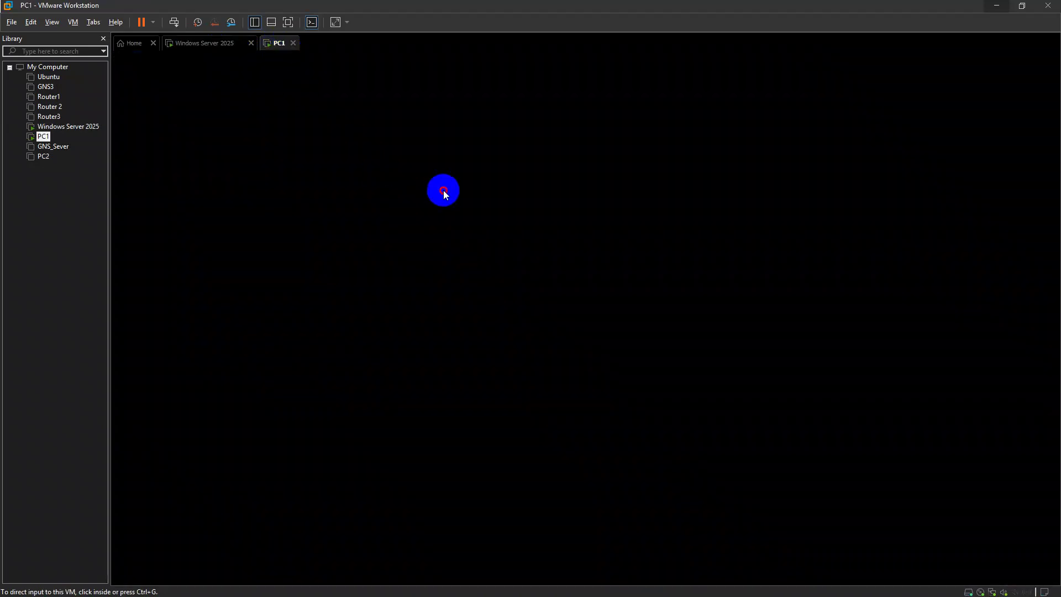
Reopen the Network share on \\192.168.2.1 and close it again
key("super+r")
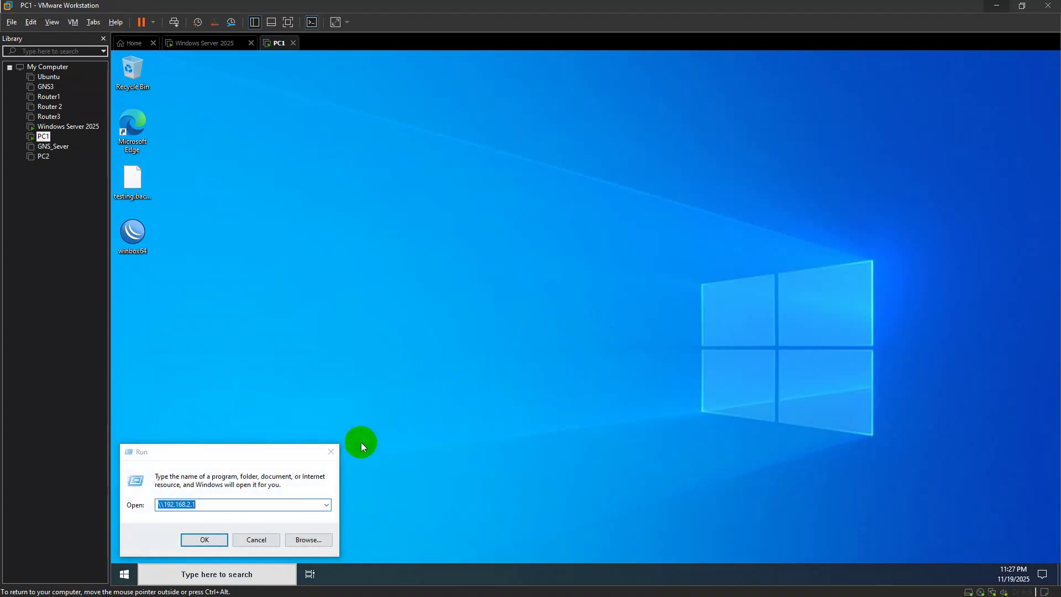
key("Return")
double_click(413, 290)
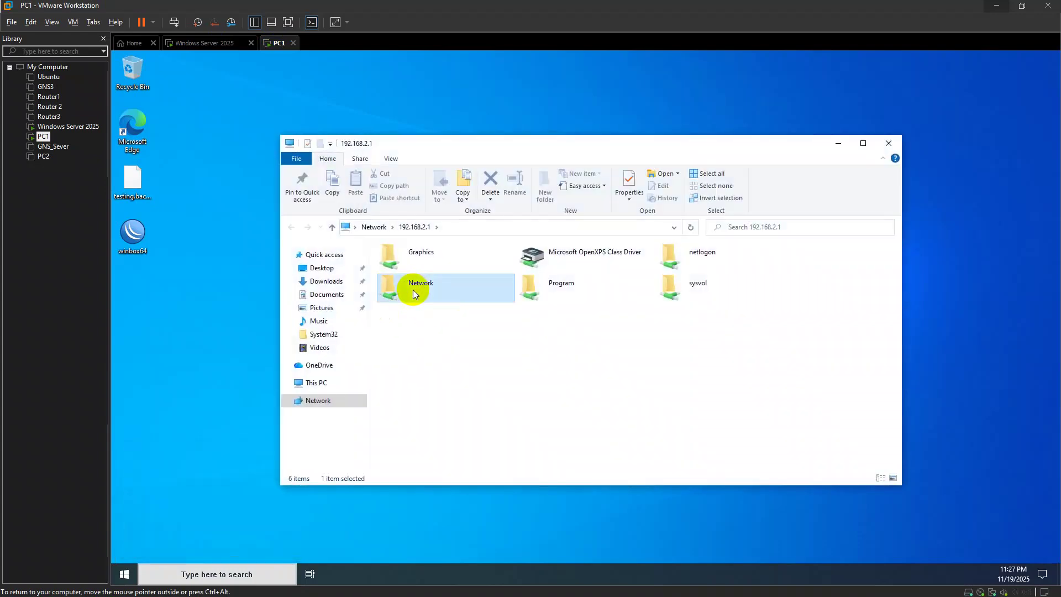
left_click(889, 144)
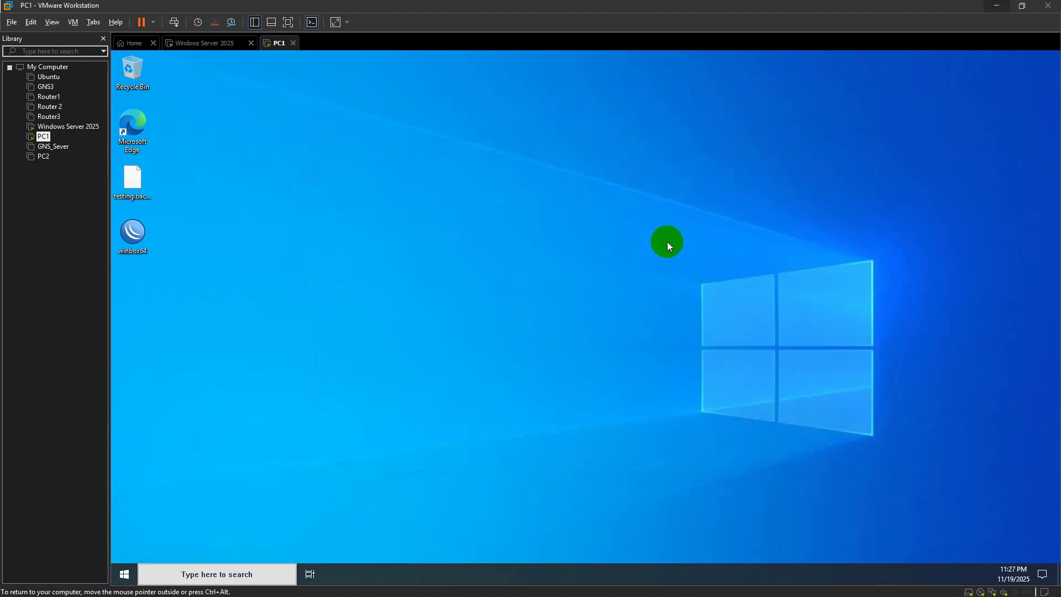
Sign out of PC1 using Start's right-click menu under Shut down or sign out
right_click(521, 205)
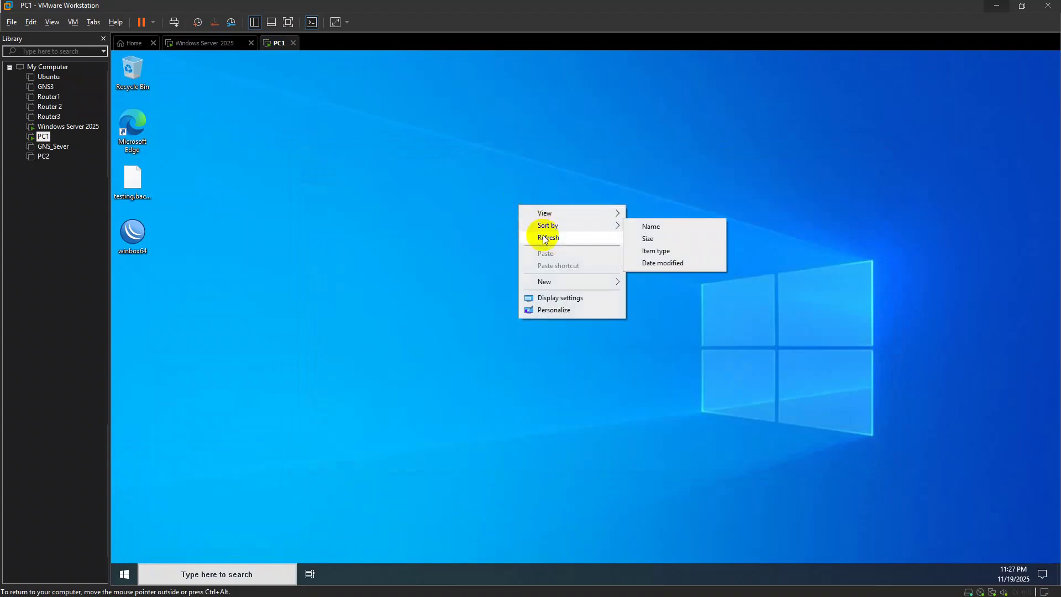
key("Escape")
left_click(118, 573)
left_click(242, 431)
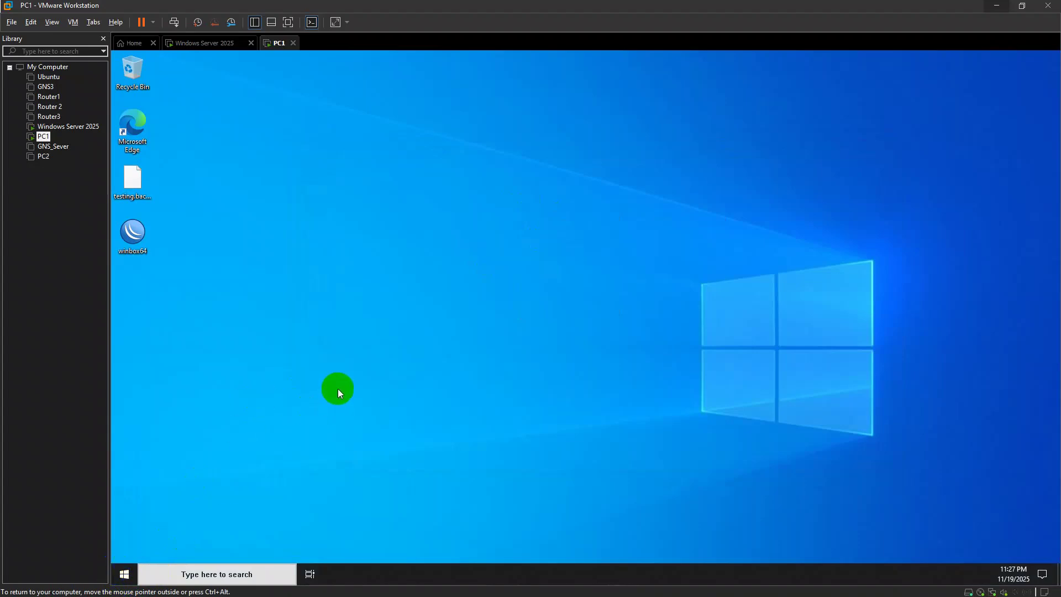
key("super")
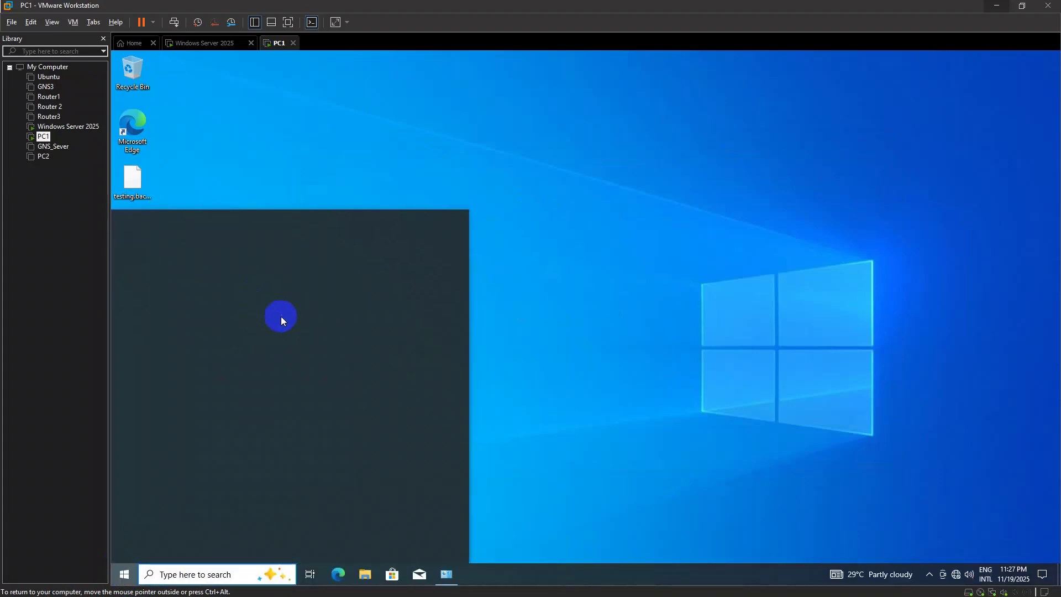
right_click(125, 569)
mouse_move(201, 534)
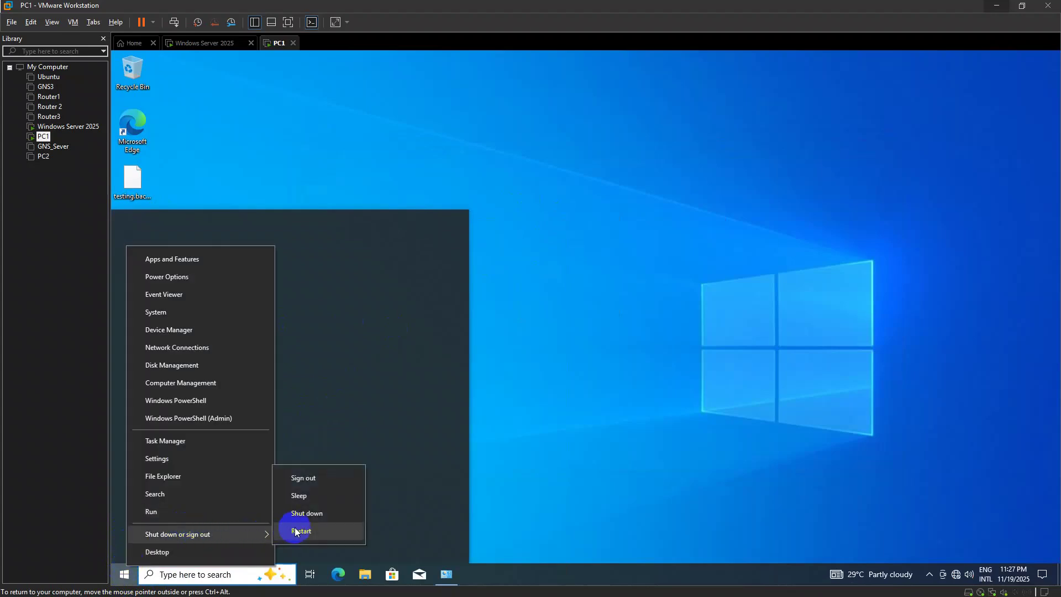
left_click(306, 478)
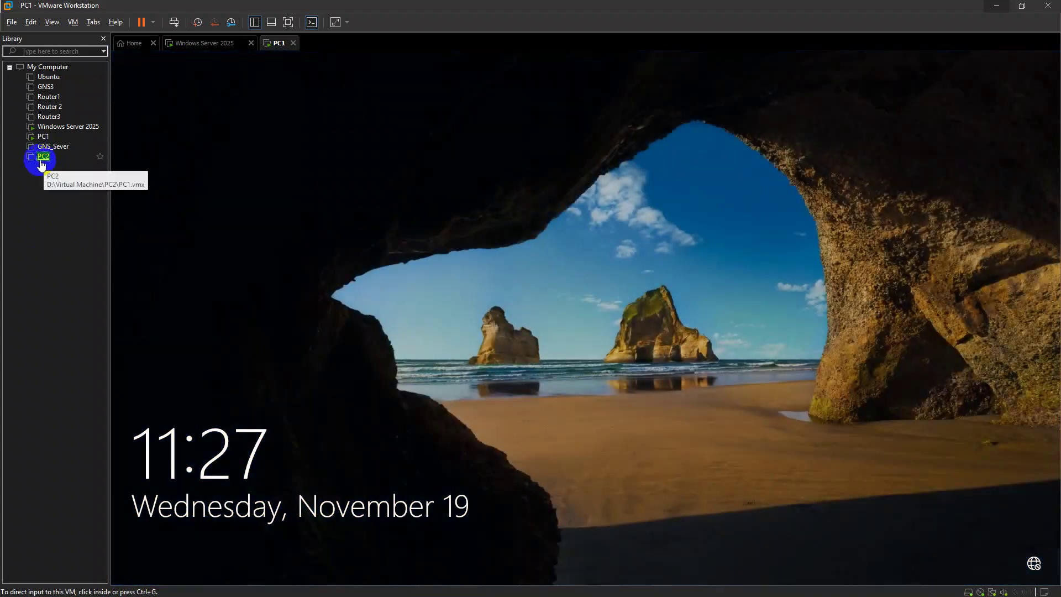
right_click(42, 157)
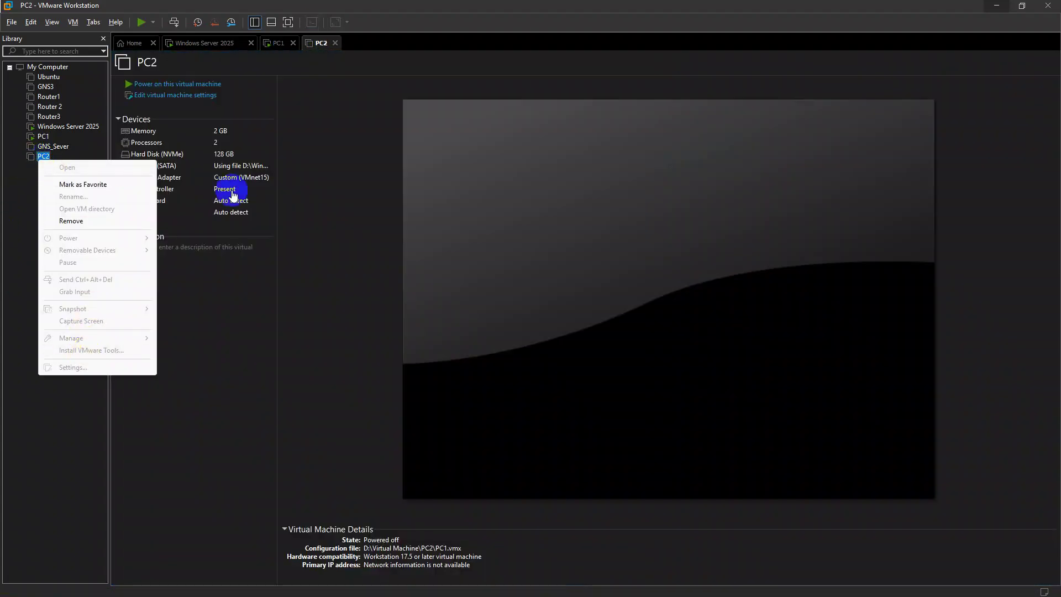
Replace PC2's network adapter with a new one connected to custom network VMnet15
left_click(286, 263)
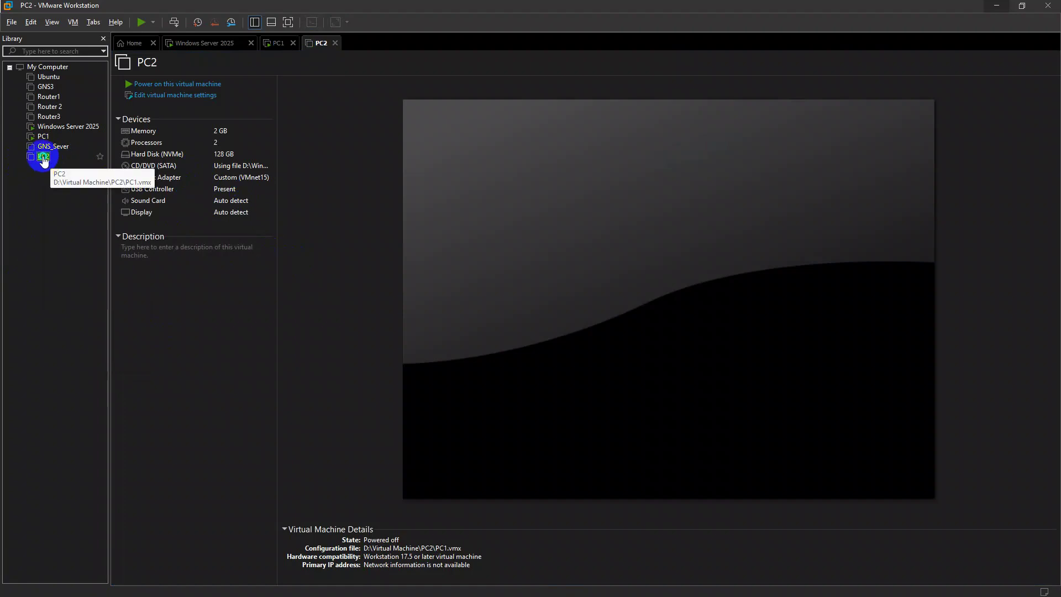
right_click(43, 156)
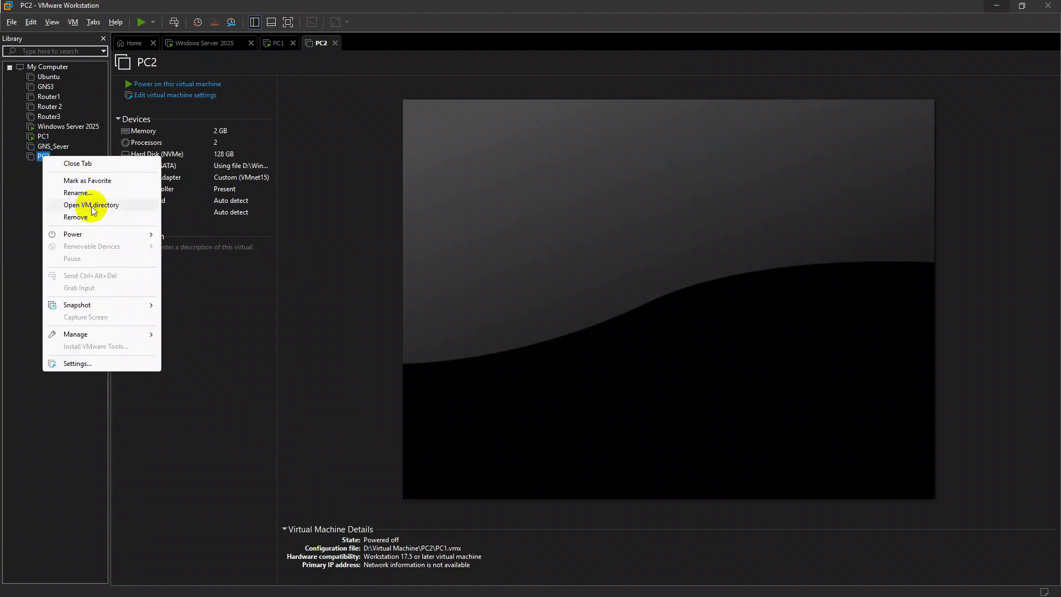
left_click(103, 364)
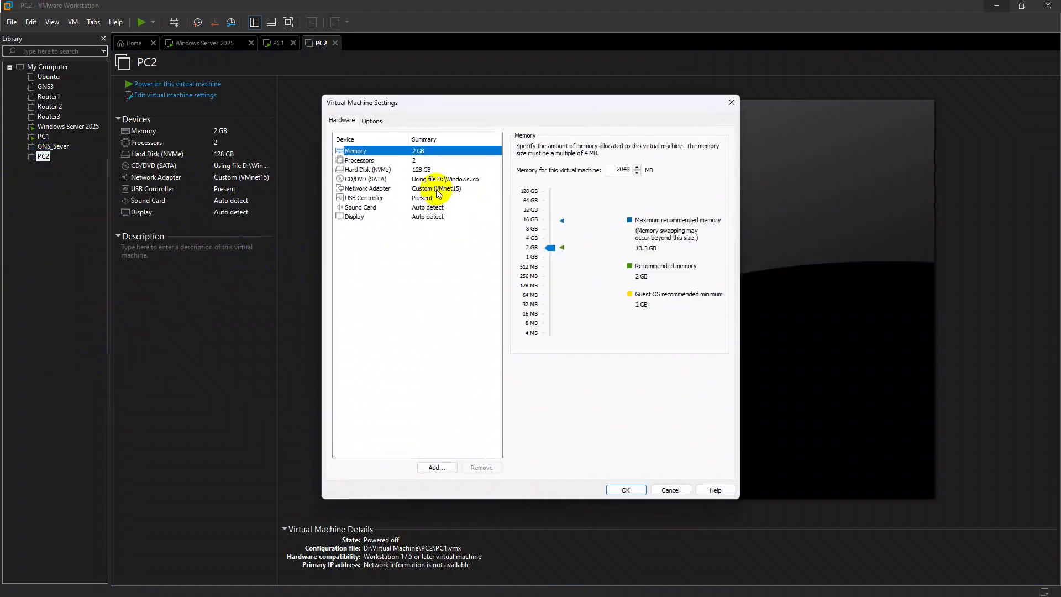
left_click(440, 190)
left_click(482, 467)
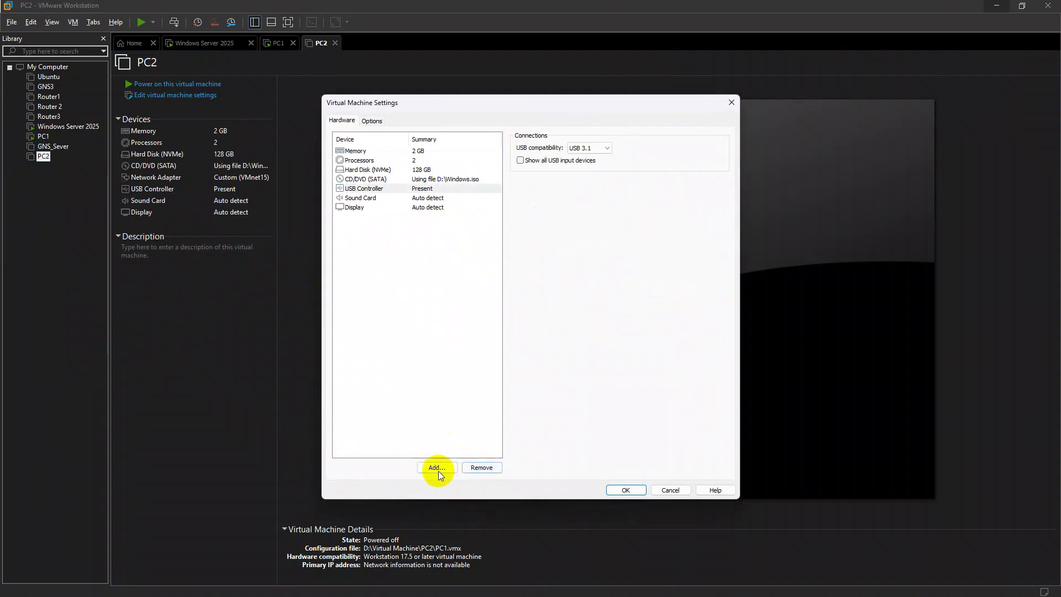
left_click(437, 467)
left_click(445, 279)
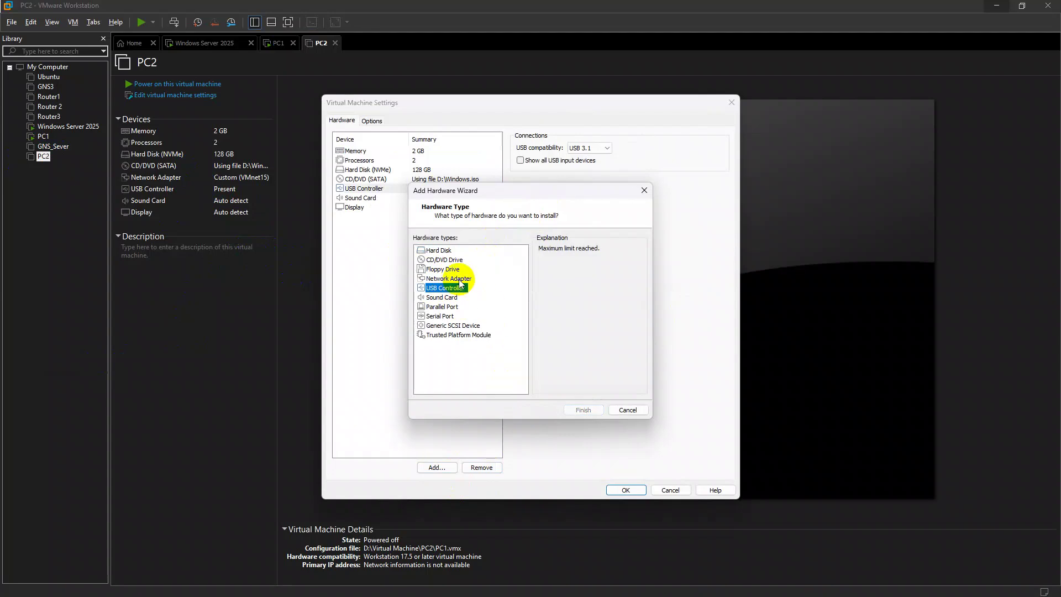
left_click(589, 410)
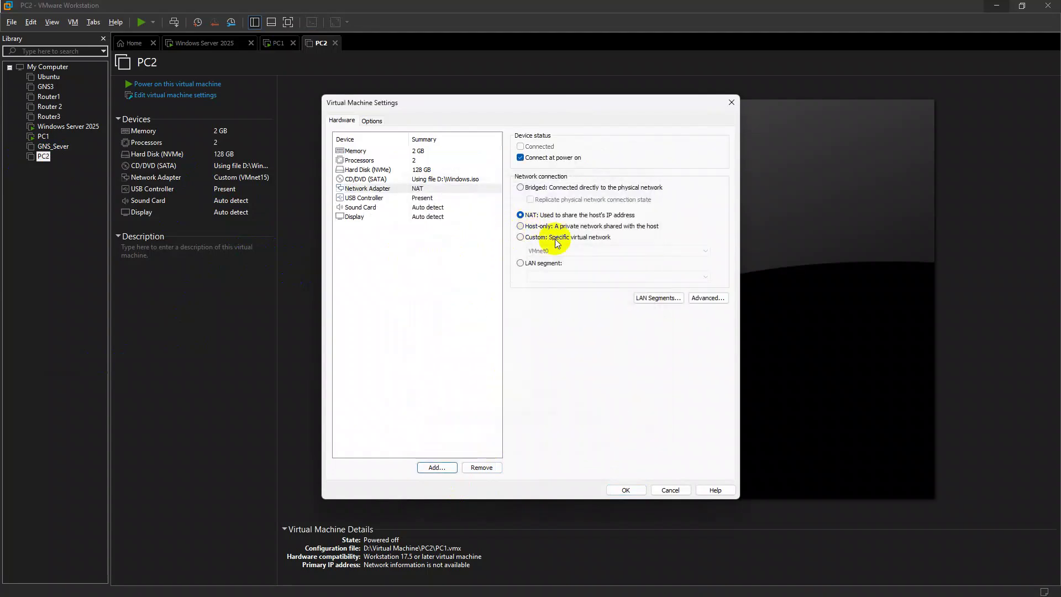
left_click(534, 238)
left_click(552, 252)
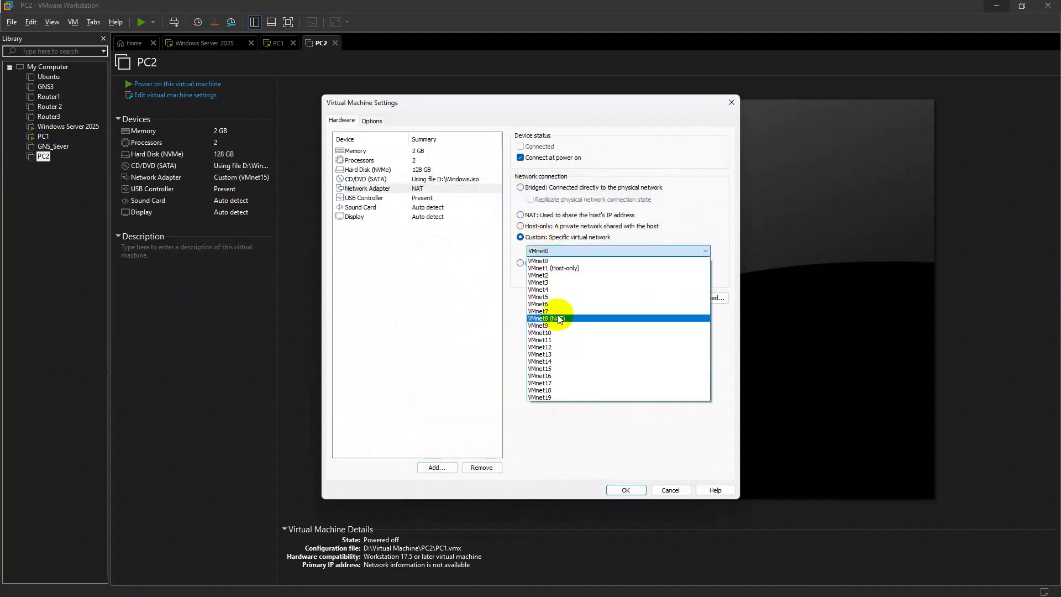
left_click(547, 369)
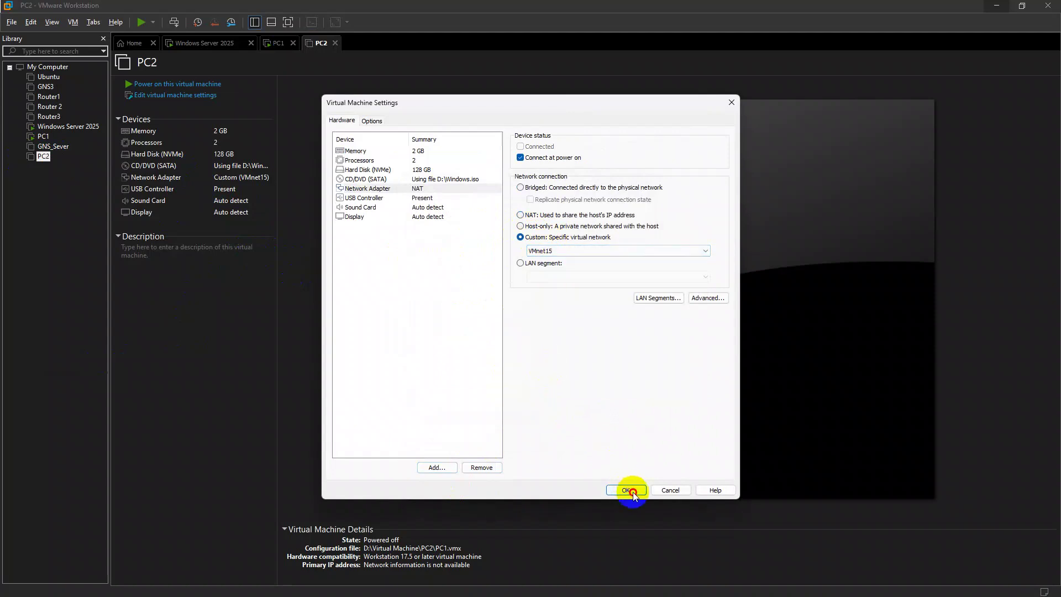
left_click(630, 491)
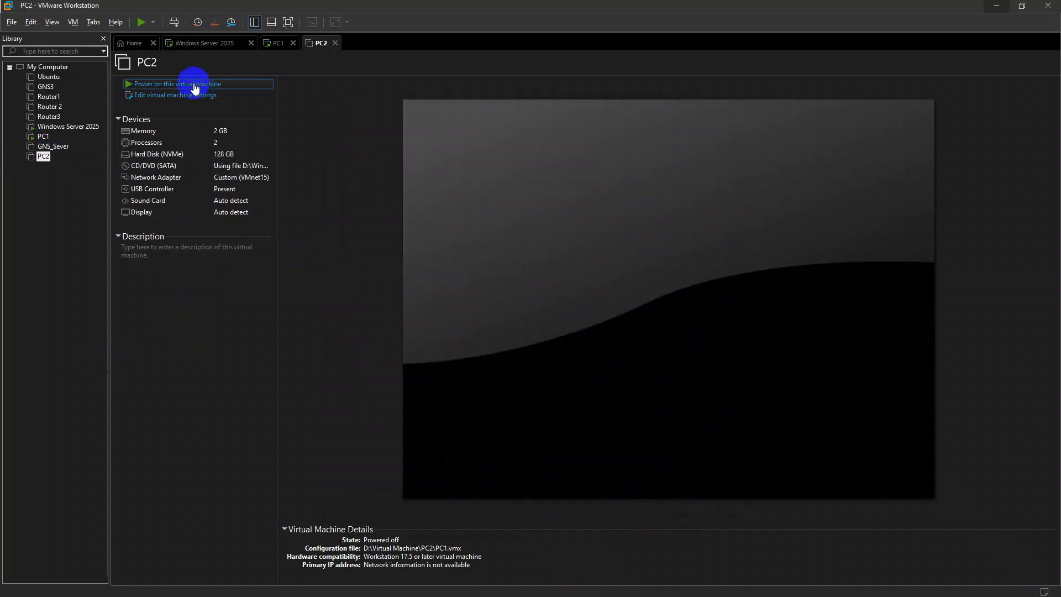
Power on PC2 and recheck its settings, closing them without changes
left_click(212, 83)
left_click(278, 44)
left_click(38, 156)
right_click(41, 157)
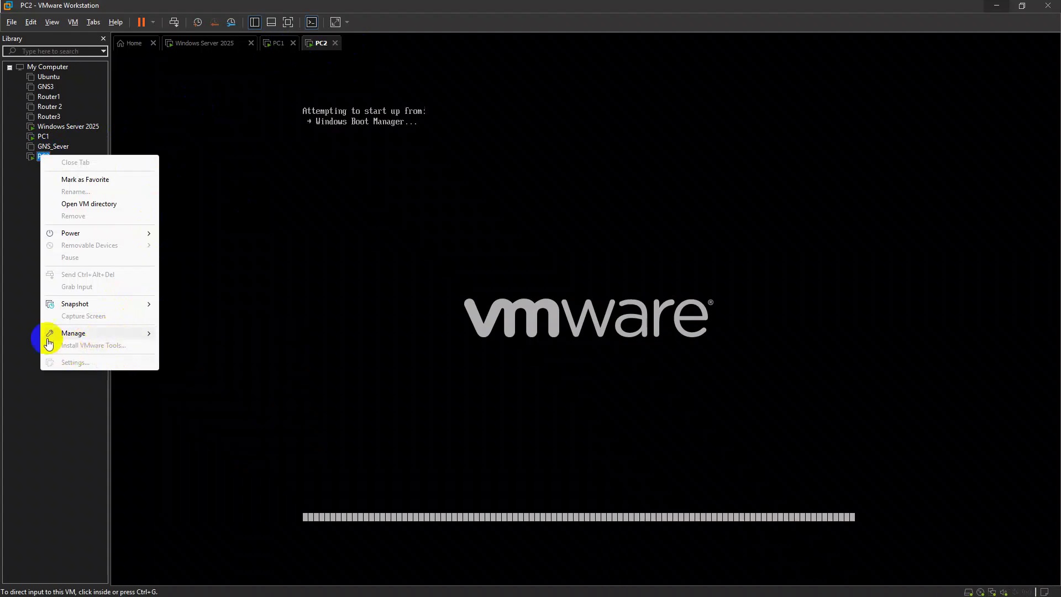
left_click(29, 180)
right_click(38, 156)
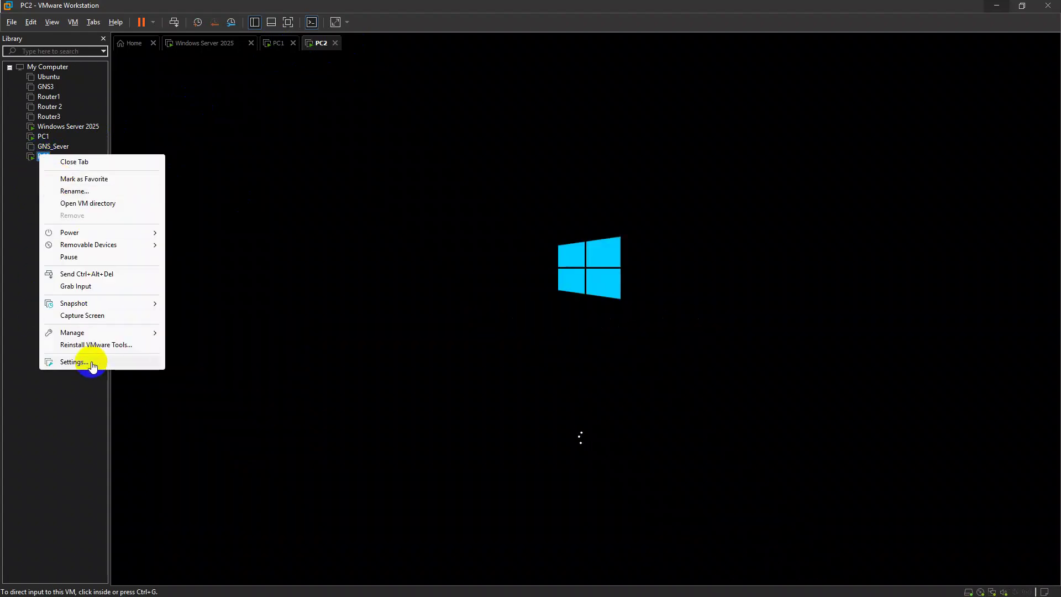
left_click(148, 279)
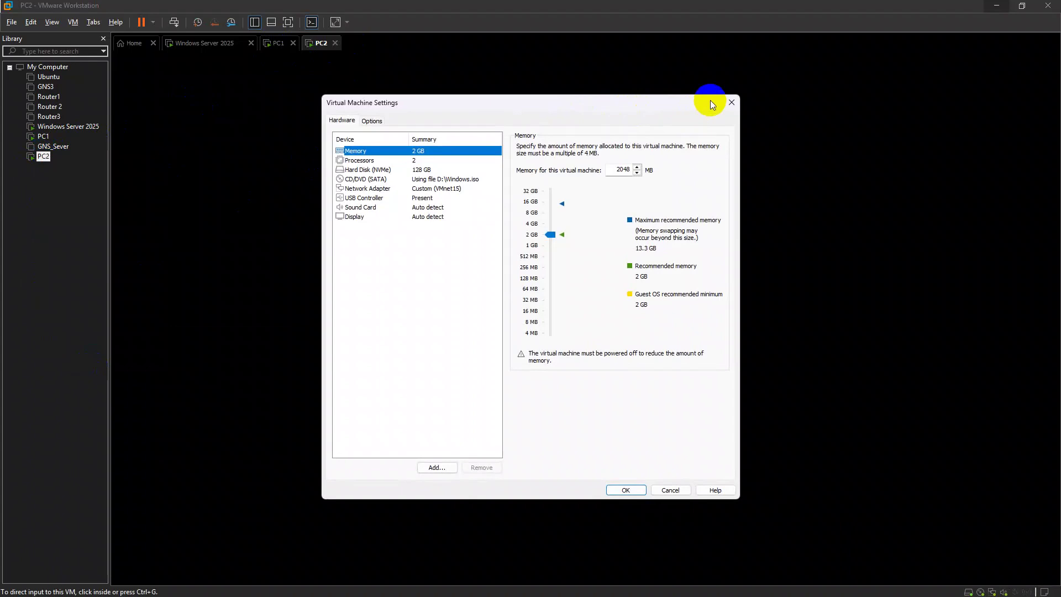
left_click(732, 102)
Sign in to PC1, wake PC2, then bring up the Run box on the Windows Server 2025 machine
left_click(278, 43)
left_click(602, 293)
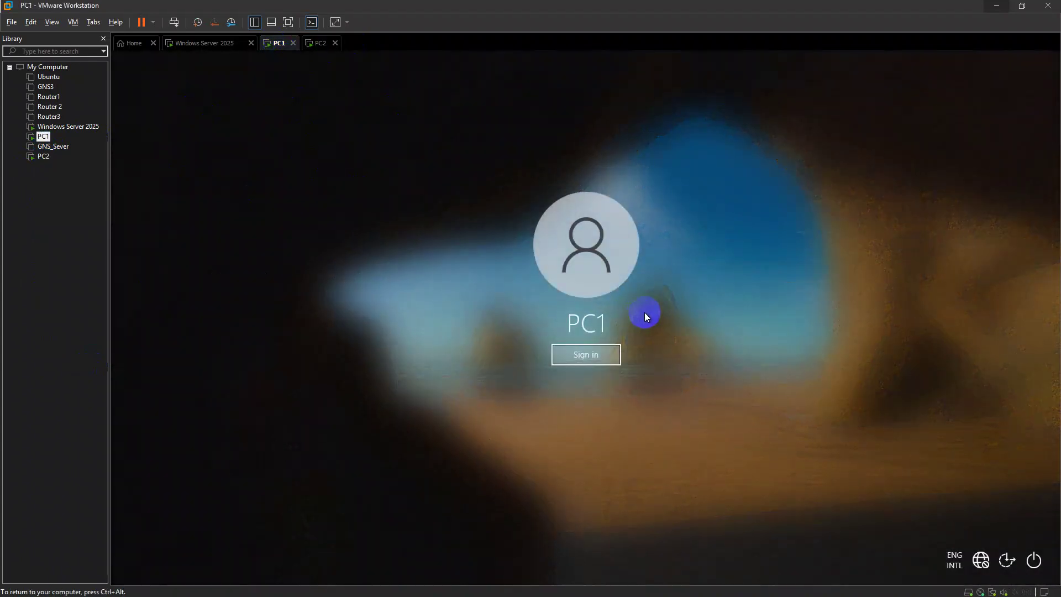
key("Return")
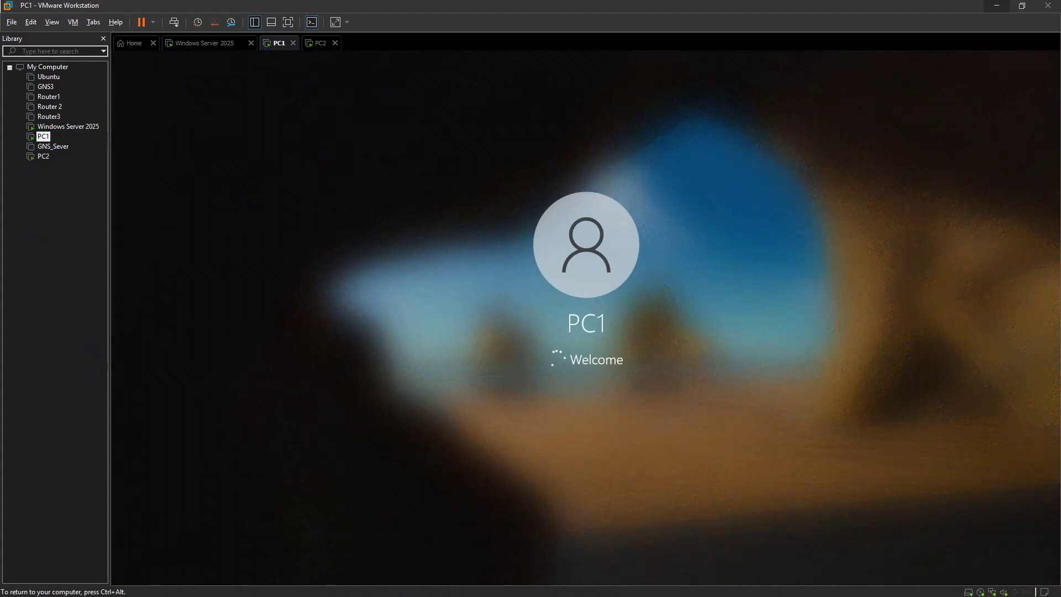
key("ctrl+alt")
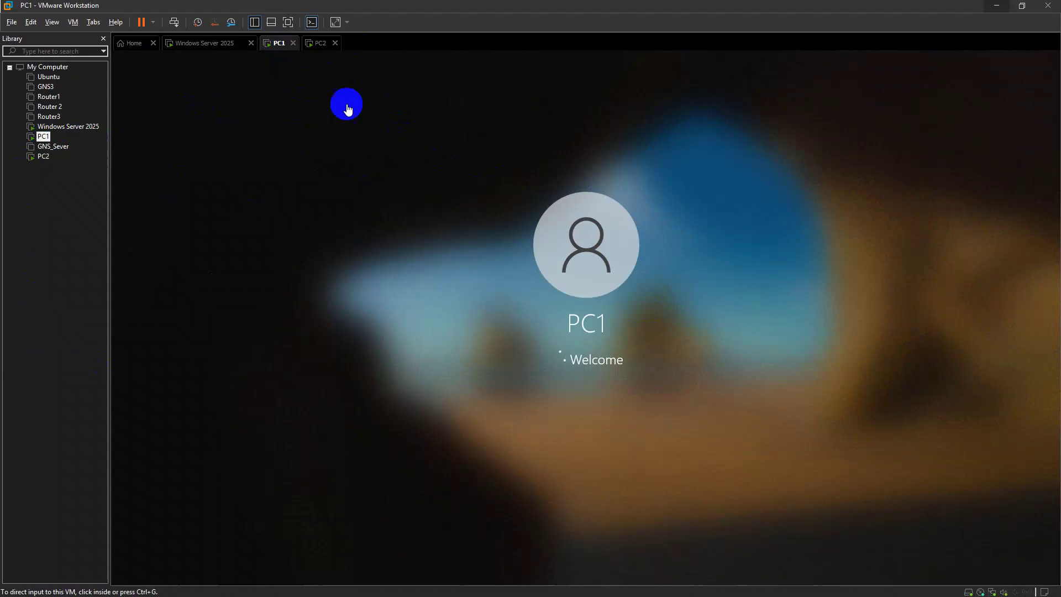
left_click(321, 44)
left_click(504, 231)
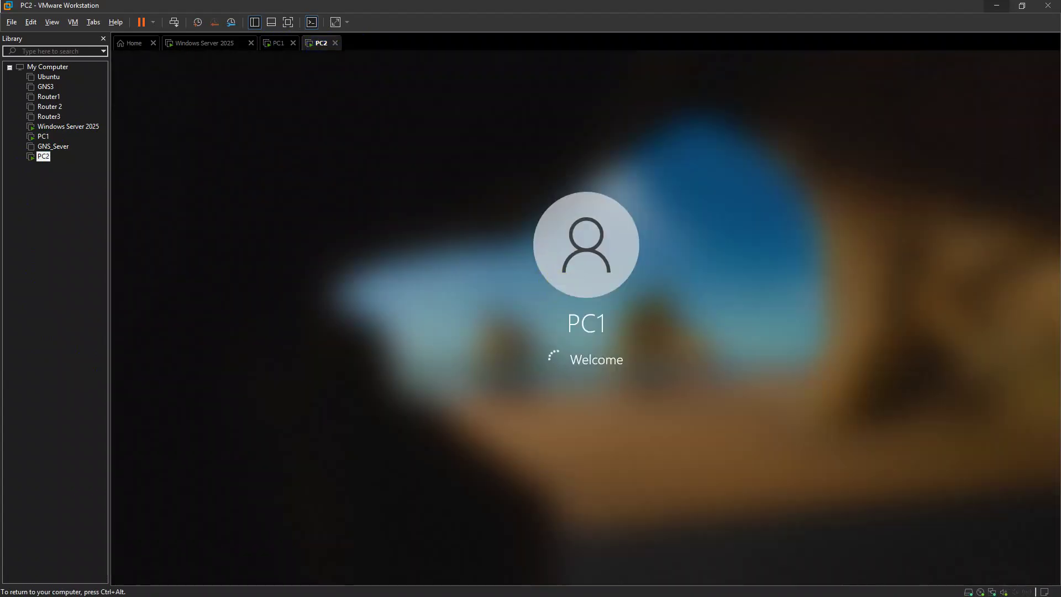
key("ctrl+alt")
left_click(277, 44)
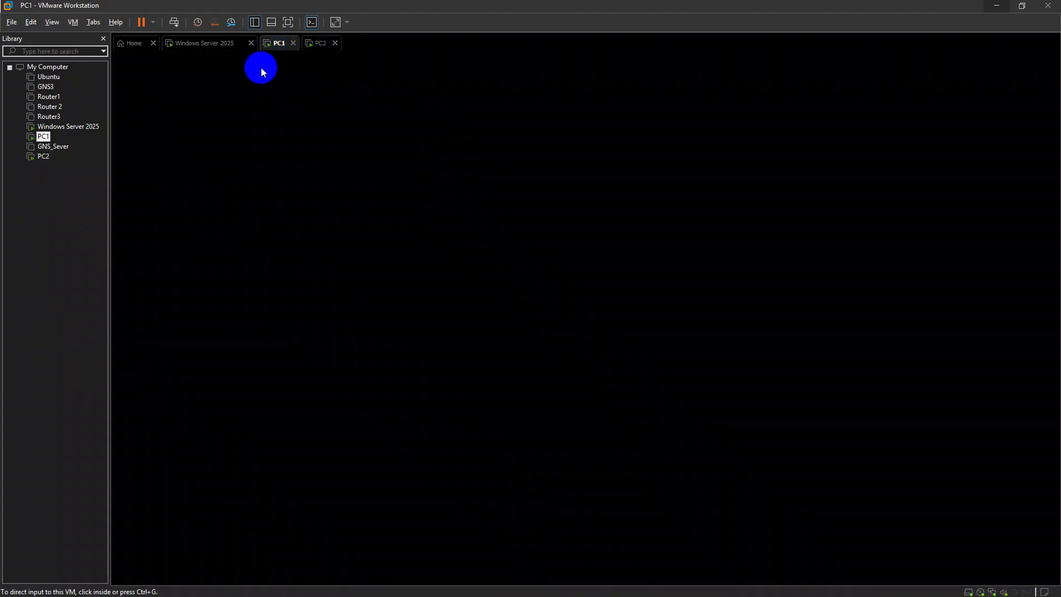
left_click(272, 105)
key("ctrl+alt")
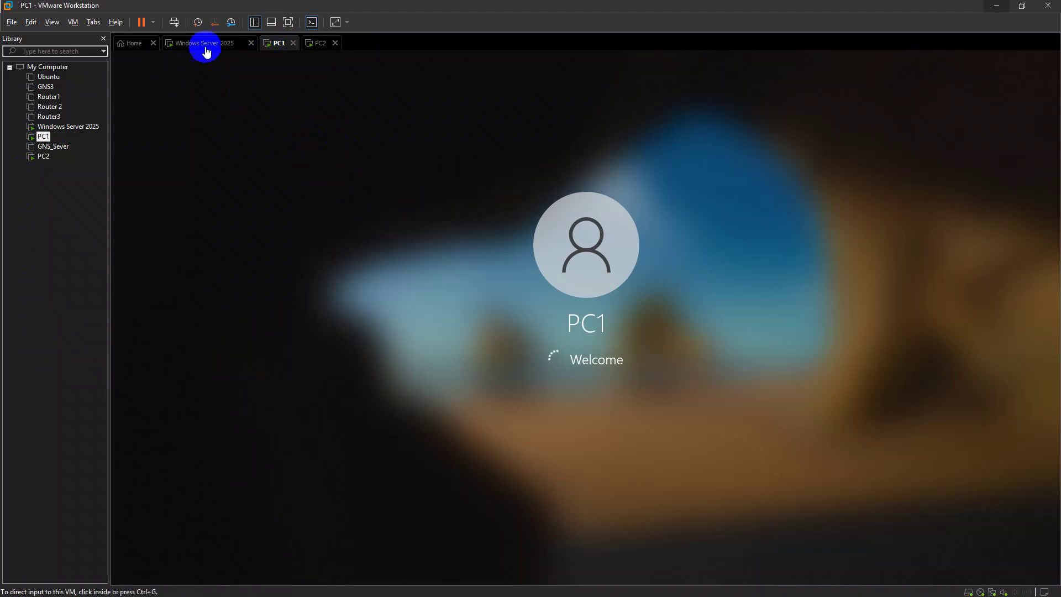
left_click(206, 44)
left_click(668, 299)
key("super+r")
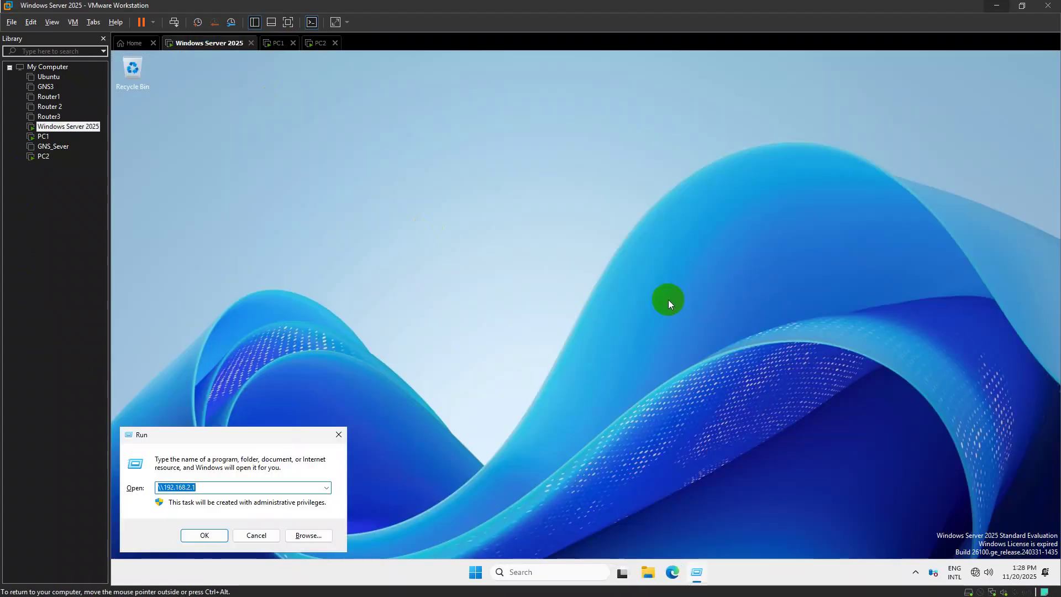
Force a group policy refresh on the server with gpupdate /force
type("gp")
key("Down")
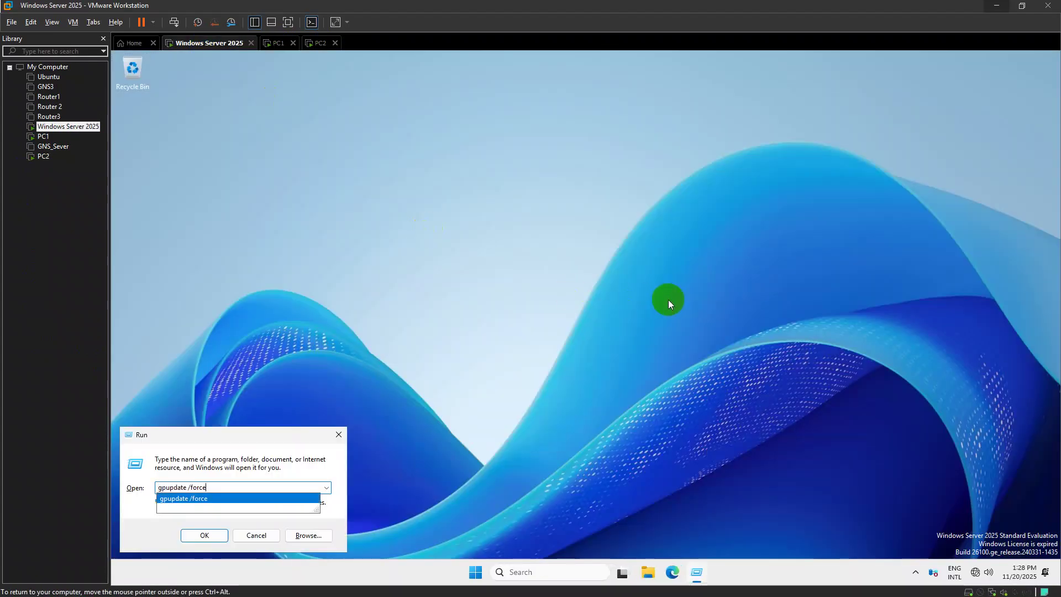
key("Return")
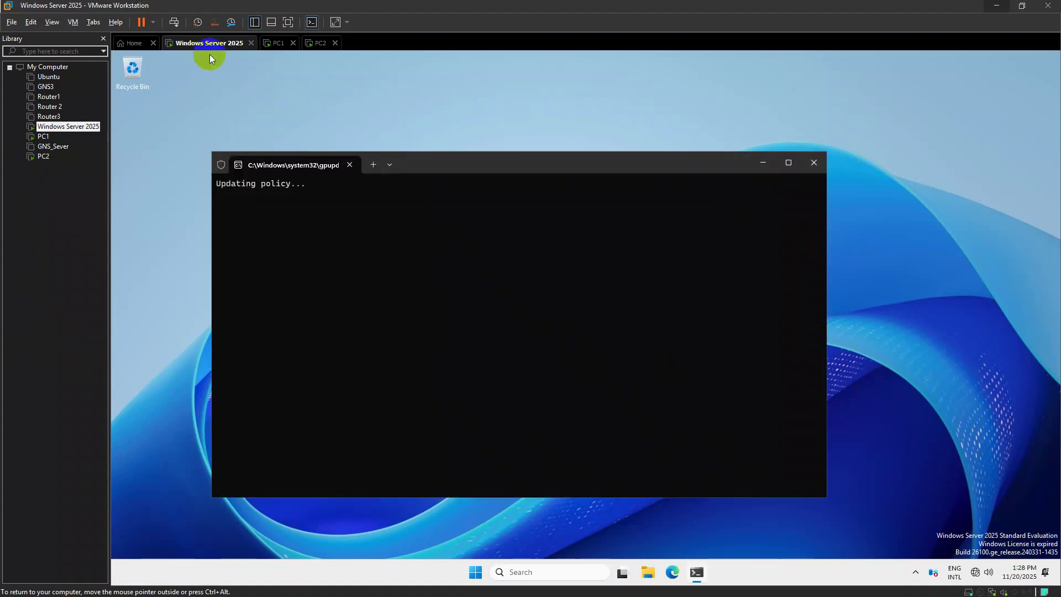
Launch the Add Roles and Features wizard from Server Manager and advance to server roles
key("super")
type("ser")
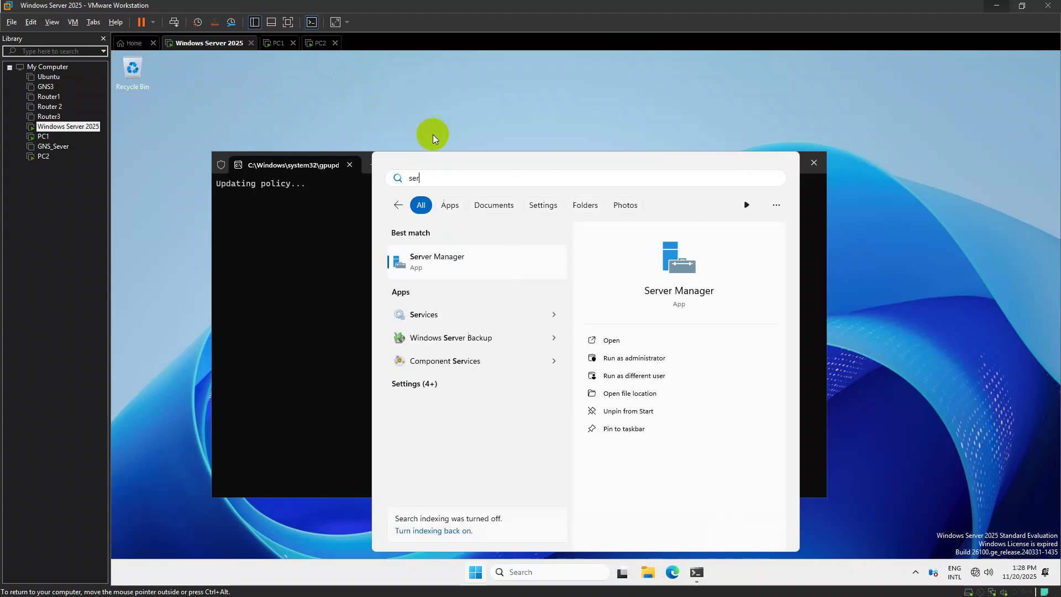
key("Return")
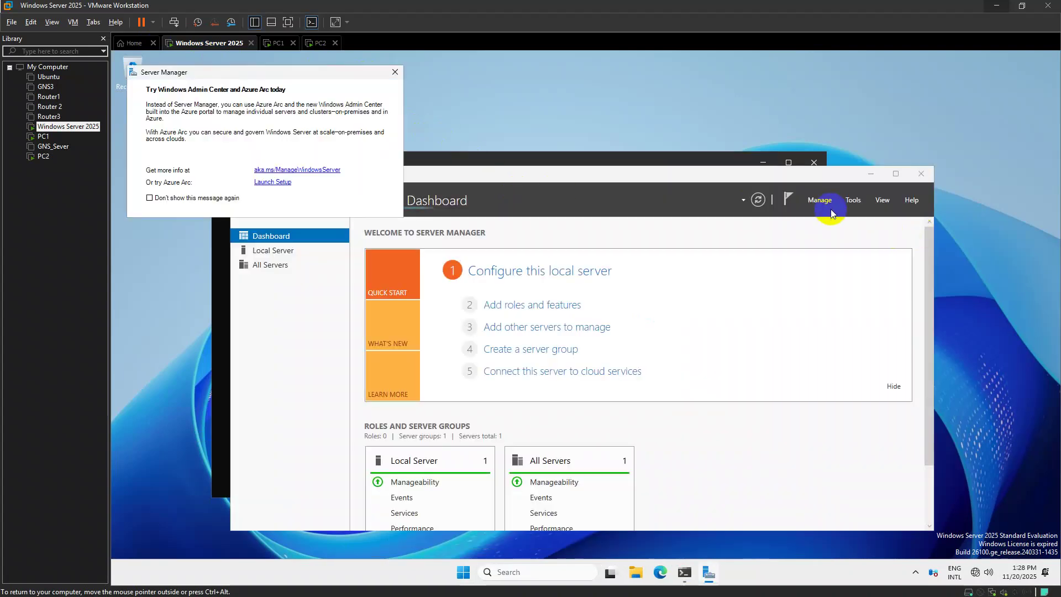
left_click(820, 199)
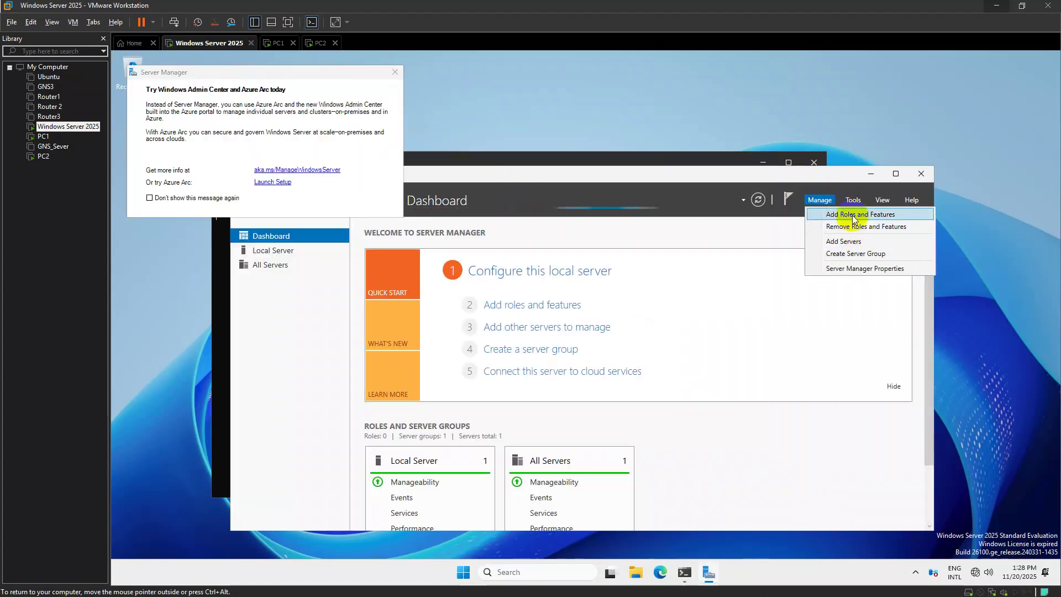
left_click(855, 215)
left_click(457, 379)
left_click(457, 380)
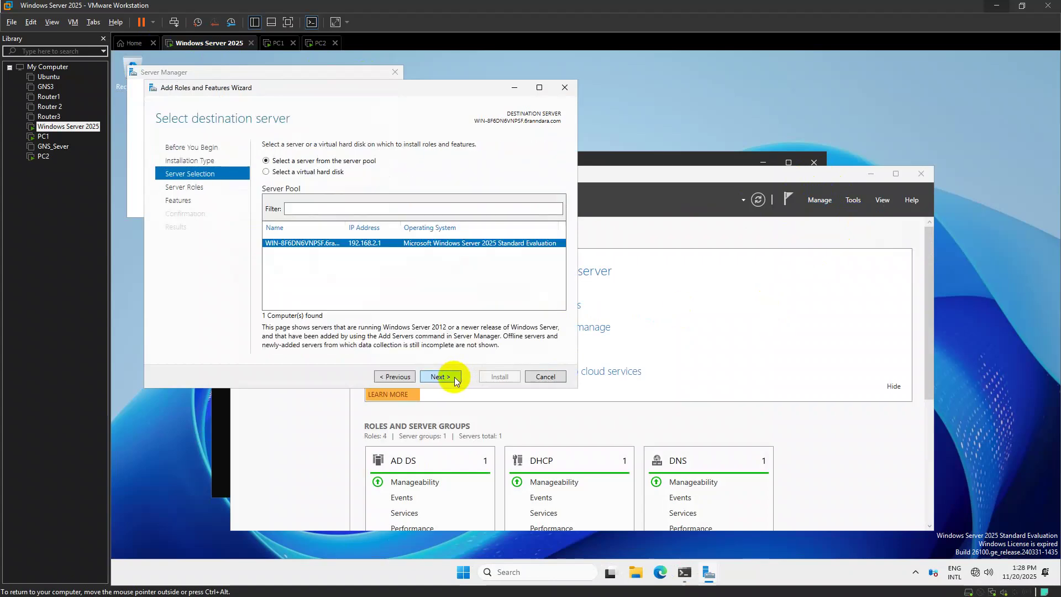
left_click(430, 380)
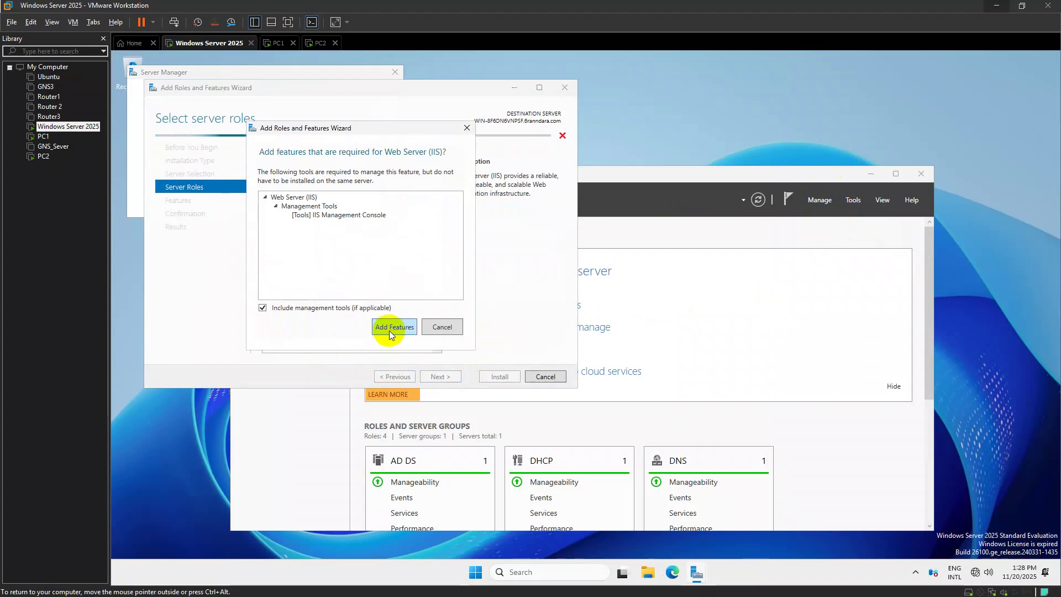
Select Web Server (IIS) with its management tools and start the installation, then go to PC1
left_click(392, 329)
left_click(455, 381)
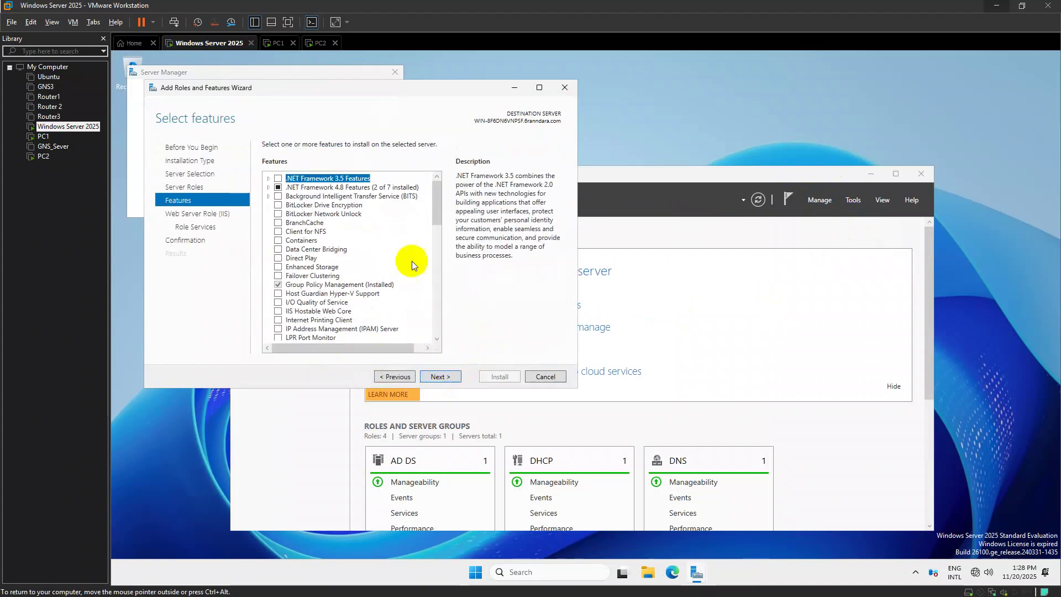
left_click(448, 381)
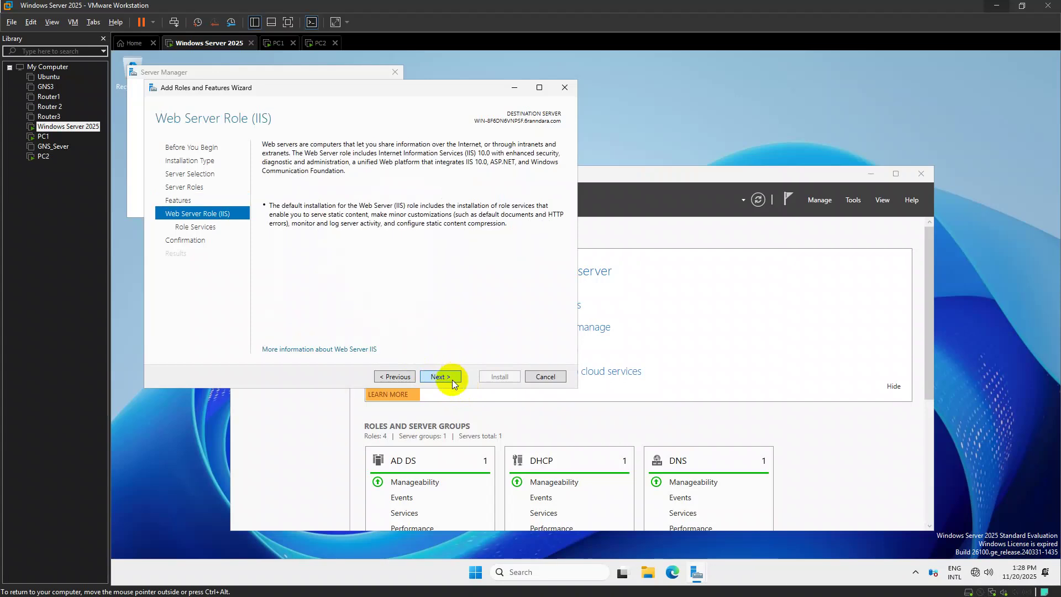
left_click(449, 381)
left_click(452, 381)
left_click(498, 376)
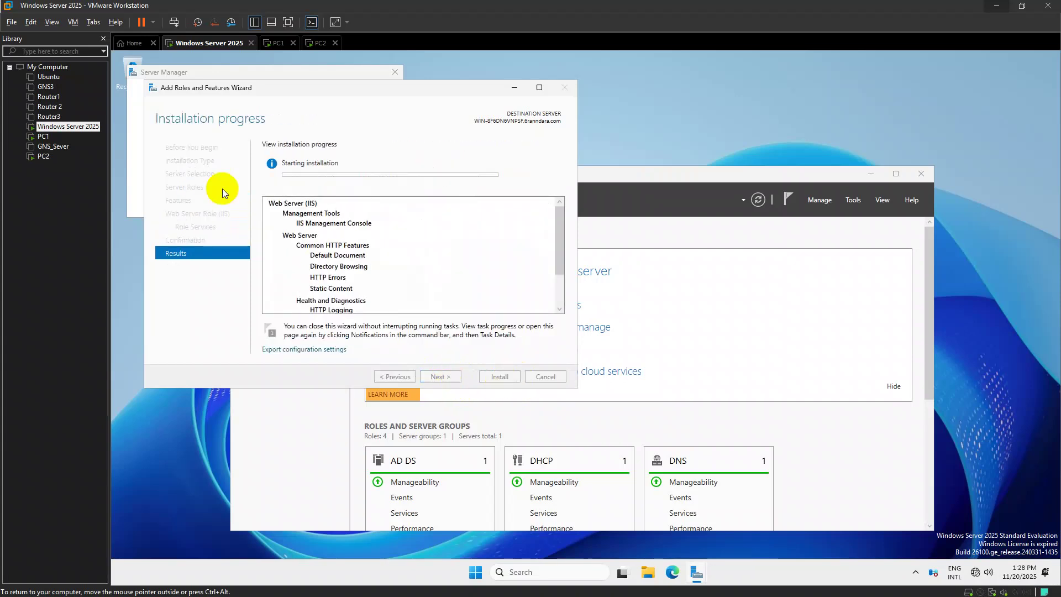
left_click(273, 49)
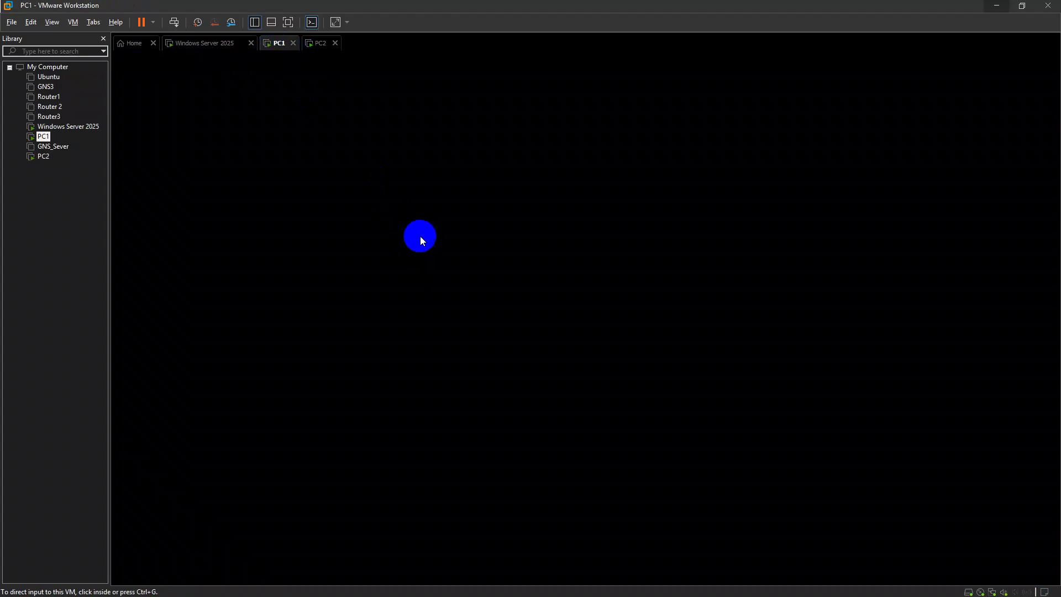
Wake PC1, run the Run prompt entry, and refresh the desktop
left_click(492, 256)
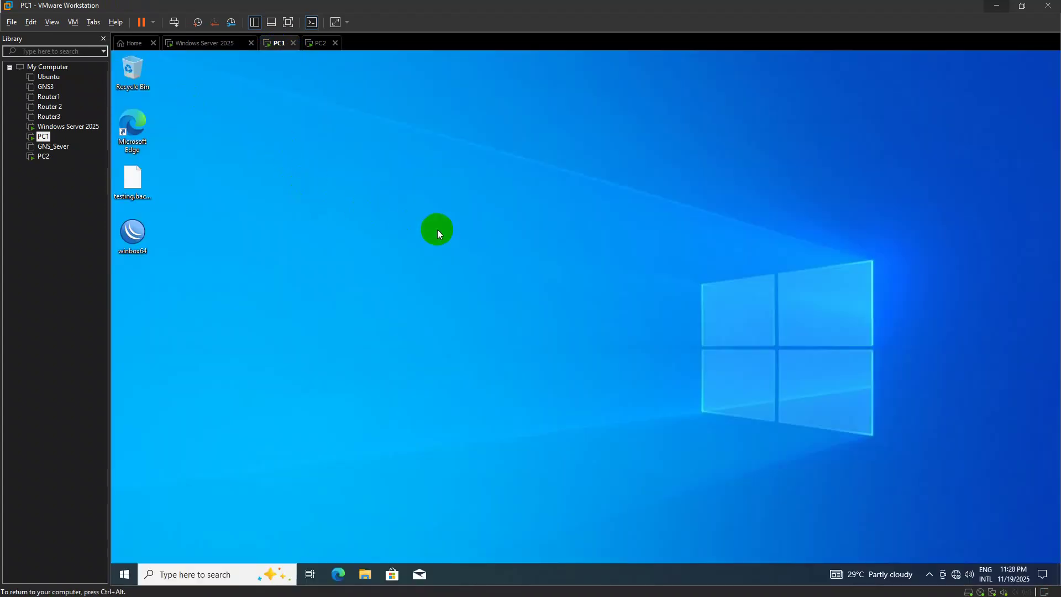
key("super+r")
key("Return")
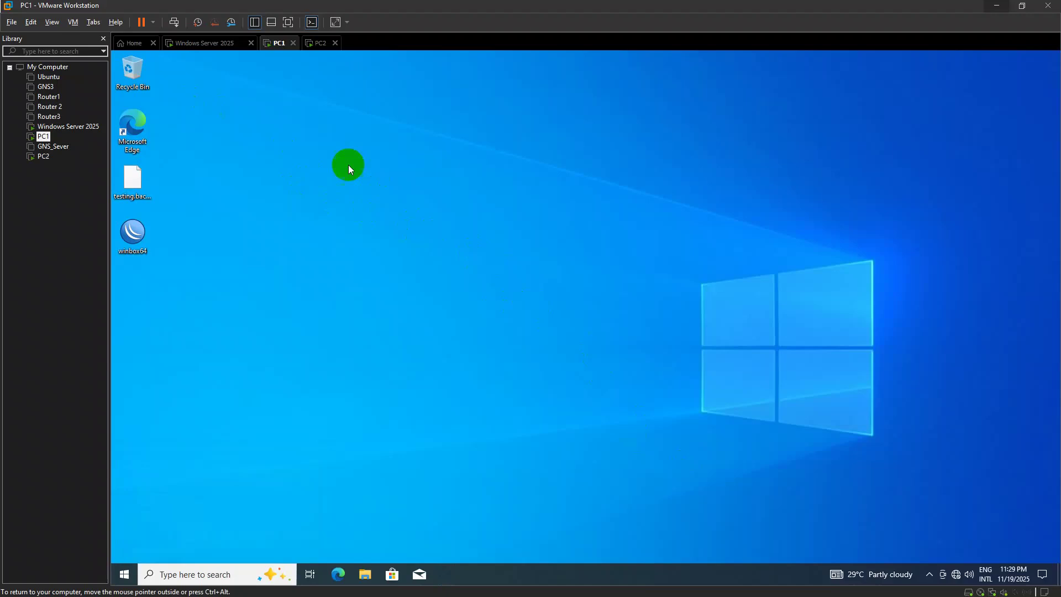
right_click(482, 158)
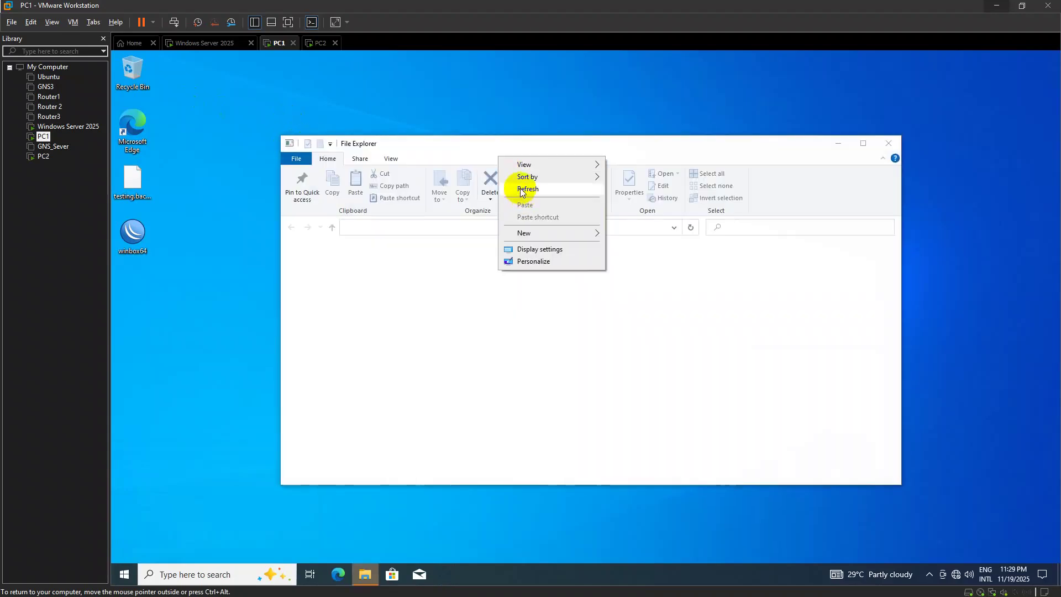
left_click(522, 196)
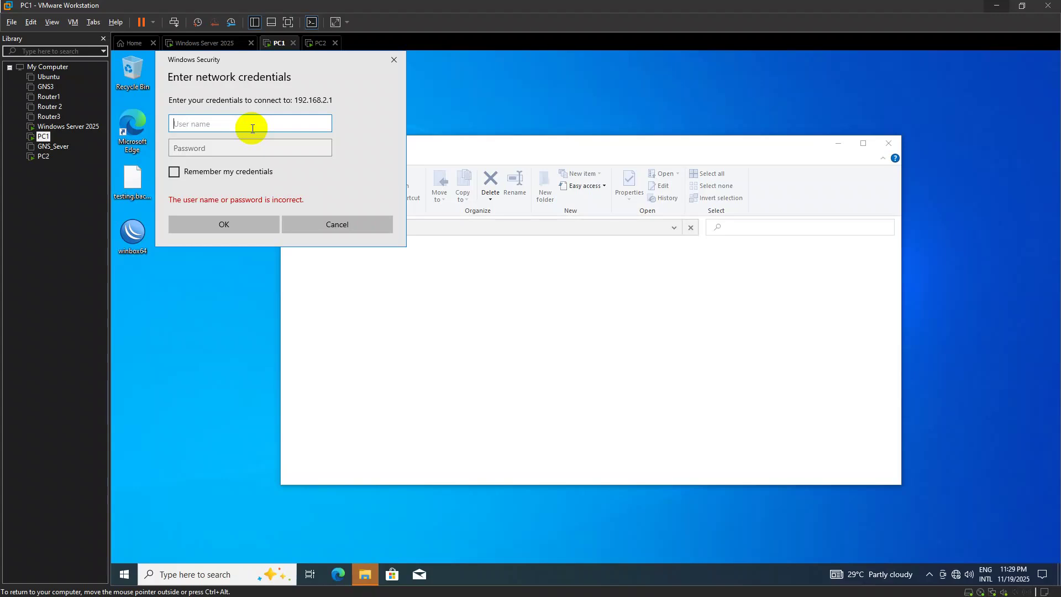
Log in to the \\192.168.2.1 share with a staff user name and password, then dismiss the access error
type("PoroRO1")
left_click(254, 149)
type("••")
left_click(236, 224)
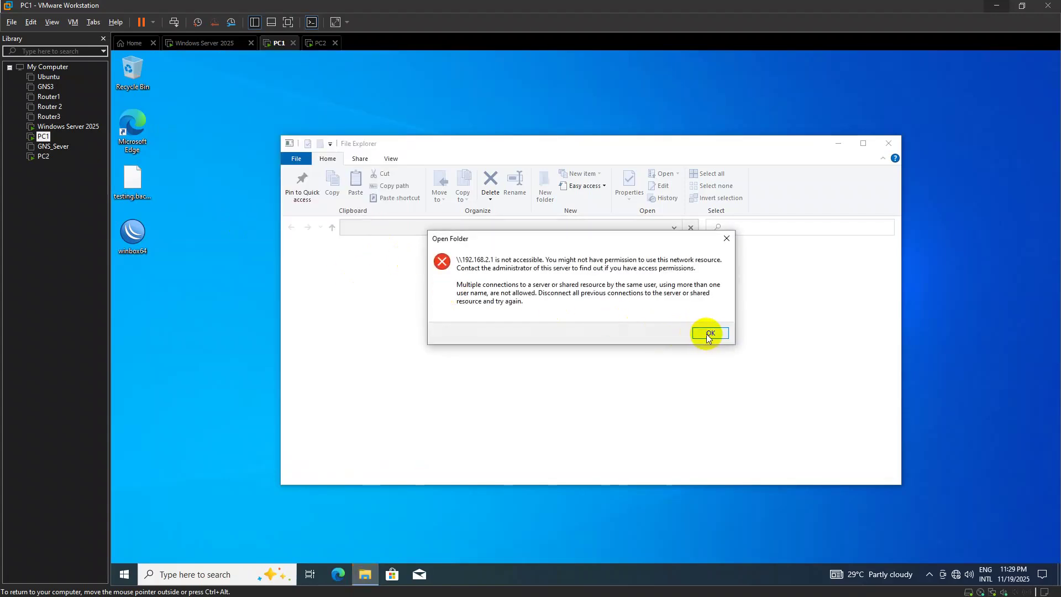
left_click(707, 333)
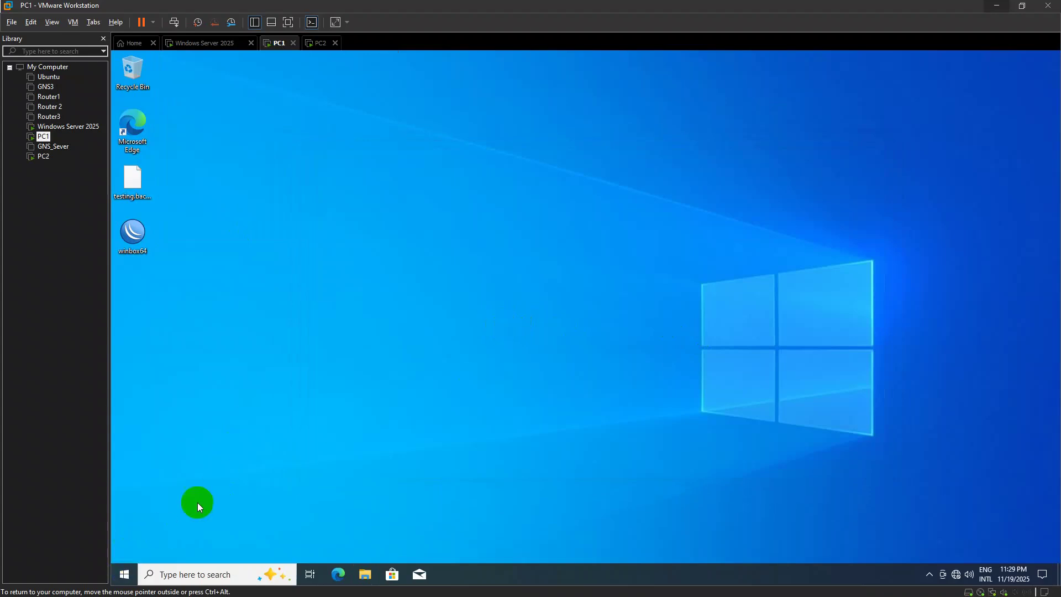
On the server, close the finished IIS installation wizard and hide Server Manager
left_click(309, 43)
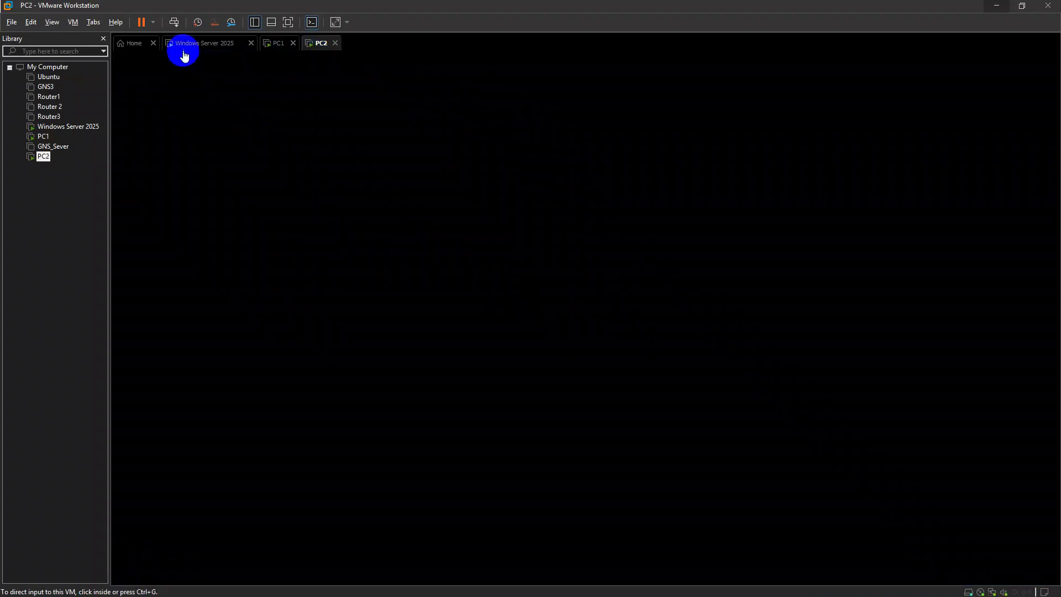
left_click(185, 45)
left_click(499, 376)
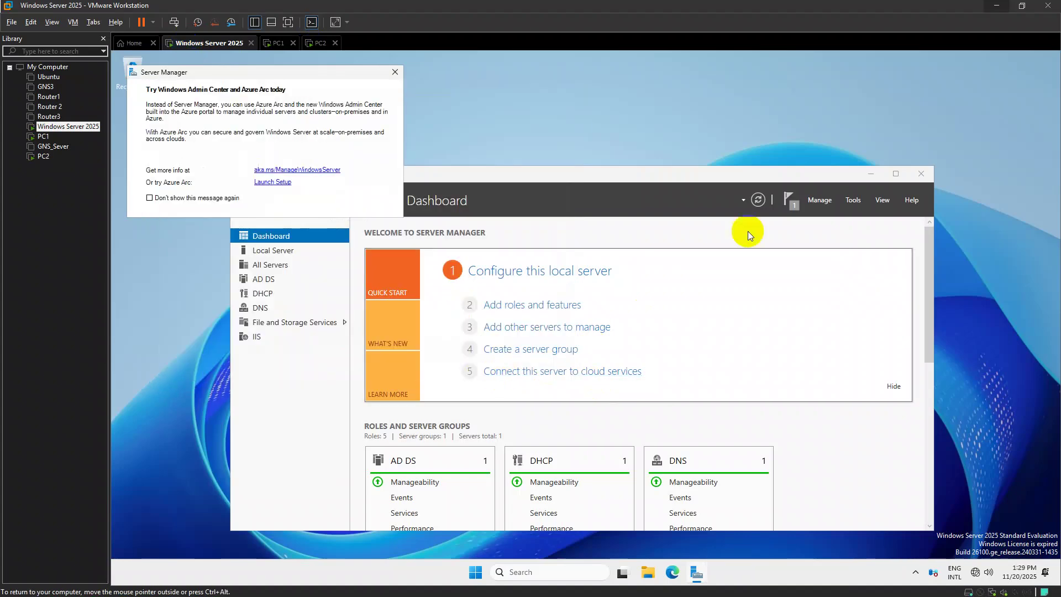
left_click(870, 172)
On PC2, allow network discovery and attempt ipconfig from the Run box
left_click(317, 43)
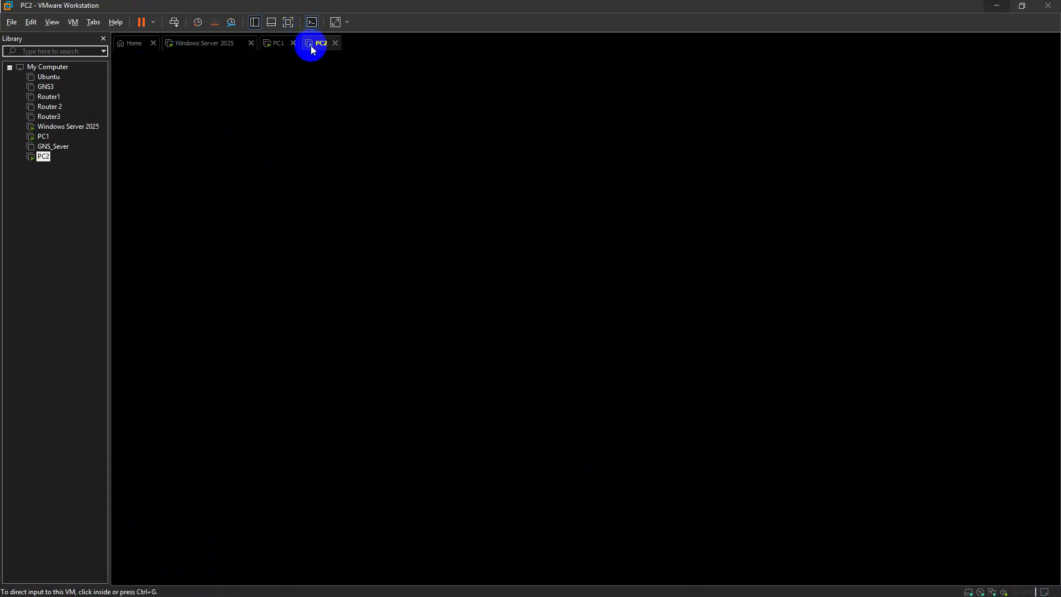
left_click(522, 225)
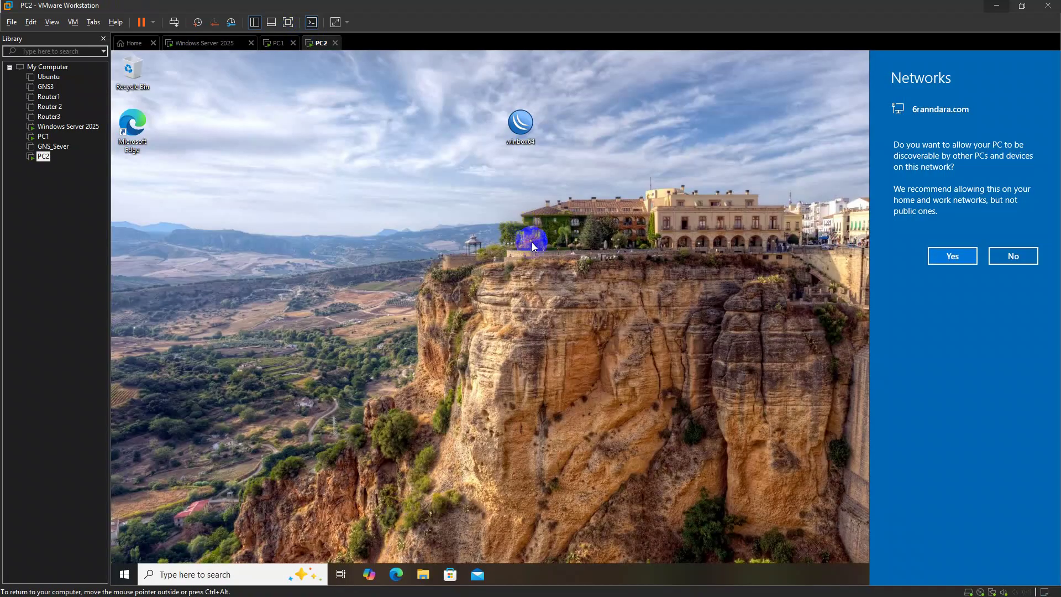
left_click(952, 256)
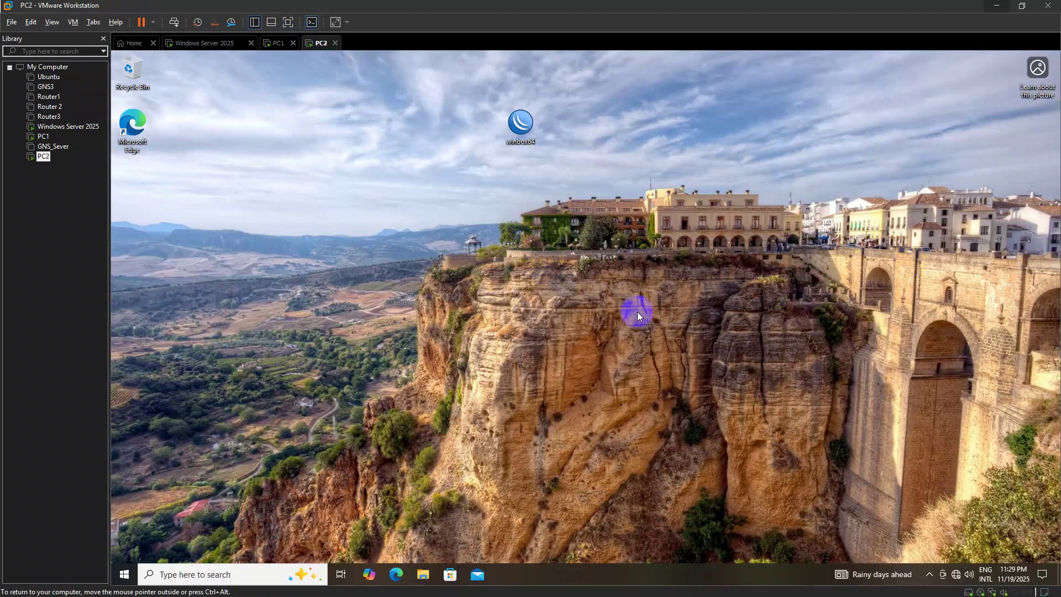
key("super+r")
type("\\pconfig")
key("Return")
Run ipconfig in an administrator Command Prompt to check PC2's IP settings, then close it
key("super")
type("cmd")
key("ctrl+shift+Return")
key("Left")
key("Return")
type("ipconfig")
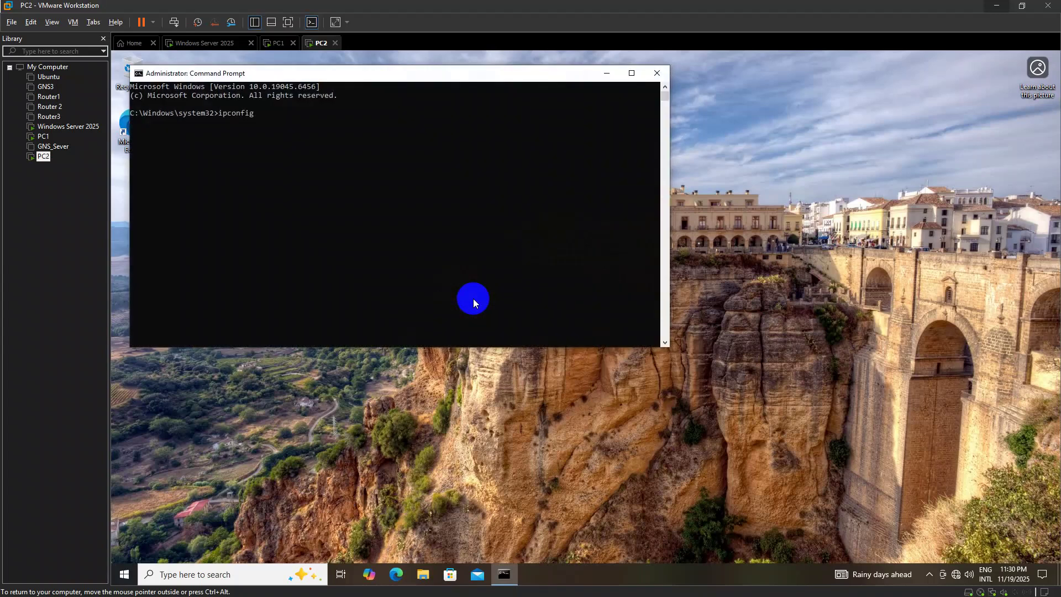
key("Return")
left_click(654, 75)
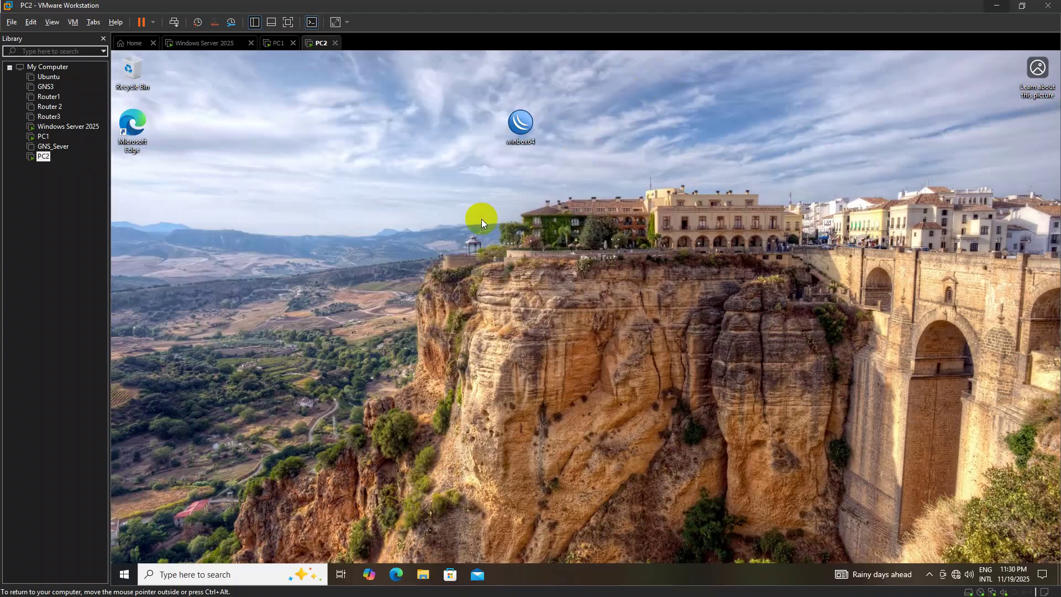
Open \\192.168.2.1 from PC2's Run box, then return to PC1
key("super+r")
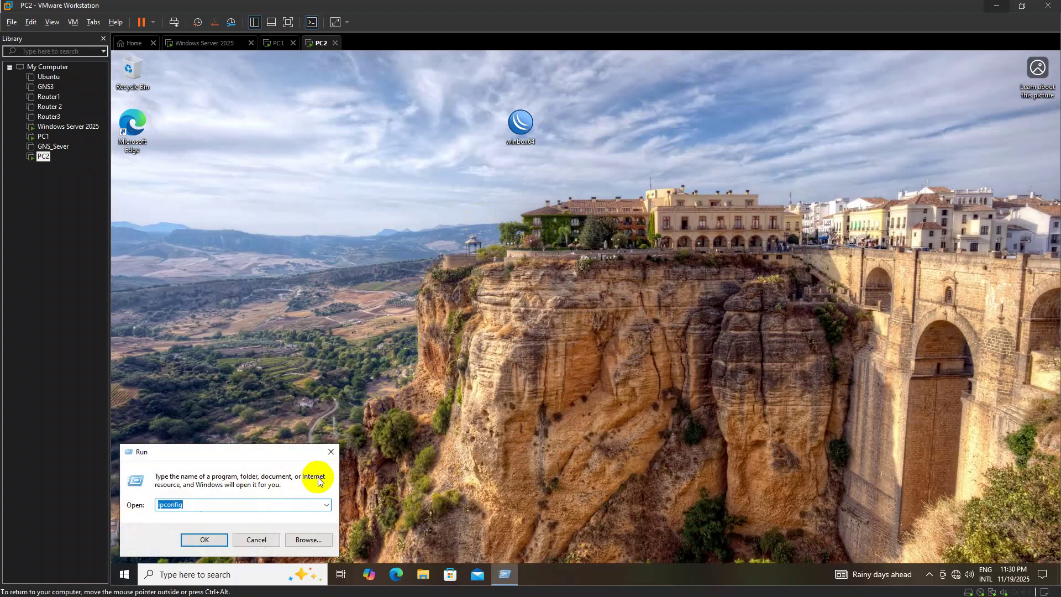
type("\\\\192.")
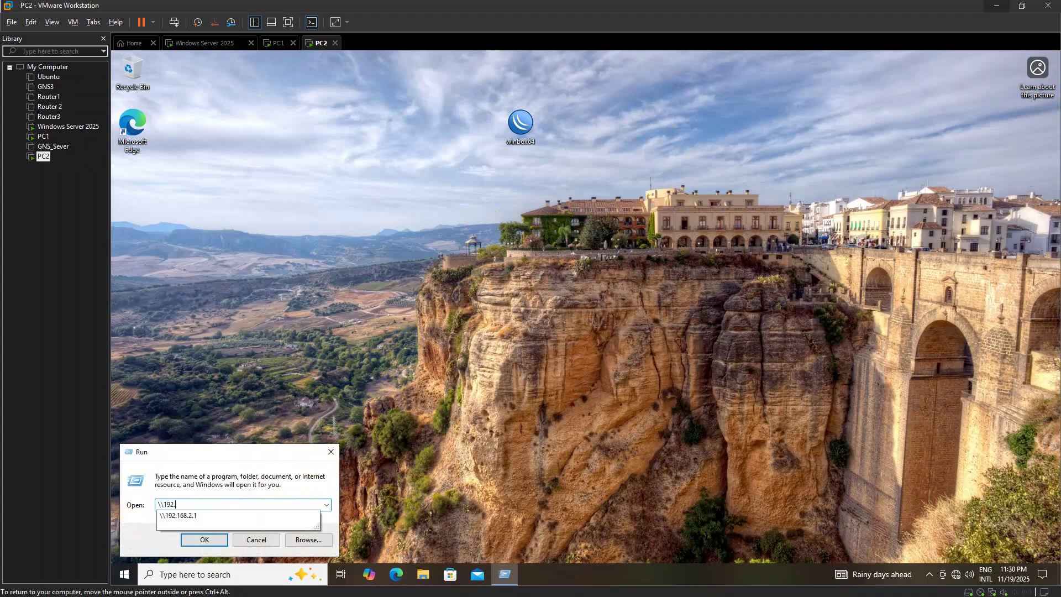
key("Down")
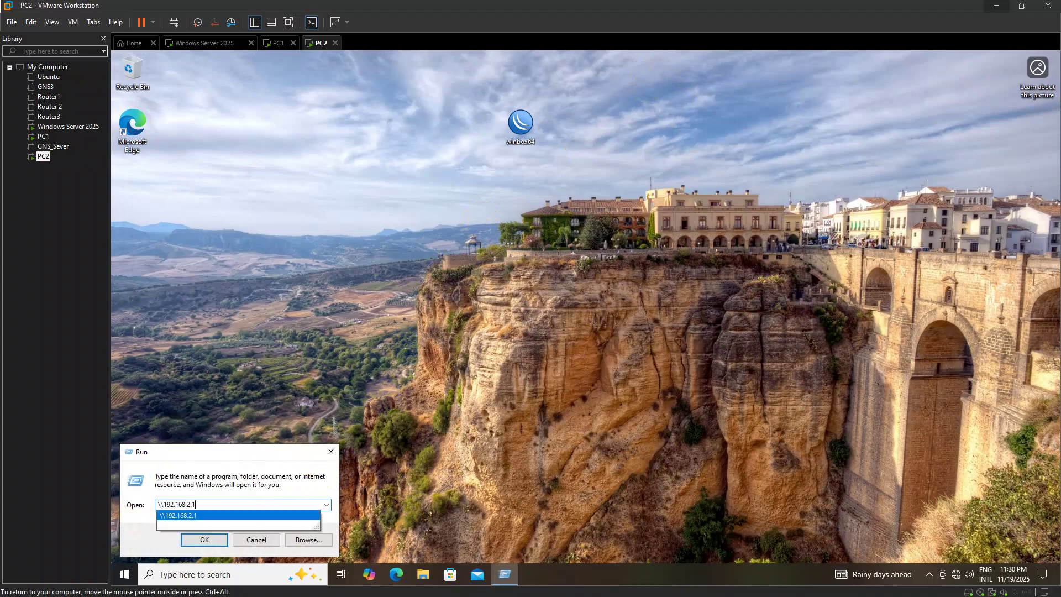
key("Return")
left_click(278, 42)
On PC1, view the stored Windows Credentials in Control Panel's Credential Manager
left_click(318, 218)
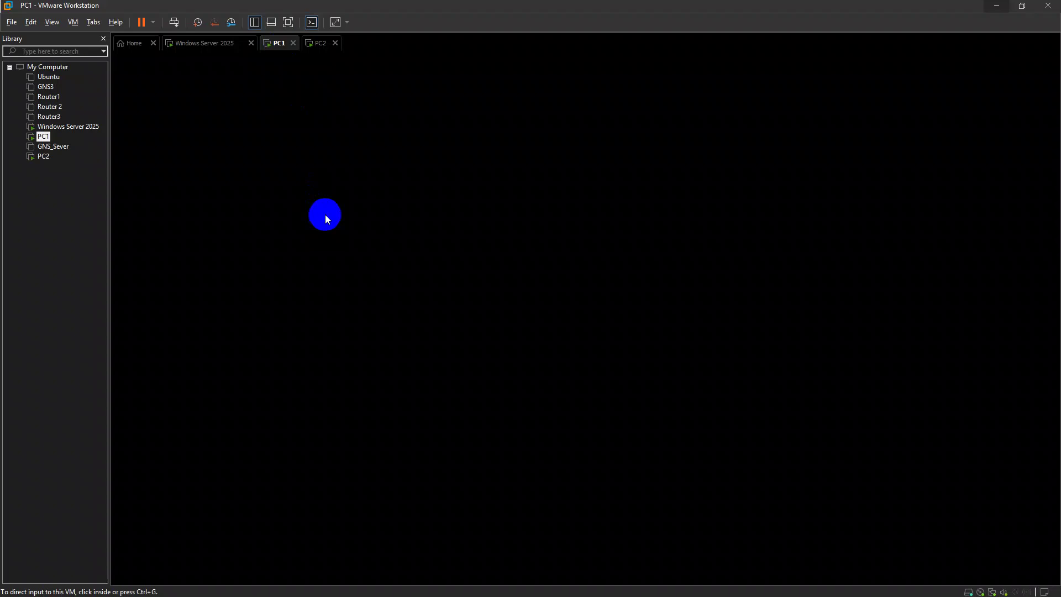
key("super+r")
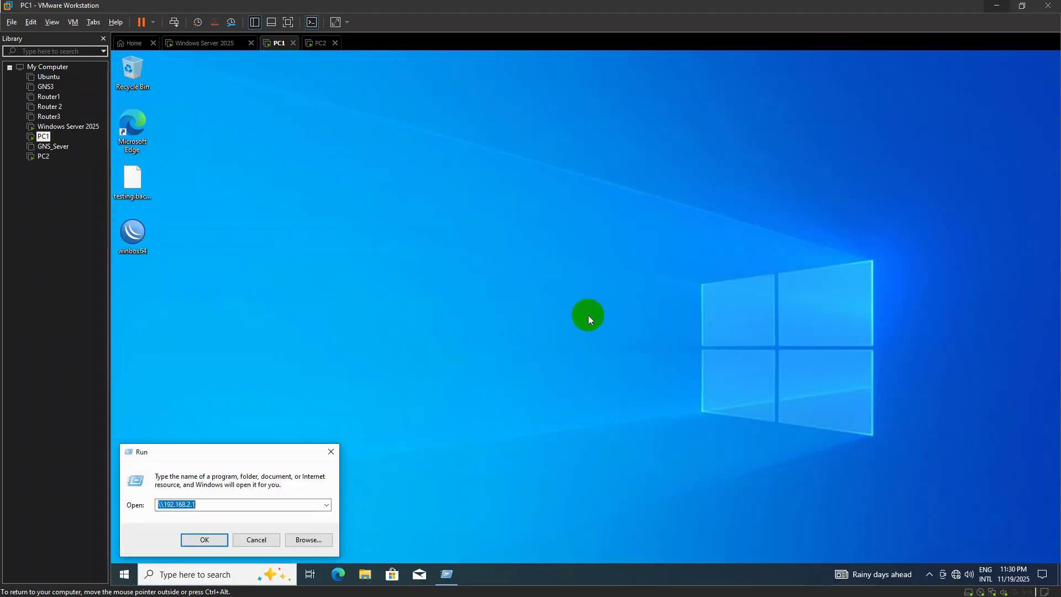
key("Return")
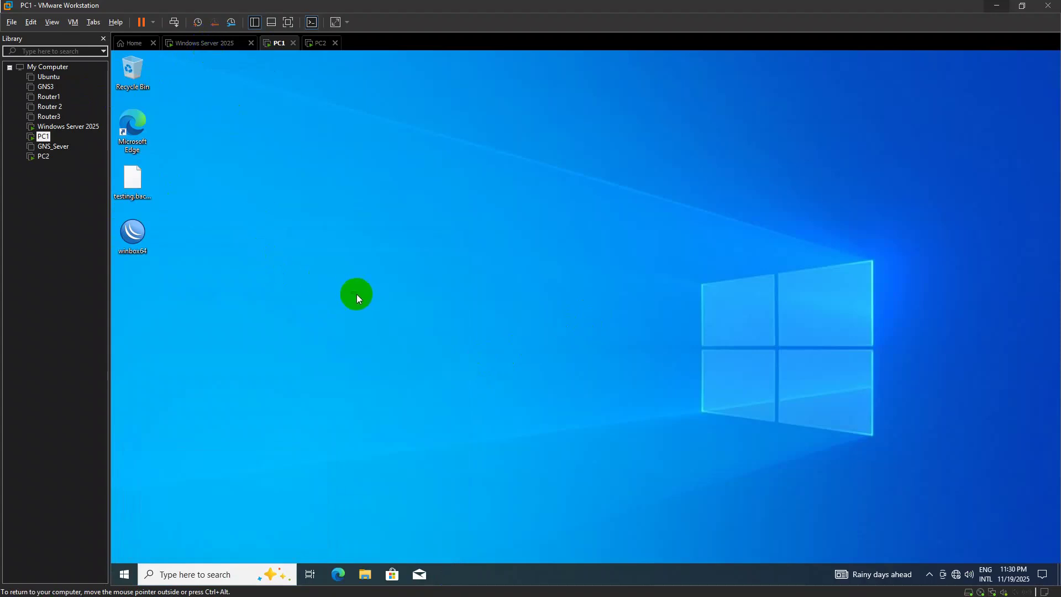
key("super")
type("cont")
key("Return")
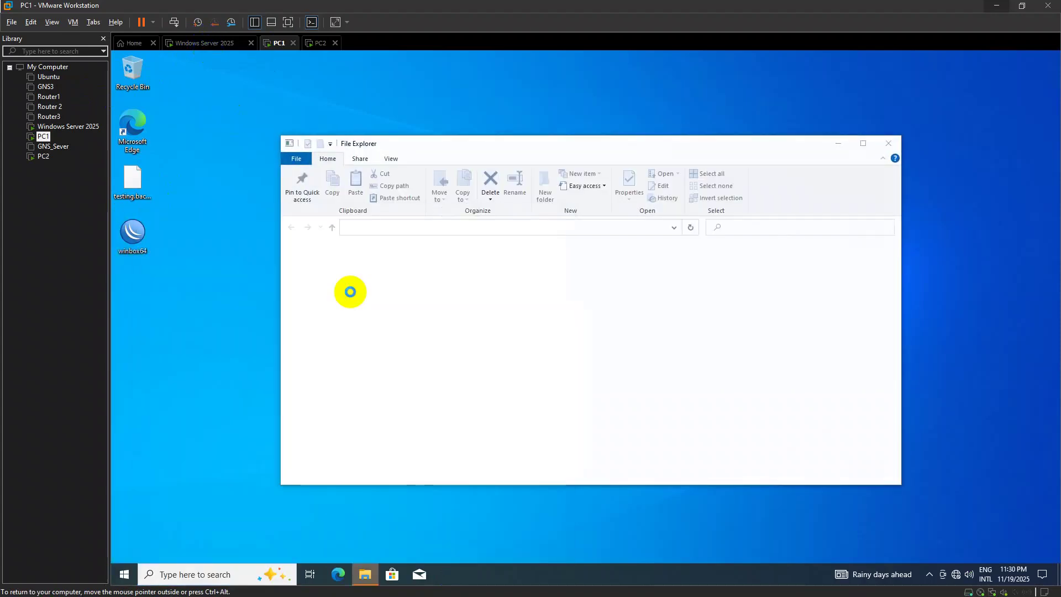
left_click(729, 297)
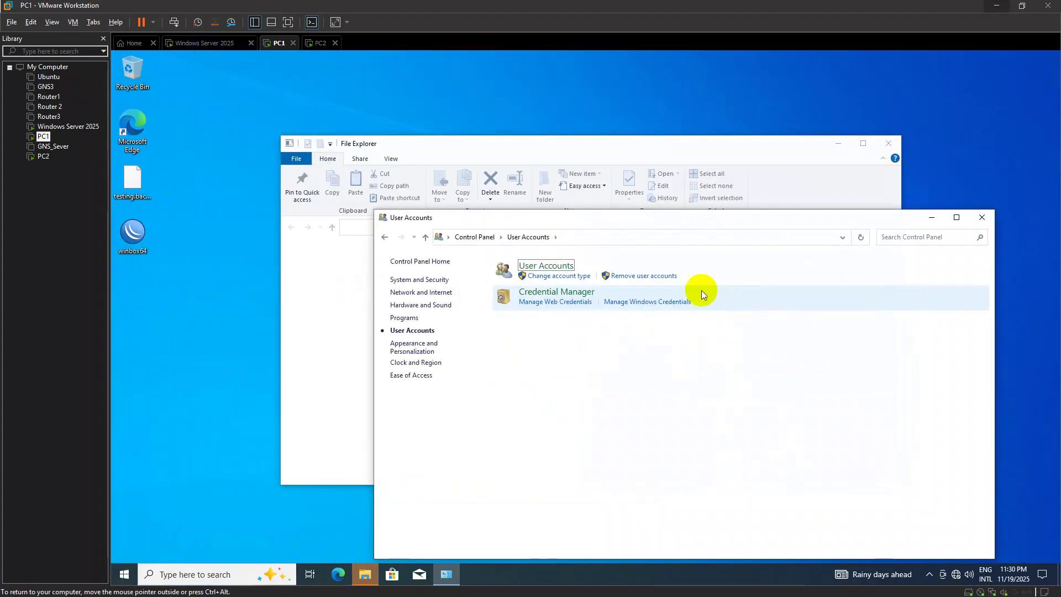
left_click(564, 304)
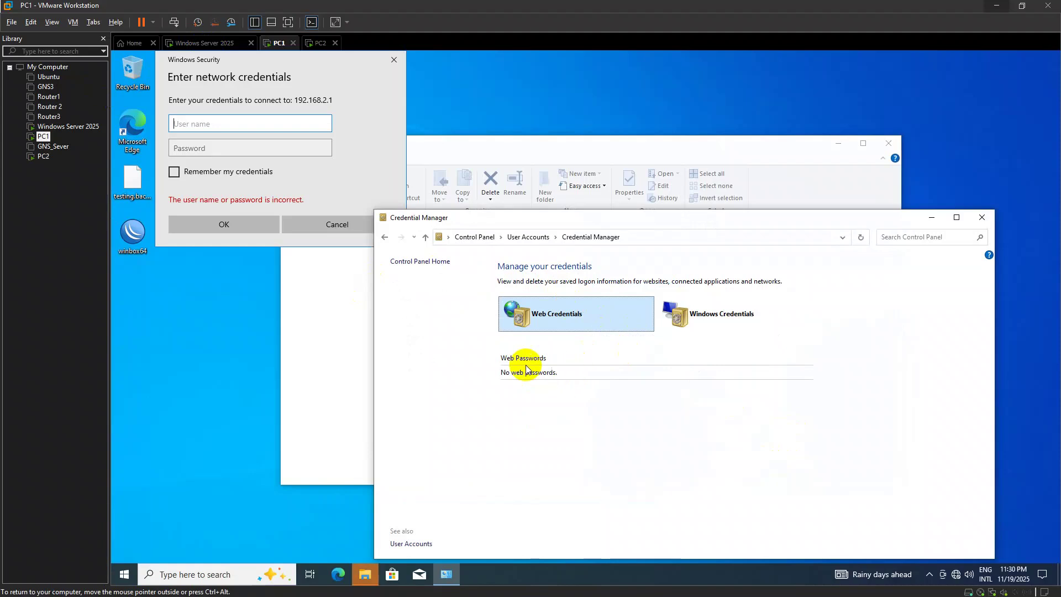
left_click(679, 323)
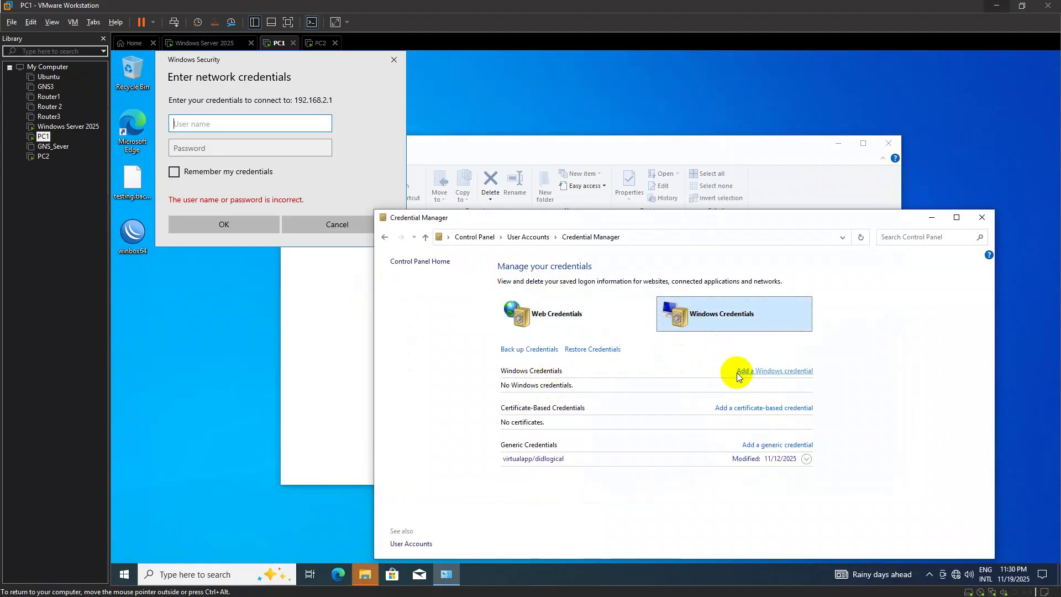
left_click(806, 460)
left_click(806, 461)
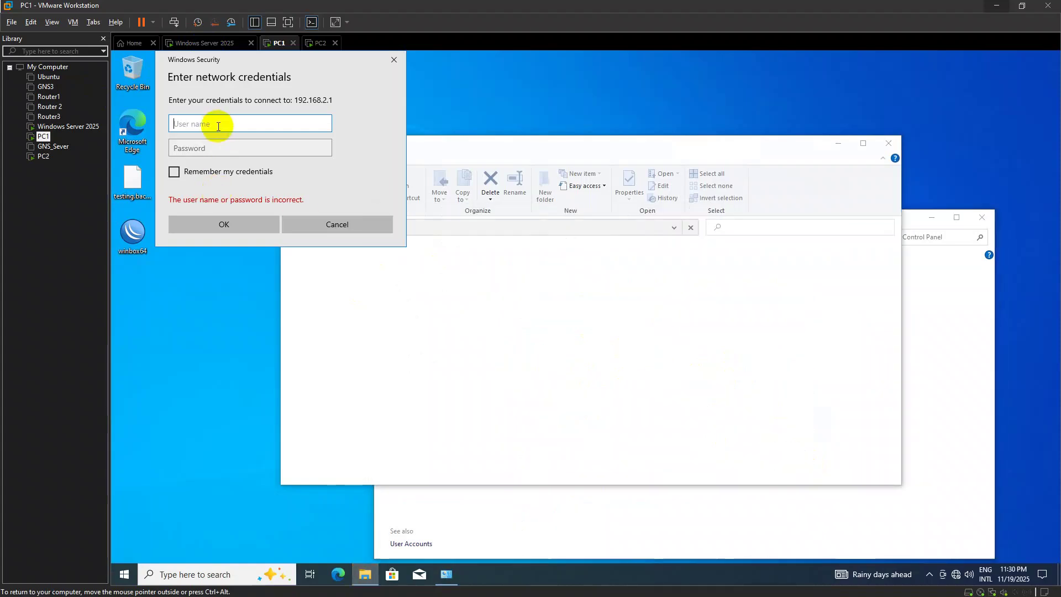
On the server, open dsa.msc and browse the Staff Graphics, Staff Network and Staff Programming units
left_click(221, 43)
key("super+r")
type("ds")
key("Return")
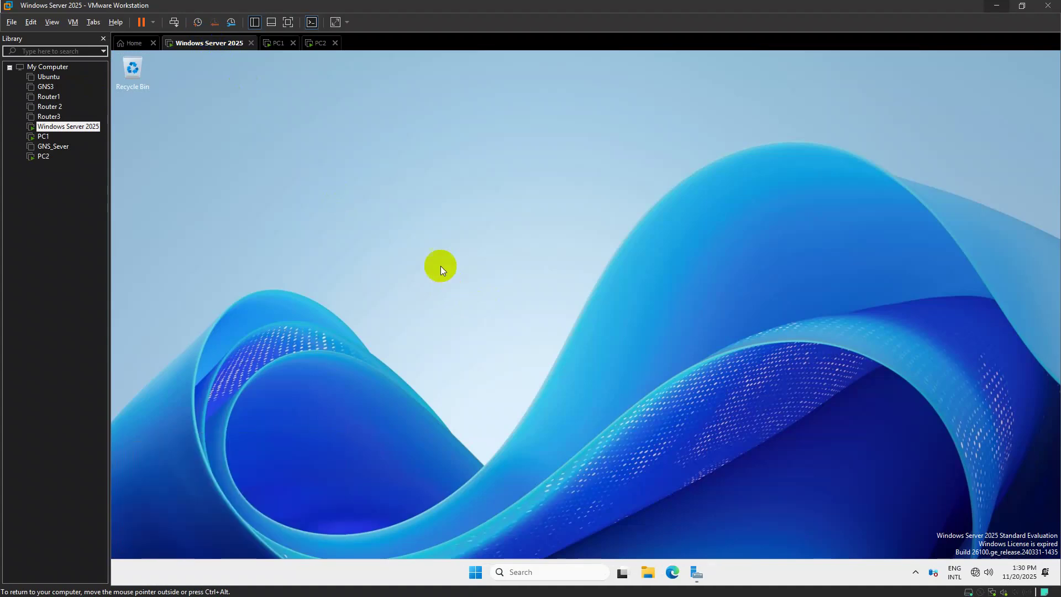
left_click(246, 133)
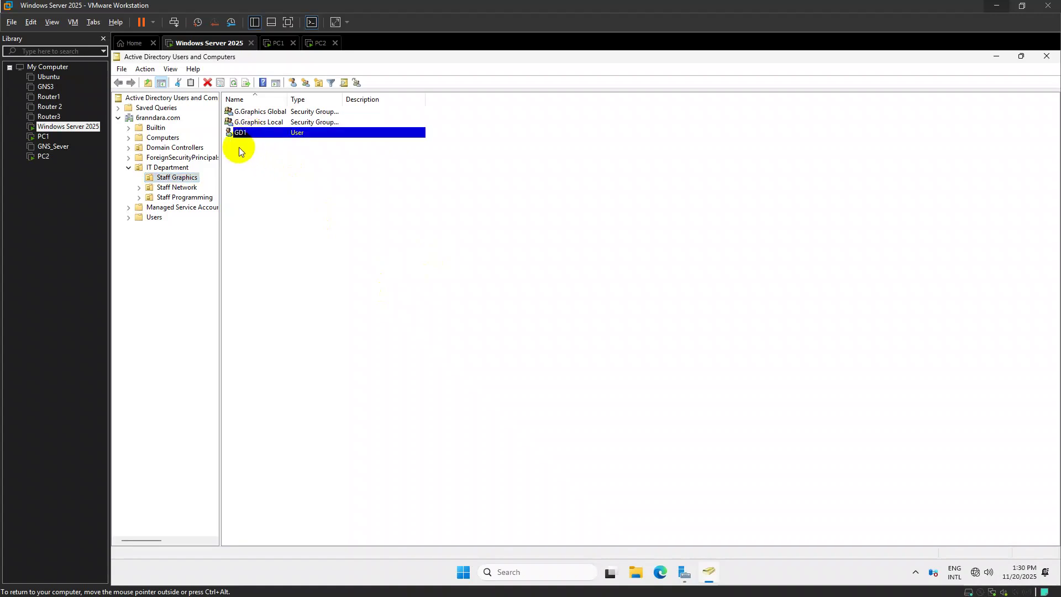
left_click(177, 187)
left_click(185, 197)
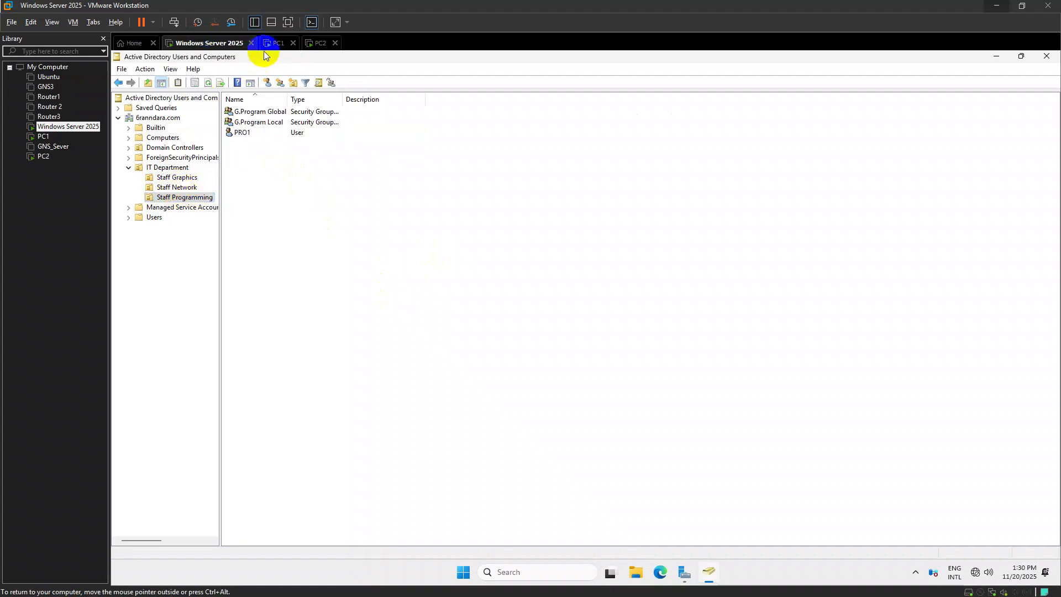
left_click(278, 43)
Retry the share login with the graphics staff account, ticking Remember my credentials, and dismiss the error
left_click(533, 305)
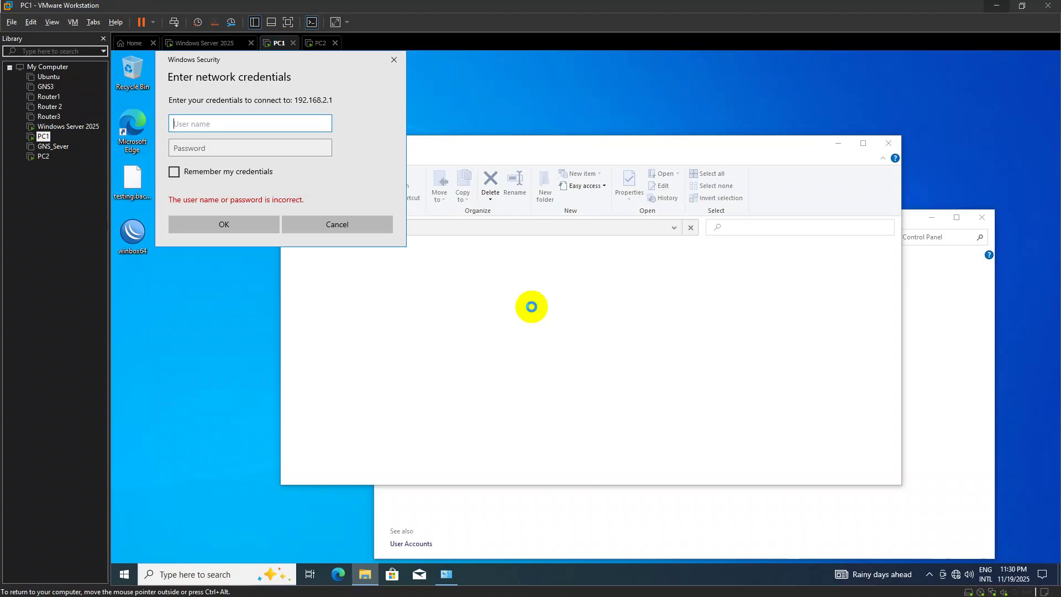
type("GD1")
left_click(261, 144)
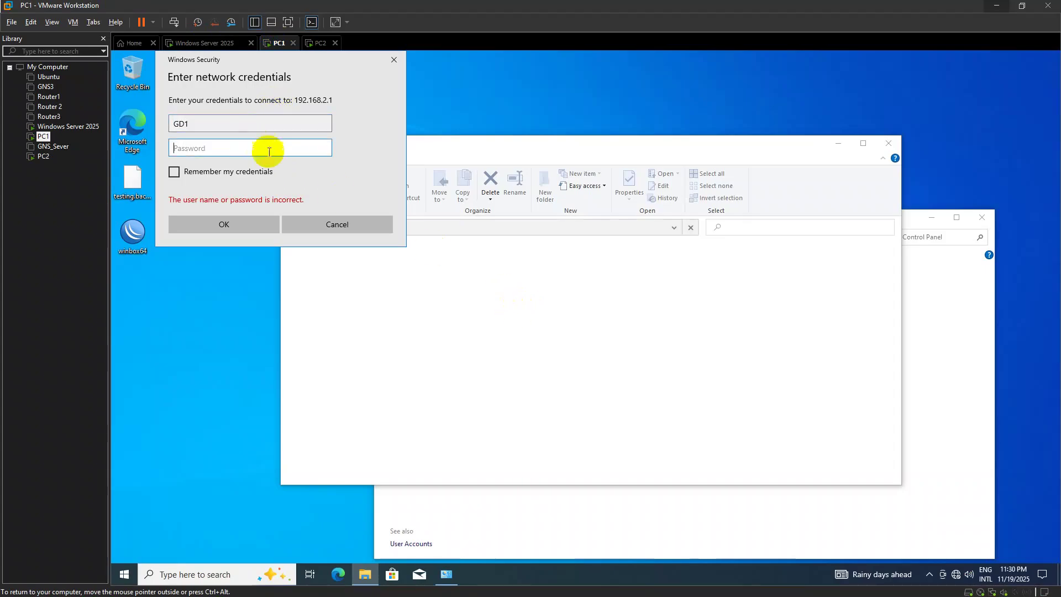
type("123")
left_click(199, 173)
left_click(226, 222)
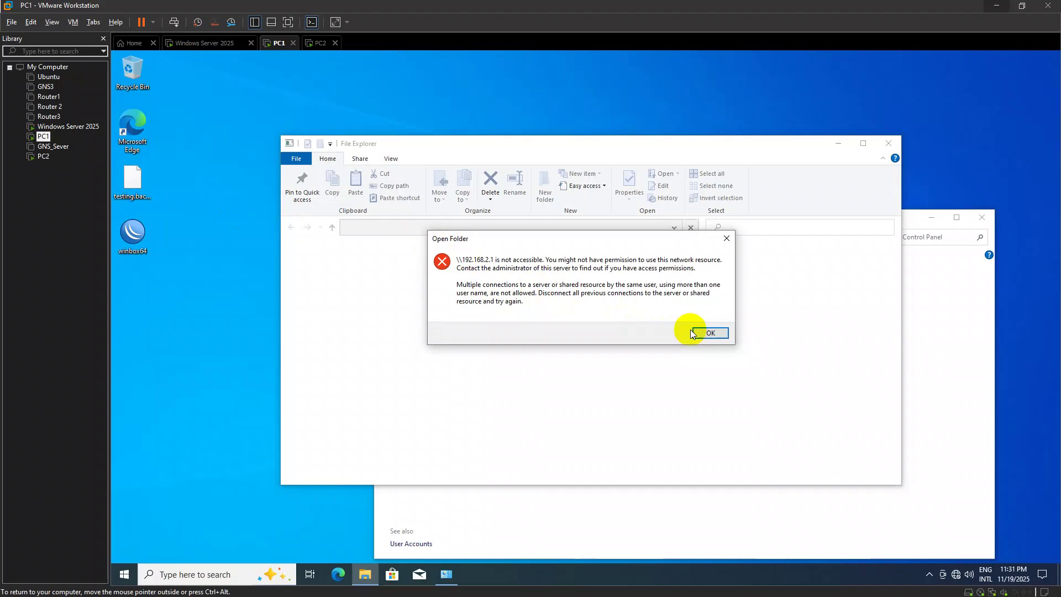
left_click(710, 333)
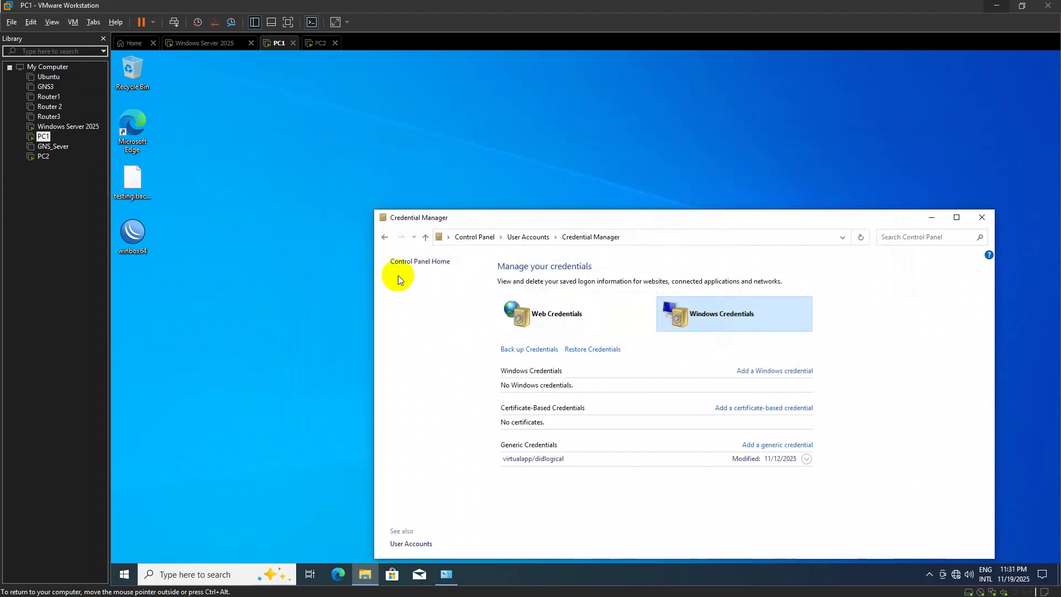
Add a Windows credential for \\192.168.2.1 using the network staff account's user name and password
left_click(772, 372)
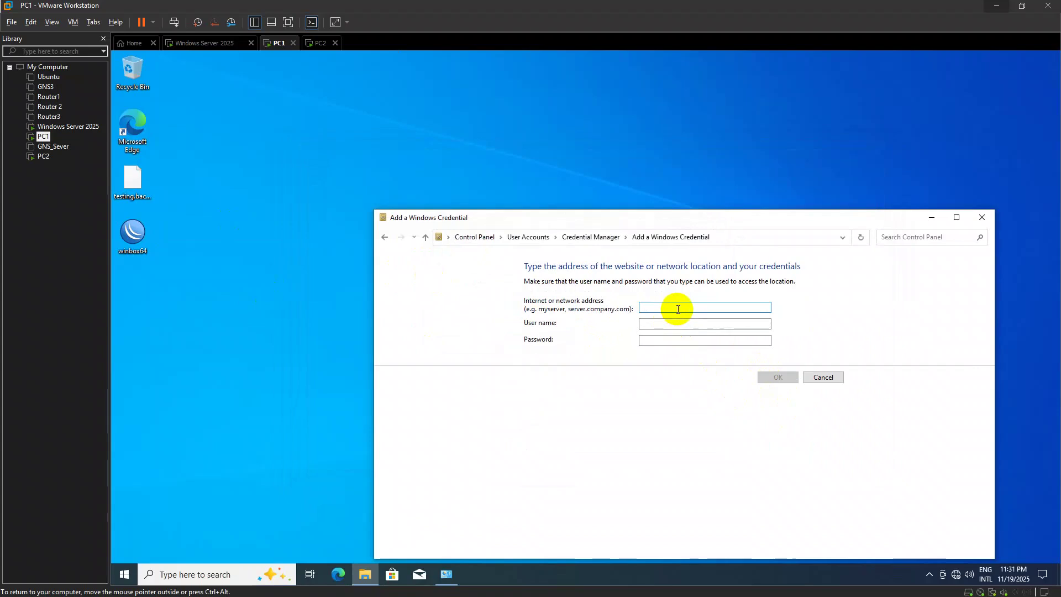
type("\\")
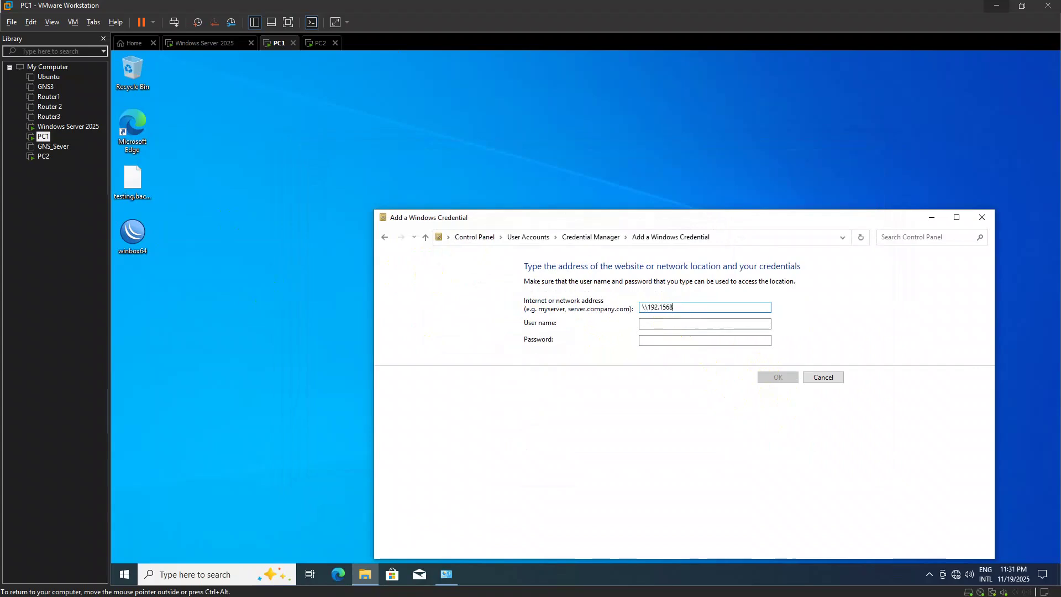
type("\\192.168.2.1")
key("Tab")
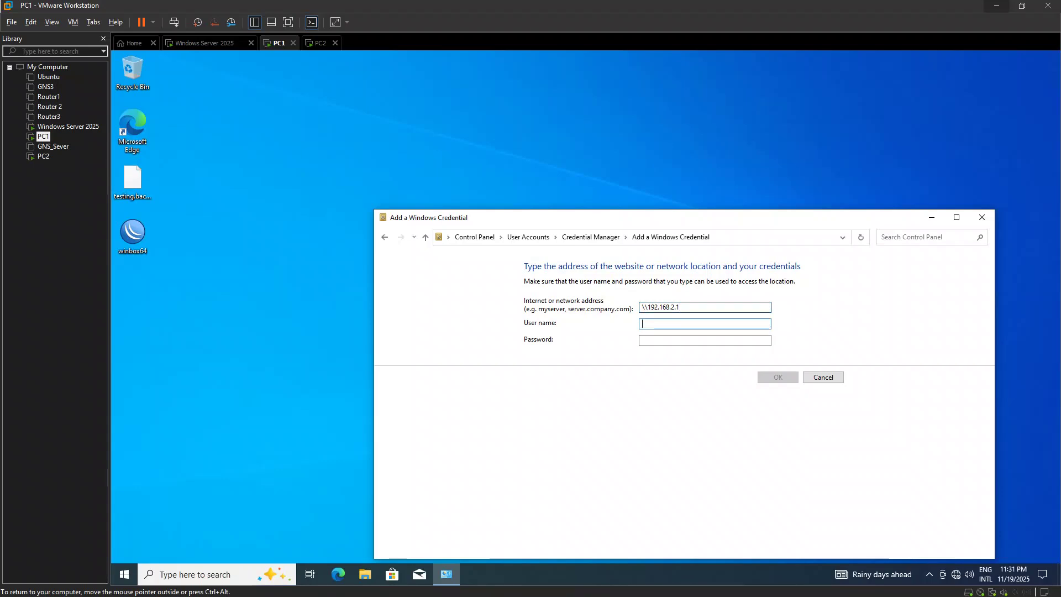
type("NET1")
key("Tab")
type("•••••")
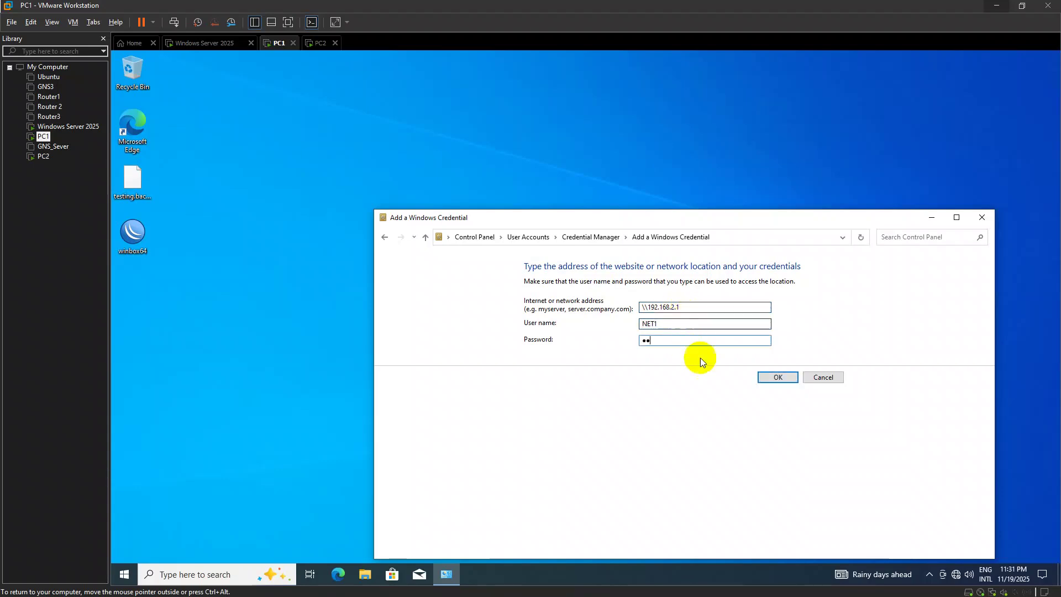
left_click(777, 377)
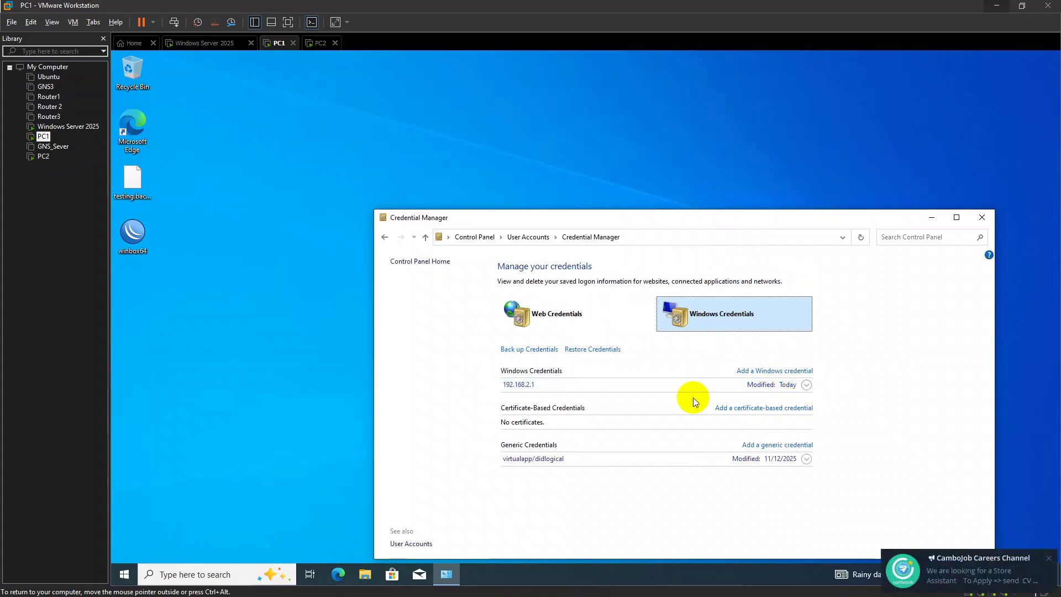
left_click(518, 385)
left_click(519, 387)
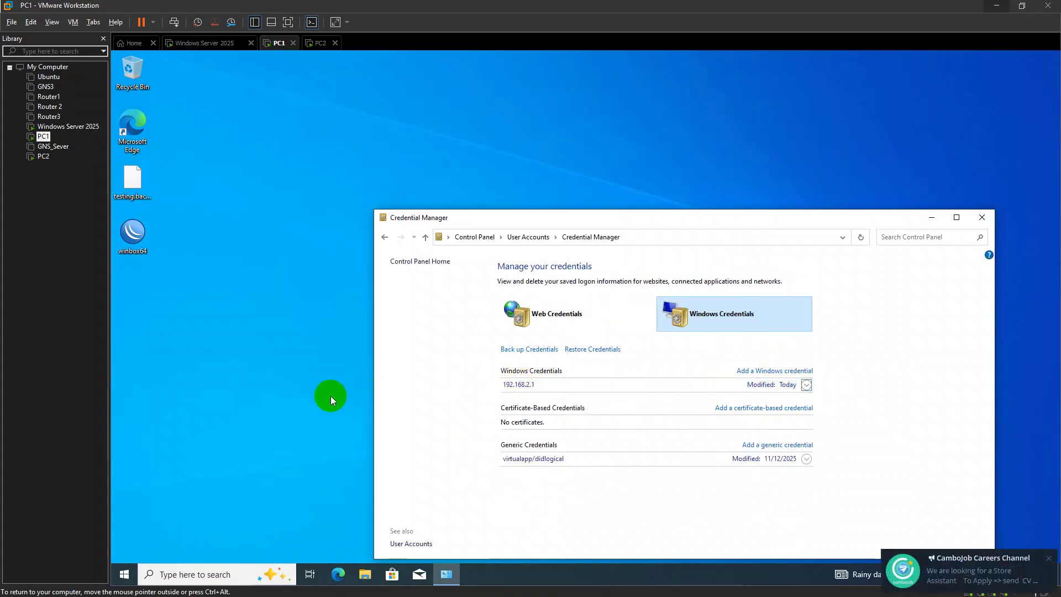
Open the \\192.168.2.1 share list and try the Network, Graphics and Program shares, dismissing access errors
key("super+r")
key("Return")
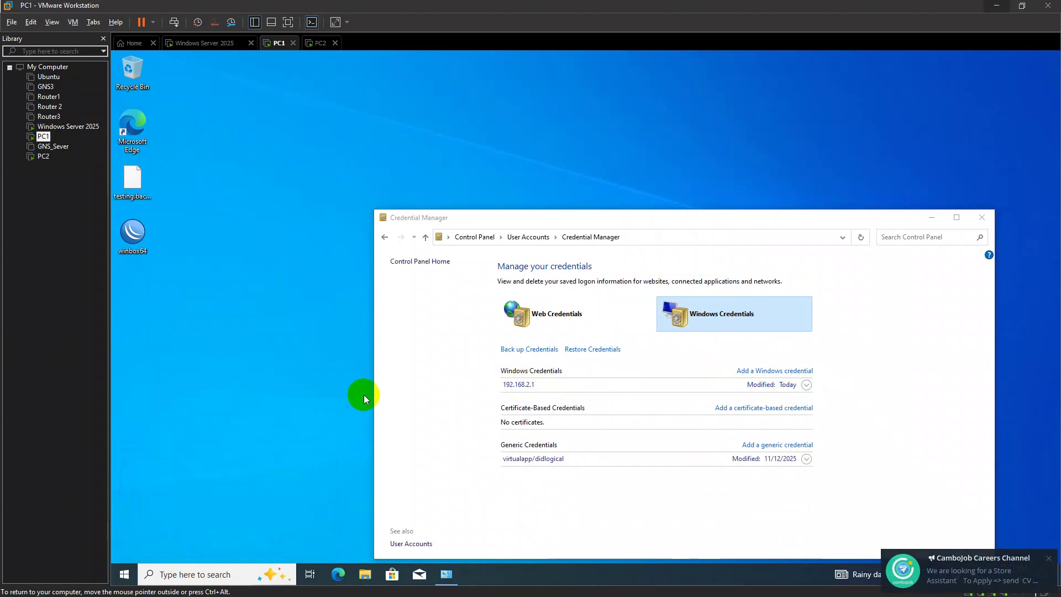
double_click(417, 293)
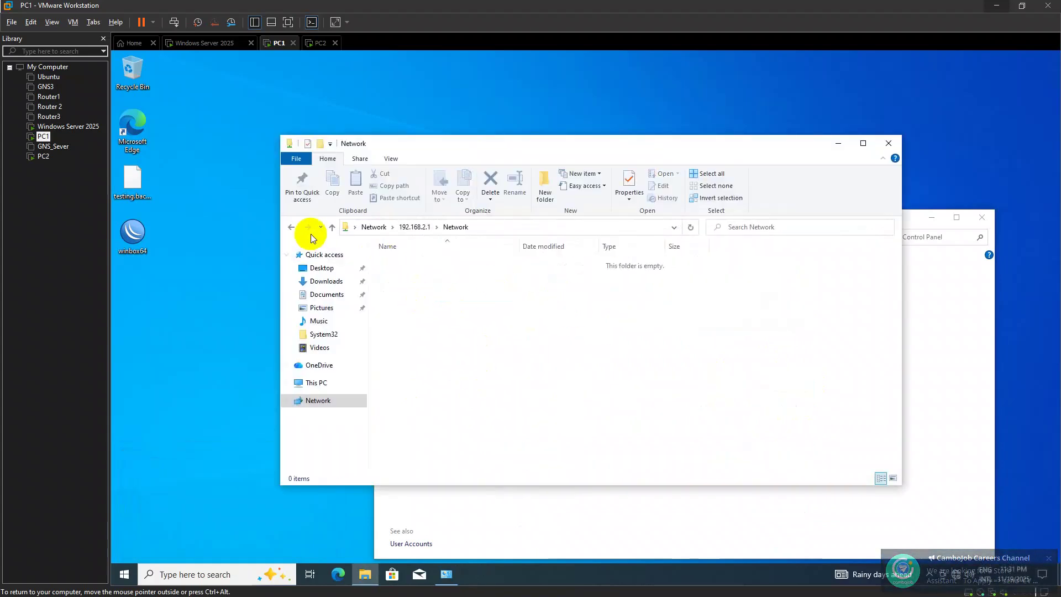
left_click(331, 227)
left_click_drag(481, 148, 547, 426)
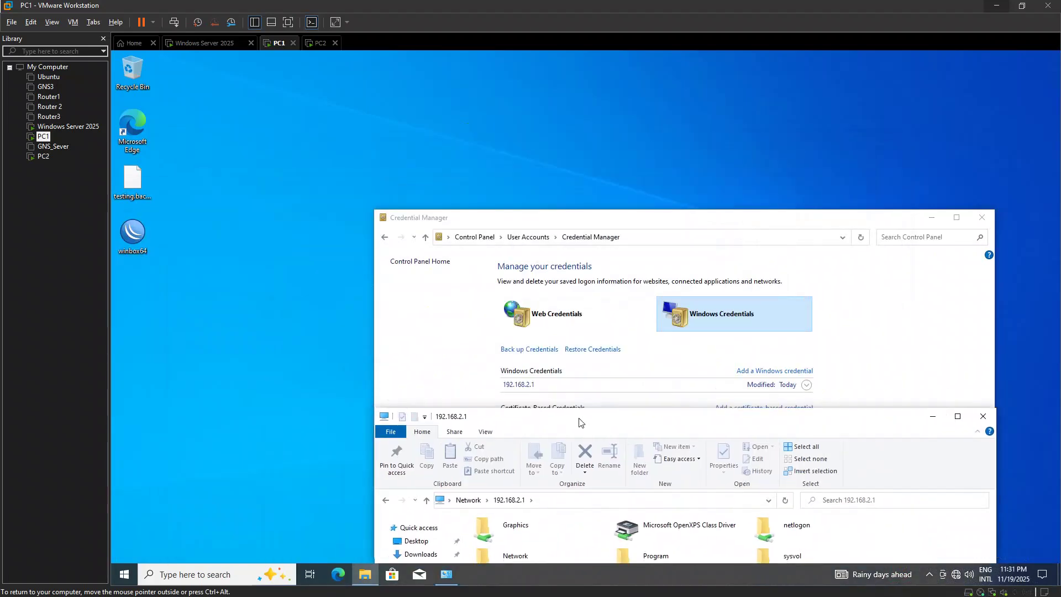
left_click_drag(687, 410, 604, 214)
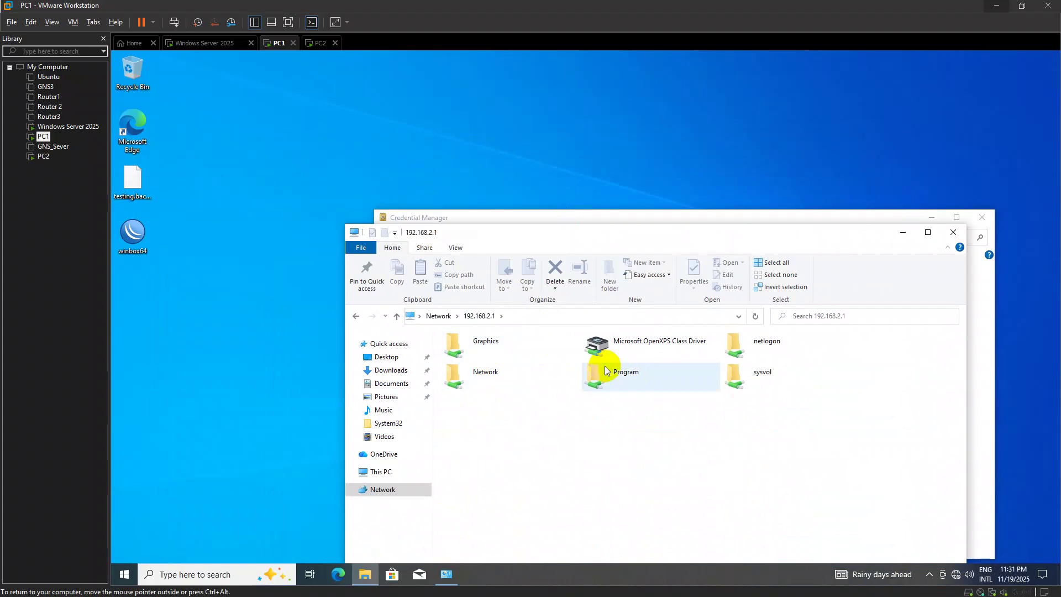
double_click(526, 343)
left_click(698, 329)
double_click(676, 368)
left_click(713, 330)
left_click_drag(663, 236, 582, 181)
Replace the 192.168.2.1 credential's user name and password, save, and close Credential Manager and the share window
left_click(887, 297)
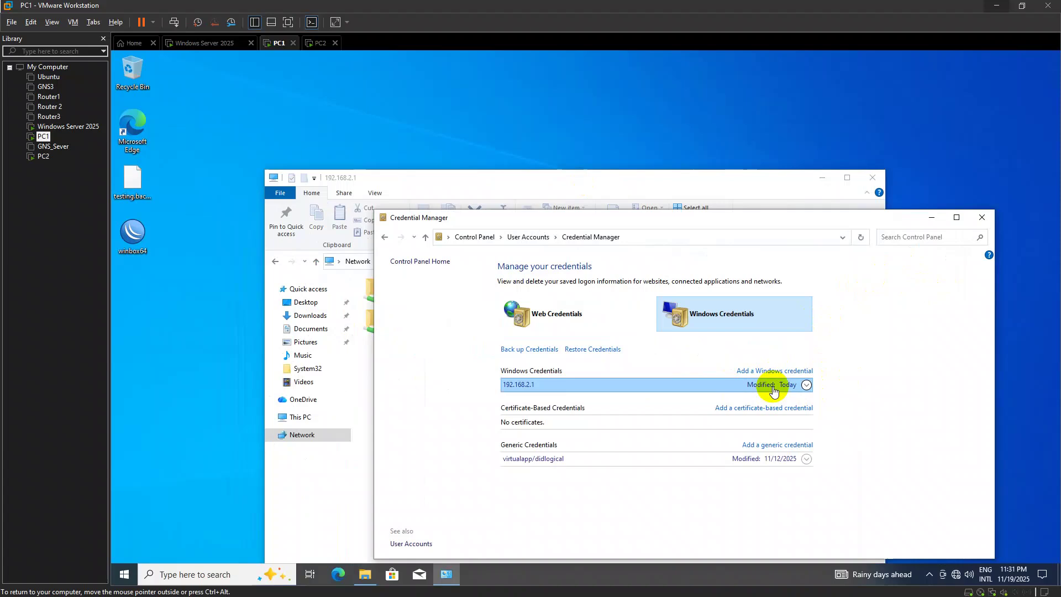
left_click(806, 386)
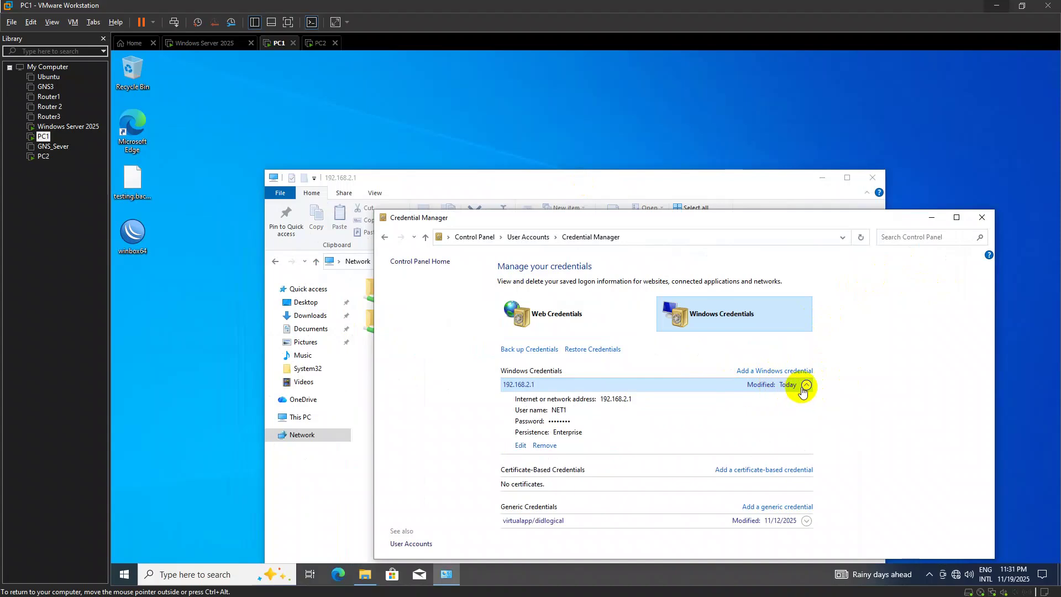
left_click(521, 446)
type("Pro")
type("RO")
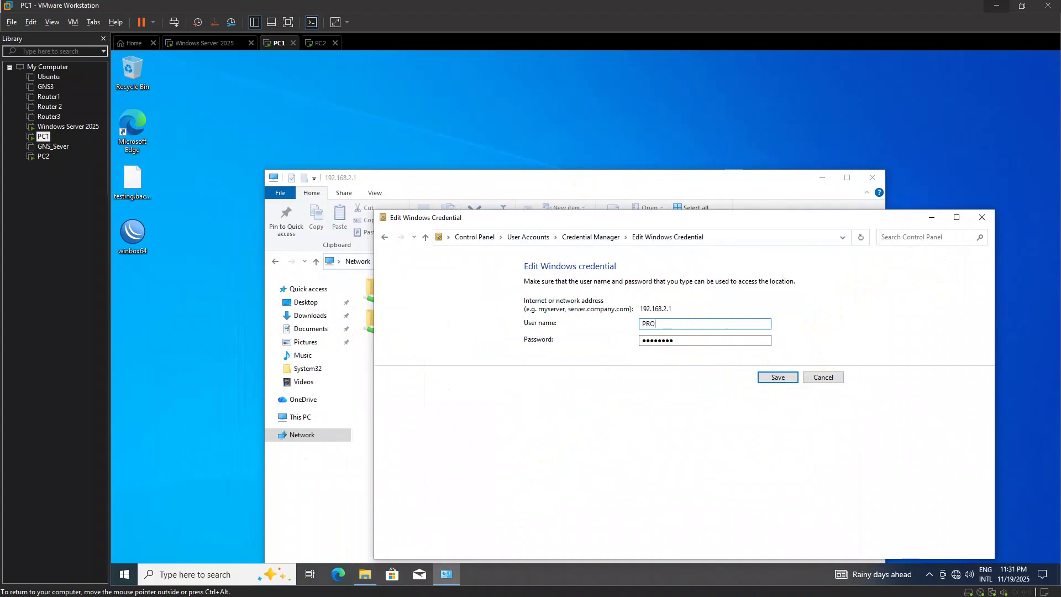
type("1")
key("Tab")
key("BackSpace")
type("*********")
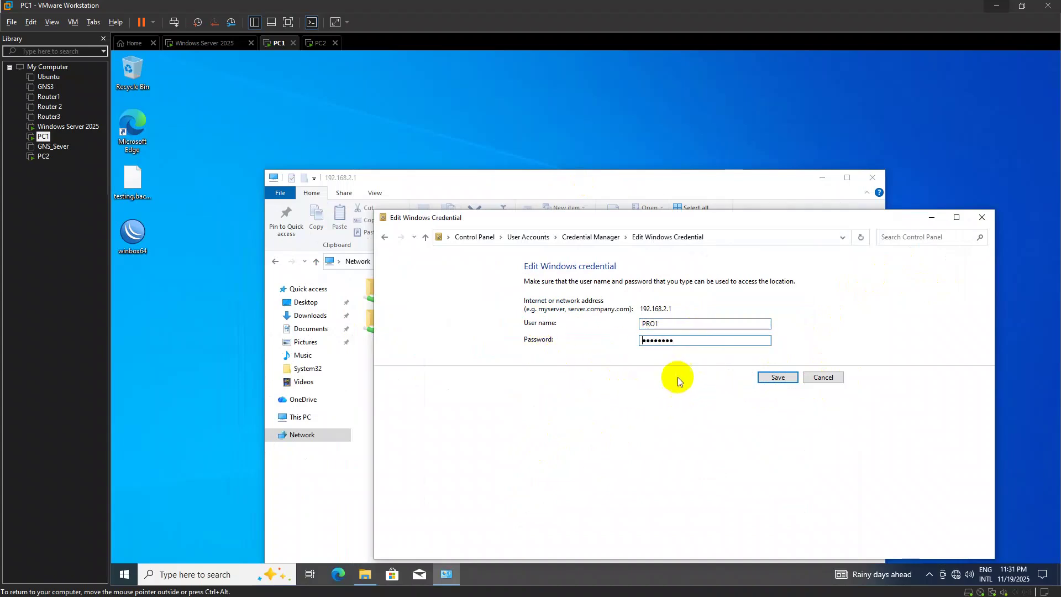
key("ctrl+a")
type("***")
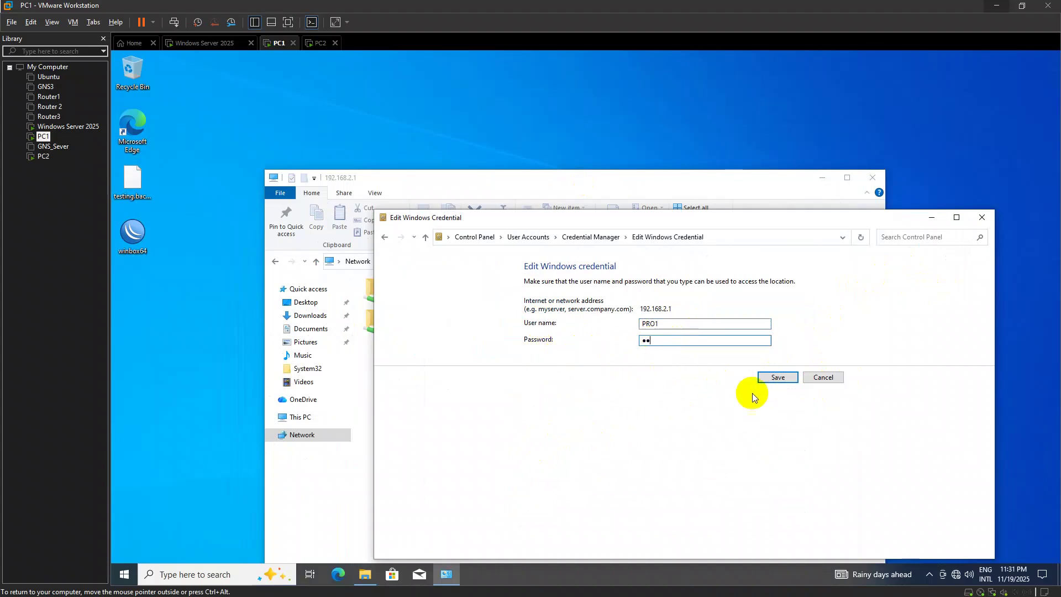
left_click(776, 377)
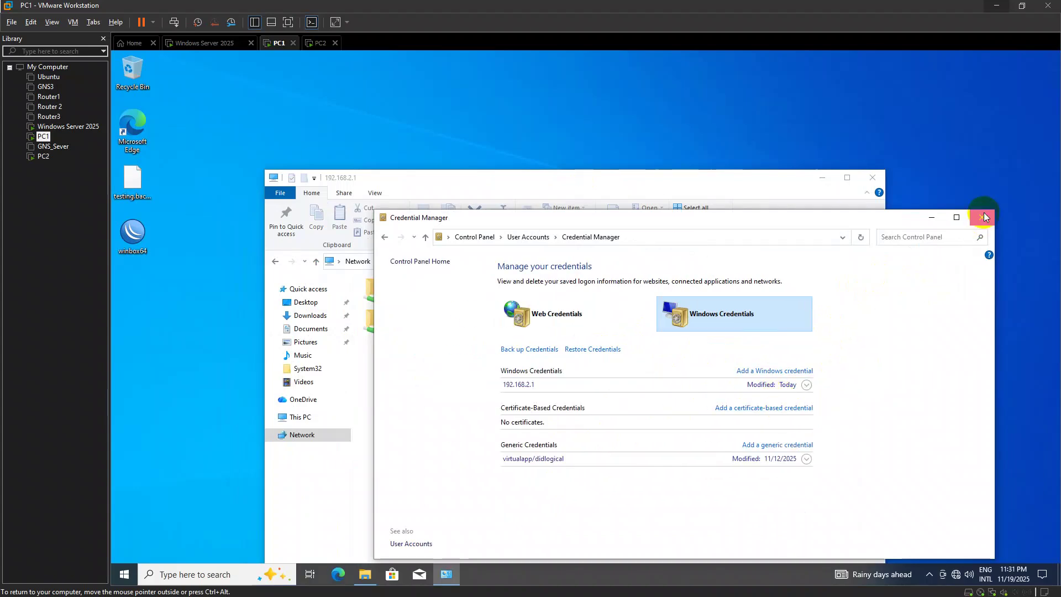
left_click(983, 217)
left_click(878, 184)
Sign out of PC1 with Alt+F4, then dismiss PC2's network credentials prompt
key("alt+F4")
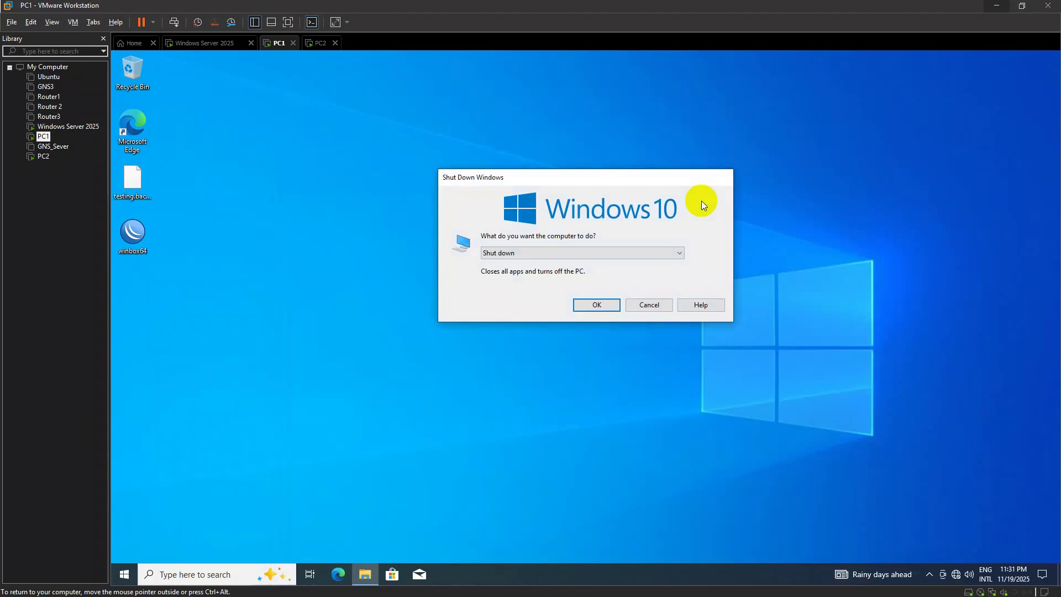
key("Down")
key("Up")
key("Up")
key("Up")
key("Return")
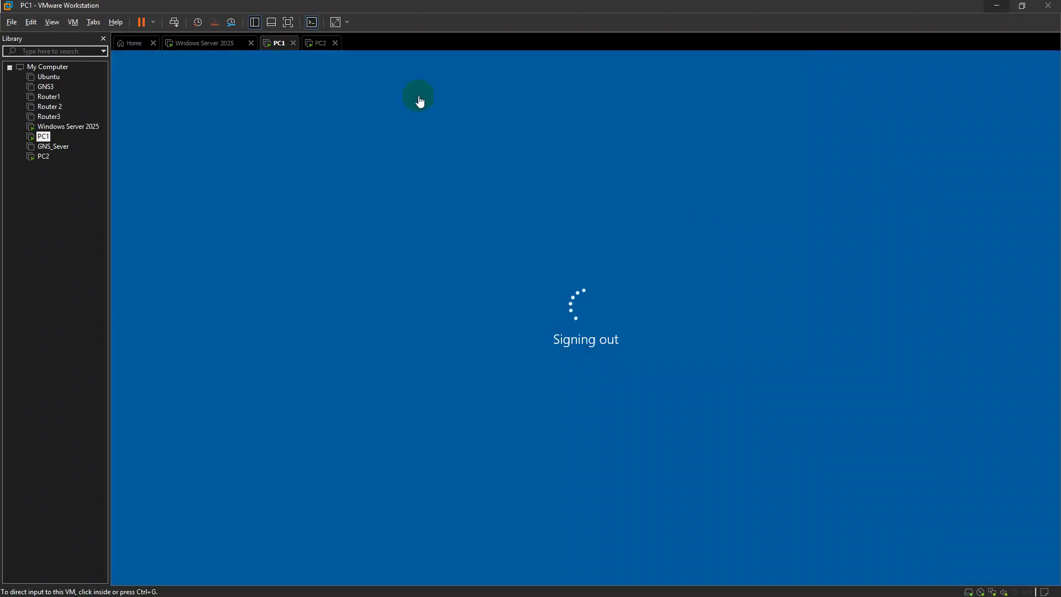
left_click(322, 53)
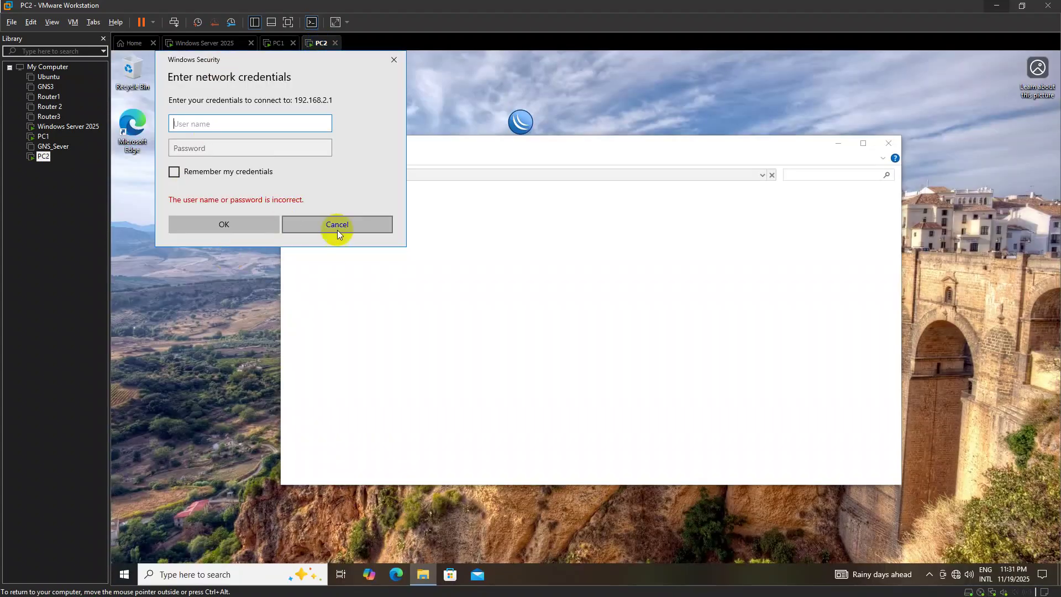
left_click(337, 229)
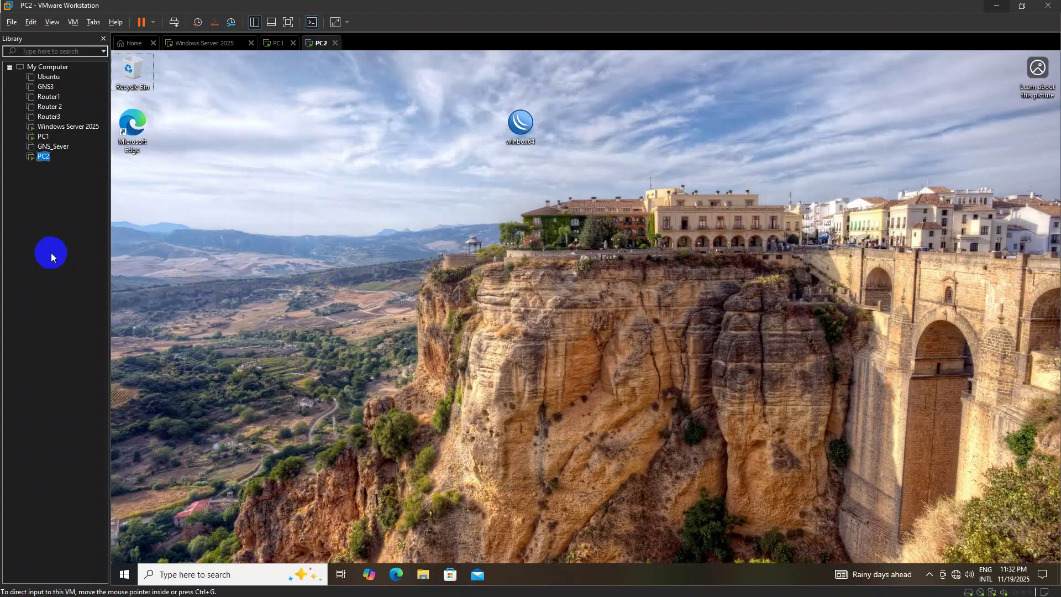
Back on PC1, get past the lock screen and sign in again
left_click(279, 43)
left_click(401, 291)
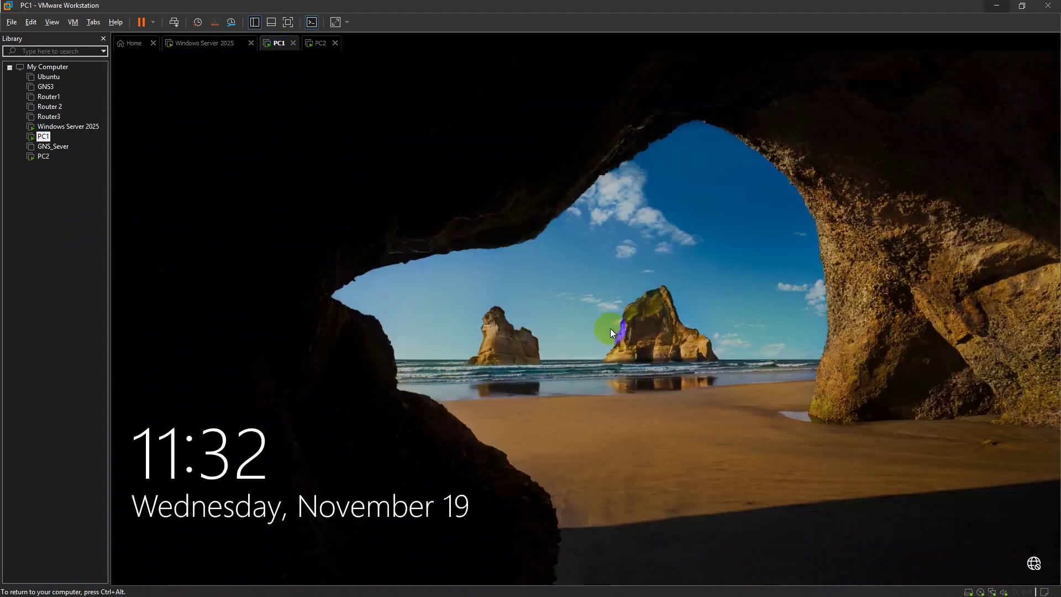
left_click(734, 371)
left_click(589, 359)
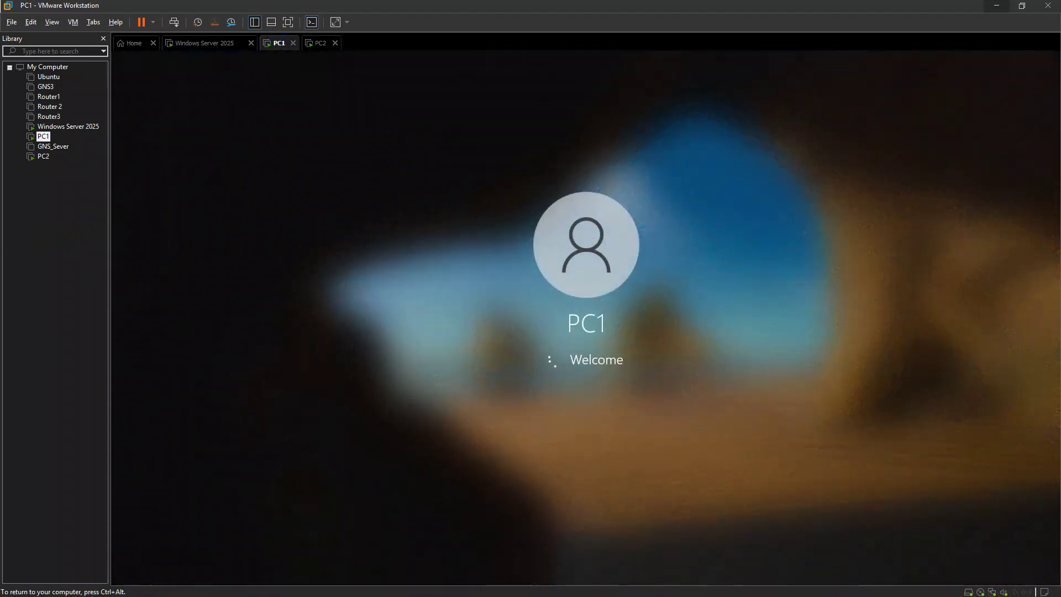
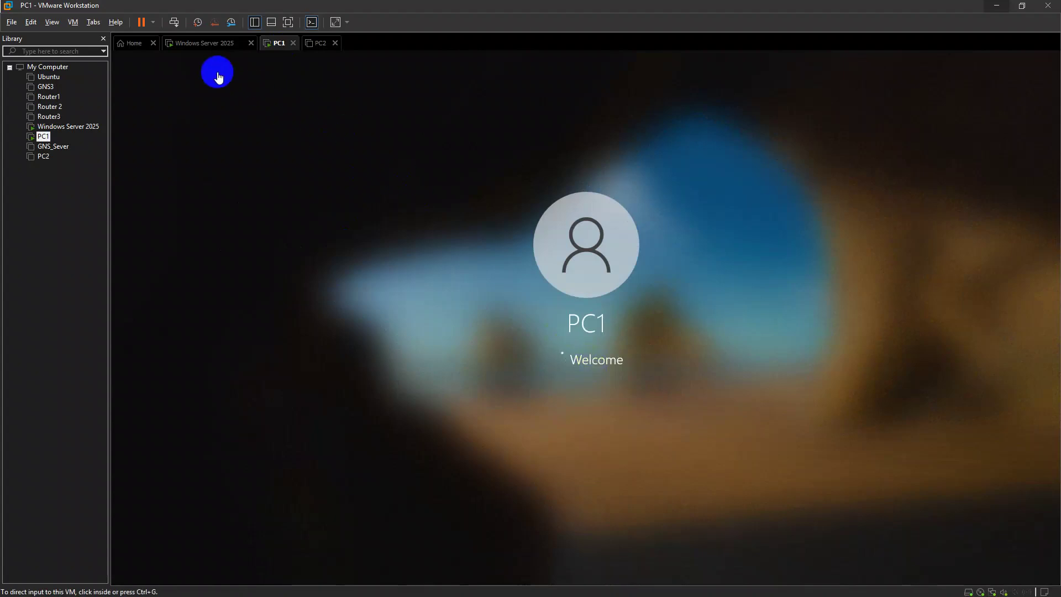
On the Windows Server 2025 VM, close Active Directory Users and Computers and open Server Manager
left_click(204, 44)
left_click(1047, 55)
key("super")
key("super")
key("super")
key("super")
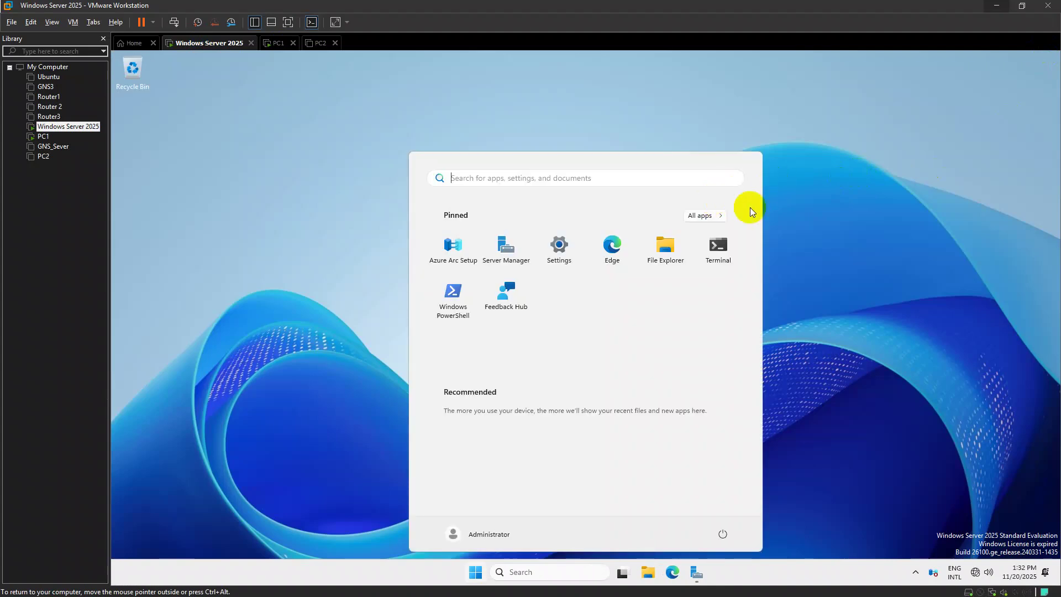
left_click(697, 573)
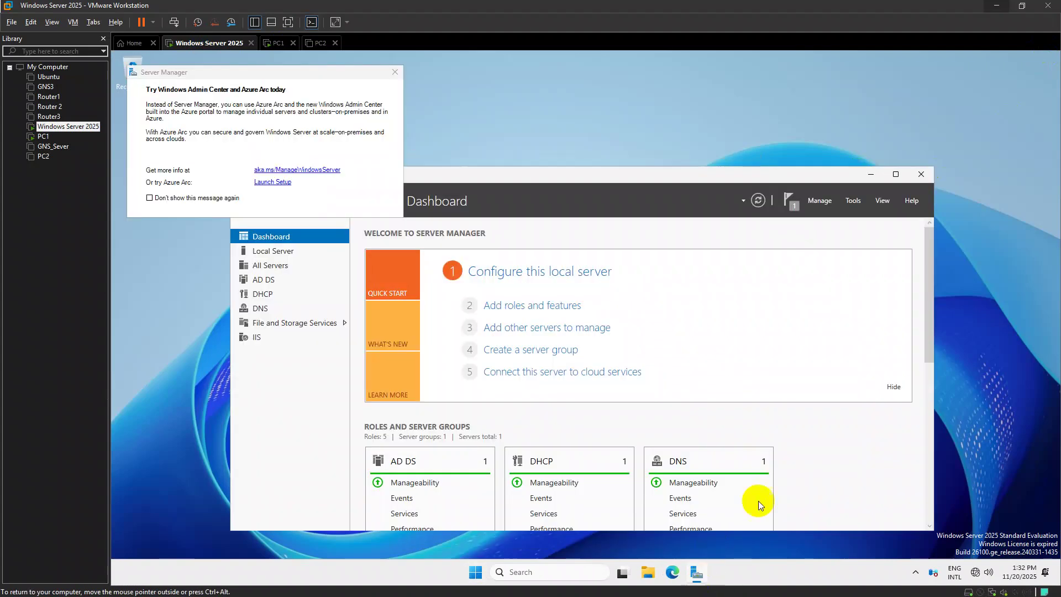
Clear Server Manager's feature-installation notice, close Server Manager, and wake PC1's desktop
left_click(789, 201)
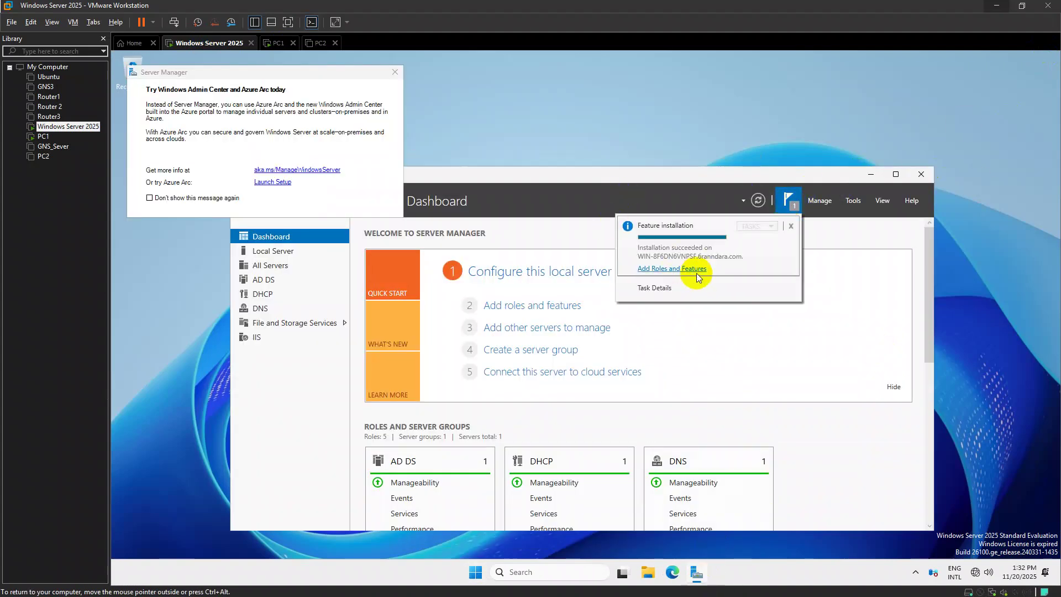
left_click(771, 161)
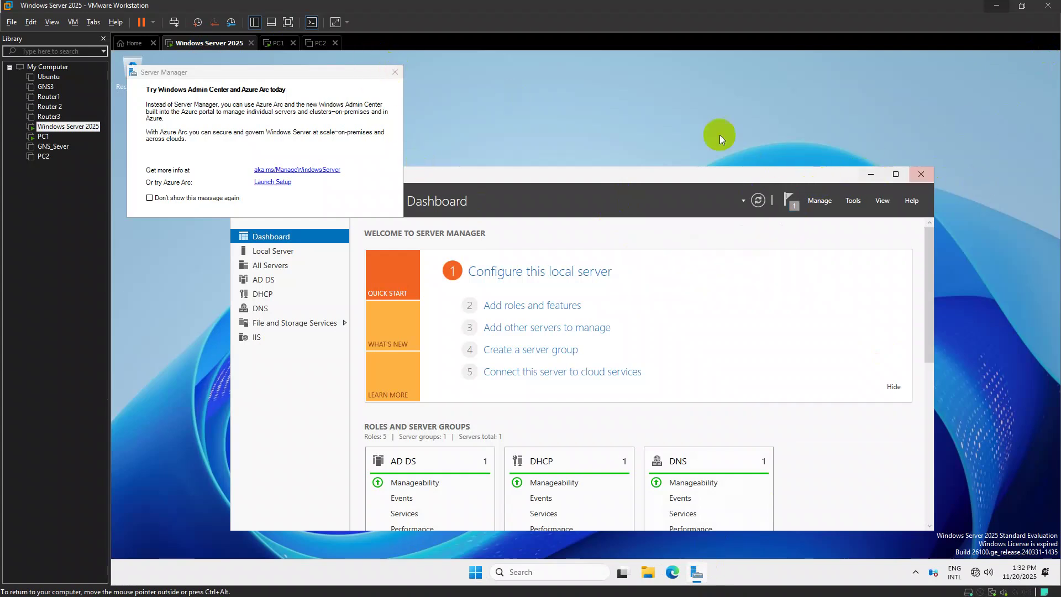
left_click(394, 72)
left_click(915, 171)
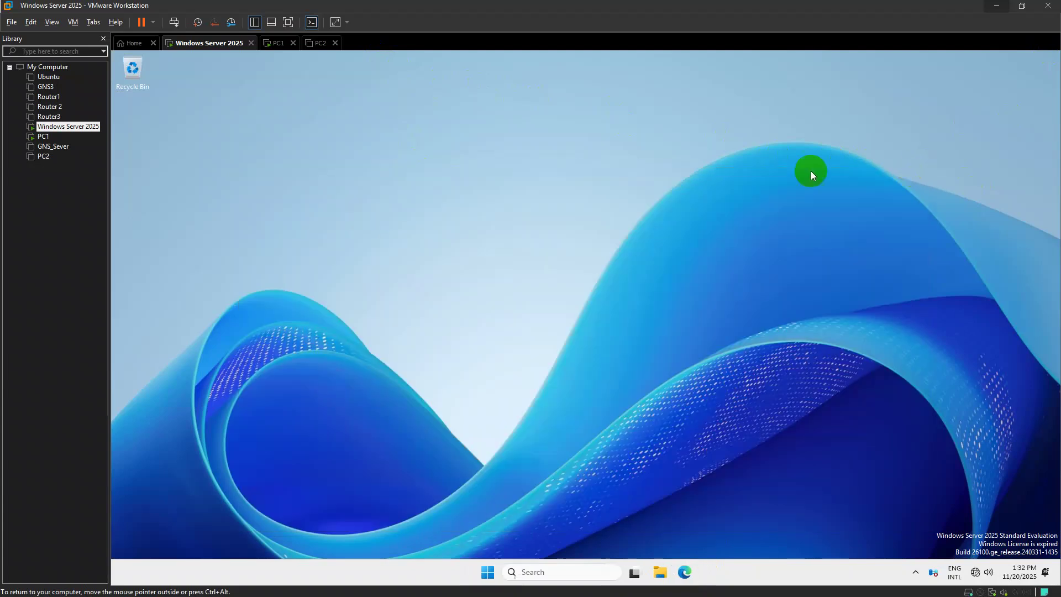
left_click(267, 45)
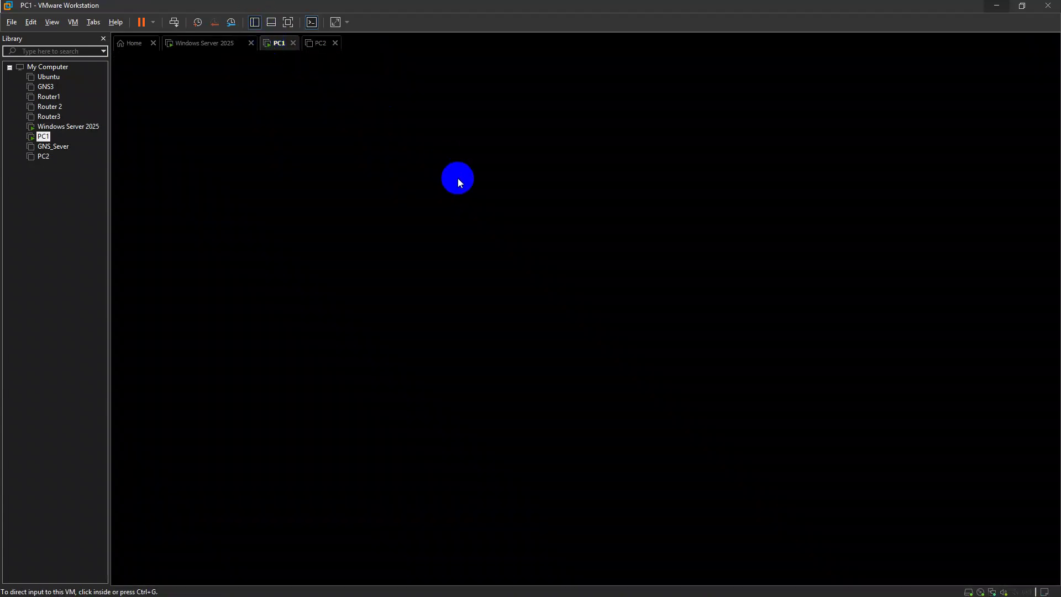
left_click(589, 331)
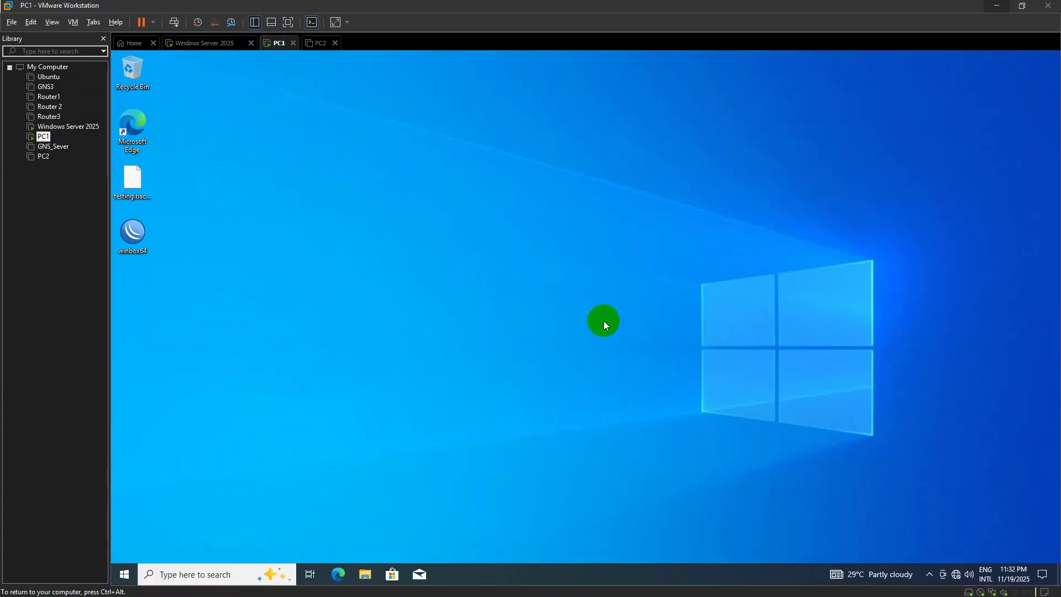
Open \\192.168.2.1 from Run, get denied on the Network share, and open the Program share
key("super+r")
key("Return")
double_click(408, 206)
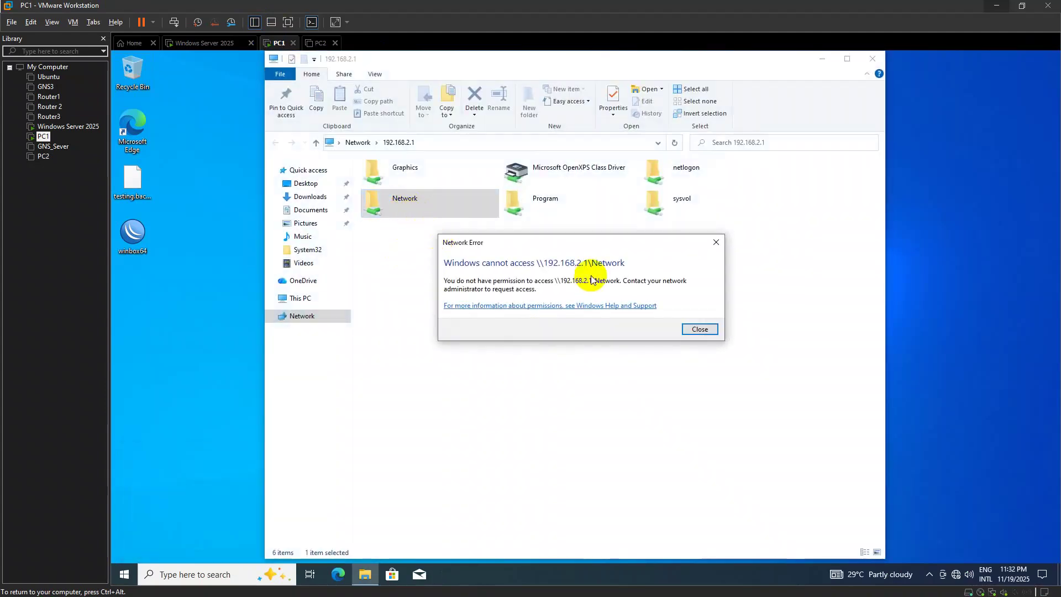
left_click(698, 327)
double_click(436, 196)
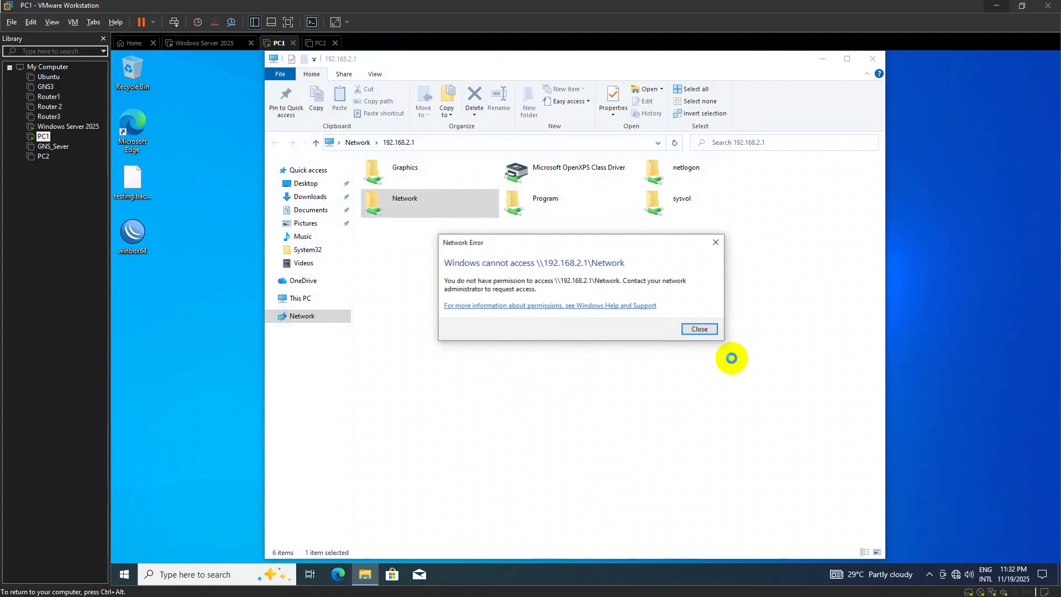
left_click(712, 332)
left_click(565, 214)
double_click(565, 214)
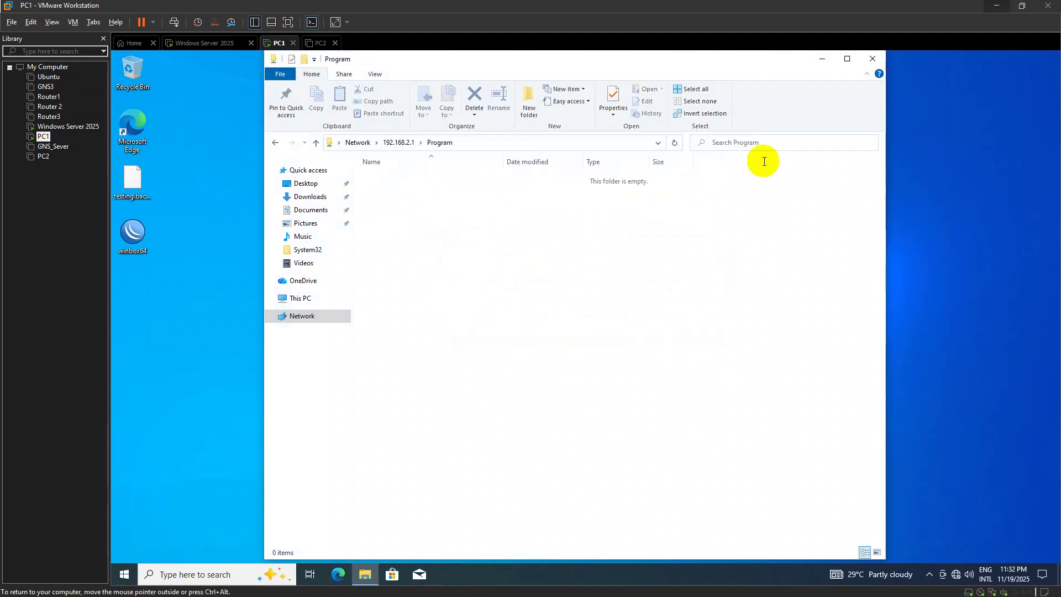
left_click(317, 143)
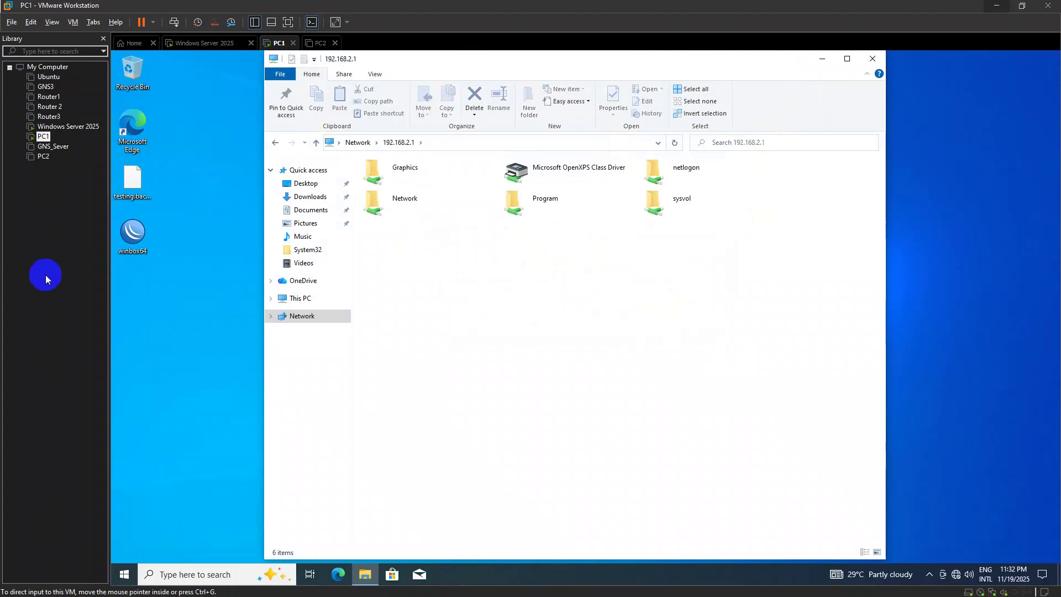
Check the task sheet, try the Graphics share (access denied), then view This PC's mapped drives
key("alt+Tab")
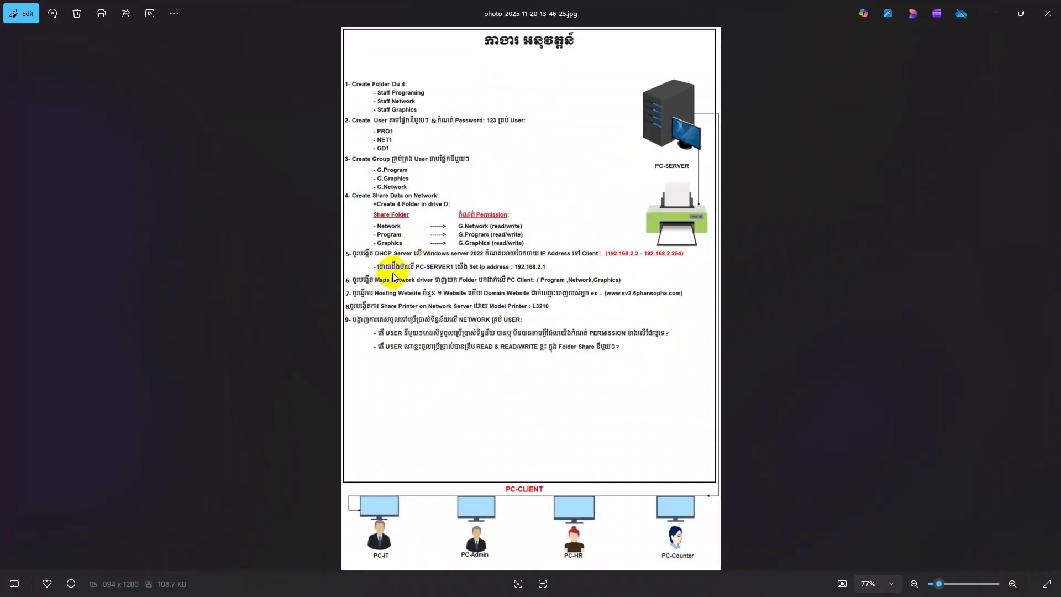
key("alt+Tab")
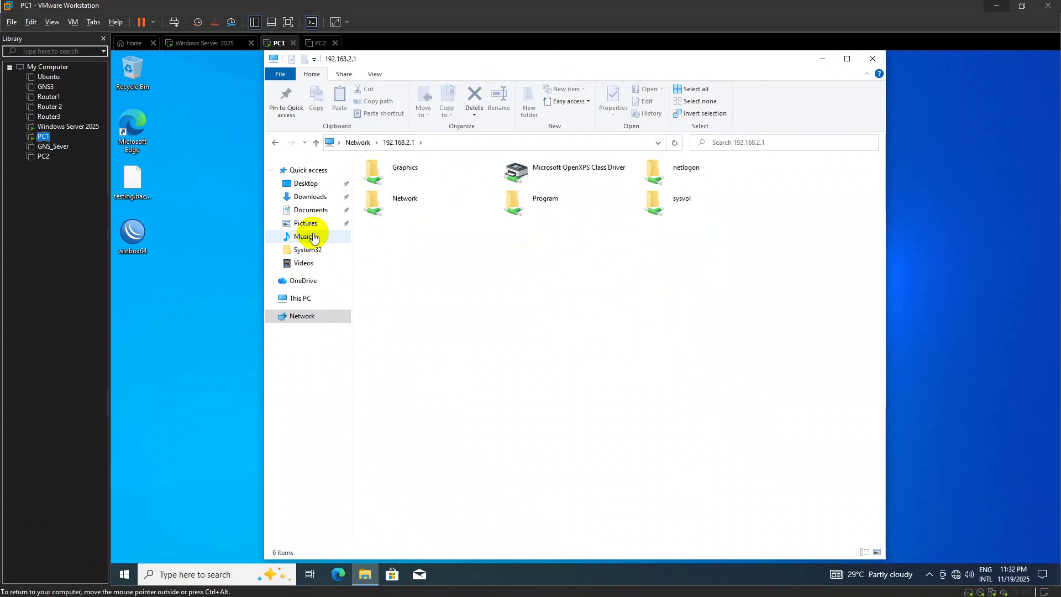
left_click(447, 144)
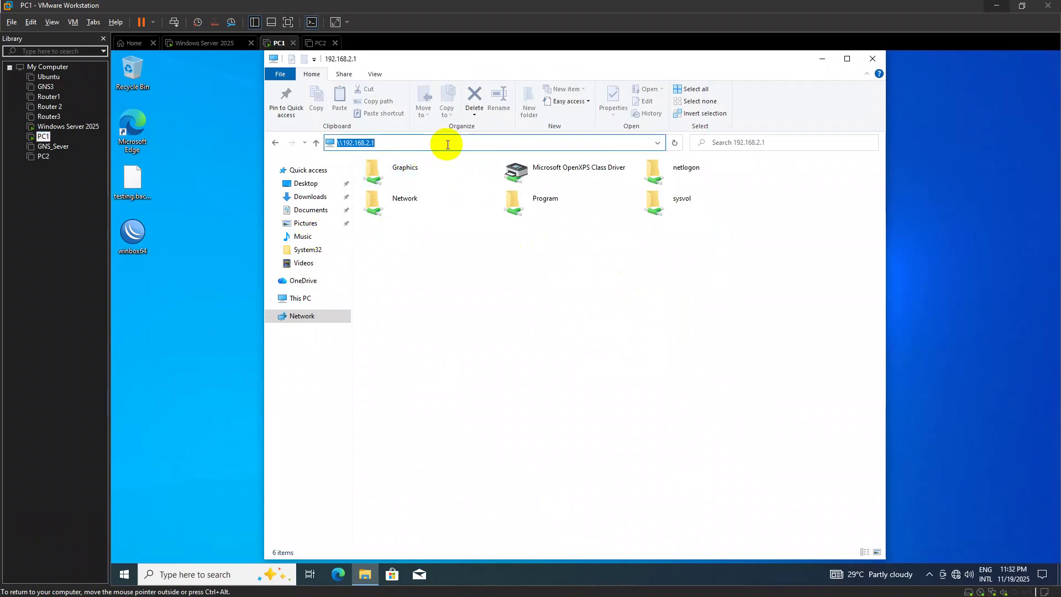
left_click(450, 145)
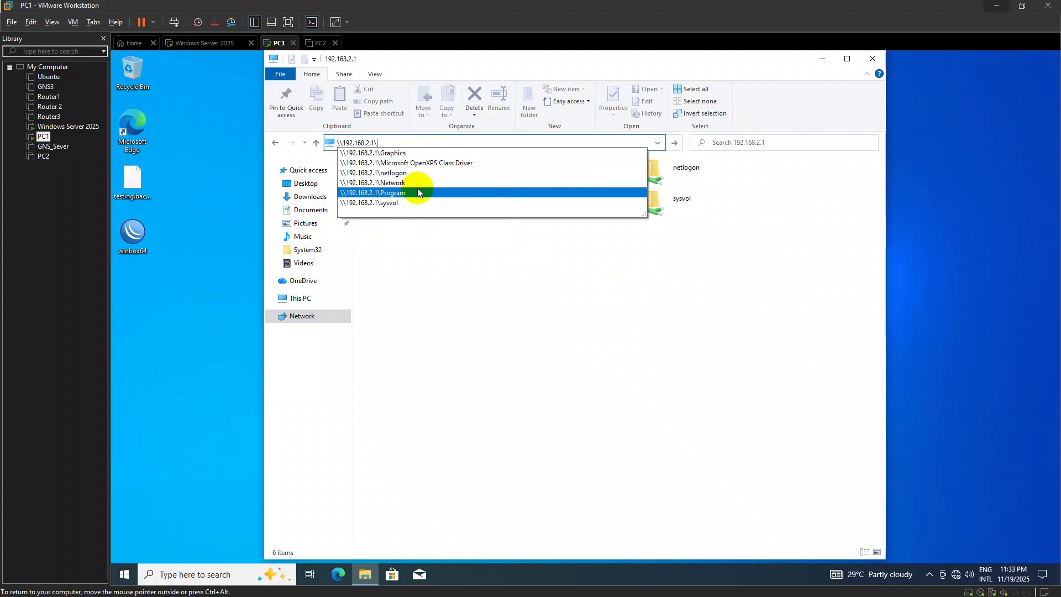
left_click(408, 154)
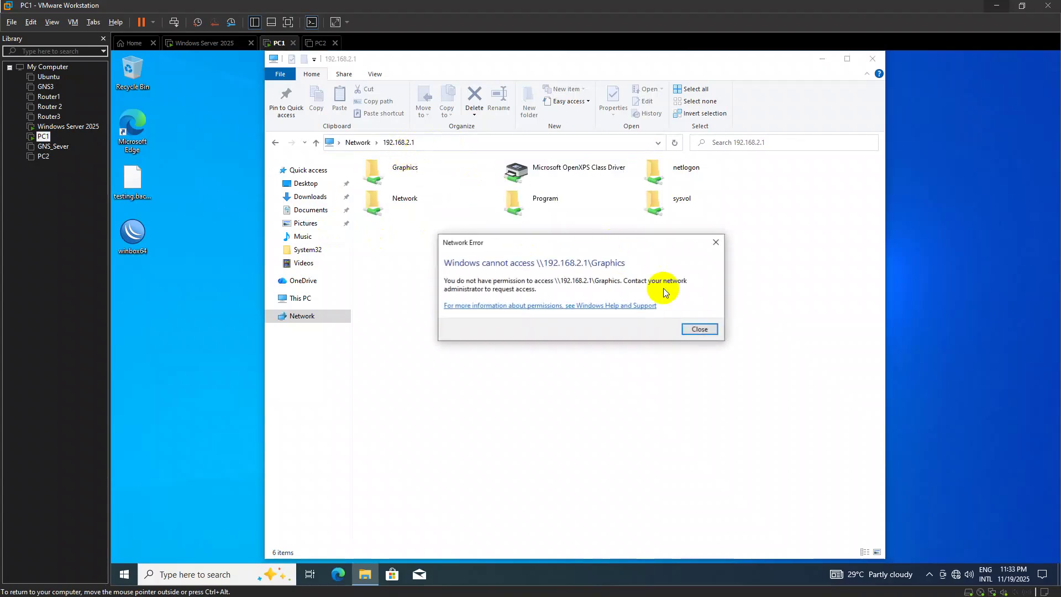
left_click(698, 330)
left_click(497, 143)
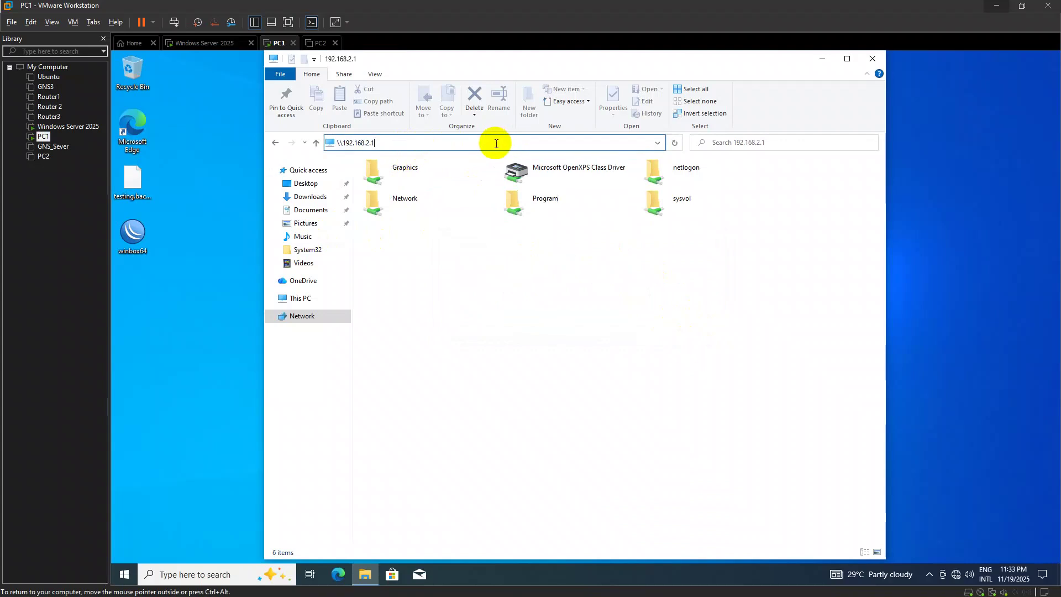
type("\\")
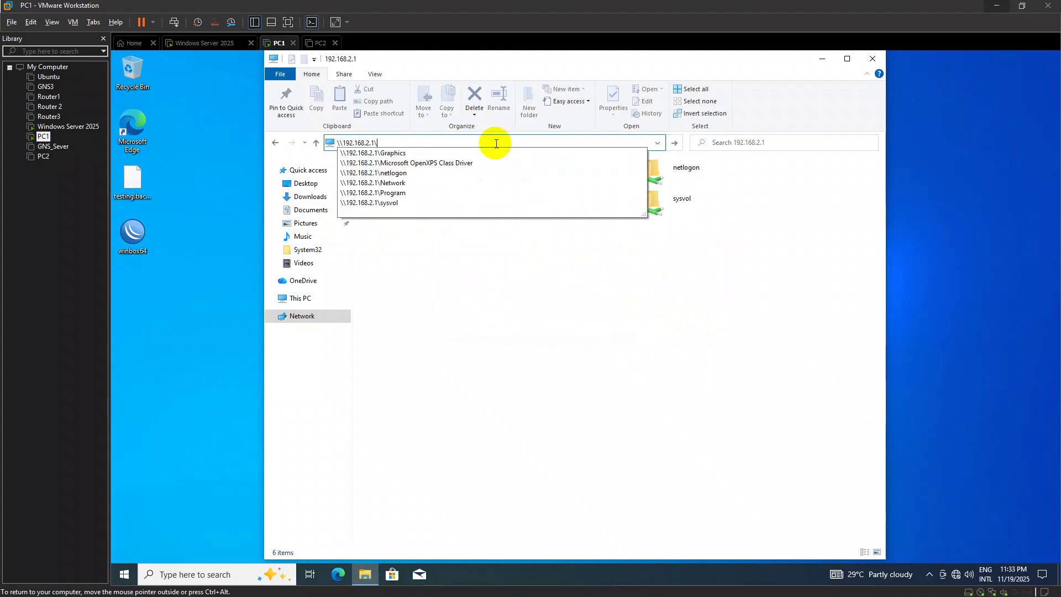
key("Down")
key("Escape")
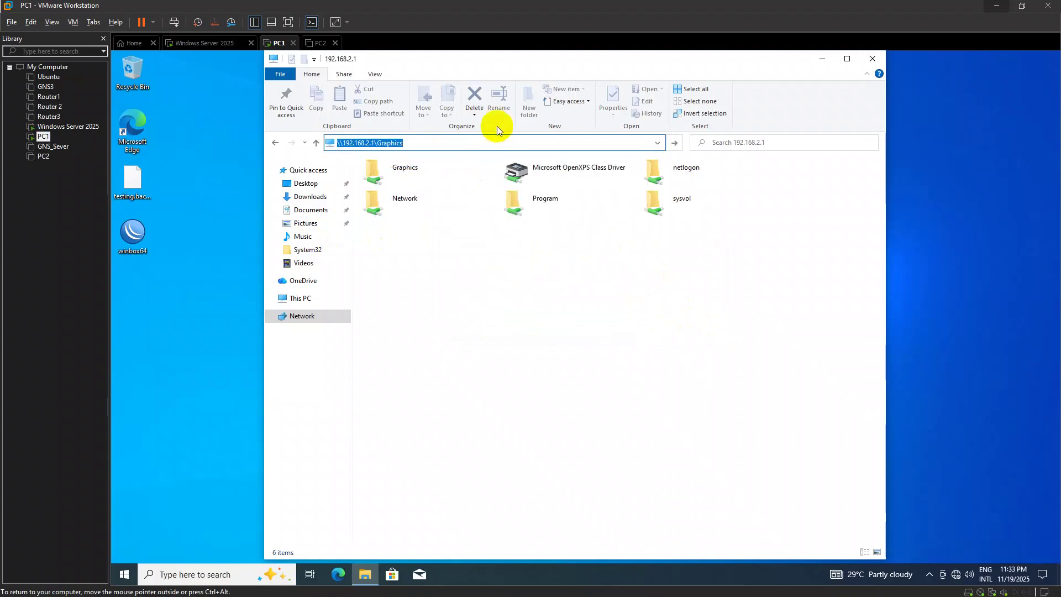
left_click(227, 374)
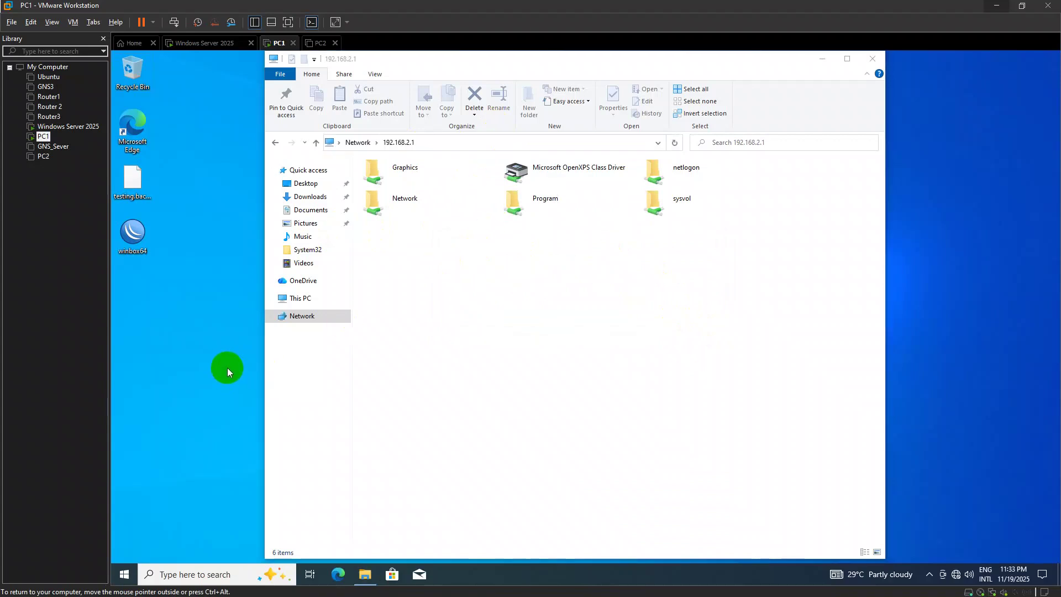
left_click(299, 303)
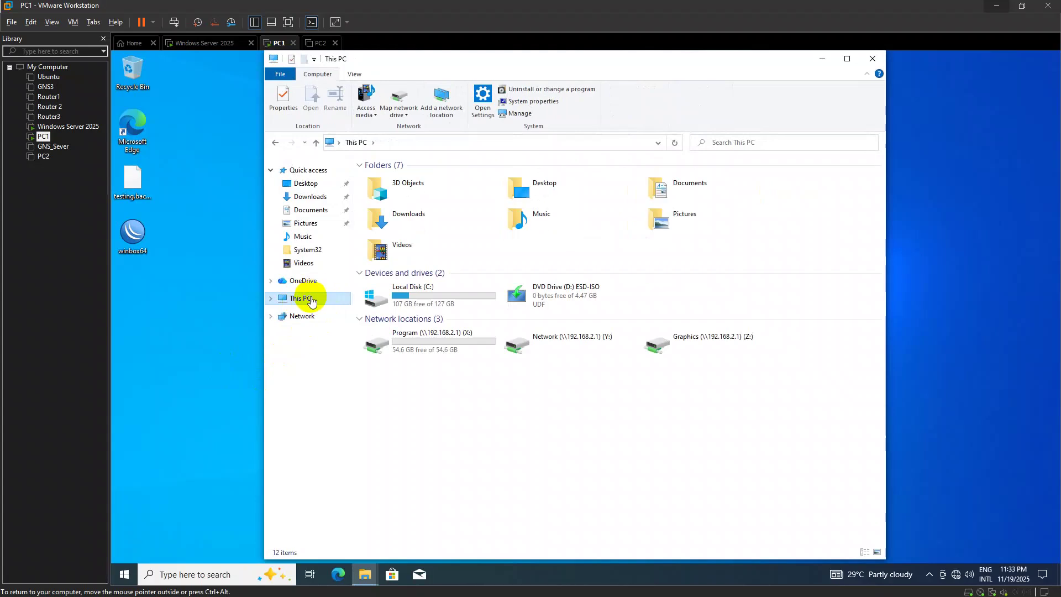
Disconnect the three mapped network drives from This PC
right_click(311, 301)
left_click(587, 400)
left_click_drag(785, 410, 436, 341)
right_click(436, 340)
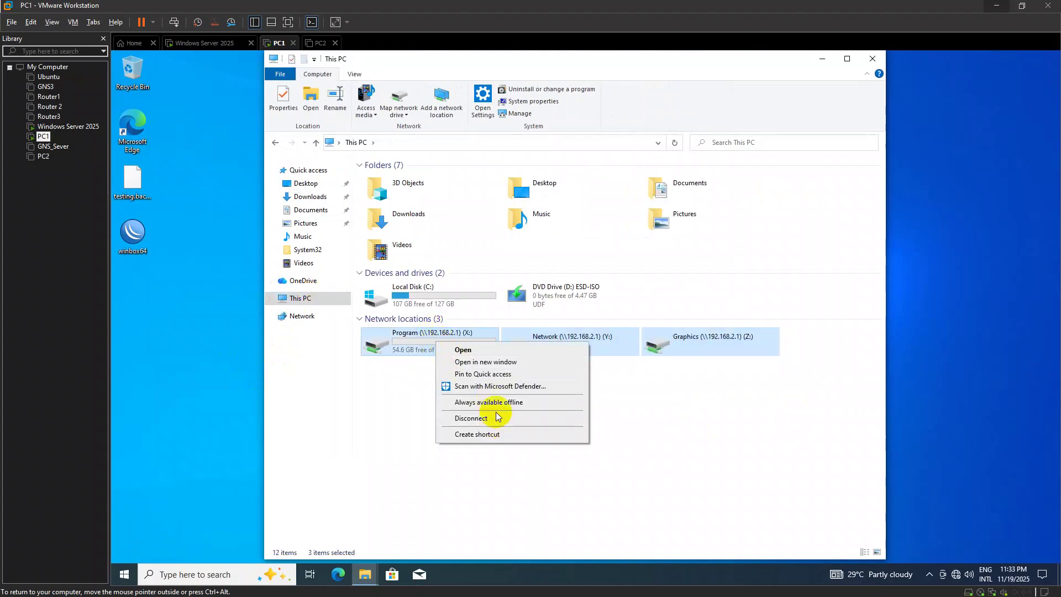
left_click(490, 418)
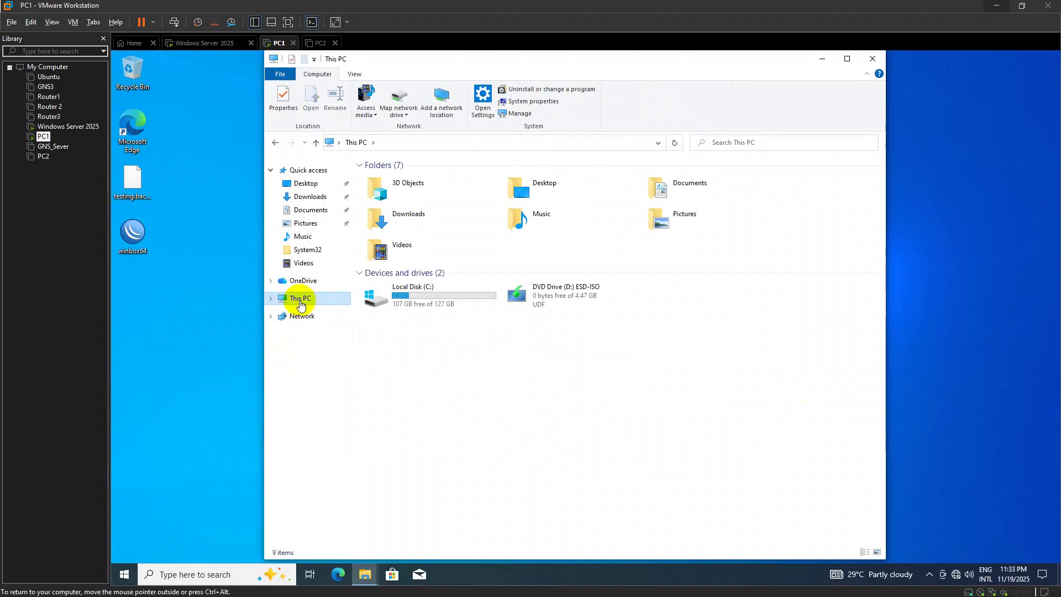
Map the Graphics share as drive Z: and dismiss the access denied error
right_click(300, 305)
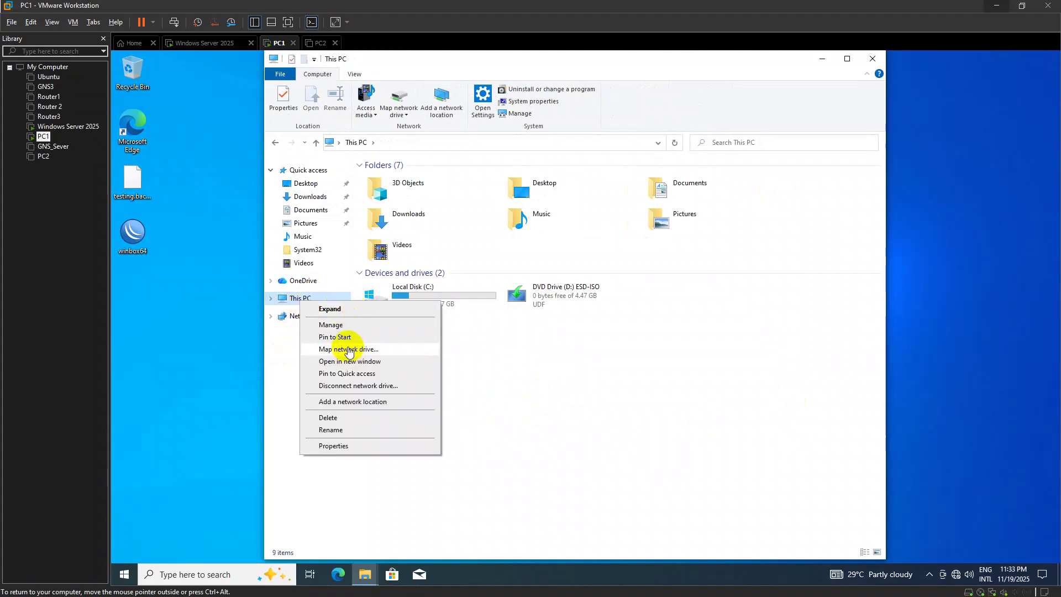
left_click(349, 349)
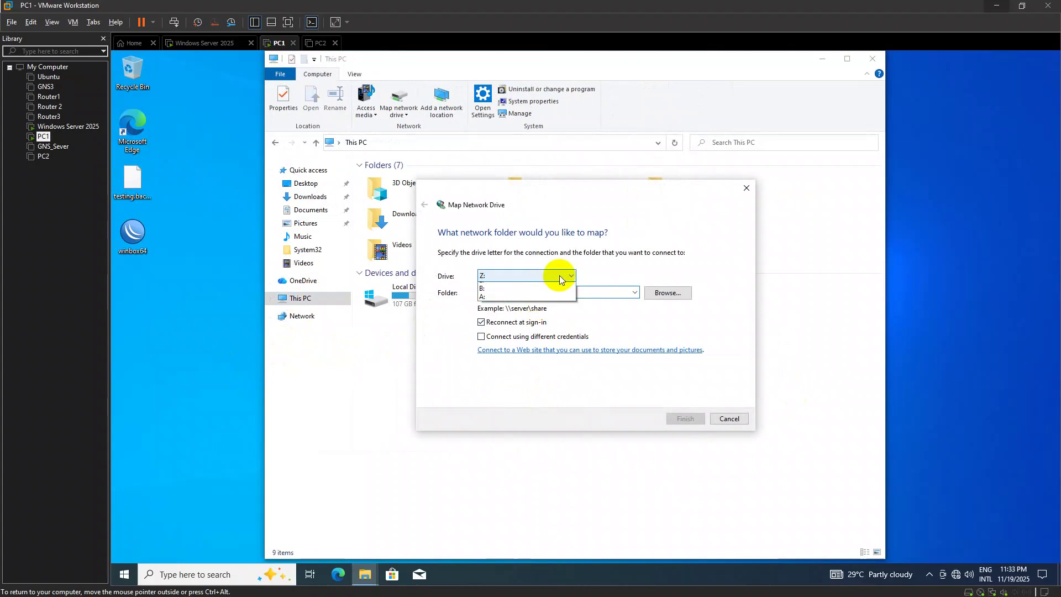
left_click(560, 277)
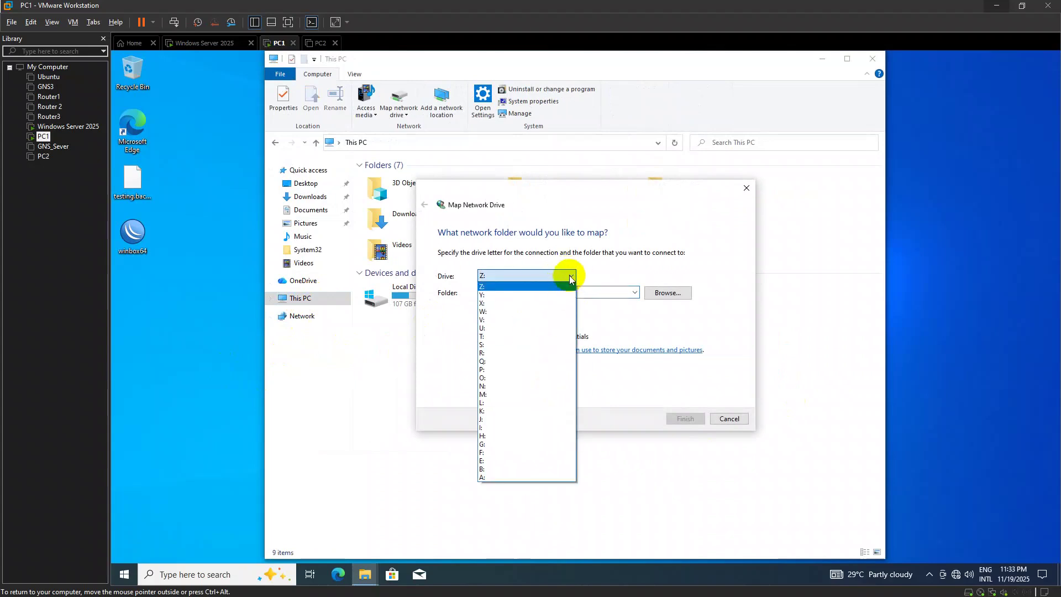
left_click(558, 293)
type("\\\\192.168.2.1\\Graphics")
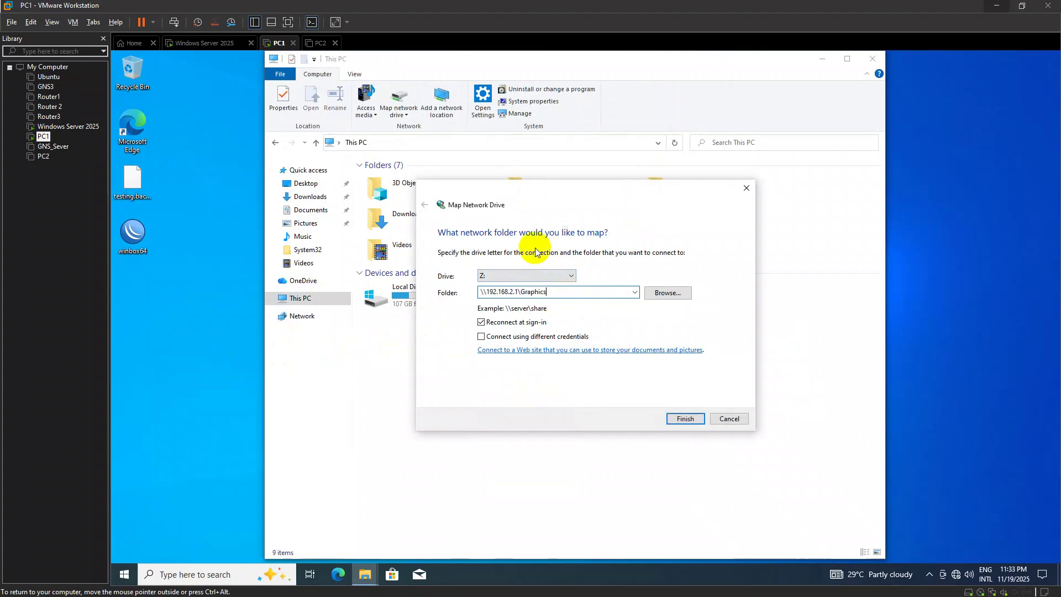
left_click(680, 420)
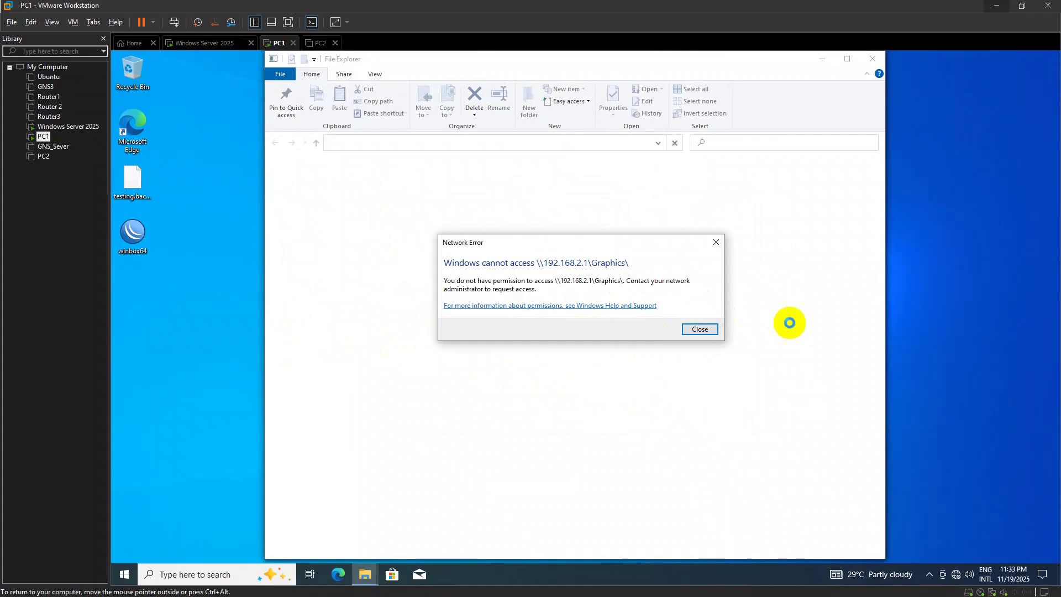
left_click(697, 330)
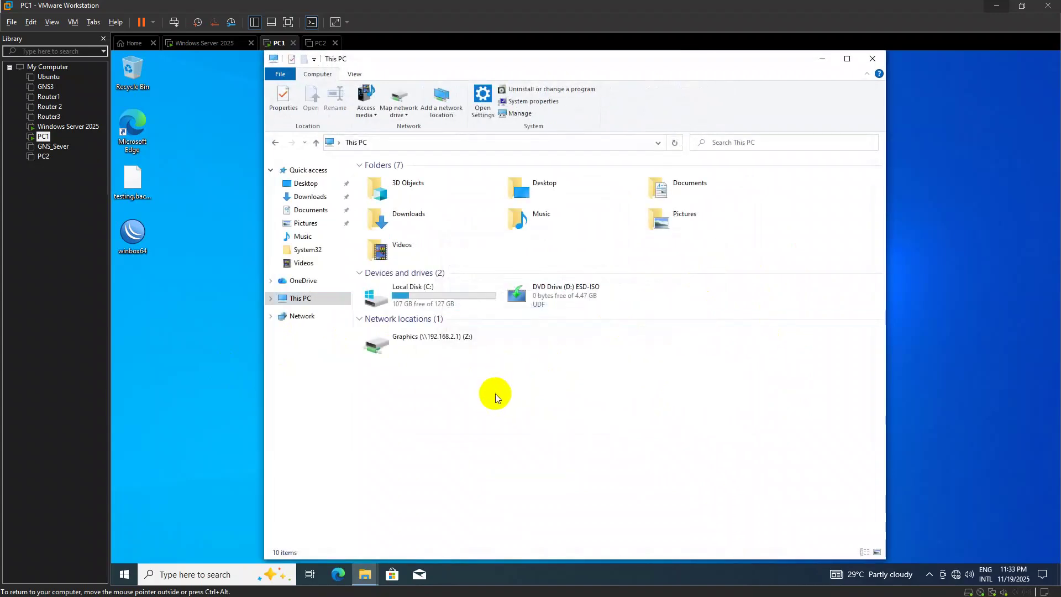
Map \\192.168.2.1\Network as drive Y: and dismiss the network error
left_click(467, 142)
type("\\")
key("Down")
key("Down")
key("Down")
key("Down")
key("Escape")
key("ctrl+c")
key("BackSpace")
key("Return")
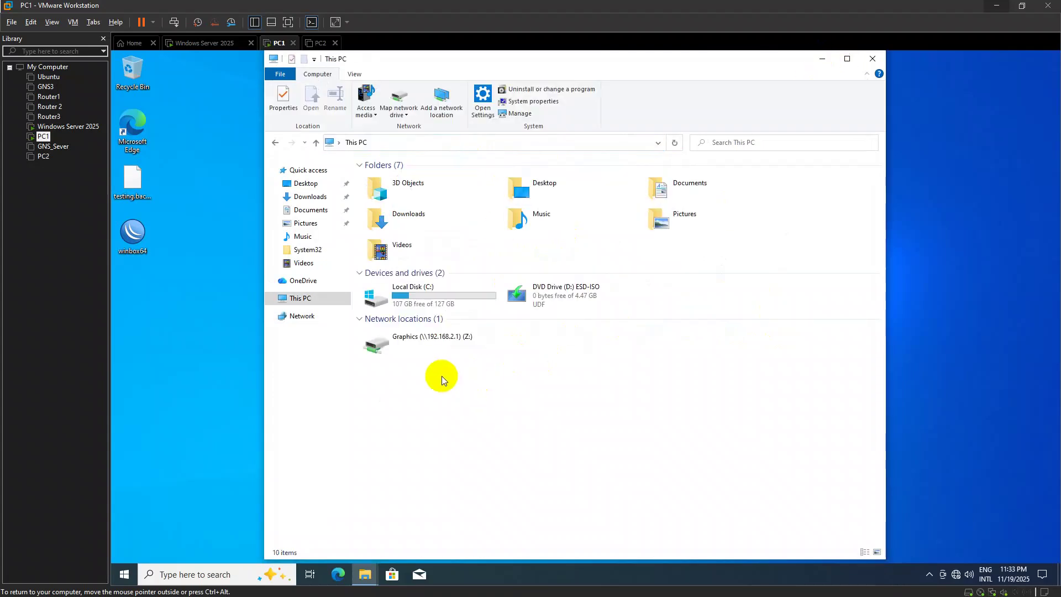
right_click(332, 299)
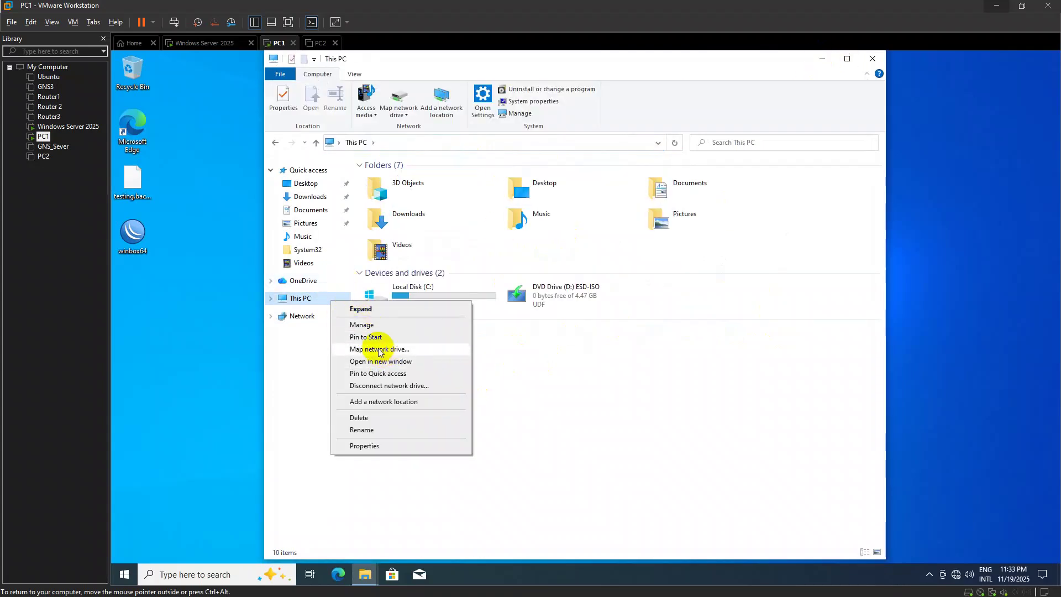
left_click(380, 349)
key("ctrl+v")
left_click(677, 423)
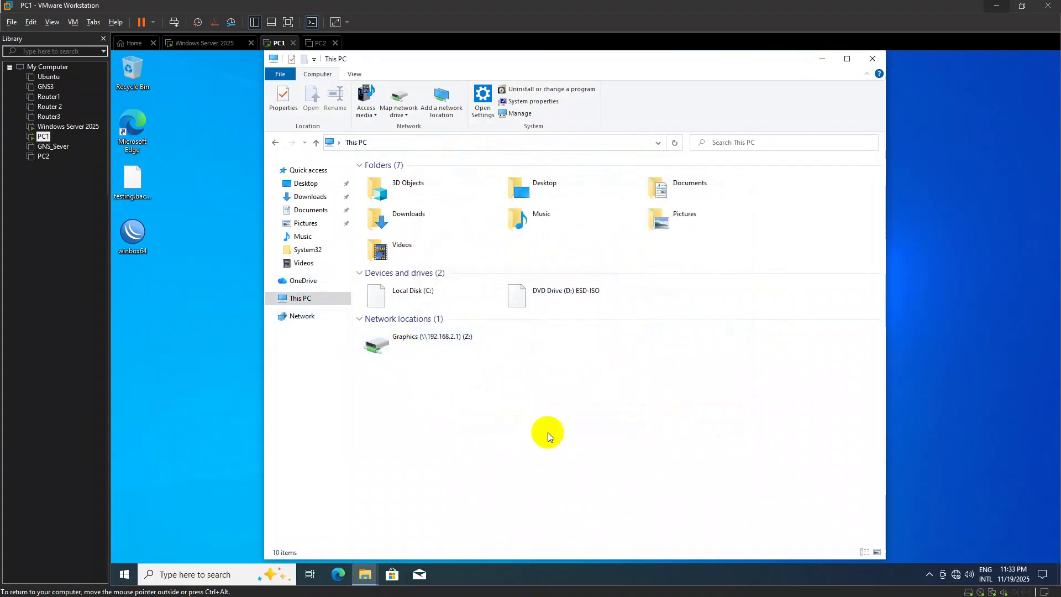
left_click(695, 330)
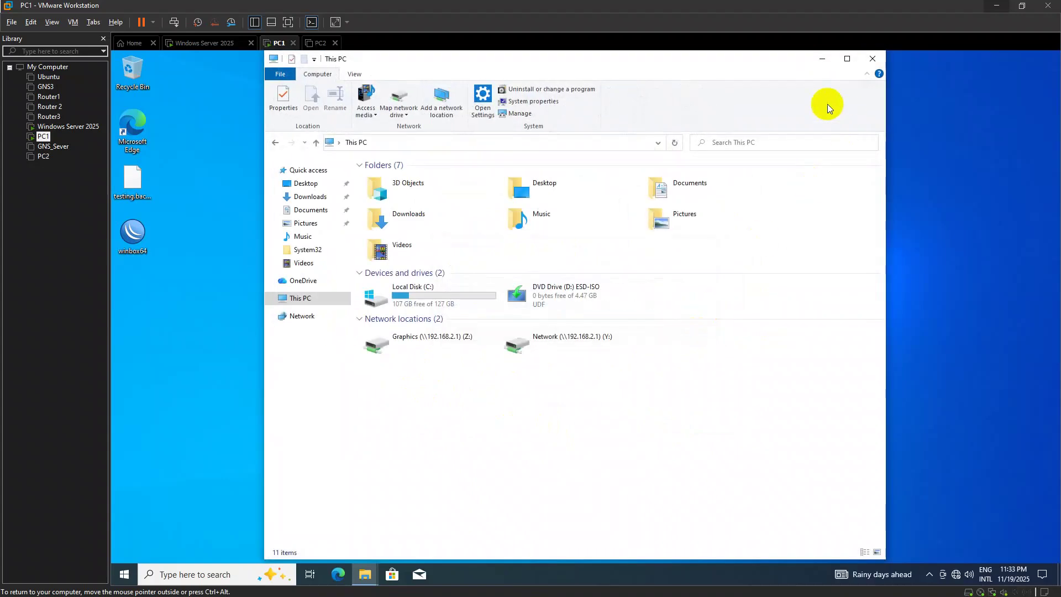
Extend the share window's address to \\192.168.2.1\Program
left_click(817, 64)
key("alt+Tab")
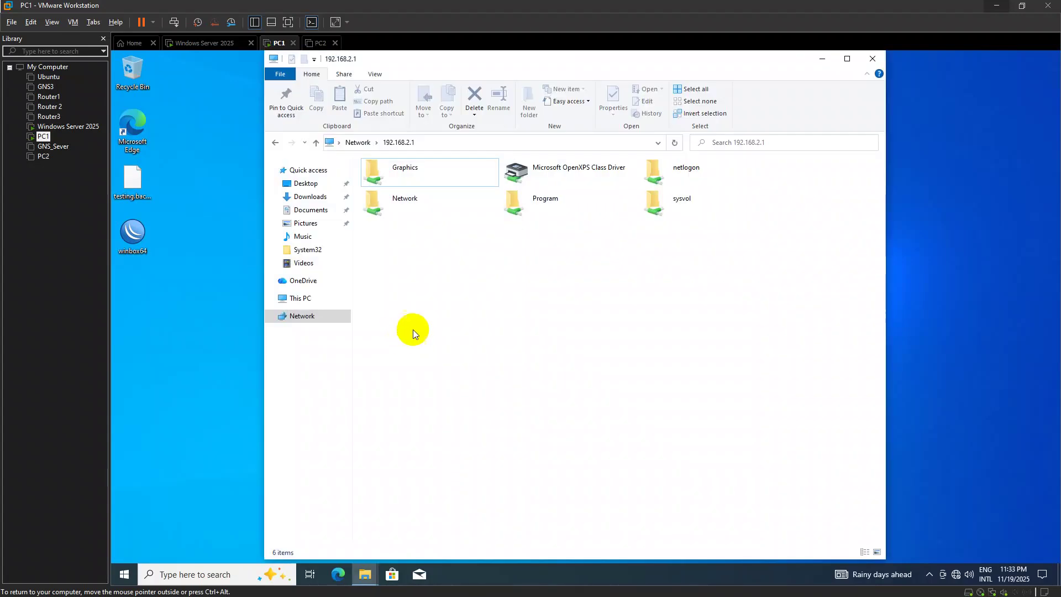
left_click(479, 145)
left_click(476, 145)
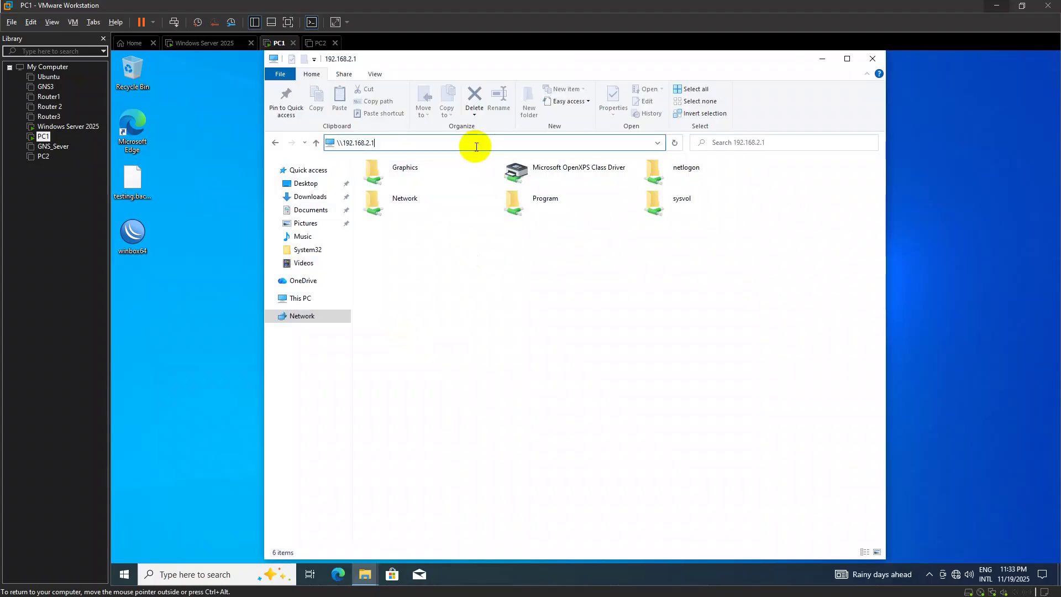
type("\\pr")
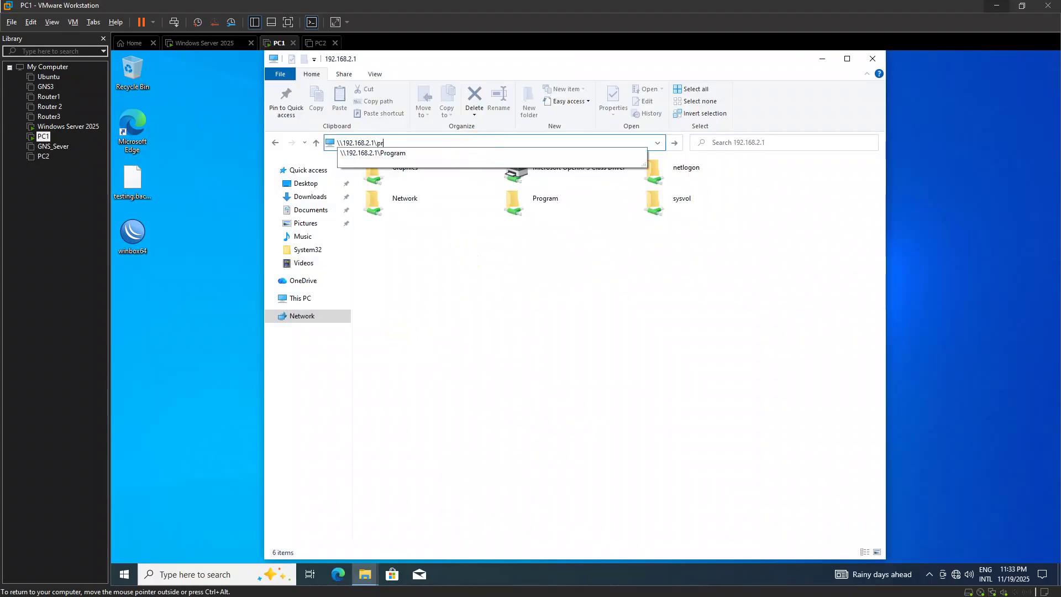
left_click(444, 143)
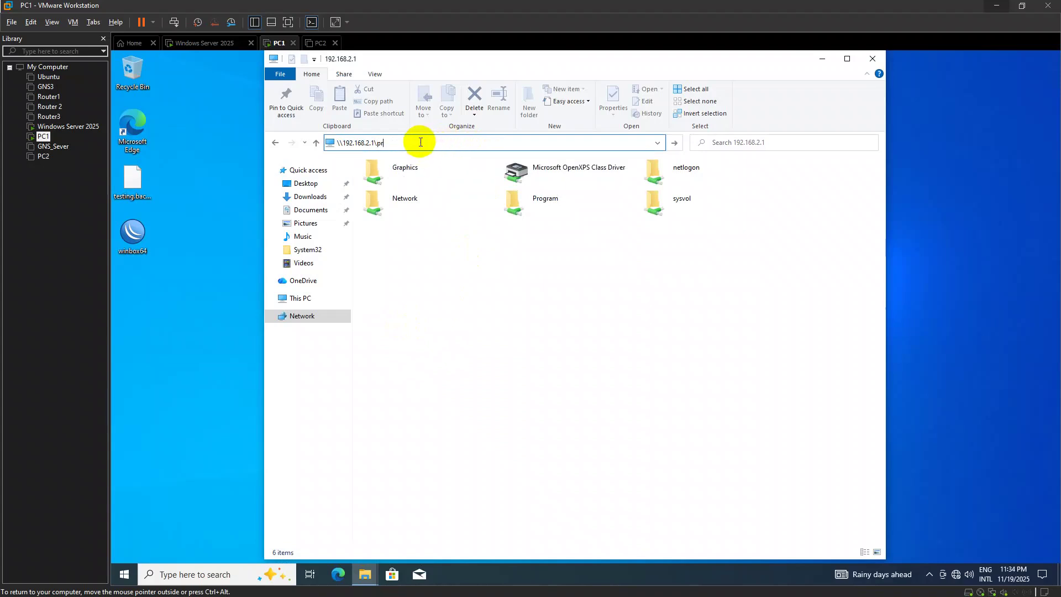
type("ogram")
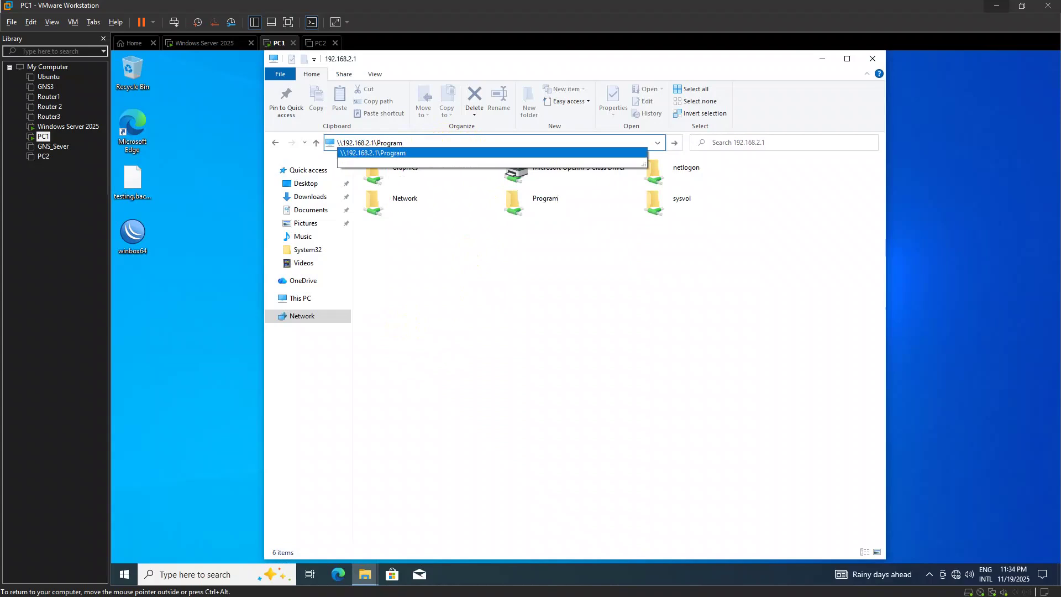
left_click(471, 165)
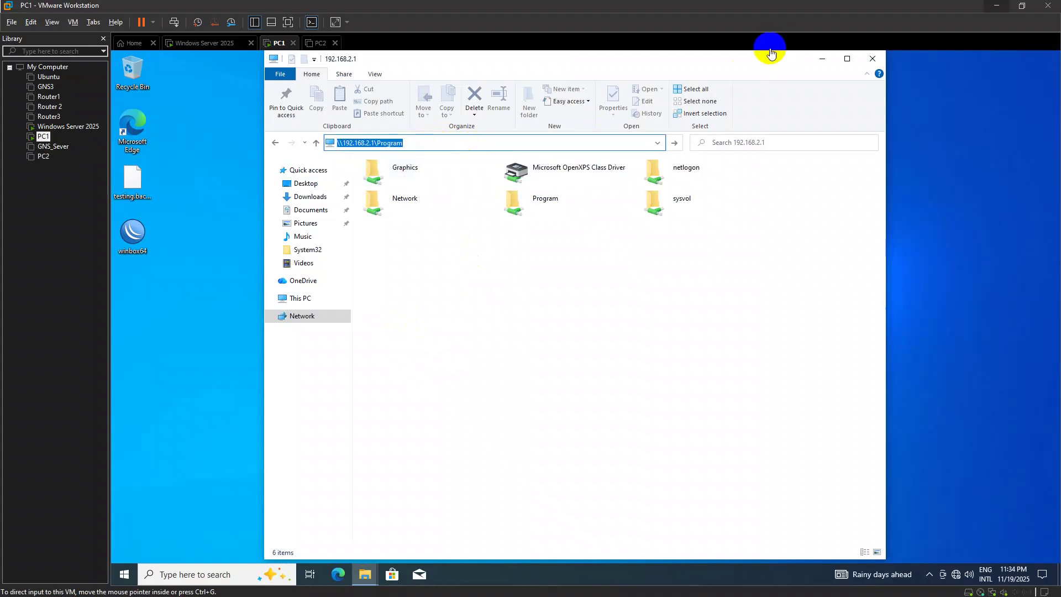
left_click(817, 59)
key("alt+Tab")
Map \\192.168.2.1\Program as drive X: and return to This PC
left_click(495, 330)
left_click(301, 297)
right_click(300, 298)
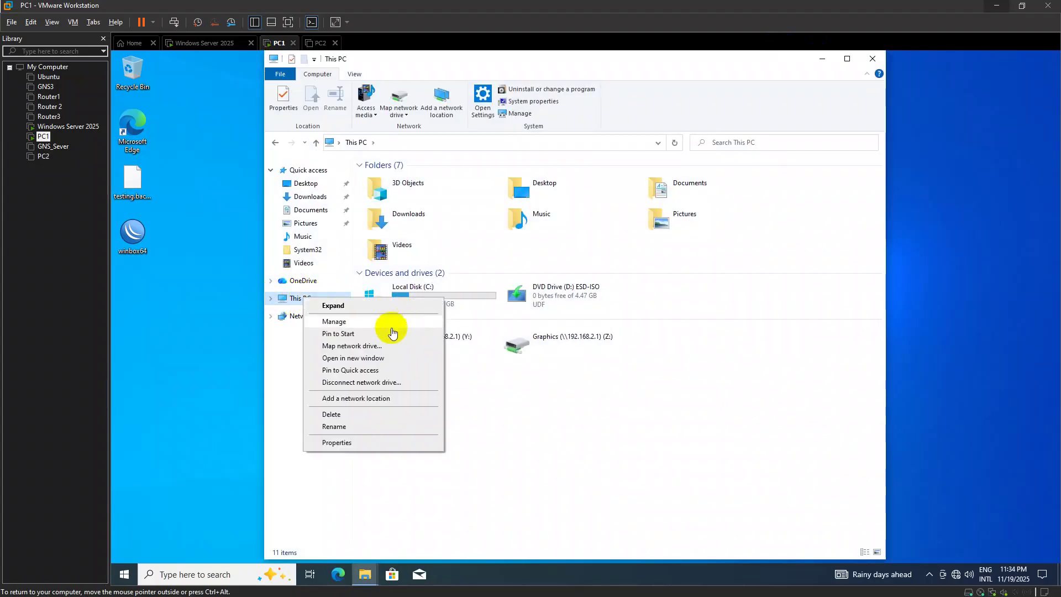
left_click(387, 341)
type("\\\\192.168.2.1\\Program")
left_click(686, 418)
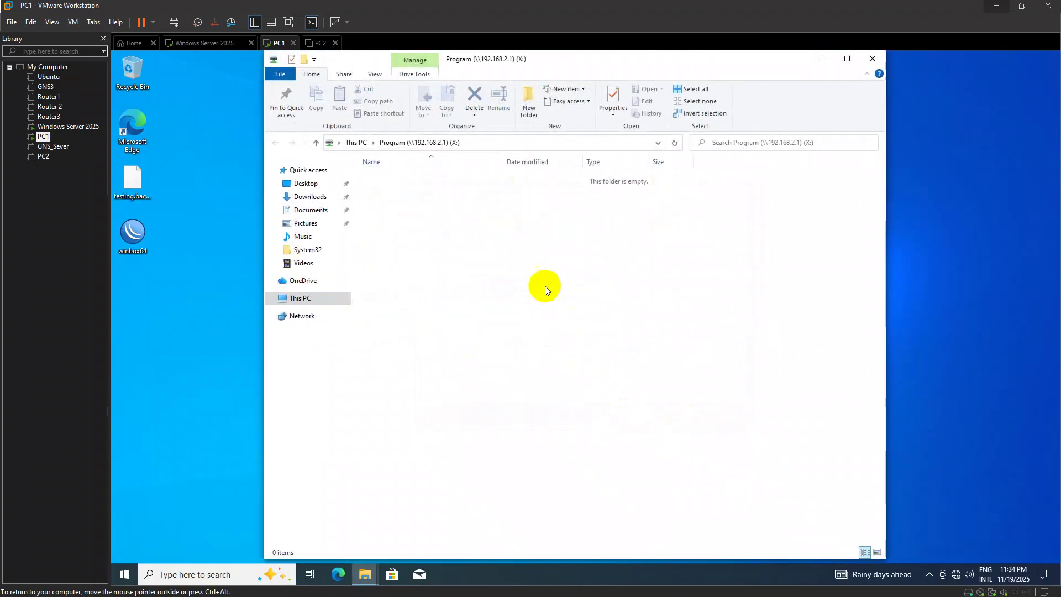
left_click(316, 142)
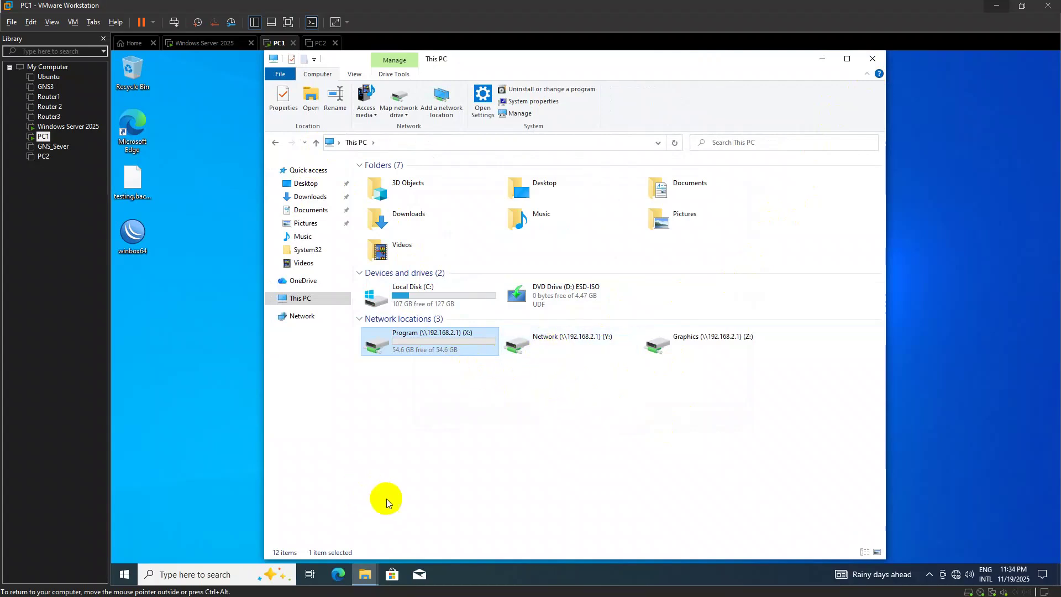
key("super")
key("super+s")
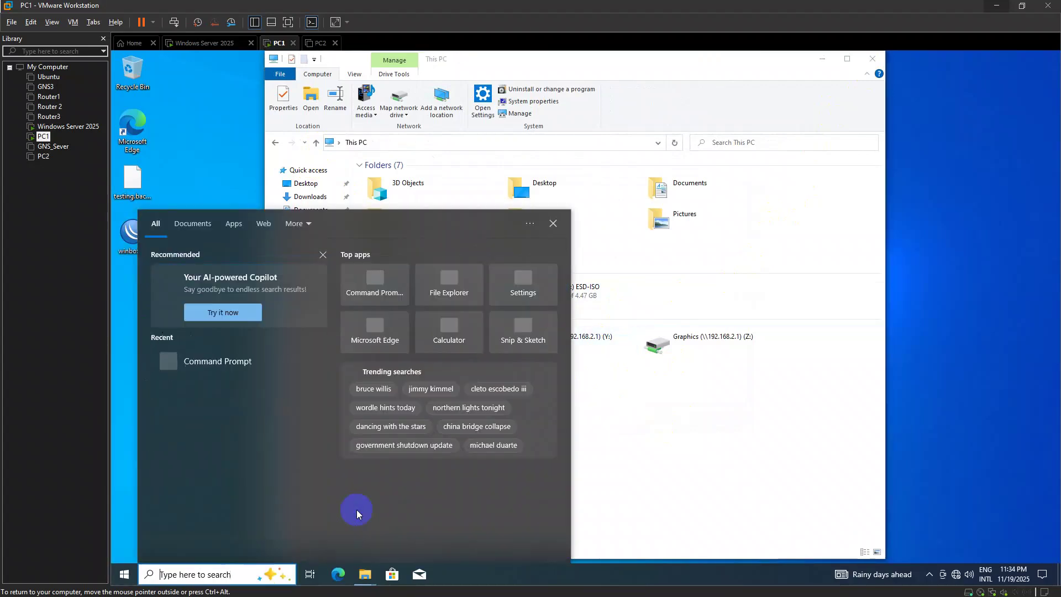
left_click(619, 492)
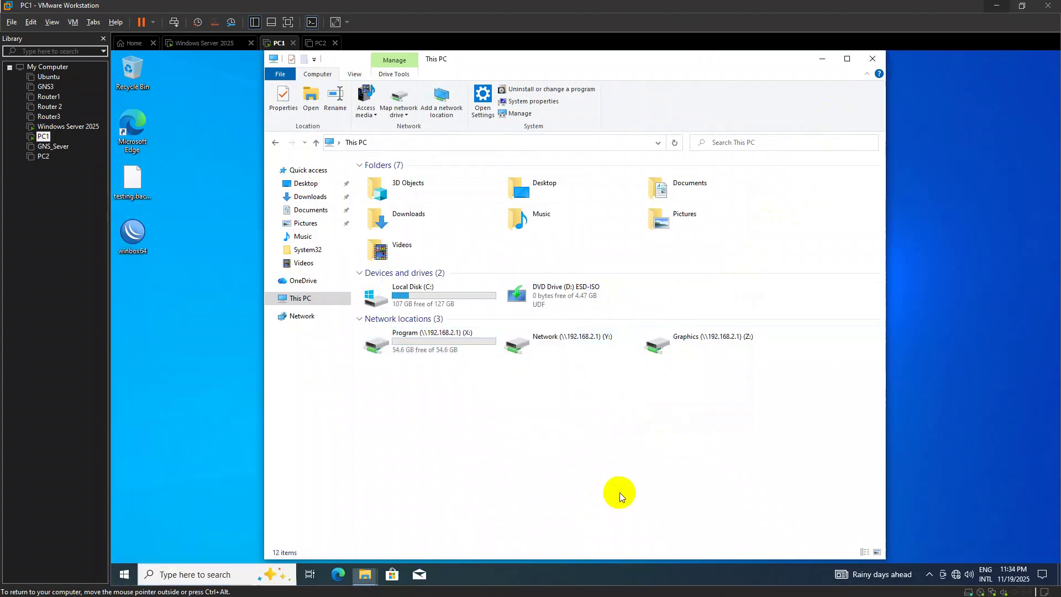
Close PC1's This PC window, switch to the Windows Server 2025 VM, and review the task sheet
left_click(872, 58)
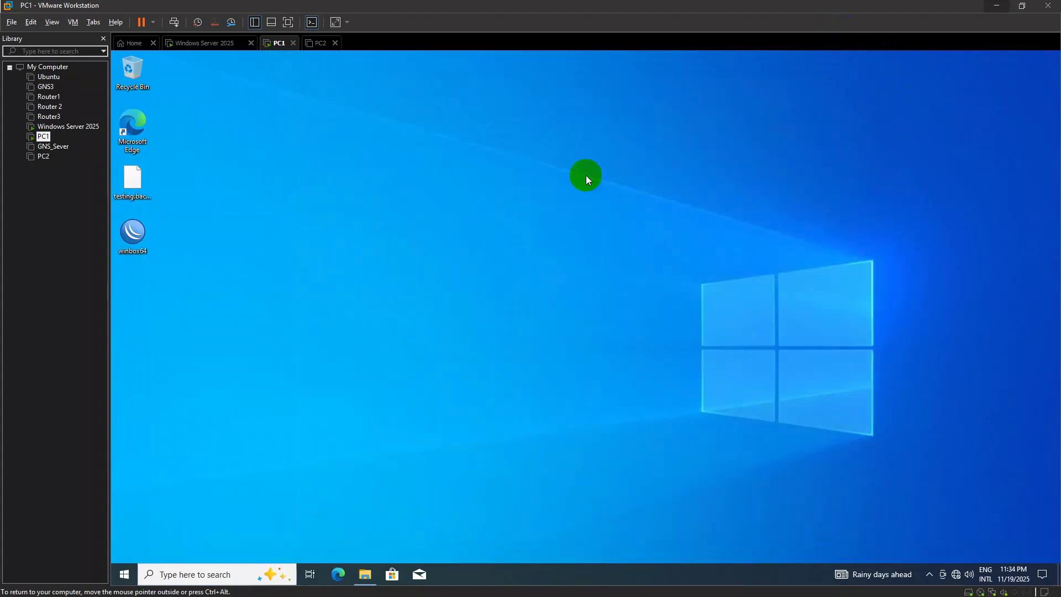
left_click(210, 43)
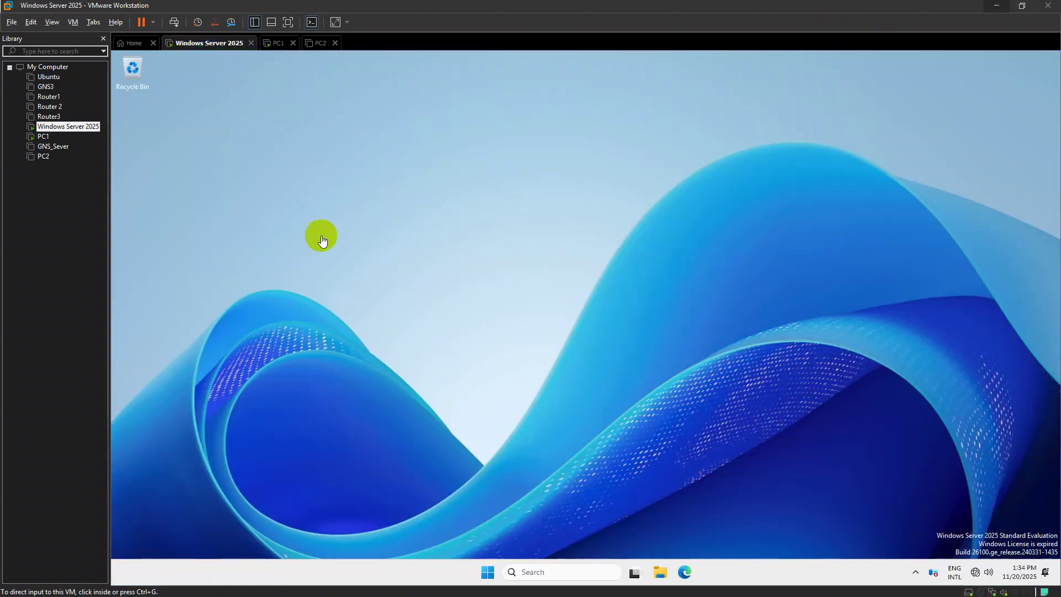
key("alt+Tab")
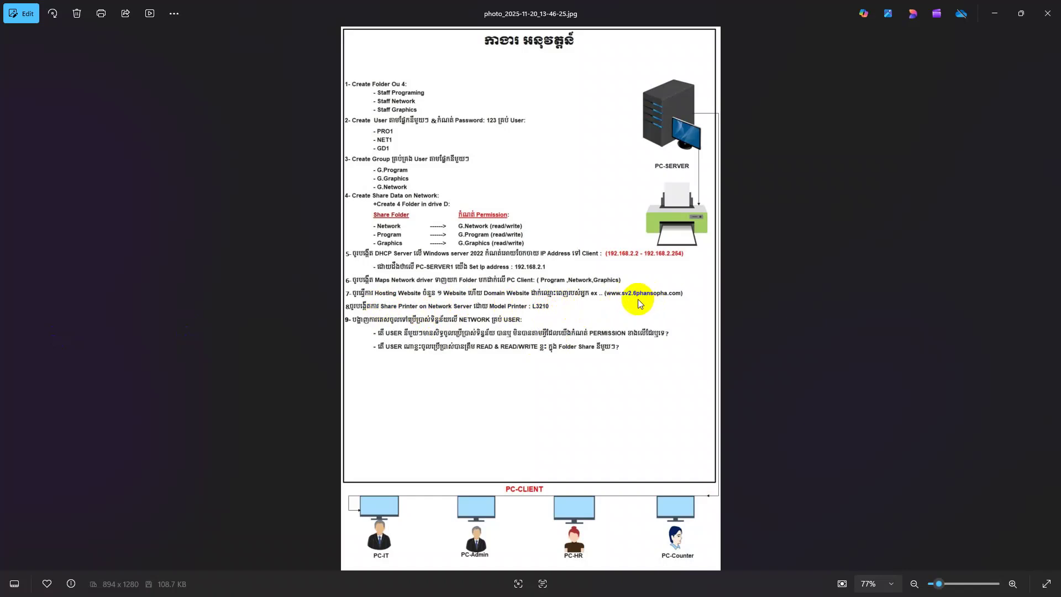
left_click(994, 14)
left_click(703, 218)
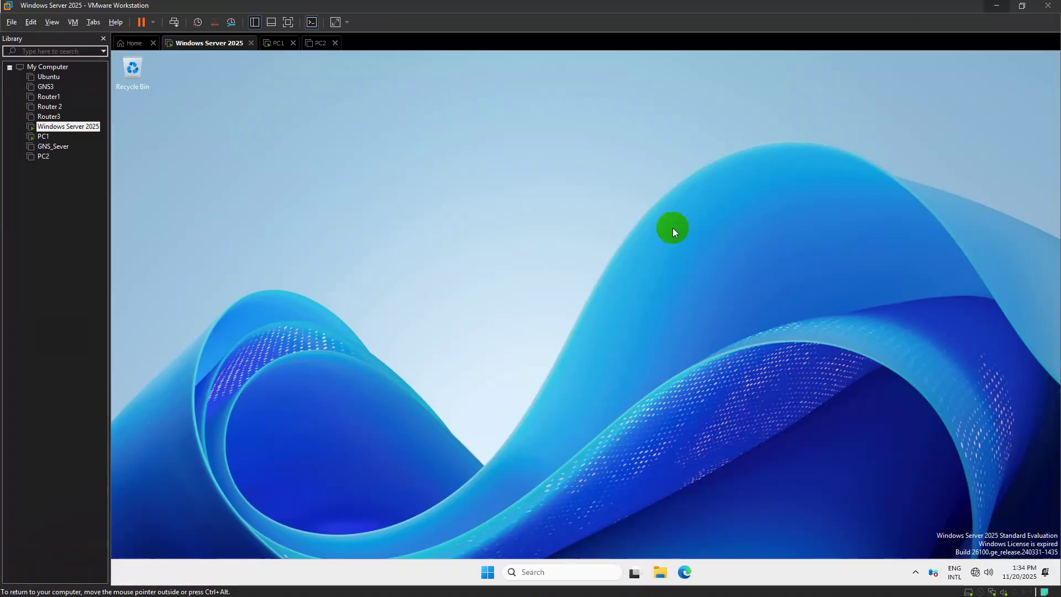
key("super+r")
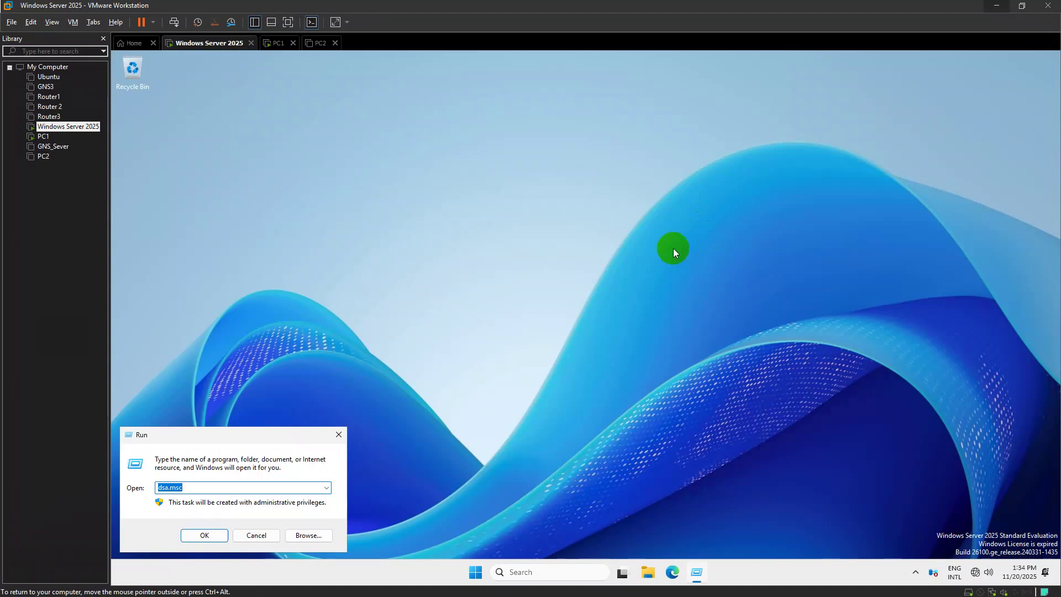
left_click(338, 435)
Launch IIS Manager and remove the Default Web Site
key("super")
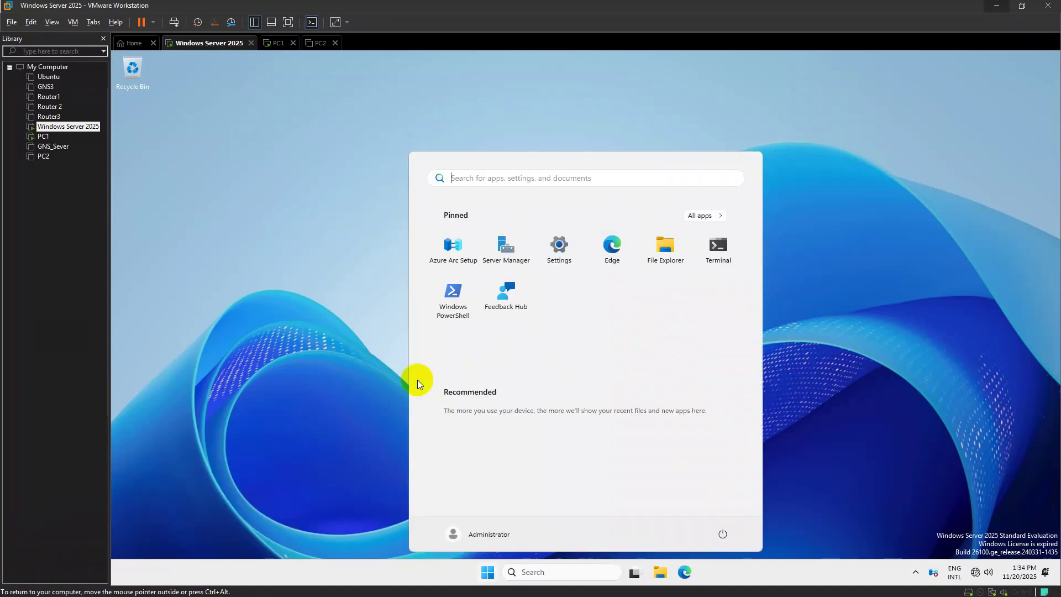
type("iui")
key("BackSpace")
key("BackSpace")
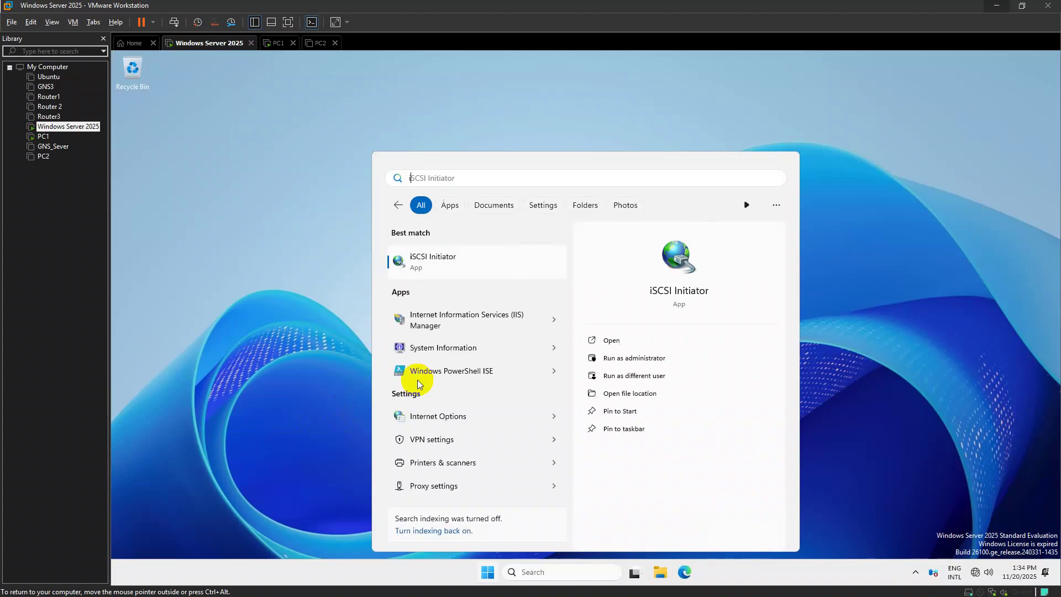
type("is")
key("Return")
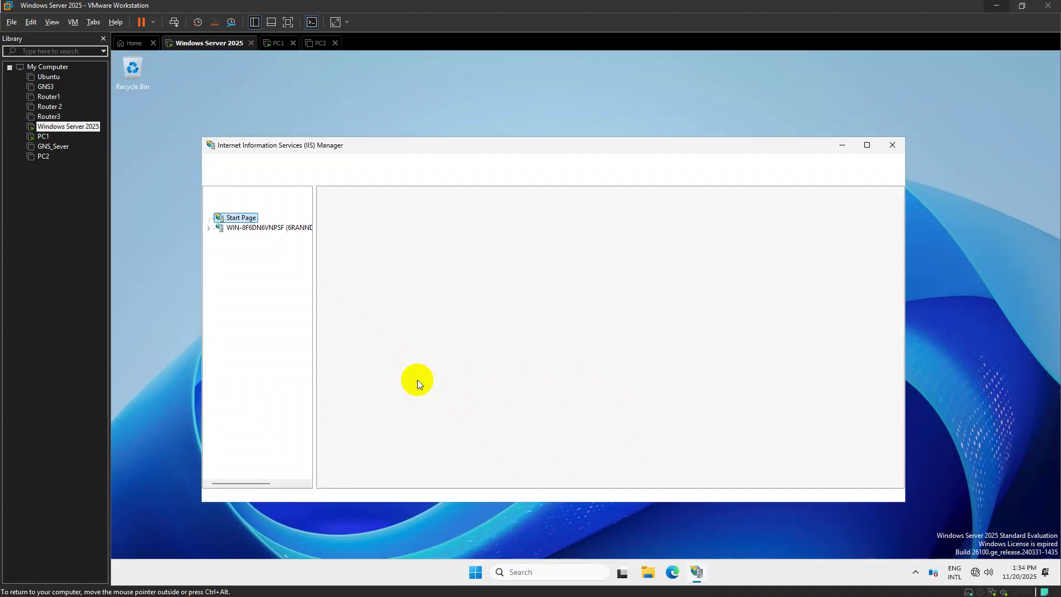
left_click(254, 229)
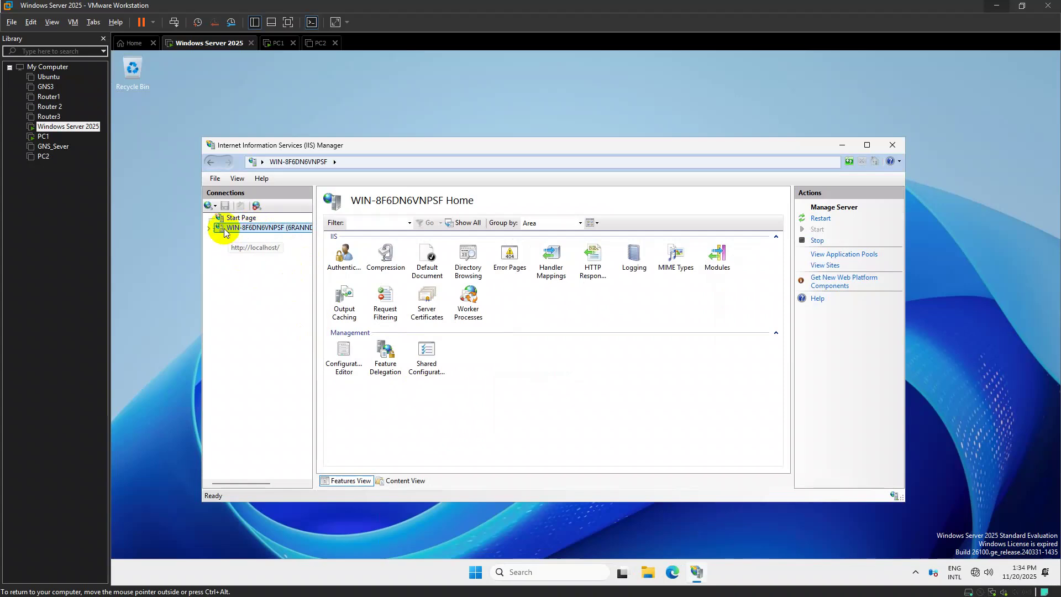
left_click(209, 228)
double_click(243, 249)
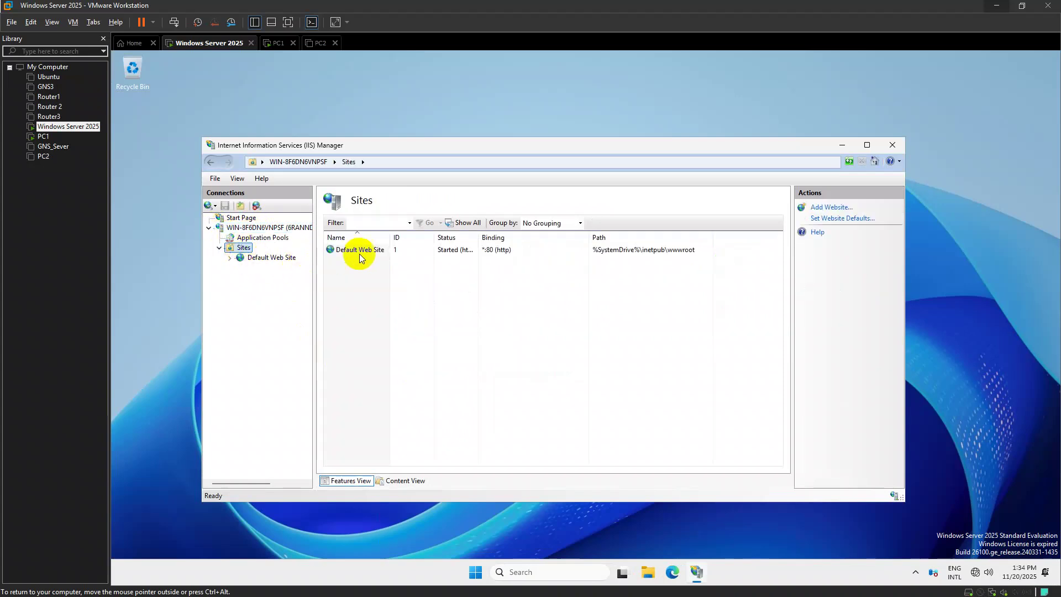
left_click(349, 250)
left_click(813, 289)
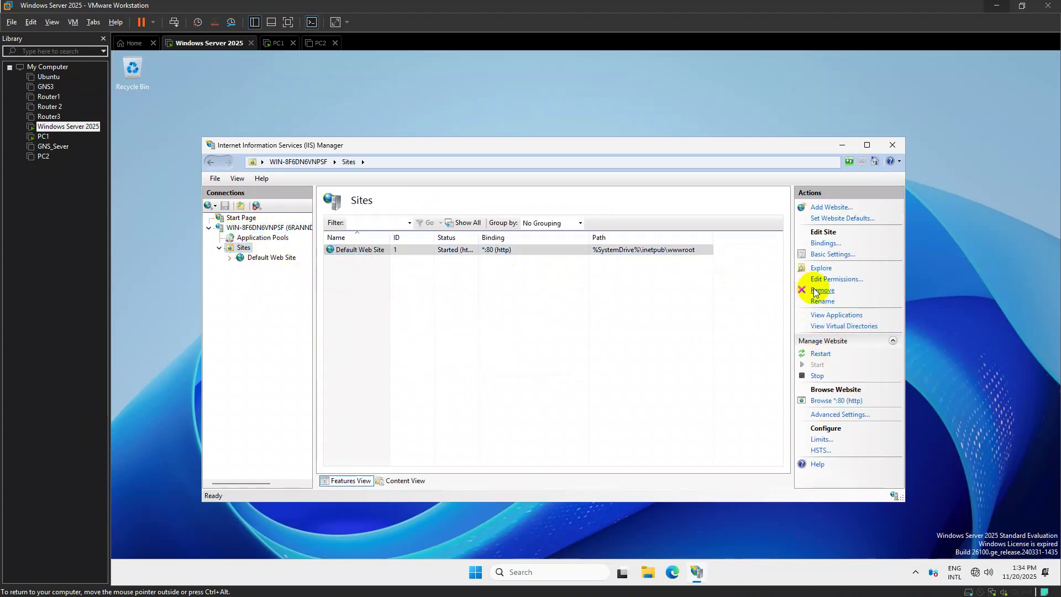
left_click(579, 351)
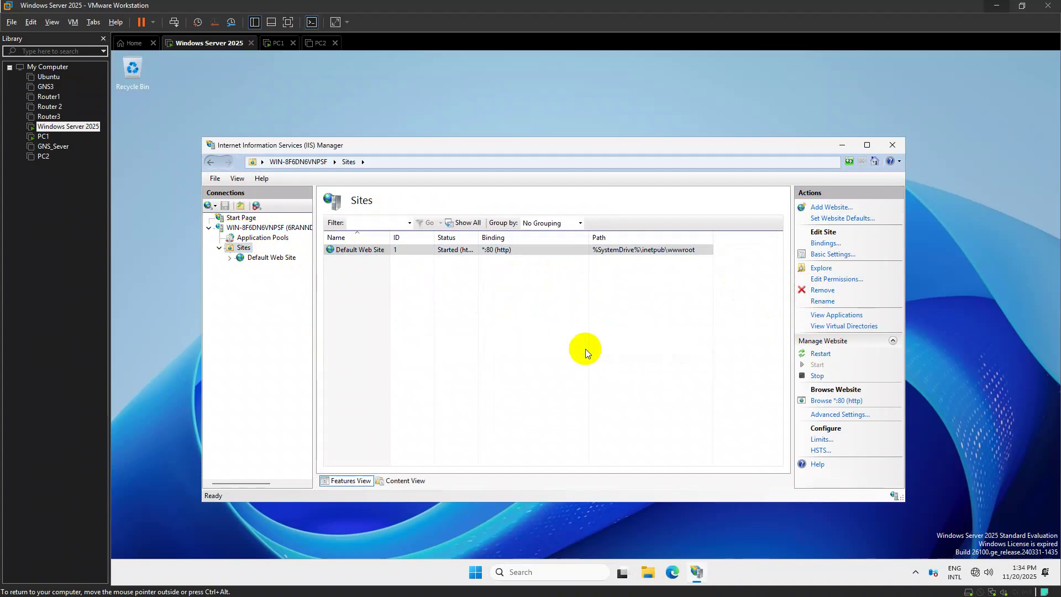
Start adding a new website named sv2
right_click(244, 252)
left_click(300, 259)
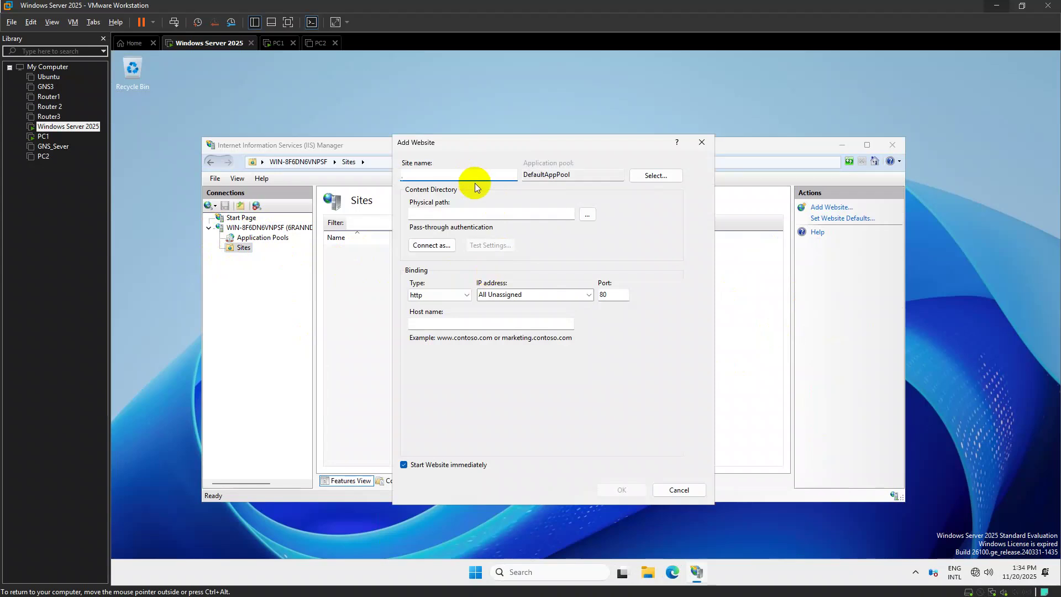
type("sv2")
key("BackSpace")
key("BackSpace")
key("BackSpace")
type("S")
Set the sv2 site's physical path to C:\inetpub\wwwroot
left_click(588, 218)
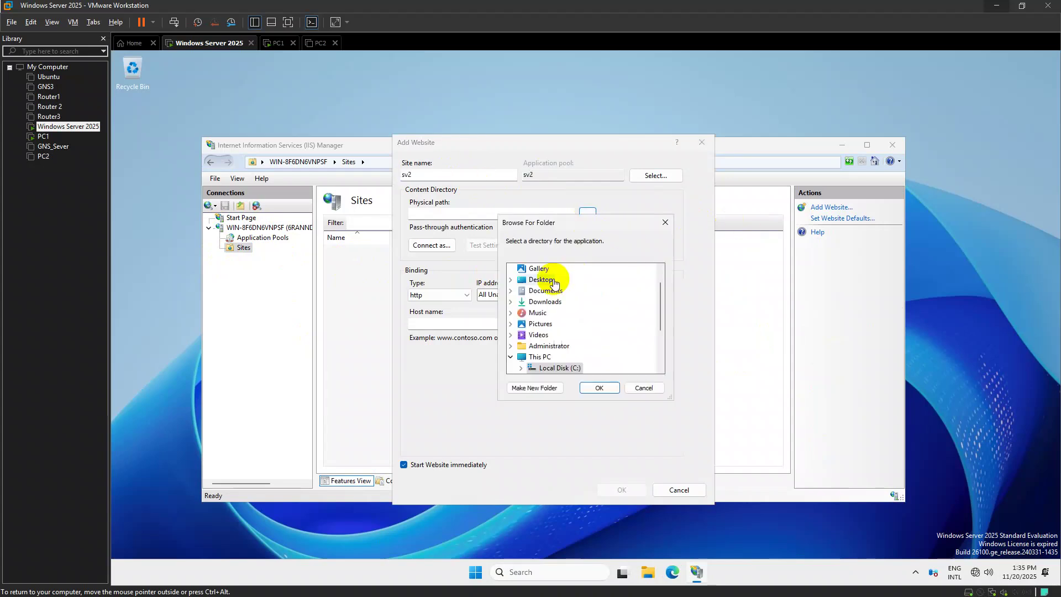
double_click(553, 334)
scroll(553, 326, "down", 2)
scroll(553, 325, "up", 2)
double_click(559, 313)
scroll(578, 338, "down", 3)
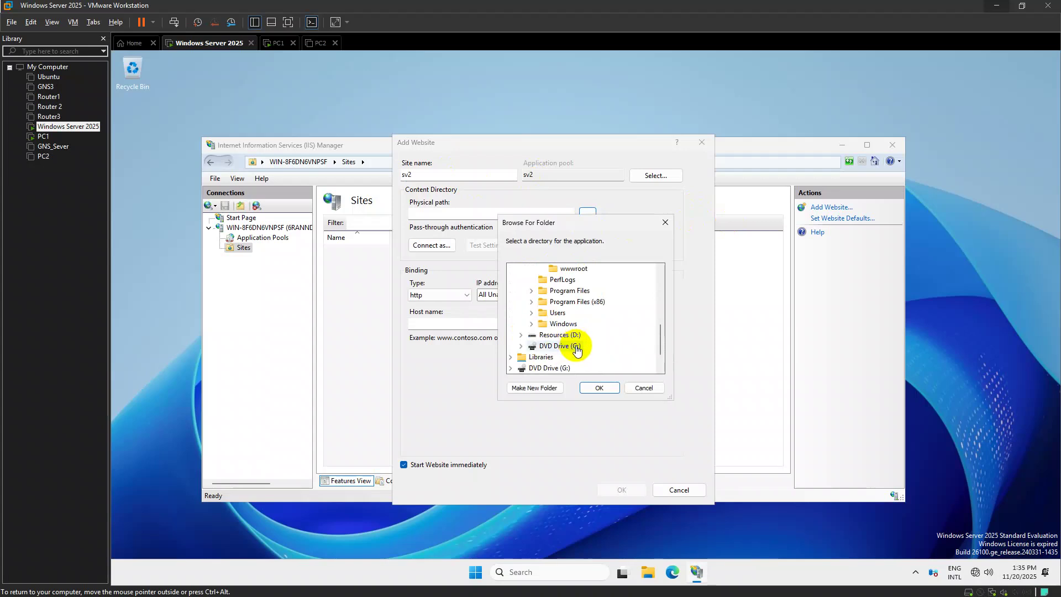
left_click(574, 268)
left_click(586, 387)
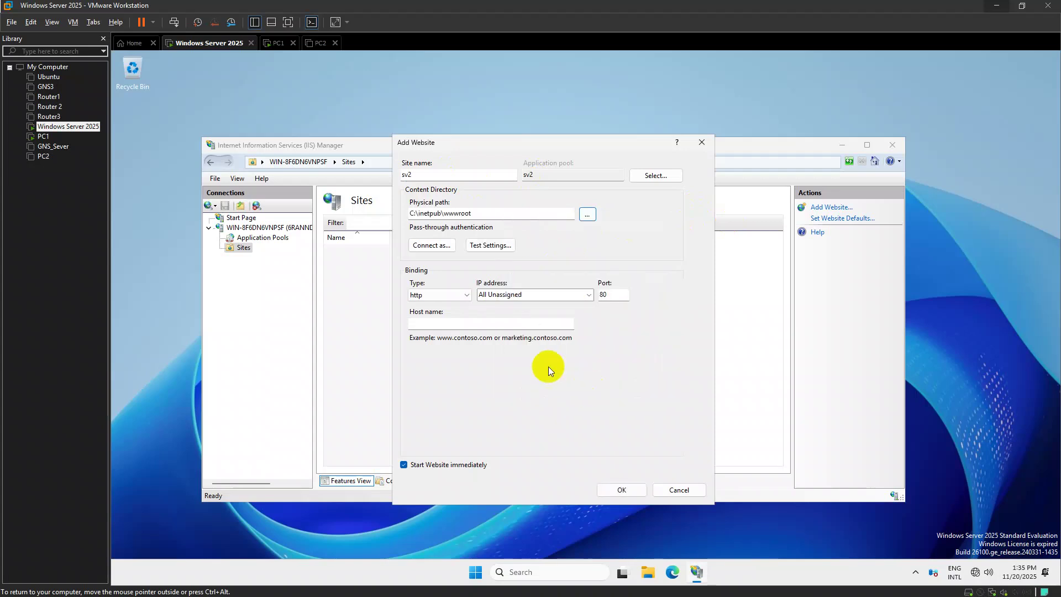
Bind the site to 192.168.2.1 port 80 and begin entering the sv2 host name
left_click(558, 303)
left_click(500, 304)
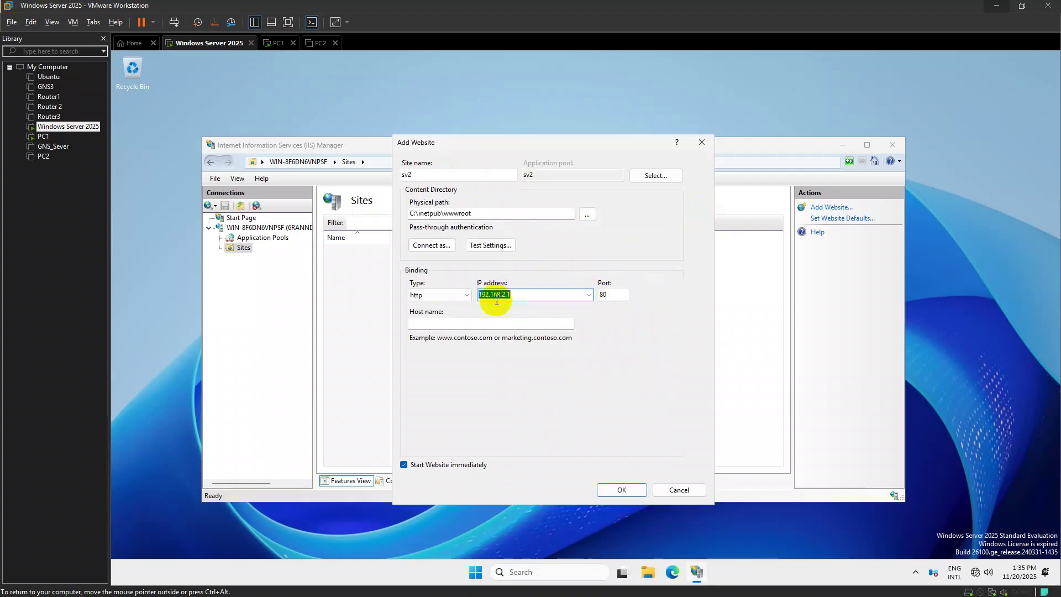
left_click(619, 299)
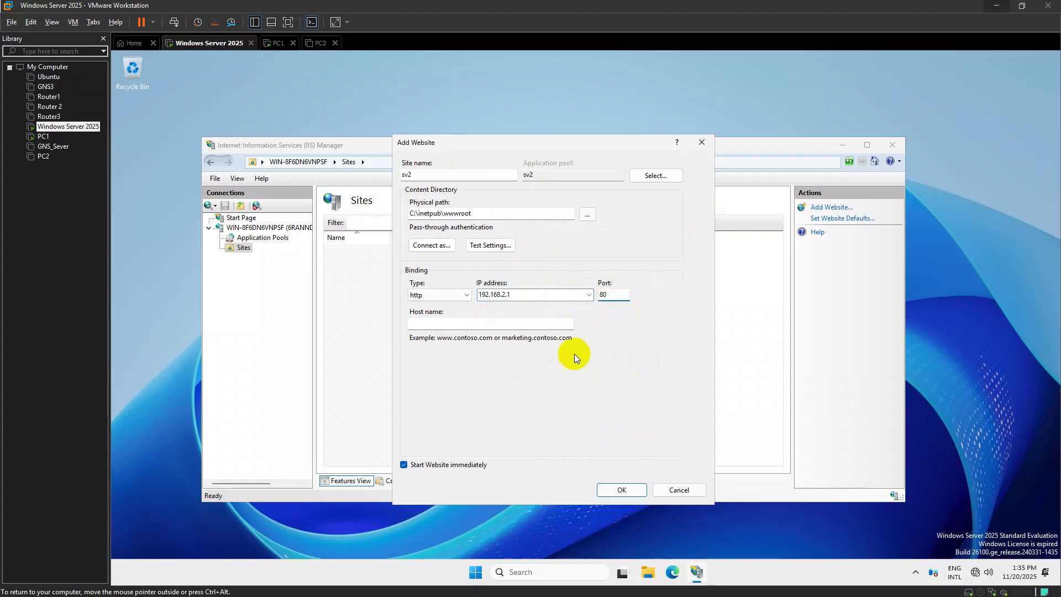
left_click(511, 324)
type("sv2.6ranndara.com")
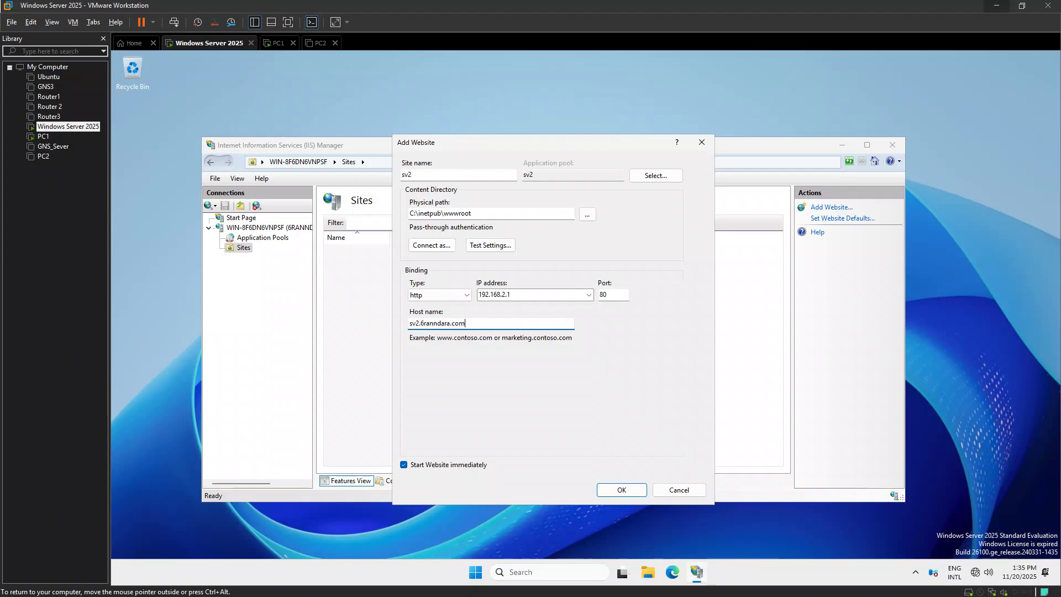
key("super")
Open Server Manager's Local Server page to confirm the 6ranndara.com domain
type("se")
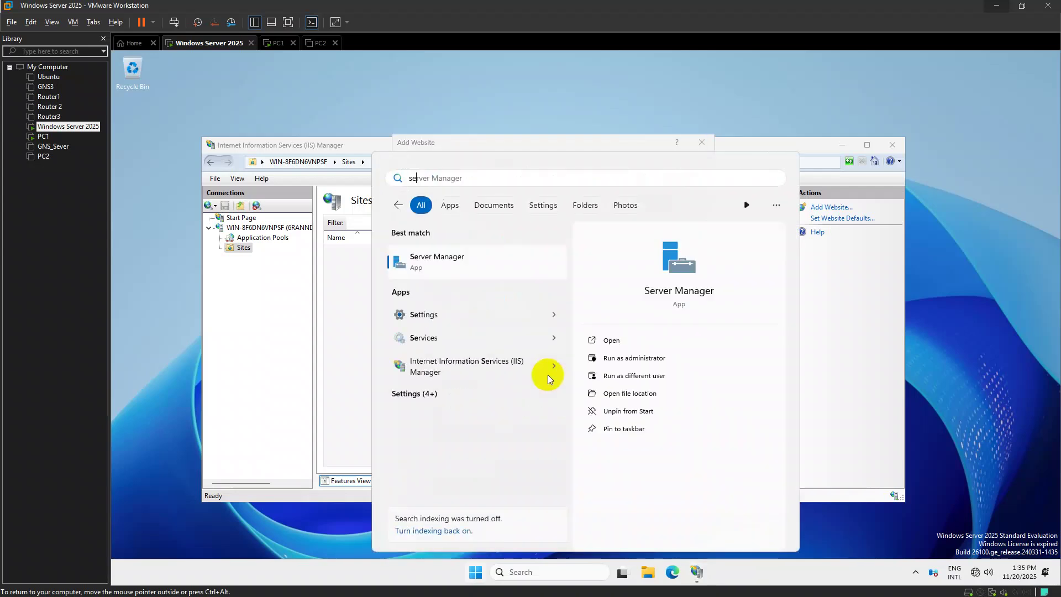
key("Return")
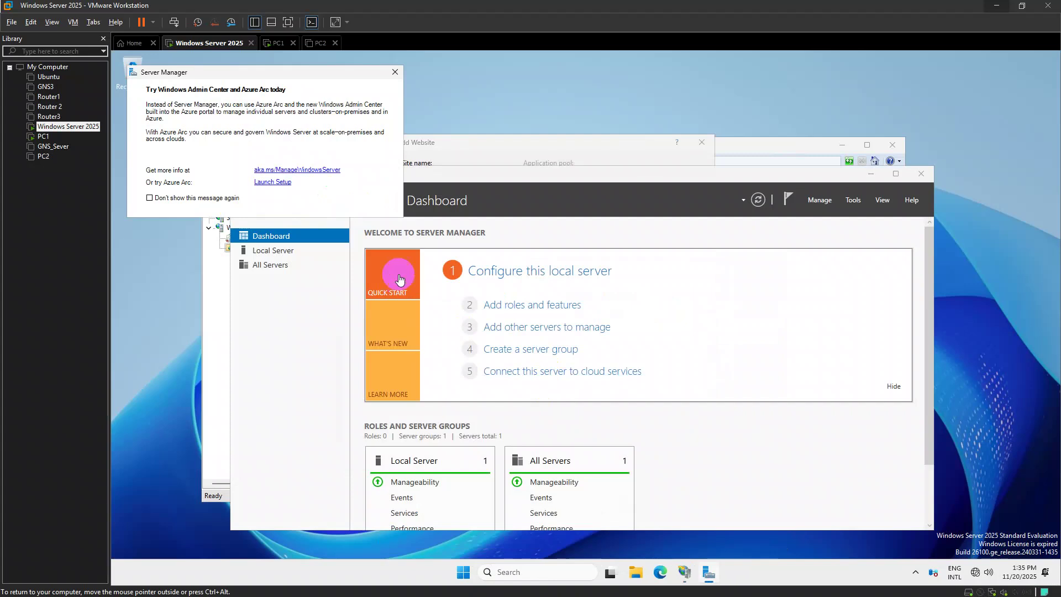
left_click(317, 259)
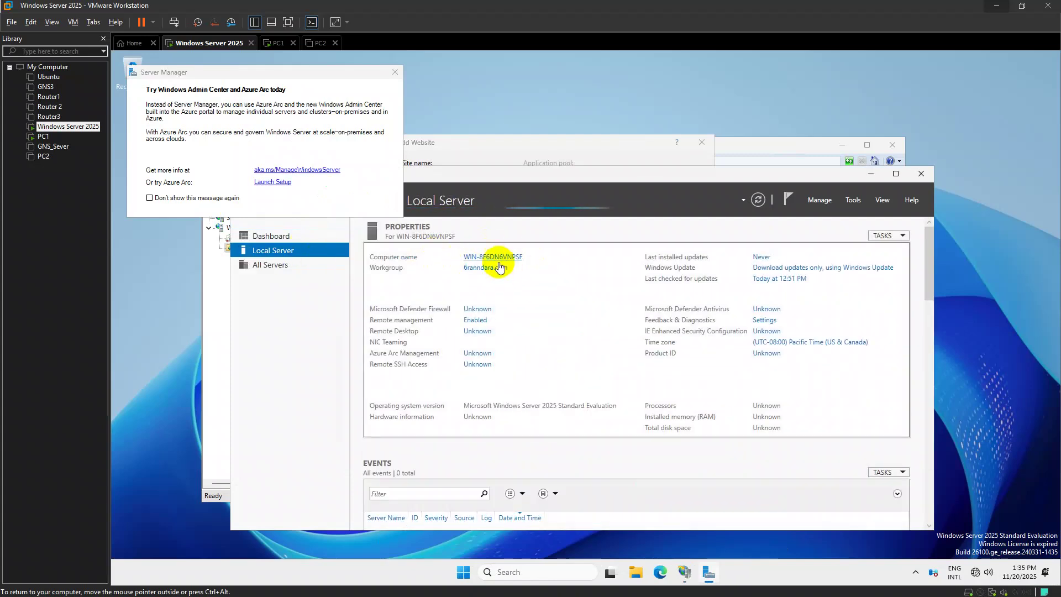
Create the sv2 website and browse it at sv2.6ranndara.com on 192.168.2.1:80
left_click(871, 174)
left_click(621, 492)
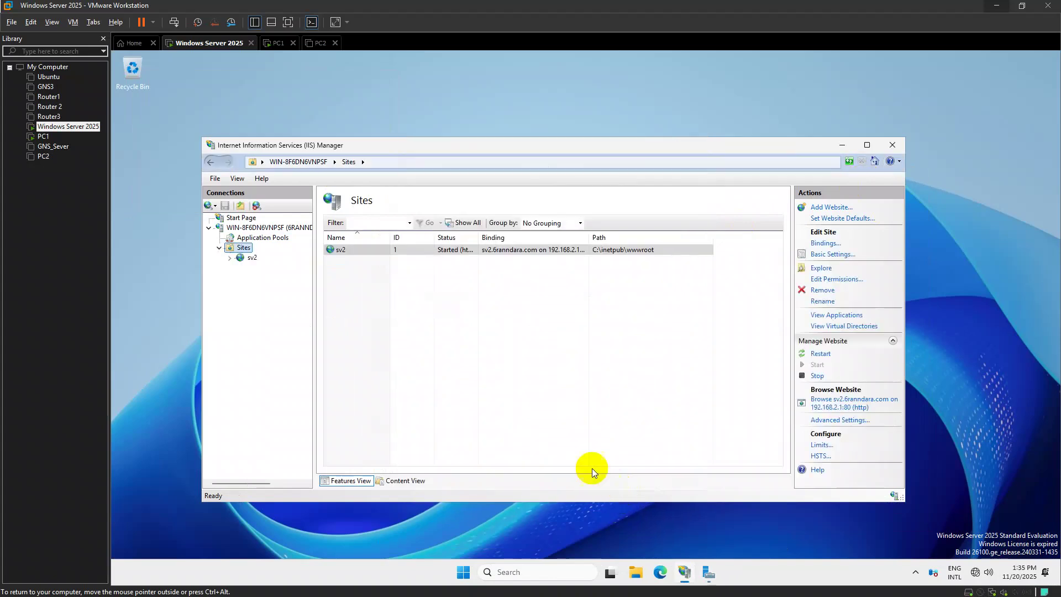
left_click(847, 403)
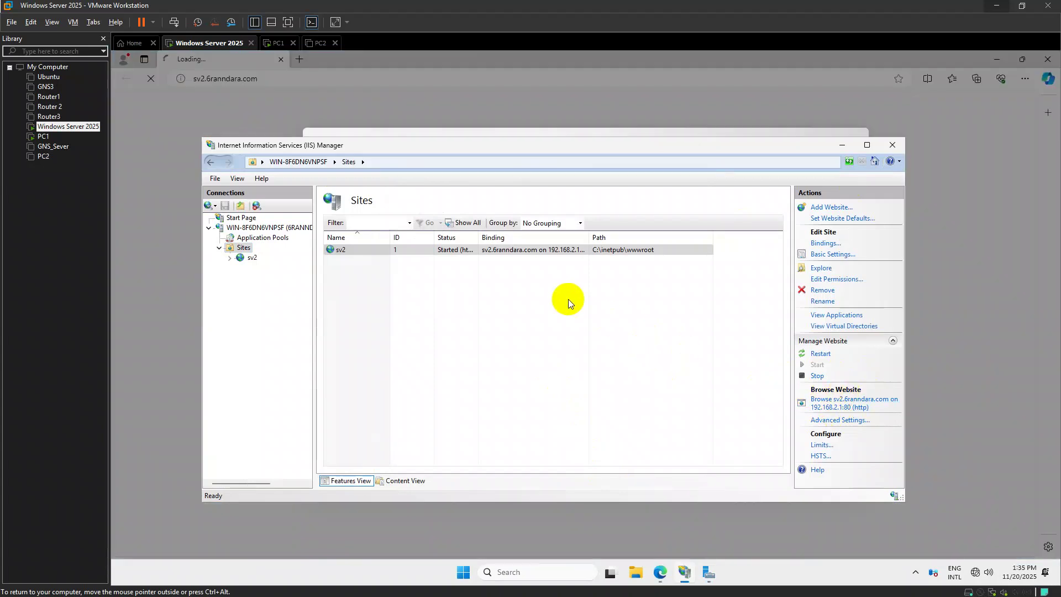
Skip Edge's sign-in setup, retry sv2.6ranndara.com, and close the extra tabs
left_click(843, 147)
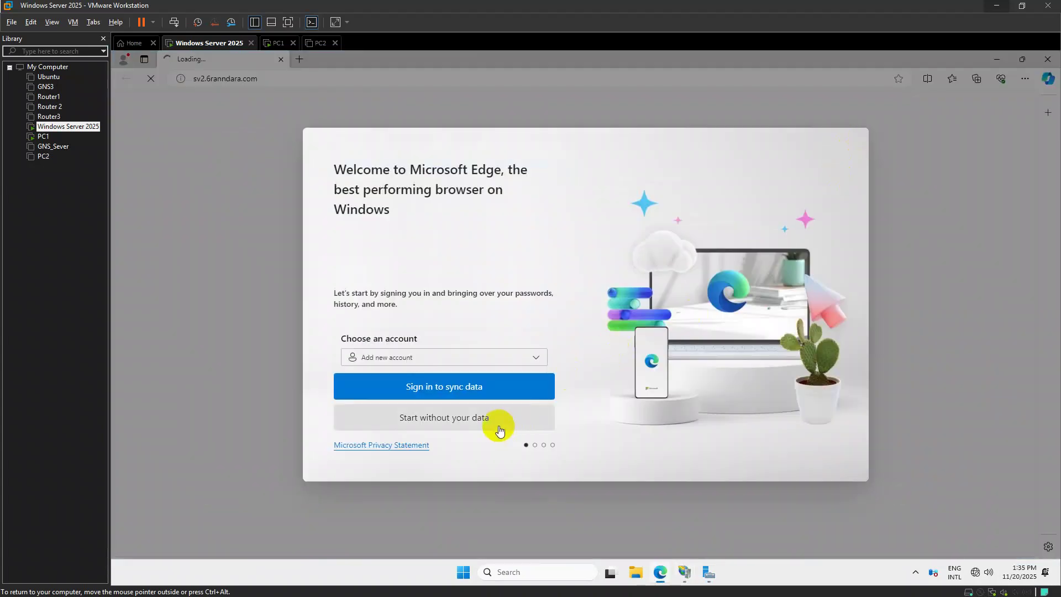
left_click(496, 424)
left_click(432, 420)
left_click(396, 423)
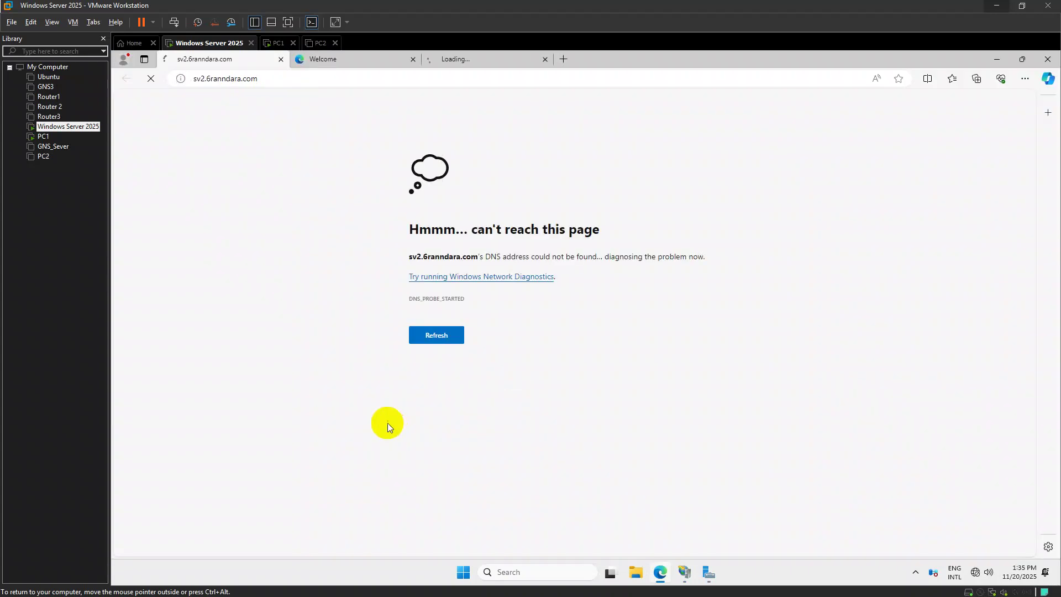
left_click(437, 337)
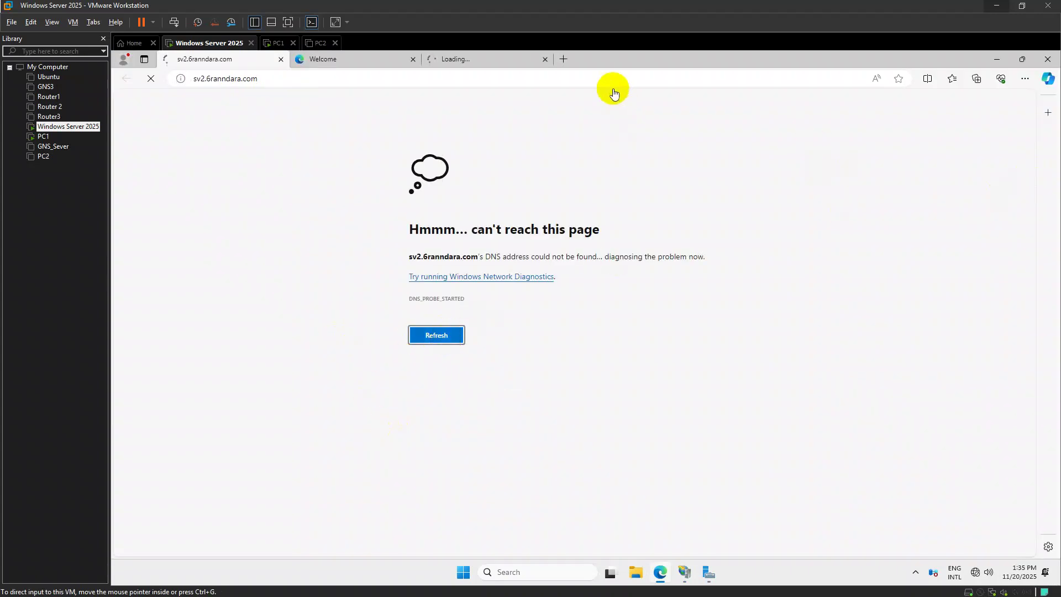
left_click(525, 61)
left_click(545, 59)
left_click(413, 59)
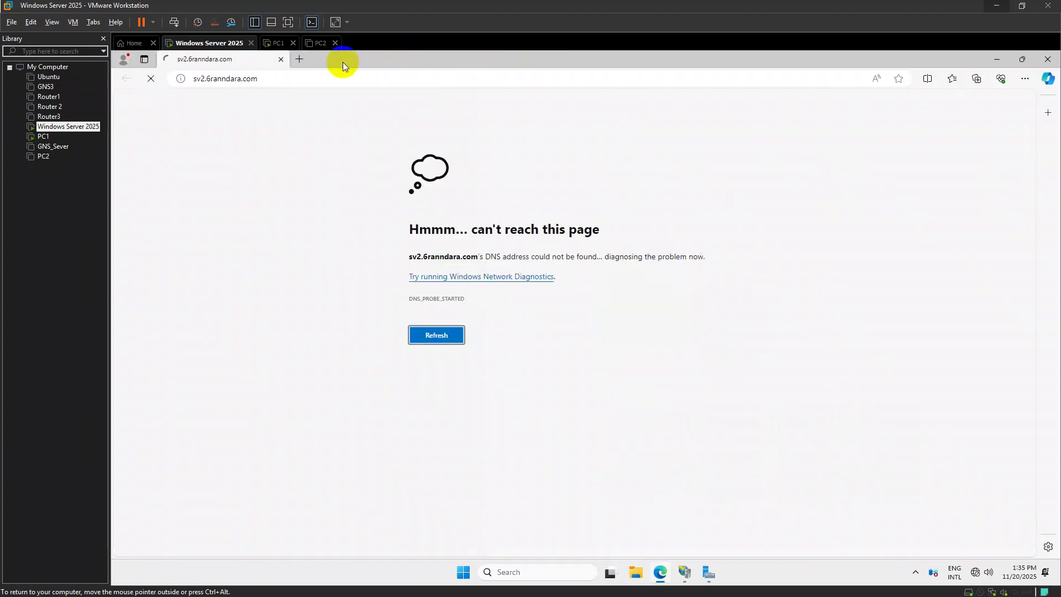
Load 192.168.2.1 in a new tab, get HTTP 404, and close Edge
left_click(296, 60)
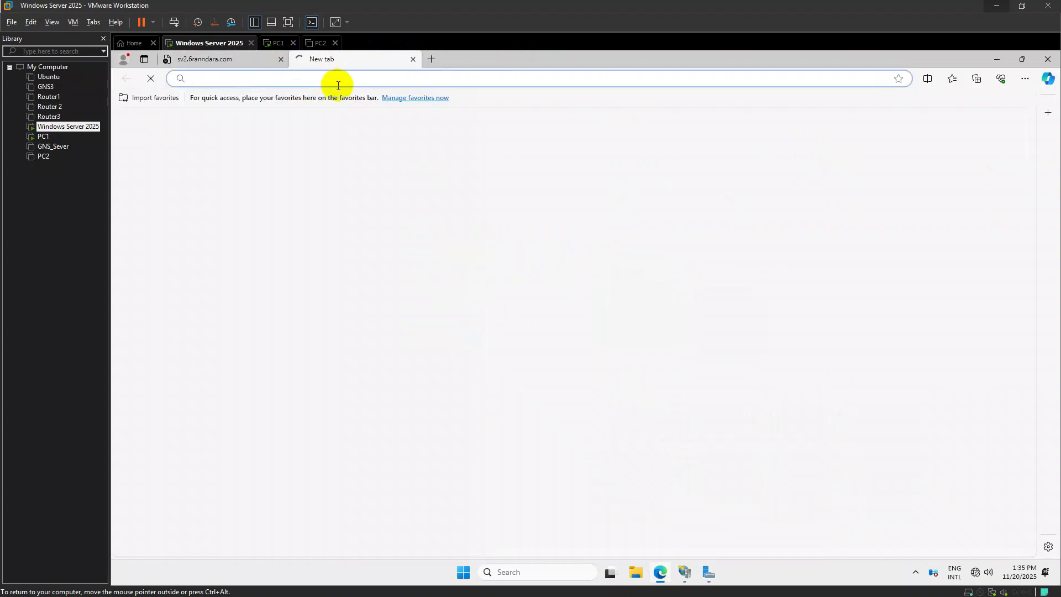
type("1")
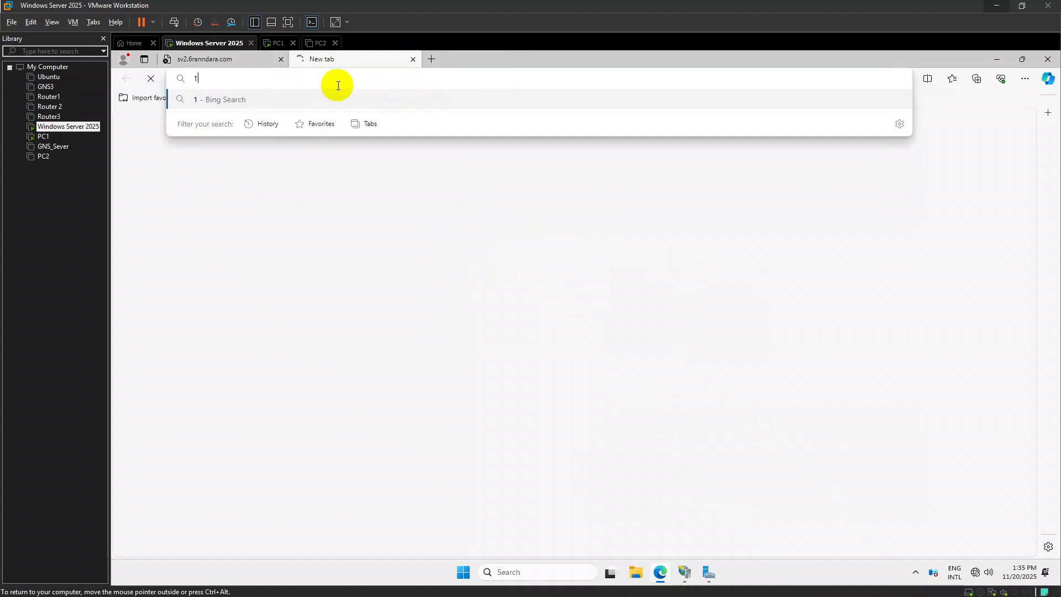
type("92.168.2.1")
key("Return")
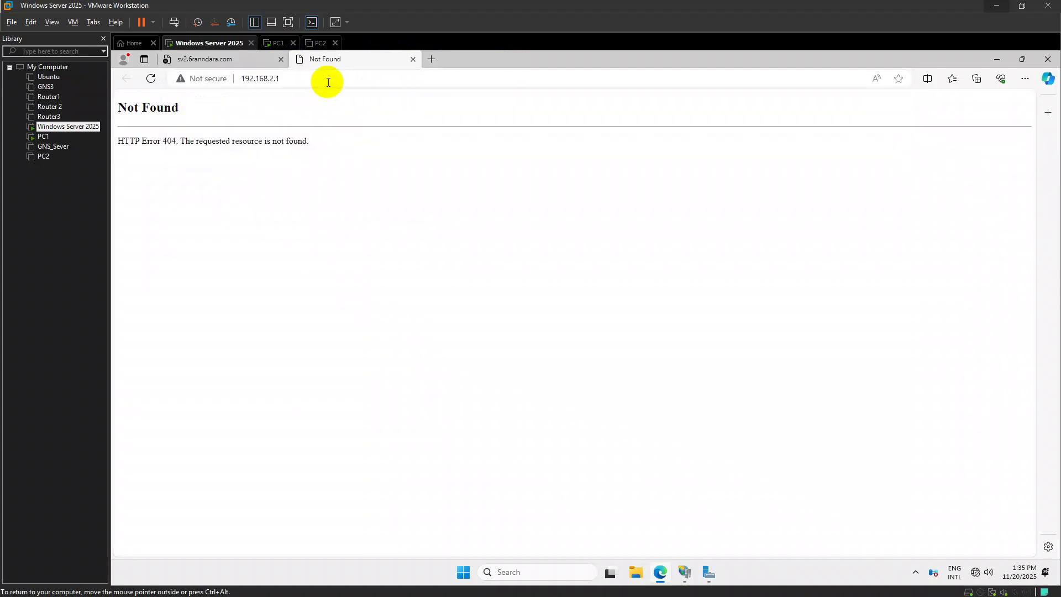
left_click(413, 59)
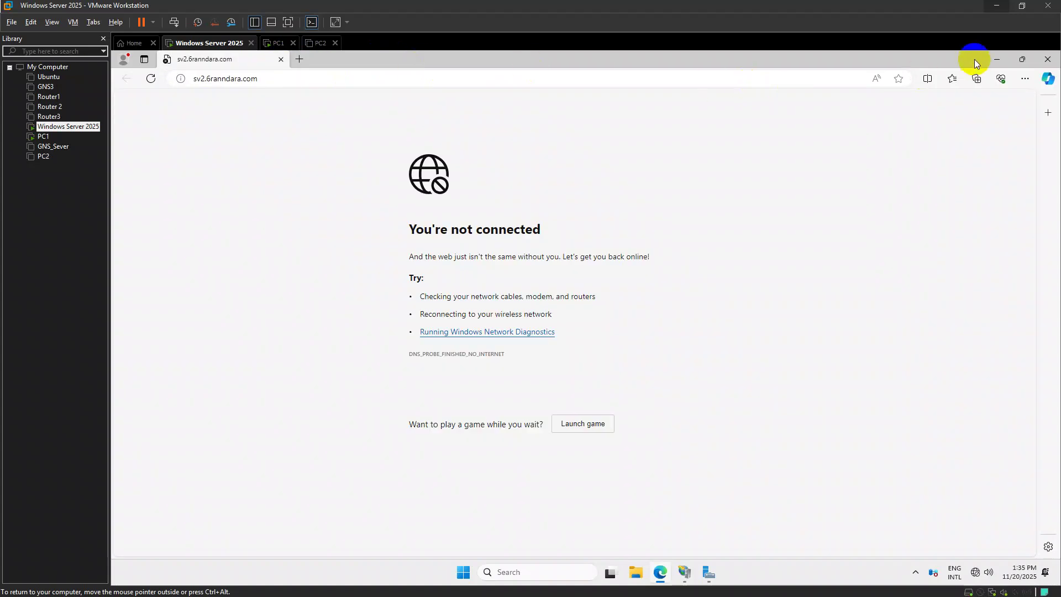
left_click(1047, 60)
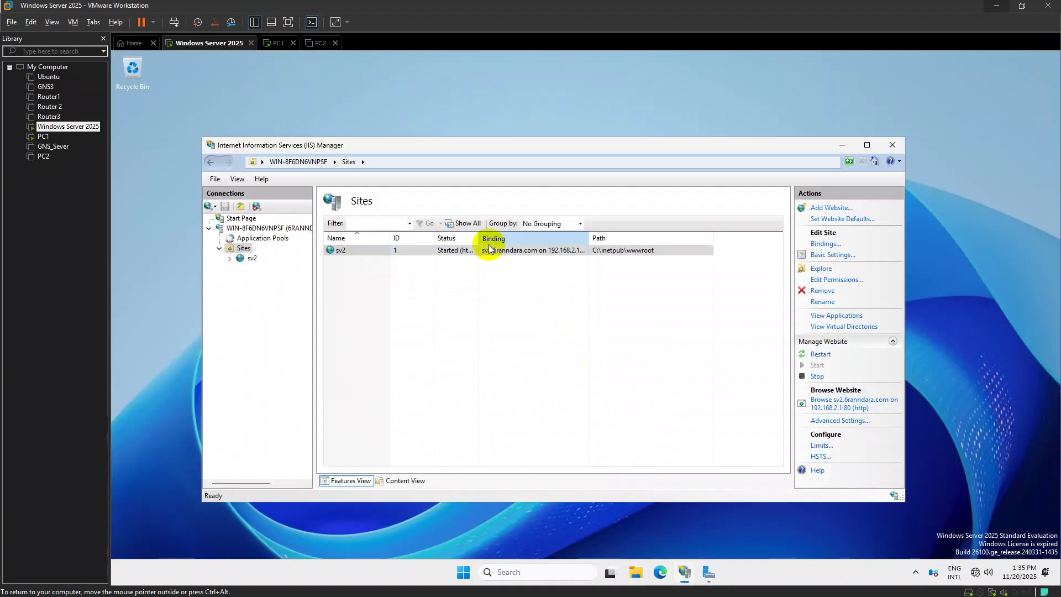
Open DNS Manager from Server Manager Tools and navigate to the 6ranndara.com forward lookup zone
left_click(820, 355)
left_click(845, 141)
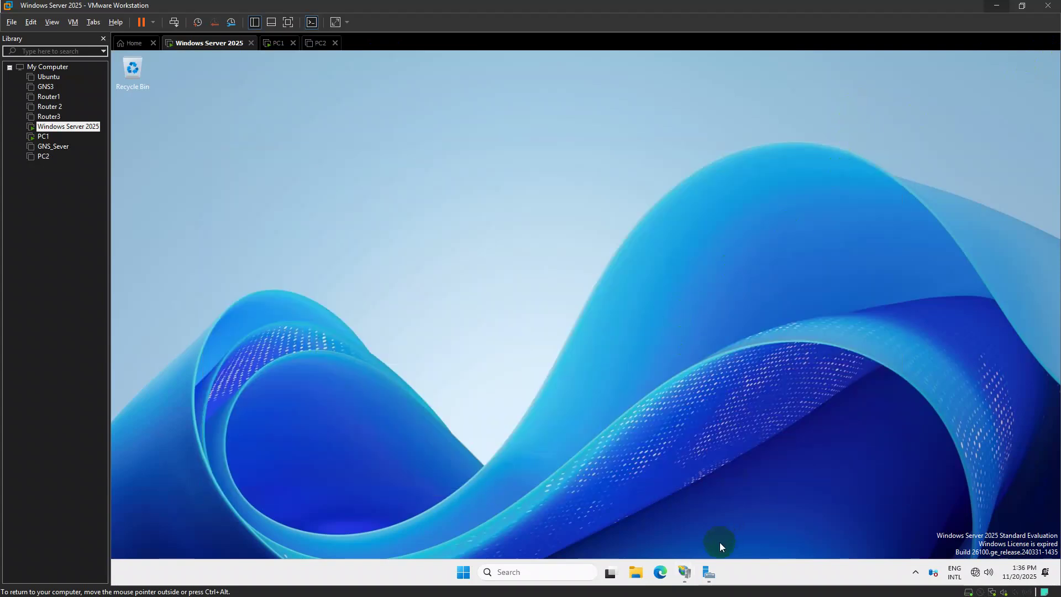
left_click(709, 572)
left_click(853, 200)
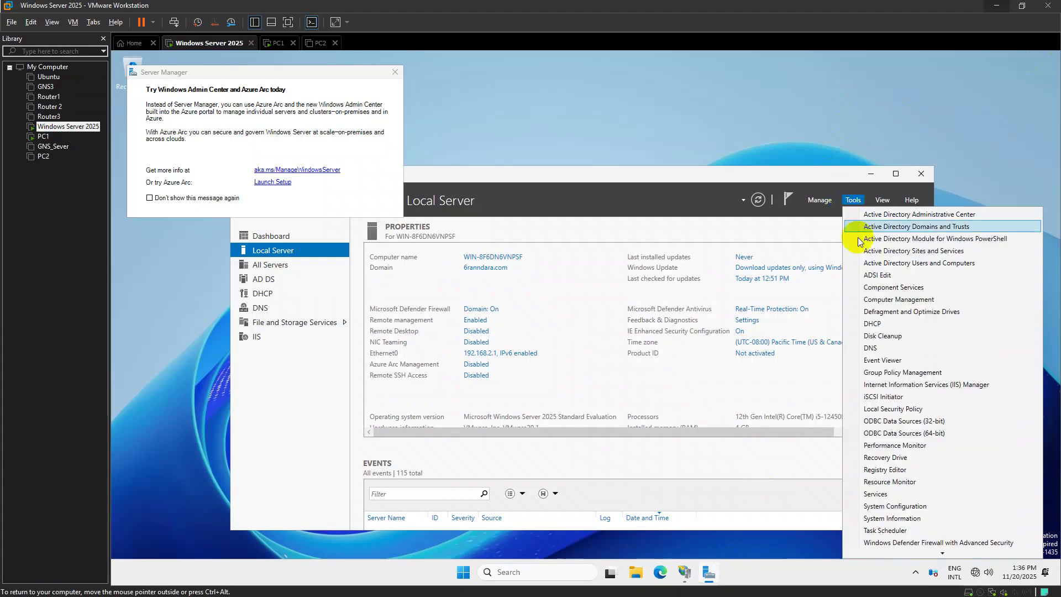
left_click(871, 348)
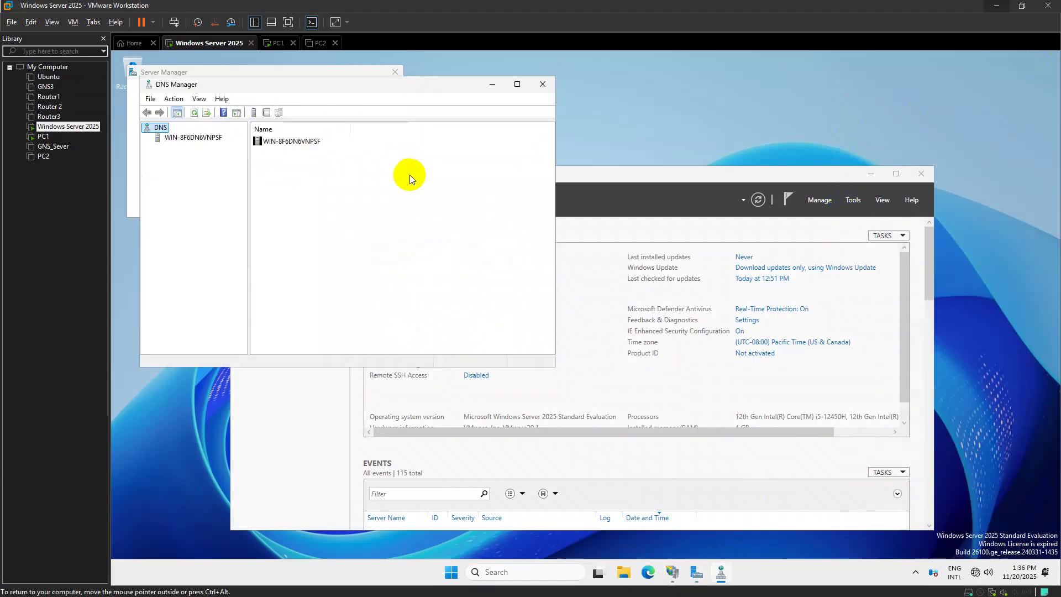
double_click(210, 141)
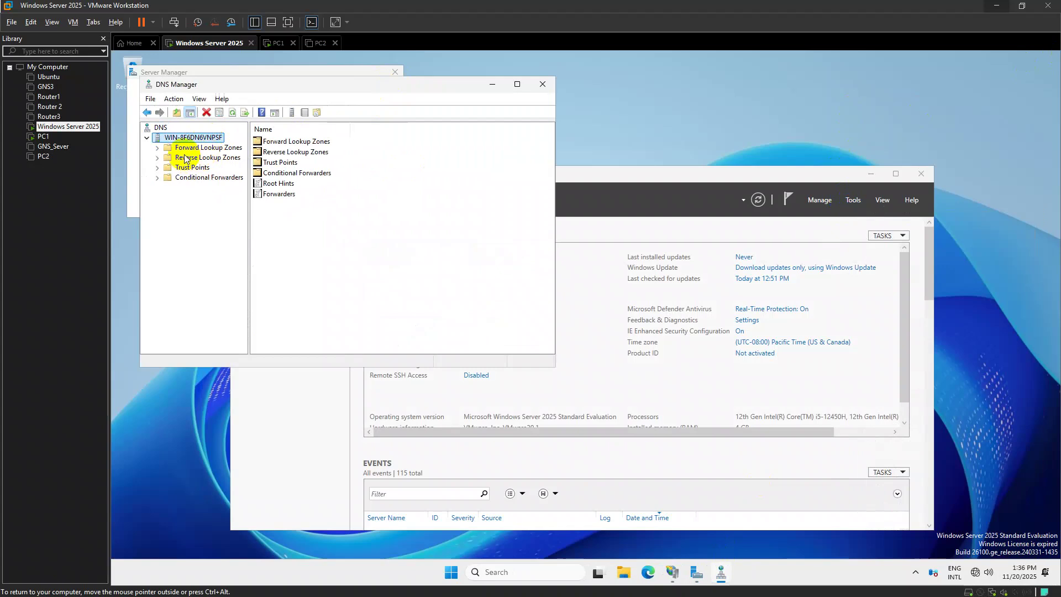
left_click(193, 148)
double_click(285, 153)
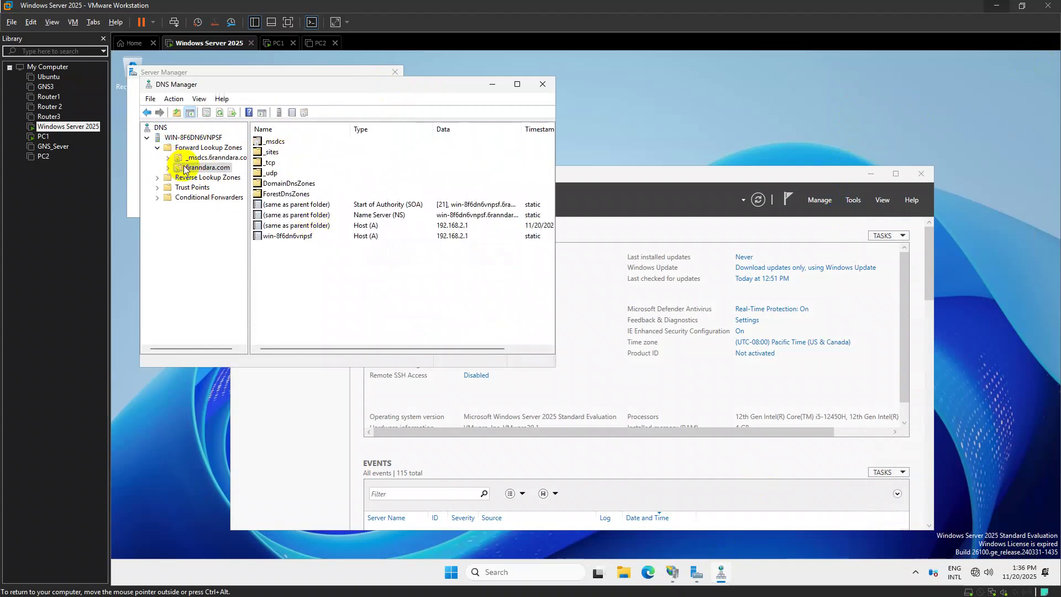
left_click(182, 147)
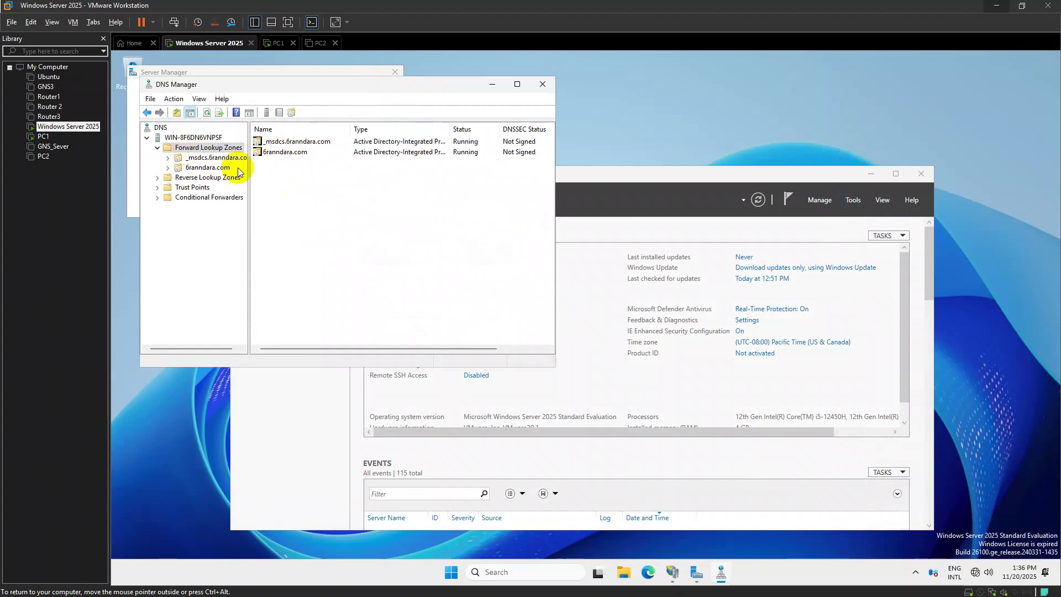
double_click(278, 153)
Add a New Host (A) record named sv2 with IP address 192.168.2.1
right_click(271, 253)
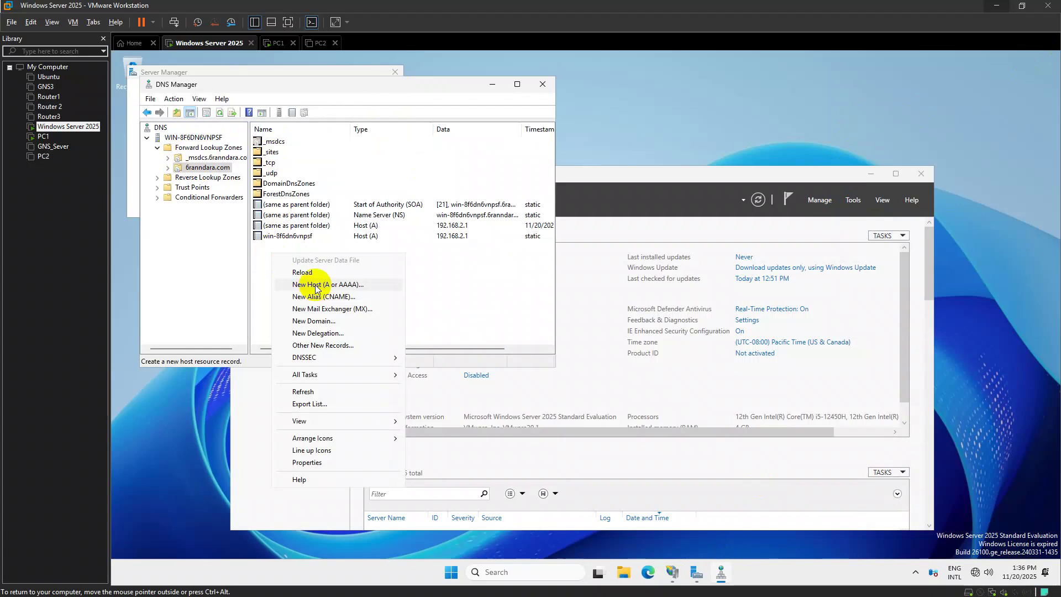
left_click(315, 284)
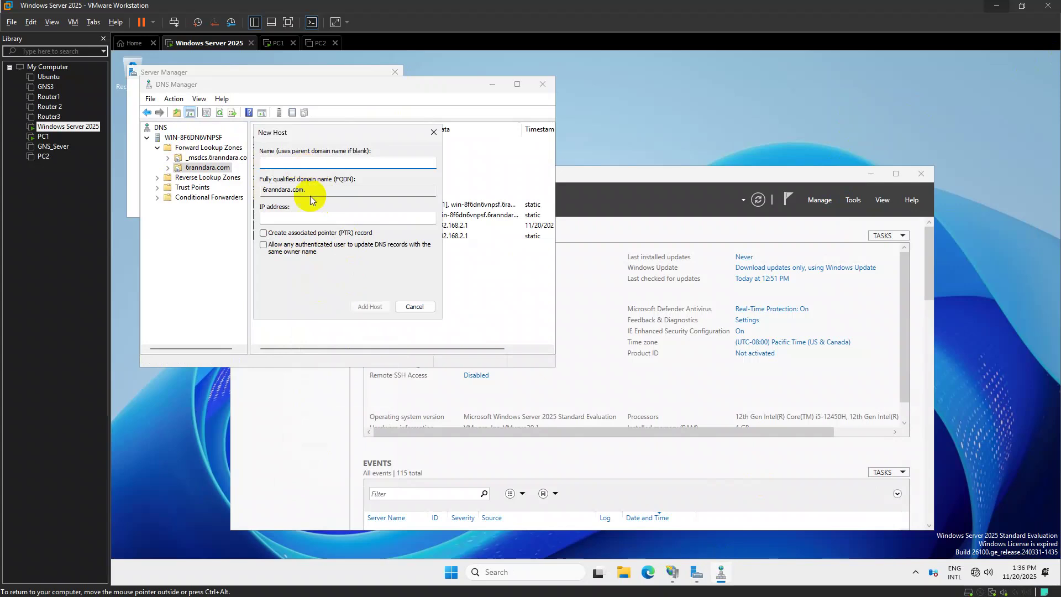
left_click(304, 220)
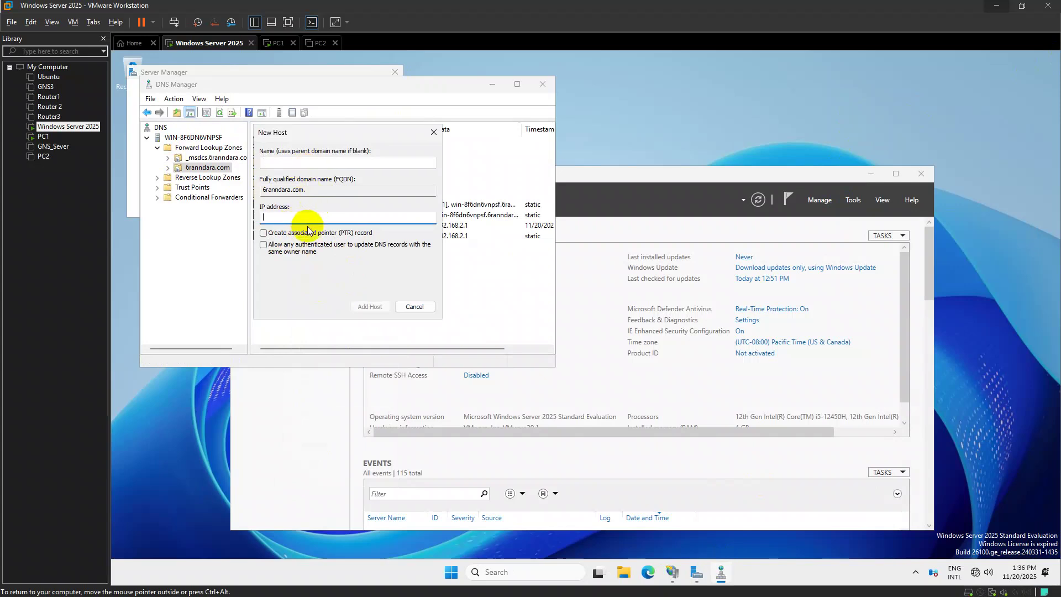
left_click(282, 162)
left_click(281, 217)
type("192.16")
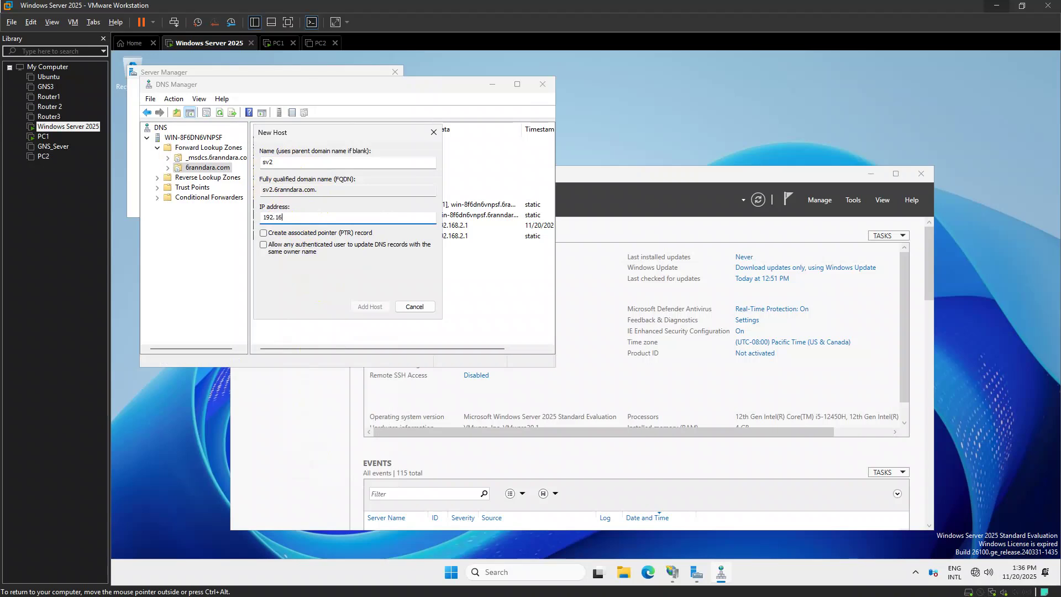
type("8.2.1")
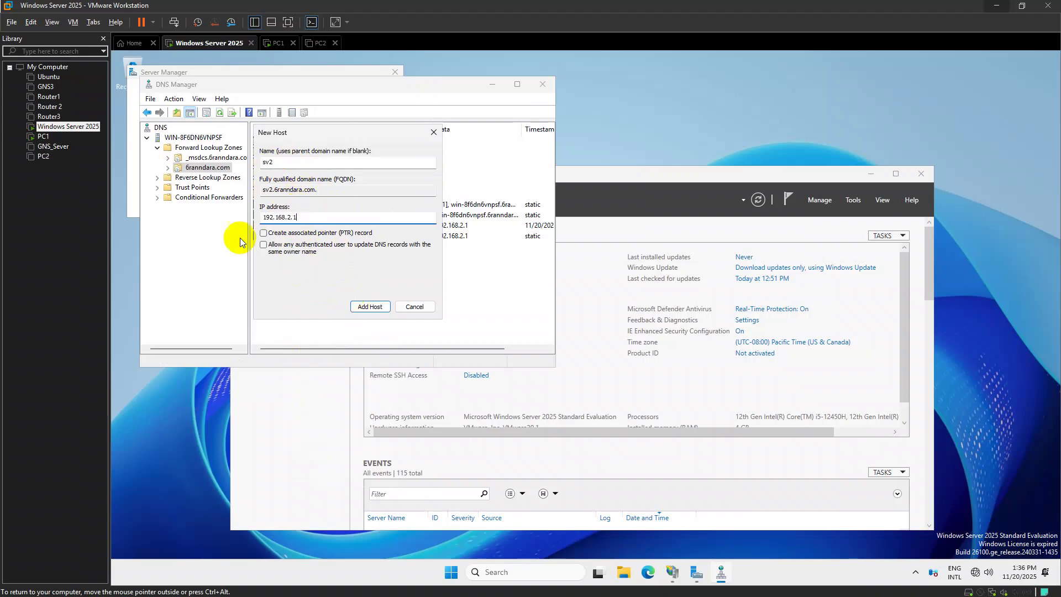
left_click(370, 307)
left_click(680, 350)
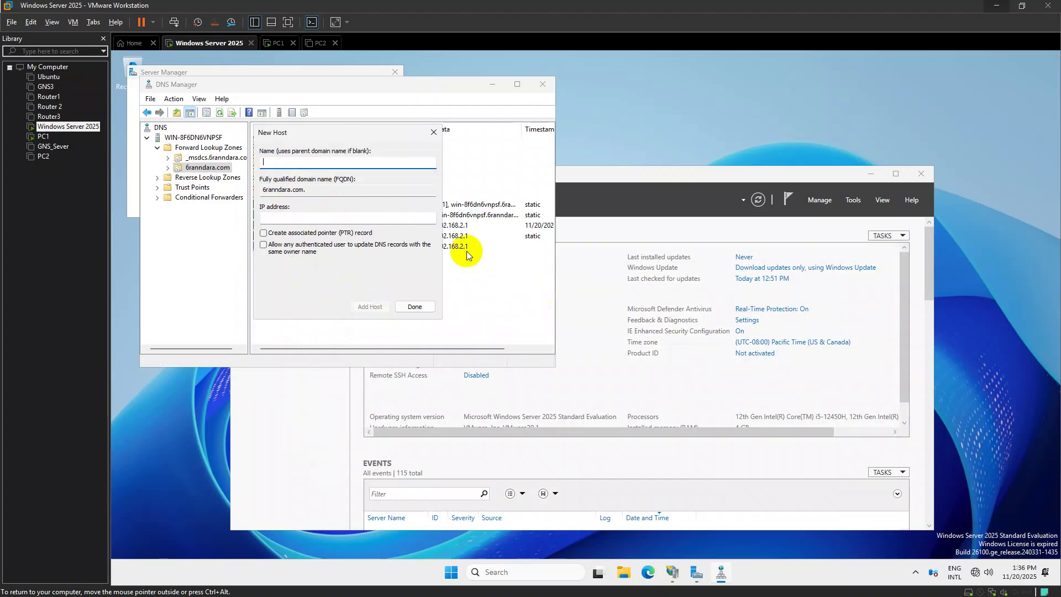
left_click(434, 132)
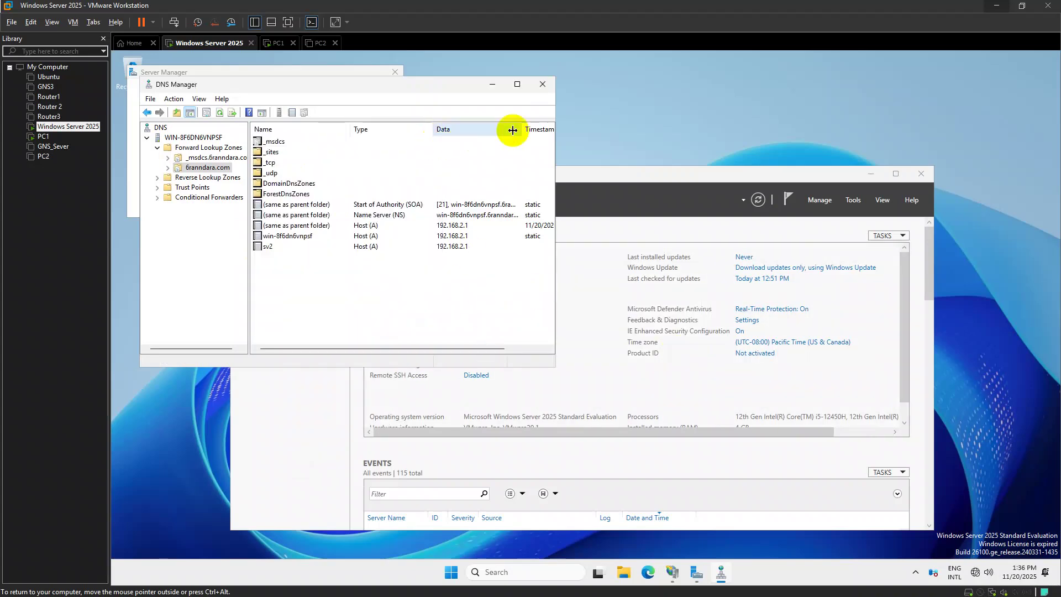
Close DNS Manager, the Azure Arc pop-up and Server Manager to clear the desktop
left_click(312, 248)
left_click(543, 83)
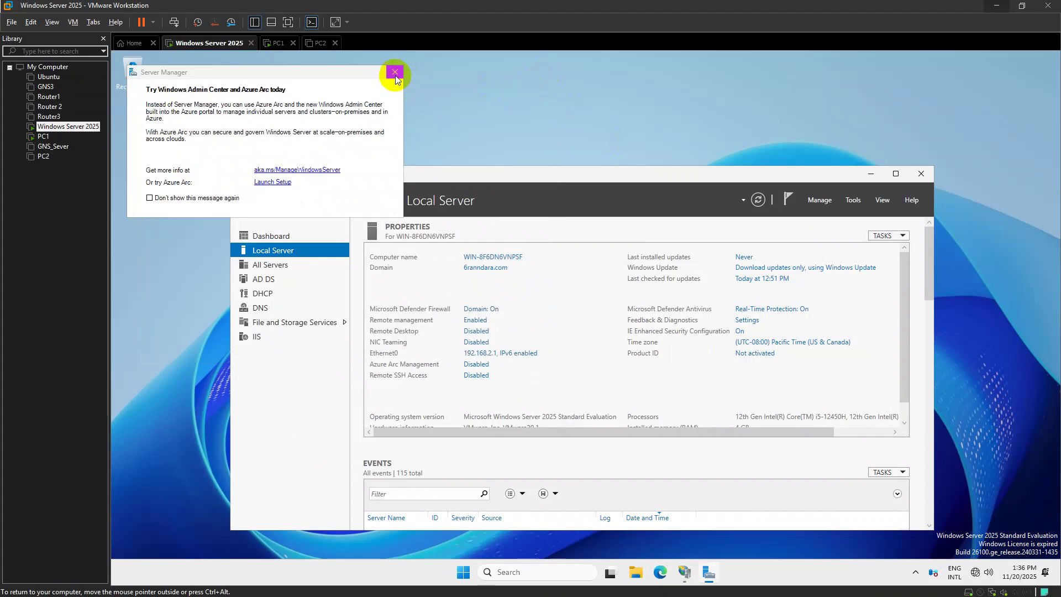
left_click(394, 73)
left_click(922, 173)
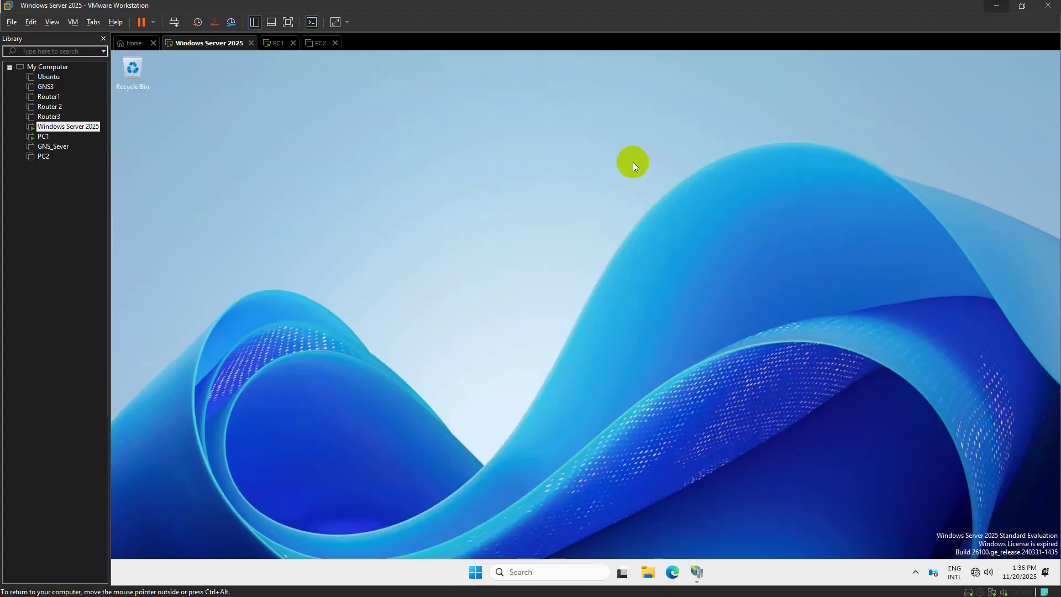
key("super+r")
Run gpupdate /force from the Run box to refresh group policy
type("gp")
key("Down")
key("Return")
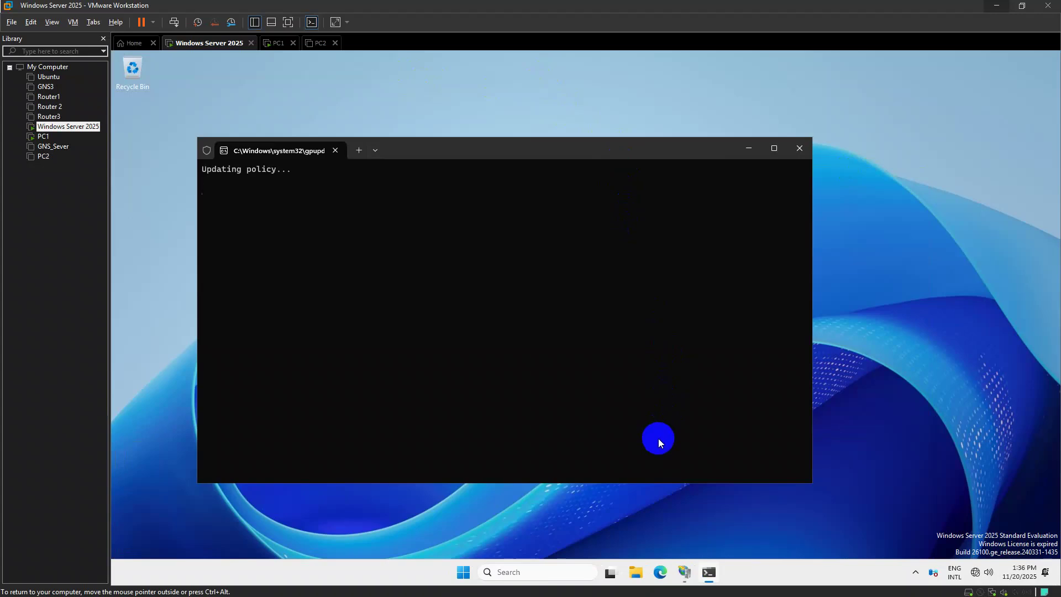
Restart the sv2 site in IIS Manager and browse sv2.6ranndara.com to see the welcome page
left_click(687, 570)
left_click(806, 398)
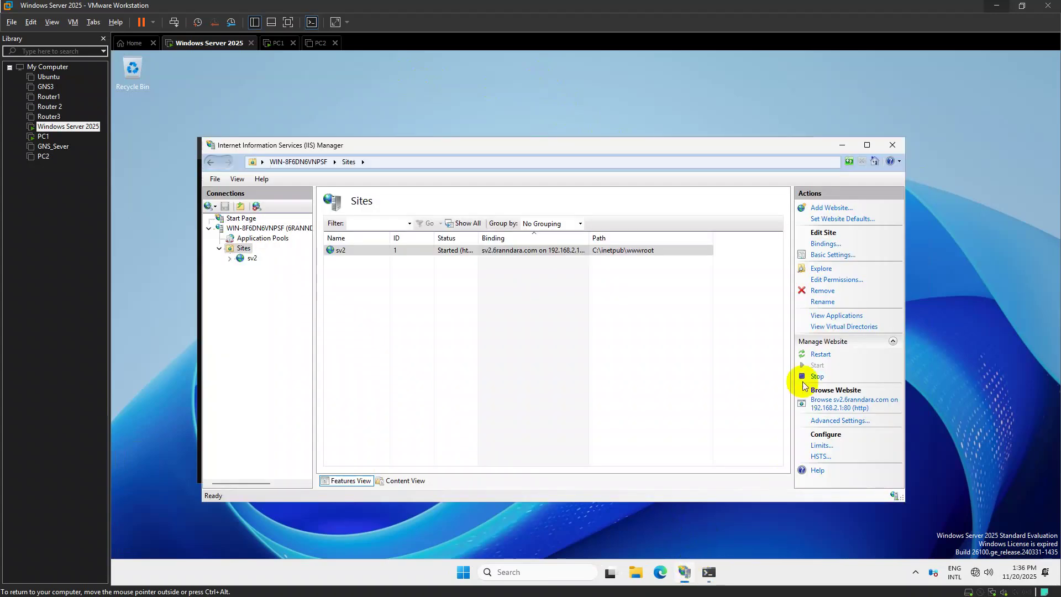
left_click(819, 354)
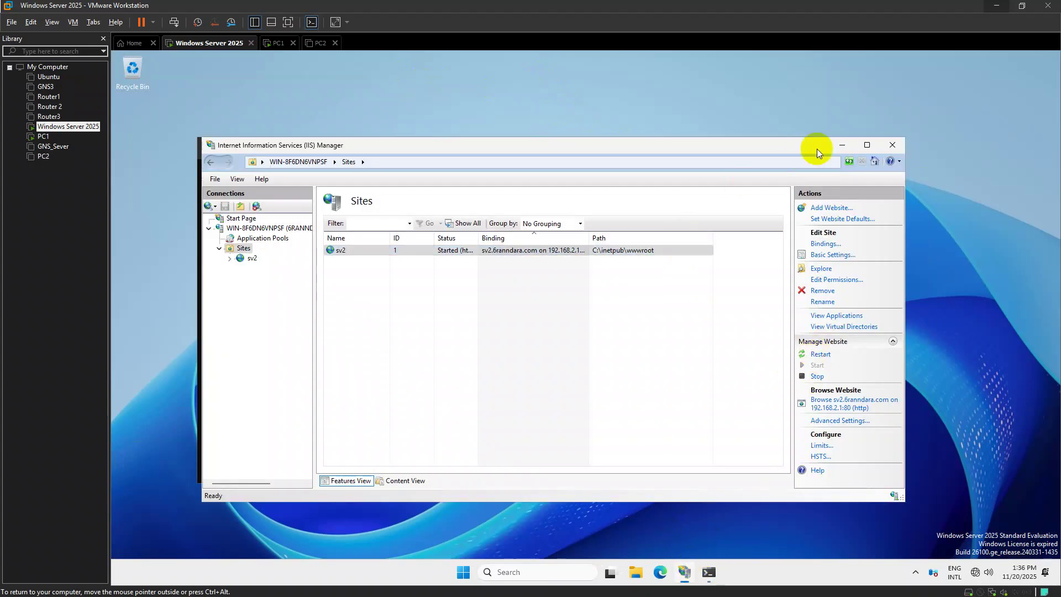
left_click(842, 145)
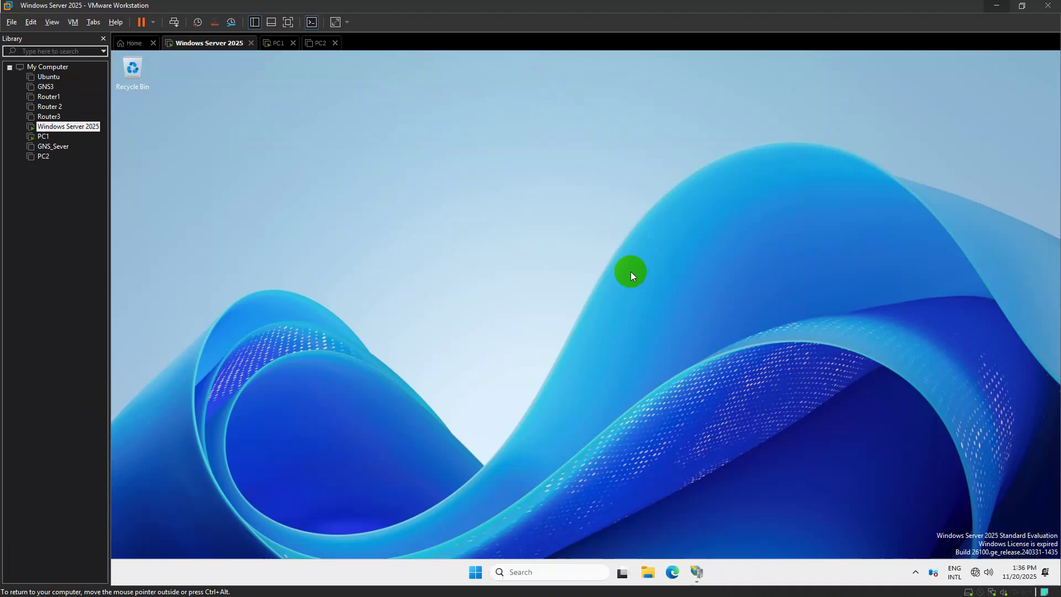
key("alt+Tab")
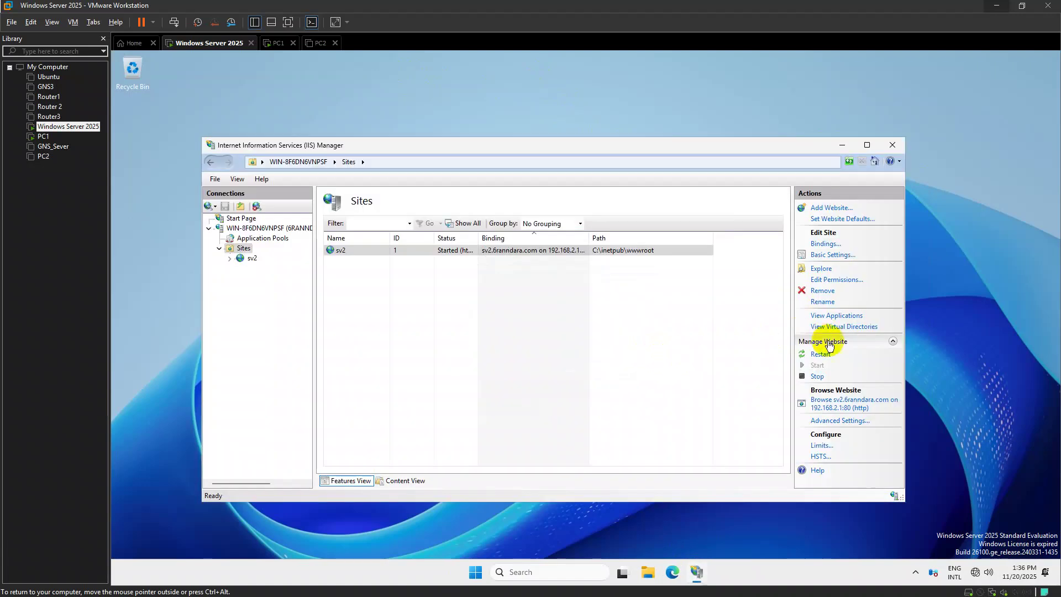
left_click(815, 378)
left_click(841, 399)
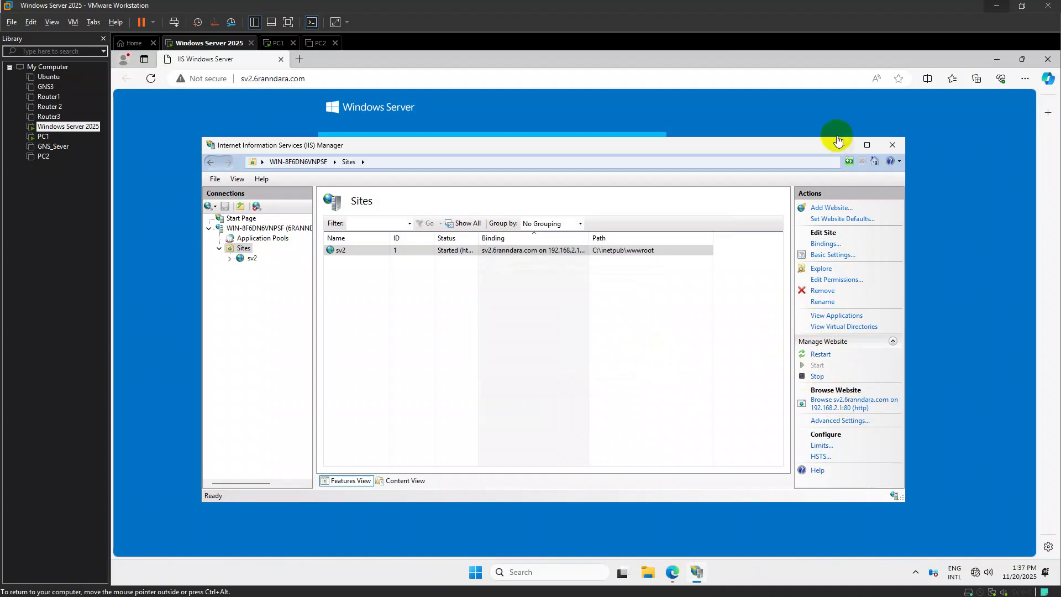
left_click(840, 143)
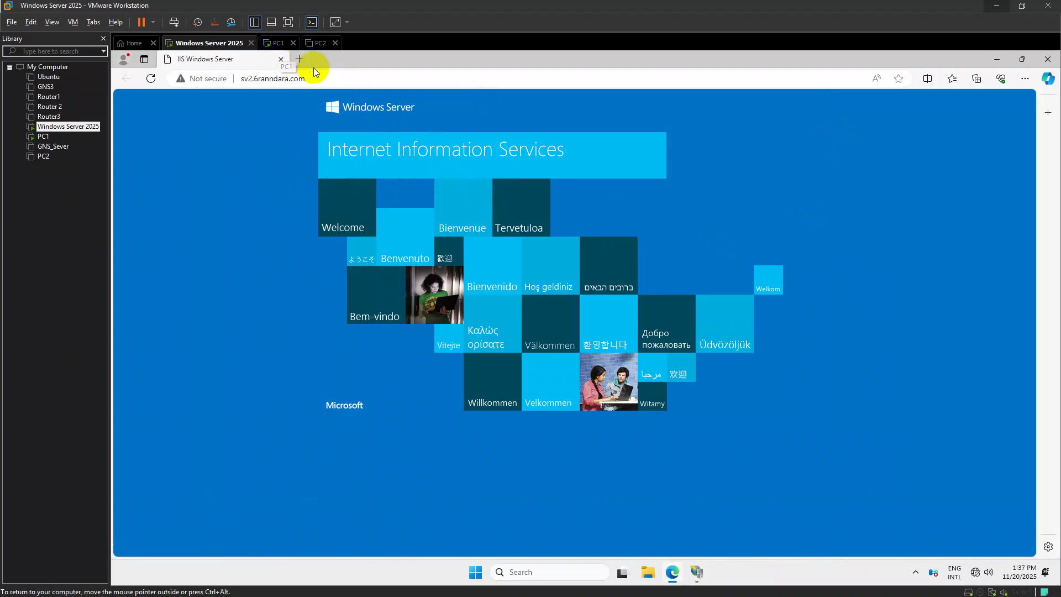
left_click(288, 49)
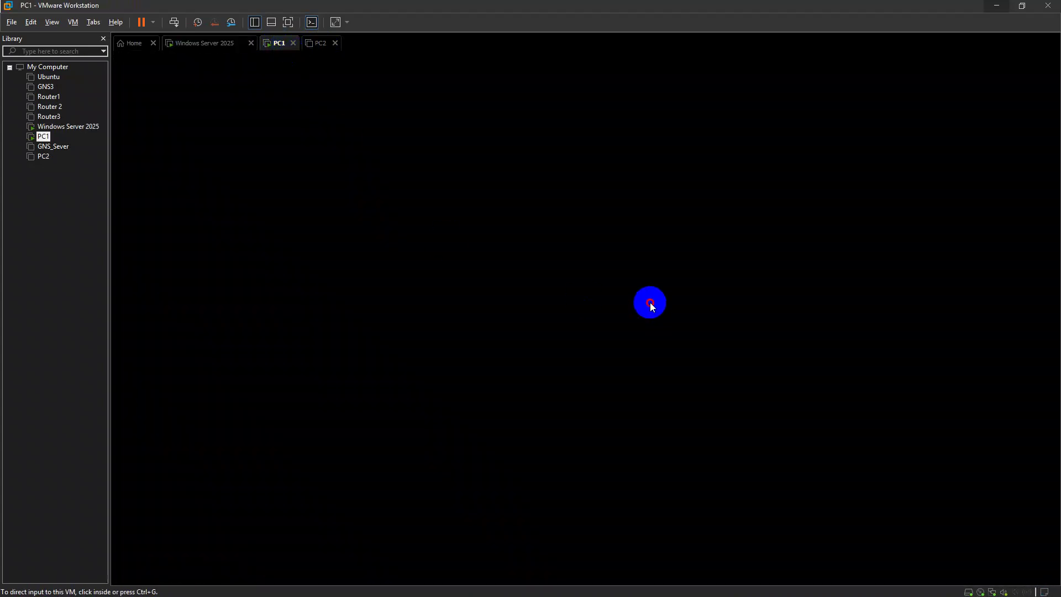
Launch Microsoft Edge on PC1 from the Start search
left_click(648, 311)
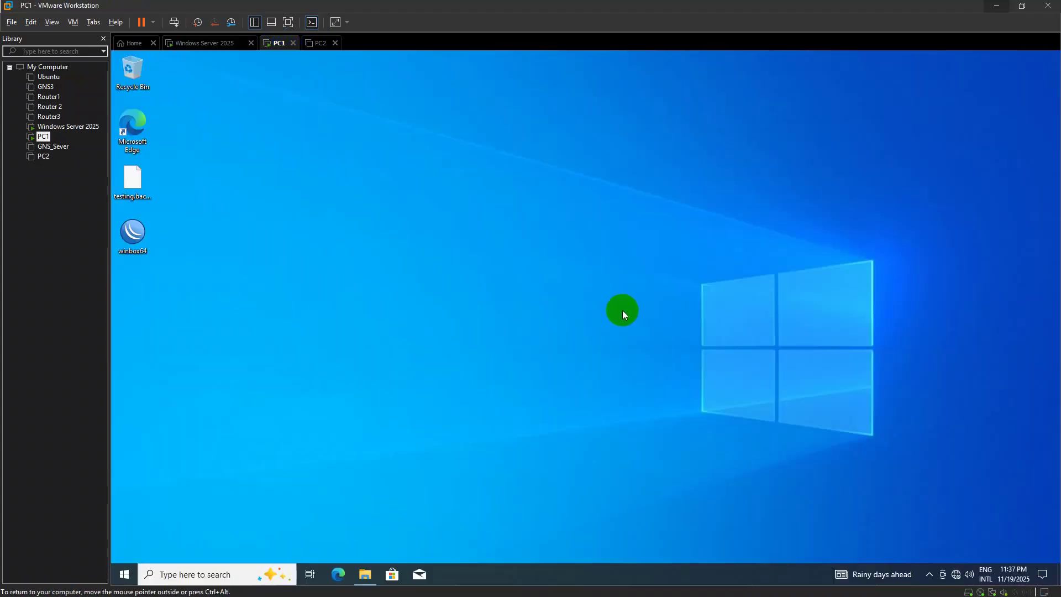
key("super")
type("mi")
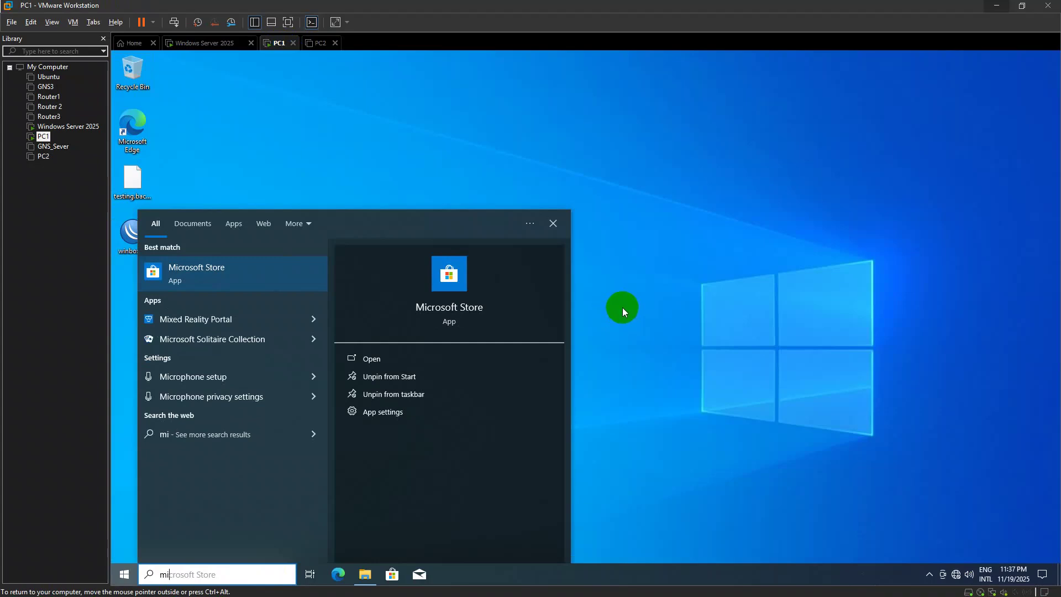
type("cro")
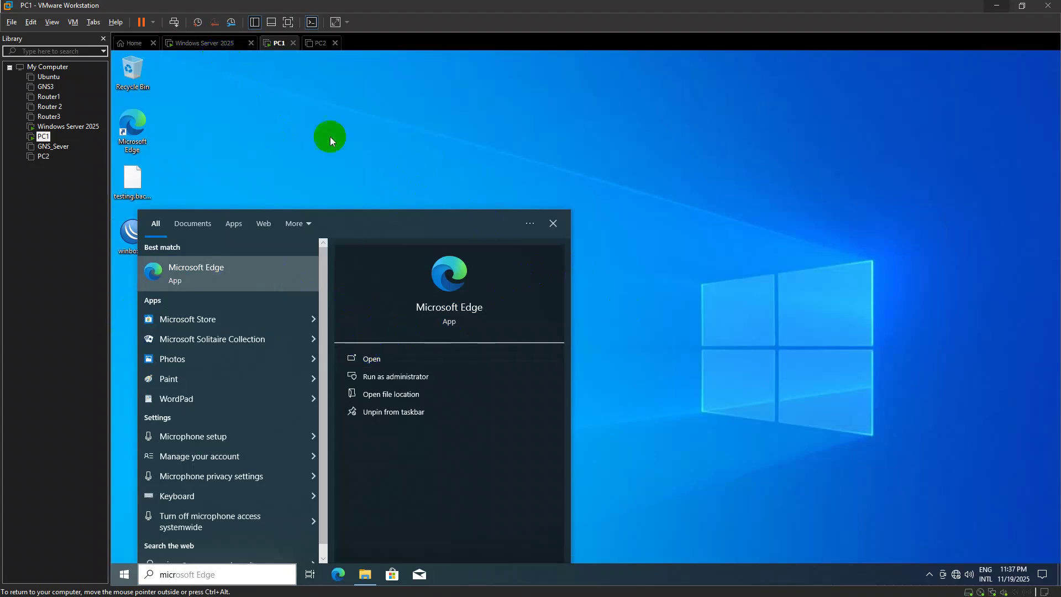
left_click(553, 224)
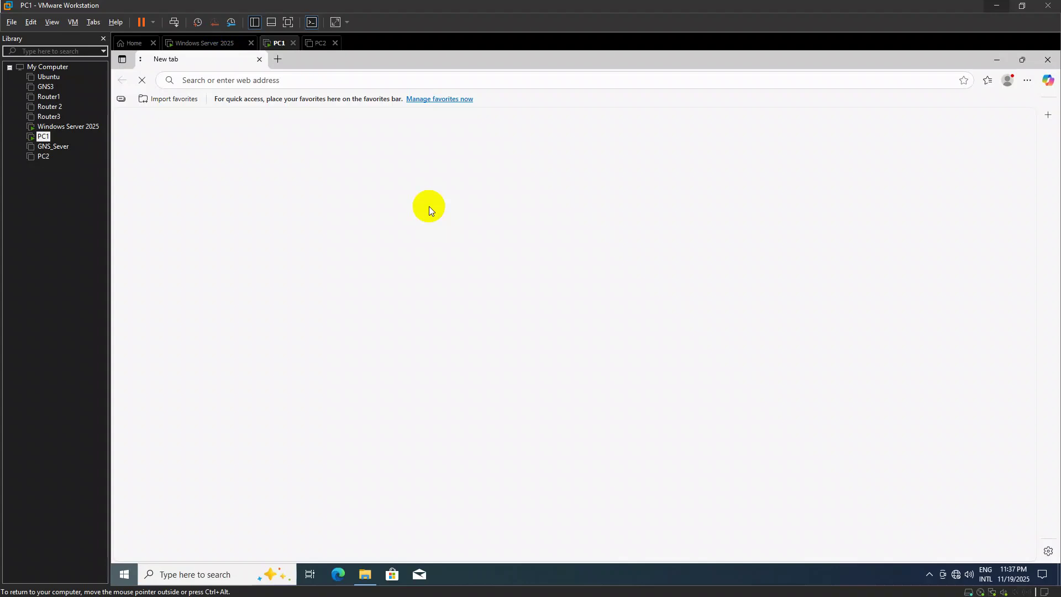
Load sv2.6ranndara.com in Edge, confirm the IIS welcome page, then close the browser
left_click(280, 80)
type("sv")
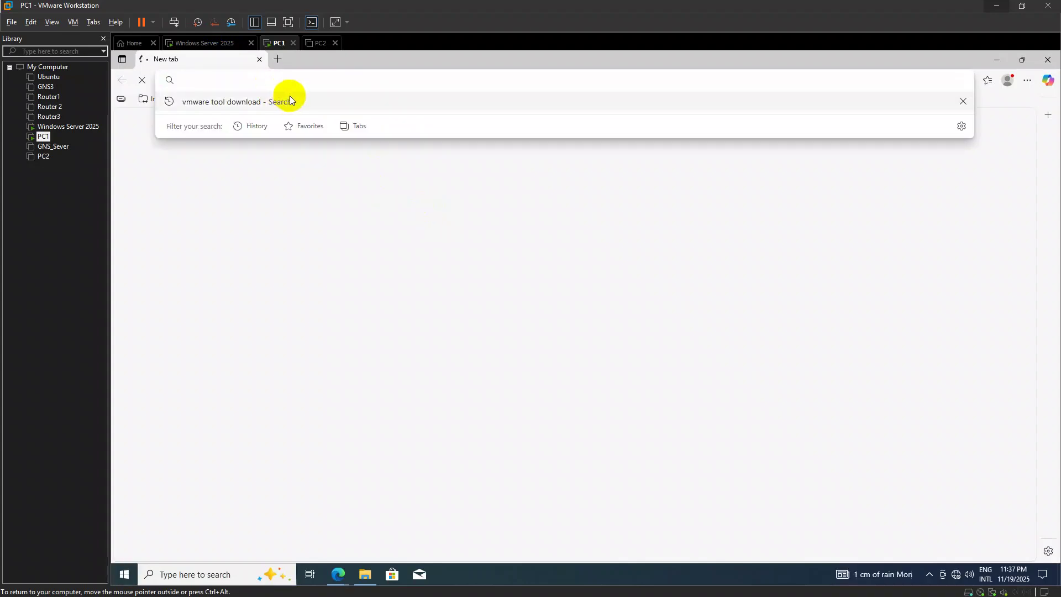
type("2.s")
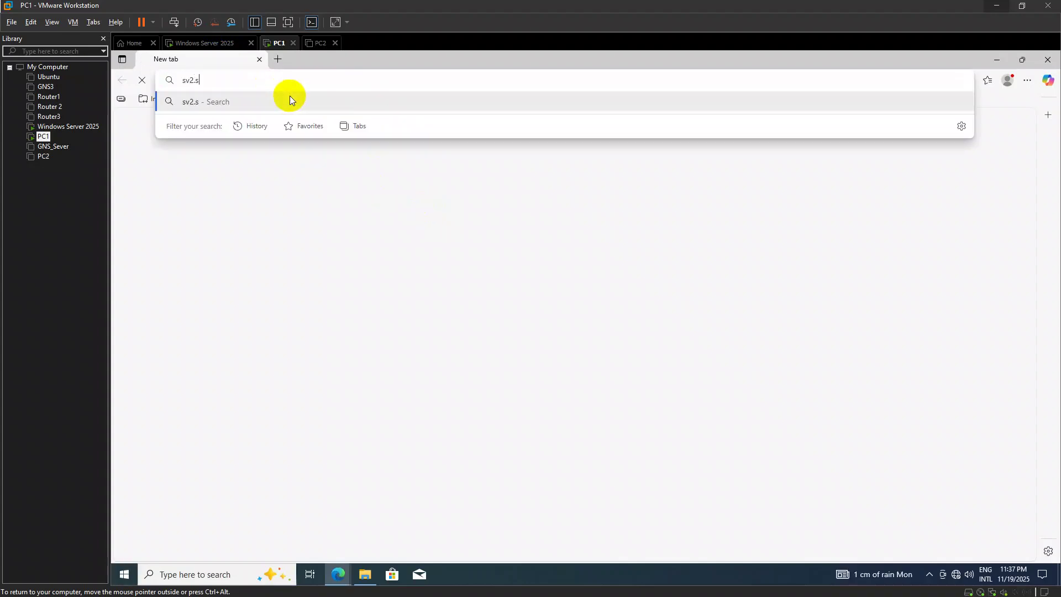
key("BackSpace")
key("BackSpace")
type(".6ranndara.com")
key("Return")
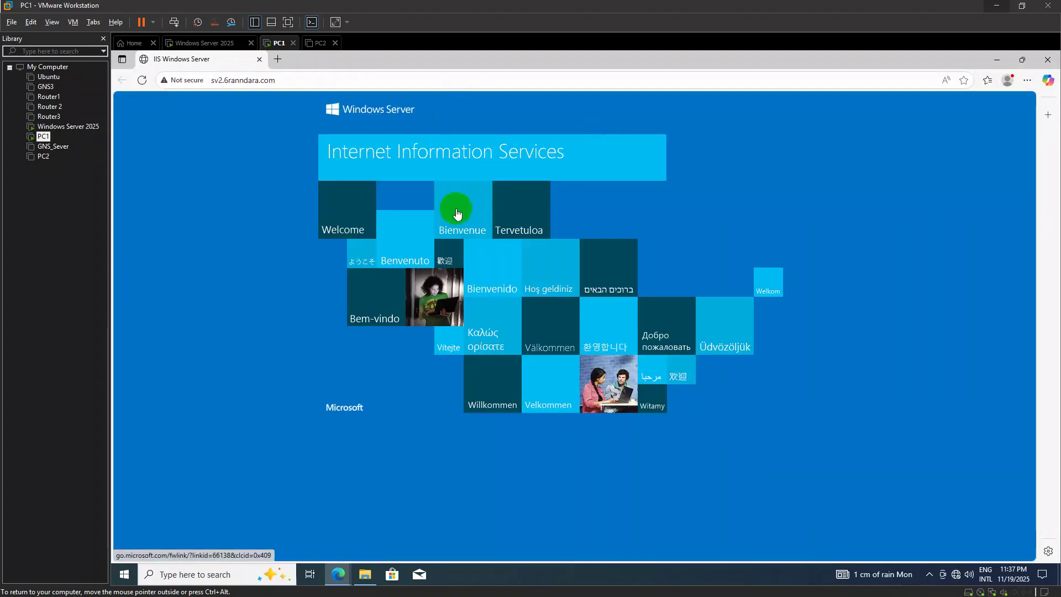
left_click(457, 214)
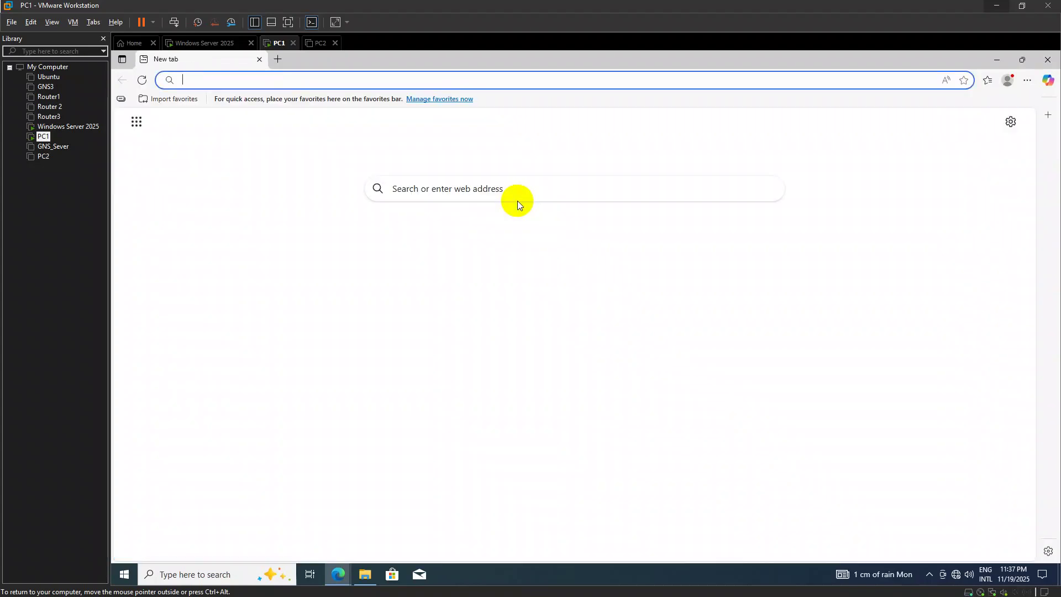
left_click(263, 82)
type("sv2")
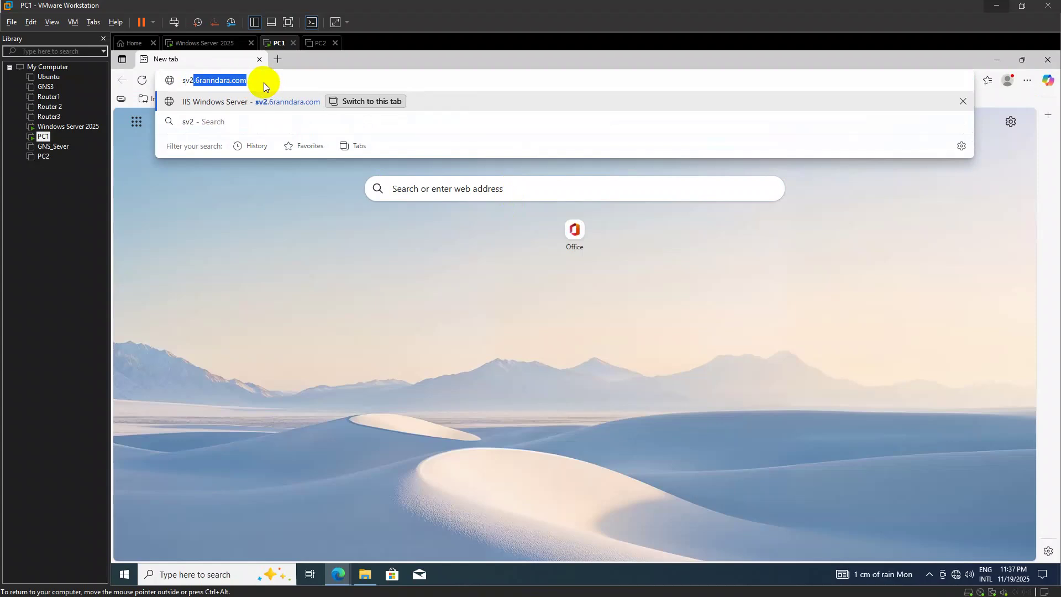
key("Return")
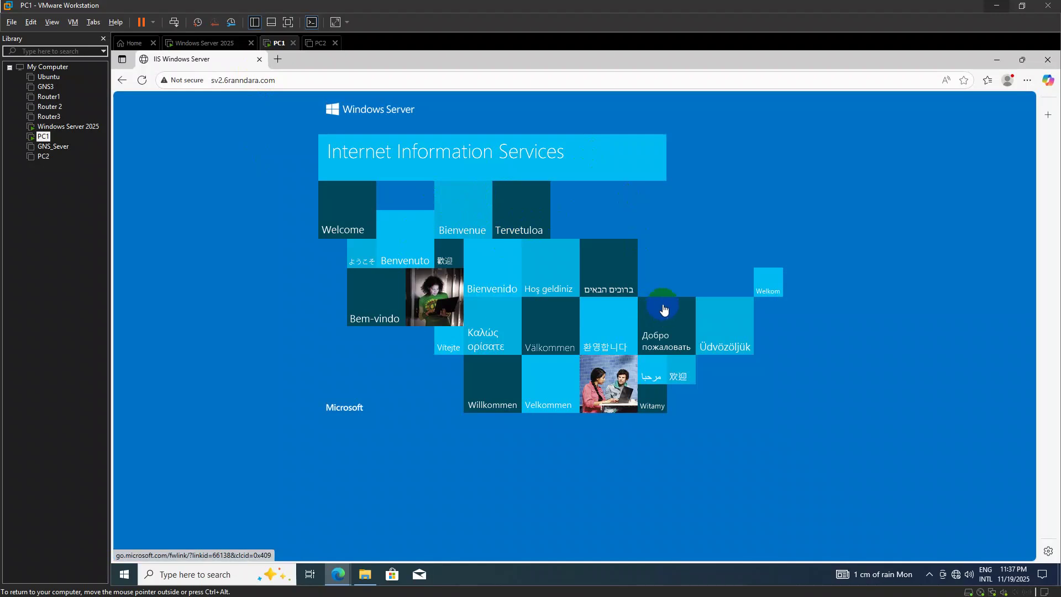
left_click(417, 132)
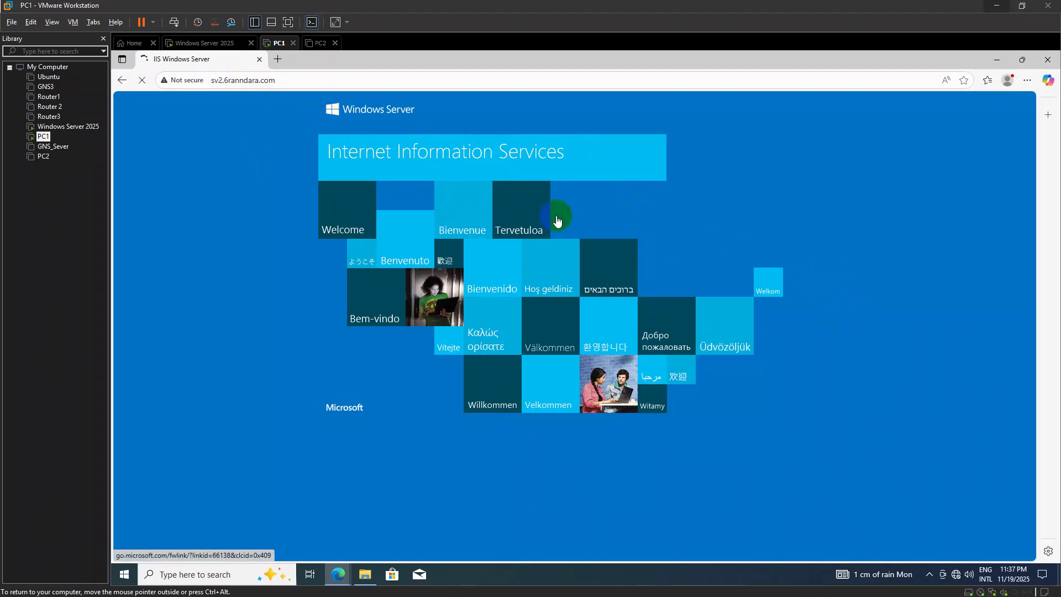
left_click(1048, 59)
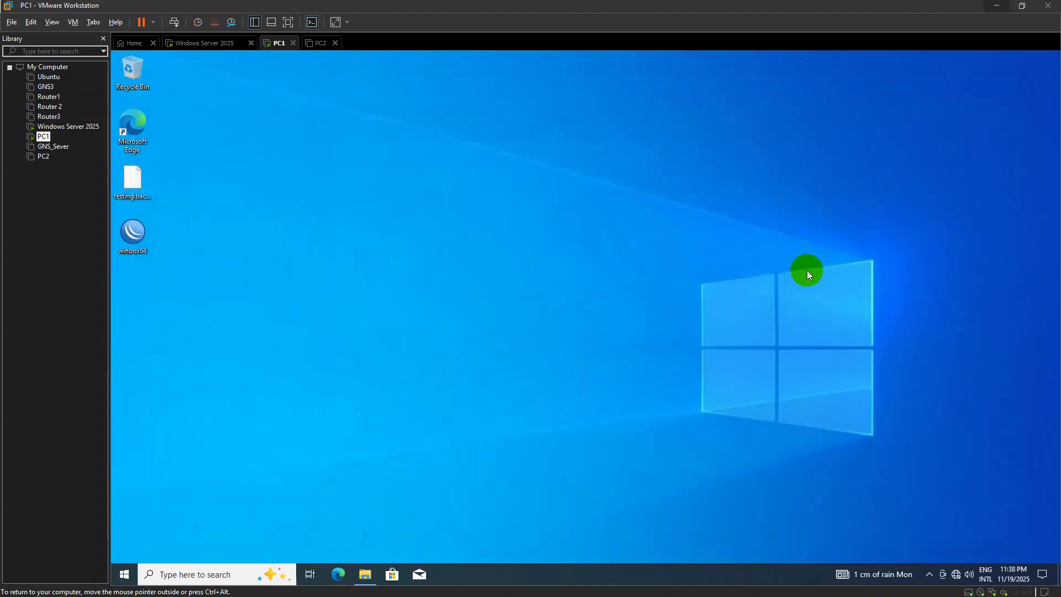
key("alt+Tab")
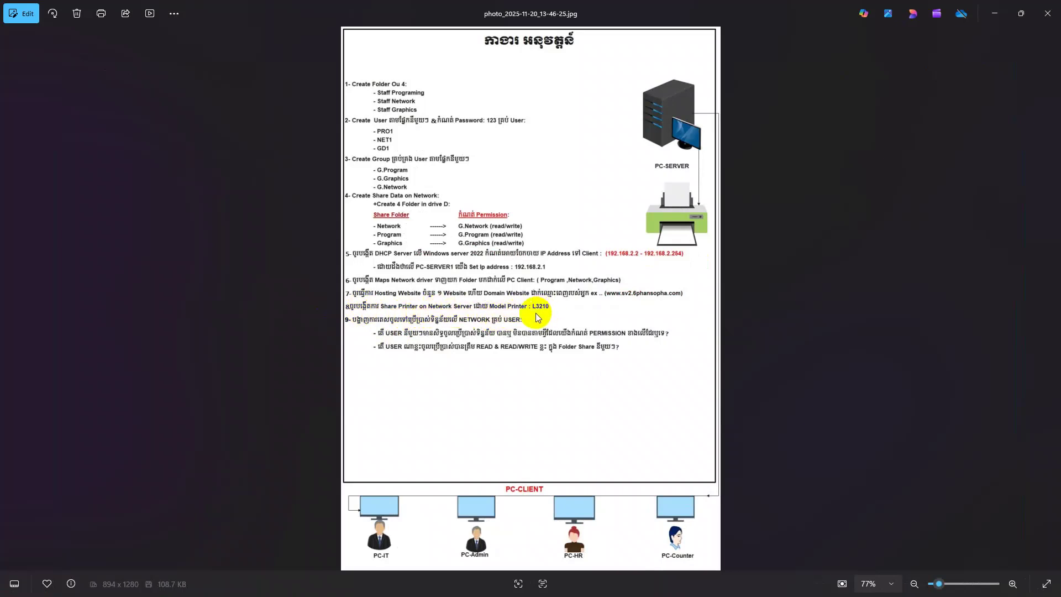
Minimize the assignment photo and launch the Brave browser on the host
left_click(995, 14)
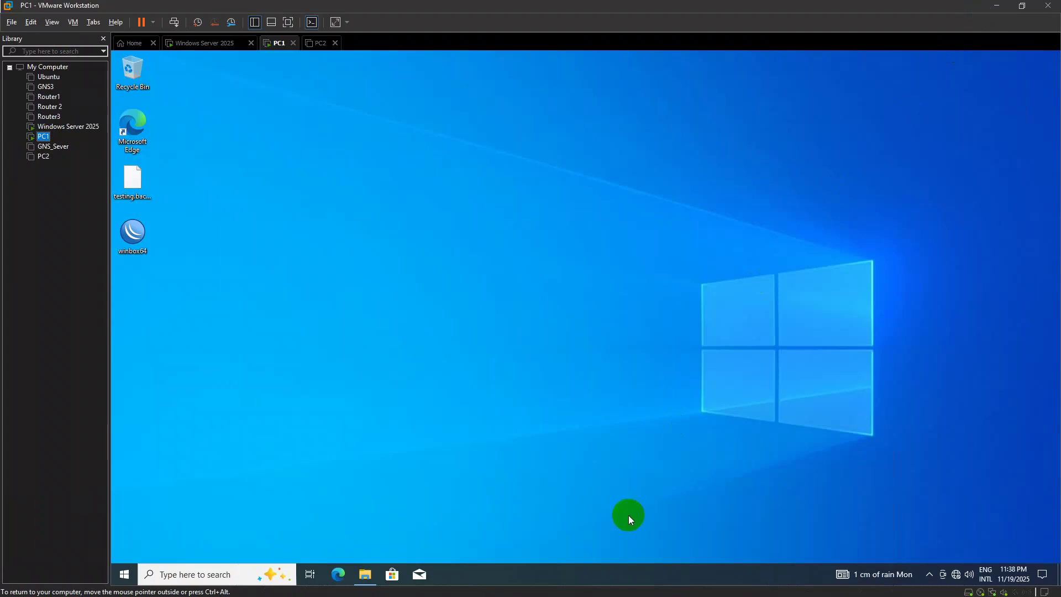
mouse_move(623, 595)
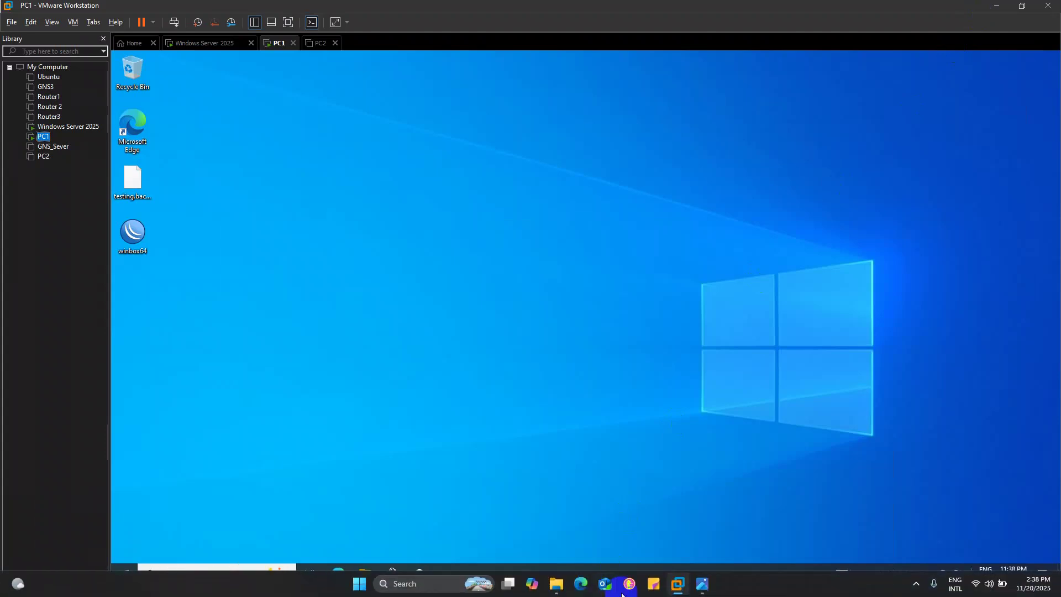
left_click(581, 583)
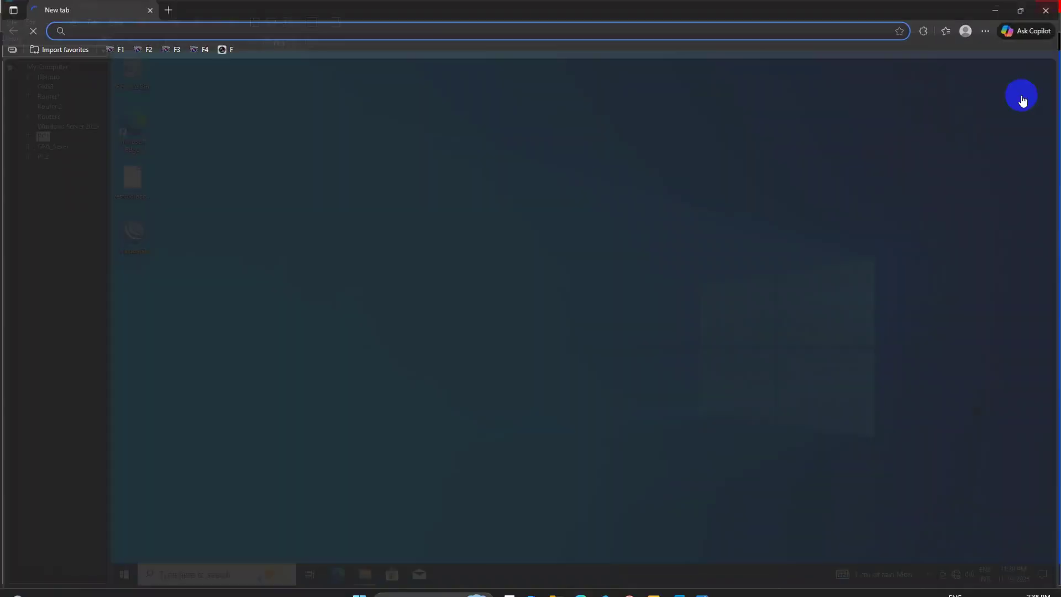
left_click(1050, 6)
key("super")
type("br")
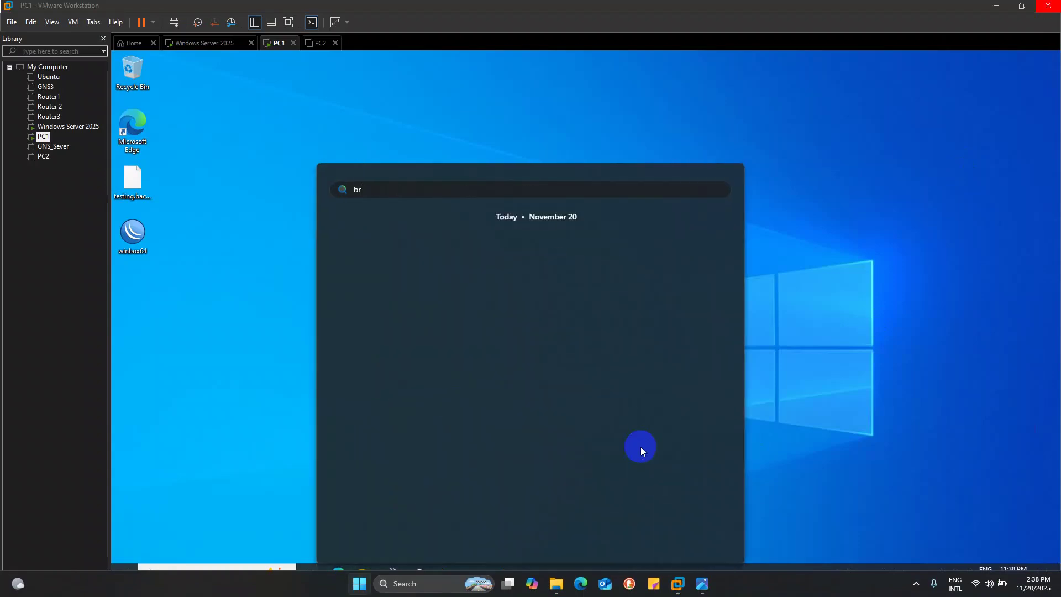
left_click(642, 449)
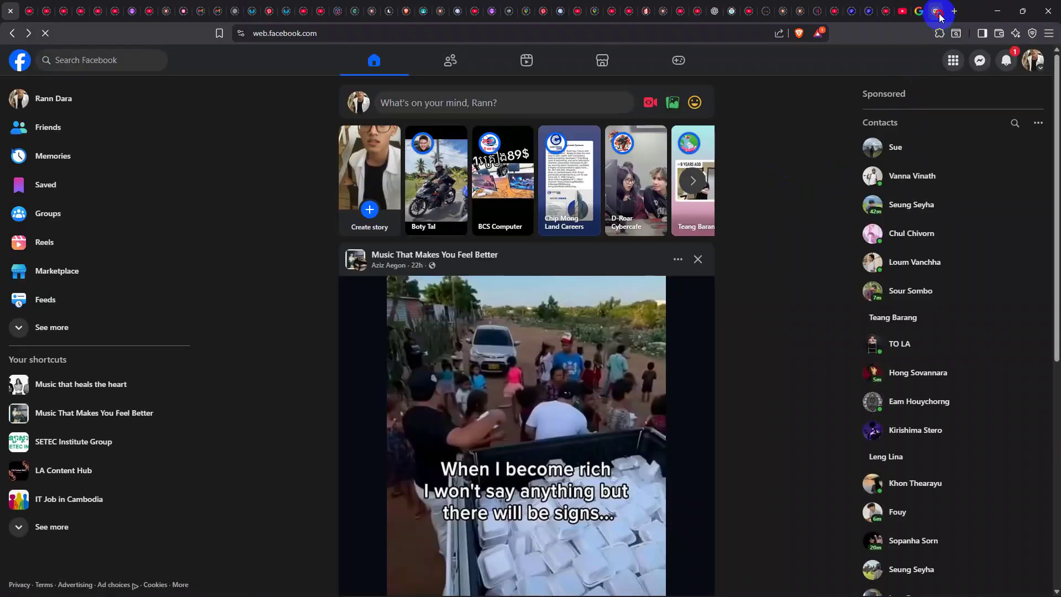
left_click(935, 11)
Search the web for 'driver printer L3210' in Brave
left_click(654, 35)
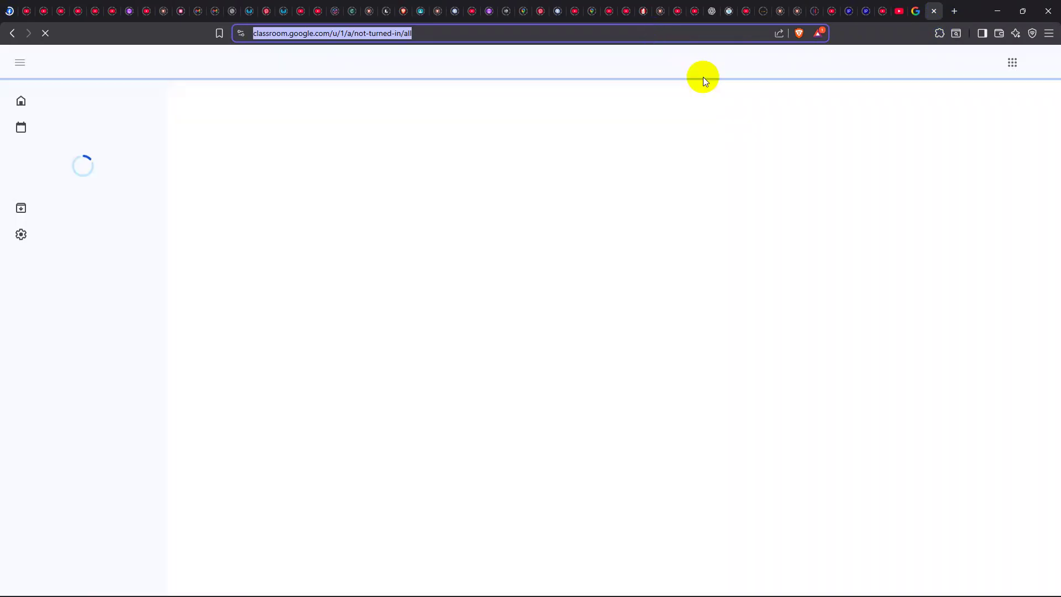
type("`driver")
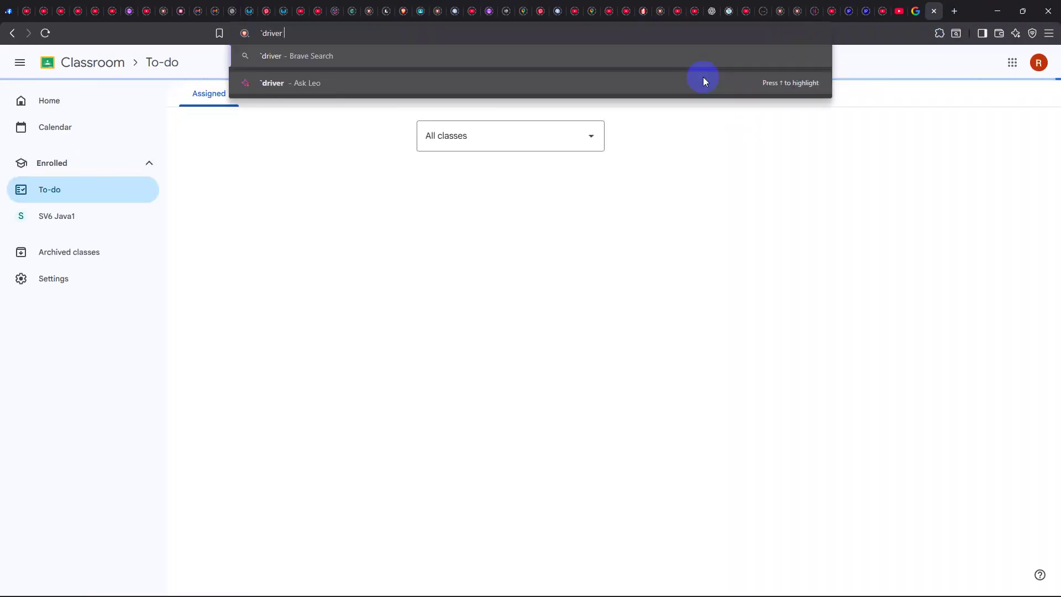
key("BackSpace")
key("BackSpace")
key("BackSpace")
key("BackSpace")
key("BackSpace")
key("BackSpace")
key("BackSpace")
type("driver printer L3210")
key("Return")
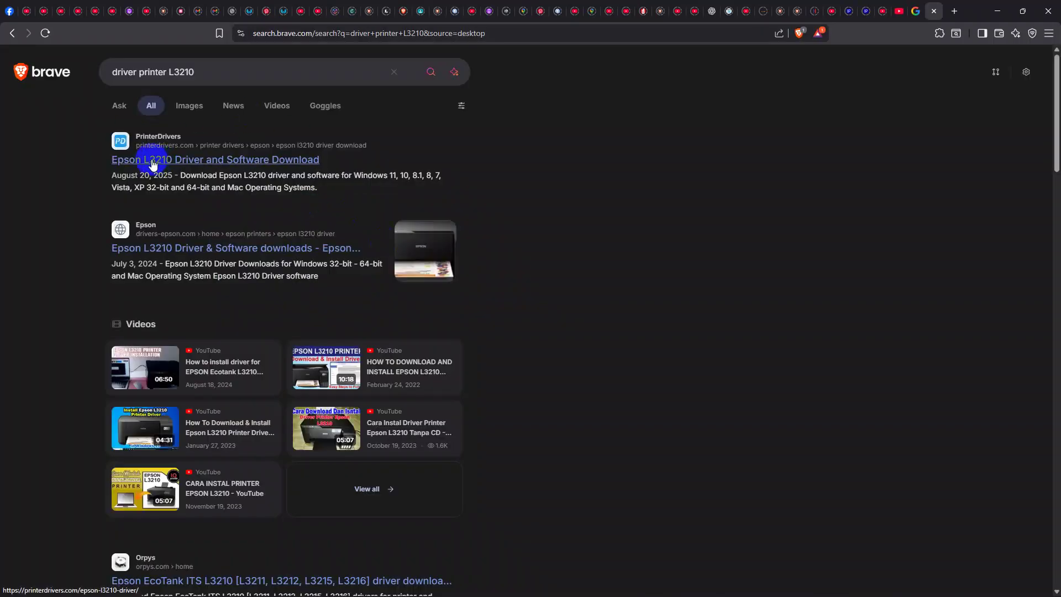
scroll(461, 232, "down", 1)
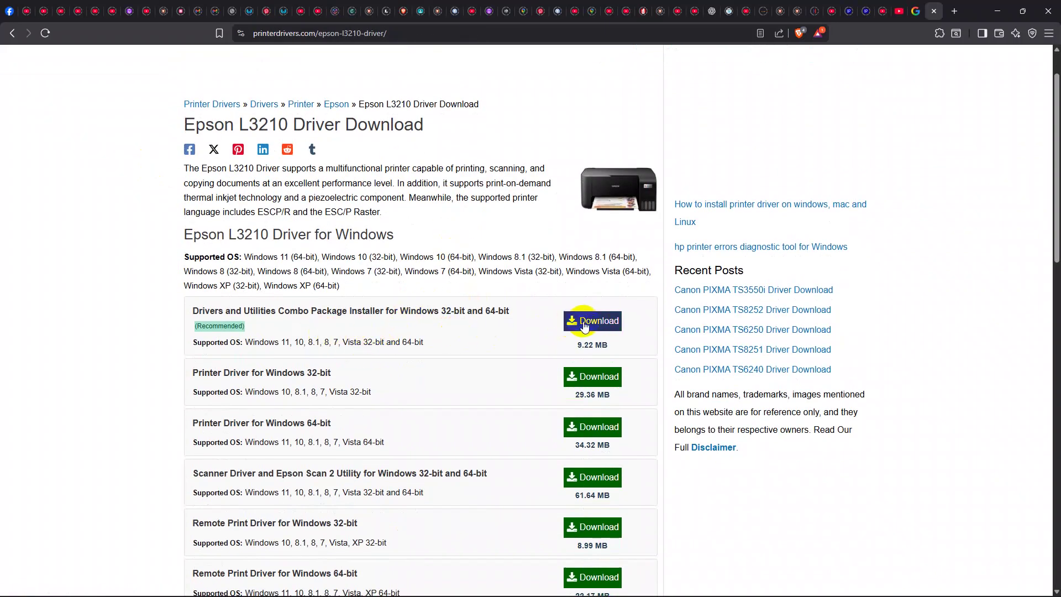
scroll(464, 375, "down", 1)
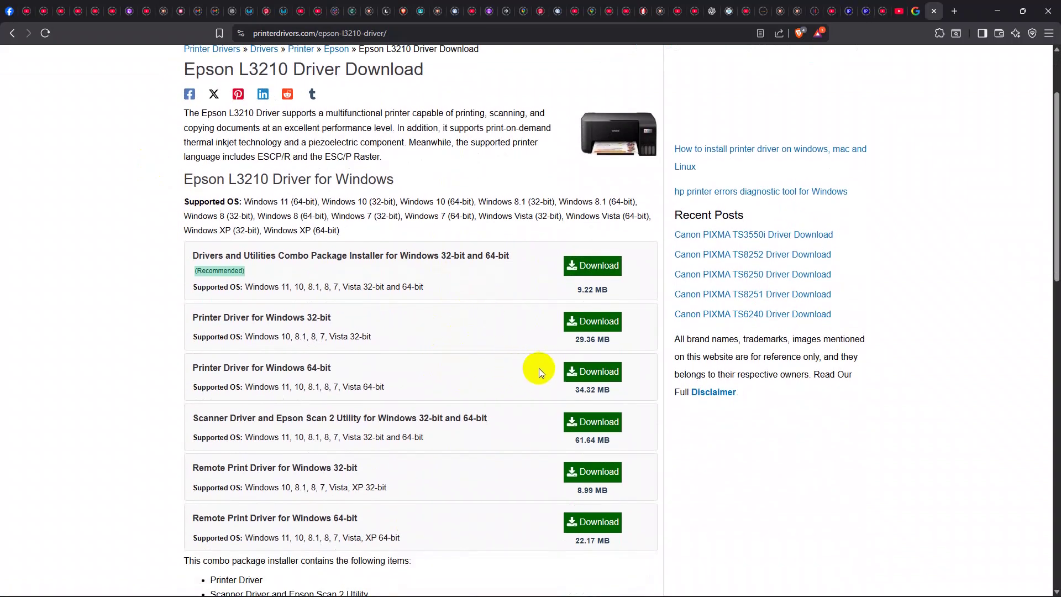
Download the 64-bit Epson L3210 driver and copy it onto PC1's desktop
left_click(589, 377)
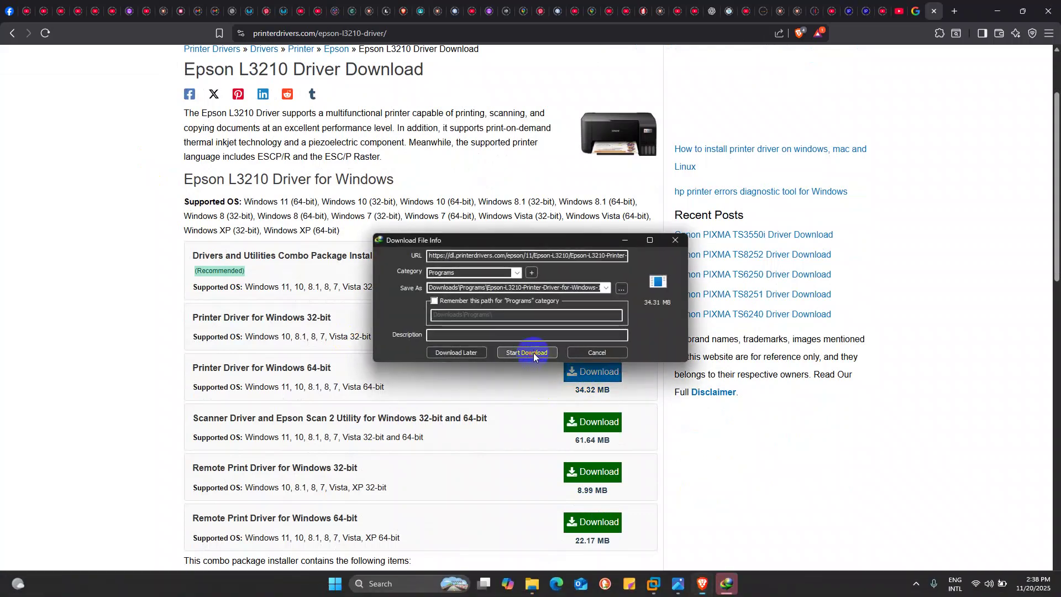
left_click(533, 354)
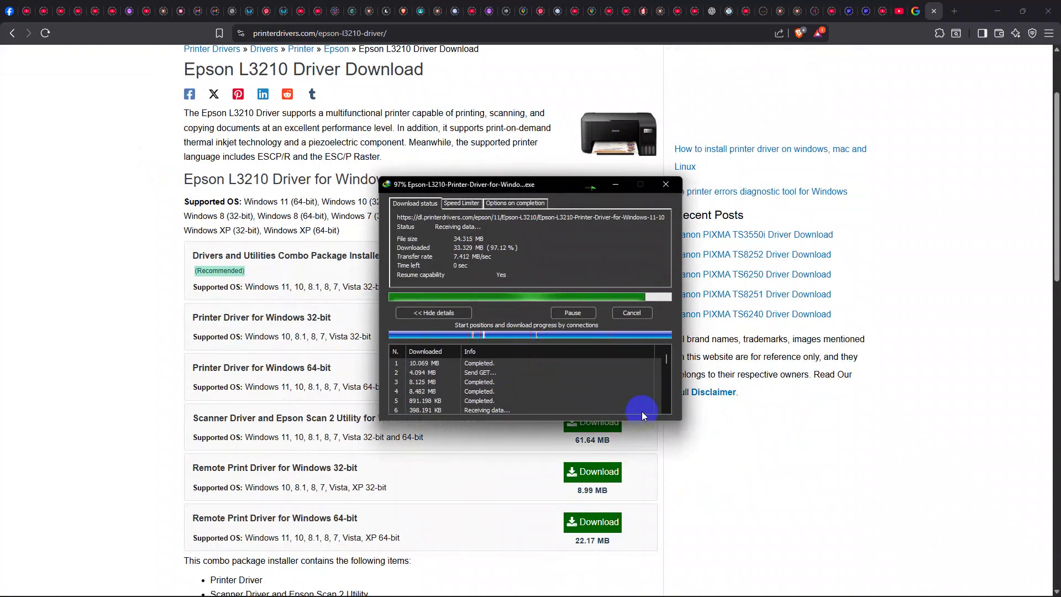
left_click(551, 338)
left_click(998, 11)
left_click_drag(332, 115, 516, 221)
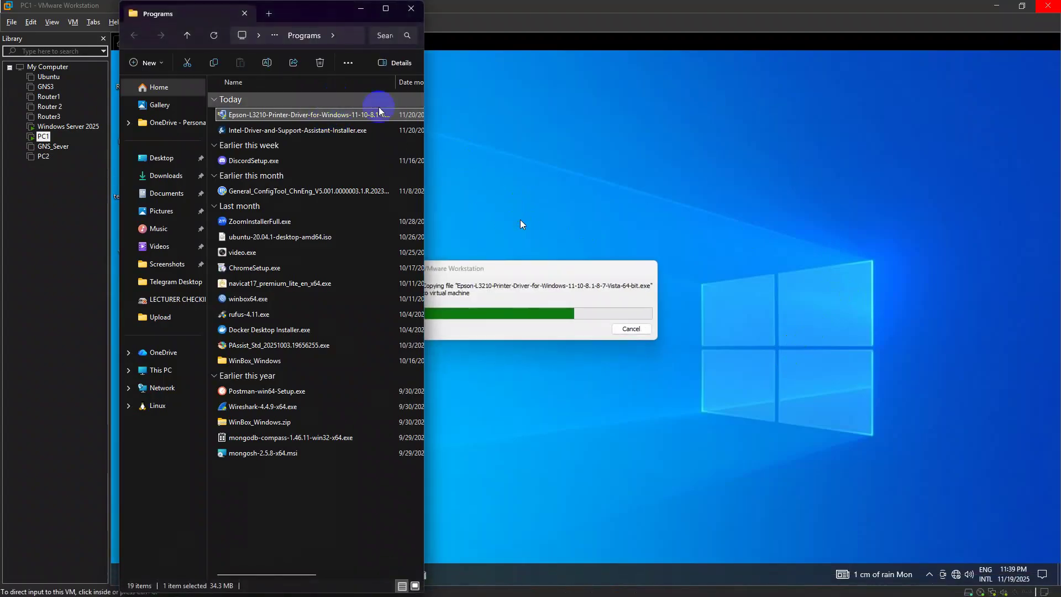
Copy the Epson driver onto the Windows Server 2025 desktop
left_click(360, 8)
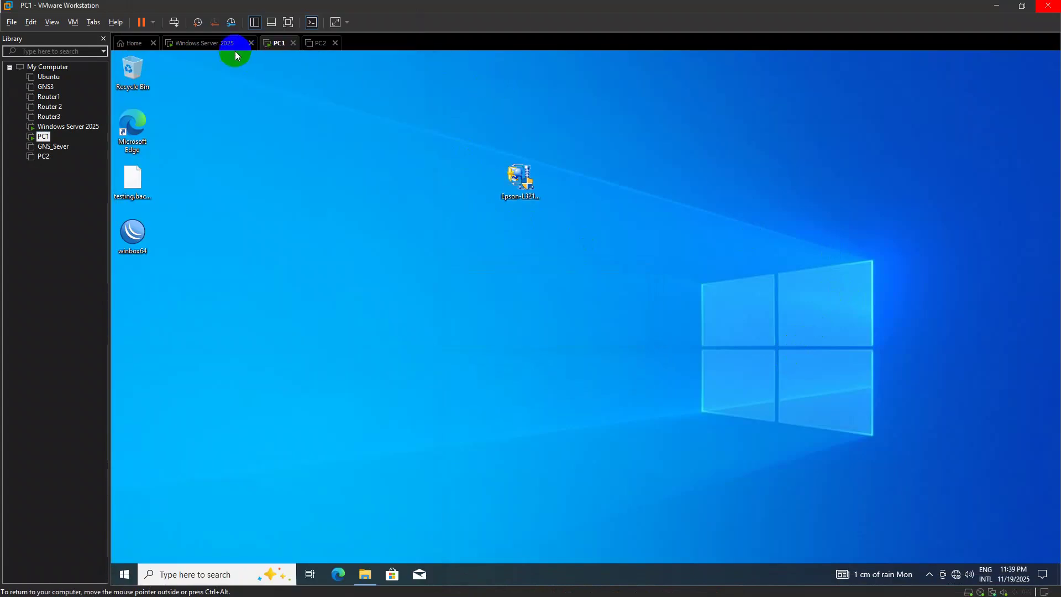
left_click(238, 43)
left_click(995, 55)
key("alt+Tab")
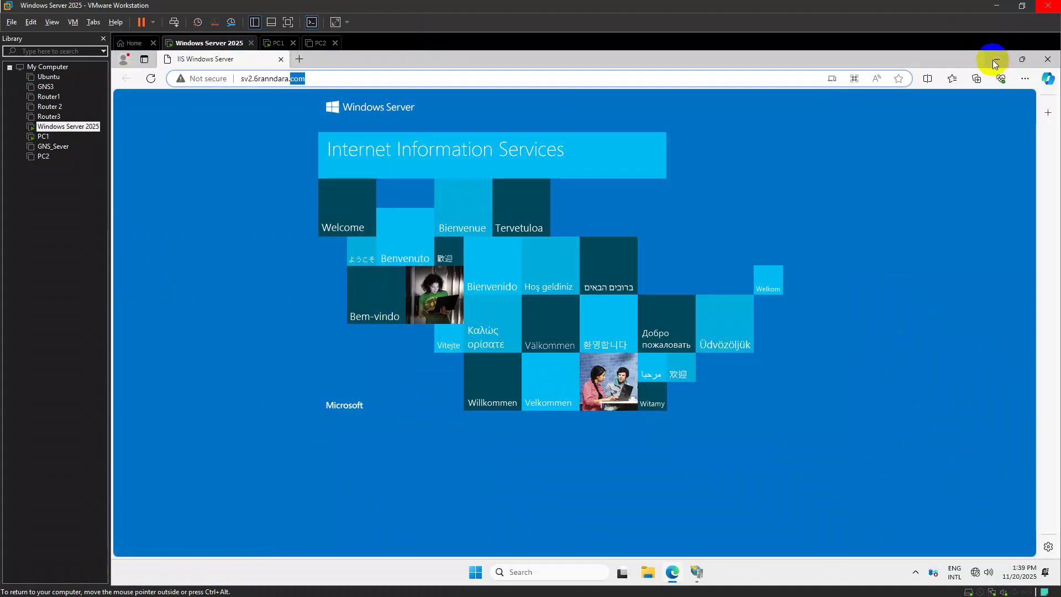
left_click(997, 64)
key("alt+Tab")
left_click_drag(224, 115, 476, 178)
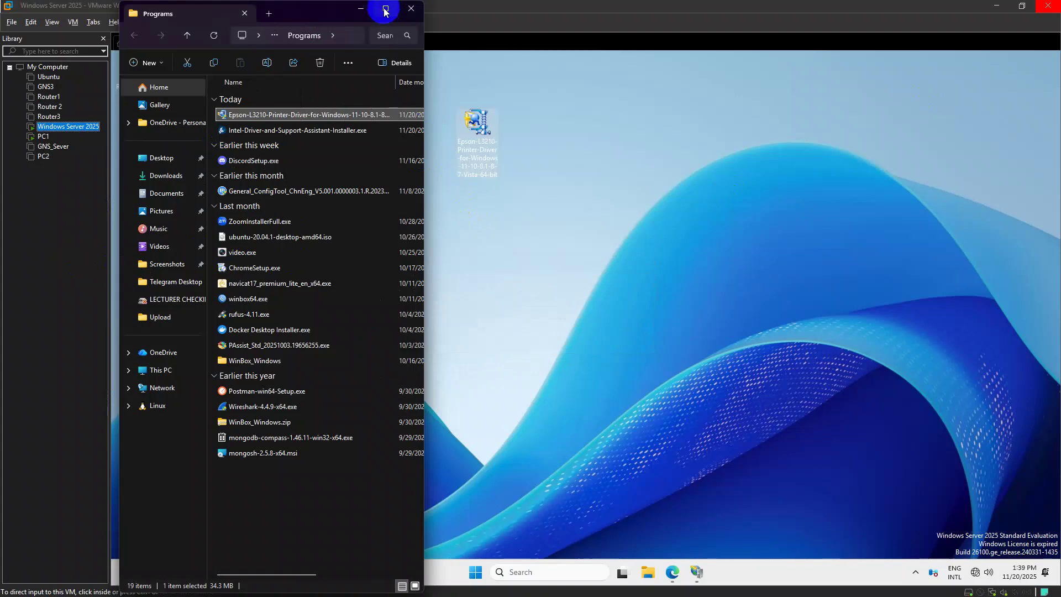
left_click(470, 143)
Install the EPSON L3210 Series driver on the server, accepting the EULA and using port LPT1
double_click(476, 128)
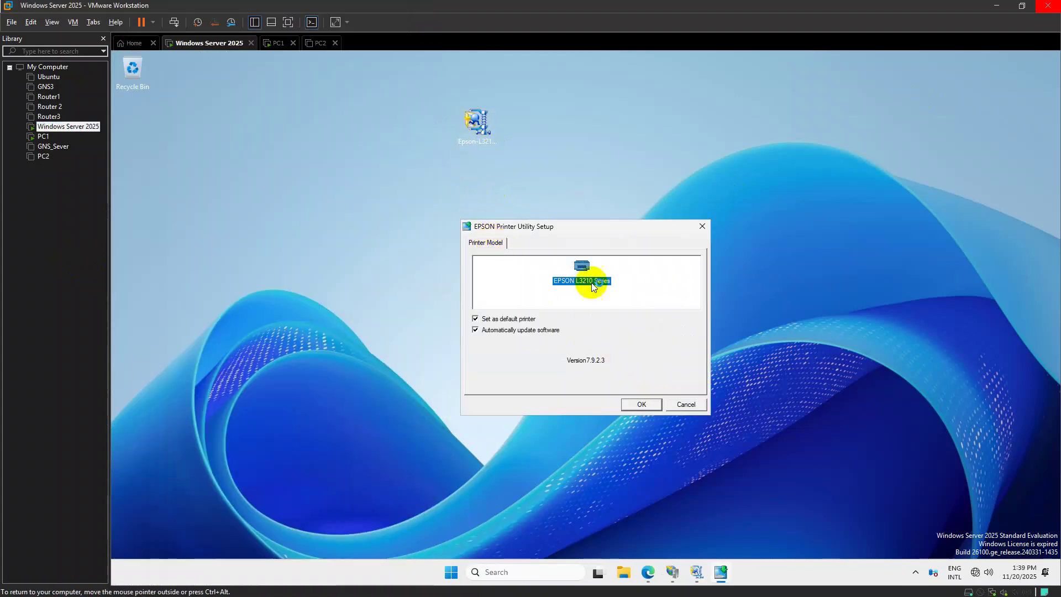
left_click(638, 405)
left_click(634, 364)
left_click(451, 374)
left_click(713, 411)
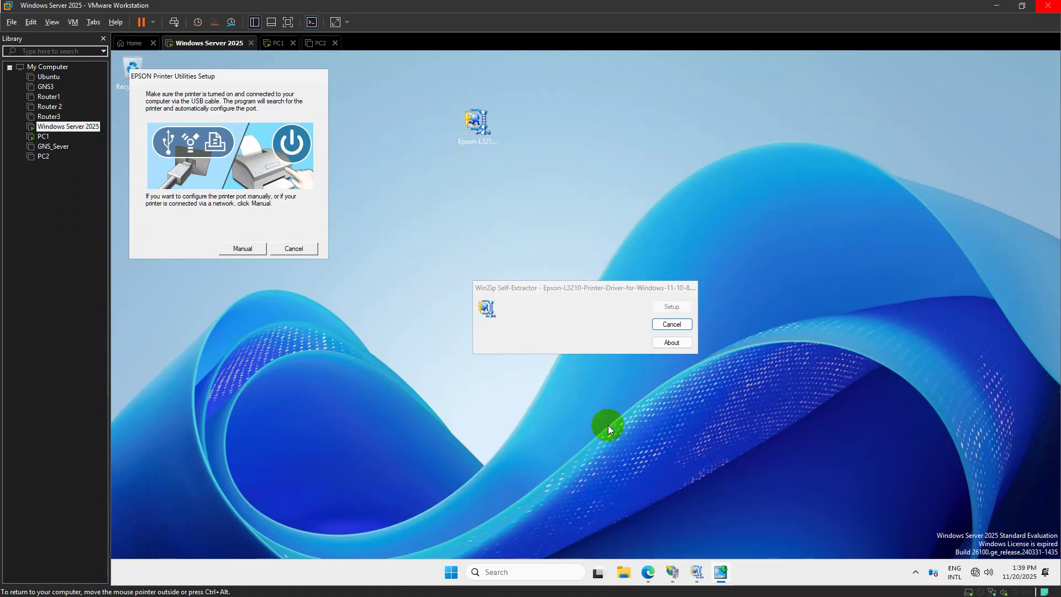
left_click(241, 252)
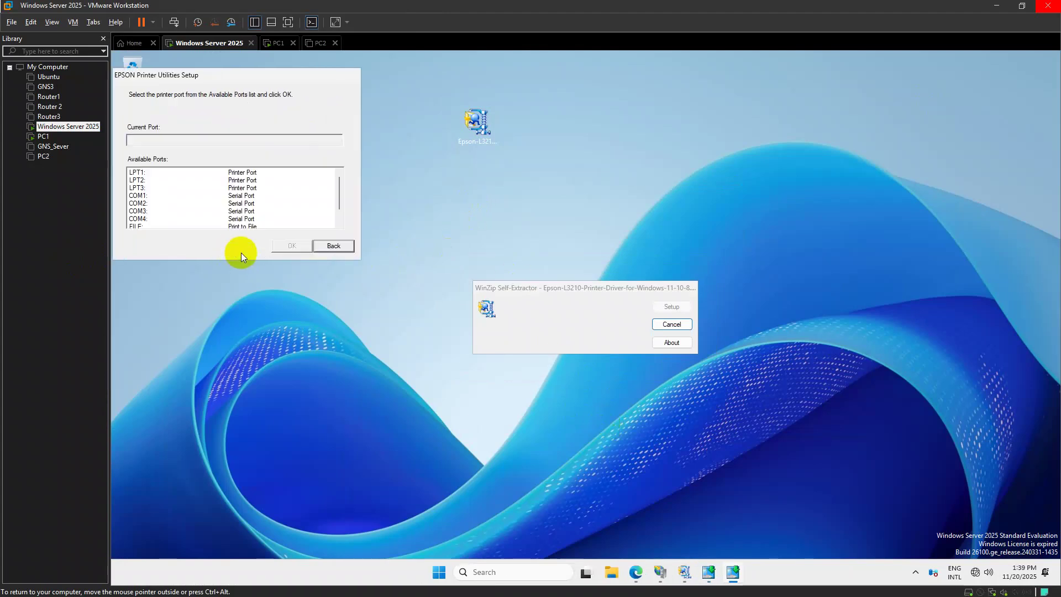
left_click(248, 172)
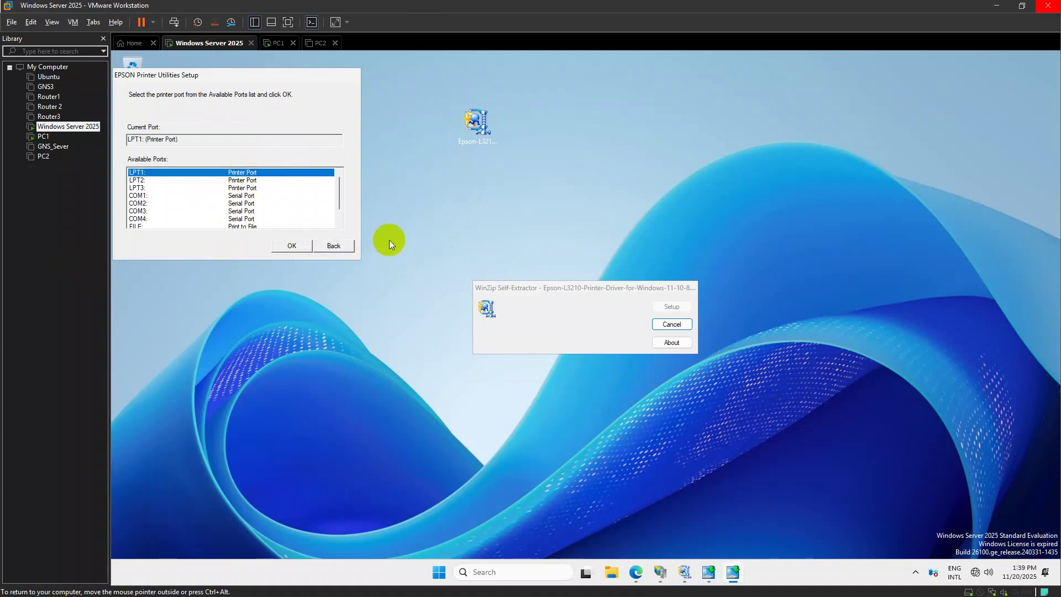
left_click(299, 250)
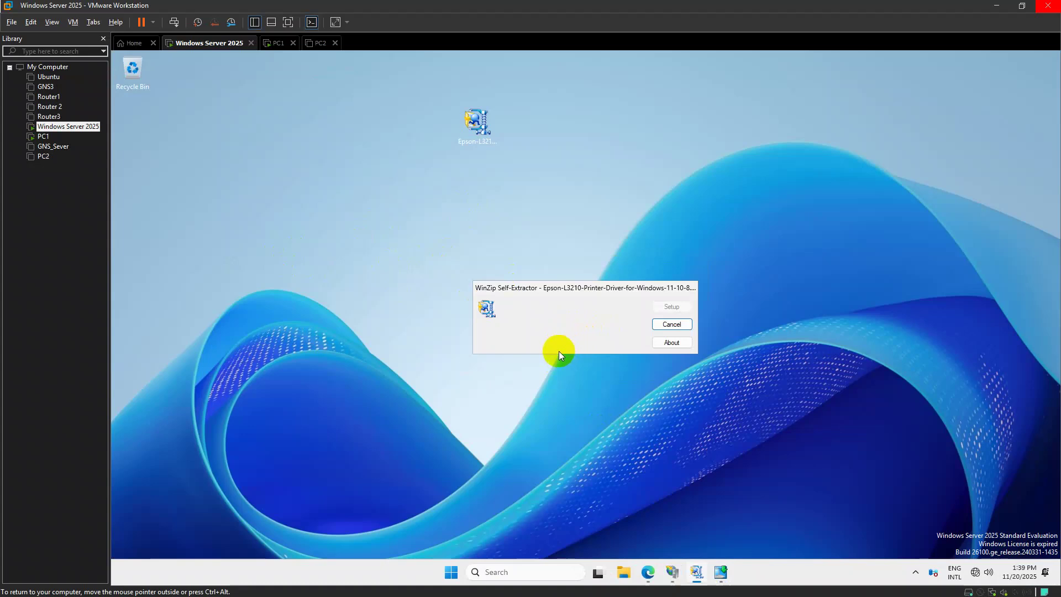
left_click(636, 352)
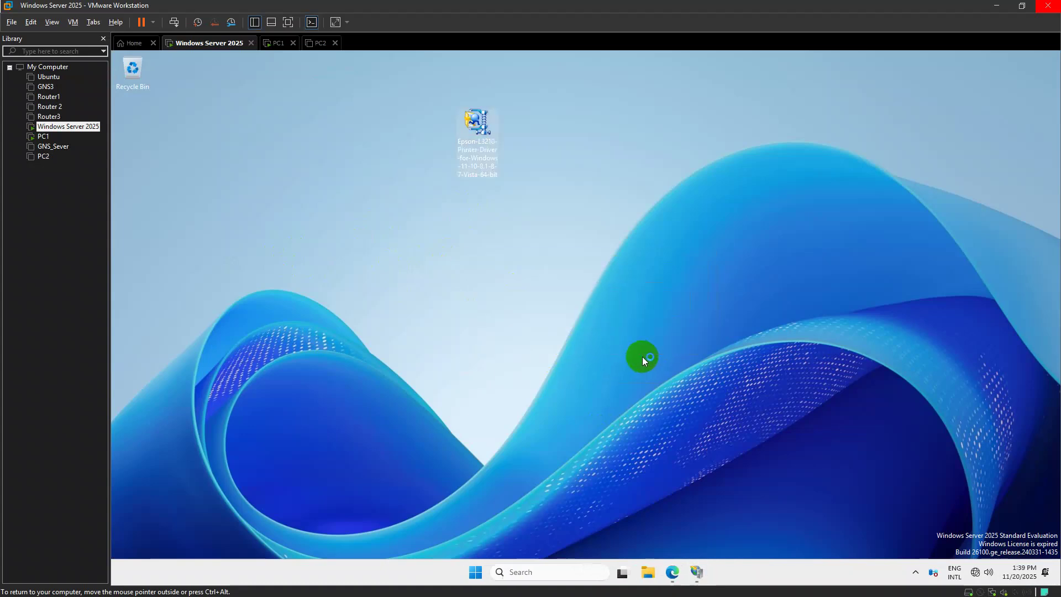
Open EPSON L3210 Series via 'control printers' and print a test page
key("super")
left_click(585, 353)
key("super+r")
type("contro")
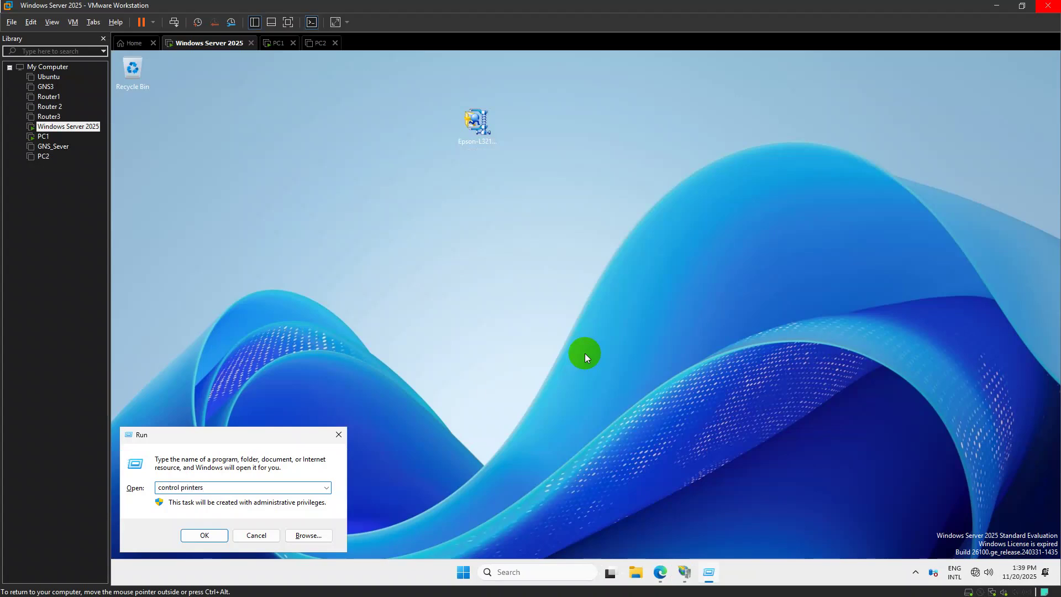
type("l printers")
key("Return")
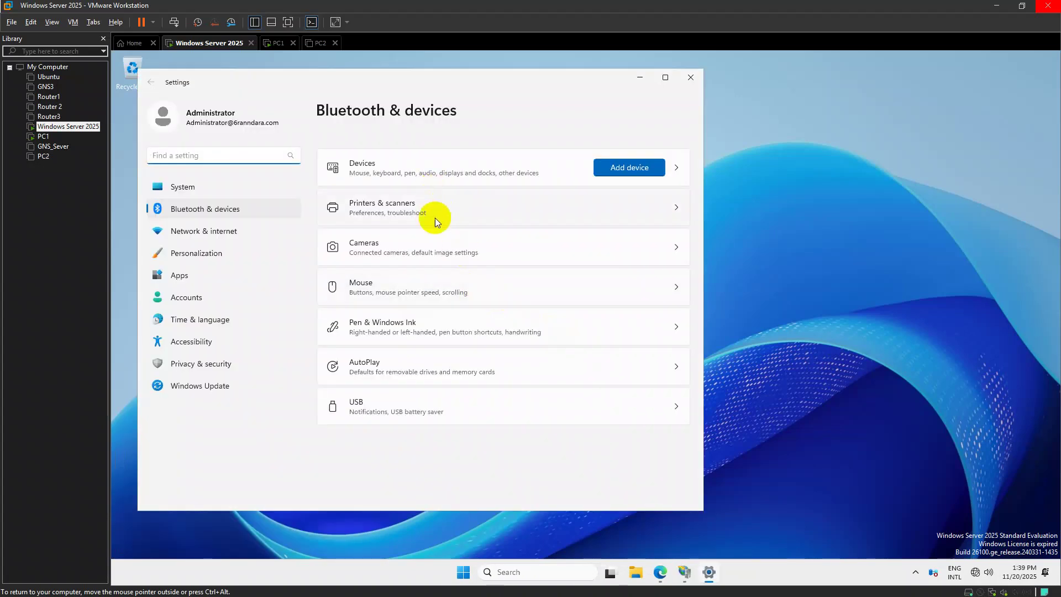
left_click(437, 208)
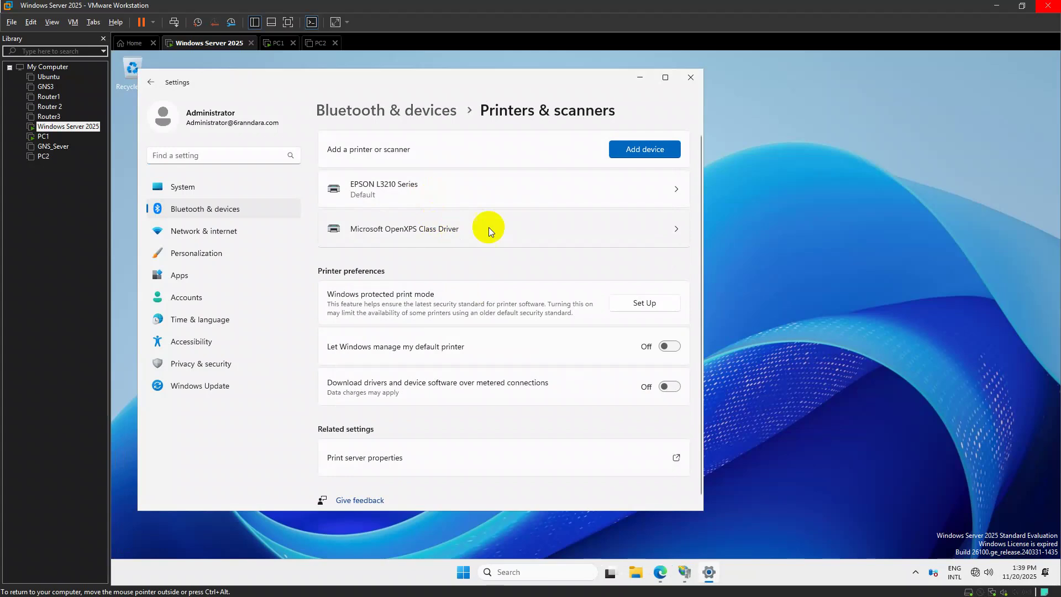
left_click(426, 191)
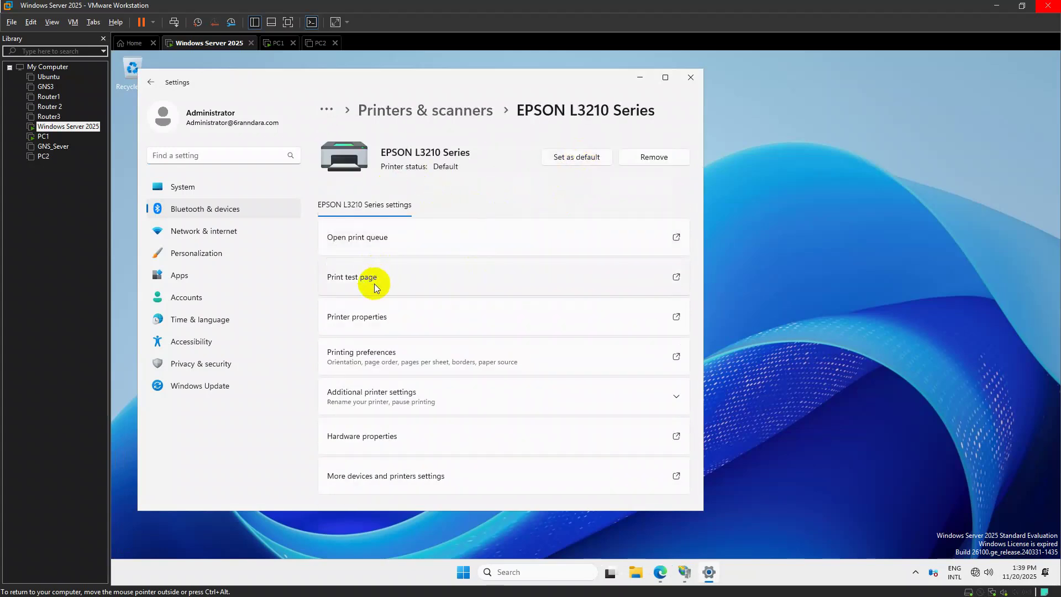
left_click(462, 241)
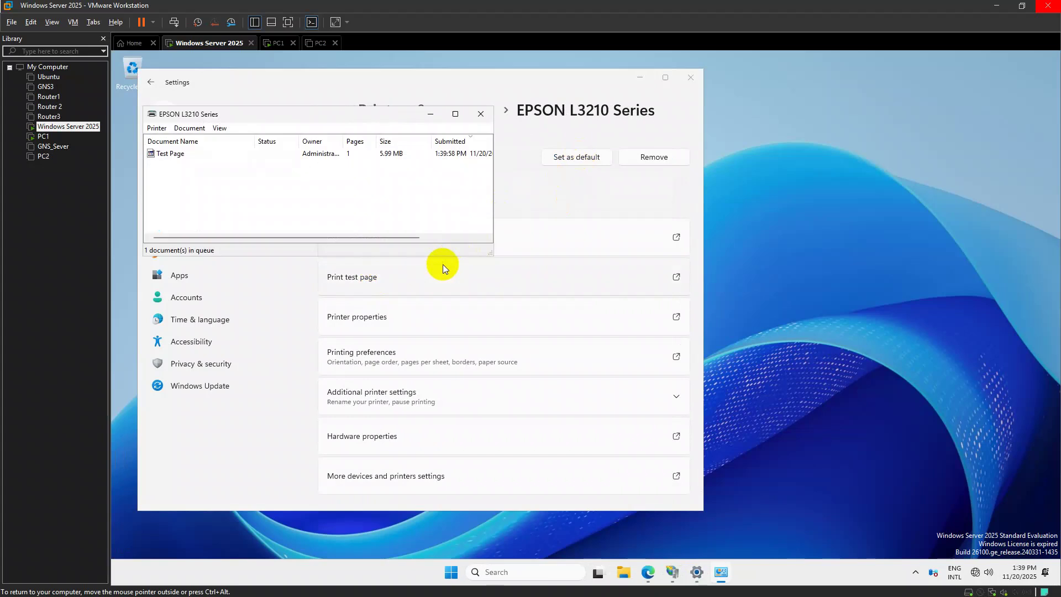
left_click(481, 114)
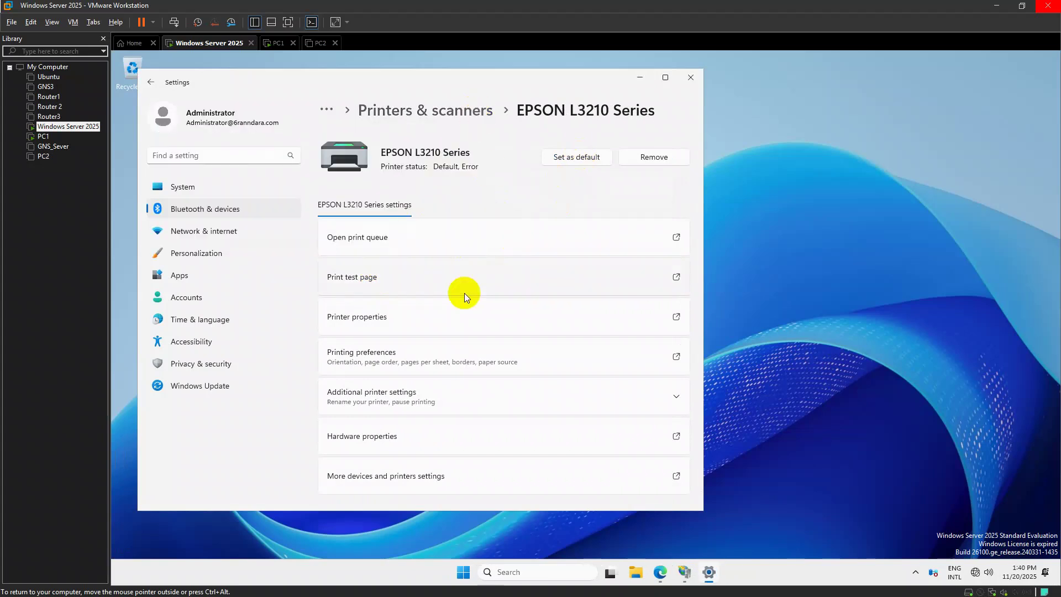
Set the printer's Document Size to A4 in printing preferences
left_click(425, 328)
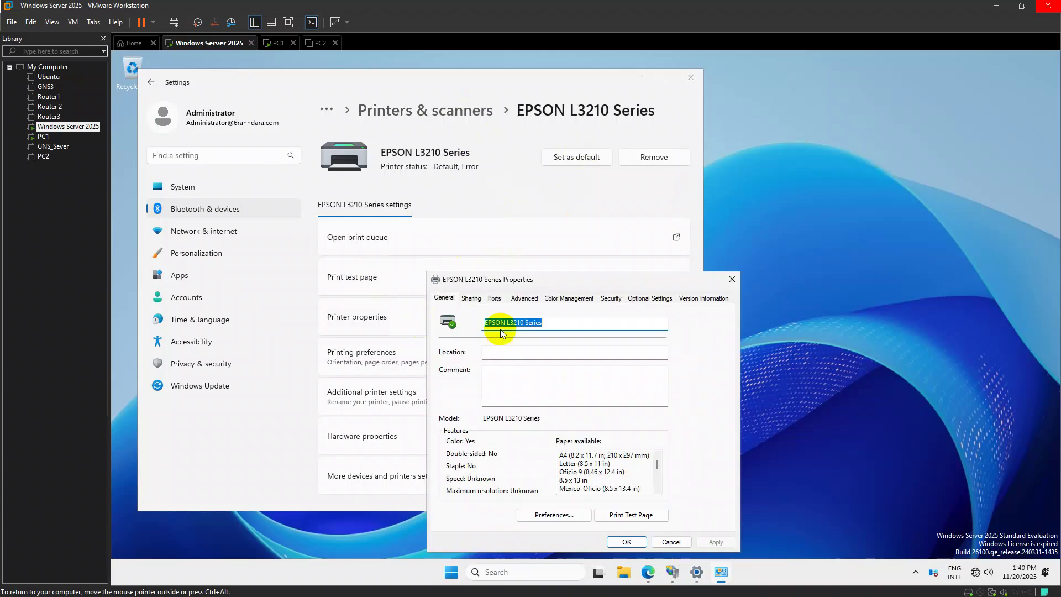
left_click(554, 515)
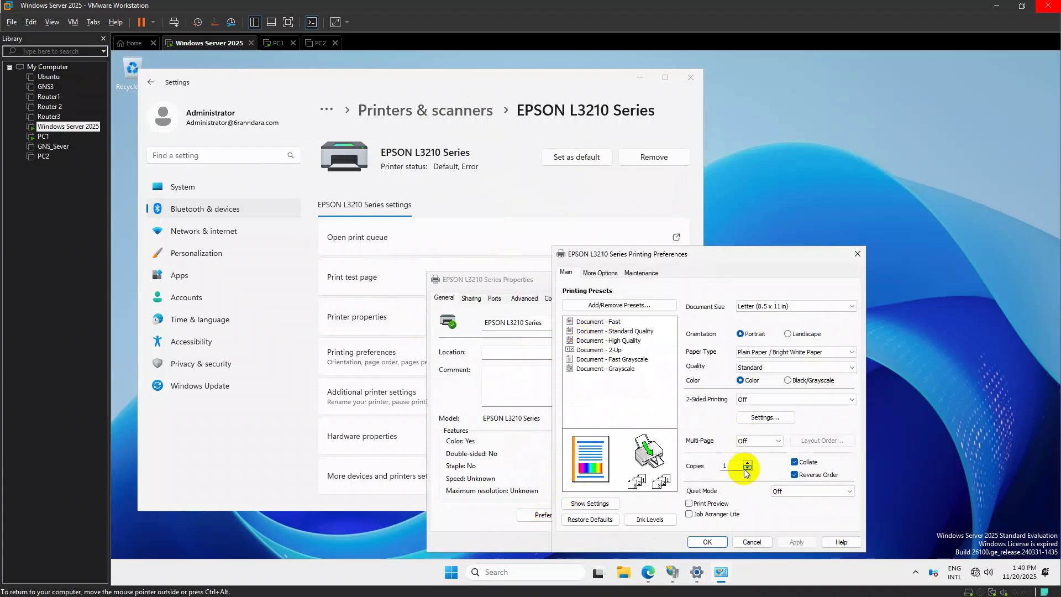
left_click(744, 306)
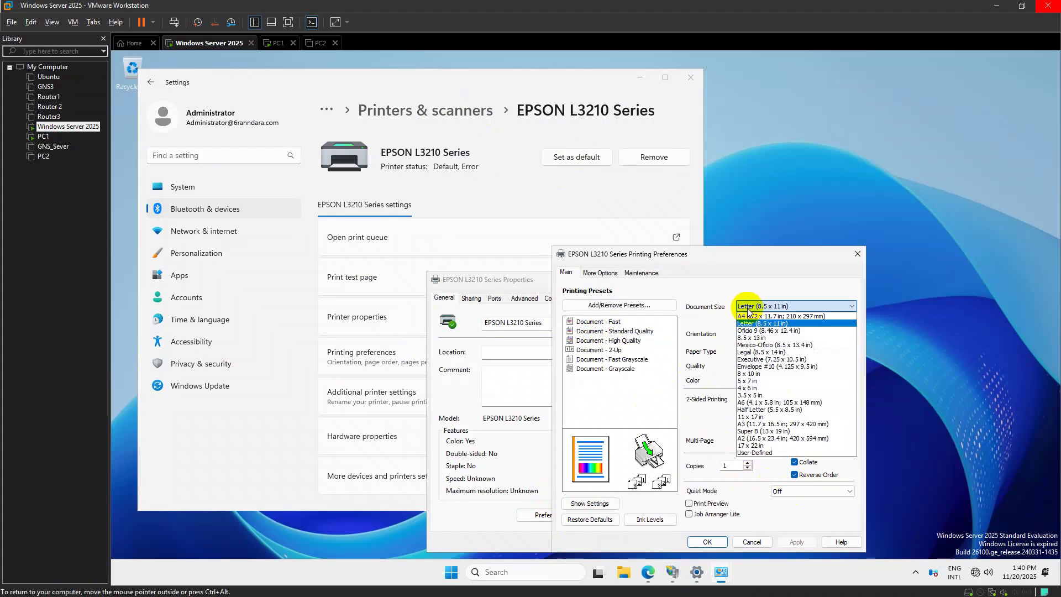
left_click(766, 317)
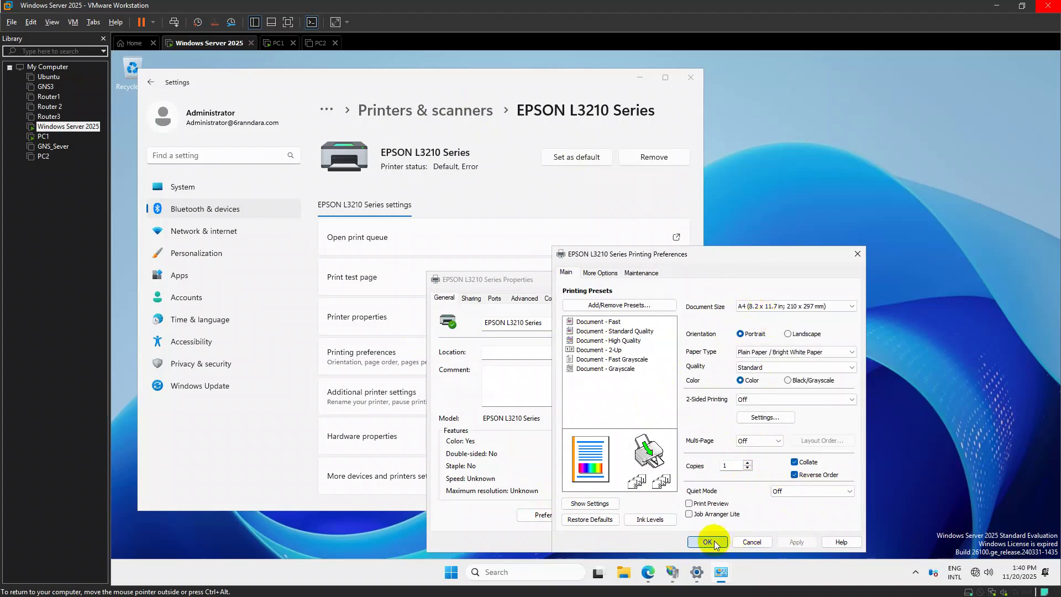
left_click(708, 542)
left_click(645, 539)
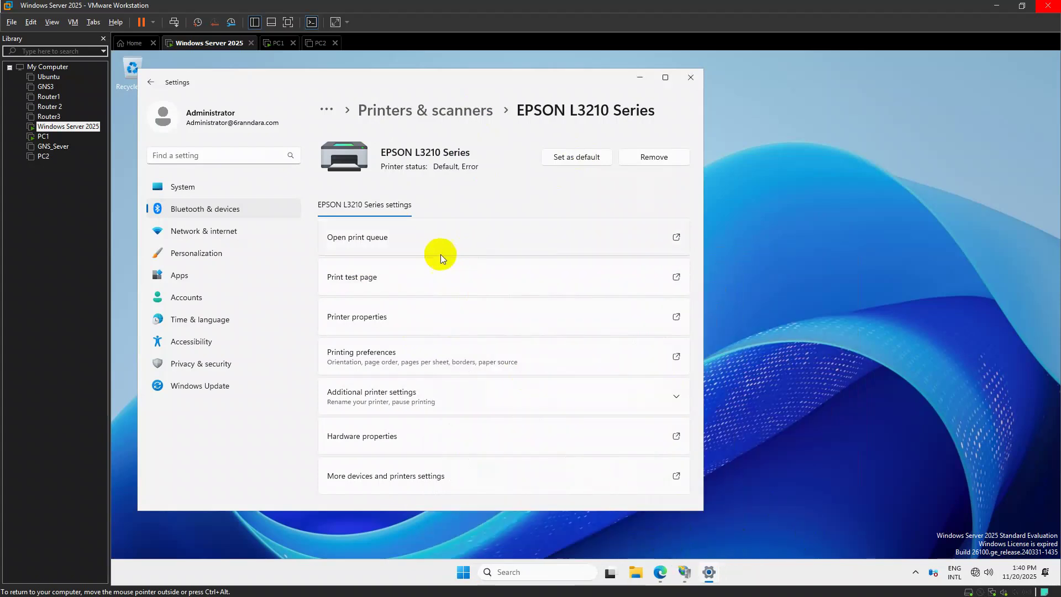
left_click(422, 357)
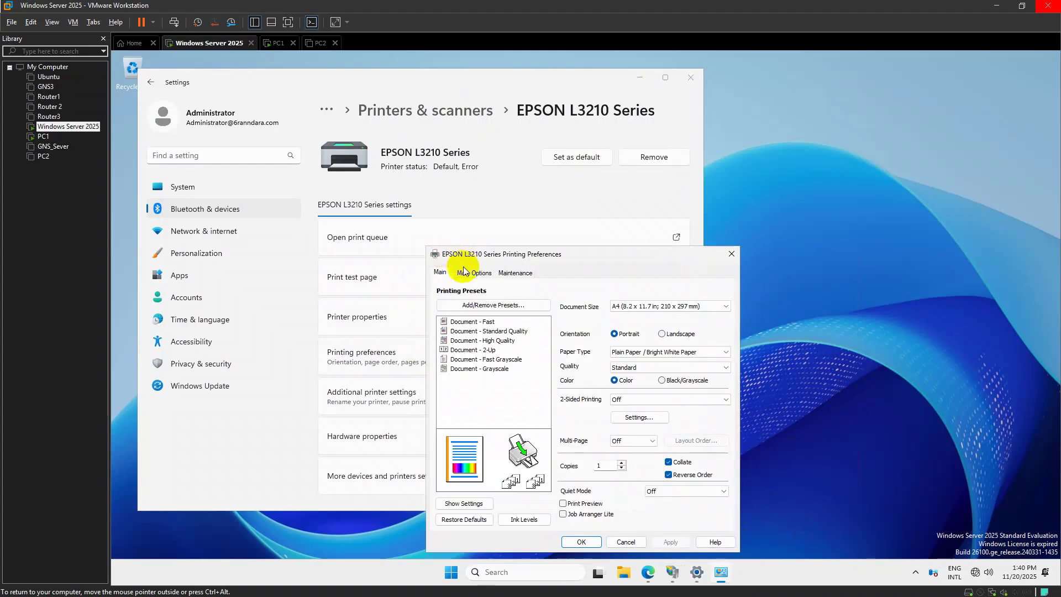
left_click(474, 272)
left_click(498, 274)
left_click(730, 254)
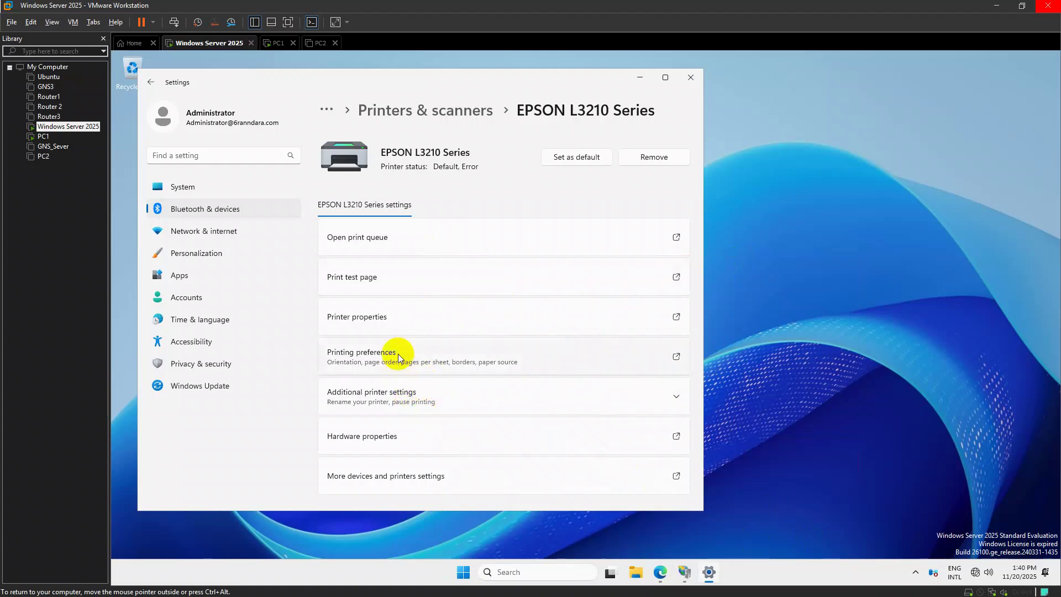
Share the printer under the name EPSON L3210 Series and close Settings
left_click(393, 307)
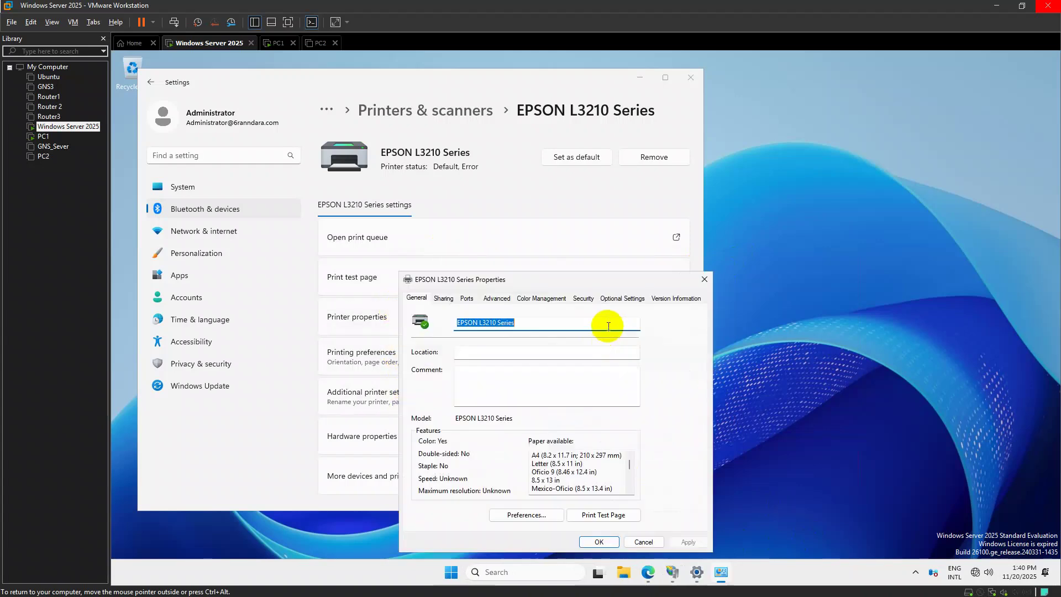
left_click(457, 299)
left_click(446, 378)
left_click(527, 391)
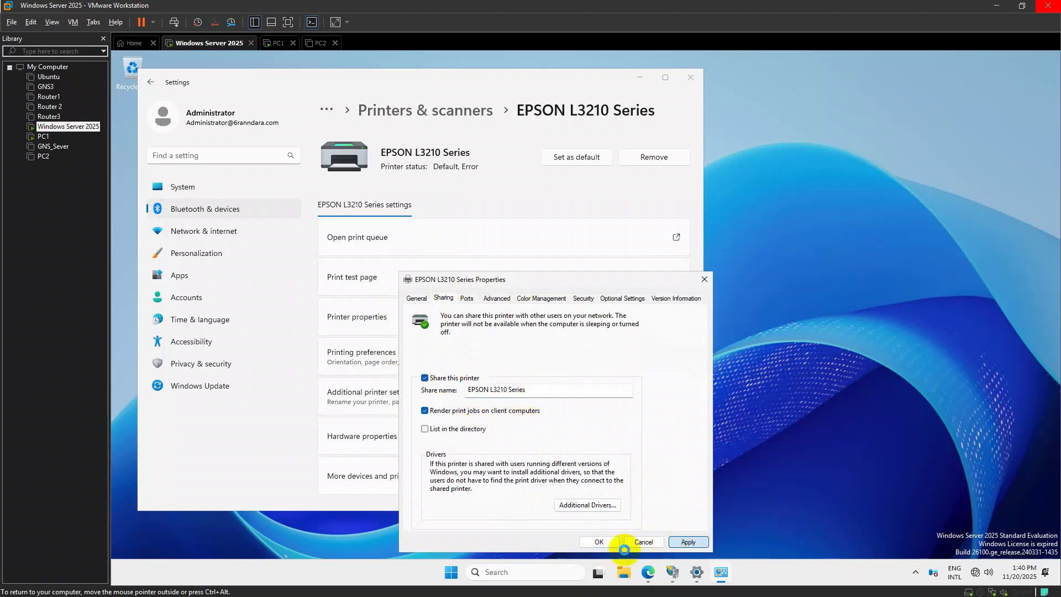
left_click(596, 547)
double_click(691, 97)
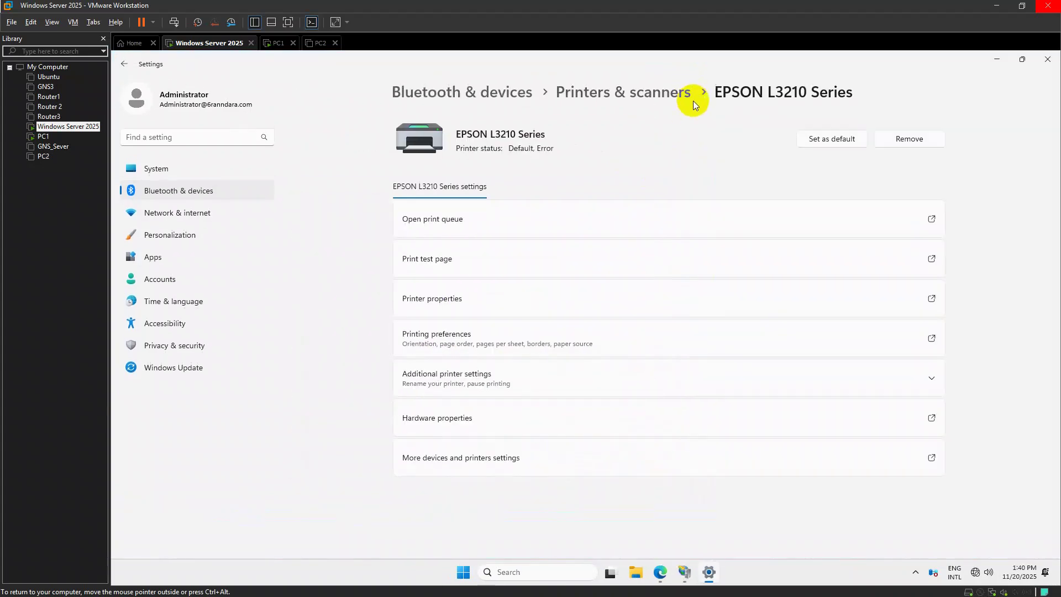
left_click(1048, 59)
Open the network shares on \\192.168.2.1 from the Run box
key("super+r")
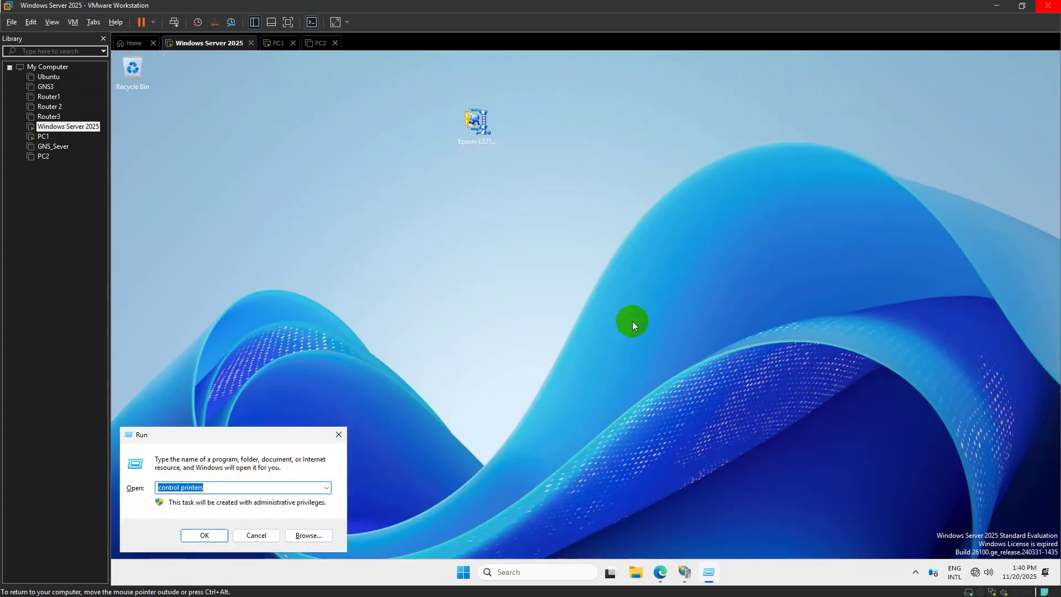
type("\\\\")
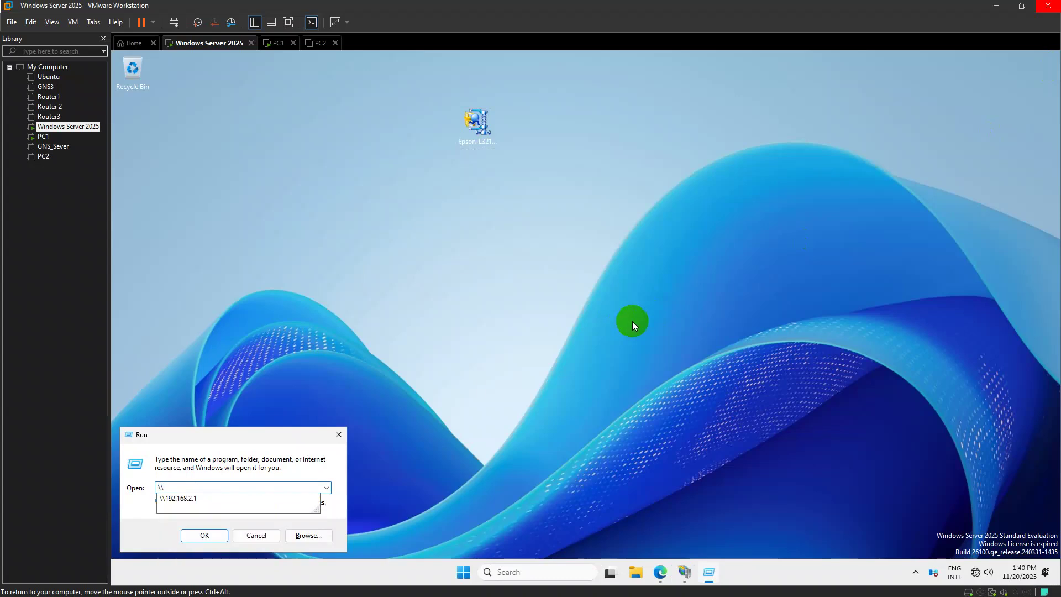
key("Down")
key("Return")
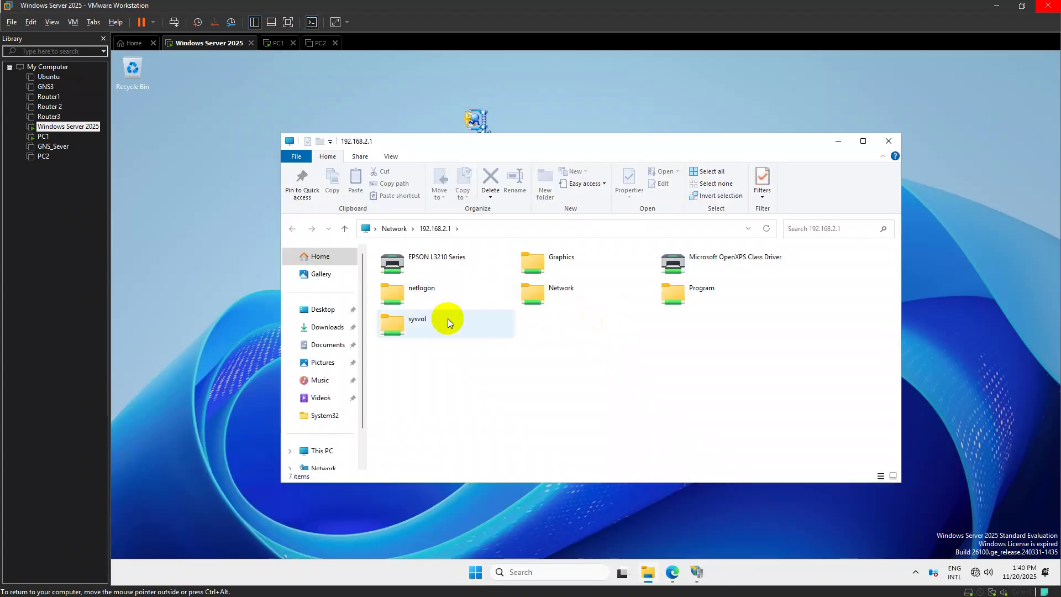
Try connecting to the shared EPSON L3210 Series twice, dismissing the 0x00000709 errors
right_click(446, 271)
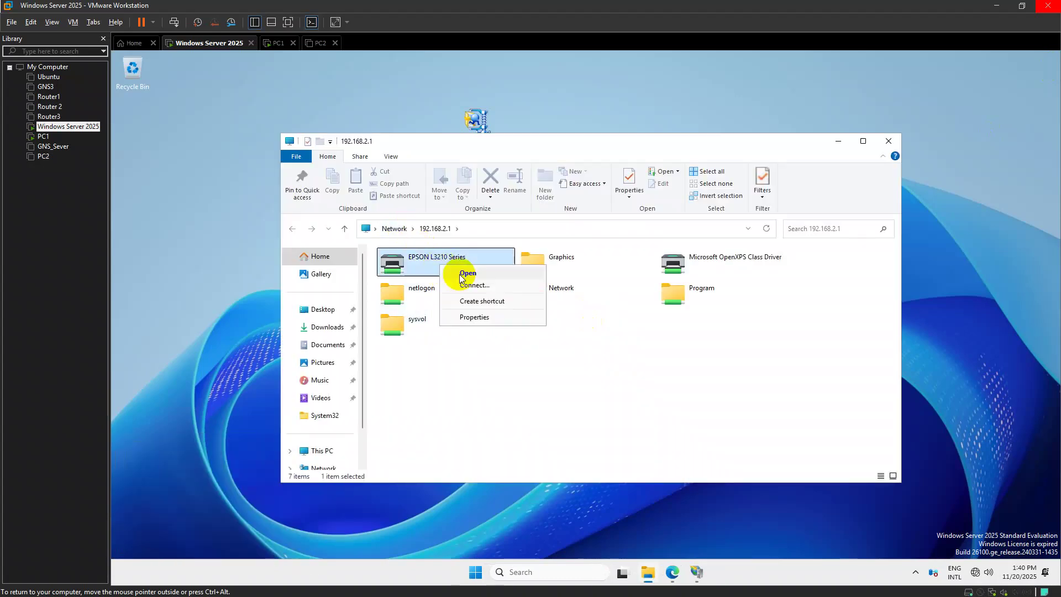
left_click(490, 283)
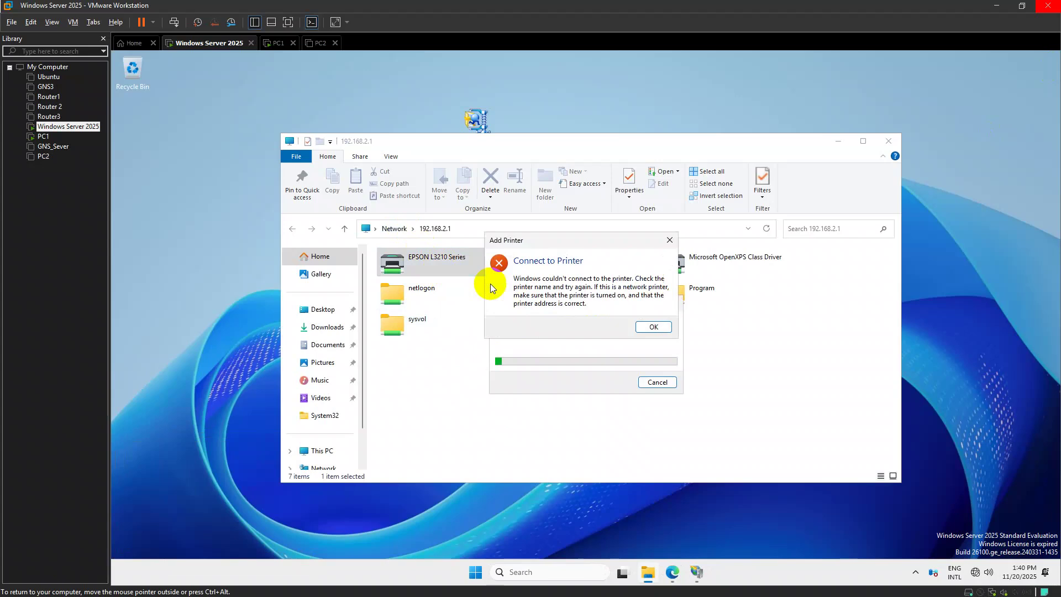
left_click(651, 327)
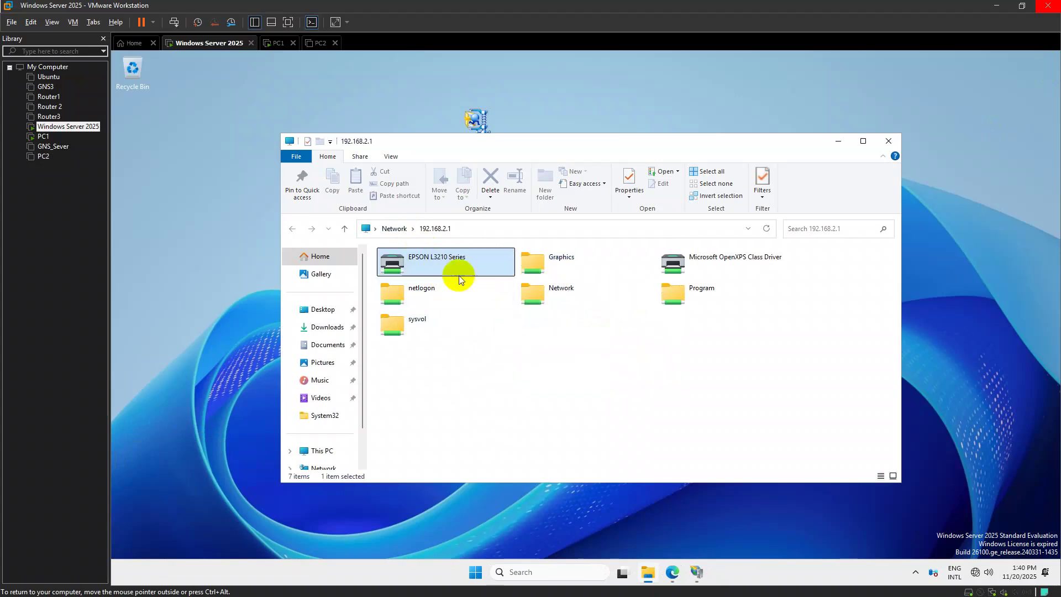
right_click(465, 264)
left_click(492, 279)
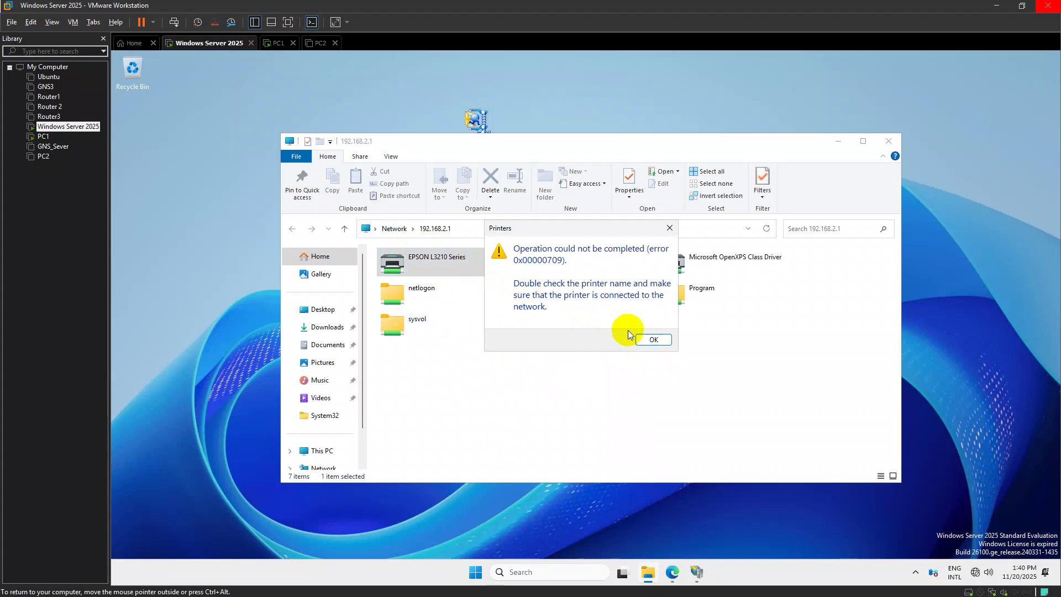
left_click(654, 340)
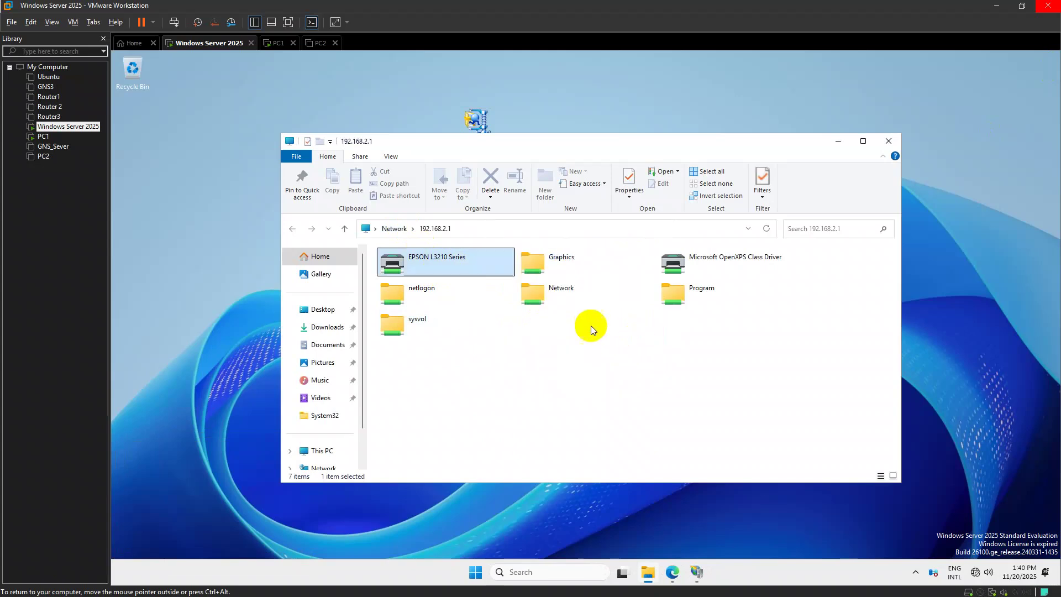
right_click(450, 256)
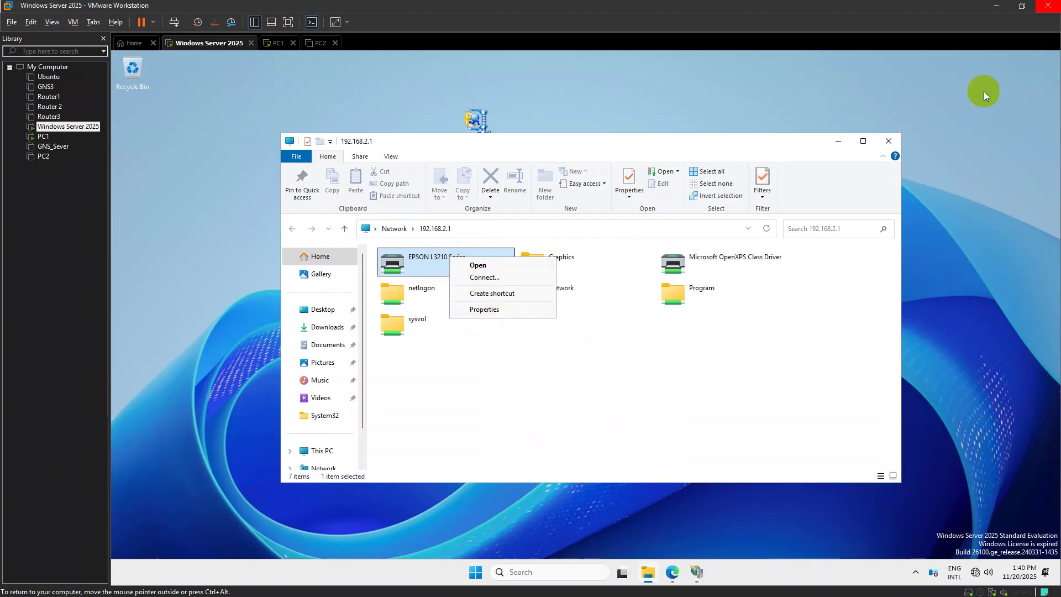
left_click(838, 141)
Run 'control printers' to reopen the printer settings in Bluetooth & devices
key("super")
left_click(792, 210)
key("super+r")
type("con")
key("Down")
key("Return")
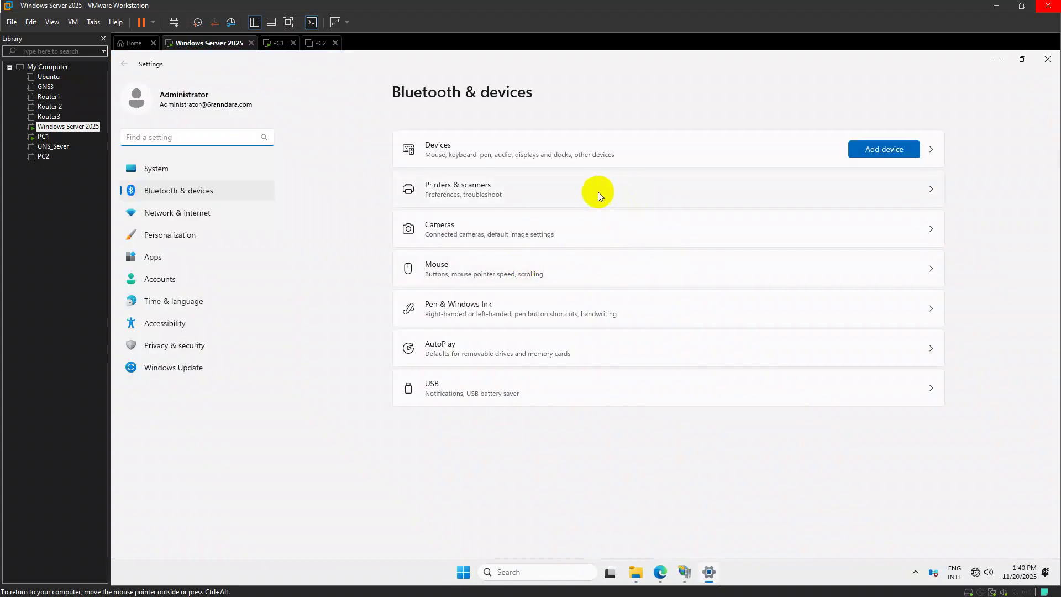
left_click(598, 191)
Launch the Epson L3210 driver installer and accept the Epson license agreement
left_click(542, 182)
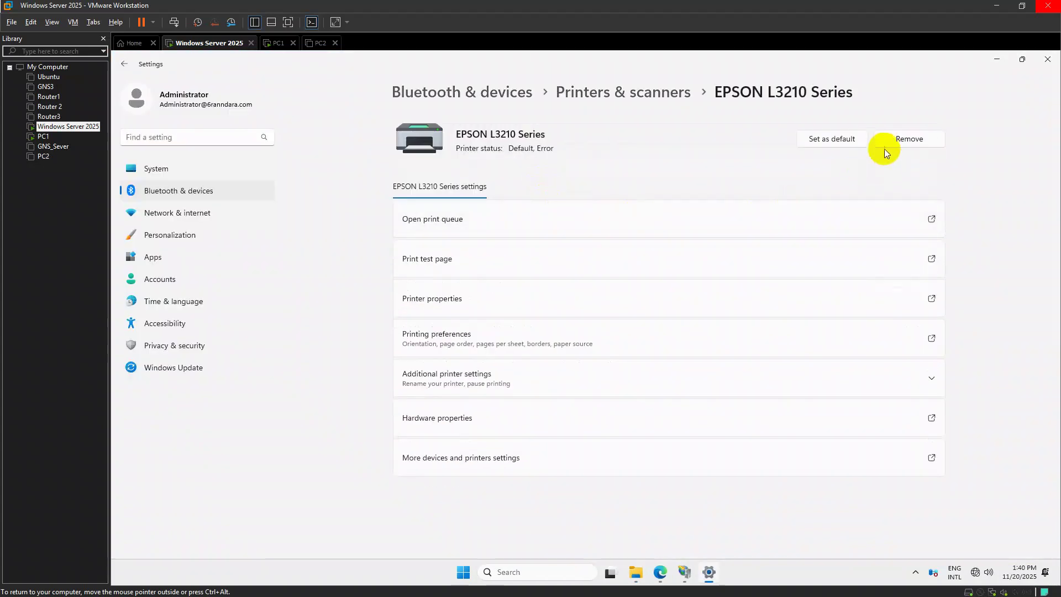
left_click(1047, 59)
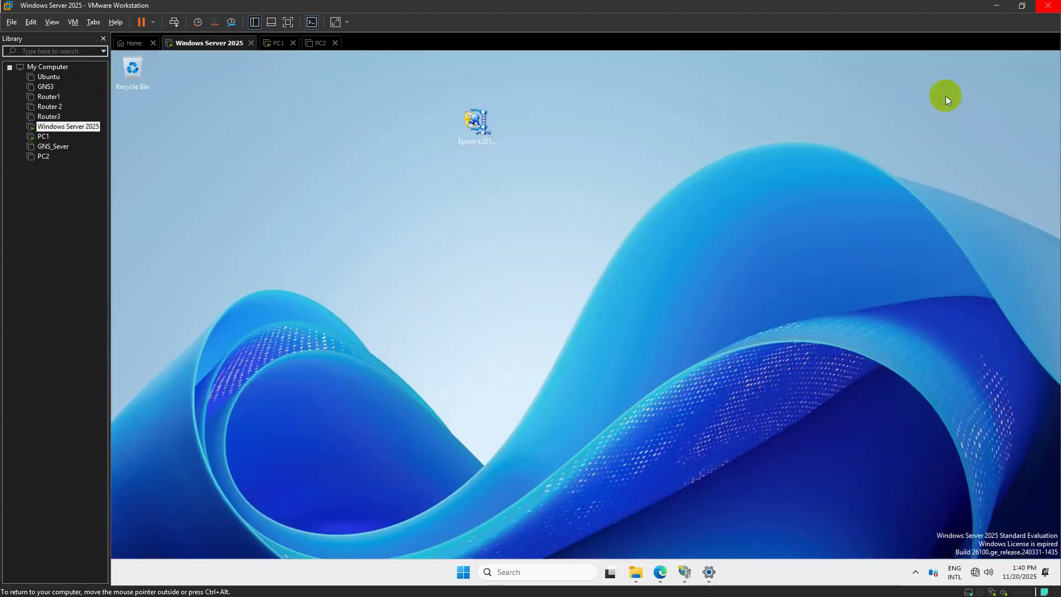
double_click(476, 132)
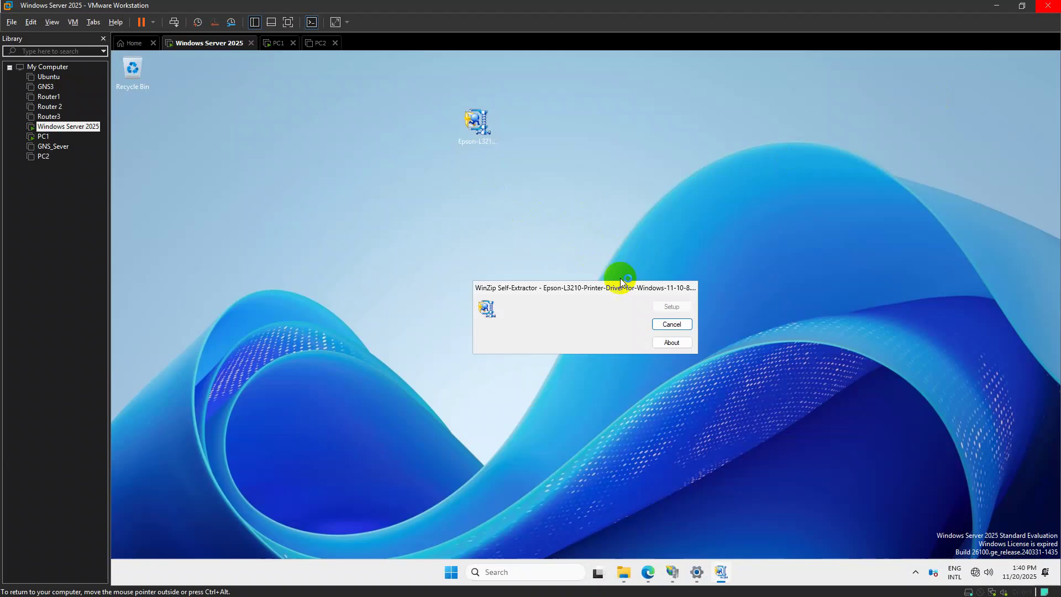
left_click(641, 400)
left_click(639, 359)
left_click(465, 375)
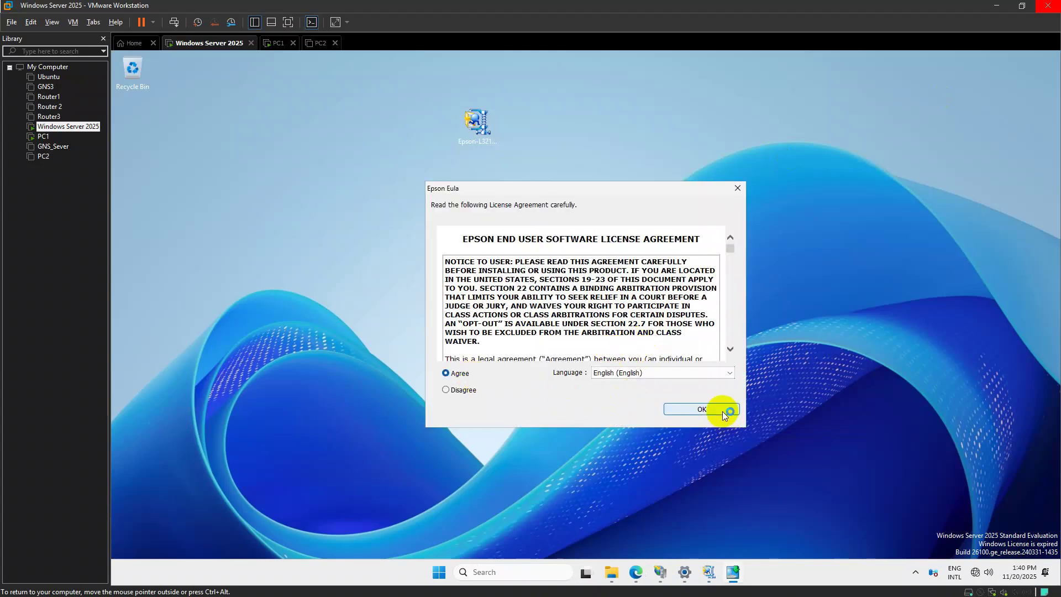
left_click(713, 410)
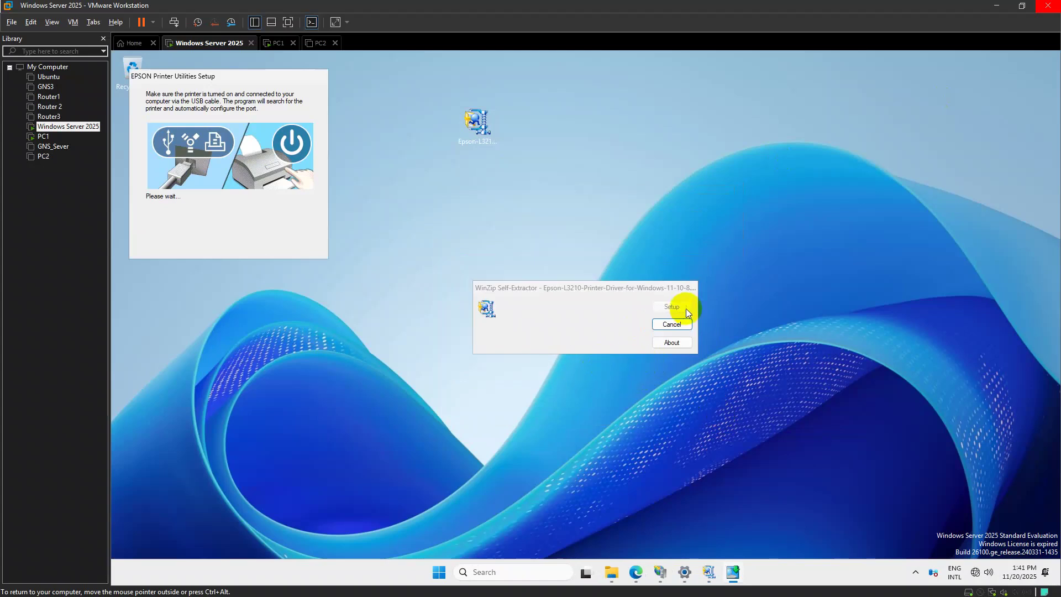
Install the driver with a manually chosen LPT2 port and acknowledge completion
left_click(242, 249)
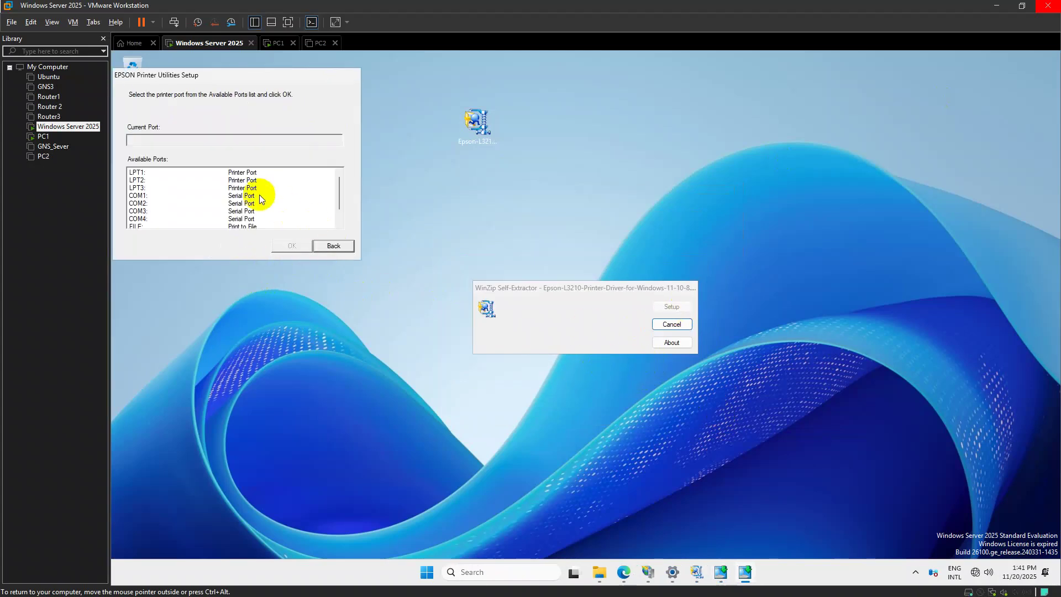
left_click(242, 180)
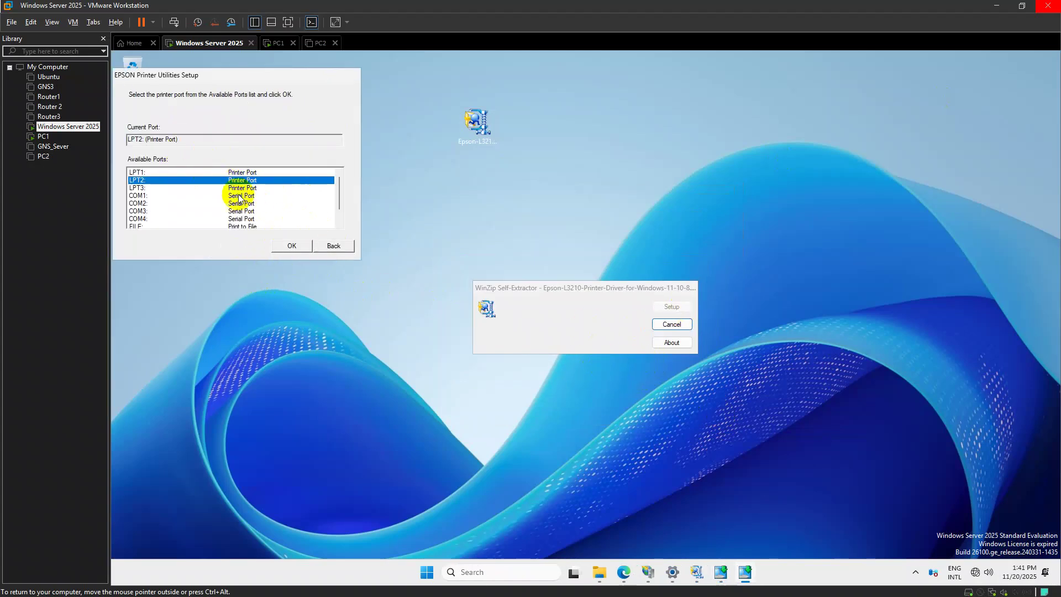
scroll(220, 221, "down", 1)
left_click(231, 173)
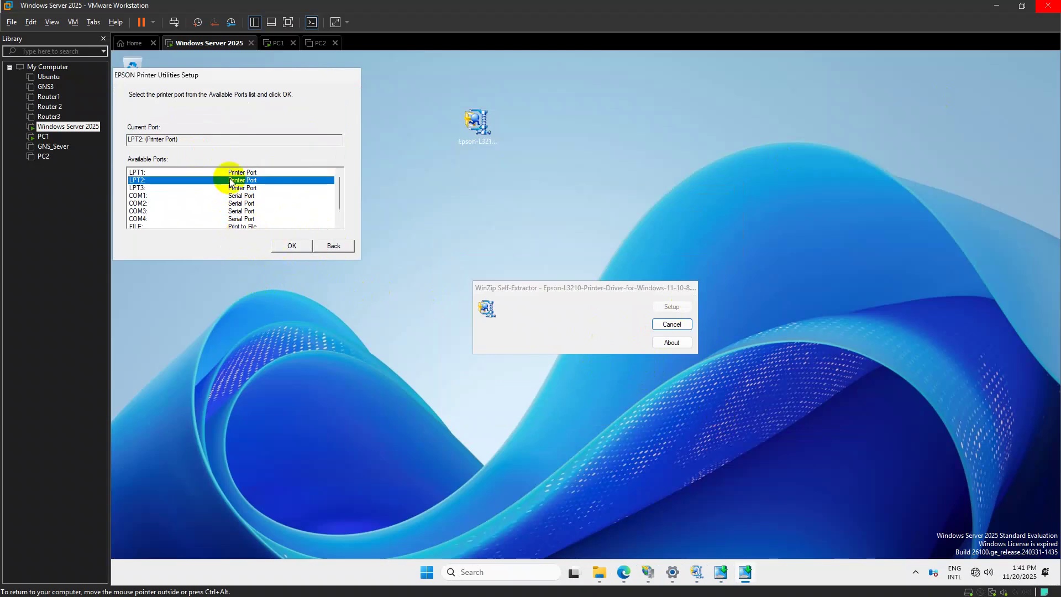
left_click(289, 246)
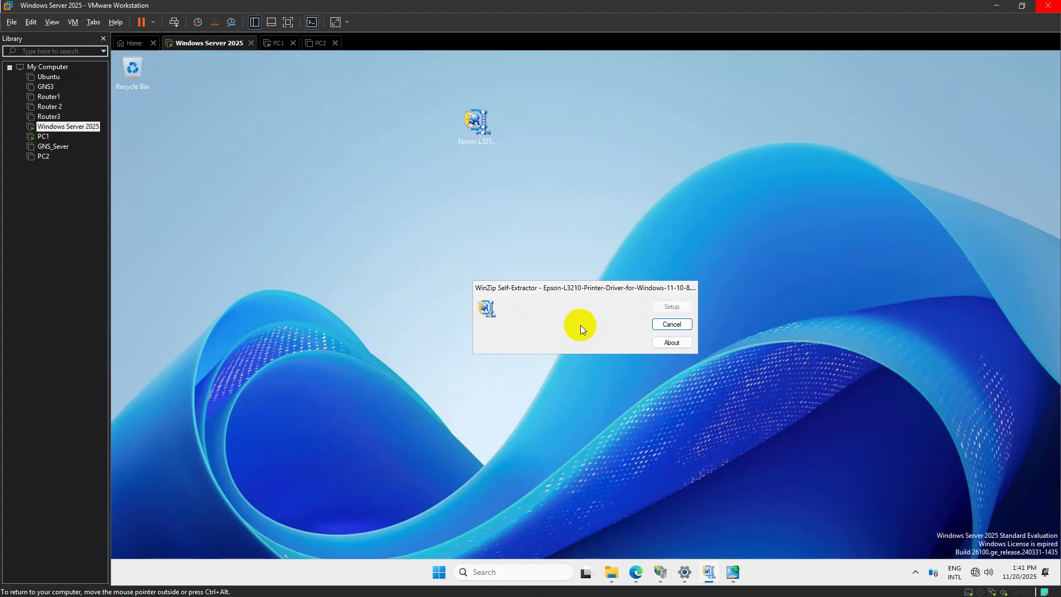
left_click(646, 346)
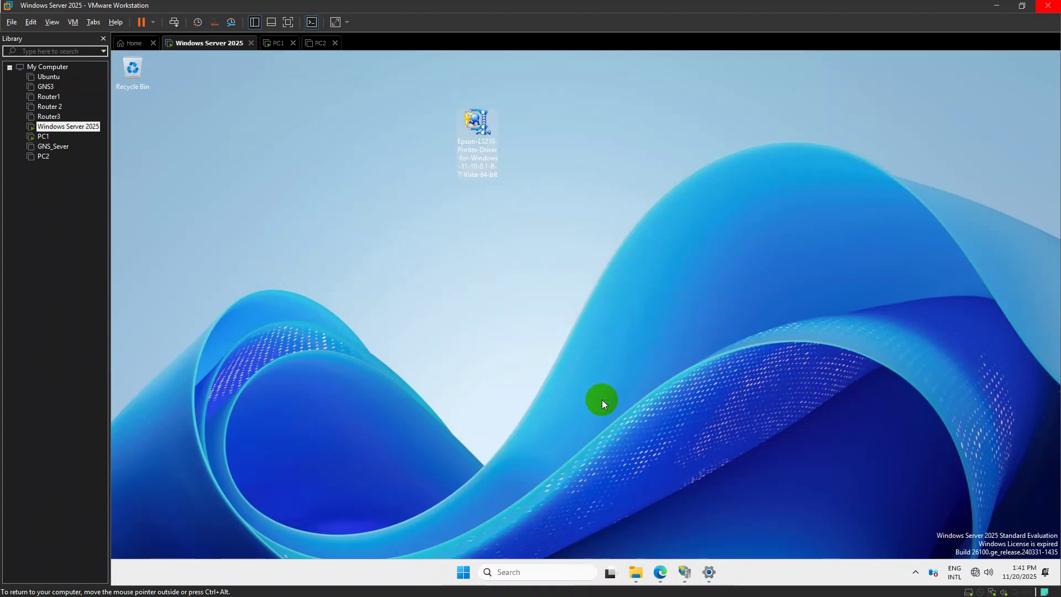
Open the EPSON L3210 Series (Copy 1) printer and delete 'Series (Copy 1)' from its name
key("super+r")
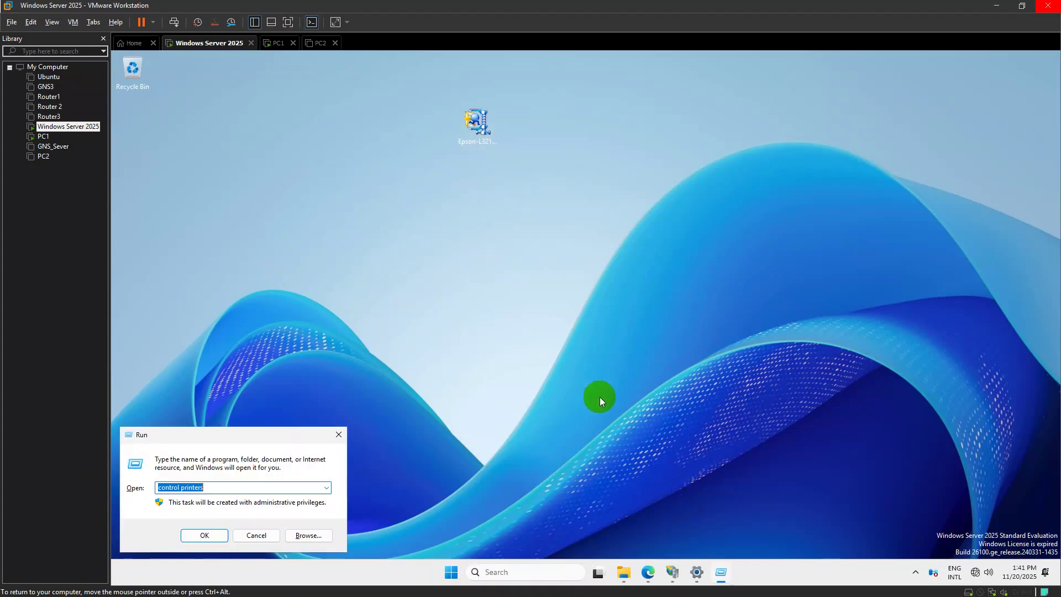
key("Return")
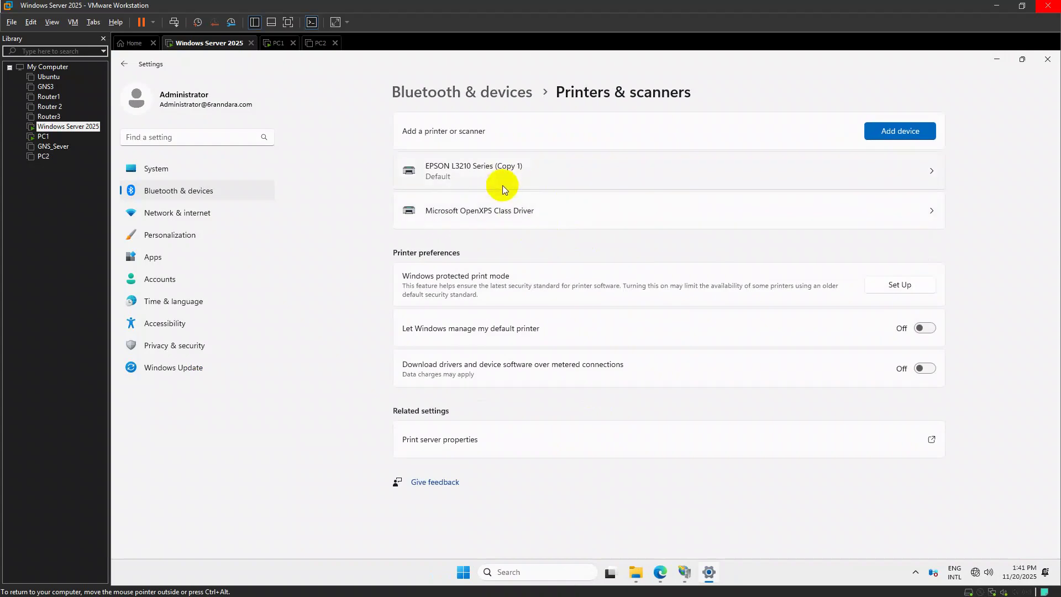
left_click(504, 187)
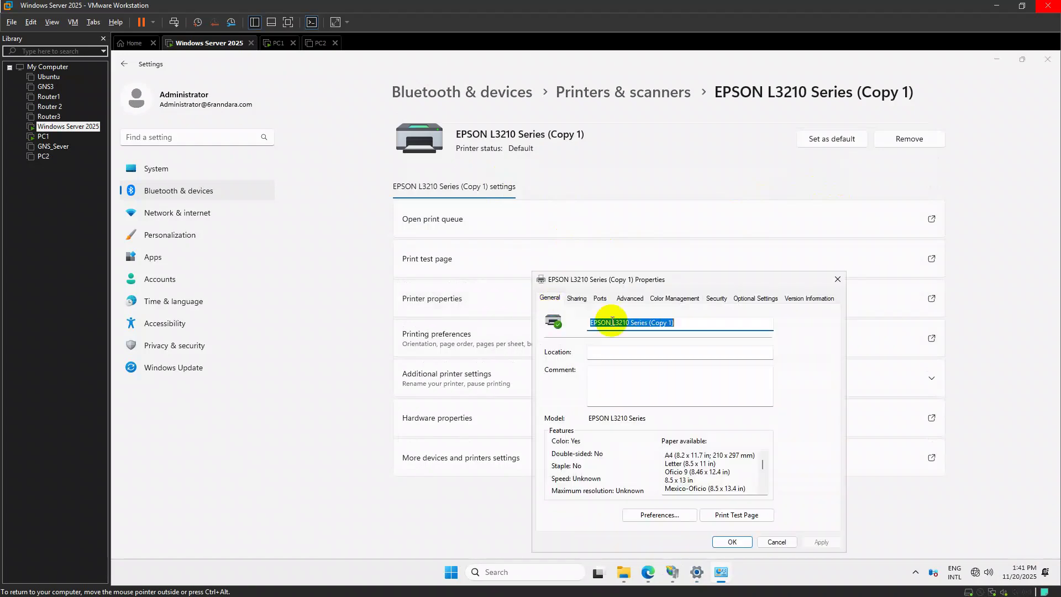
left_click_drag(691, 320, 539, 325)
left_click_drag(677, 322, 634, 322)
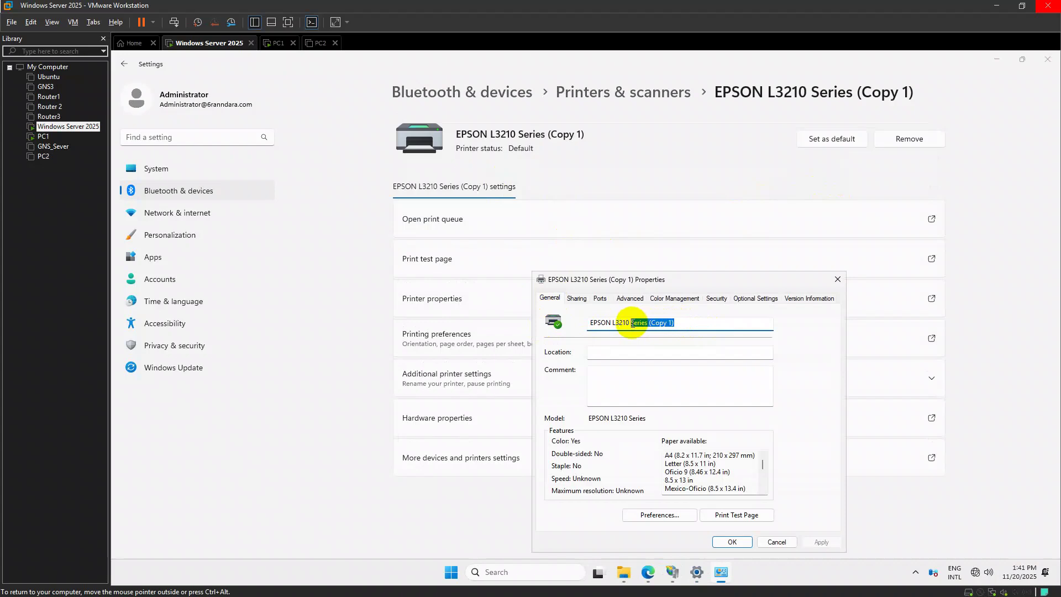
key("BackSpace")
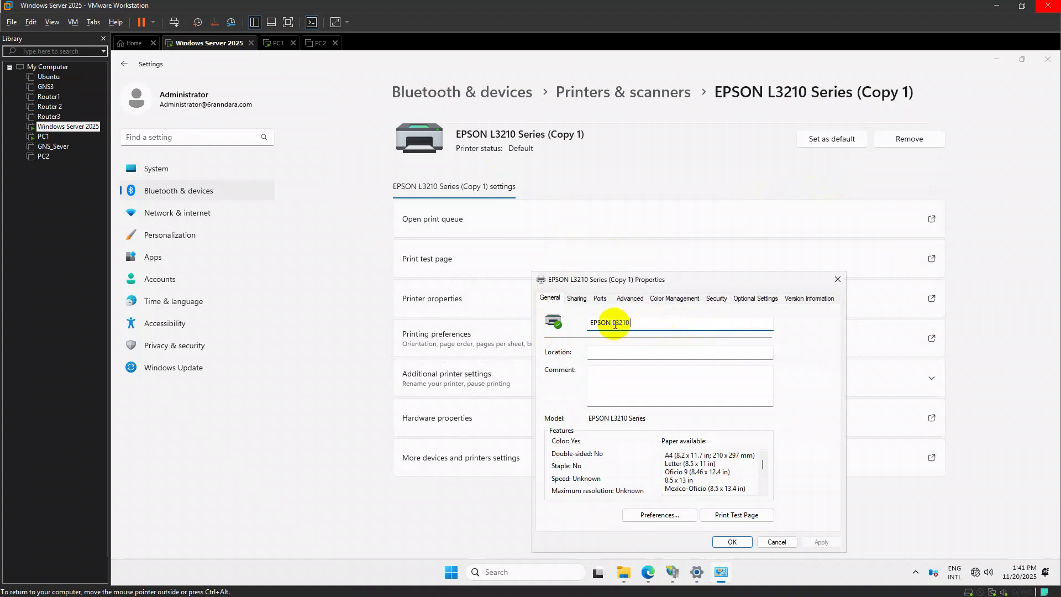
Remove the space so the printer is named EPSONL3210, and apply it
left_click(613, 323)
key("BackSpace")
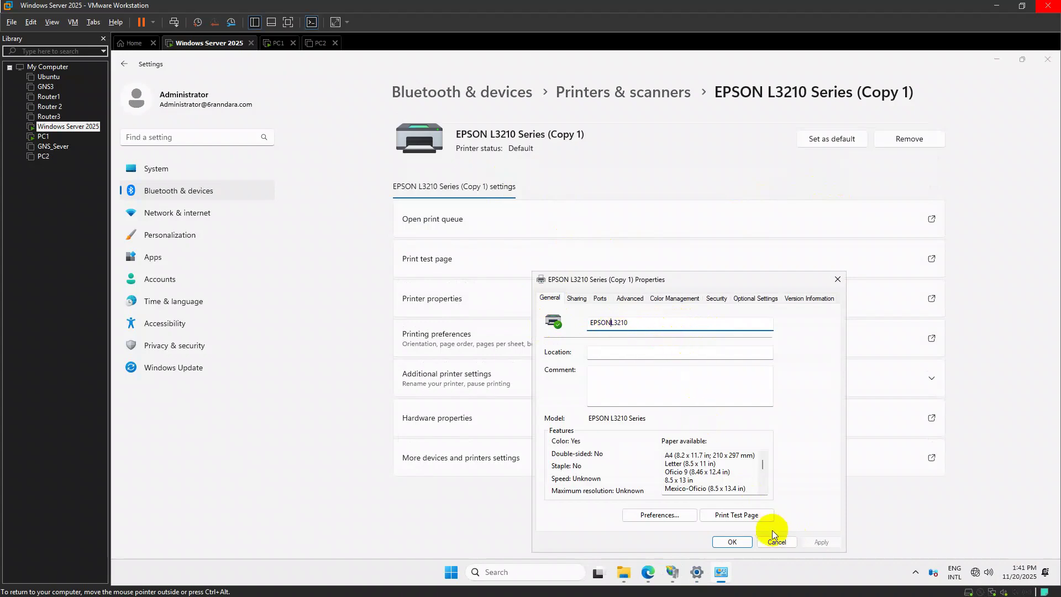
left_click(730, 544)
Print a test page, then cancel the Epson connection checker installation
left_click(493, 250)
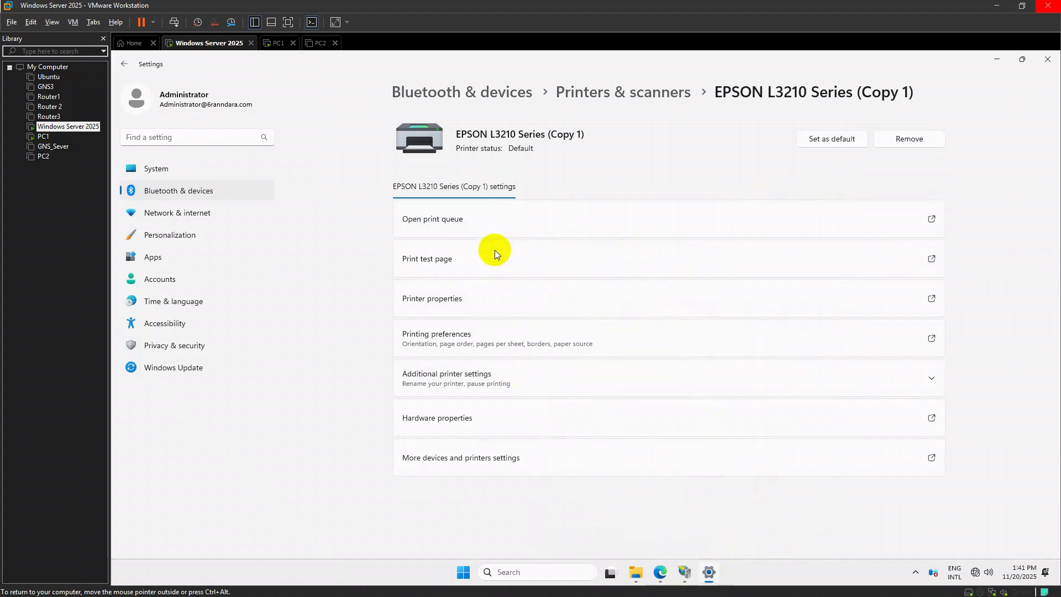
left_click(543, 221)
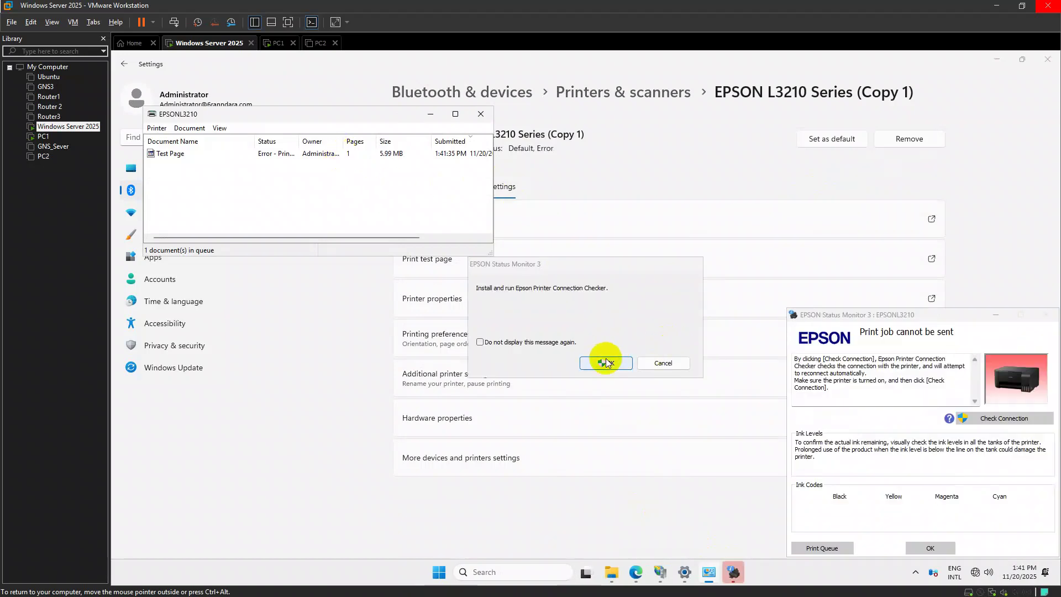
left_click(606, 362)
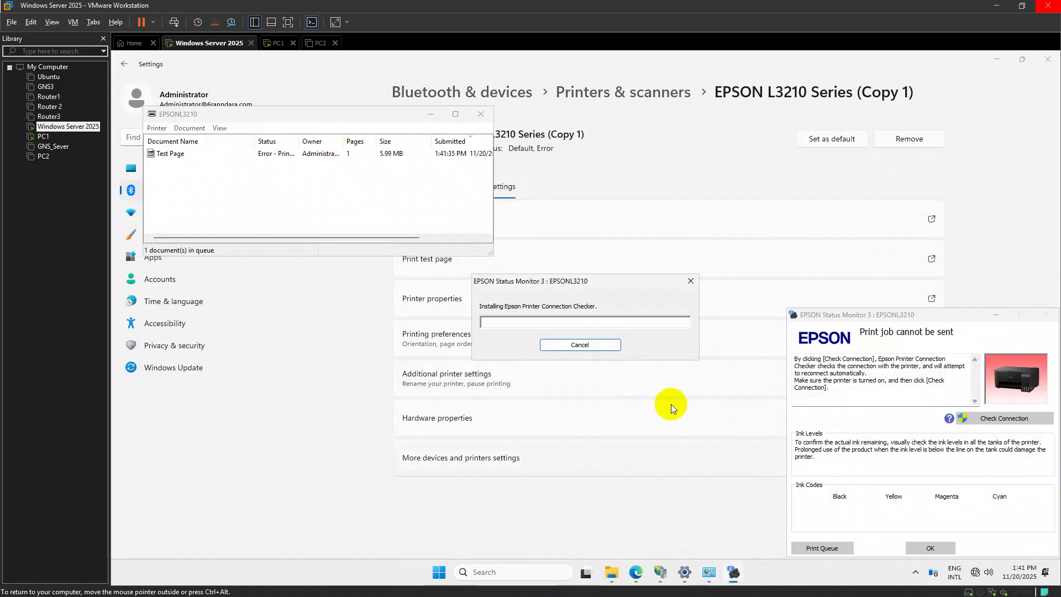
left_click(980, 418)
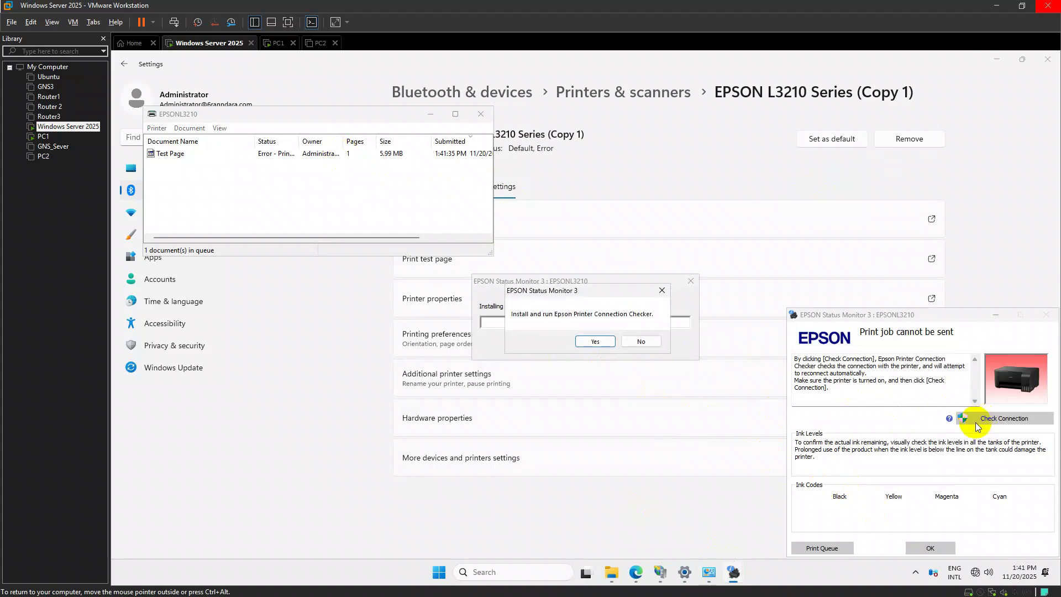
left_click(596, 342)
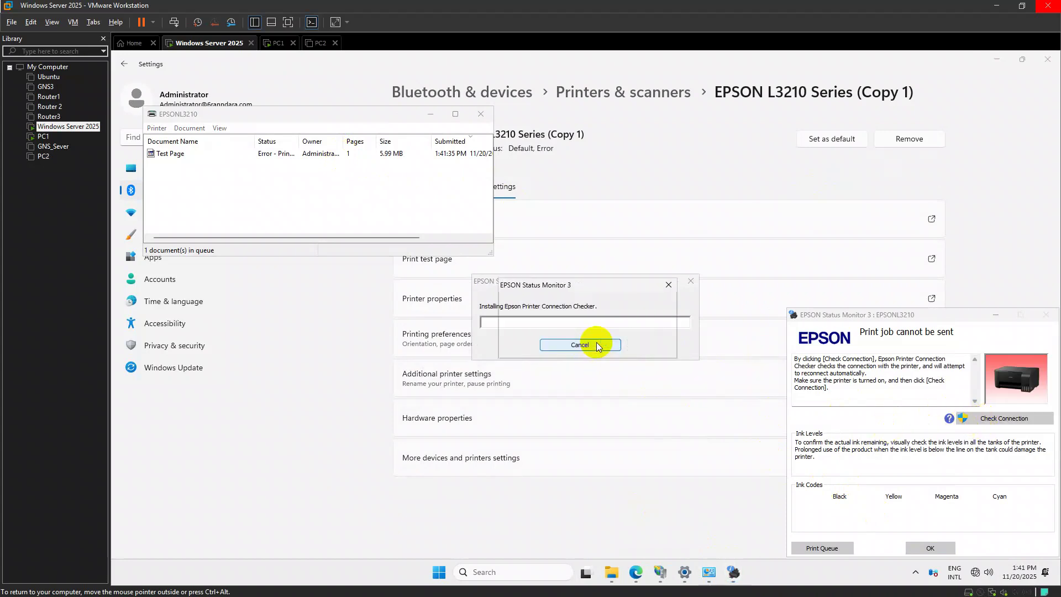
left_click(647, 347)
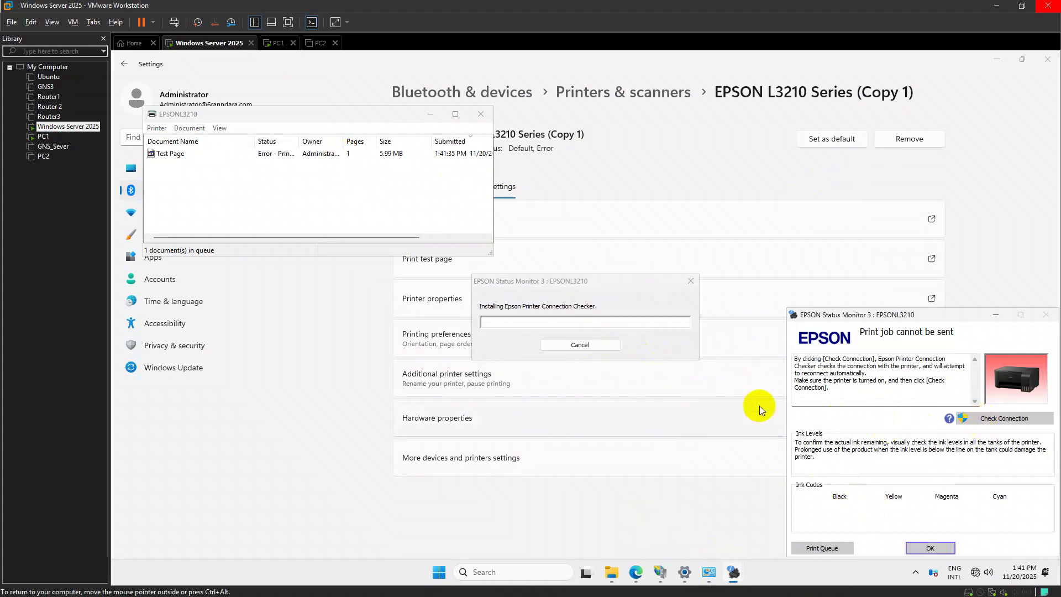
left_click(926, 546)
Close the Status Monitor and the EPSONL3210 print queue windows
left_click(690, 281)
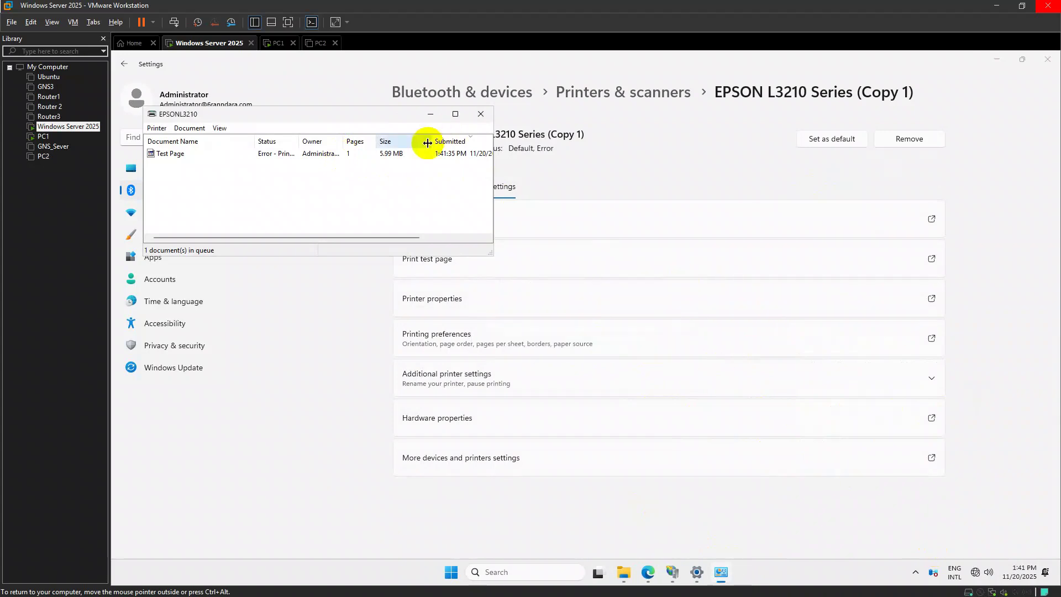
left_click(456, 114)
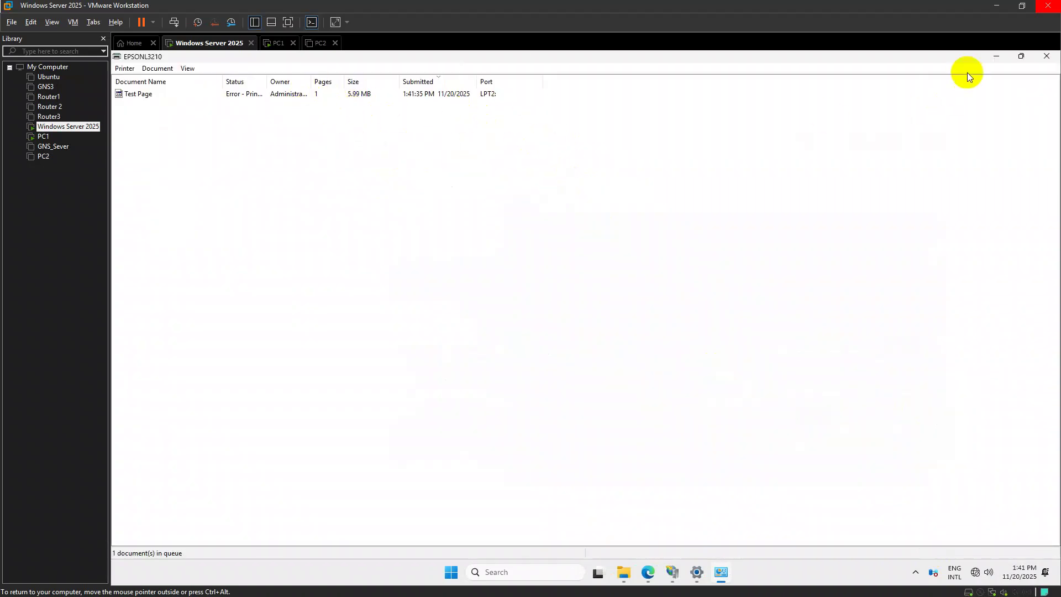
left_click(1031, 58)
left_click(478, 111)
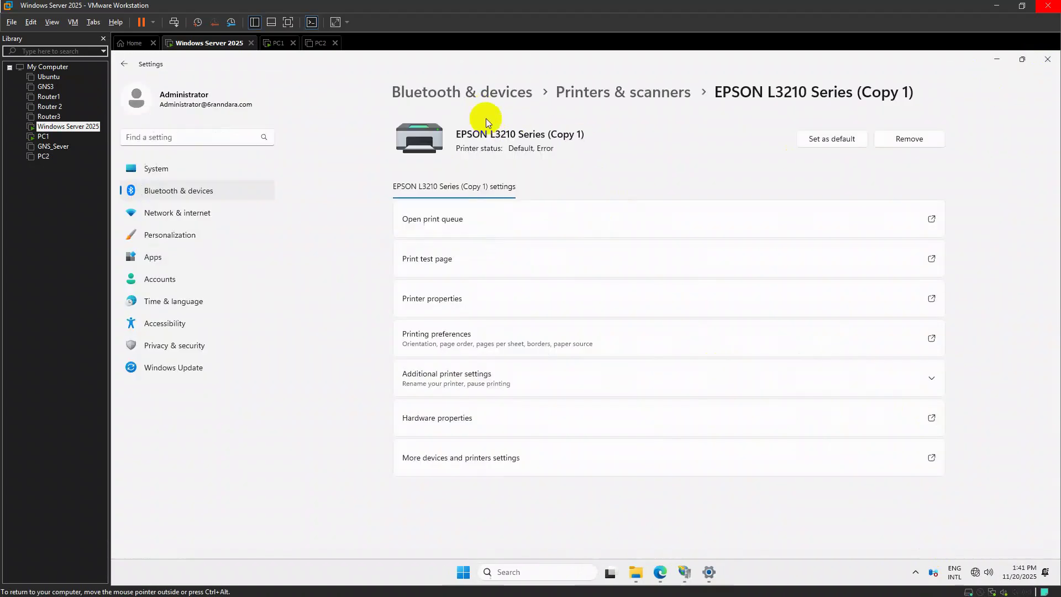
Return to Printers & scanners and launch the Services console from Start search
left_click(640, 100)
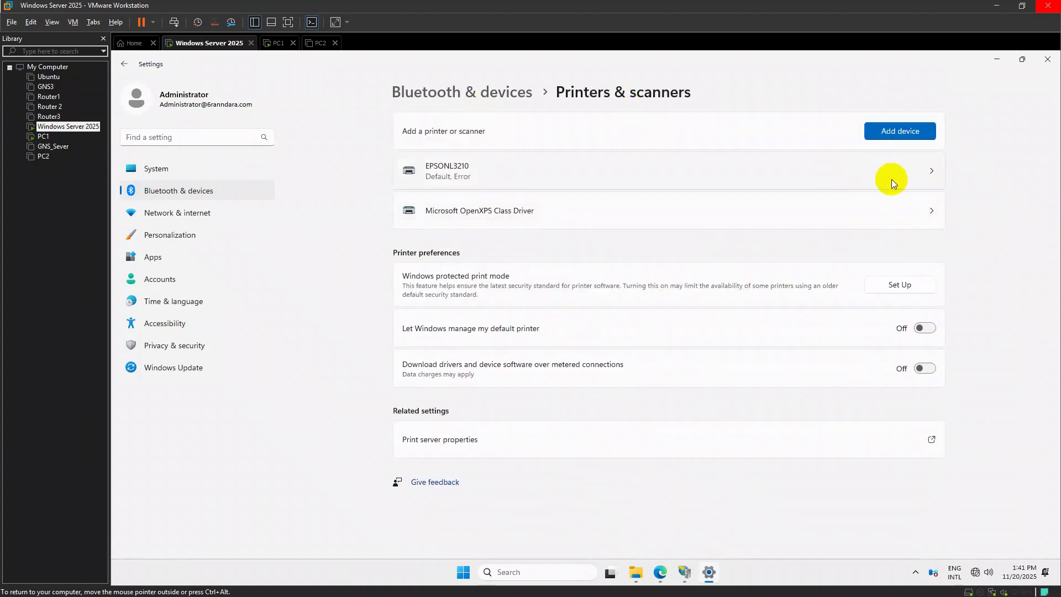
key("super")
type("rv")
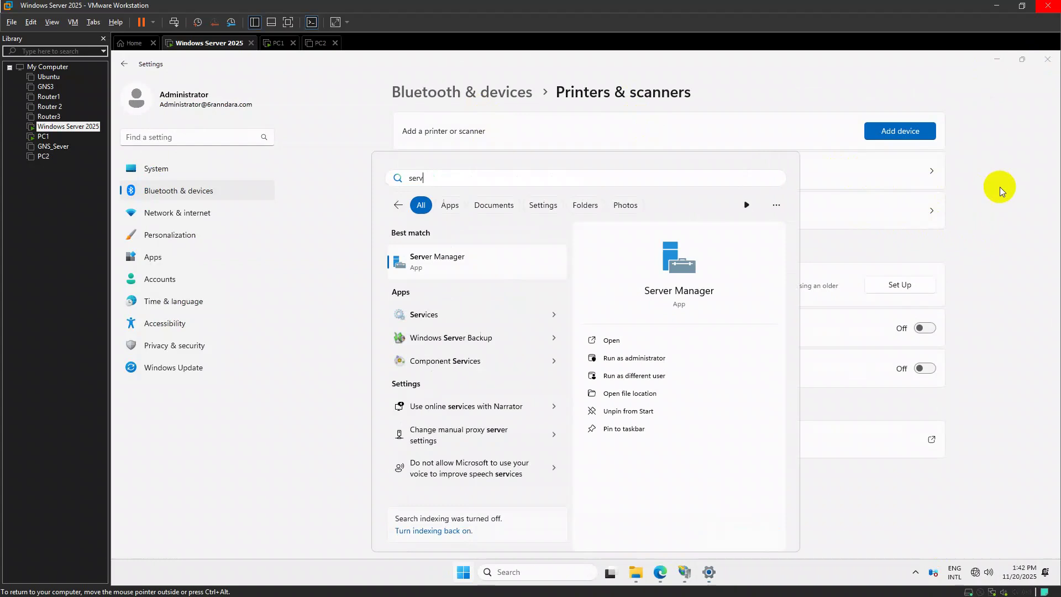
key("Down")
key("Return")
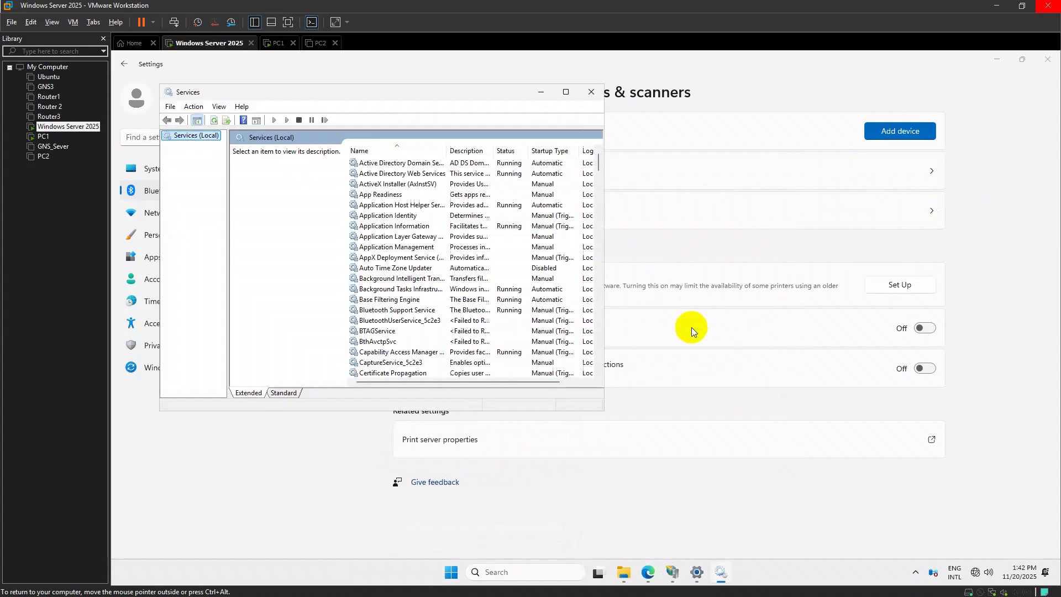
Restart the Print Spooler service, then go back to the EPSONL3210 printer page
left_click(377, 269)
key("p")
key("p")
key("p")
key("p")
key("p")
key("p")
key("p")
key("p")
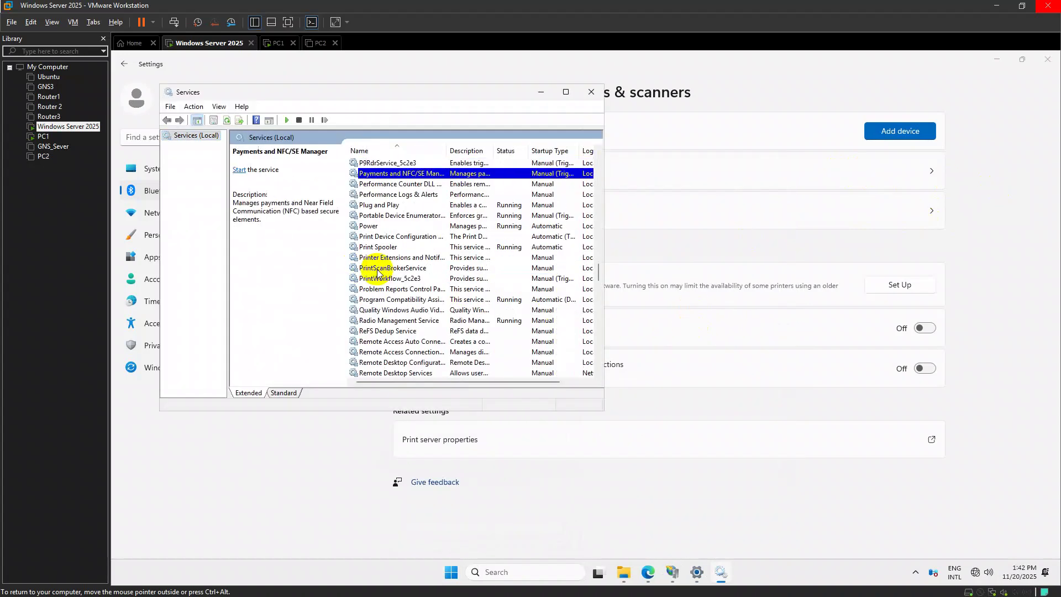
key("p")
key("p")
key("p")
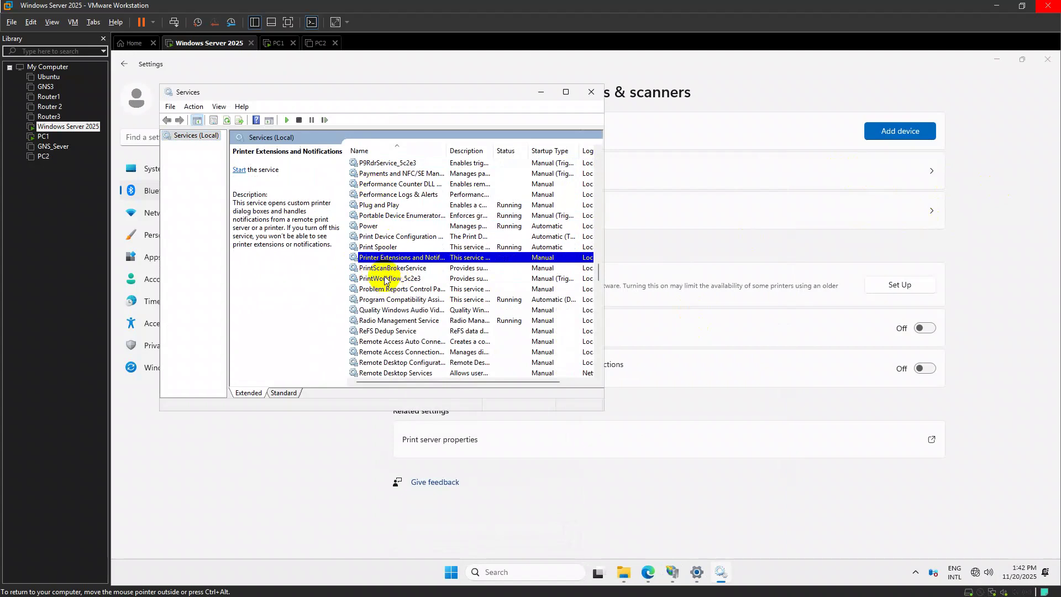
right_click(390, 248)
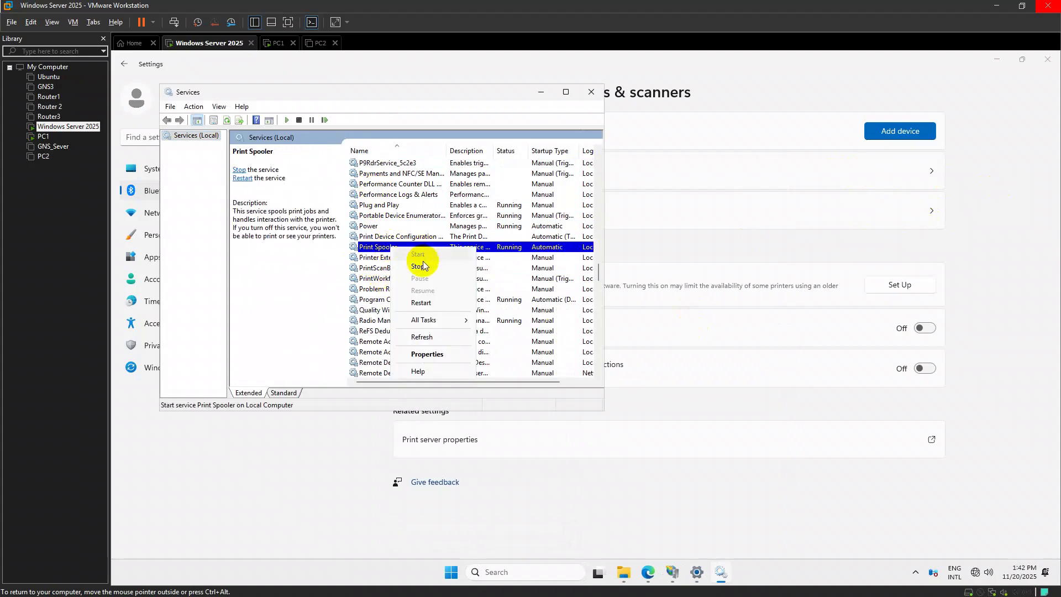
left_click(421, 302)
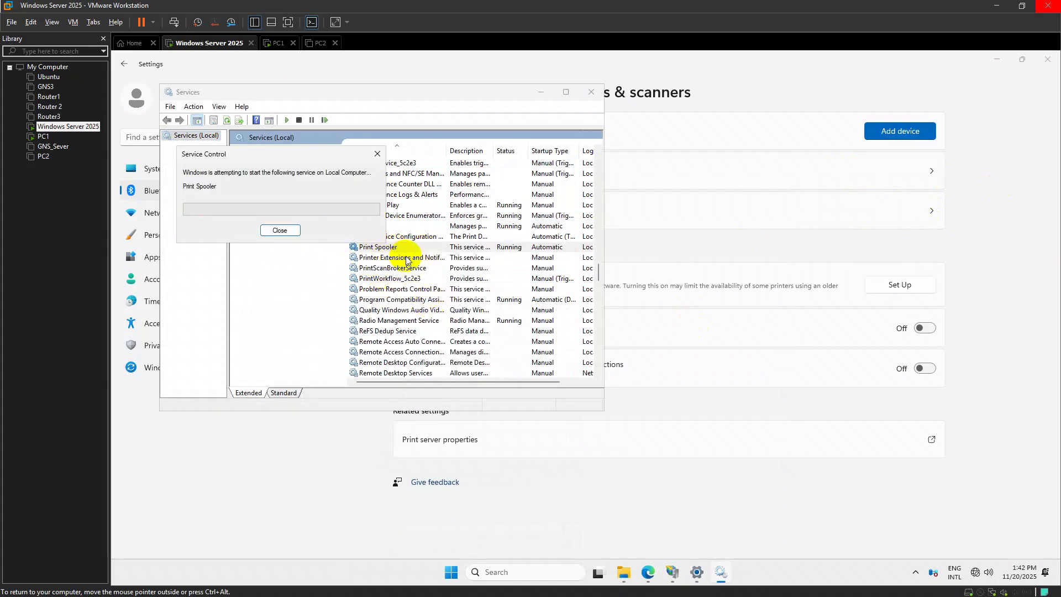
right_click(401, 253)
key("o")
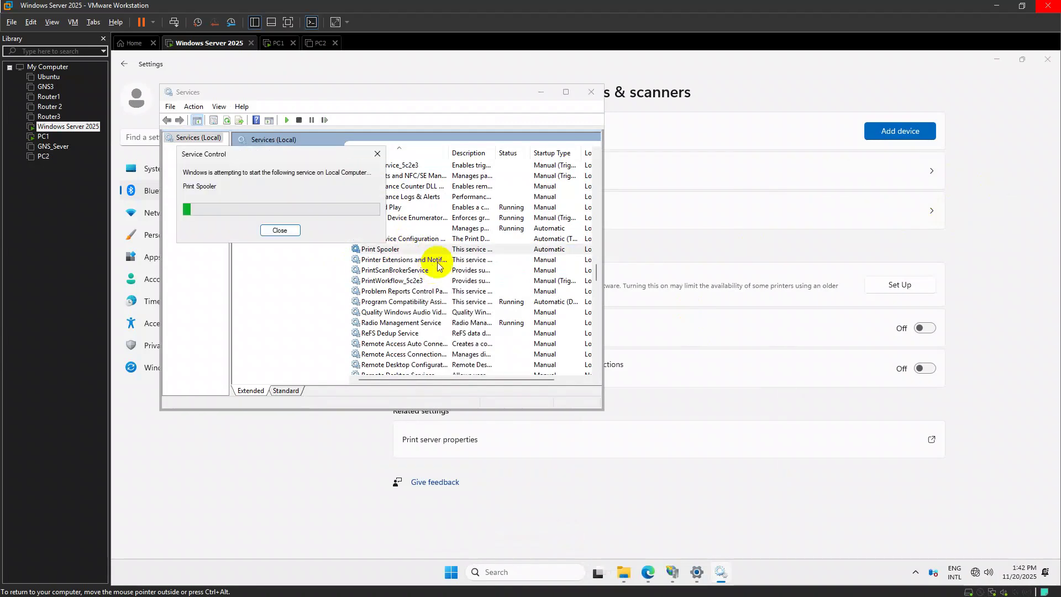
left_click(540, 92)
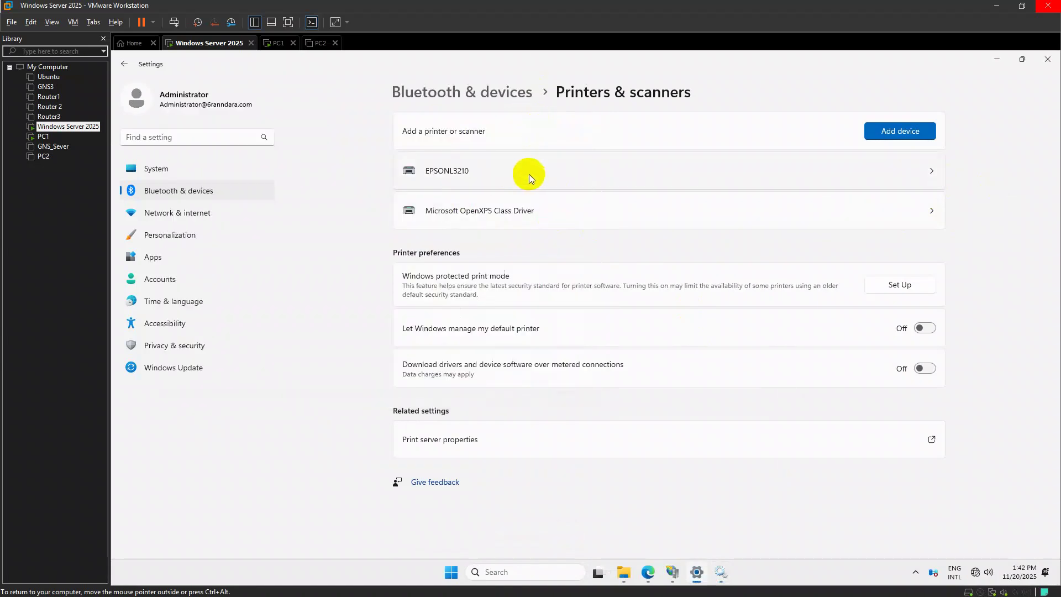
left_click(529, 181)
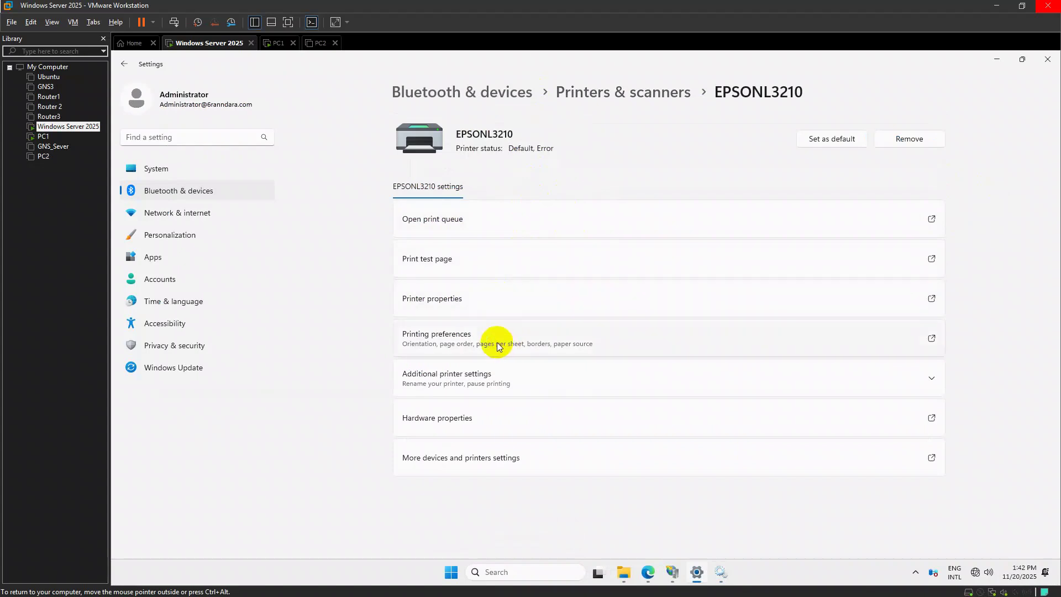
Turn on Share this printer for EPSONL3210 under its own name and apply it
left_click(490, 305)
left_click(561, 299)
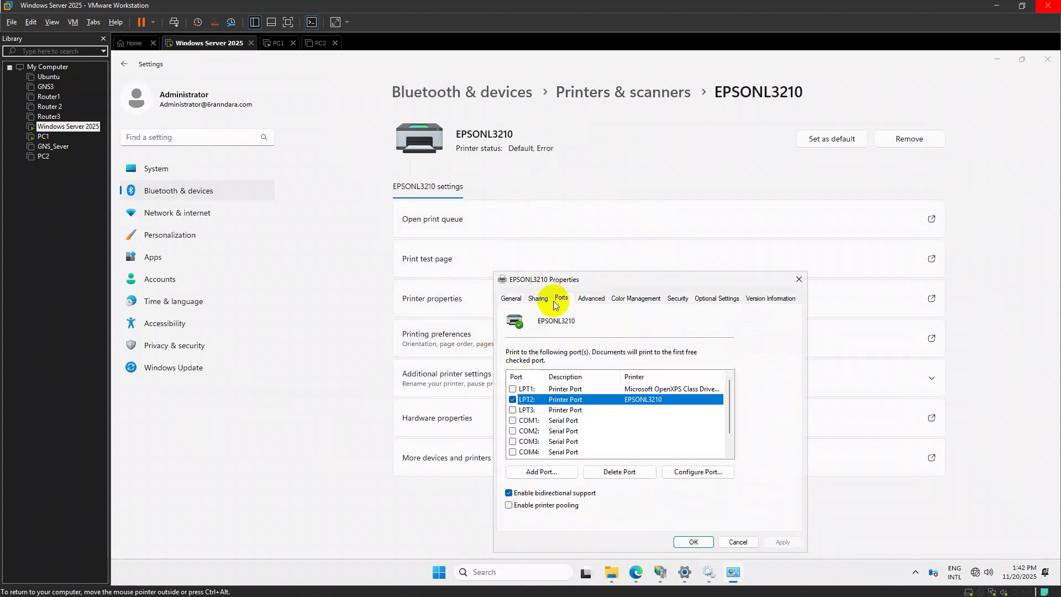
left_click(540, 299)
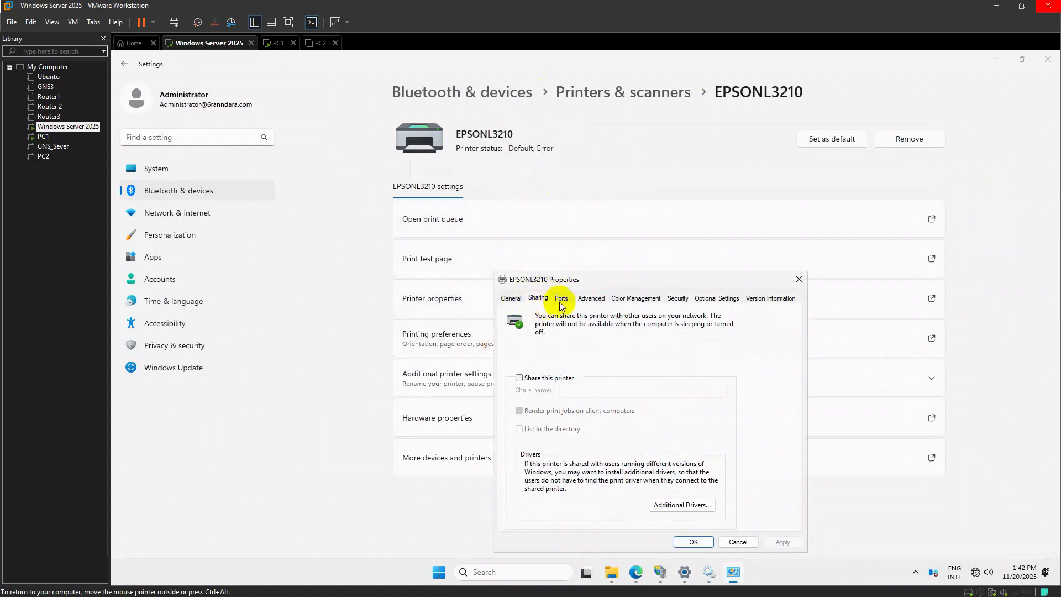
left_click(555, 381)
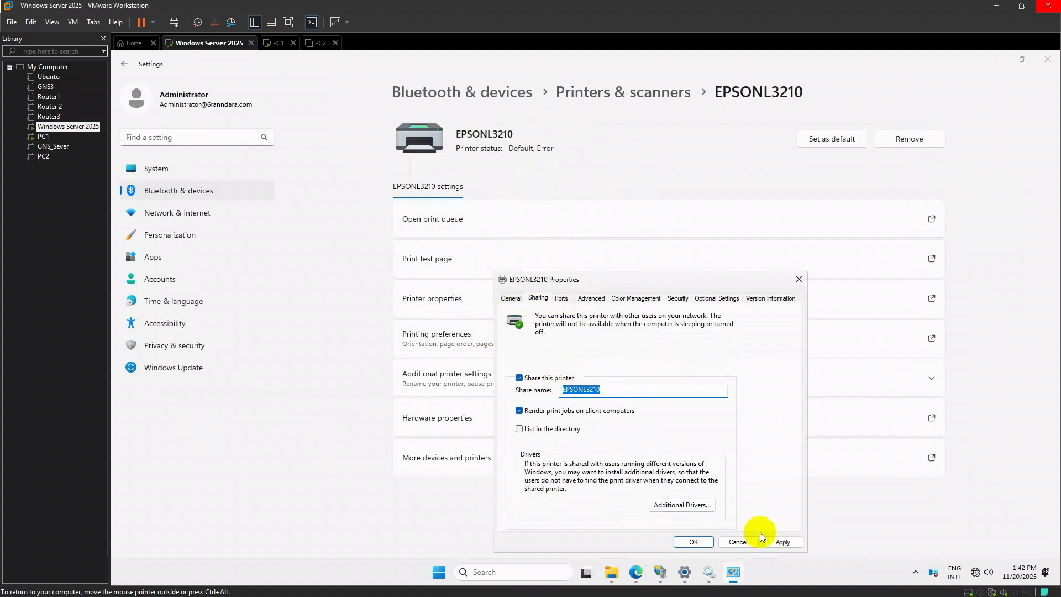
left_click(779, 541)
left_click(695, 540)
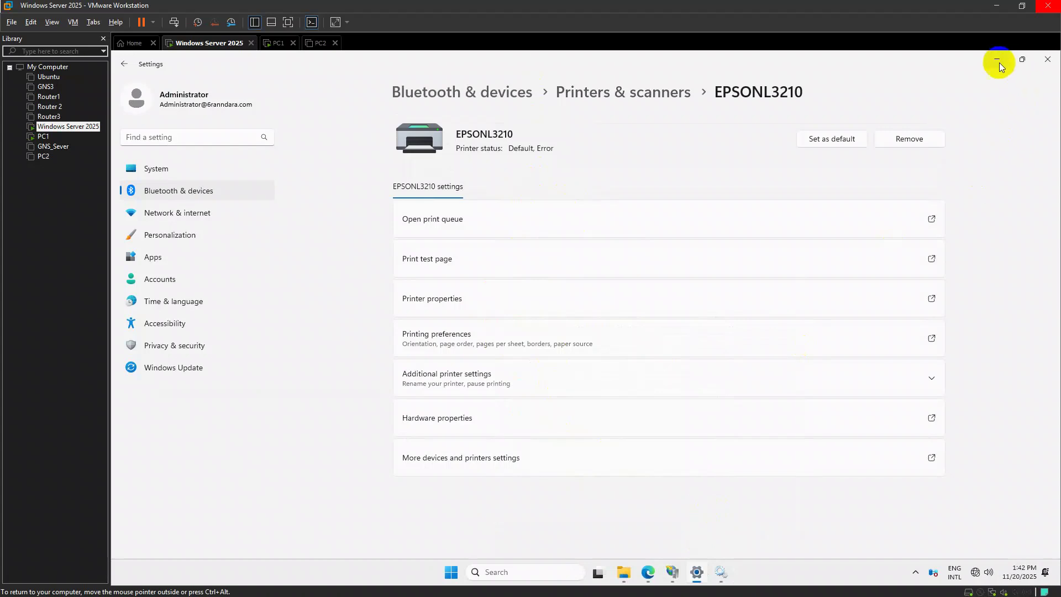
left_click(1014, 60)
key("super+r")
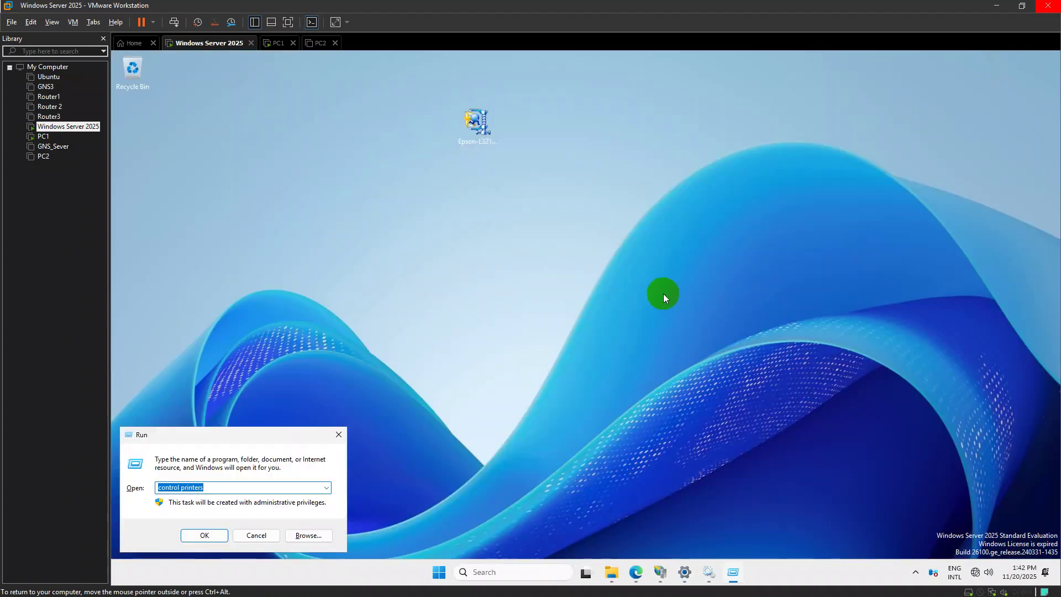
Browse \\192.168.2.1, confirm the shared EPSON printer's queue opens, then switch to PC1
type("\\\\")
key("Down")
key("Return")
left_click(459, 273)
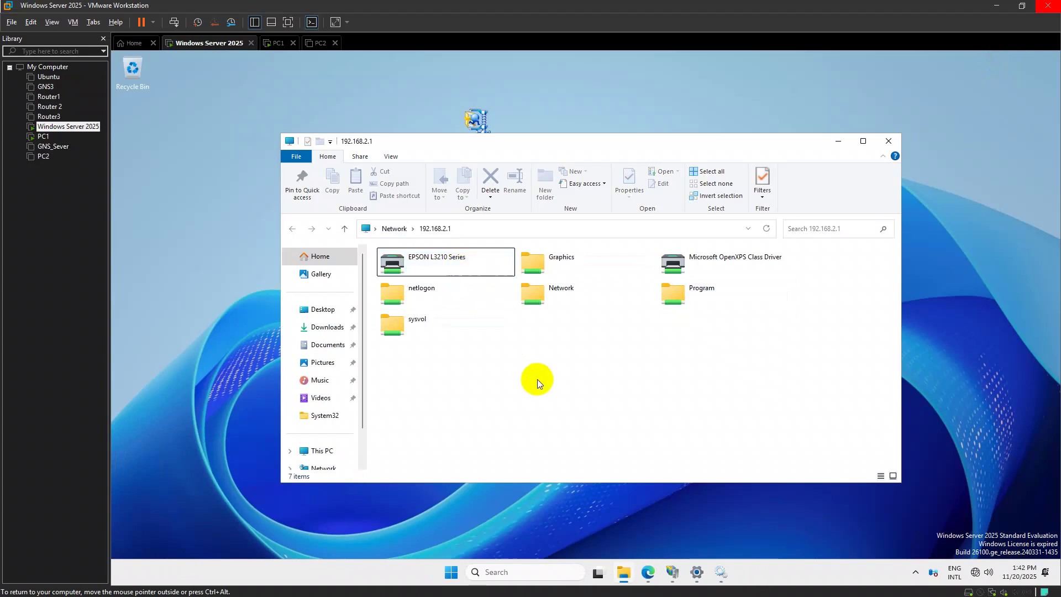
double_click(435, 270)
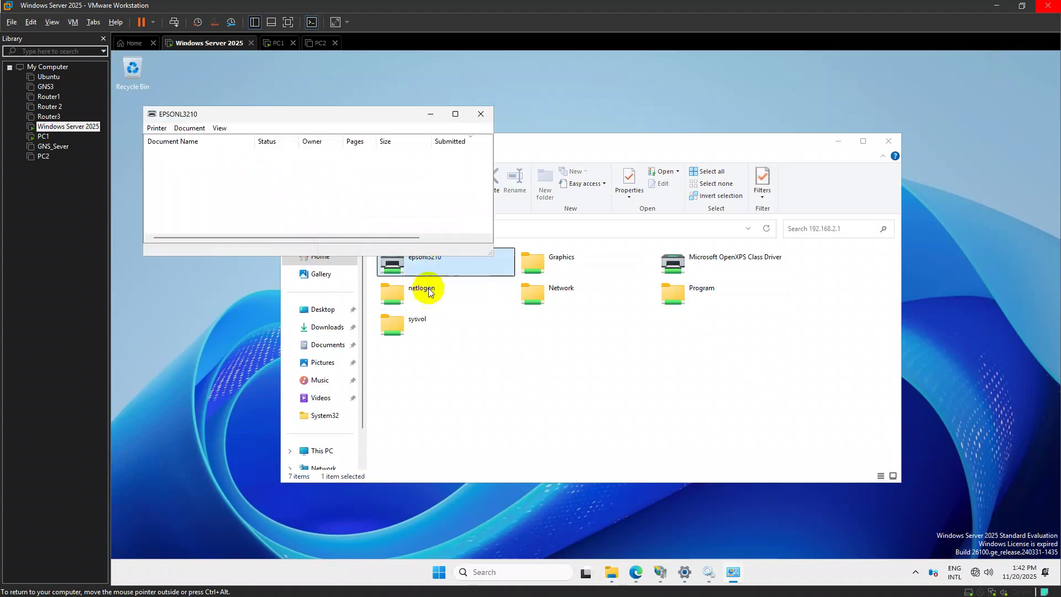
left_click(481, 114)
right_click(459, 266)
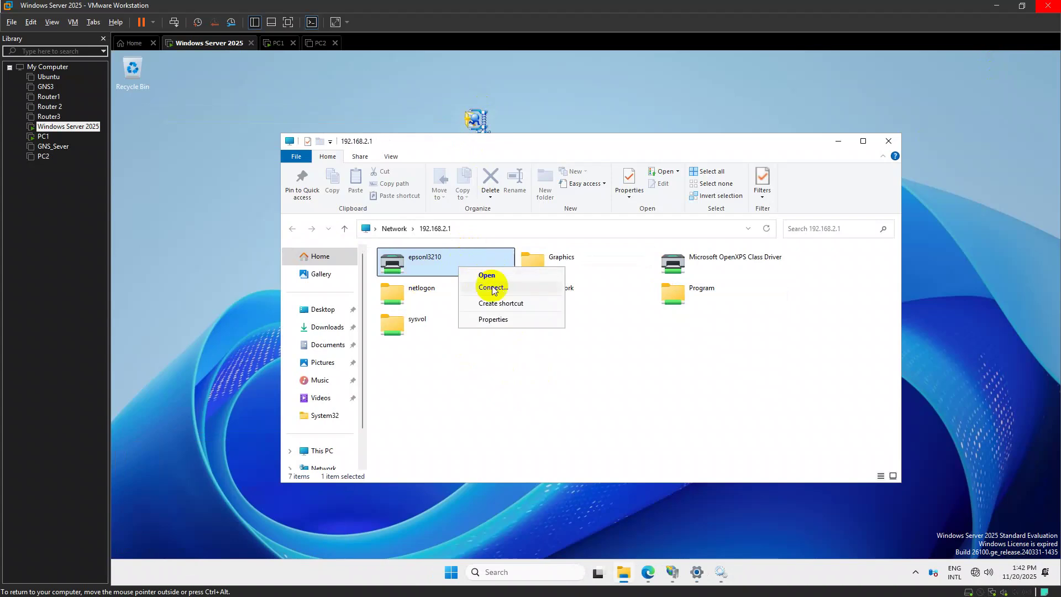
left_click(489, 288)
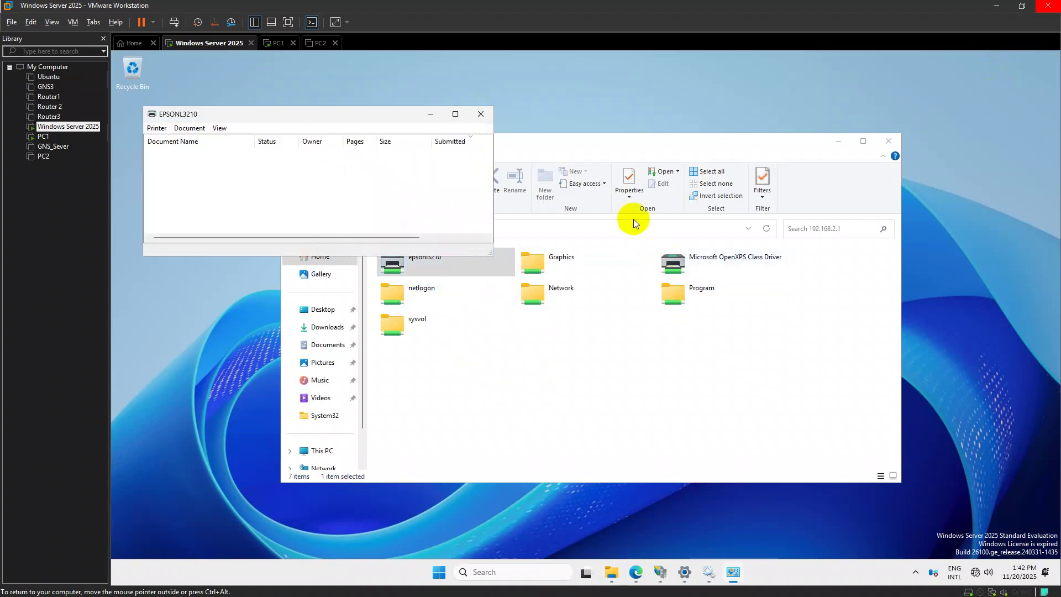
left_click(484, 114)
left_click(878, 138)
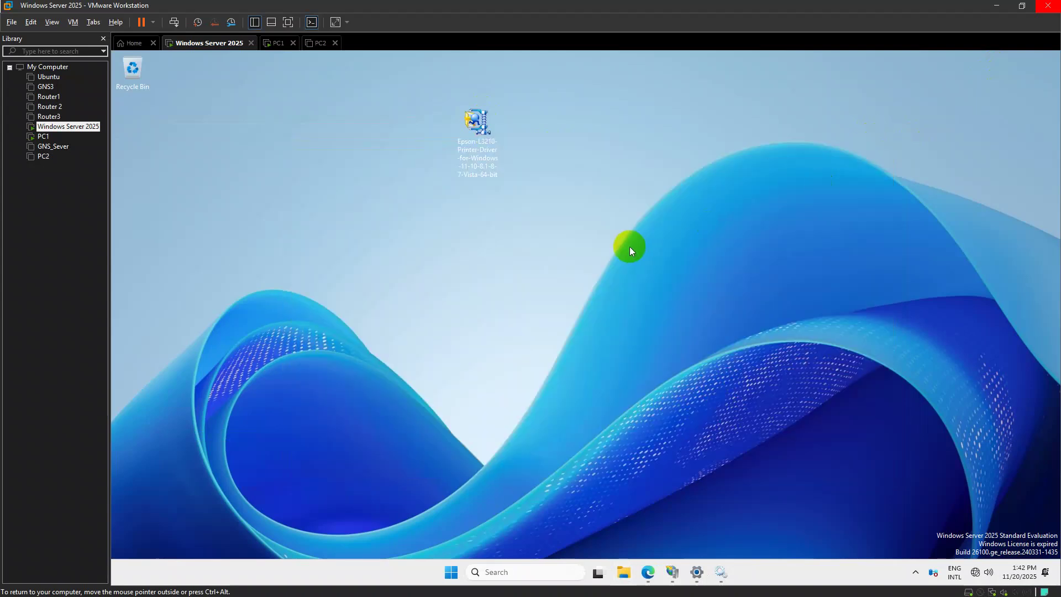
left_click(270, 47)
On PC1, open \\192.168.2.1 and connect to epsonl3210, allowing the driver installation
left_click(521, 252)
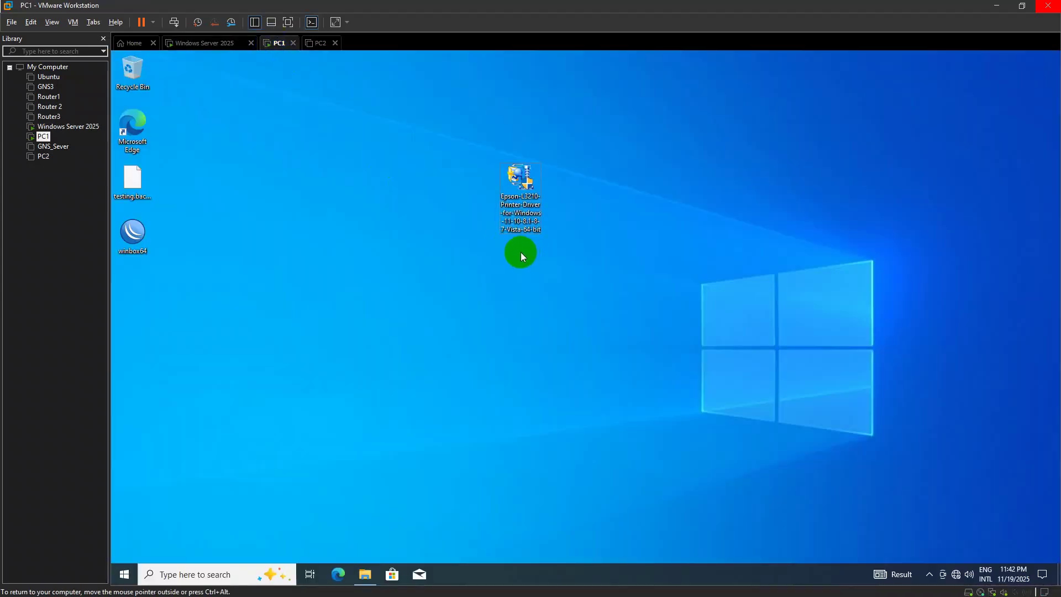
key("super+r")
key("Return")
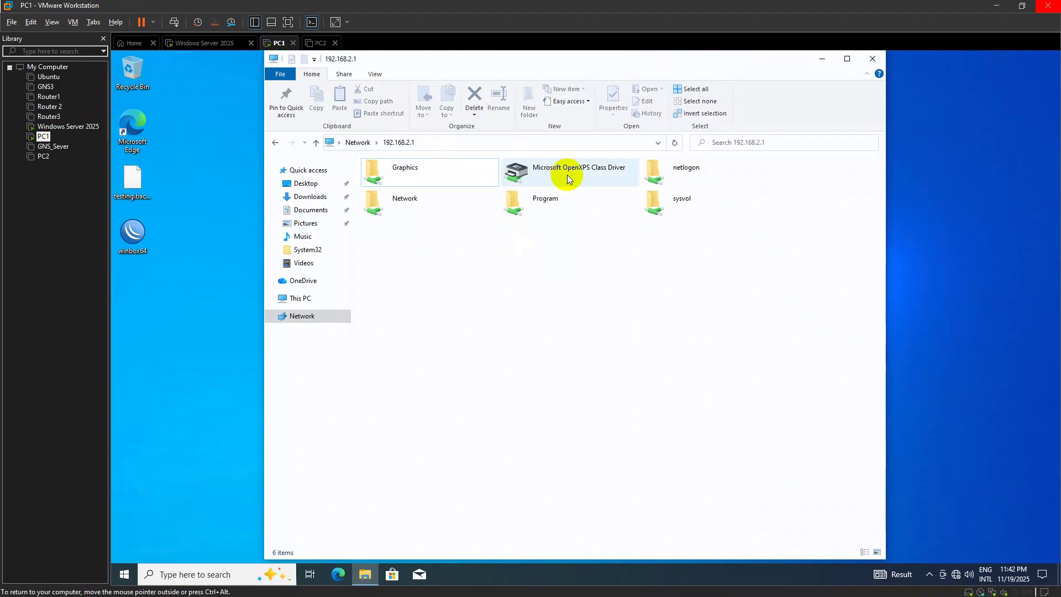
right_click(426, 182)
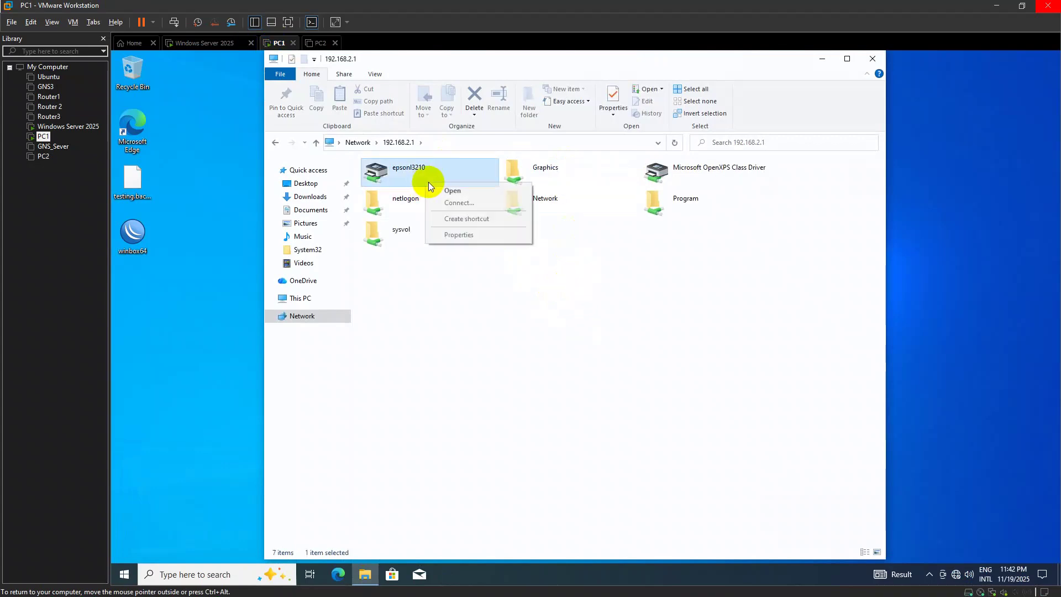
left_click(476, 202)
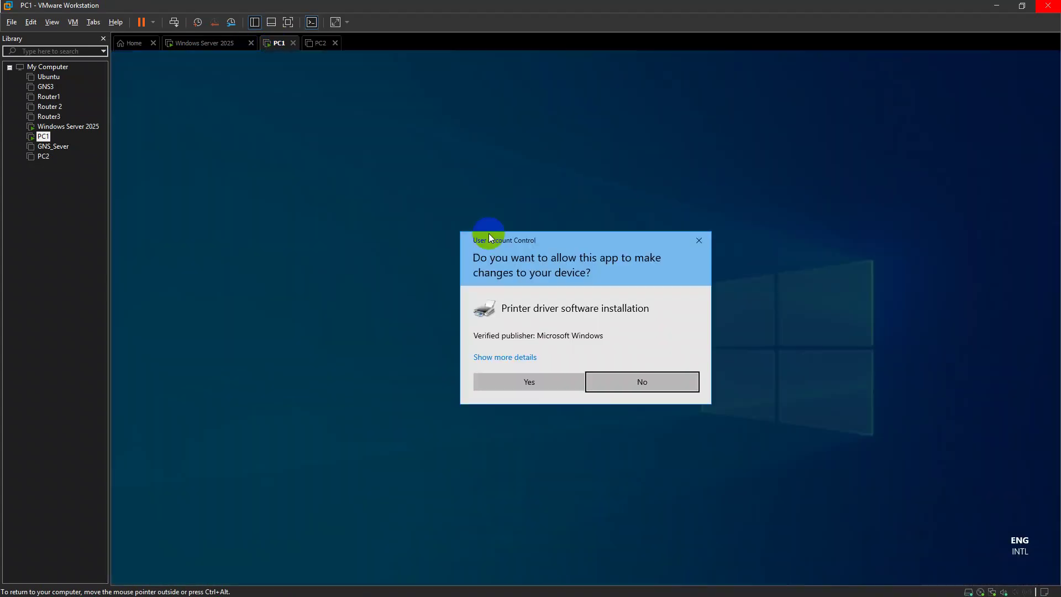
left_click(550, 375)
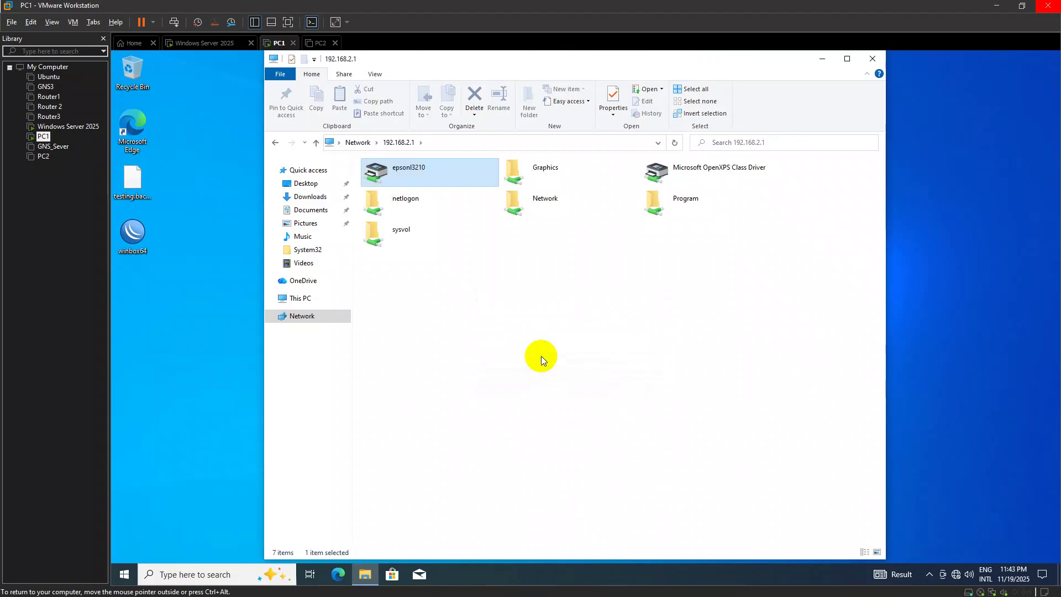
Open the connected epsonl3210 print queue, then close it and the shares window
right_click(424, 175)
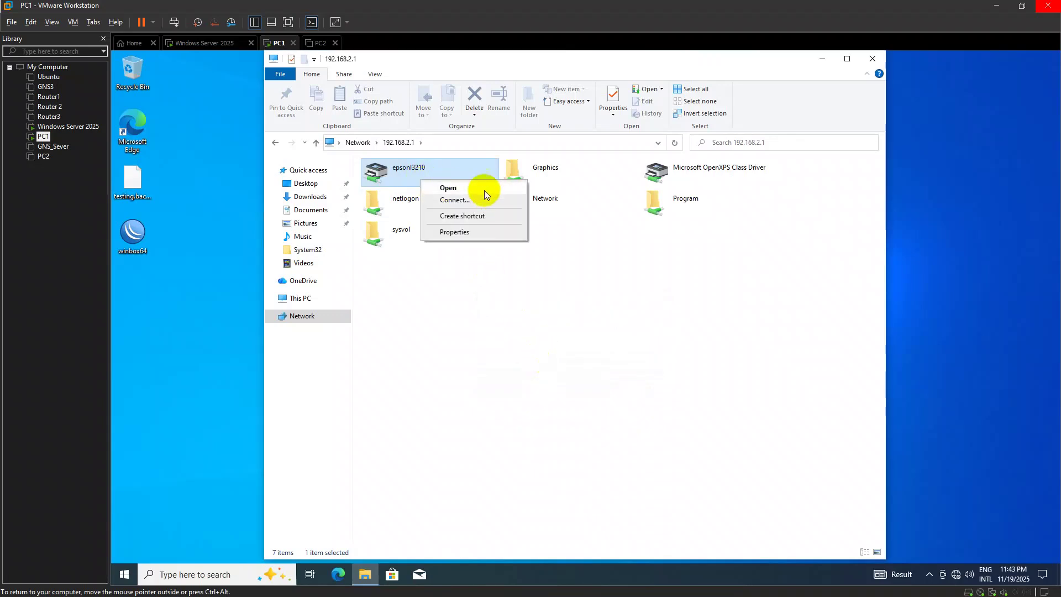
left_click(486, 188)
left_click(486, 119)
left_click(873, 58)
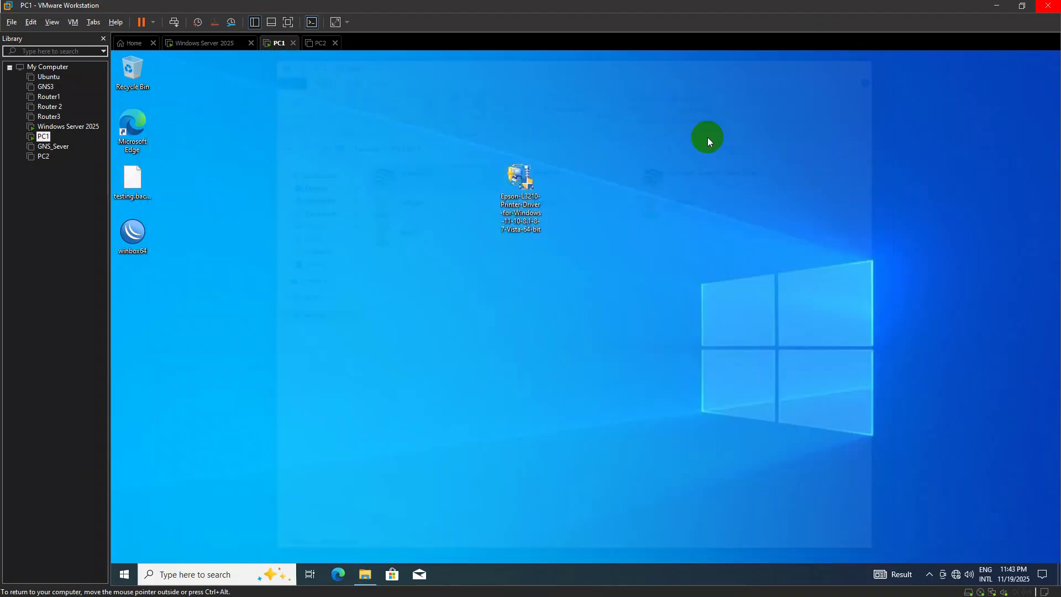
Check in Notepad's print dialog that epsonl3210 on 192.168.2.1 is Ready, then switch to the photo
key("super")
type("notepad")
key("Return")
key("ctrl+p")
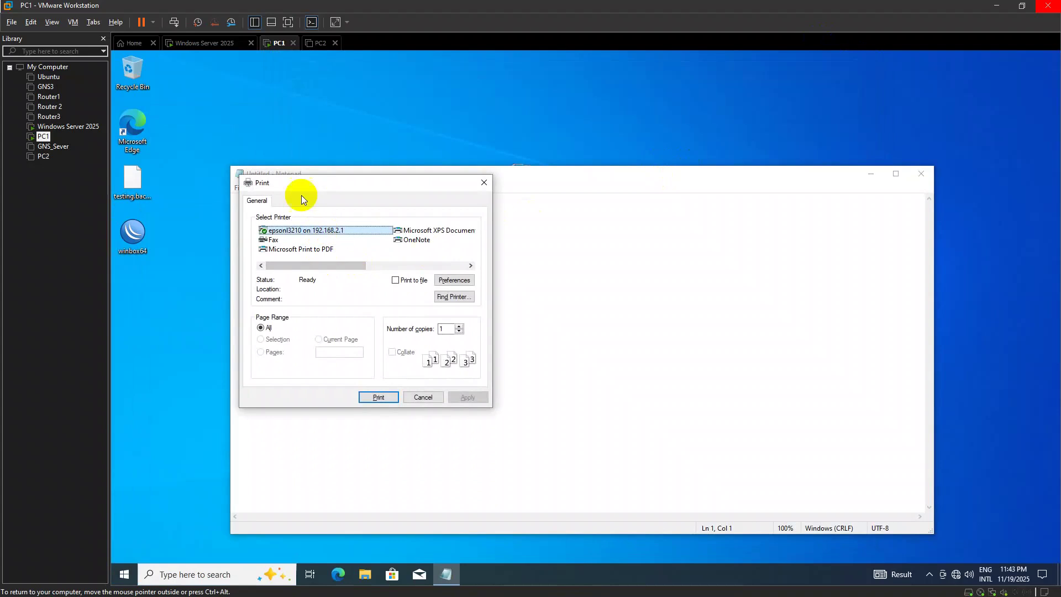
left_click(486, 184)
left_click(919, 175)
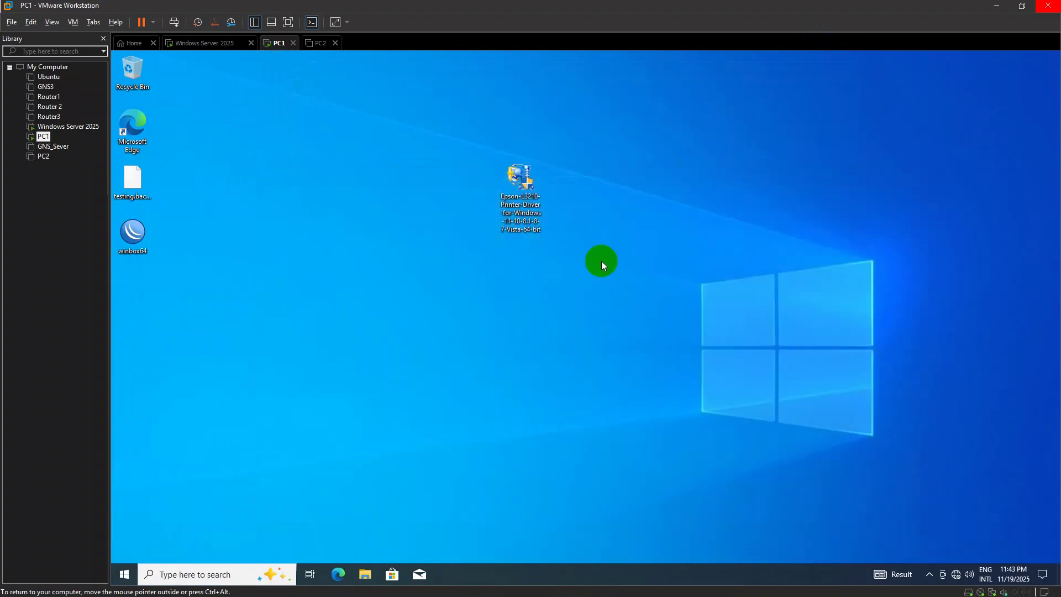
key("alt+Tab")
key("alt+Tab")
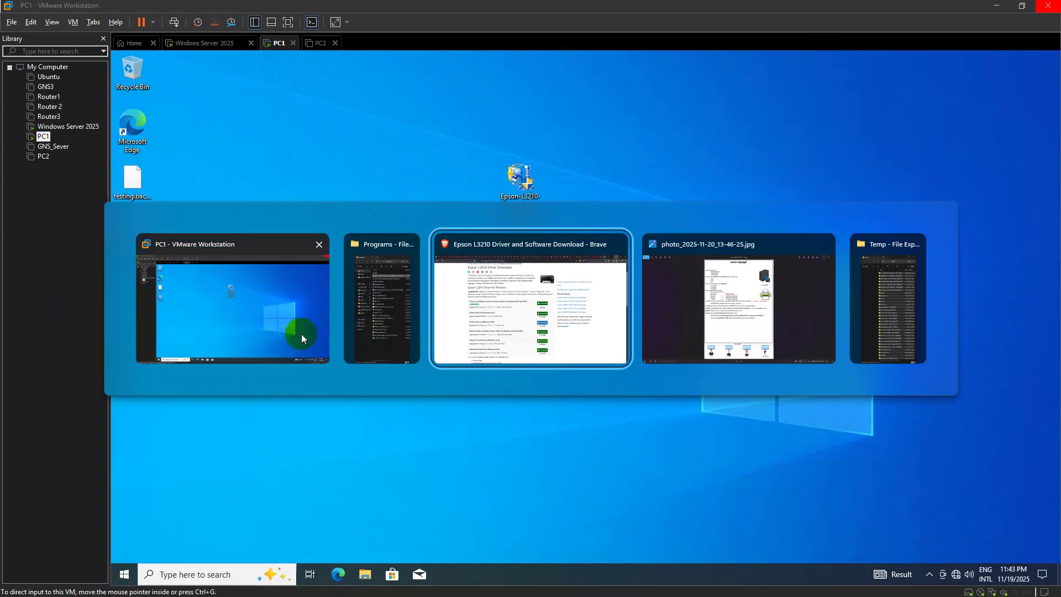